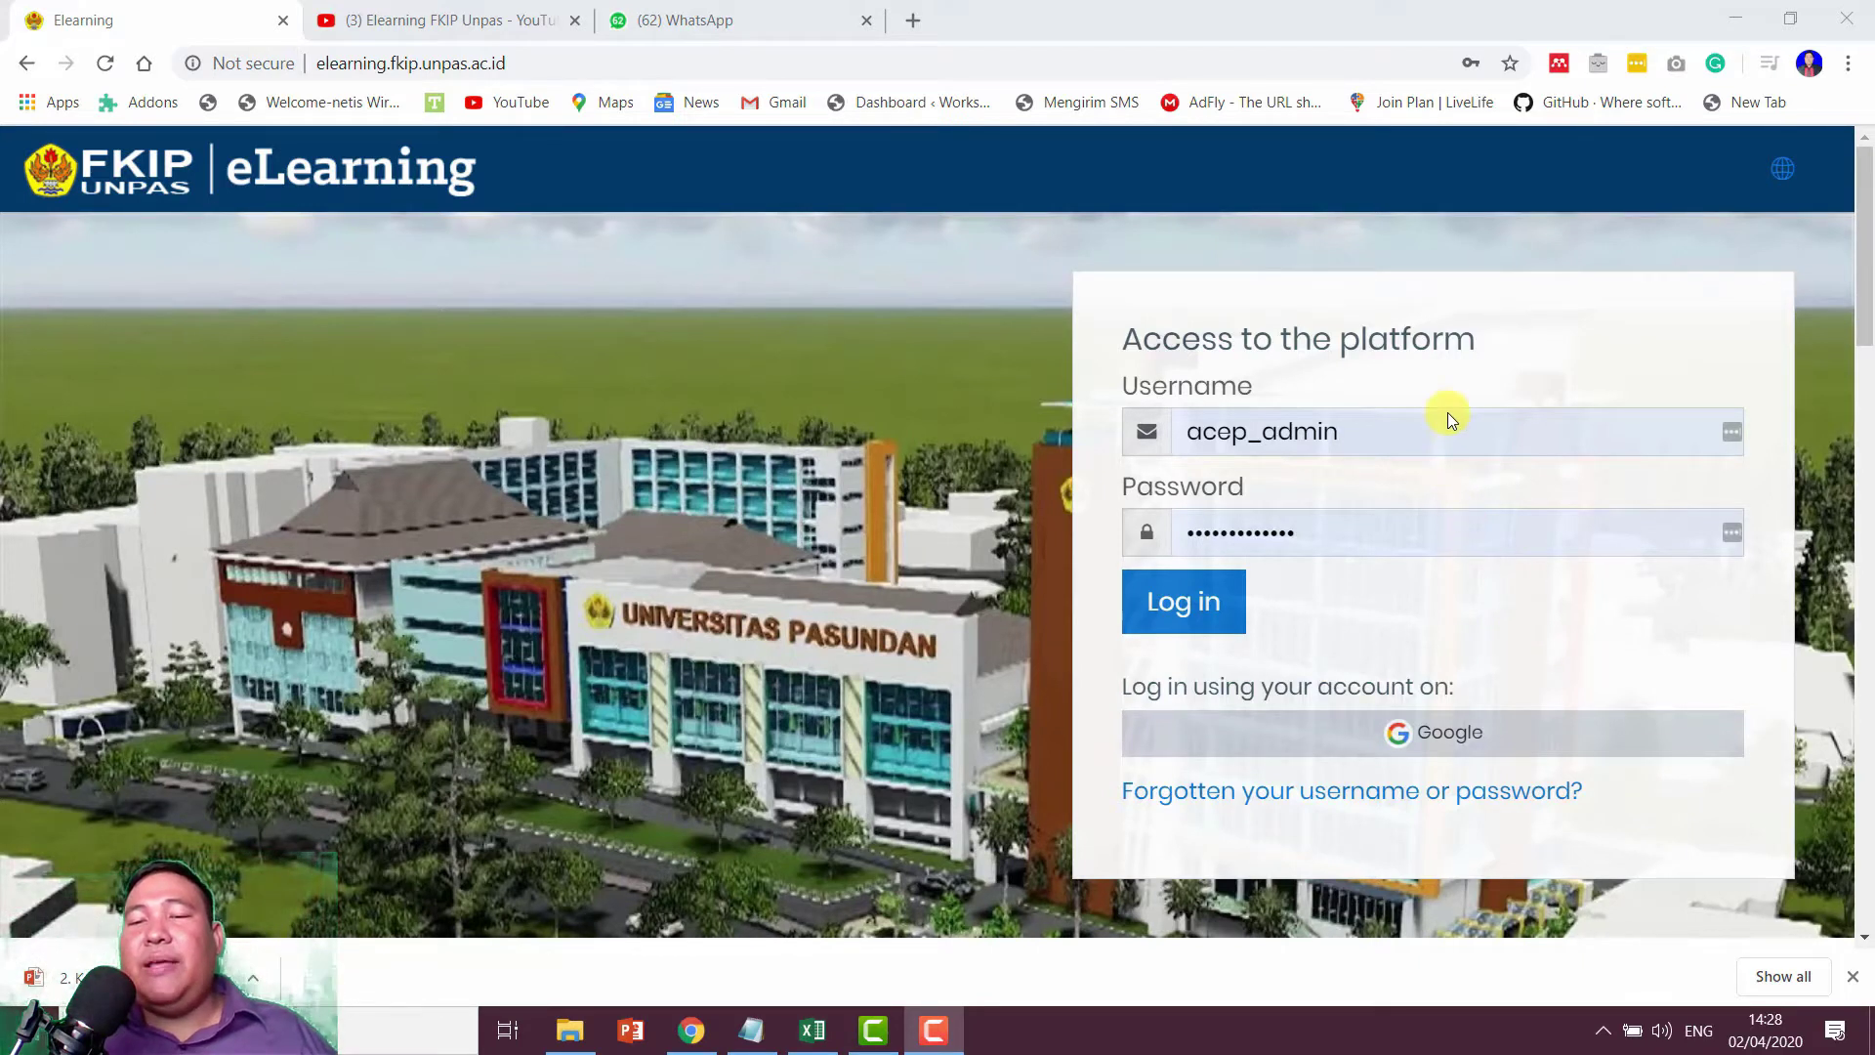
# Step: Sign in to the eLearning site with the saved lecturer account
pyautogui.click(1452, 441)
pyautogui.doubleClick(1452, 440)
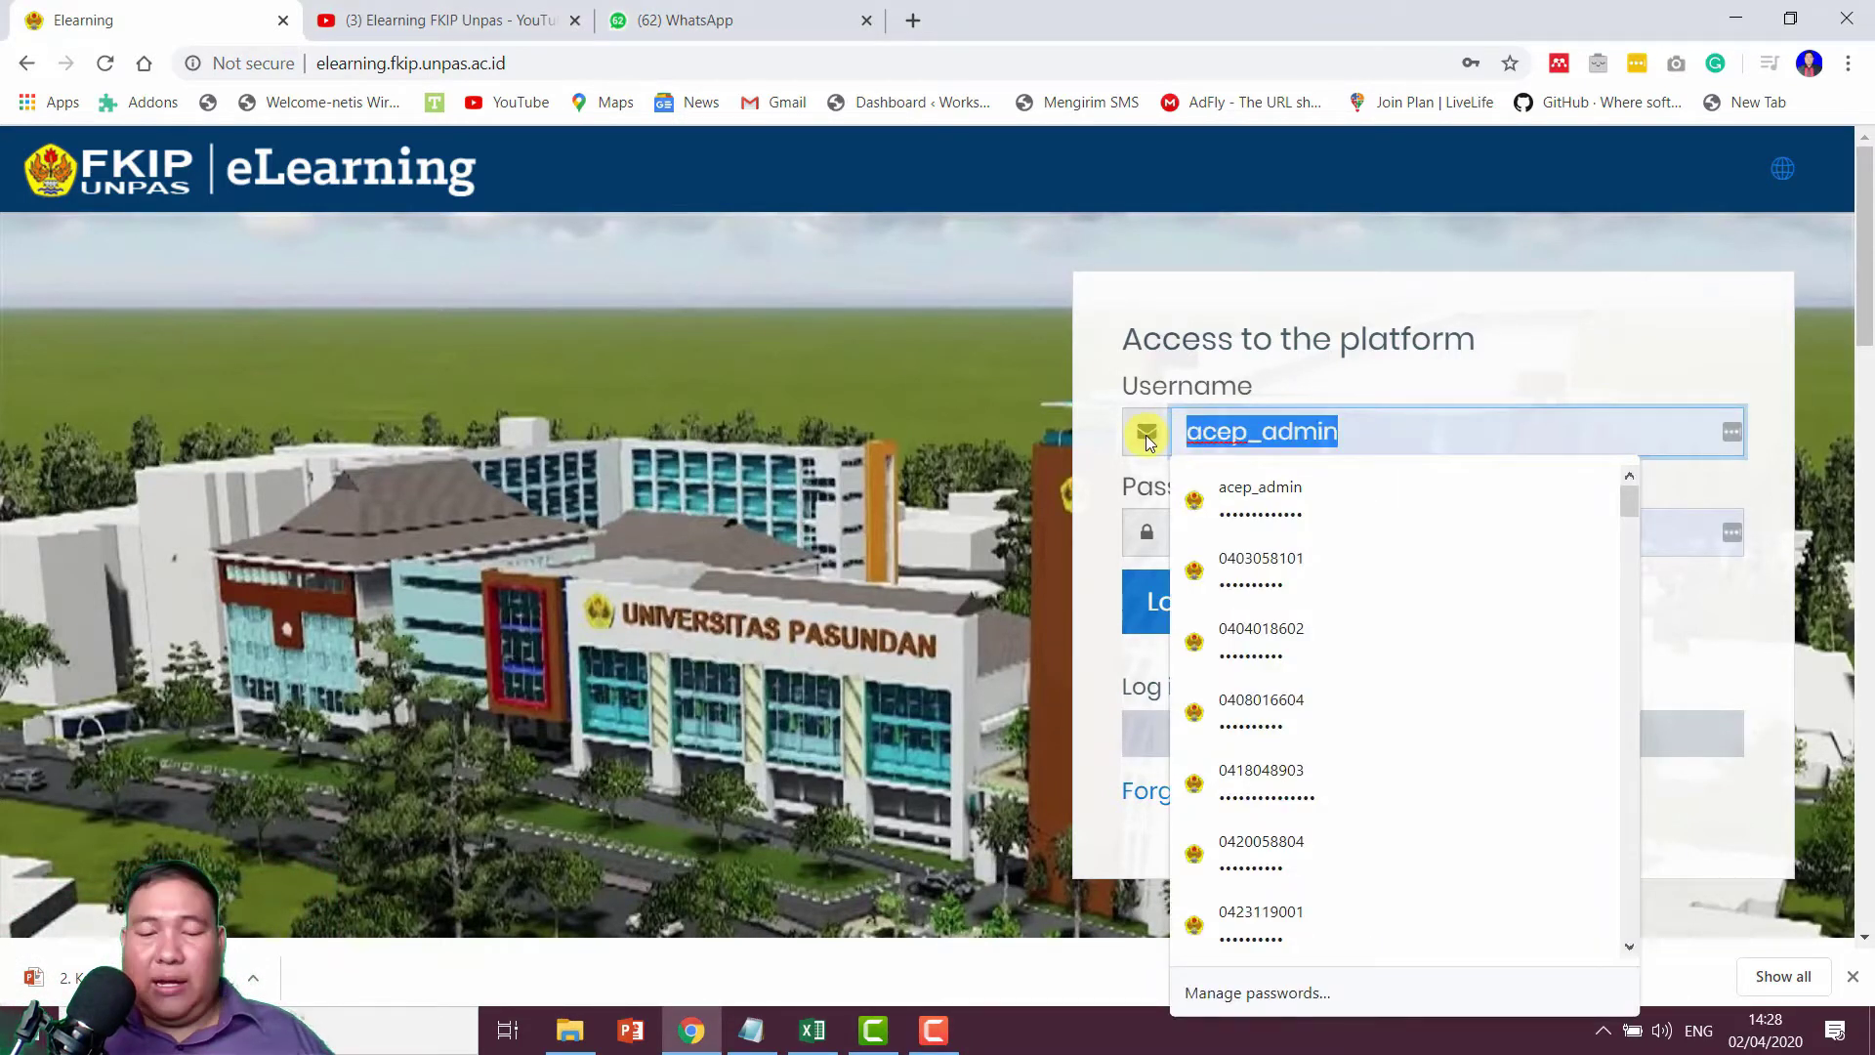
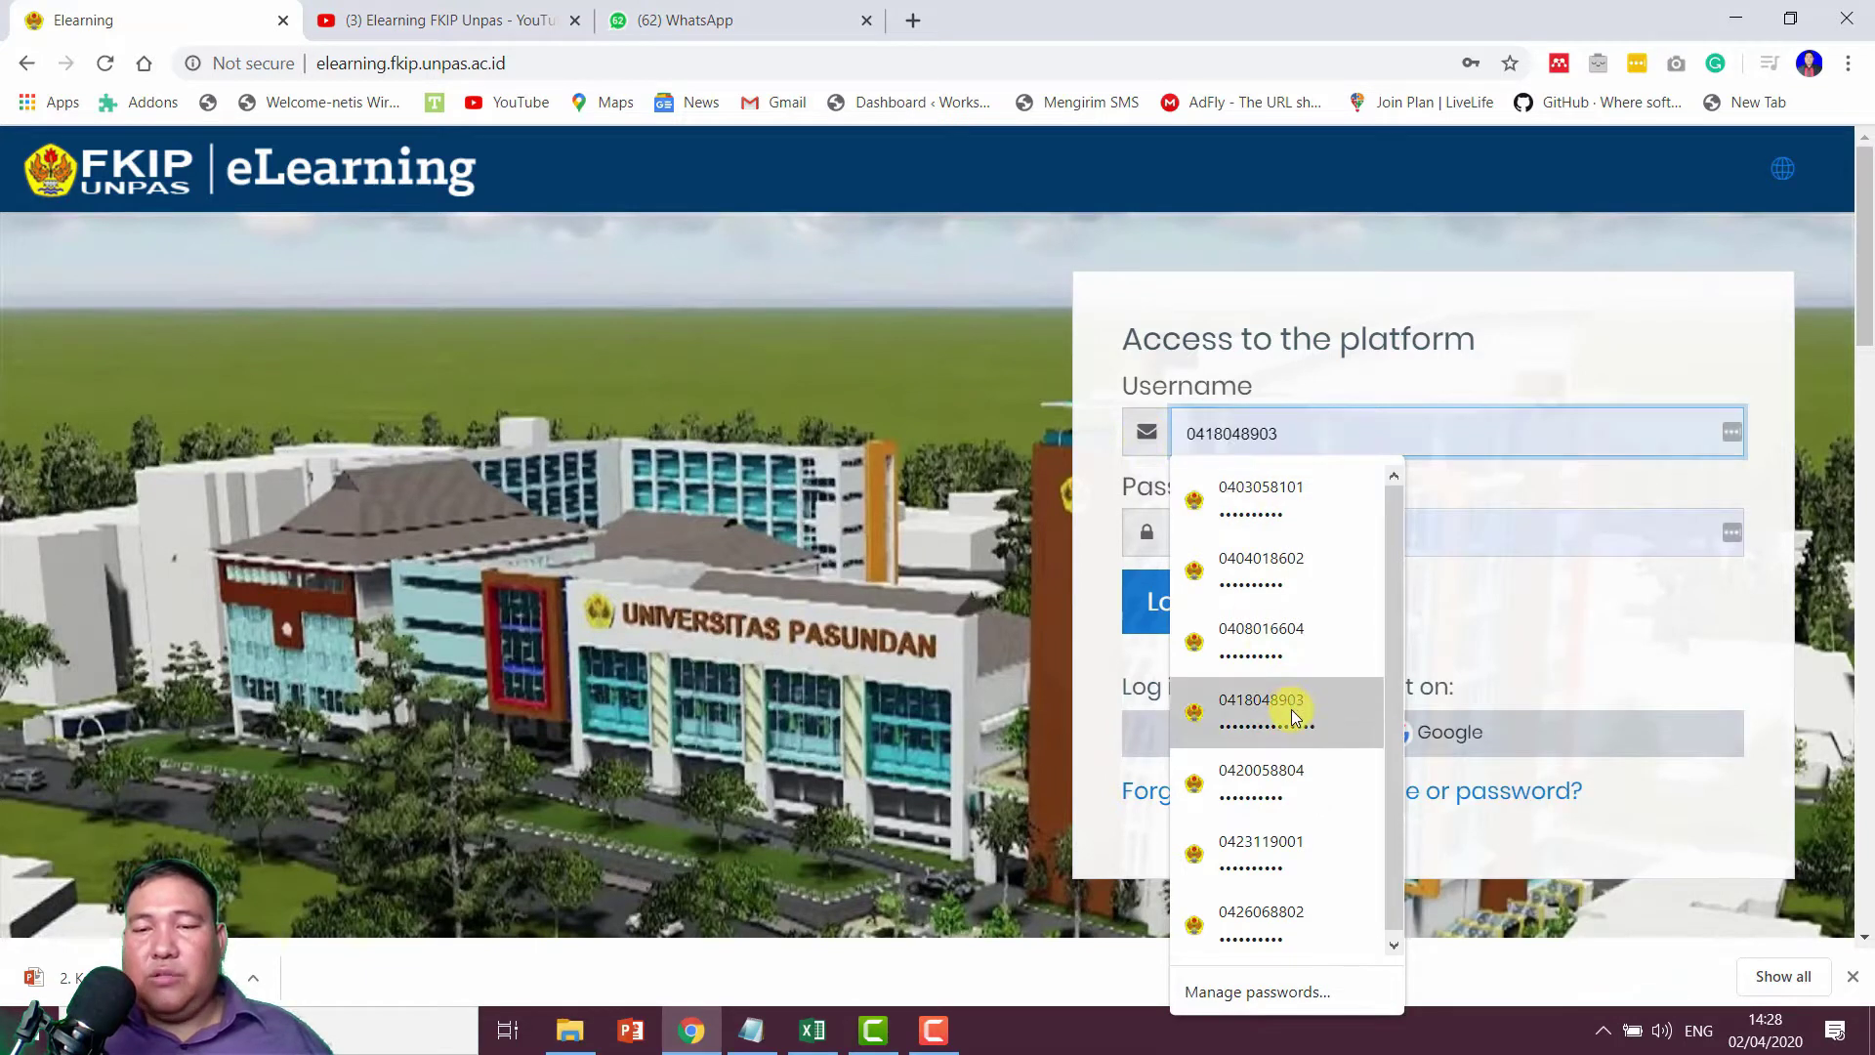
pyautogui.click(1291, 707)
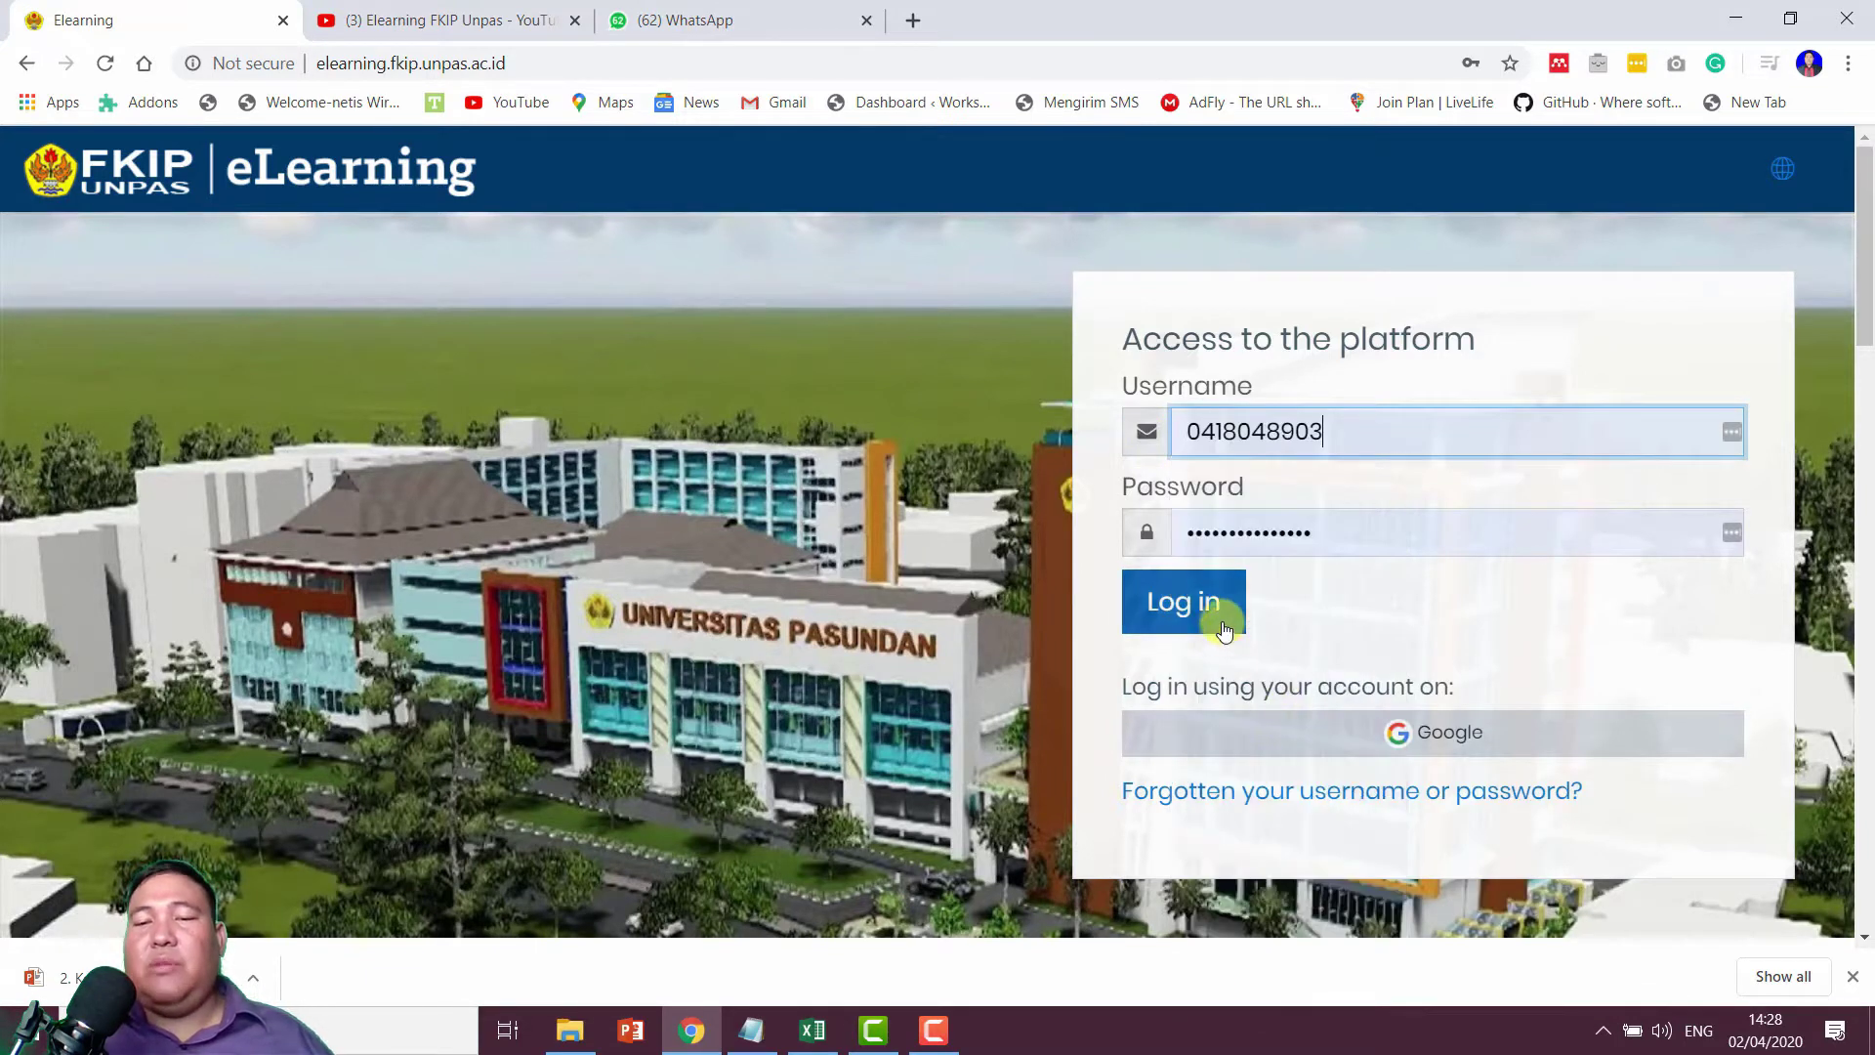
pyautogui.click(1211, 607)
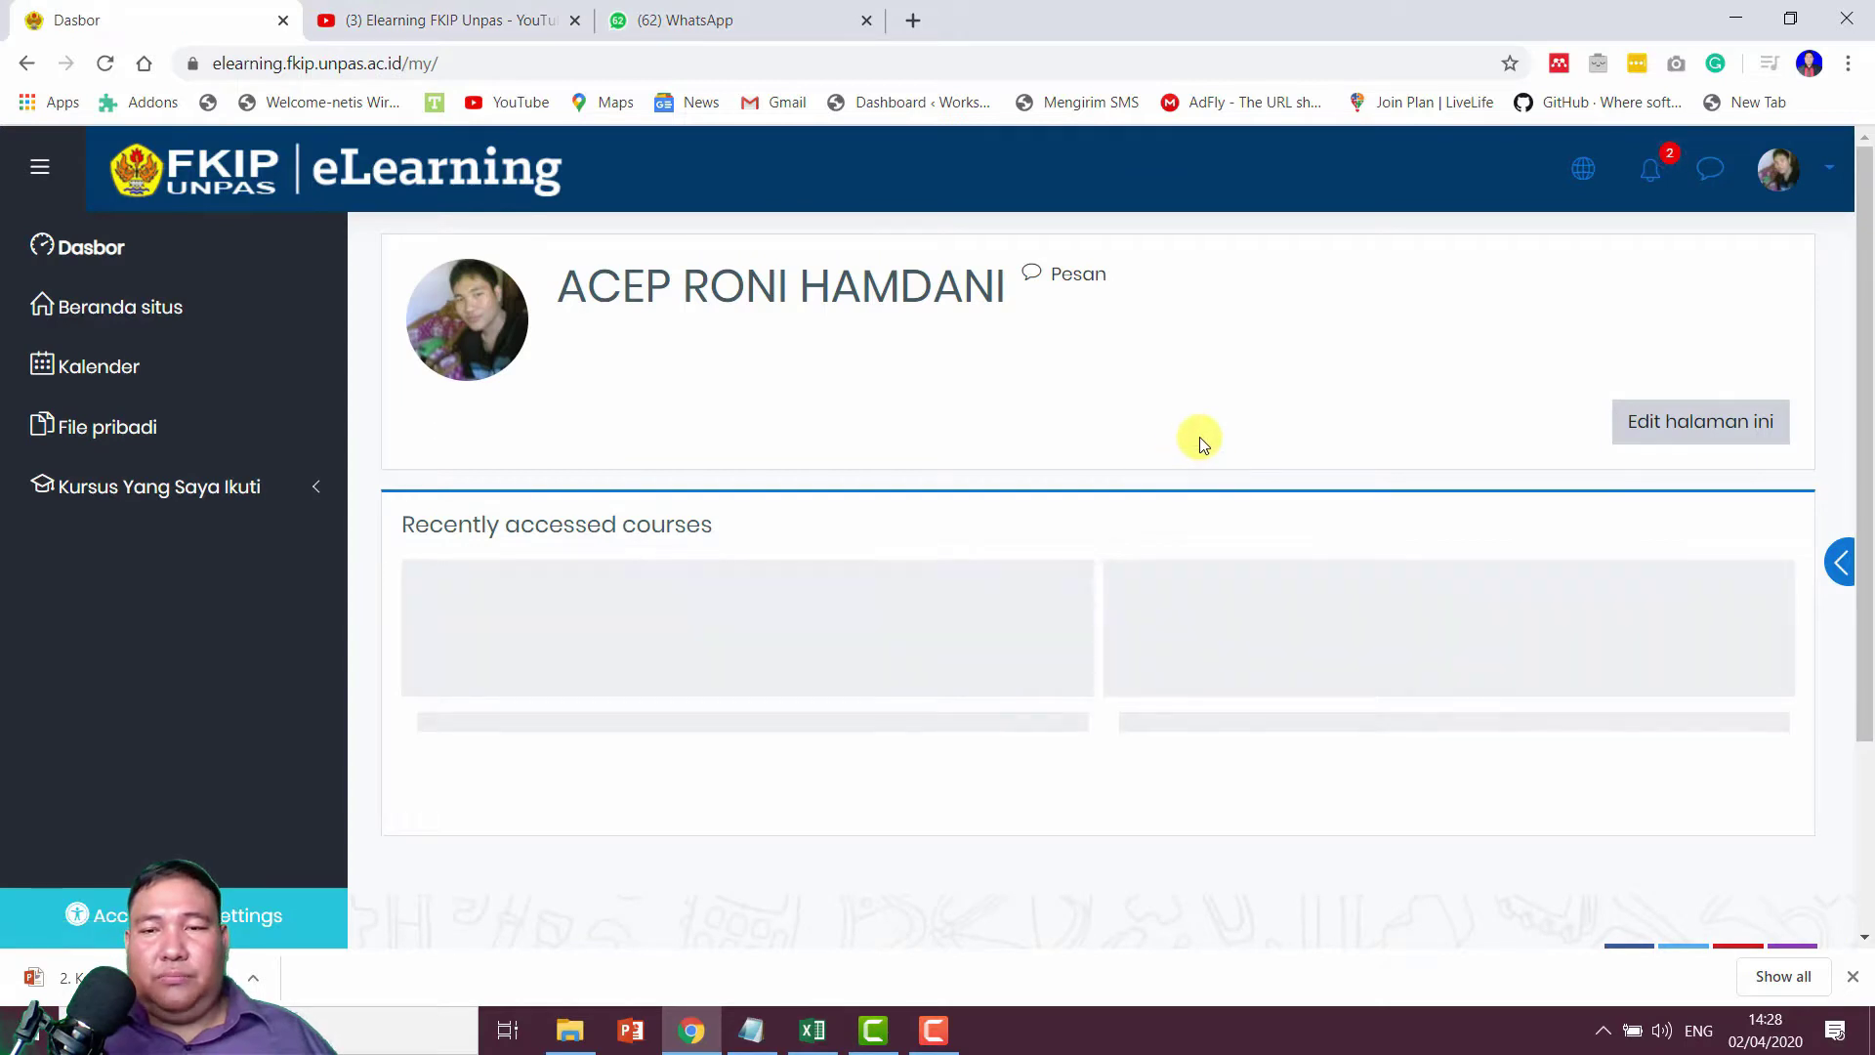
# Step: Open the KONSEP DASAR PKN SD DAN LAB. course from the Dasbor
pyautogui.scroll(-3, 1199, 439)
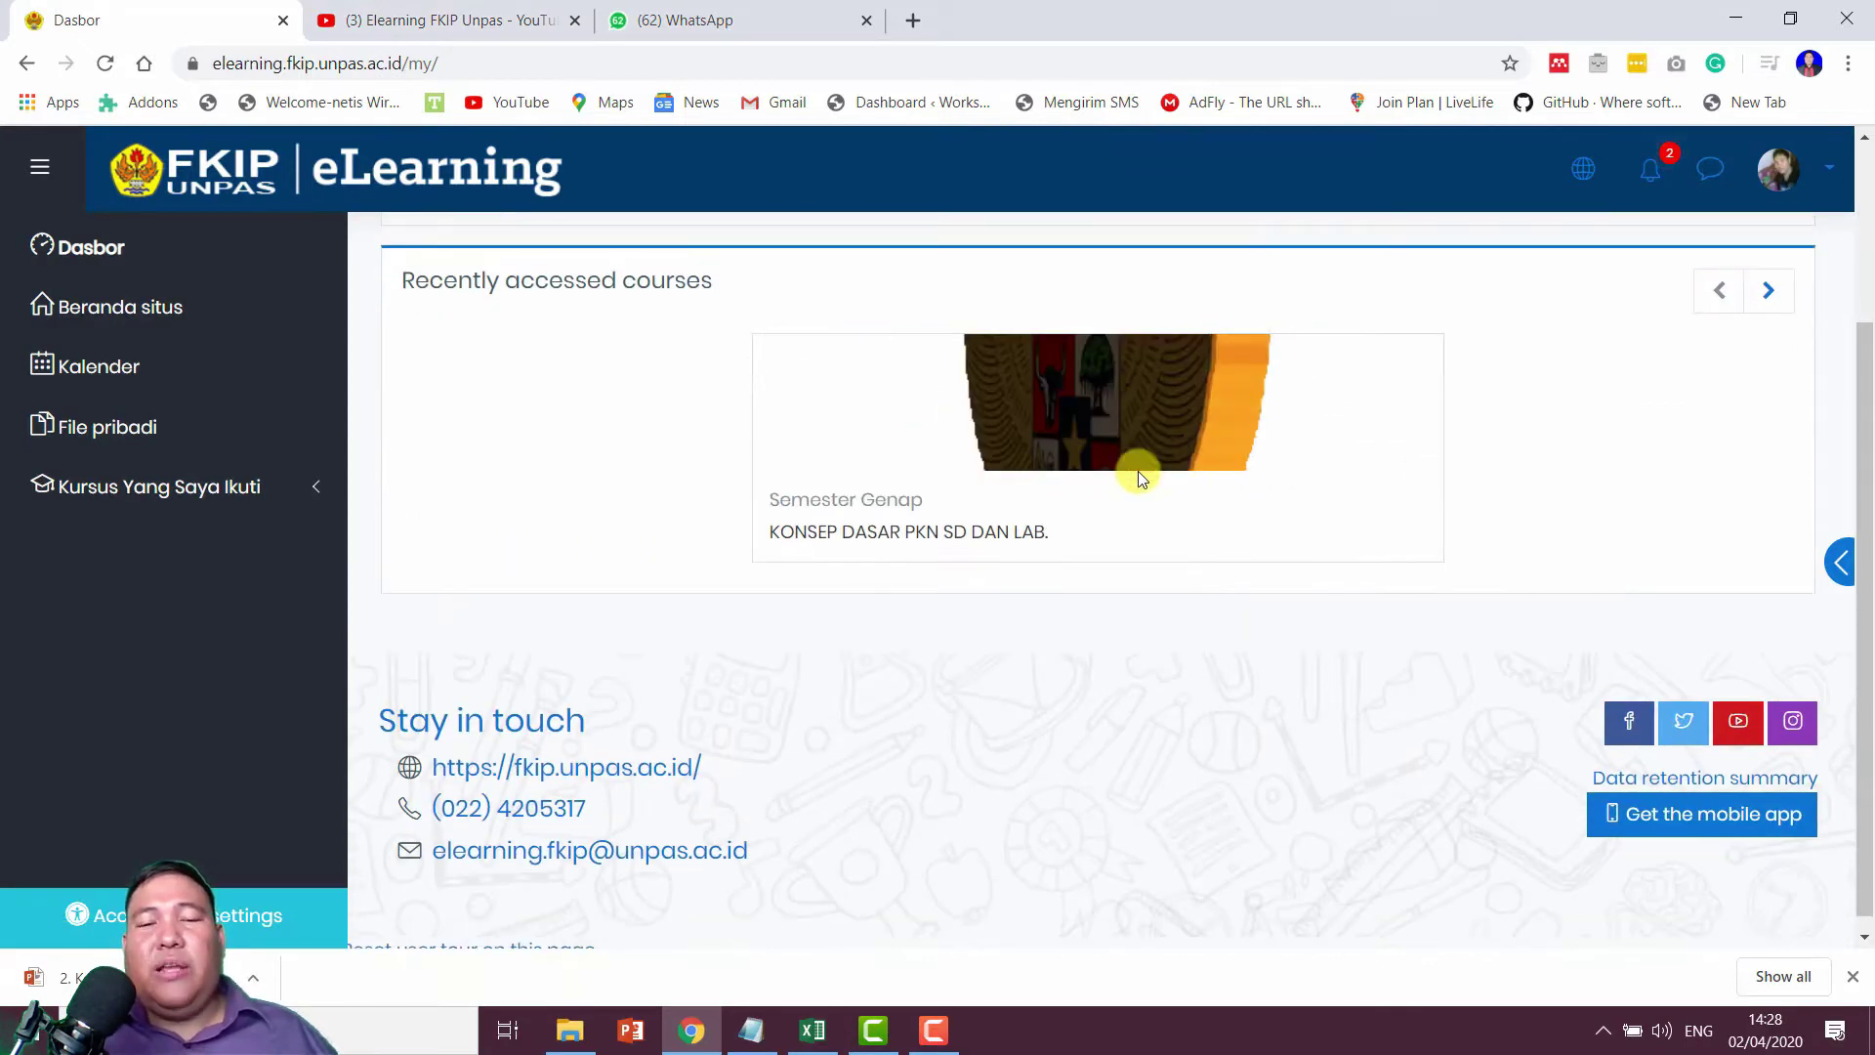
pyautogui.scroll(3, 1138, 471)
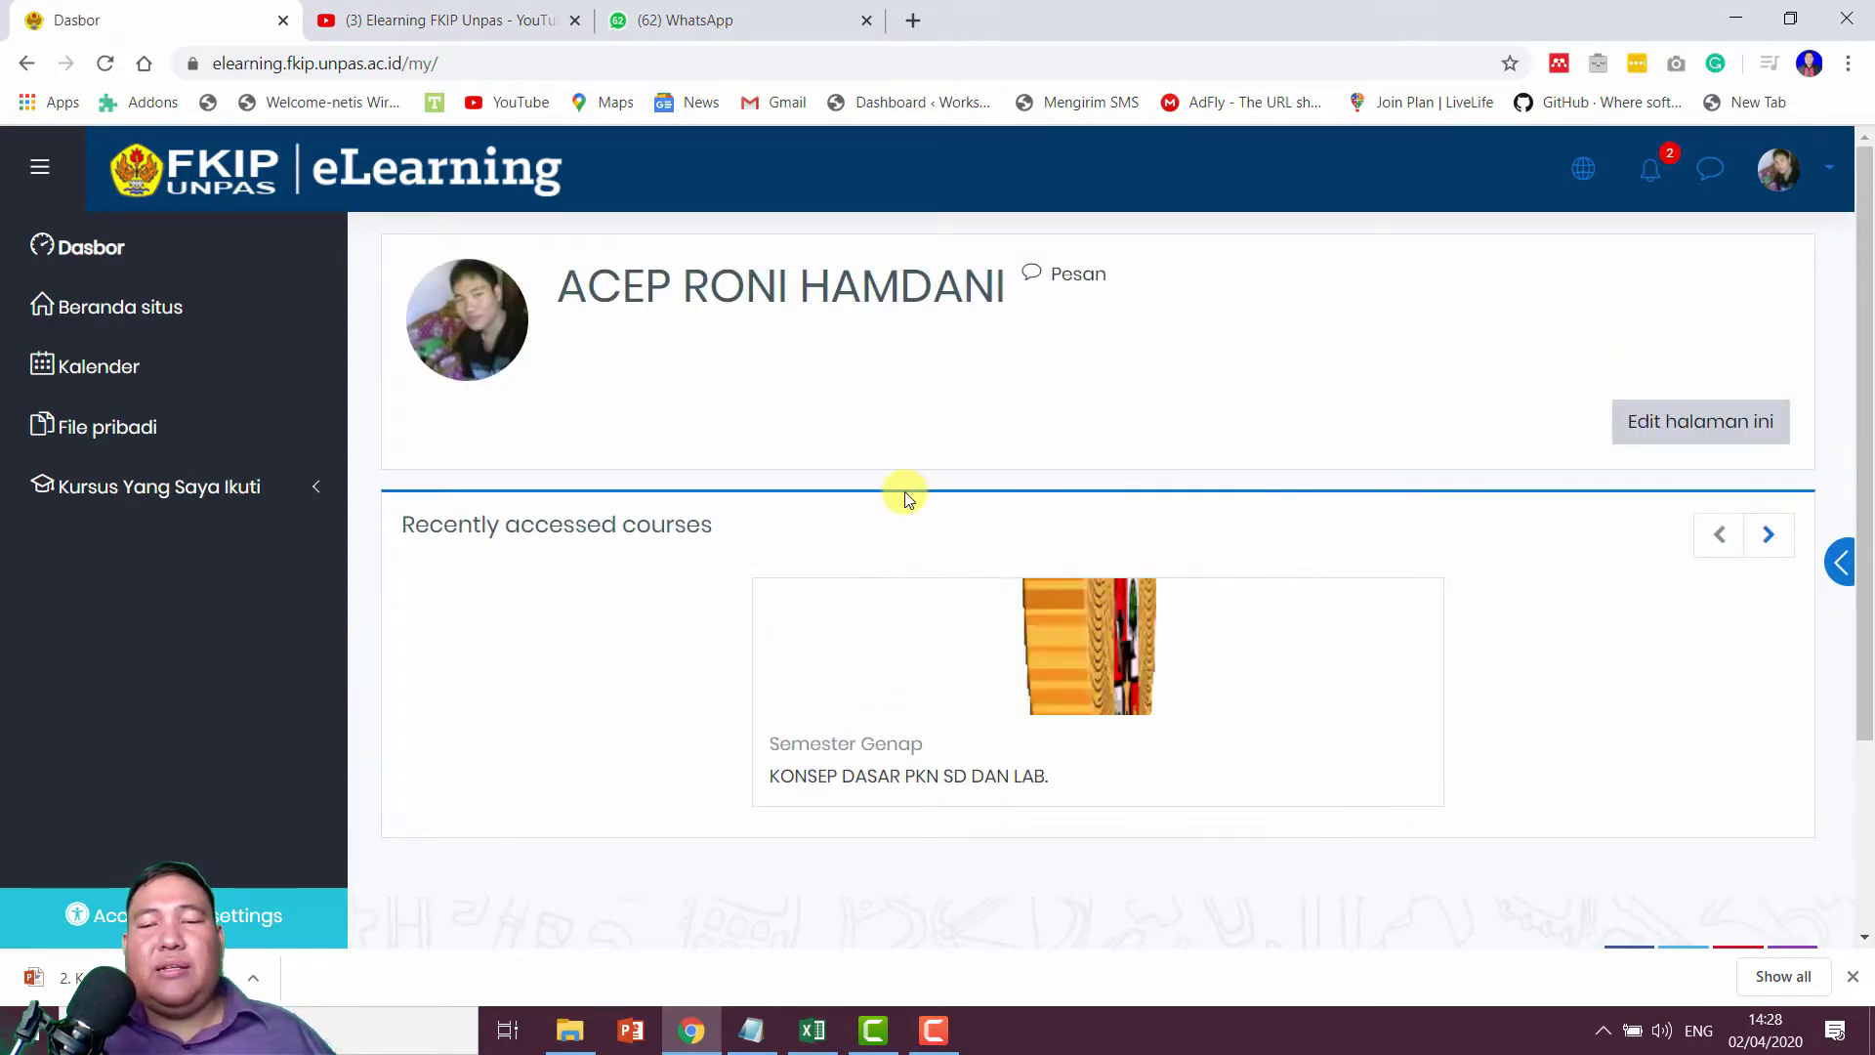
pyautogui.scroll(-1, 1074, 606)
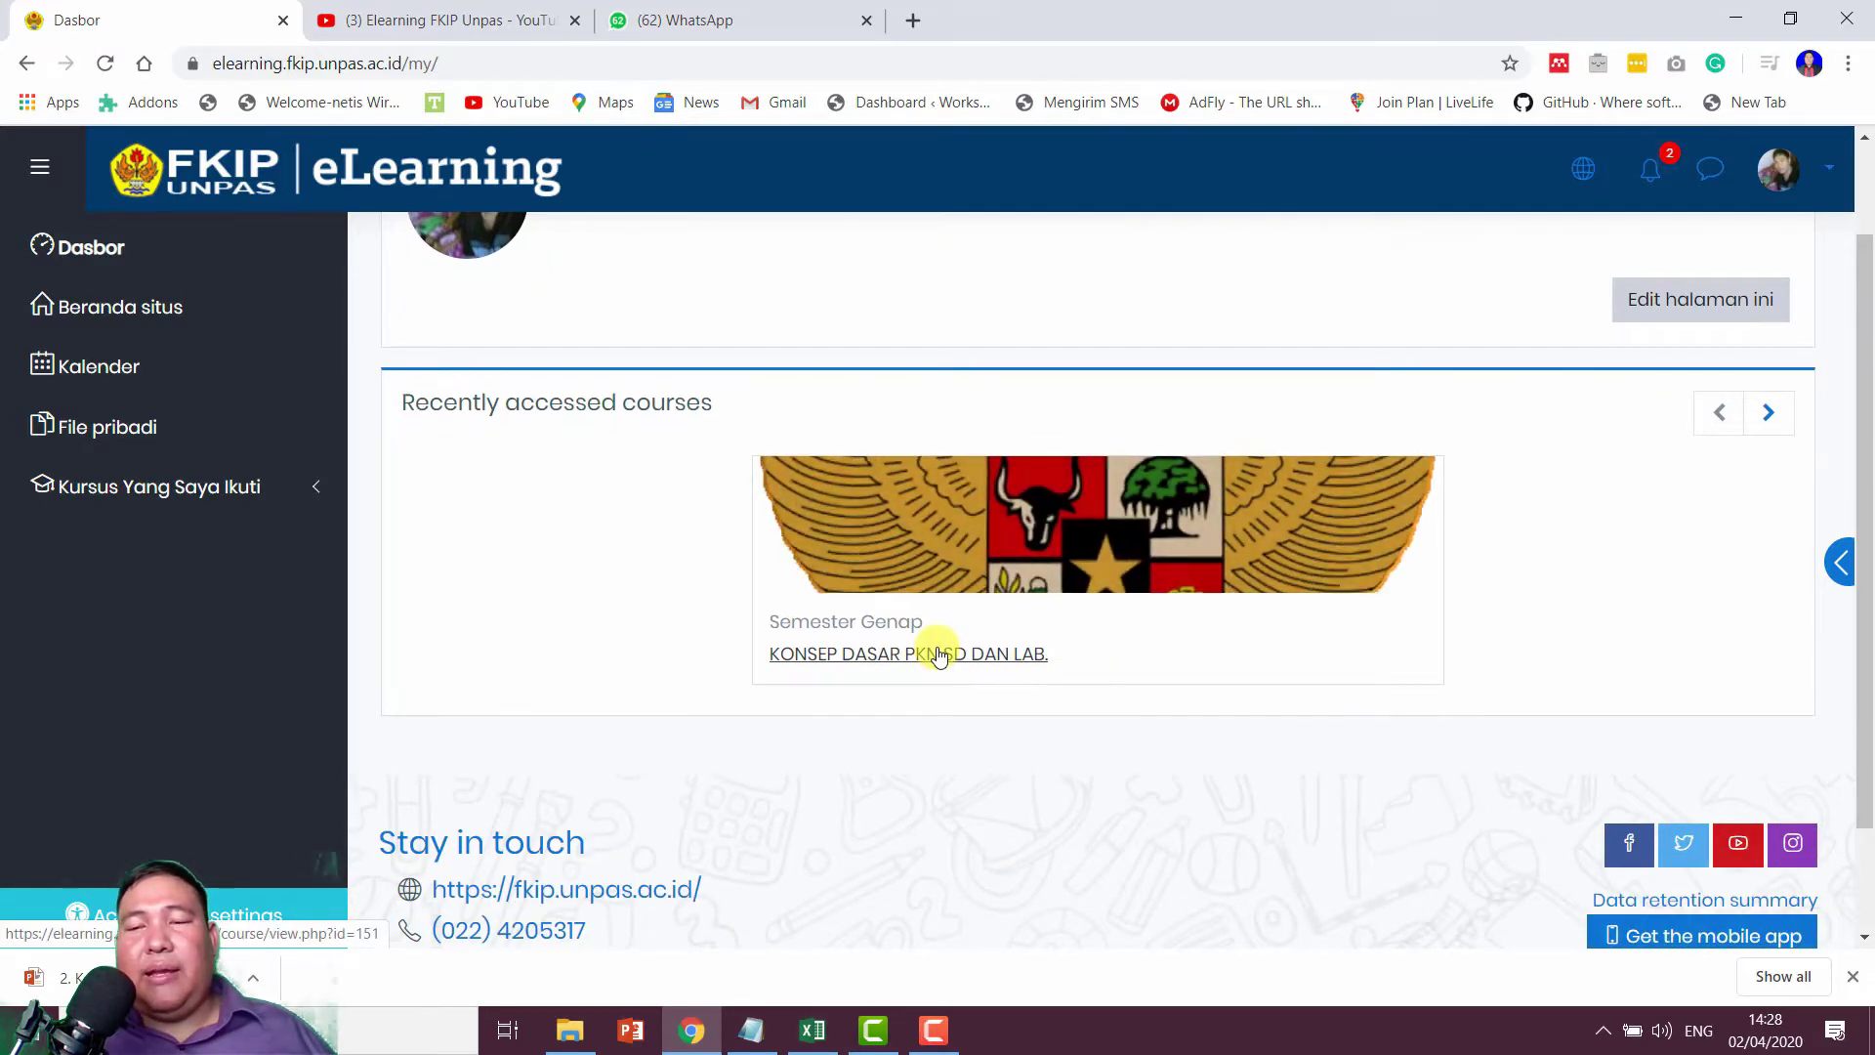
pyautogui.click(939, 656)
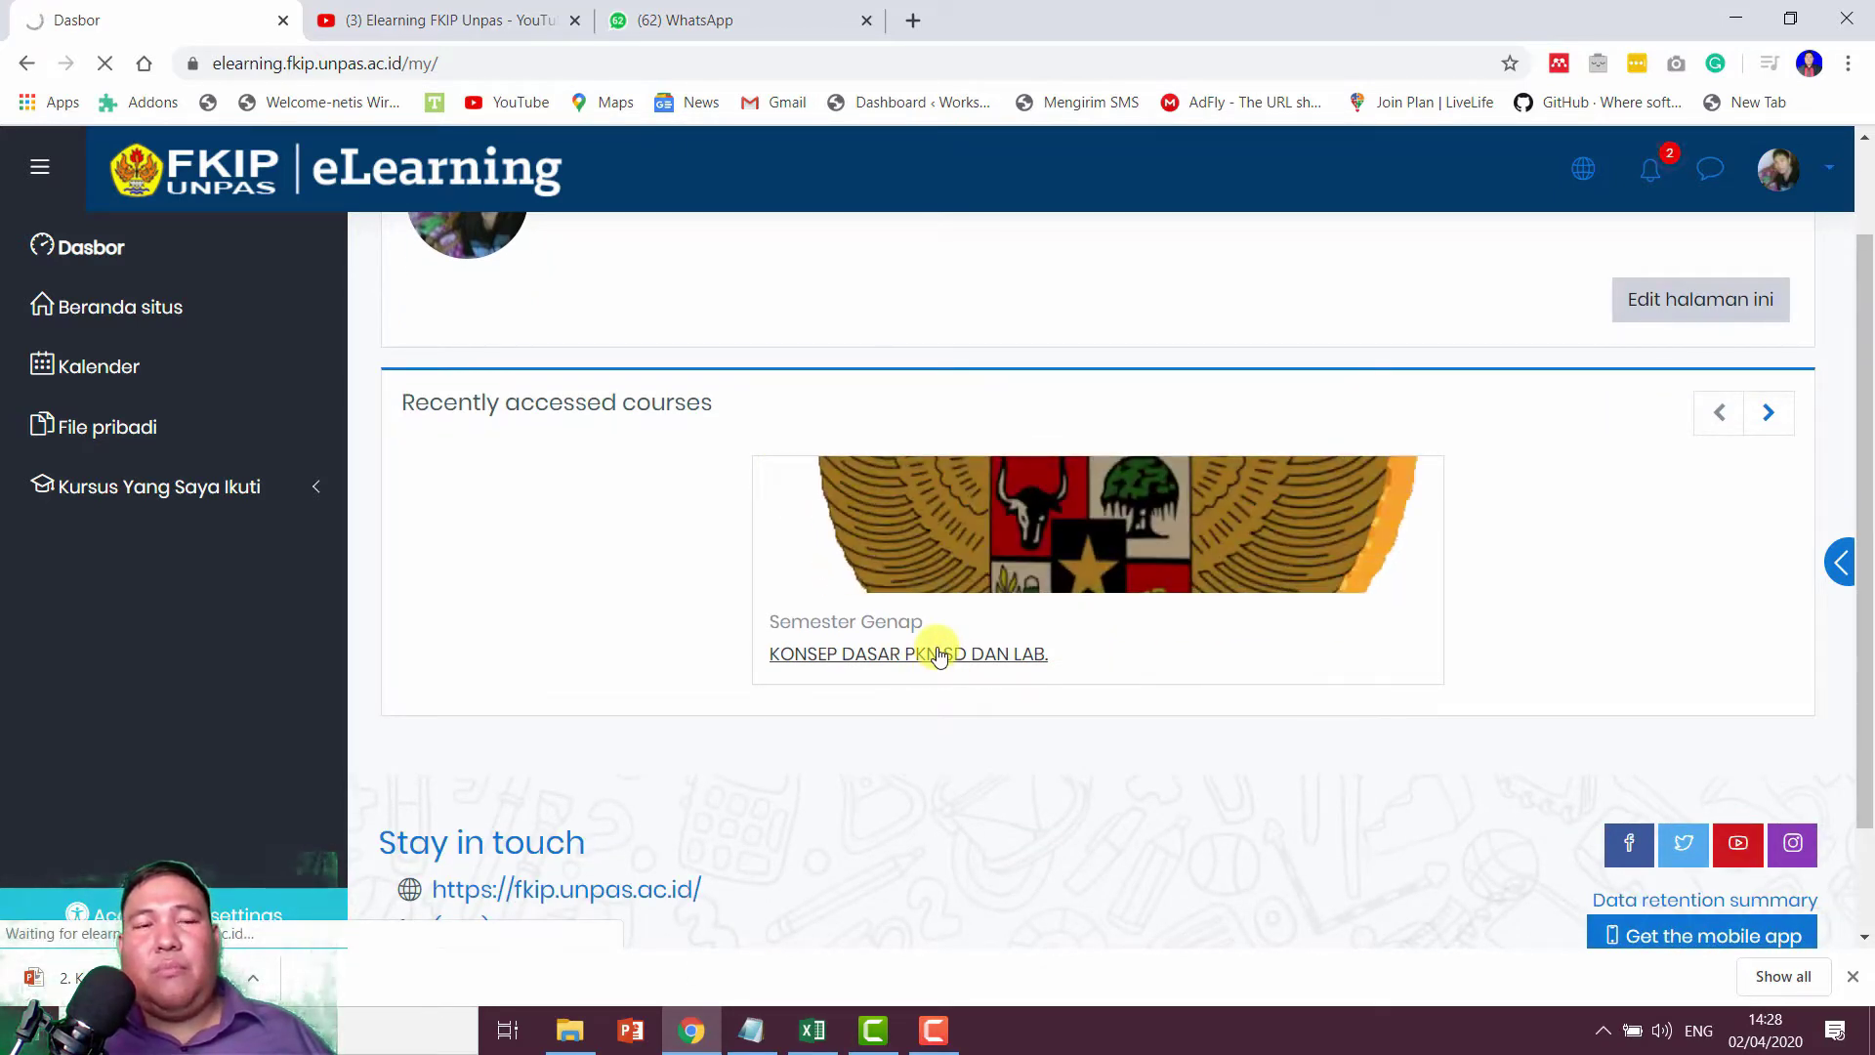
pyautogui.scroll(-6, 1035, 527)
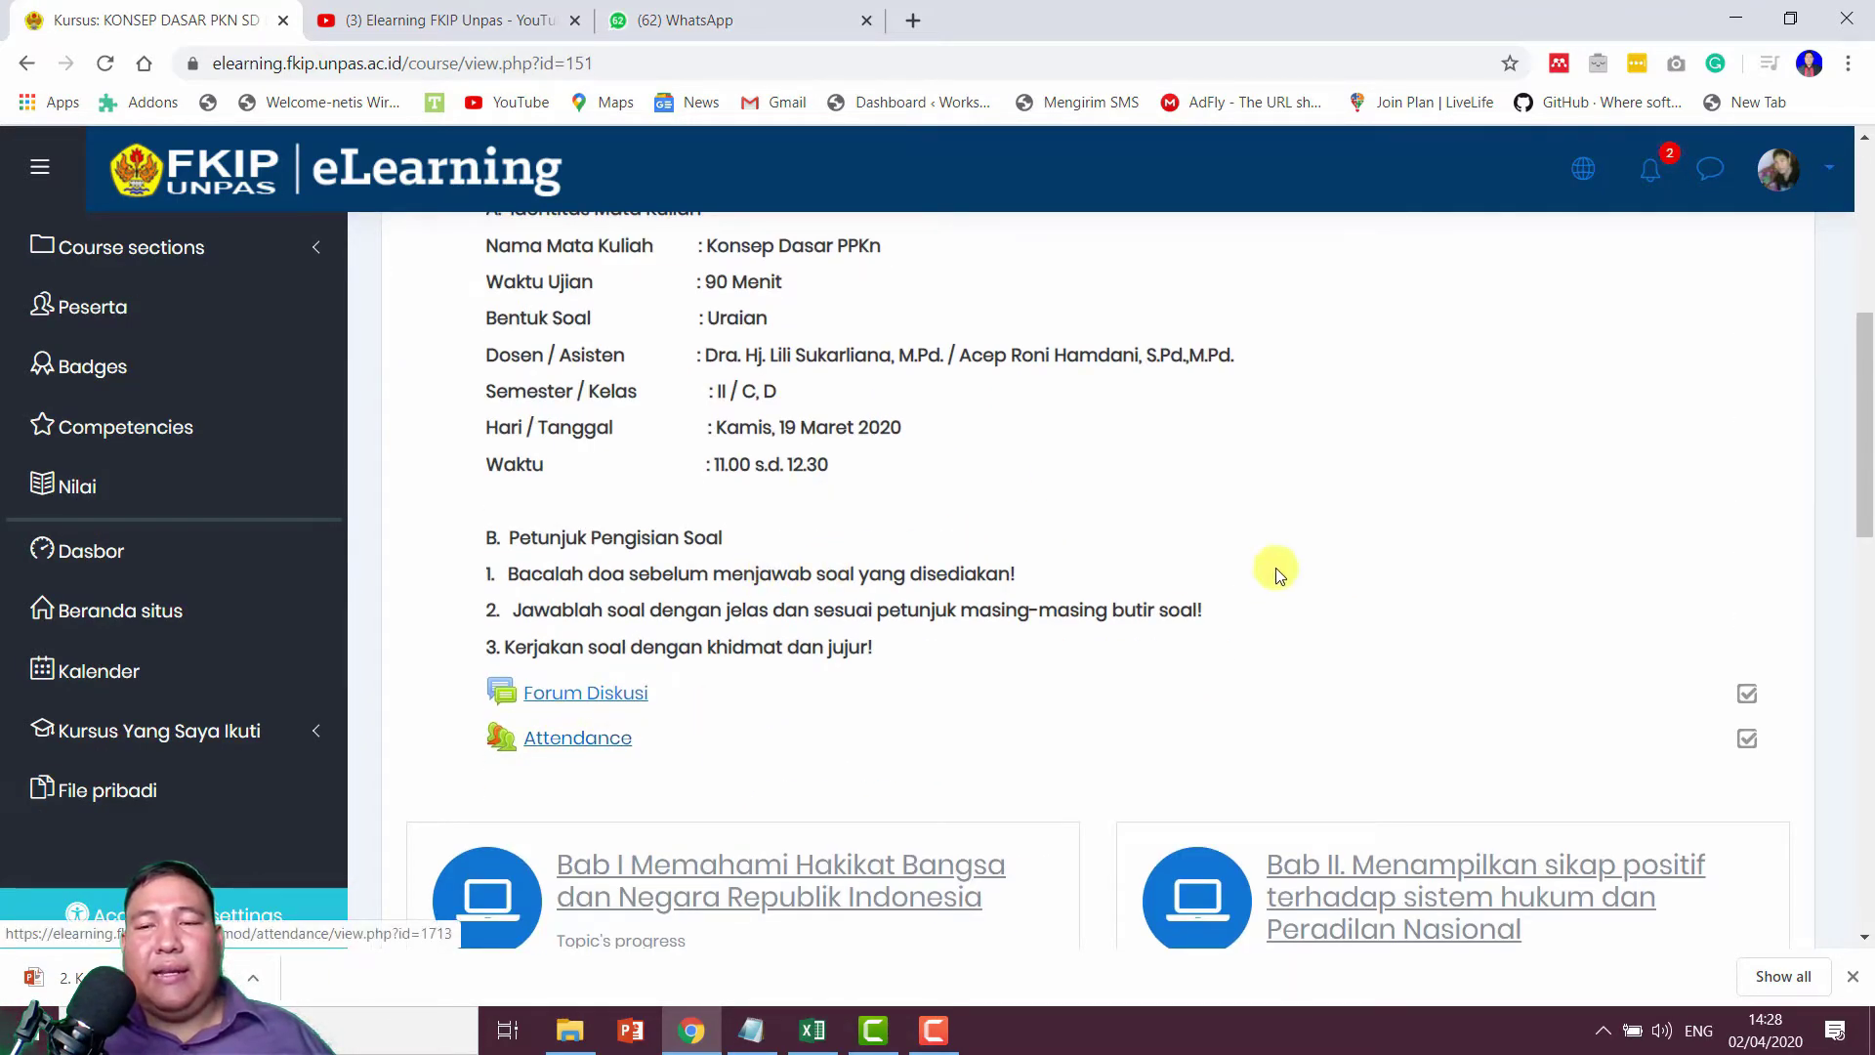
pyautogui.scroll(6, 1276, 567)
# Step: Turn on editing mode (Hidupkan Mode Ubah) for the course
pyautogui.click(1762, 291)
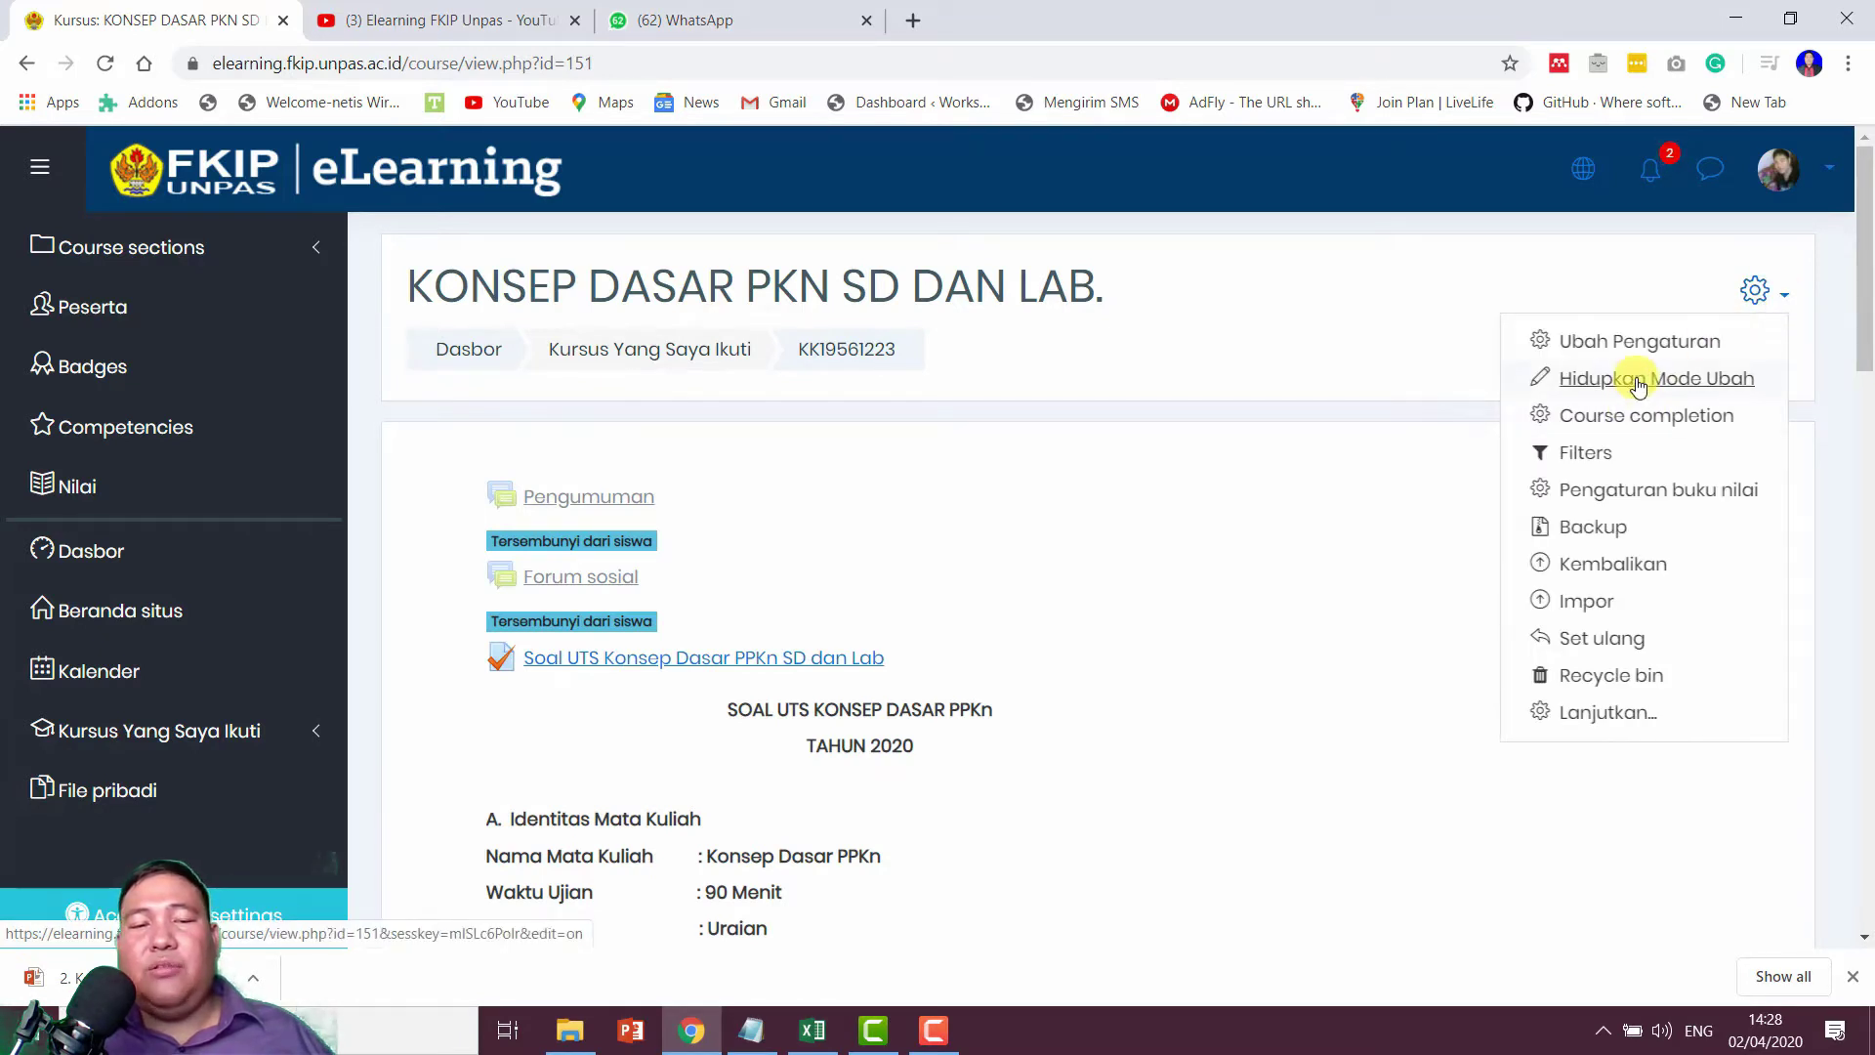
pyautogui.click(1637, 383)
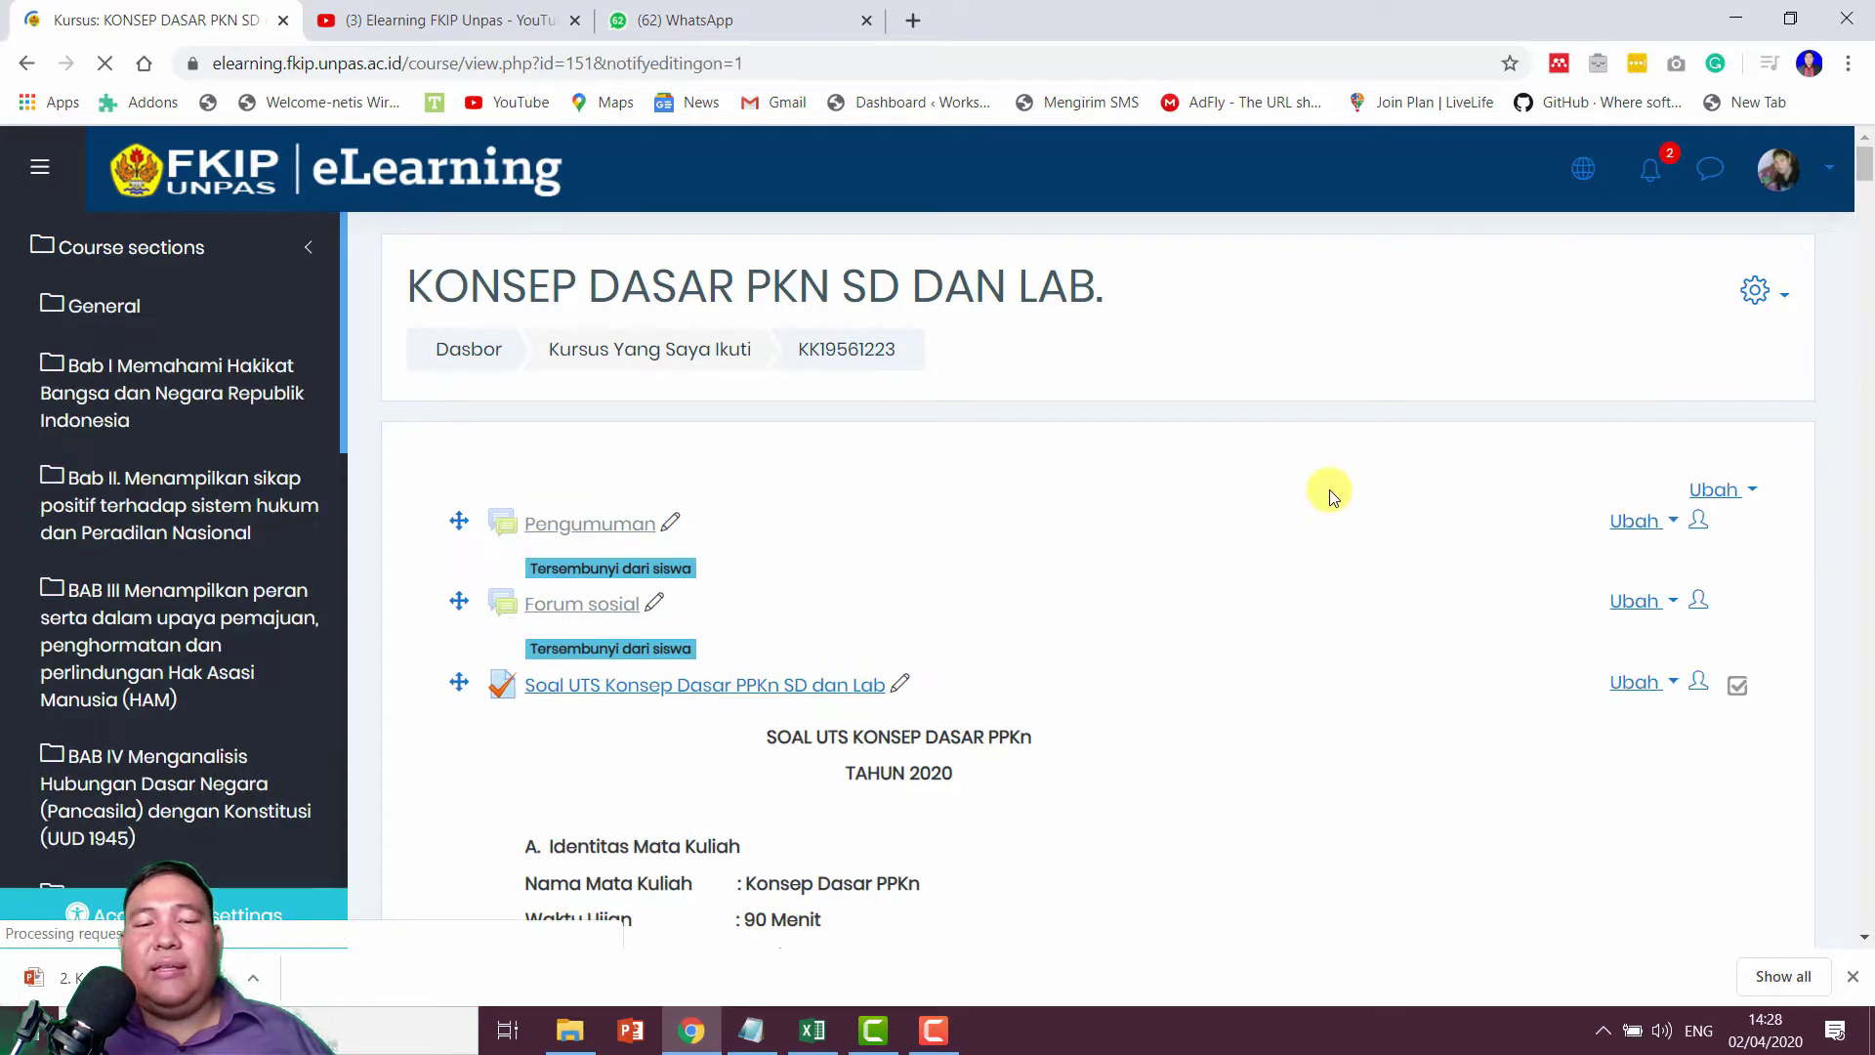
pyautogui.scroll(-7, 1328, 489)
# Step: Delete the existing Attendance activity, leaving Forum Diskusi as the last general item
pyautogui.click(1650, 640)
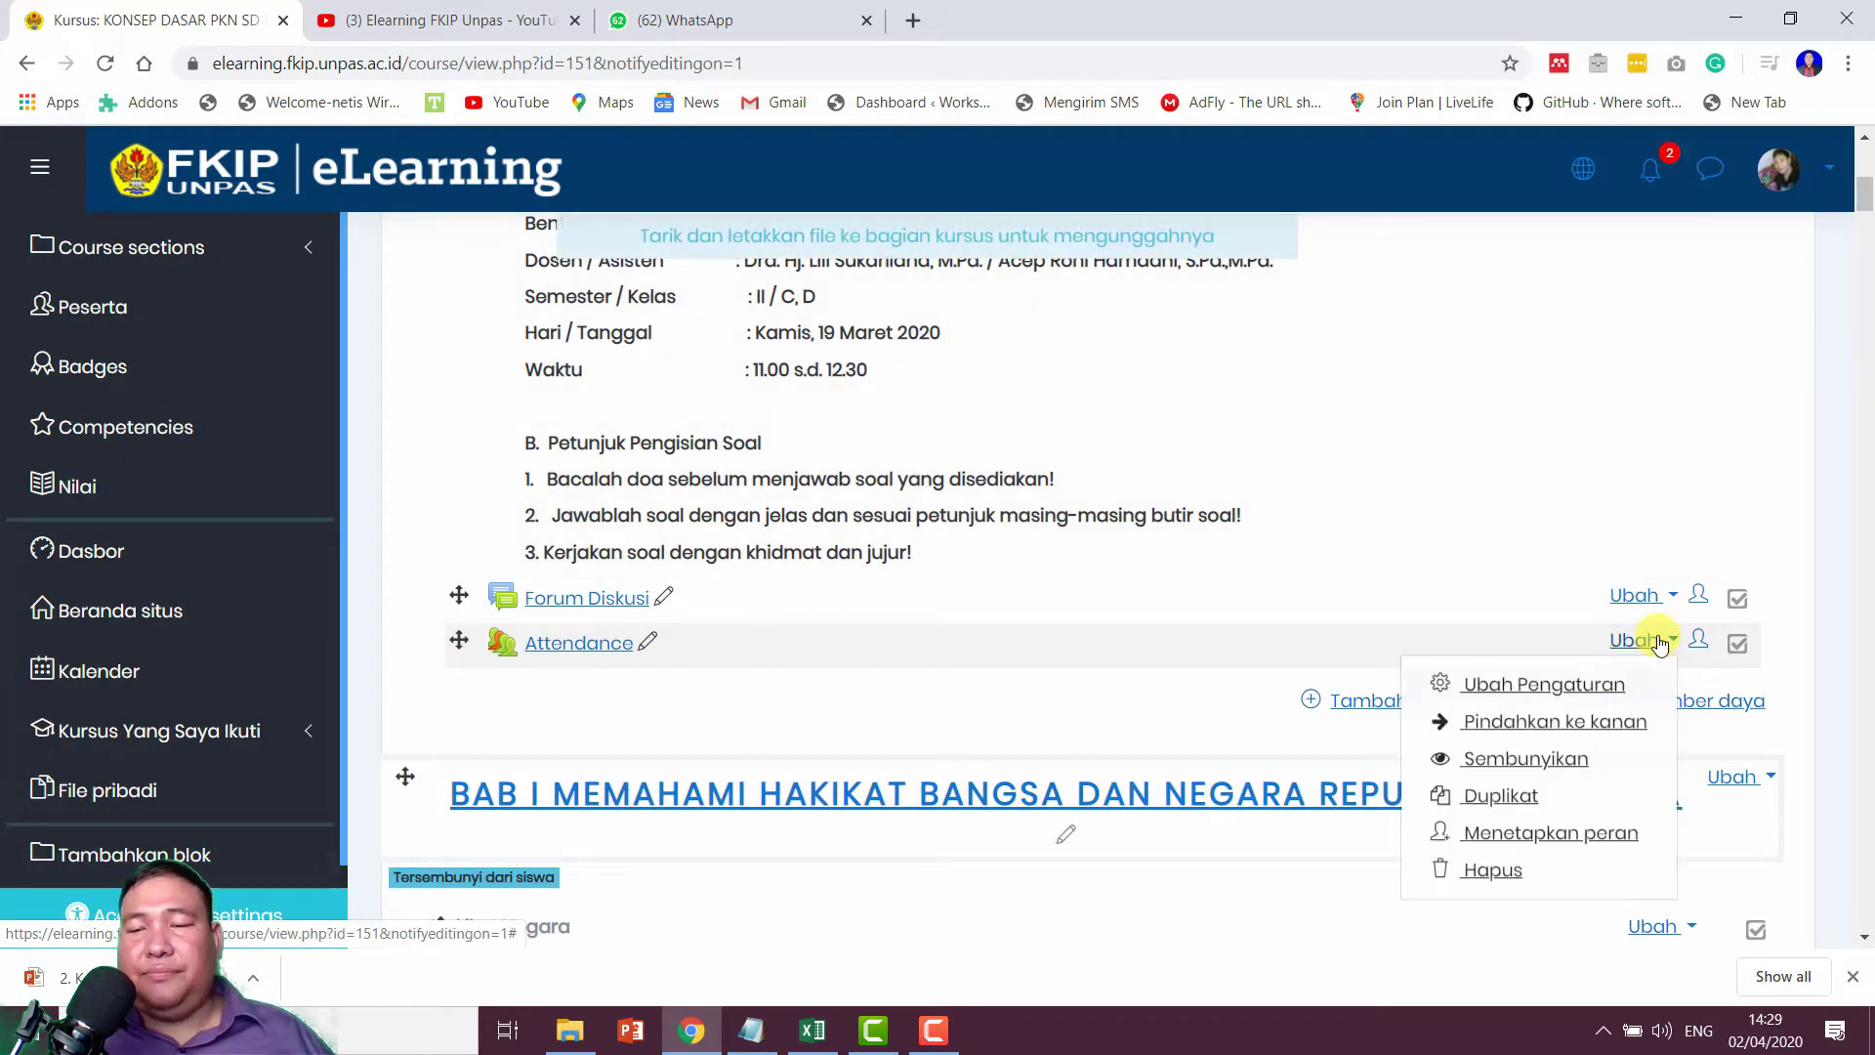
pyautogui.click(1494, 872)
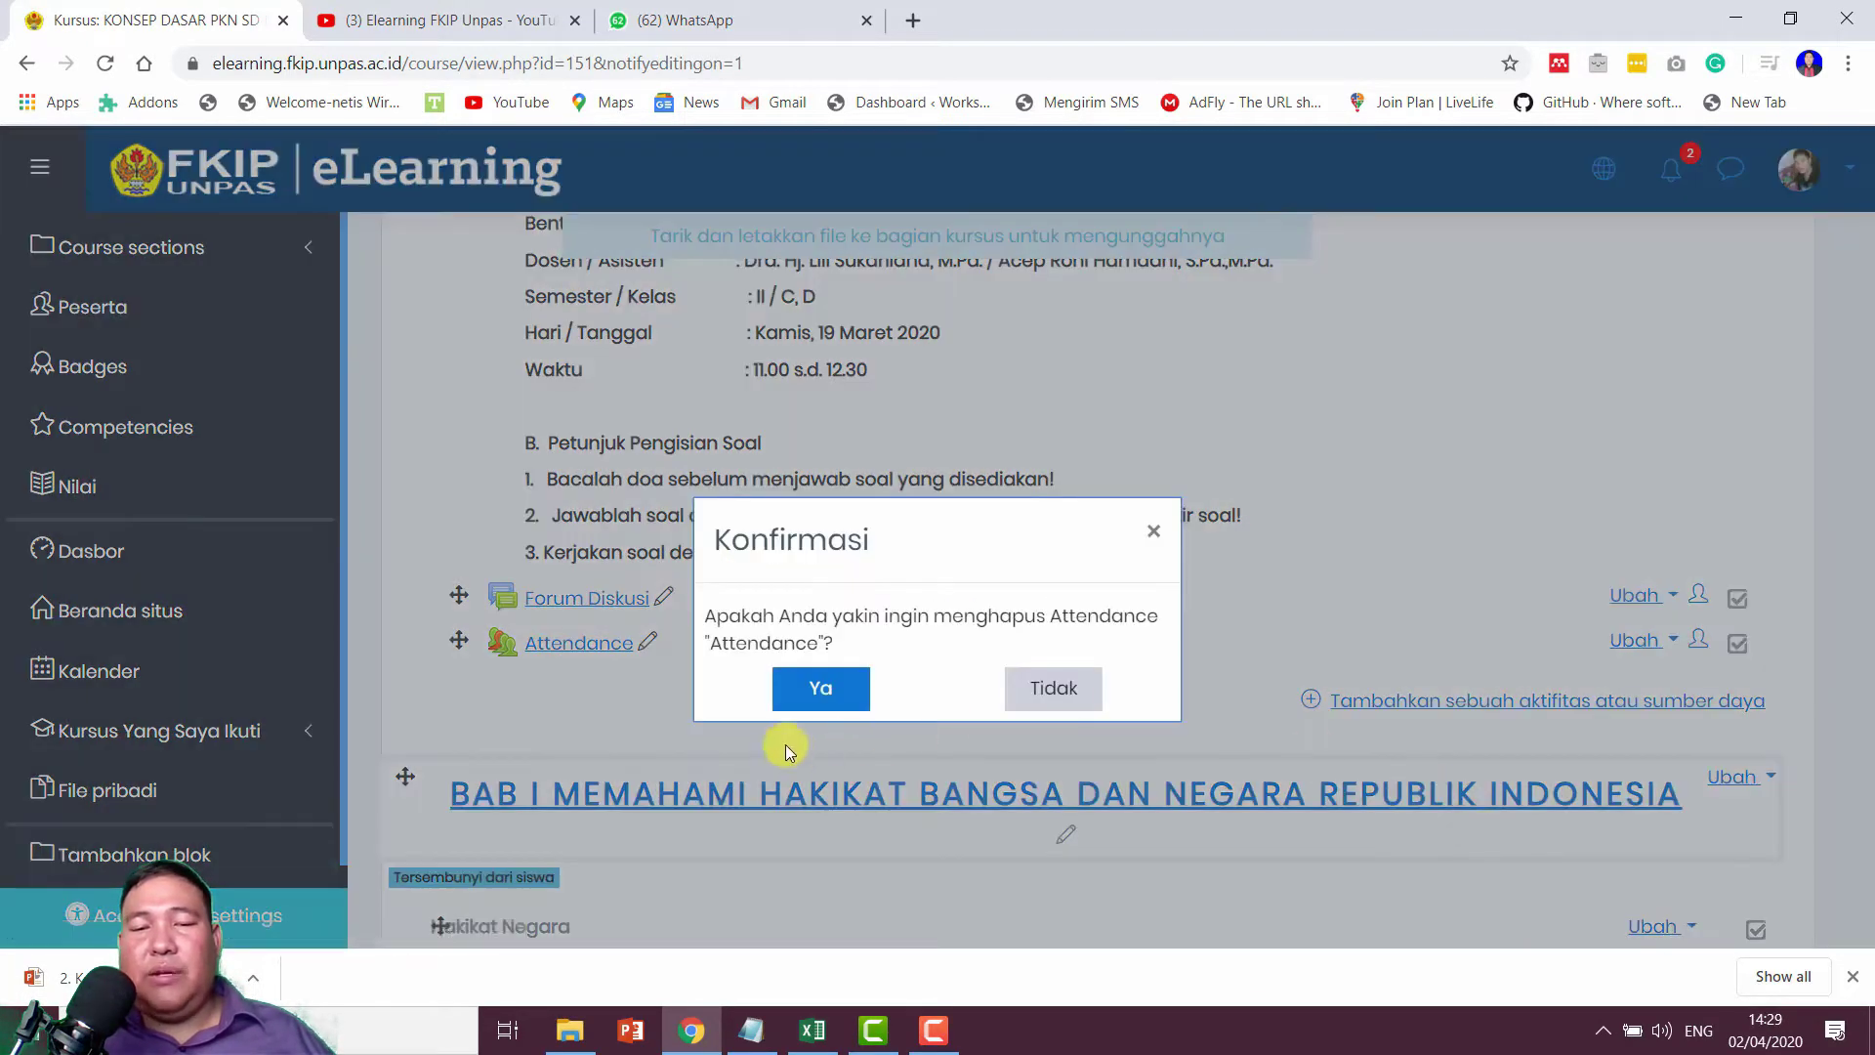
pyautogui.click(841, 686)
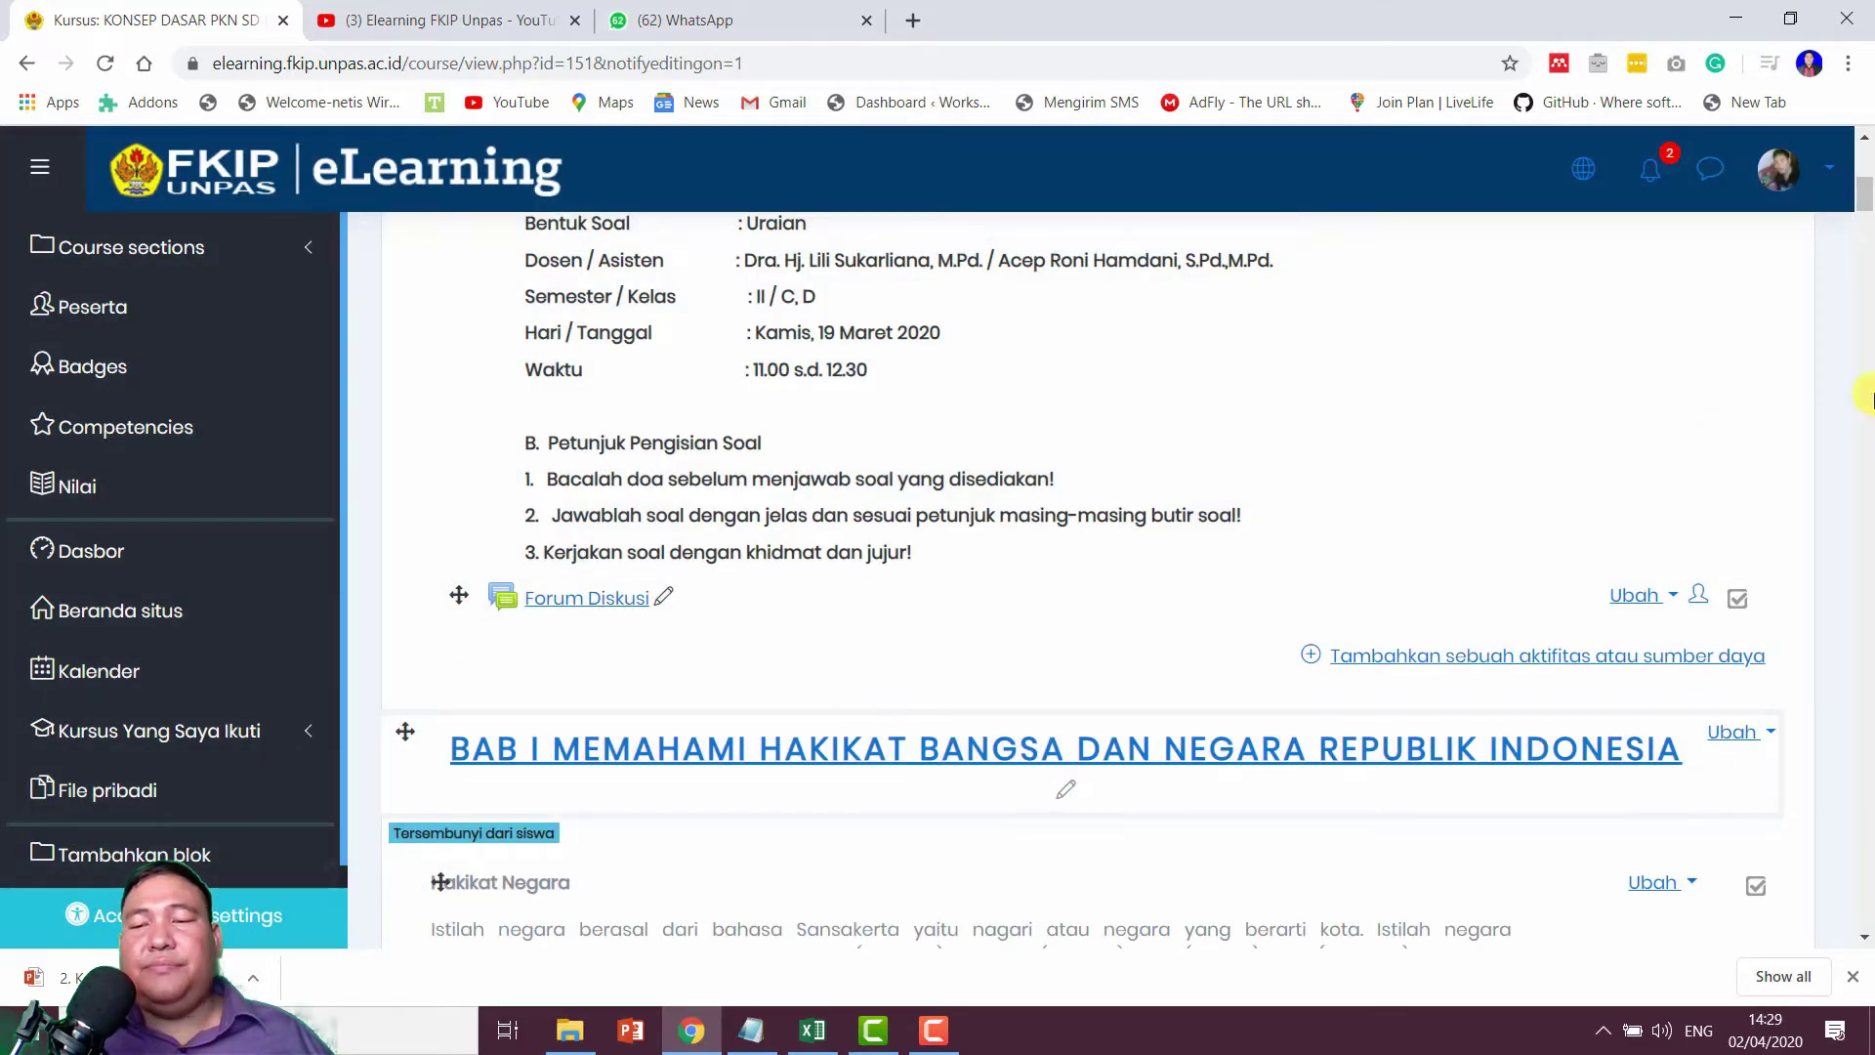
pyautogui.scroll(6, 1494, 459)
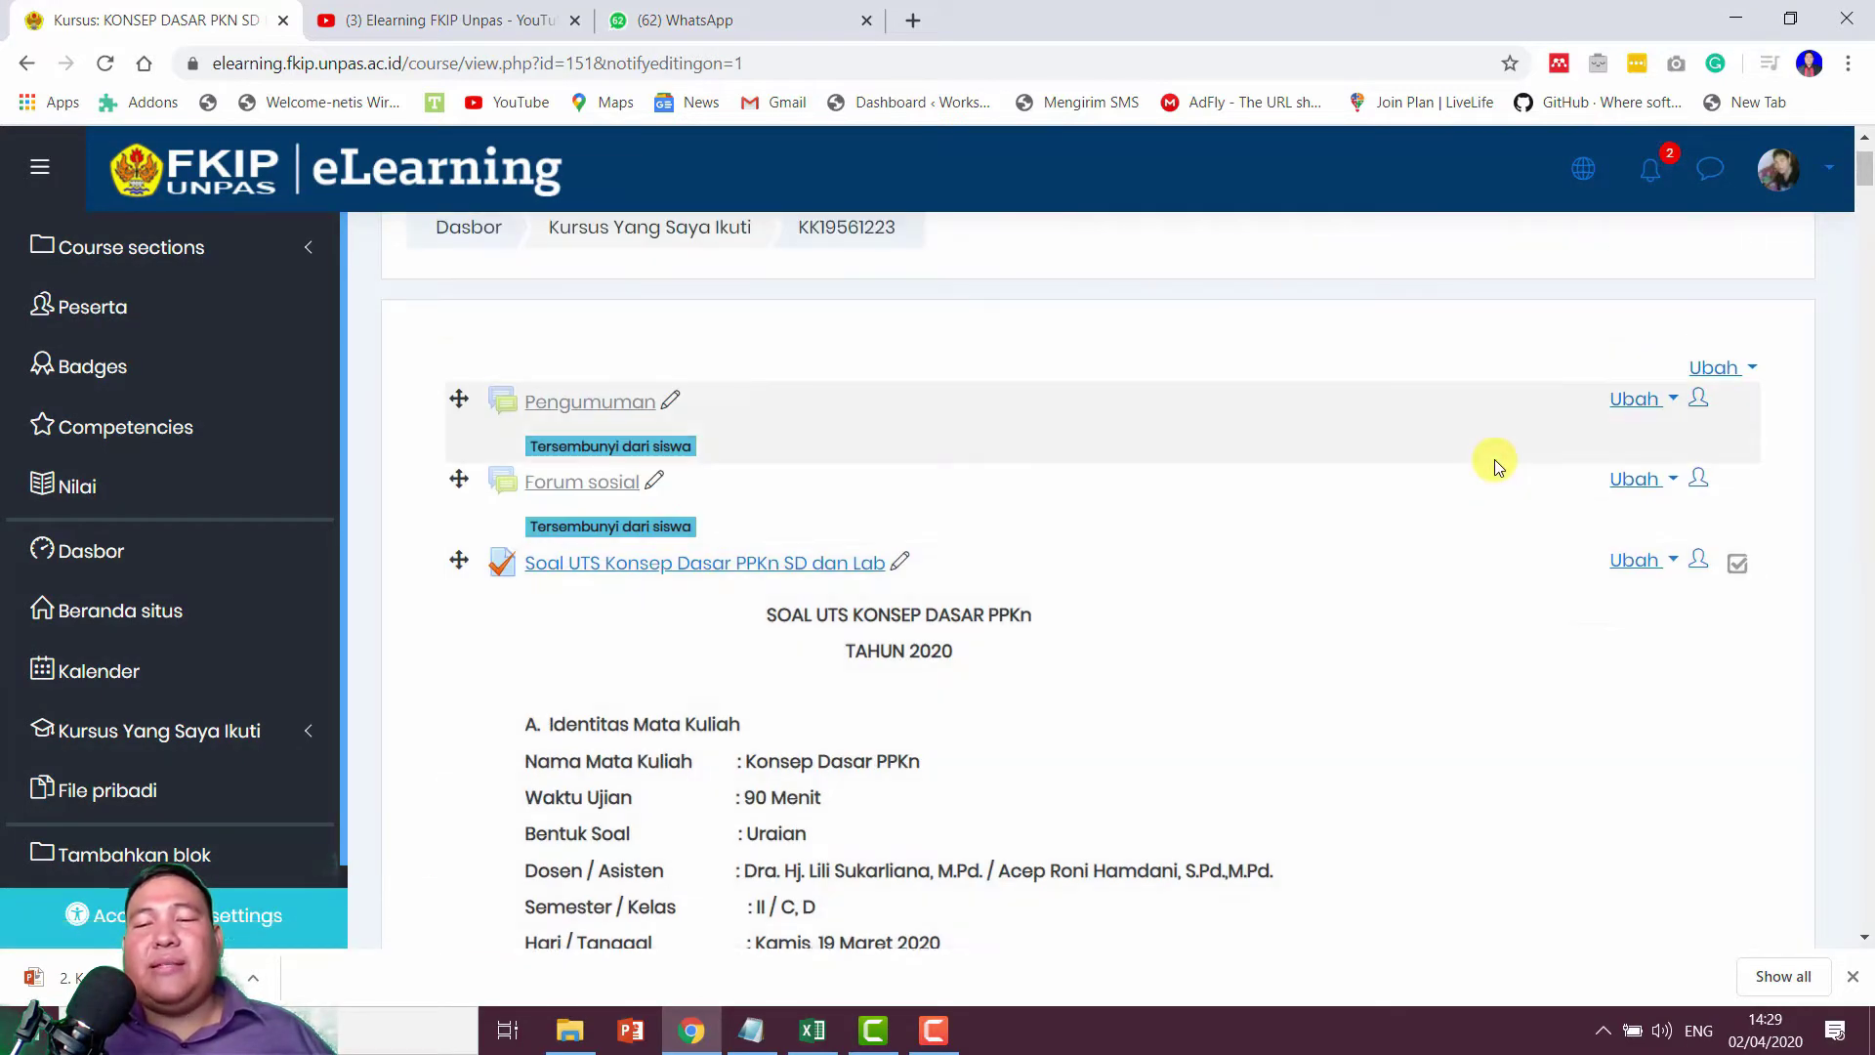
pyautogui.scroll(-3, 1493, 459)
pyautogui.scroll(-3, 1493, 459)
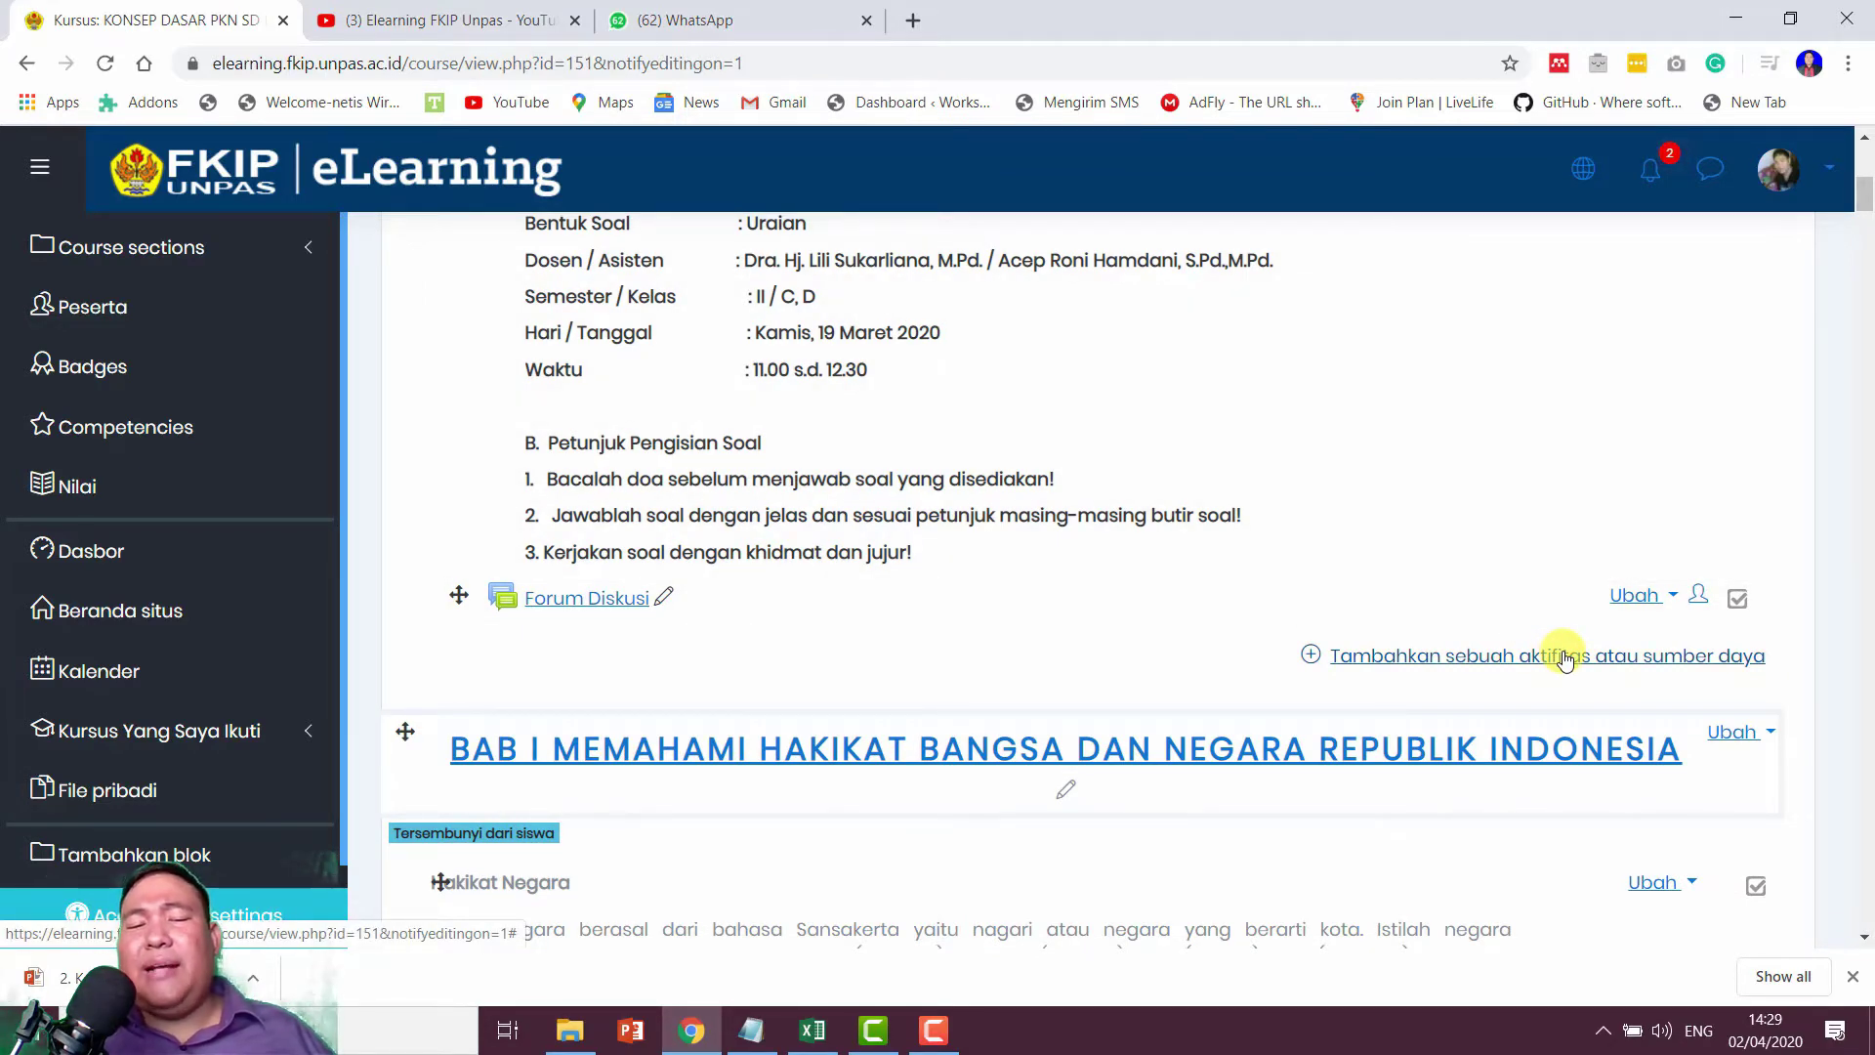
pyautogui.scroll(-3, 1566, 659)
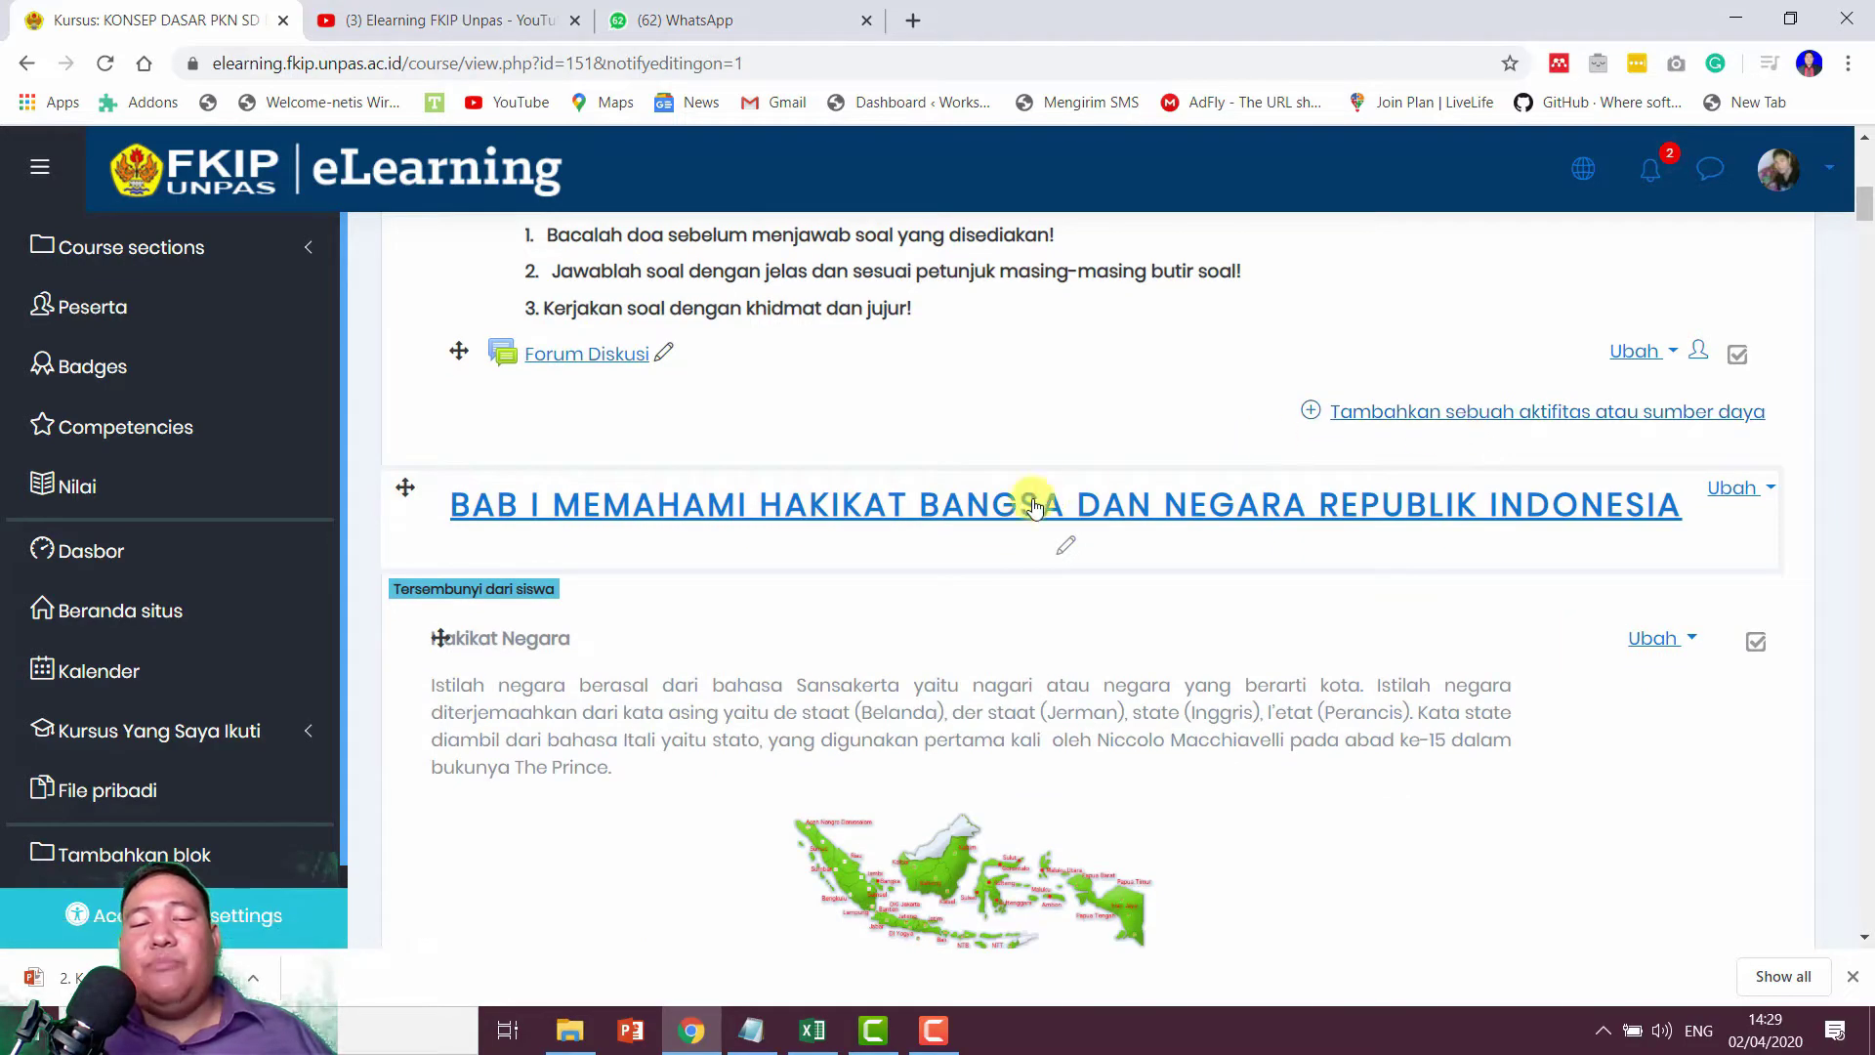
pyautogui.scroll(-15, 1203, 561)
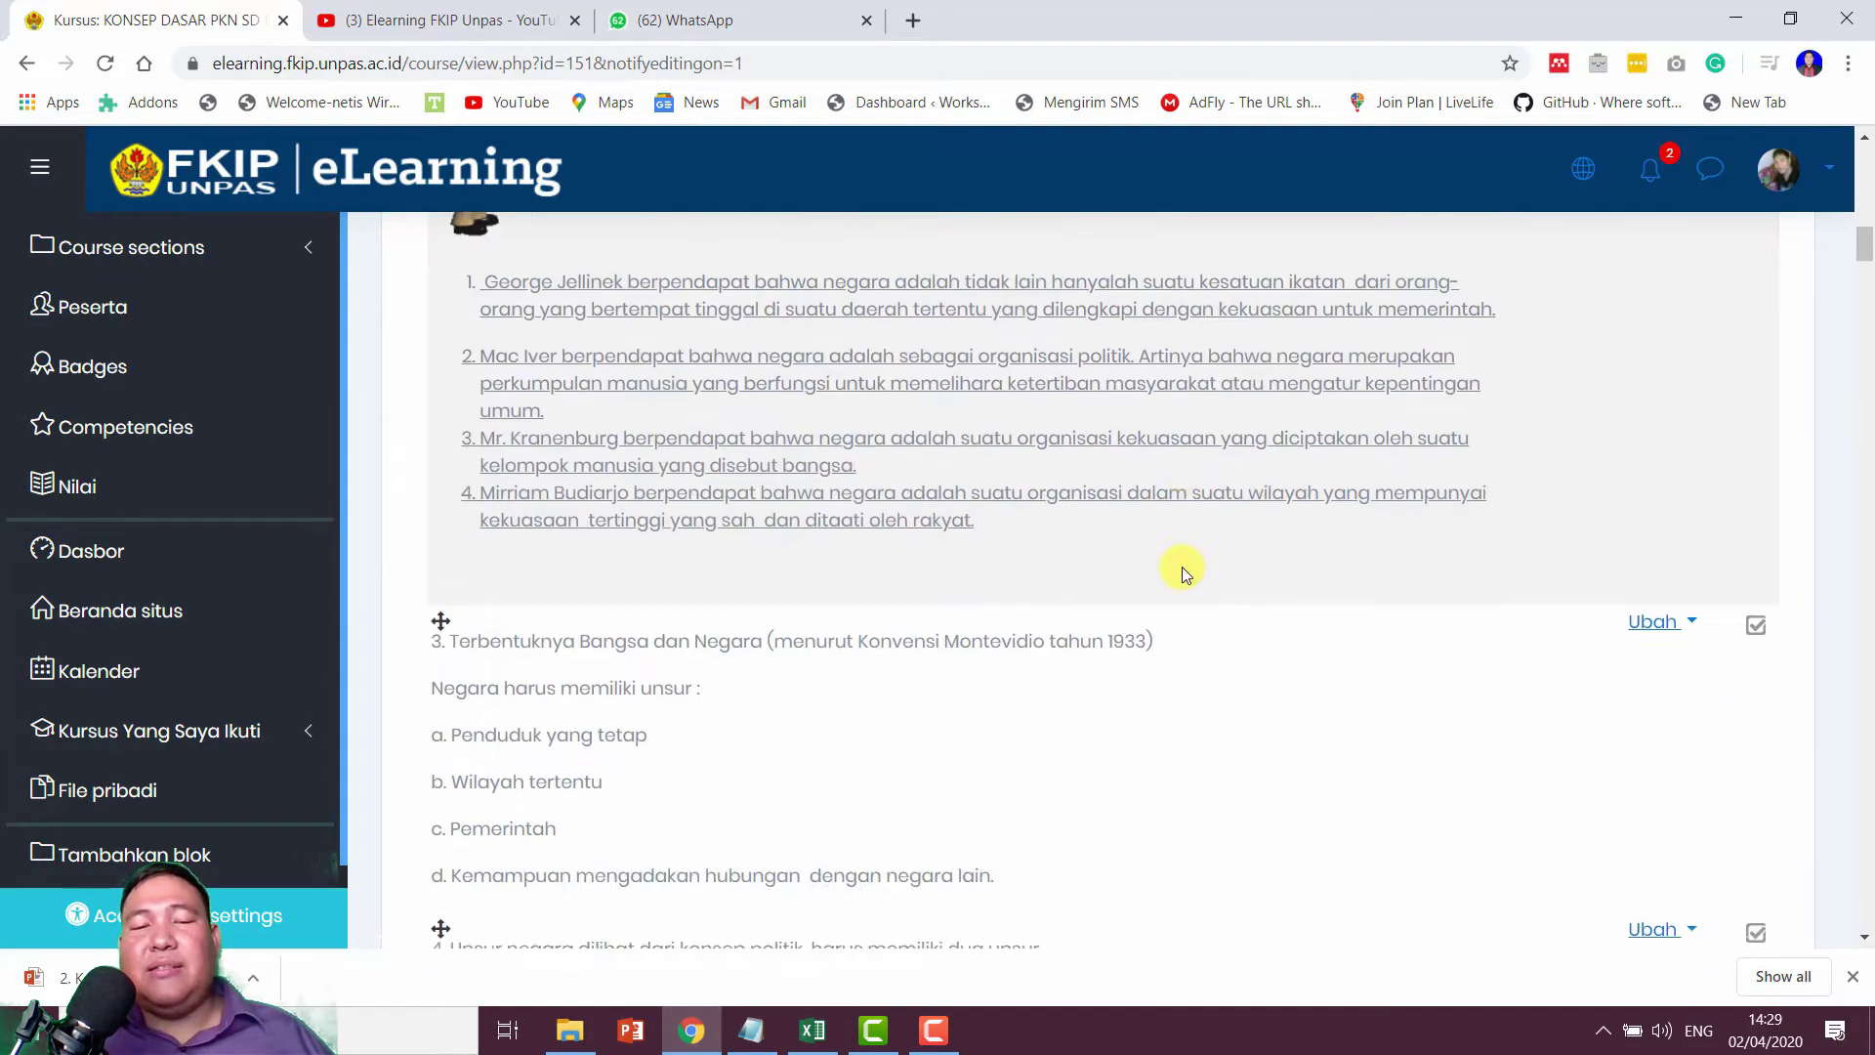
pyautogui.scroll(-17, 989, 589)
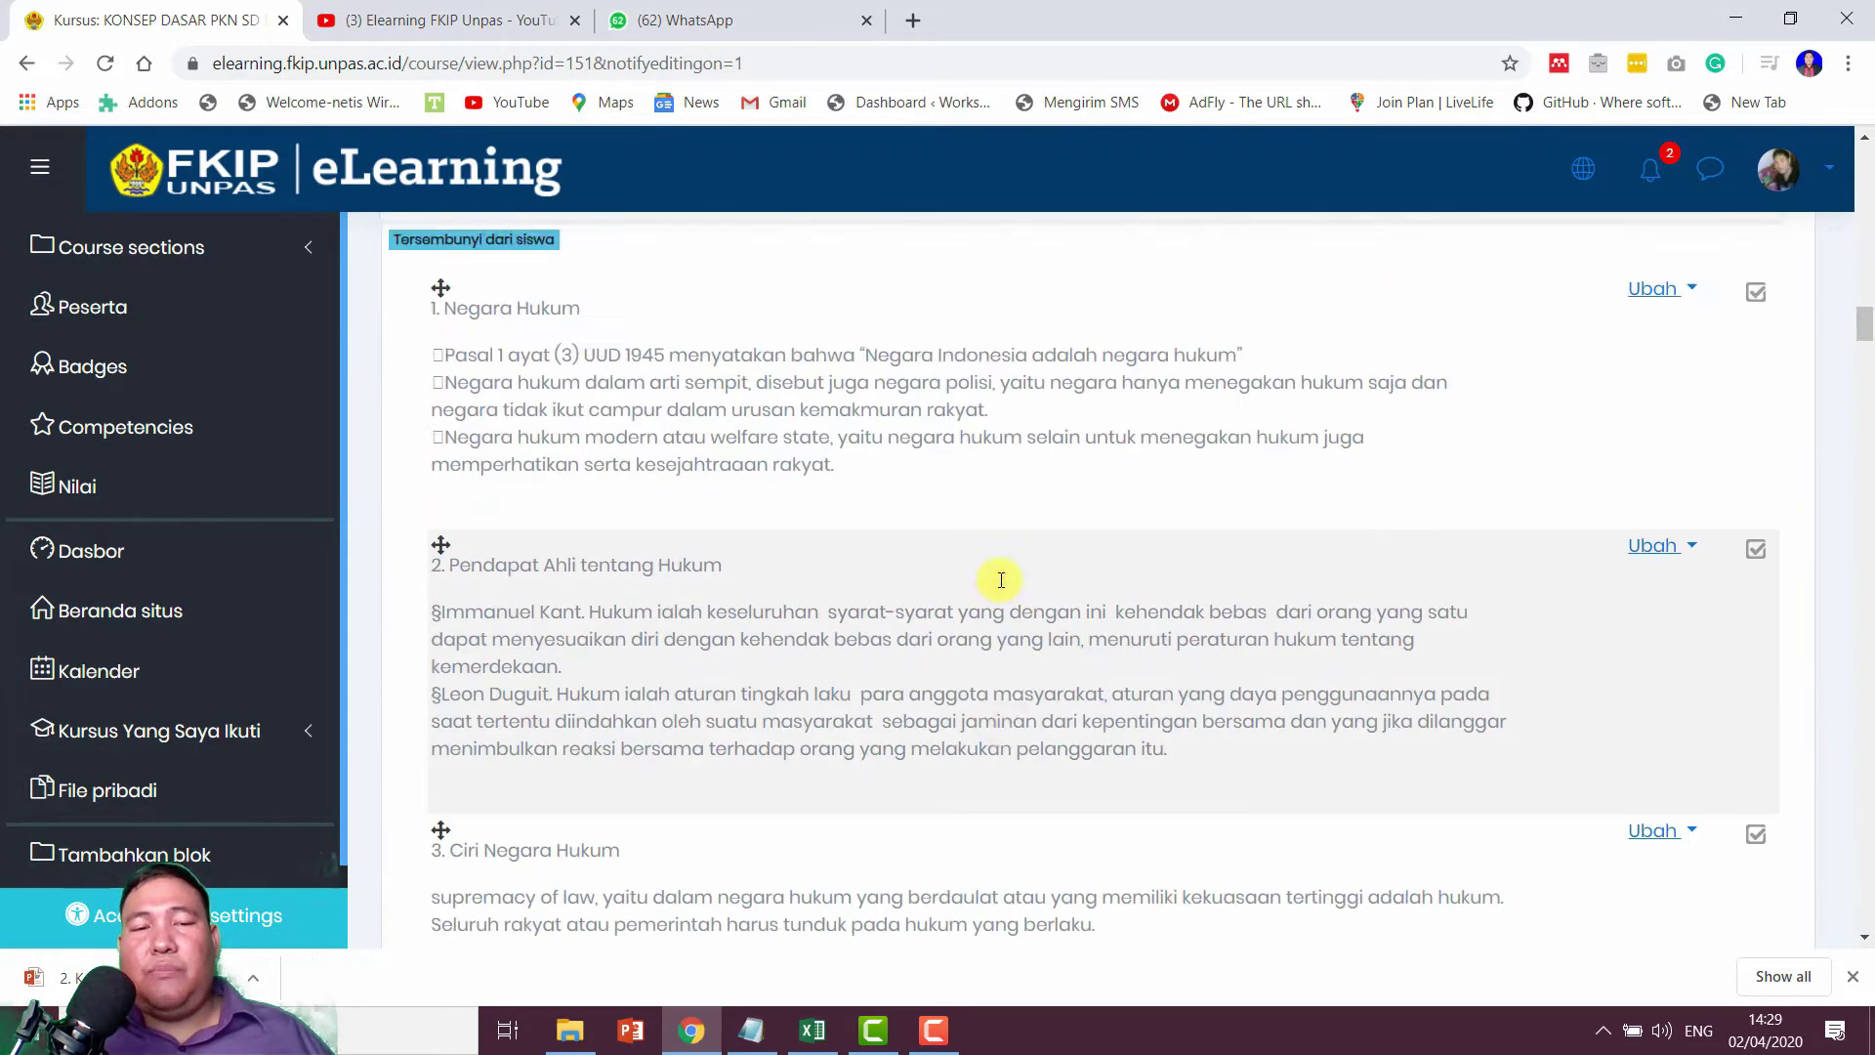
pyautogui.scroll(5, 996, 578)
pyautogui.scroll(12, 1054, 571)
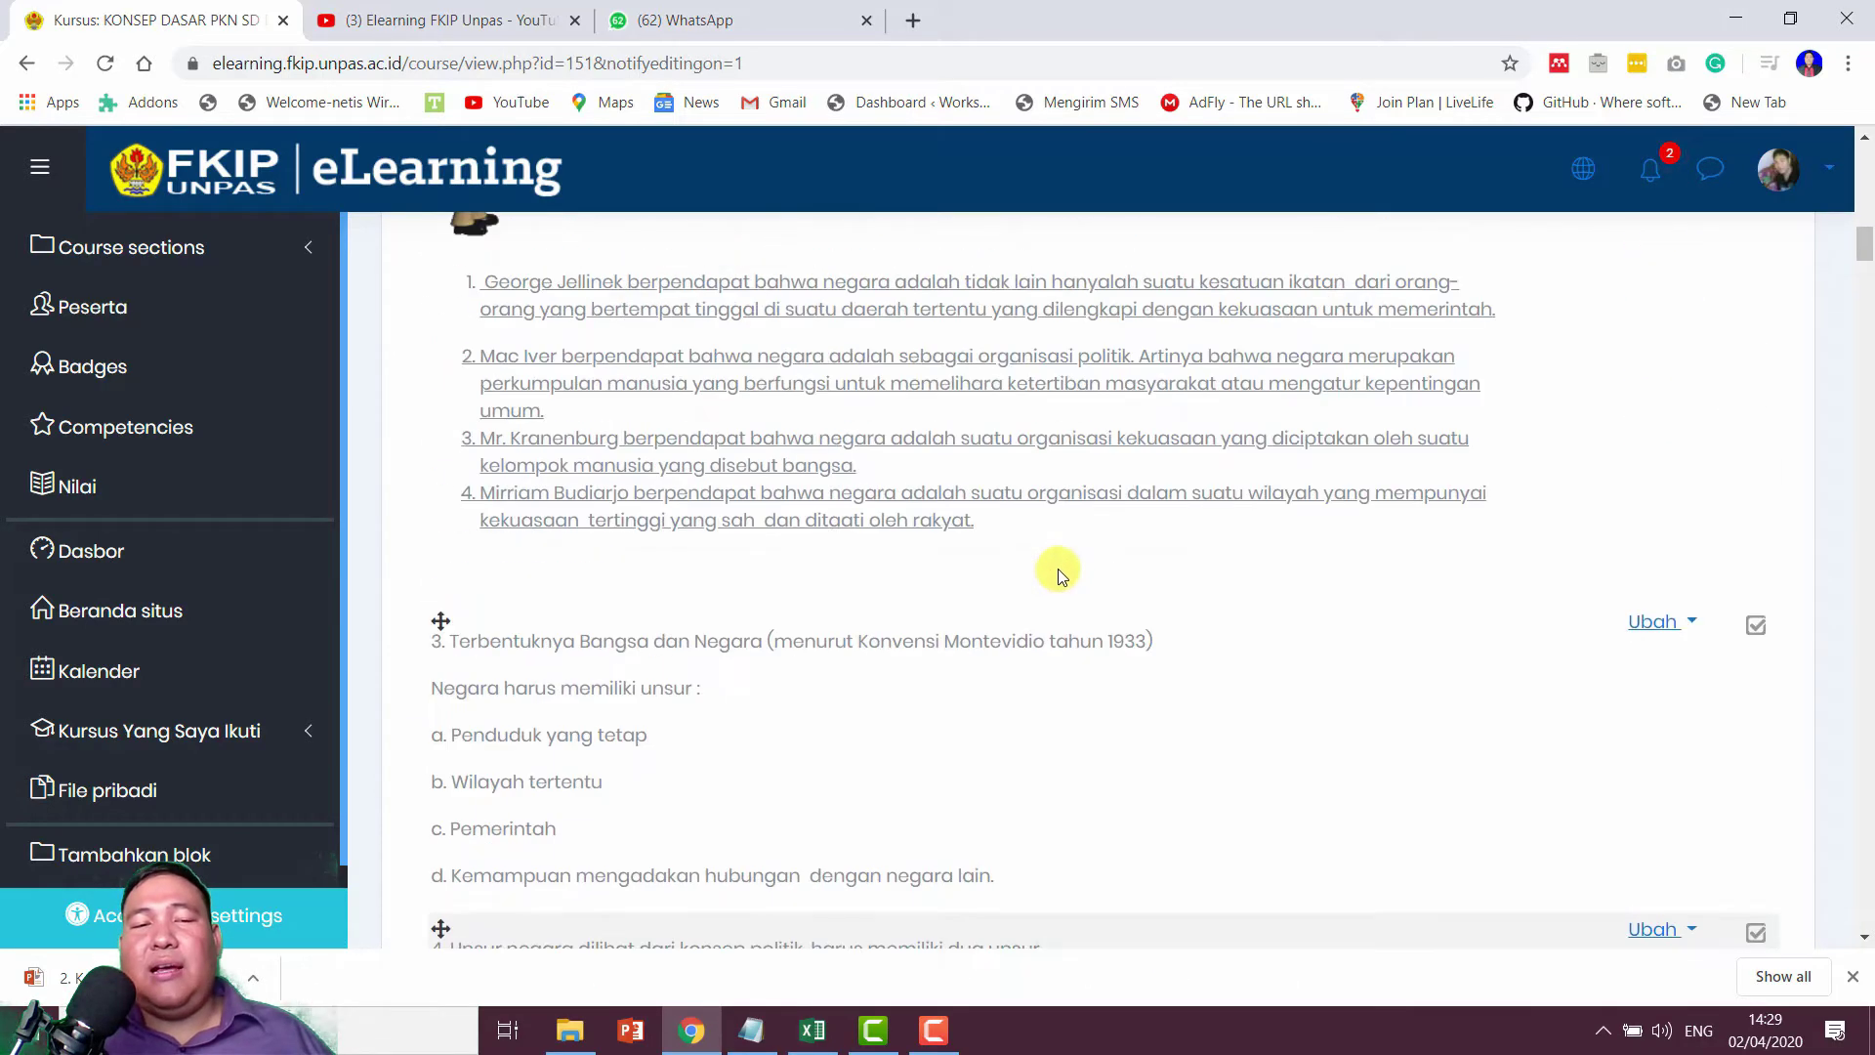
pyautogui.scroll(10, 1136, 555)
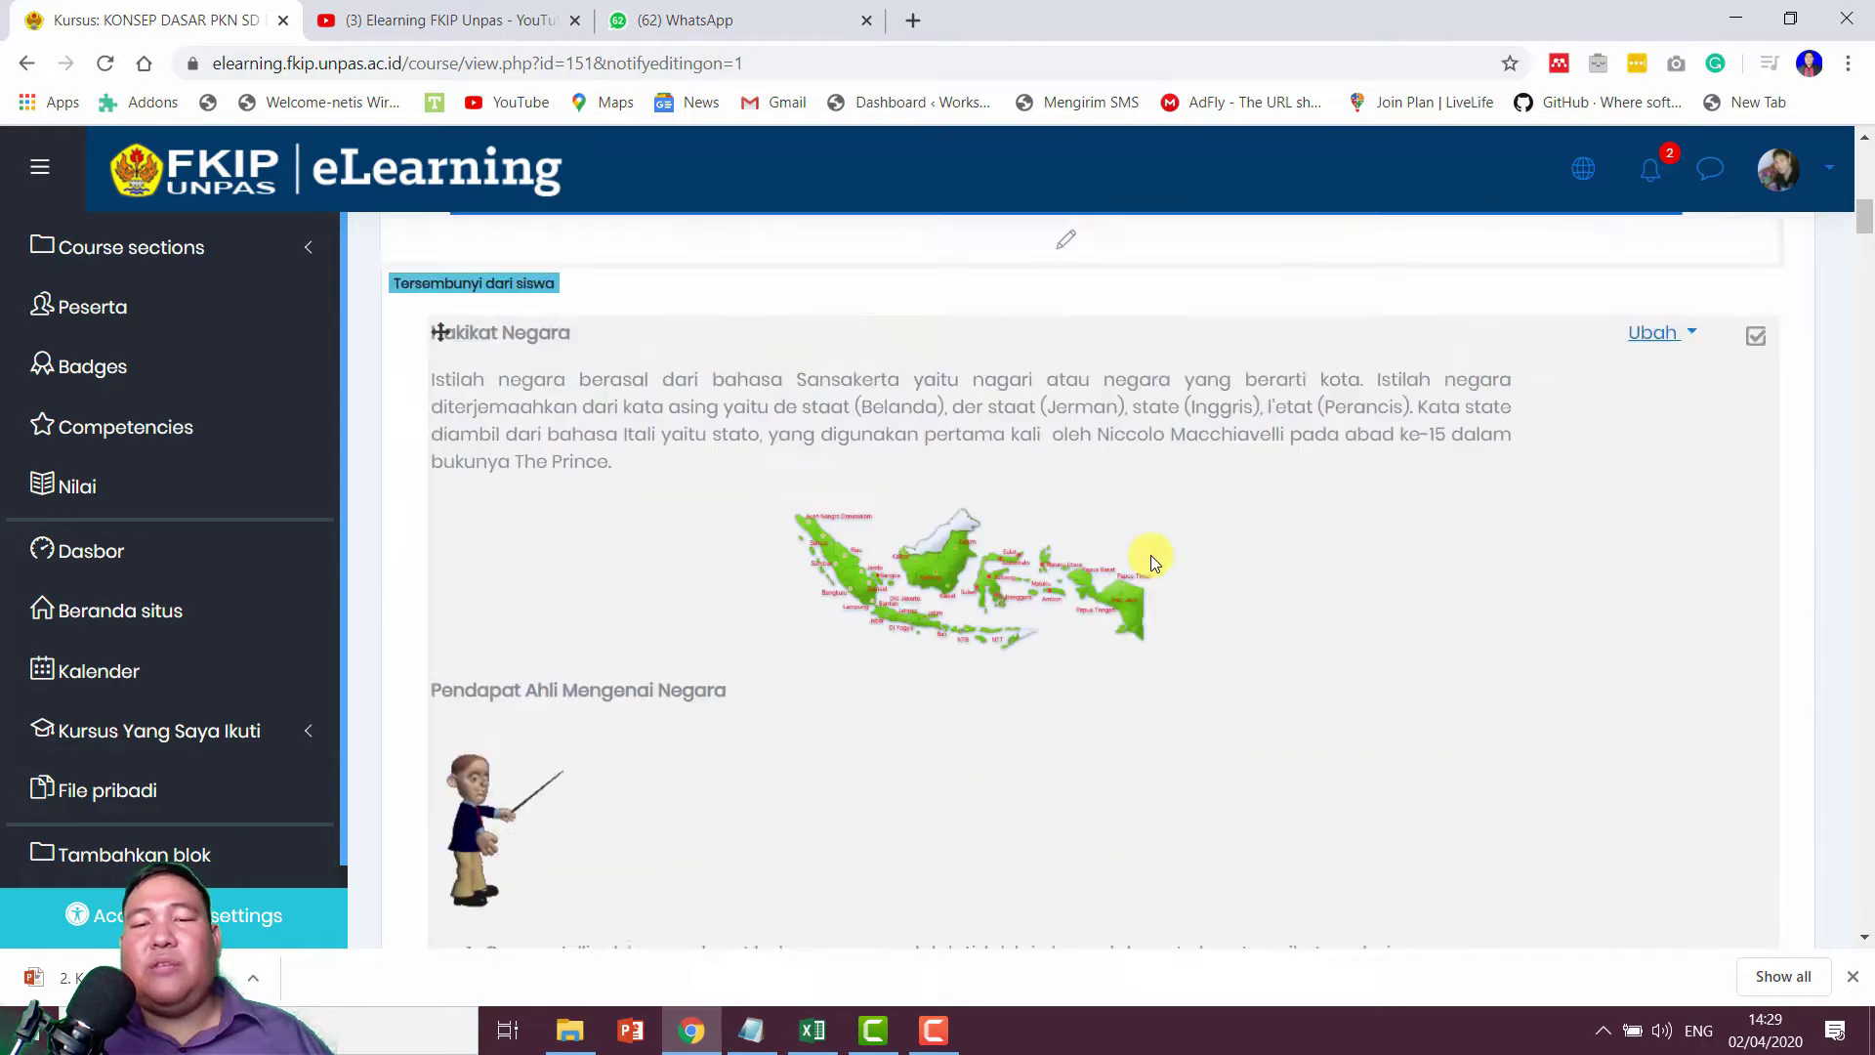
pyautogui.scroll(4, 1152, 555)
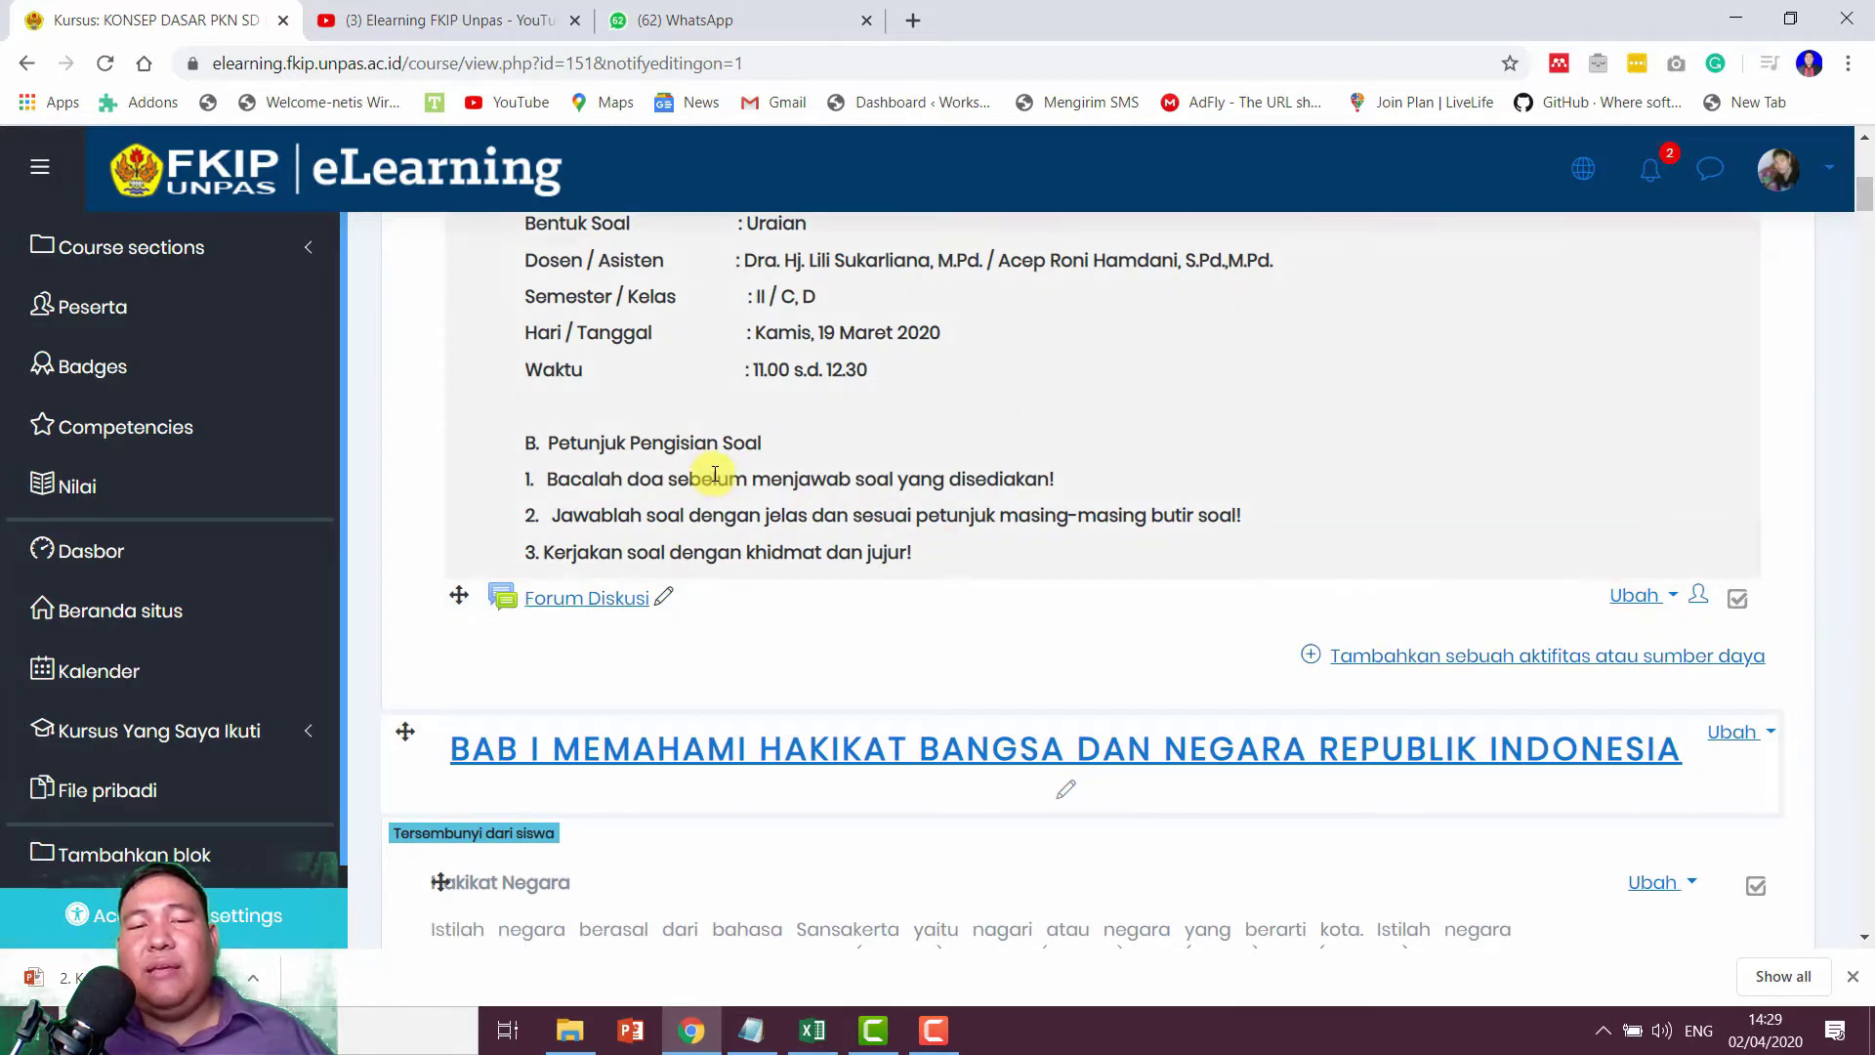
pyautogui.scroll(4, 704, 450)
pyautogui.scroll(-4, 1345, 646)
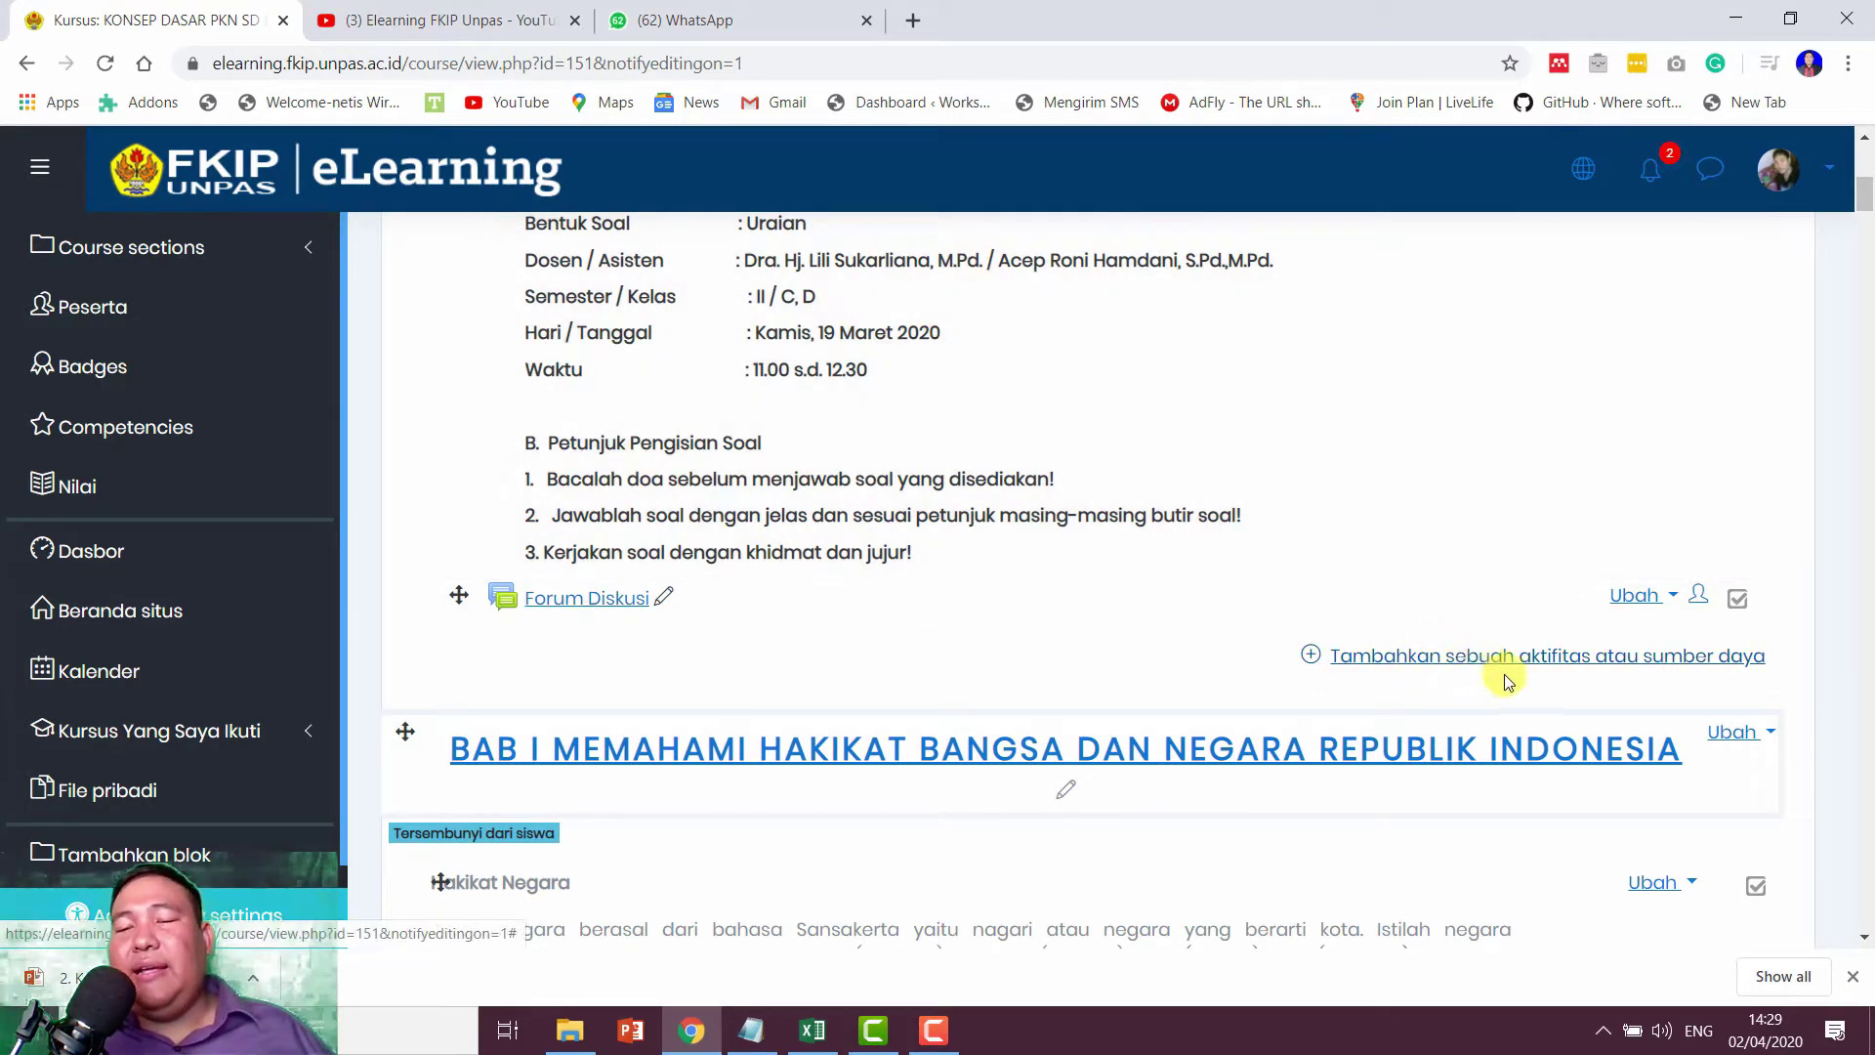
# Step: Add a new Attendance activity to the General section
pyautogui.click(1531, 660)
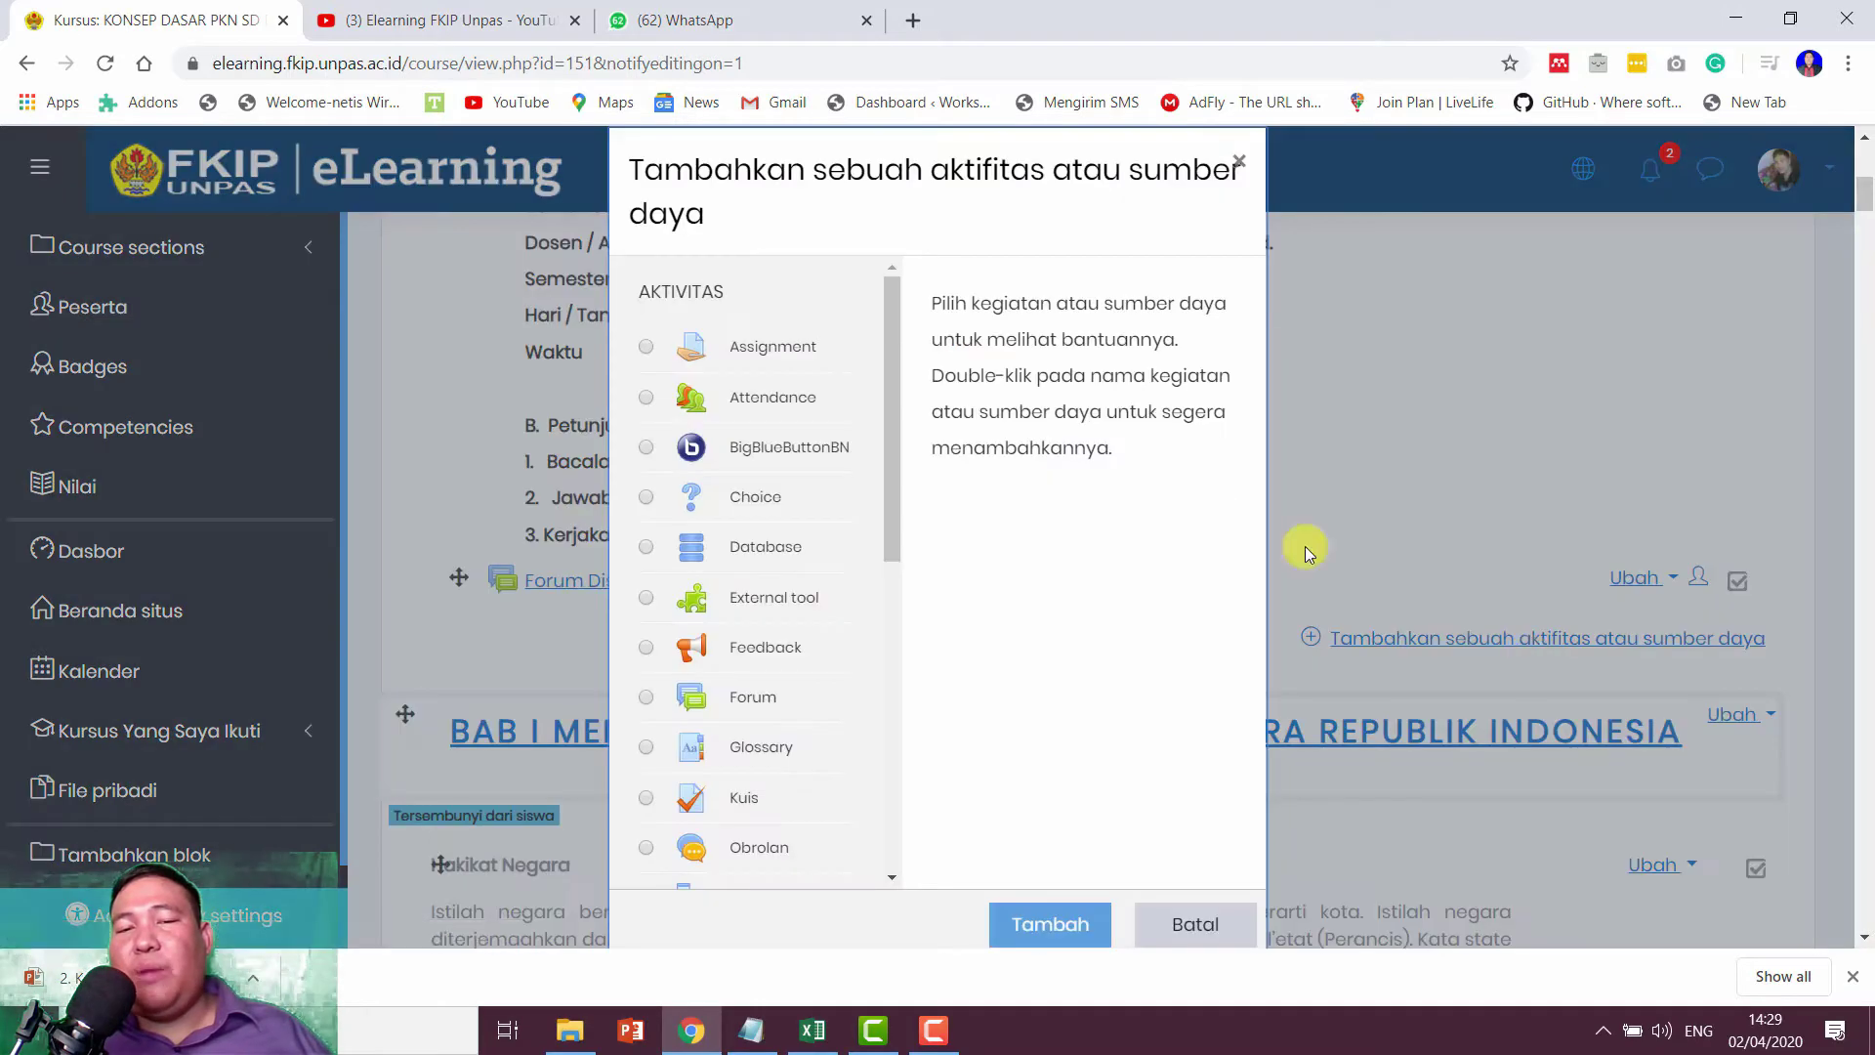
pyautogui.scroll(-1, 884, 403)
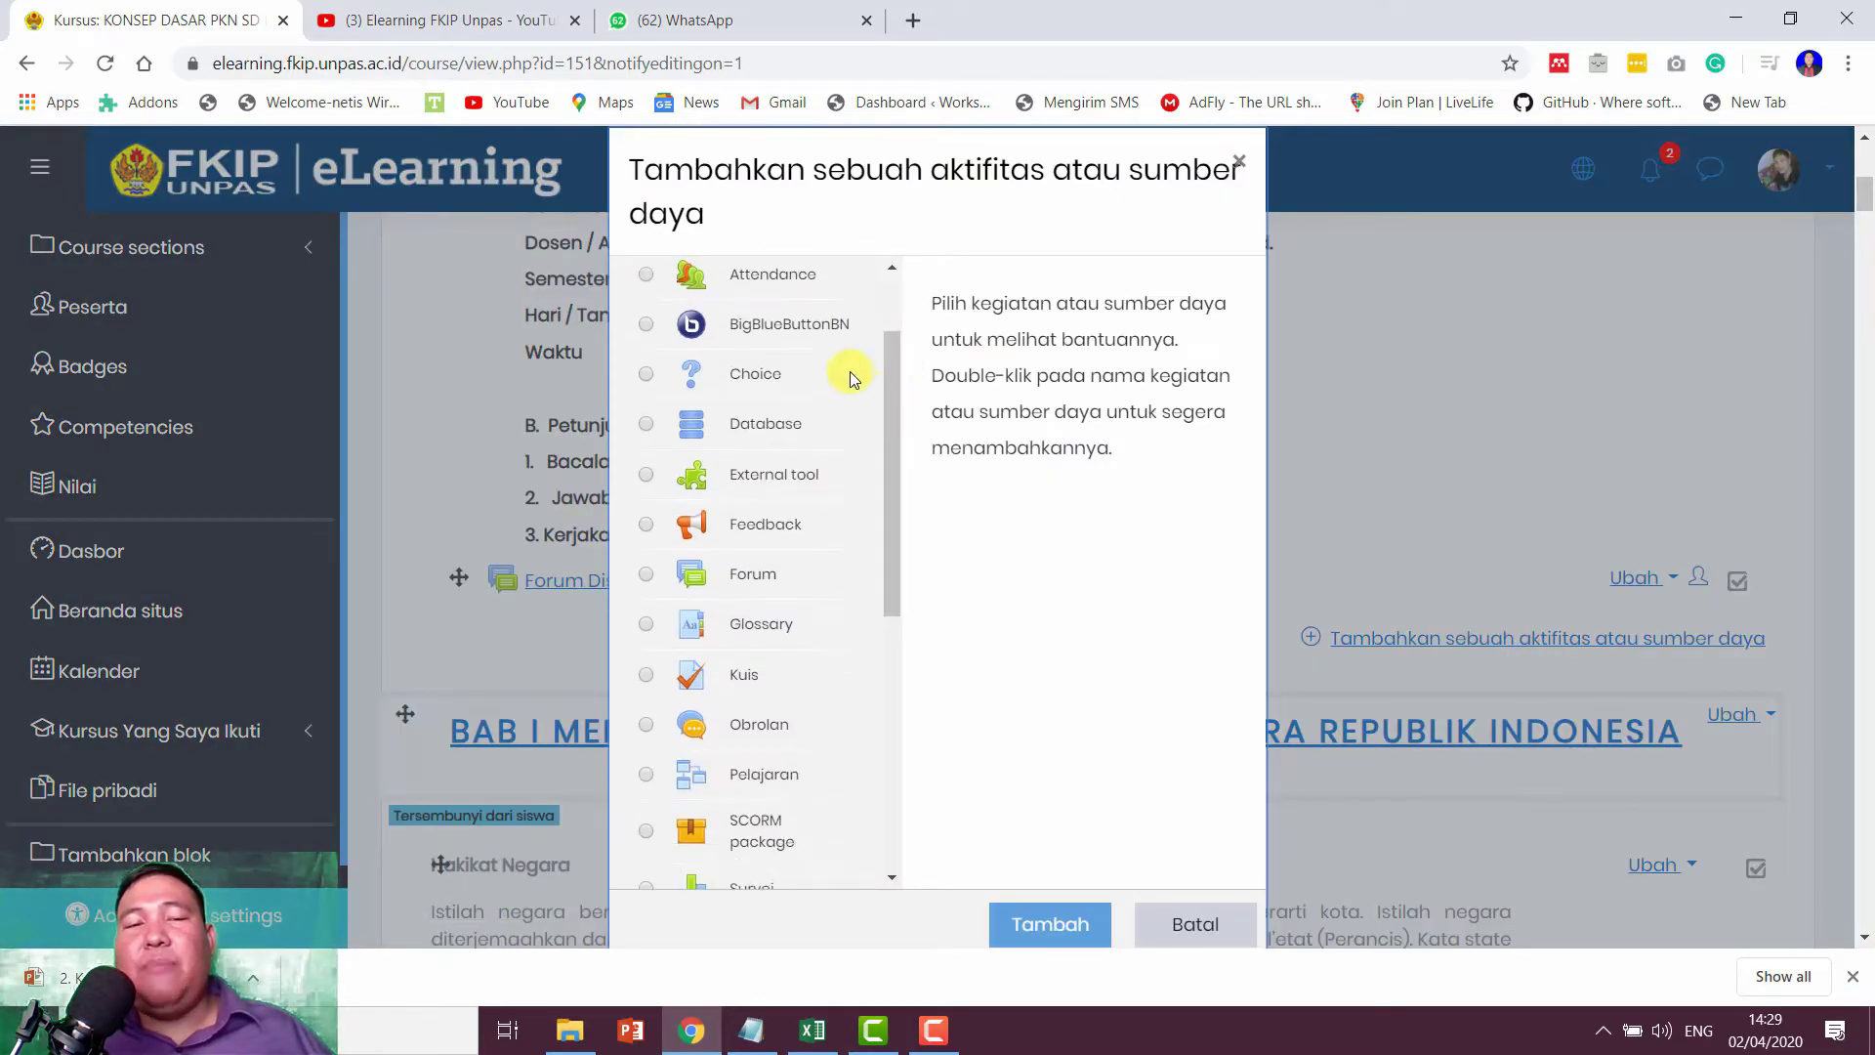
pyautogui.scroll(2, 848, 369)
pyautogui.click(772, 397)
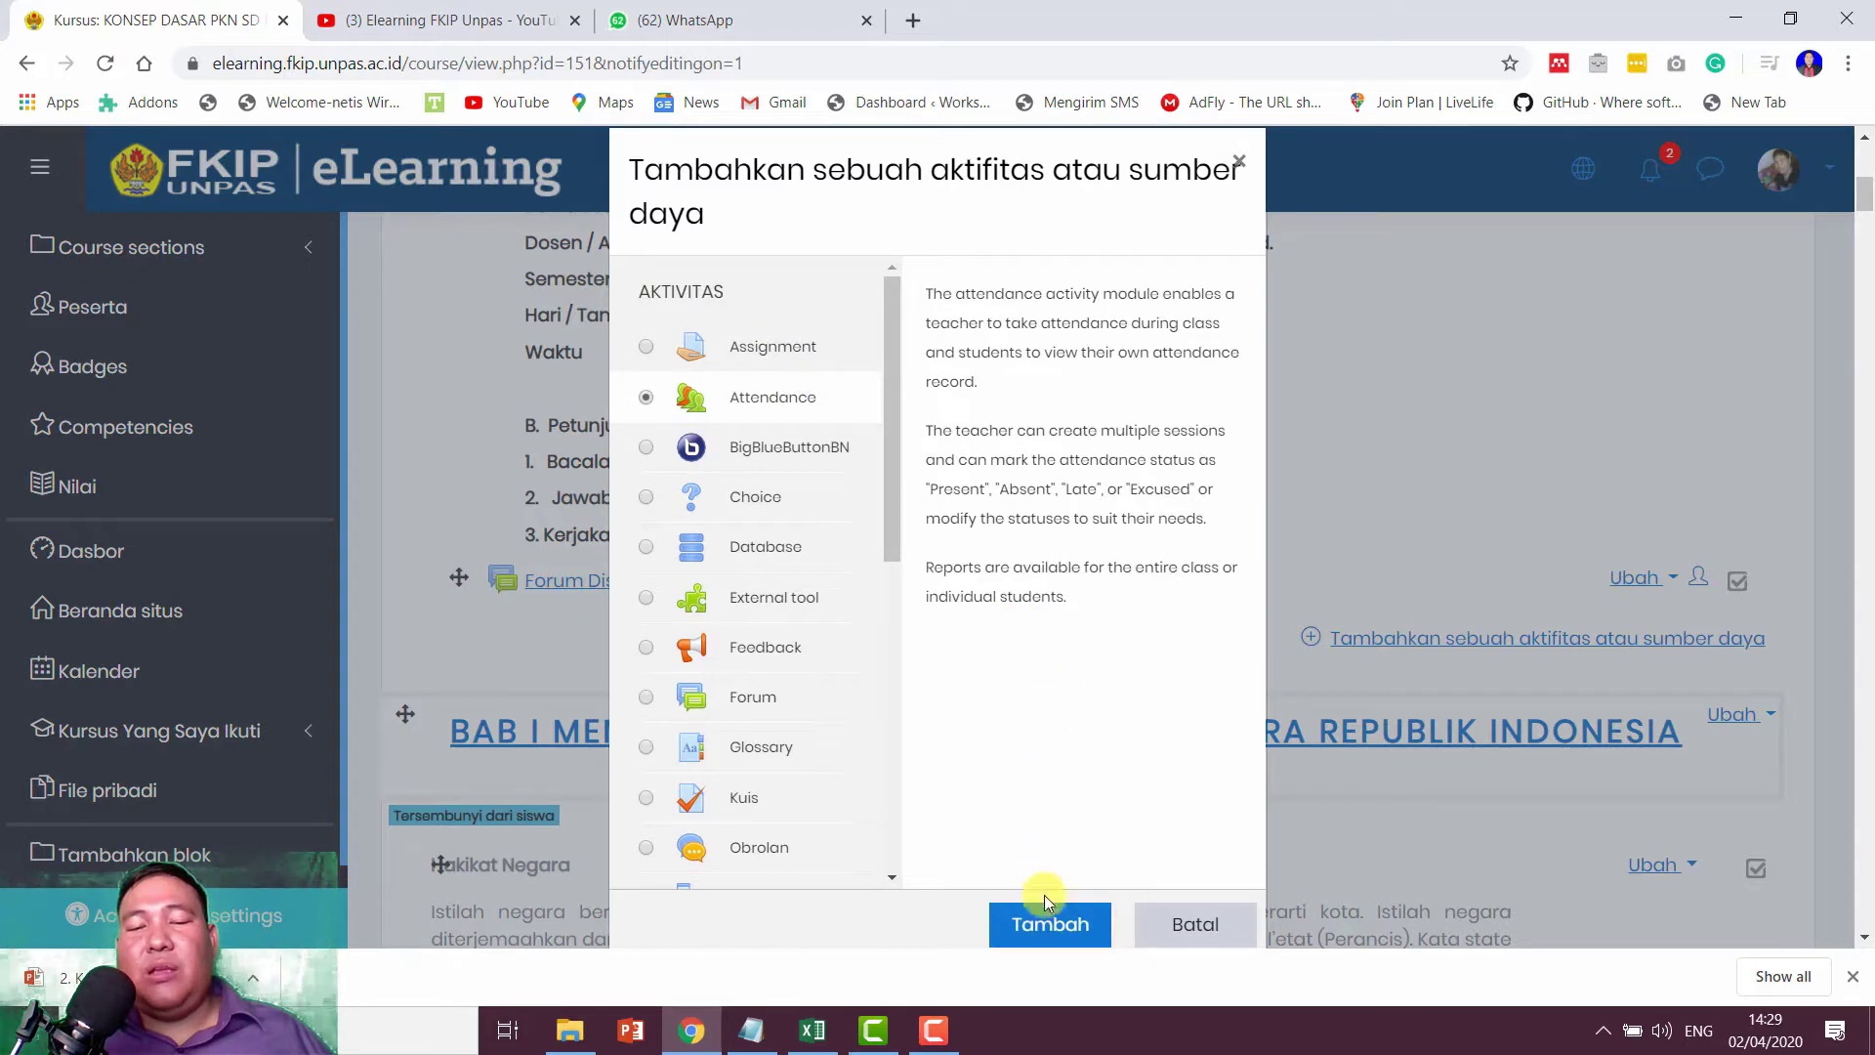
pyautogui.click(1052, 926)
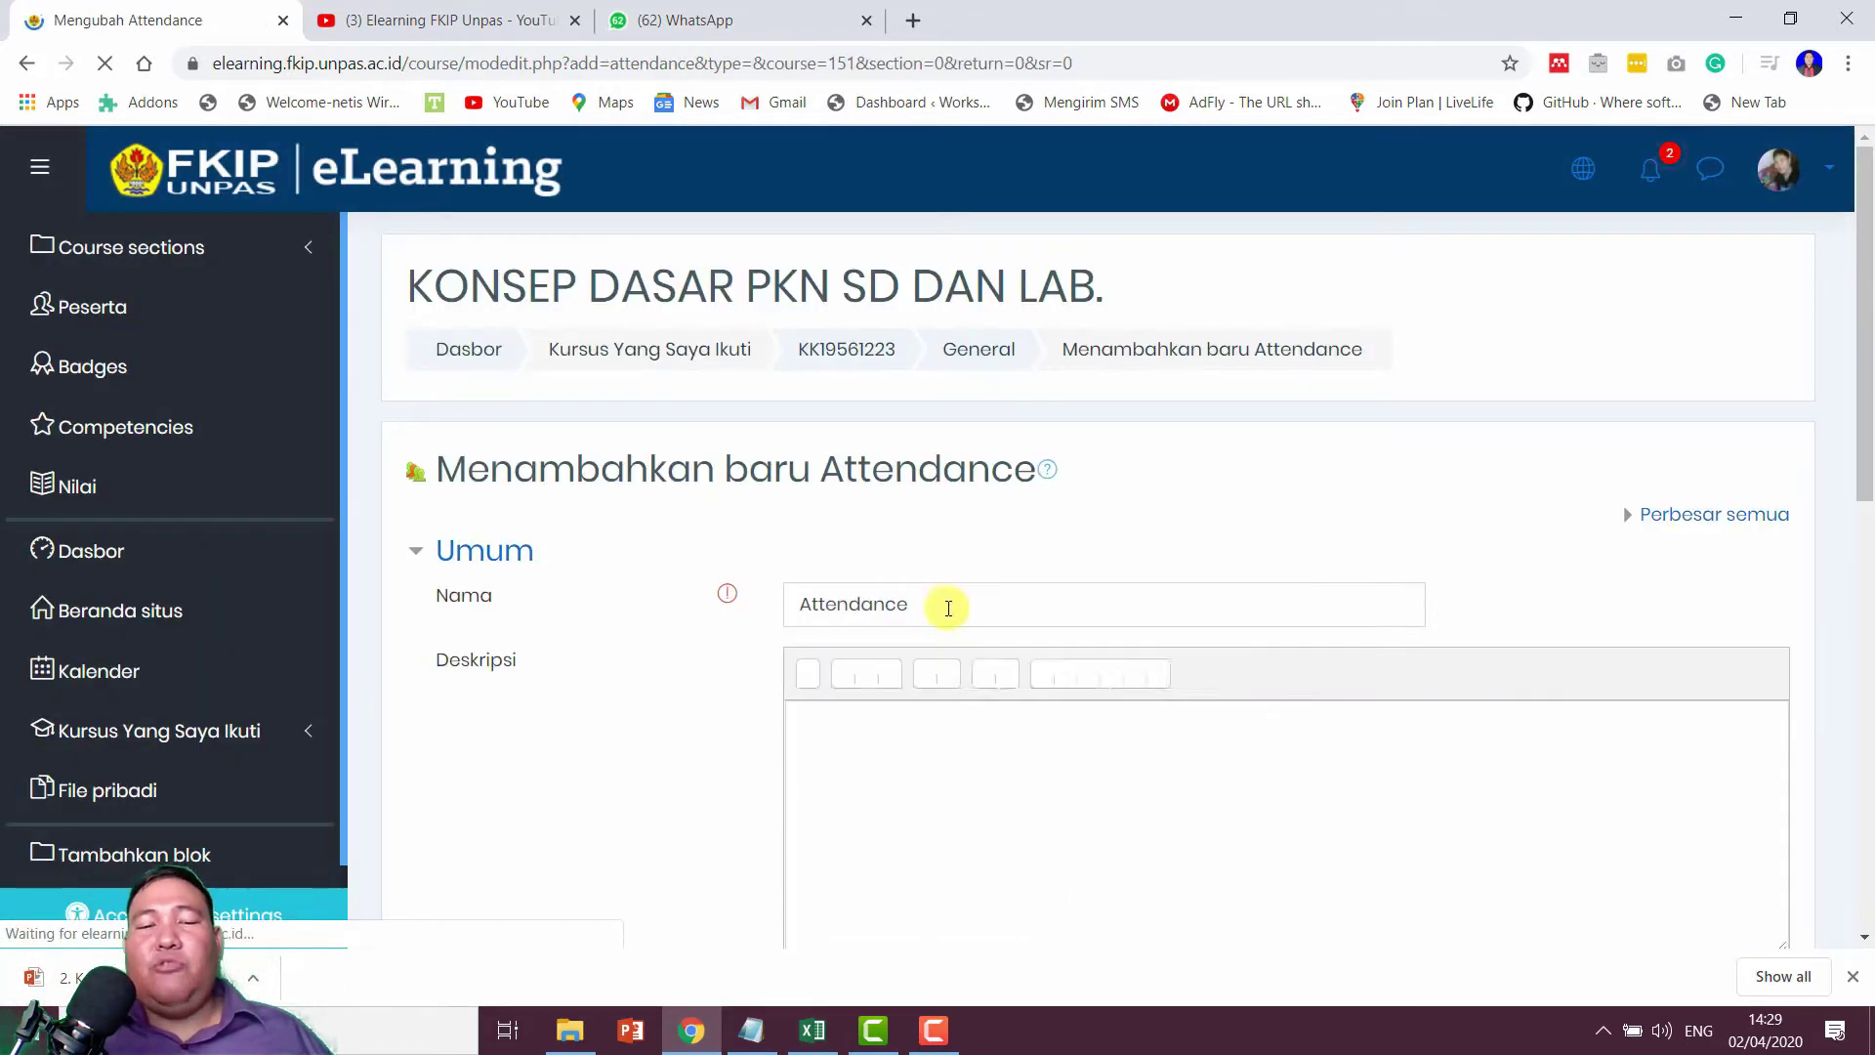
# Step: Name the activity 'Daftar Hadir'
pyautogui.moveTo(948, 608); pyautogui.dragTo(772, 625)
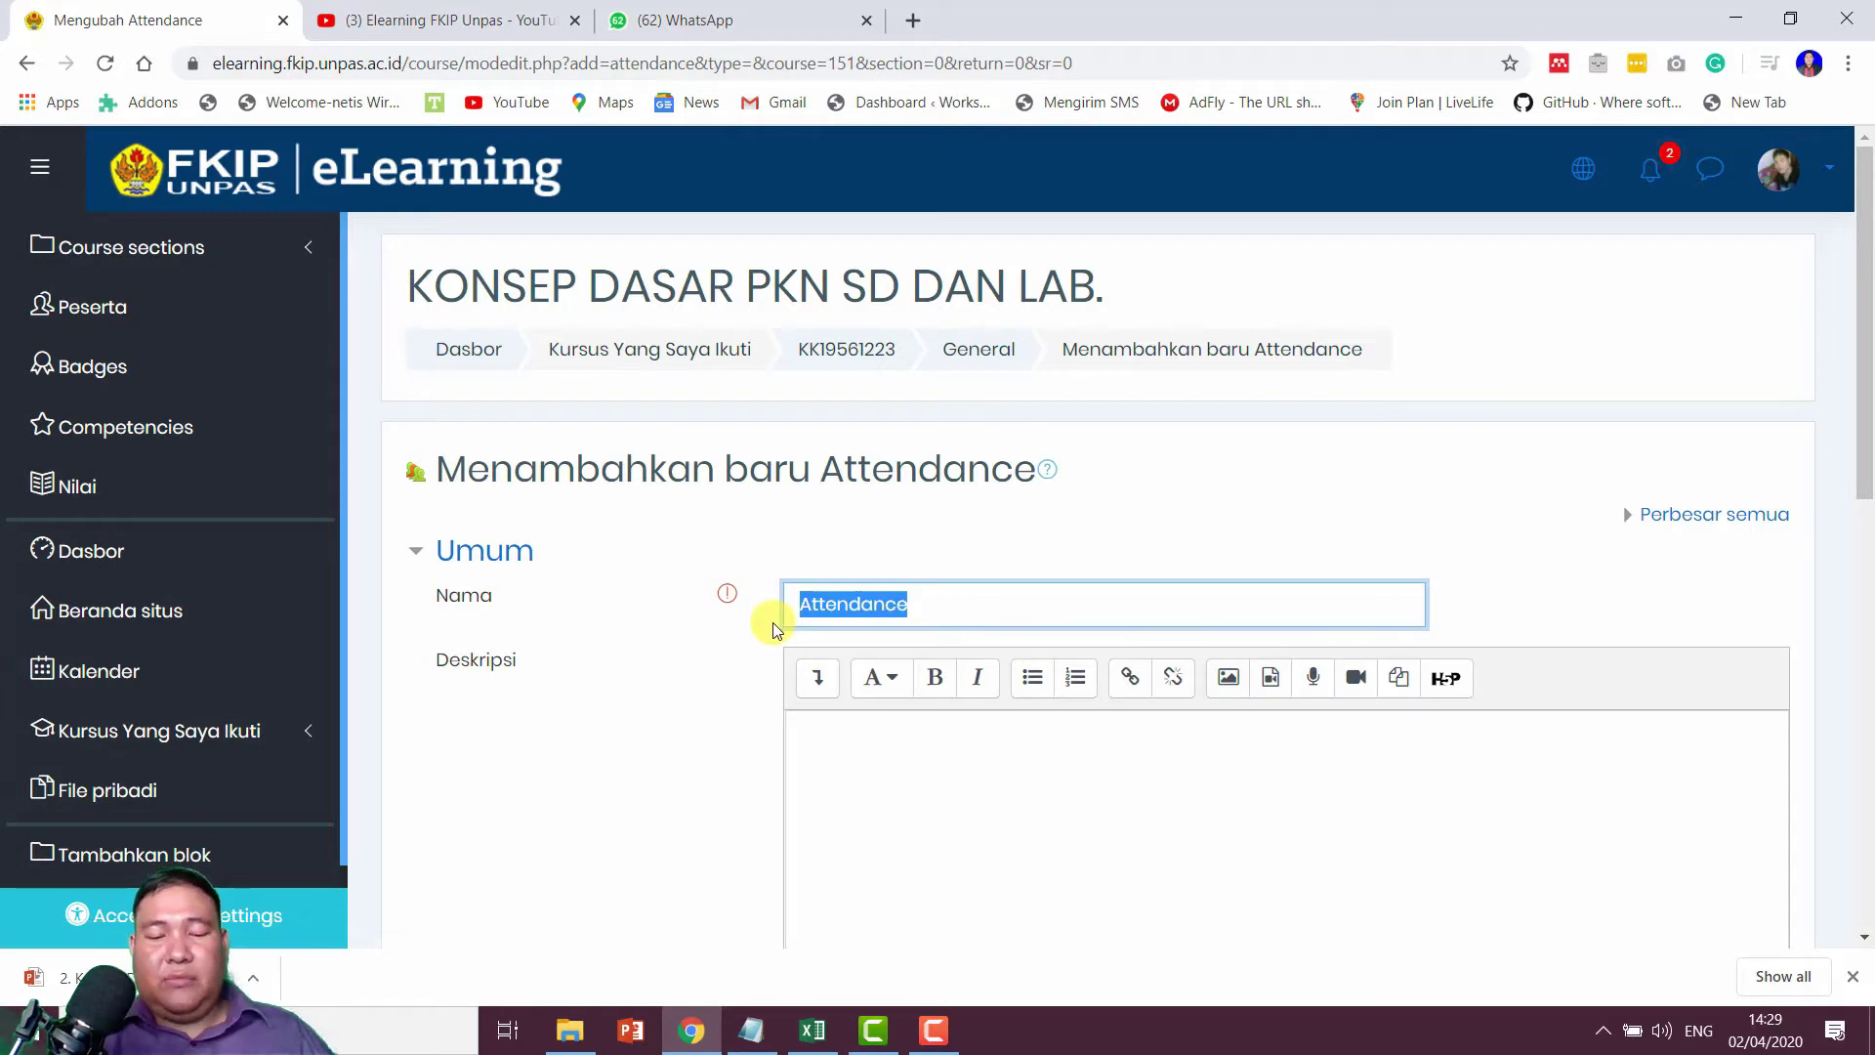
pyautogui.write('Dafy')
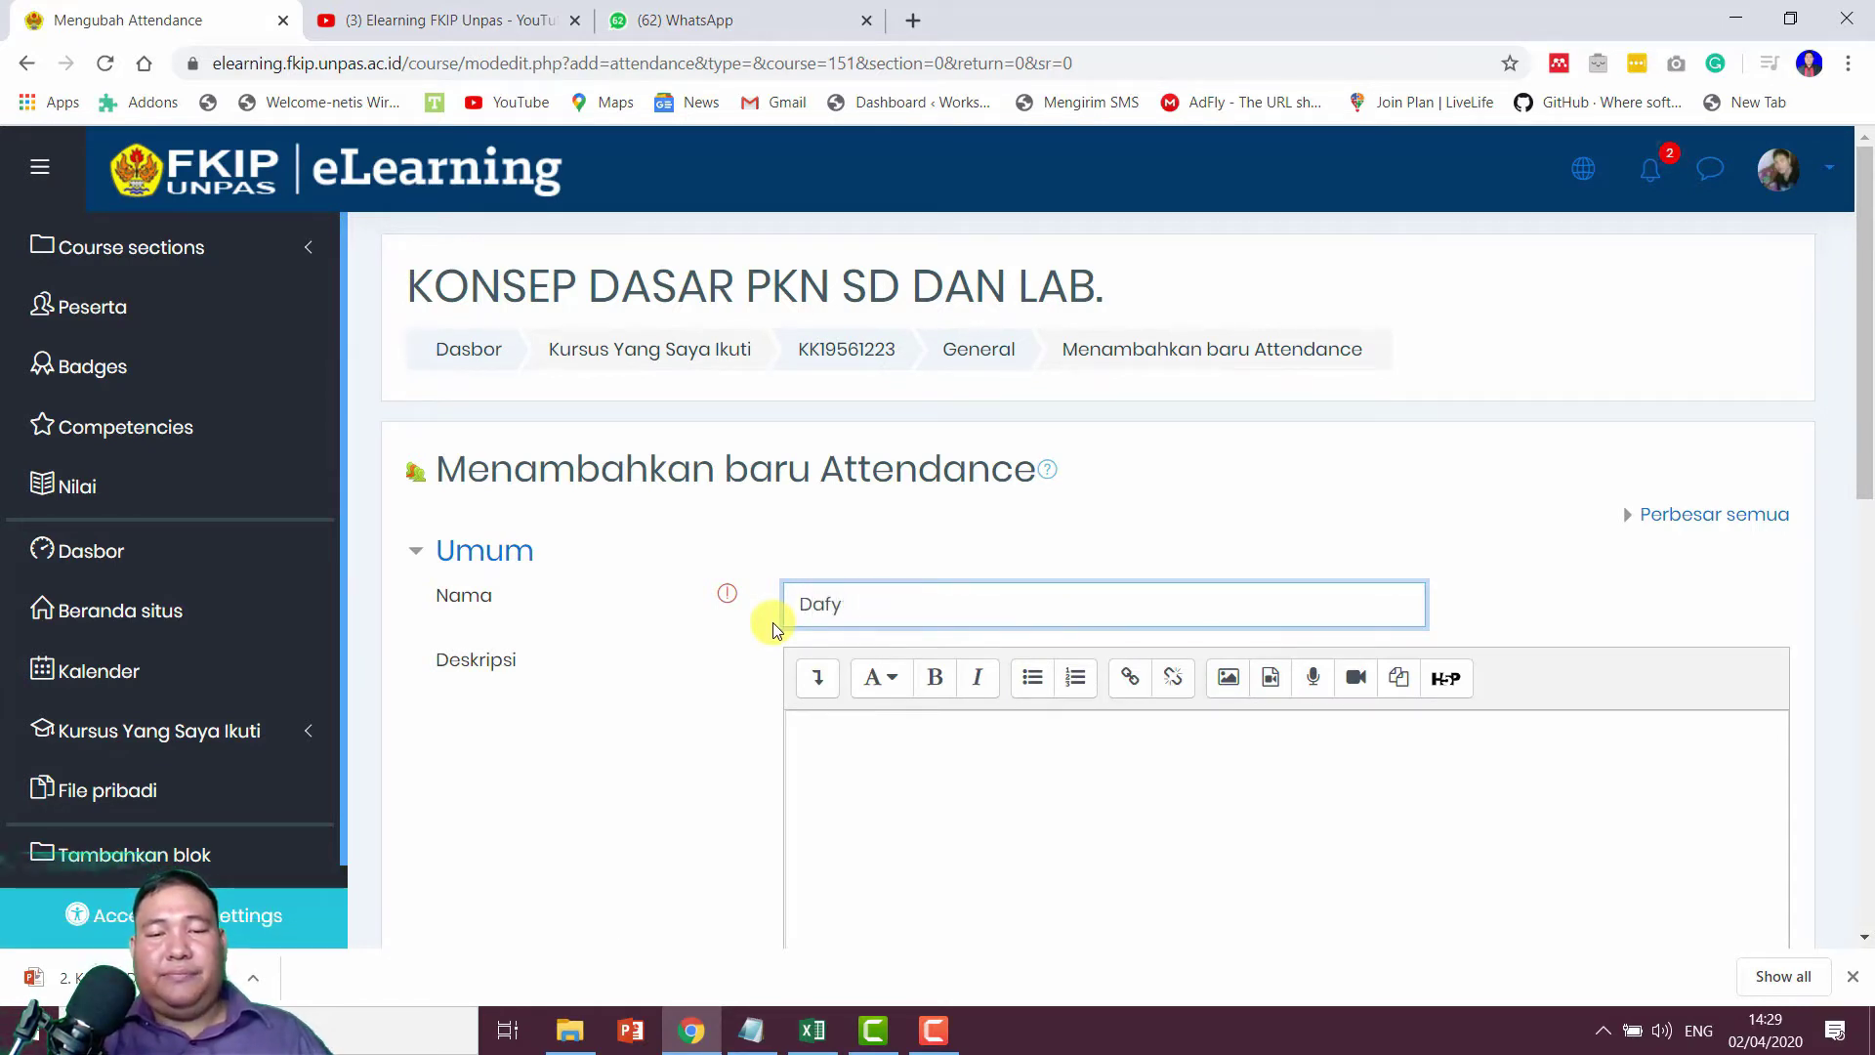
pyautogui.press('BackSpace')
pyautogui.write('tar ha')
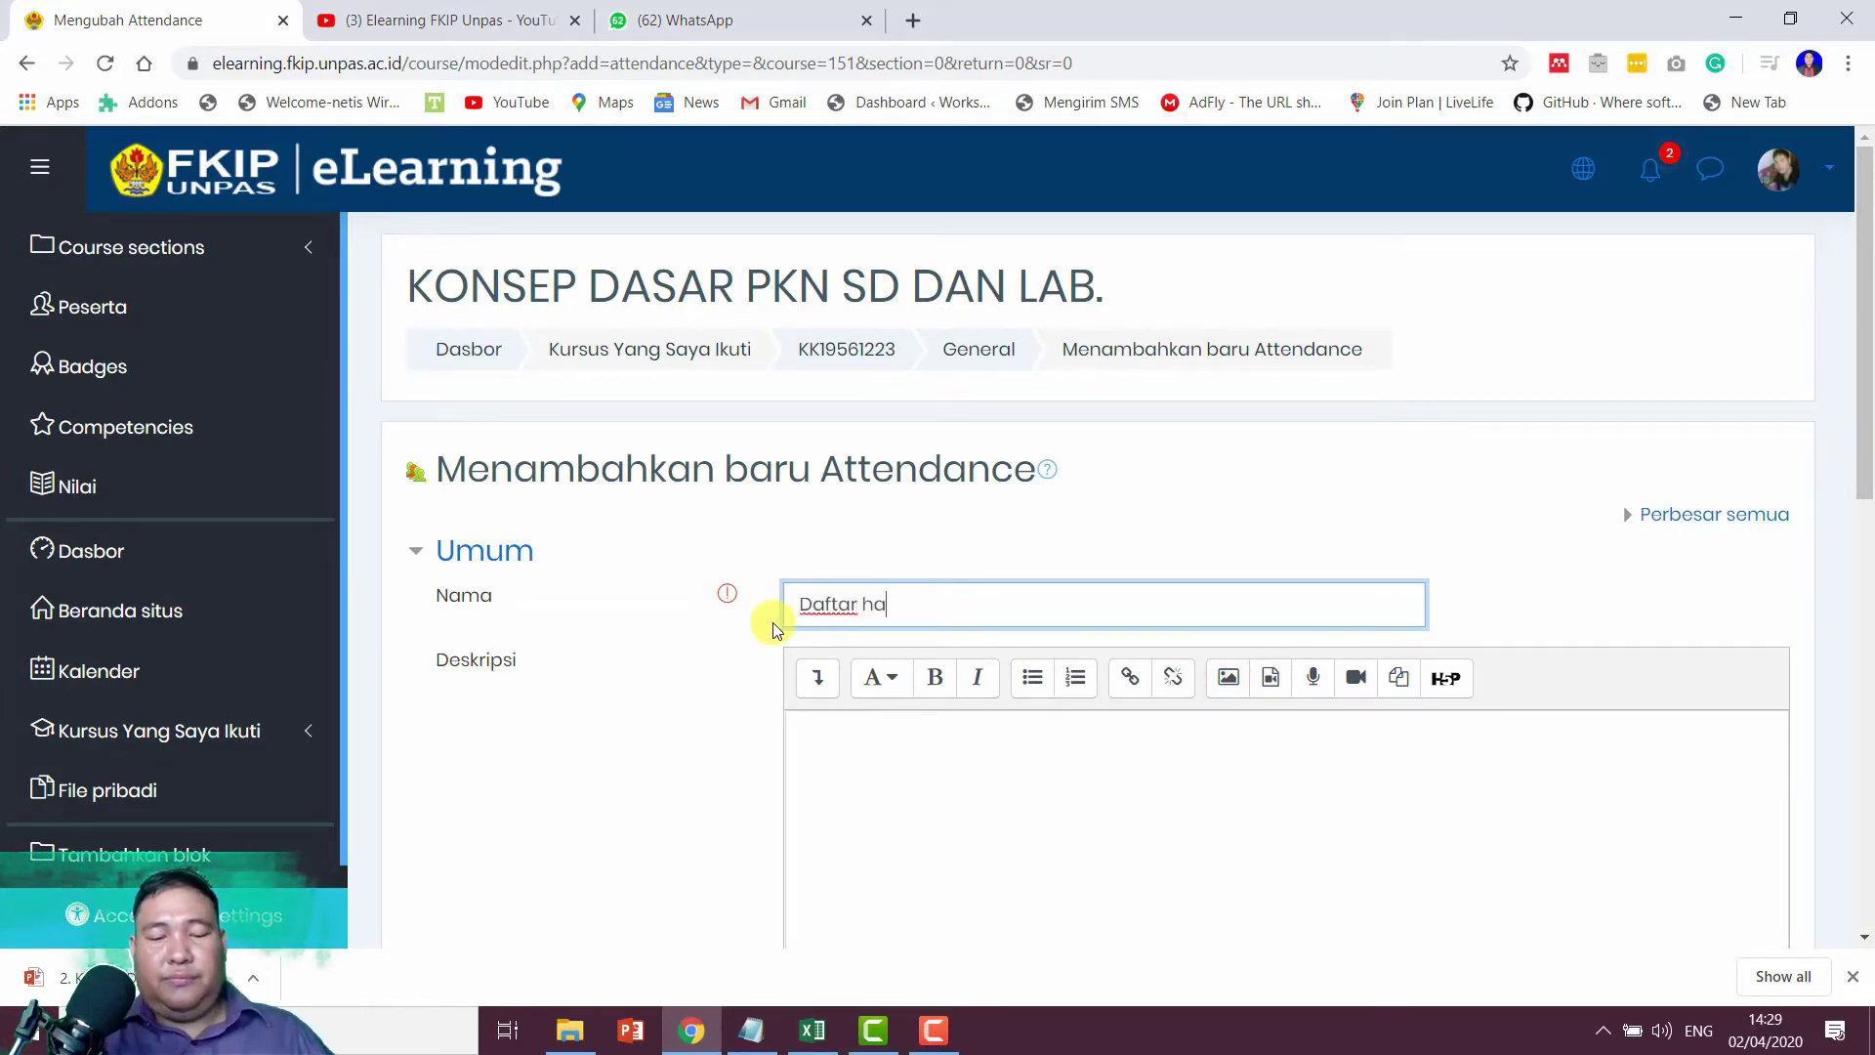
pyautogui.write('dir')
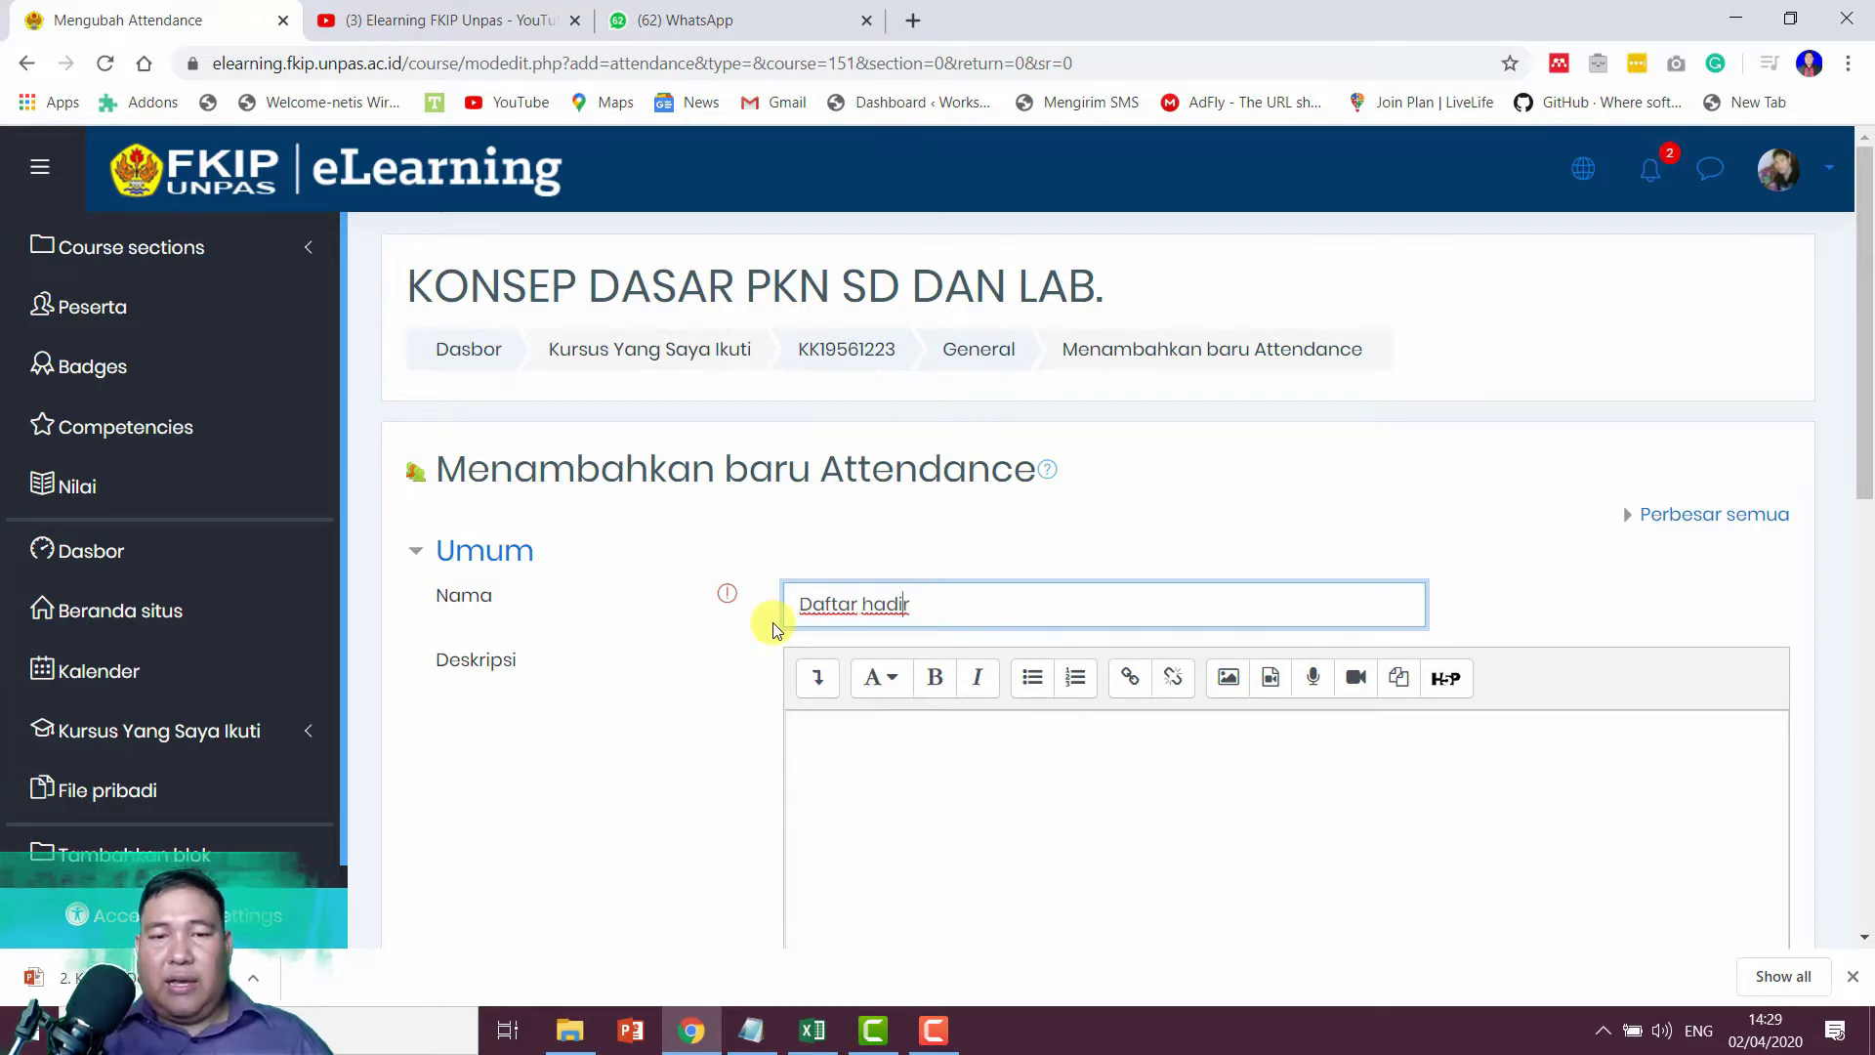
pyautogui.press('BackSpace')
pyautogui.press('BackSpace')
pyautogui.press('BackSpace')
pyautogui.press('BackSpace')
pyautogui.press('BackSpace')
pyautogui.write('Hadir')
pyautogui.press('Tab')
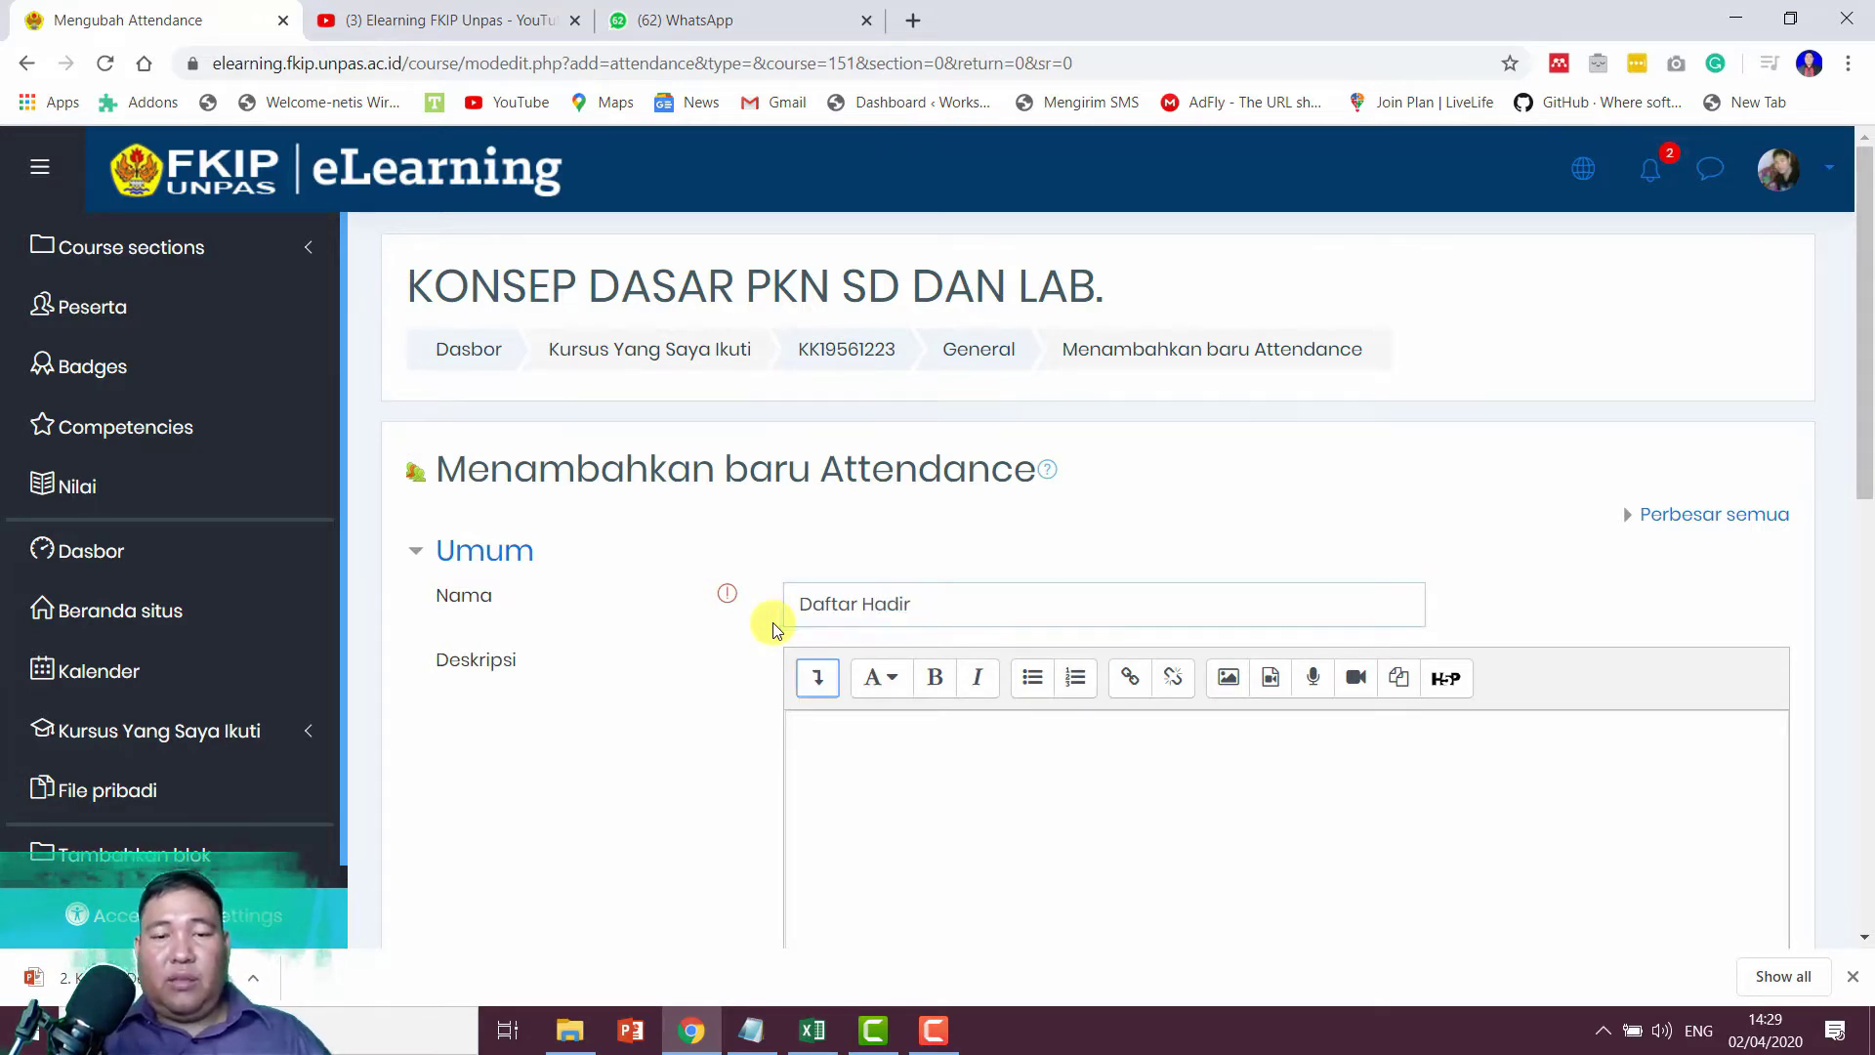
# Step: Enter the description 'Silahkan untuk mengisi daftar hadir Anda!'
pyautogui.press('Tab')
pyautogui.write('Sila')
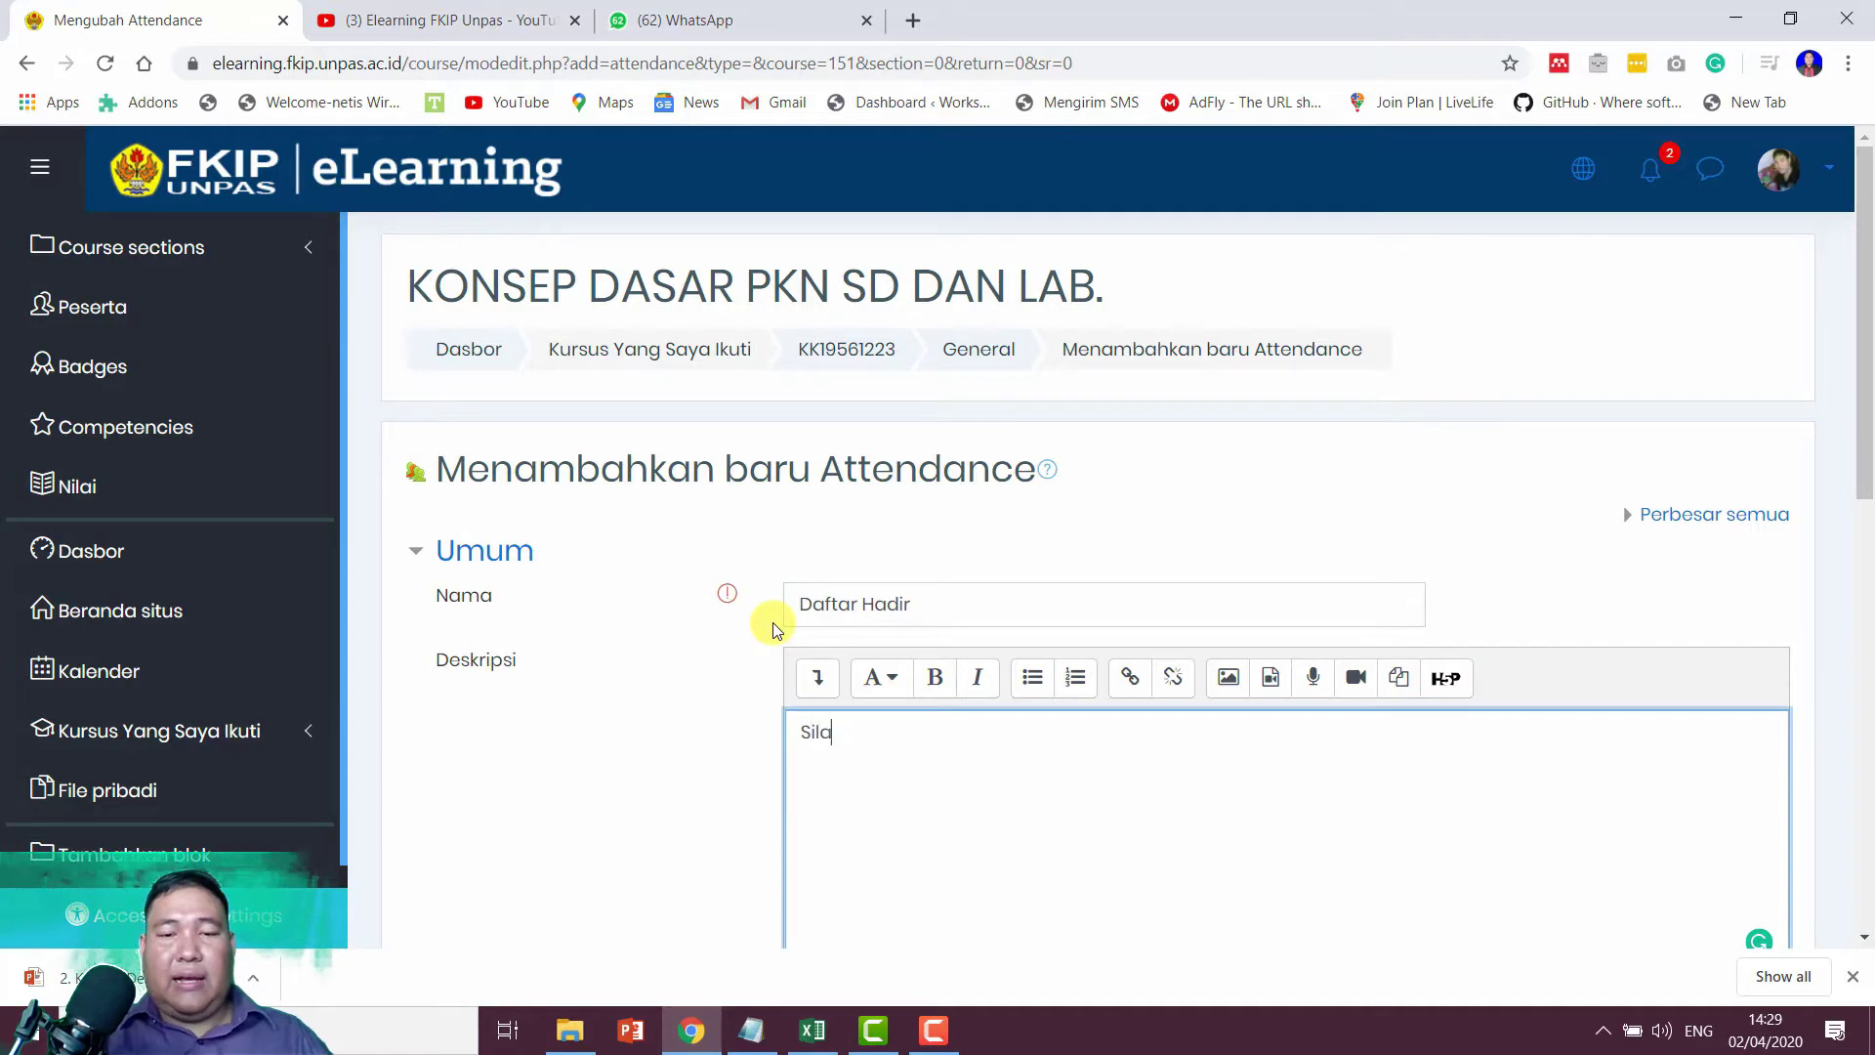
pyautogui.write('hkan untuk')
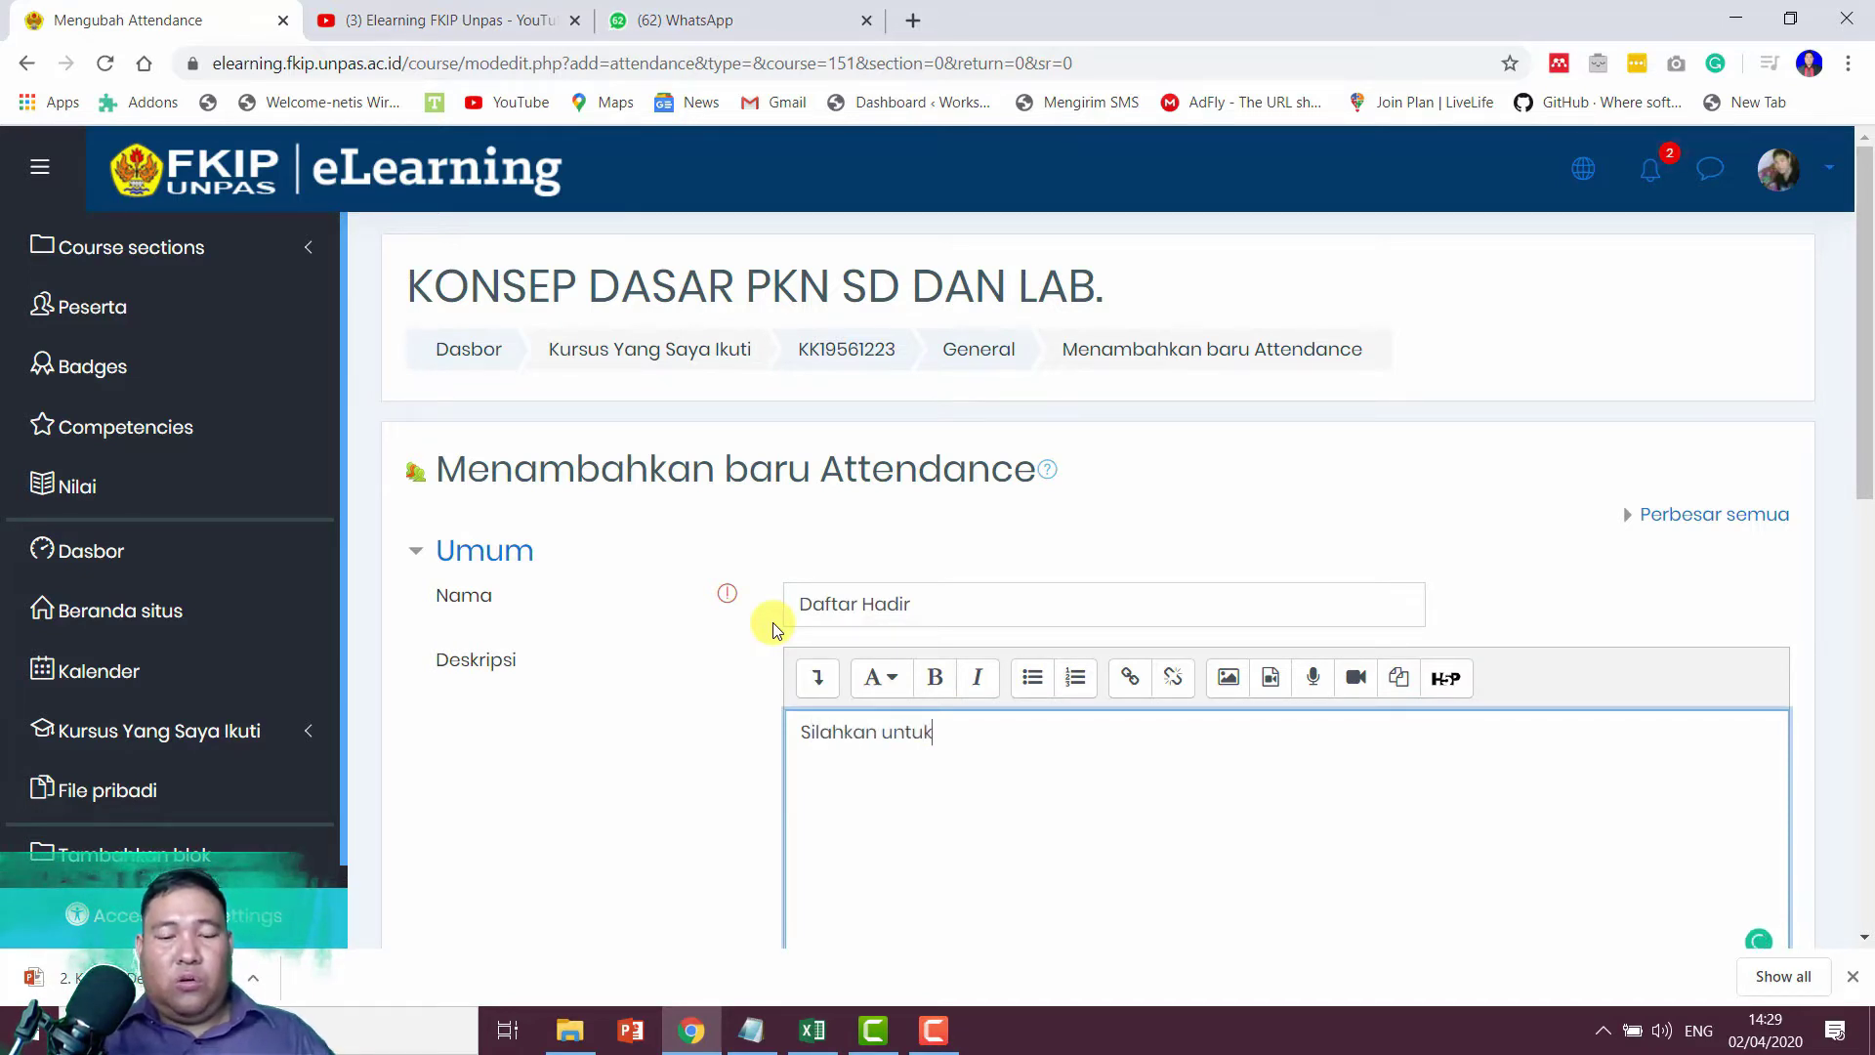
pyautogui.write(' men')
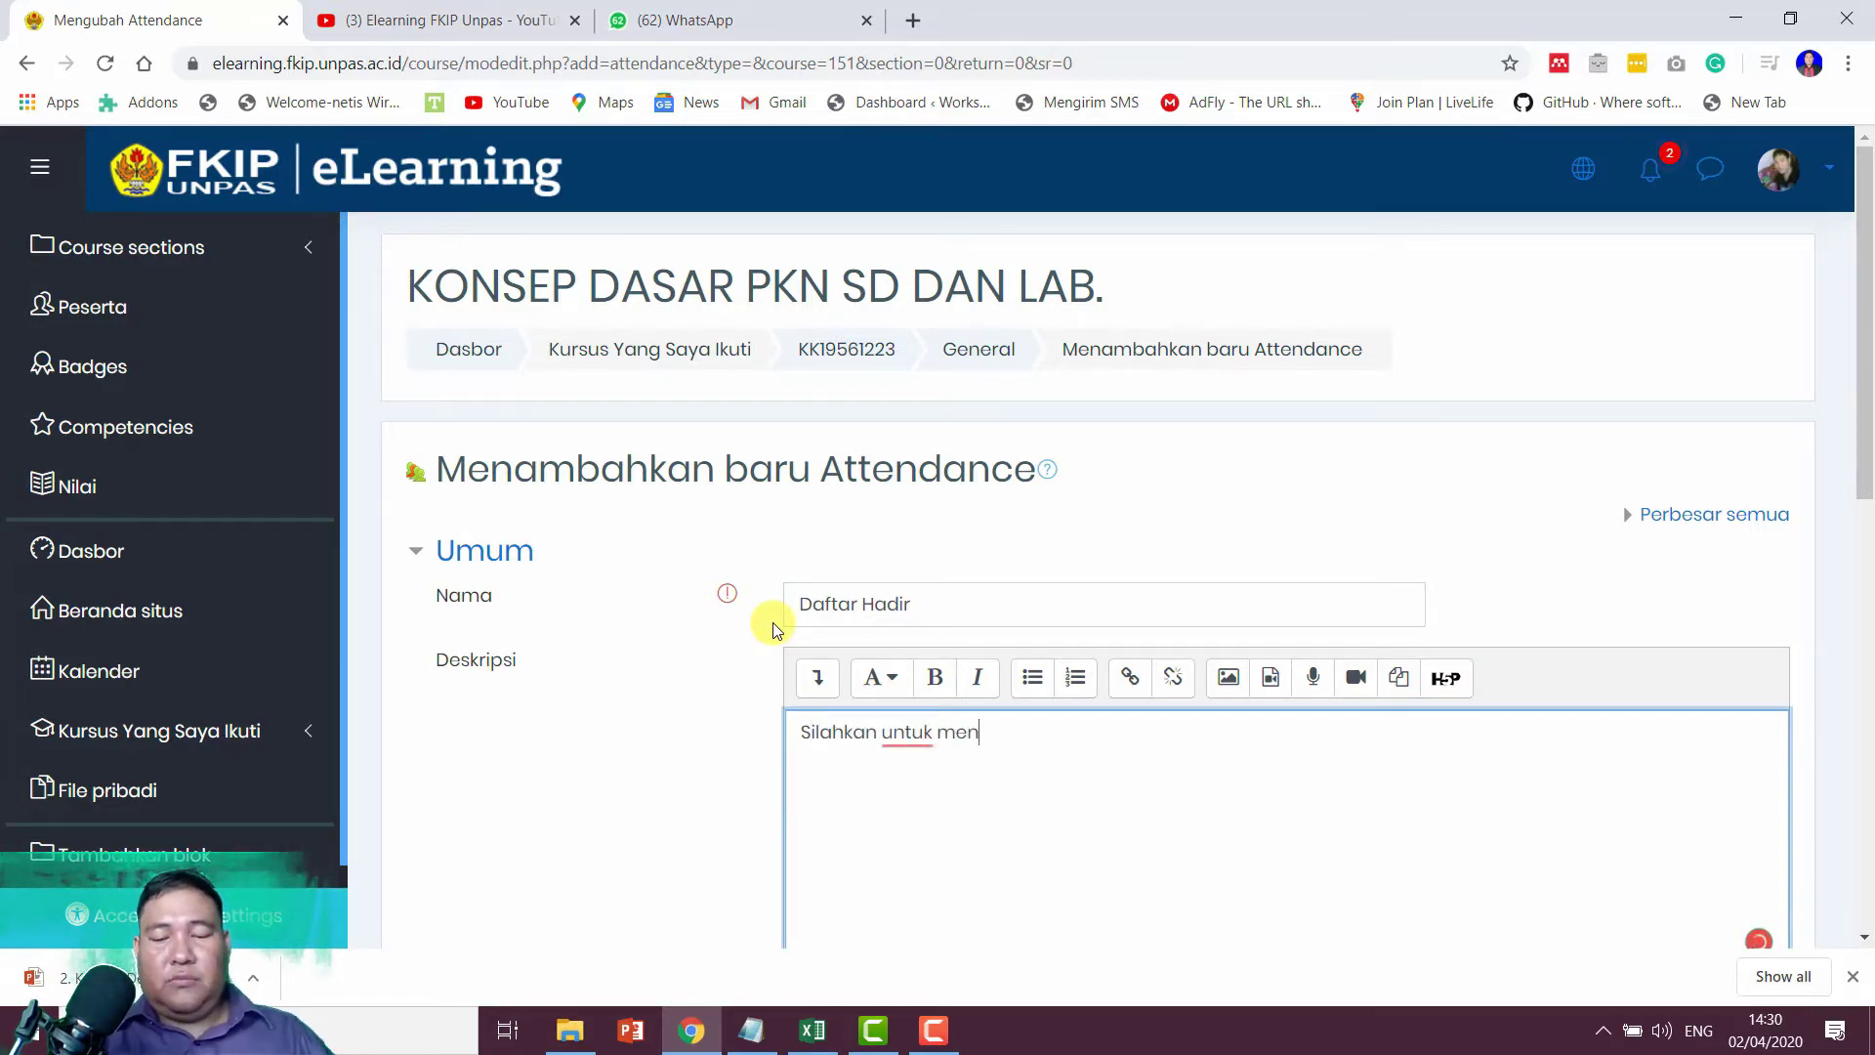
pyautogui.write('gklik ')
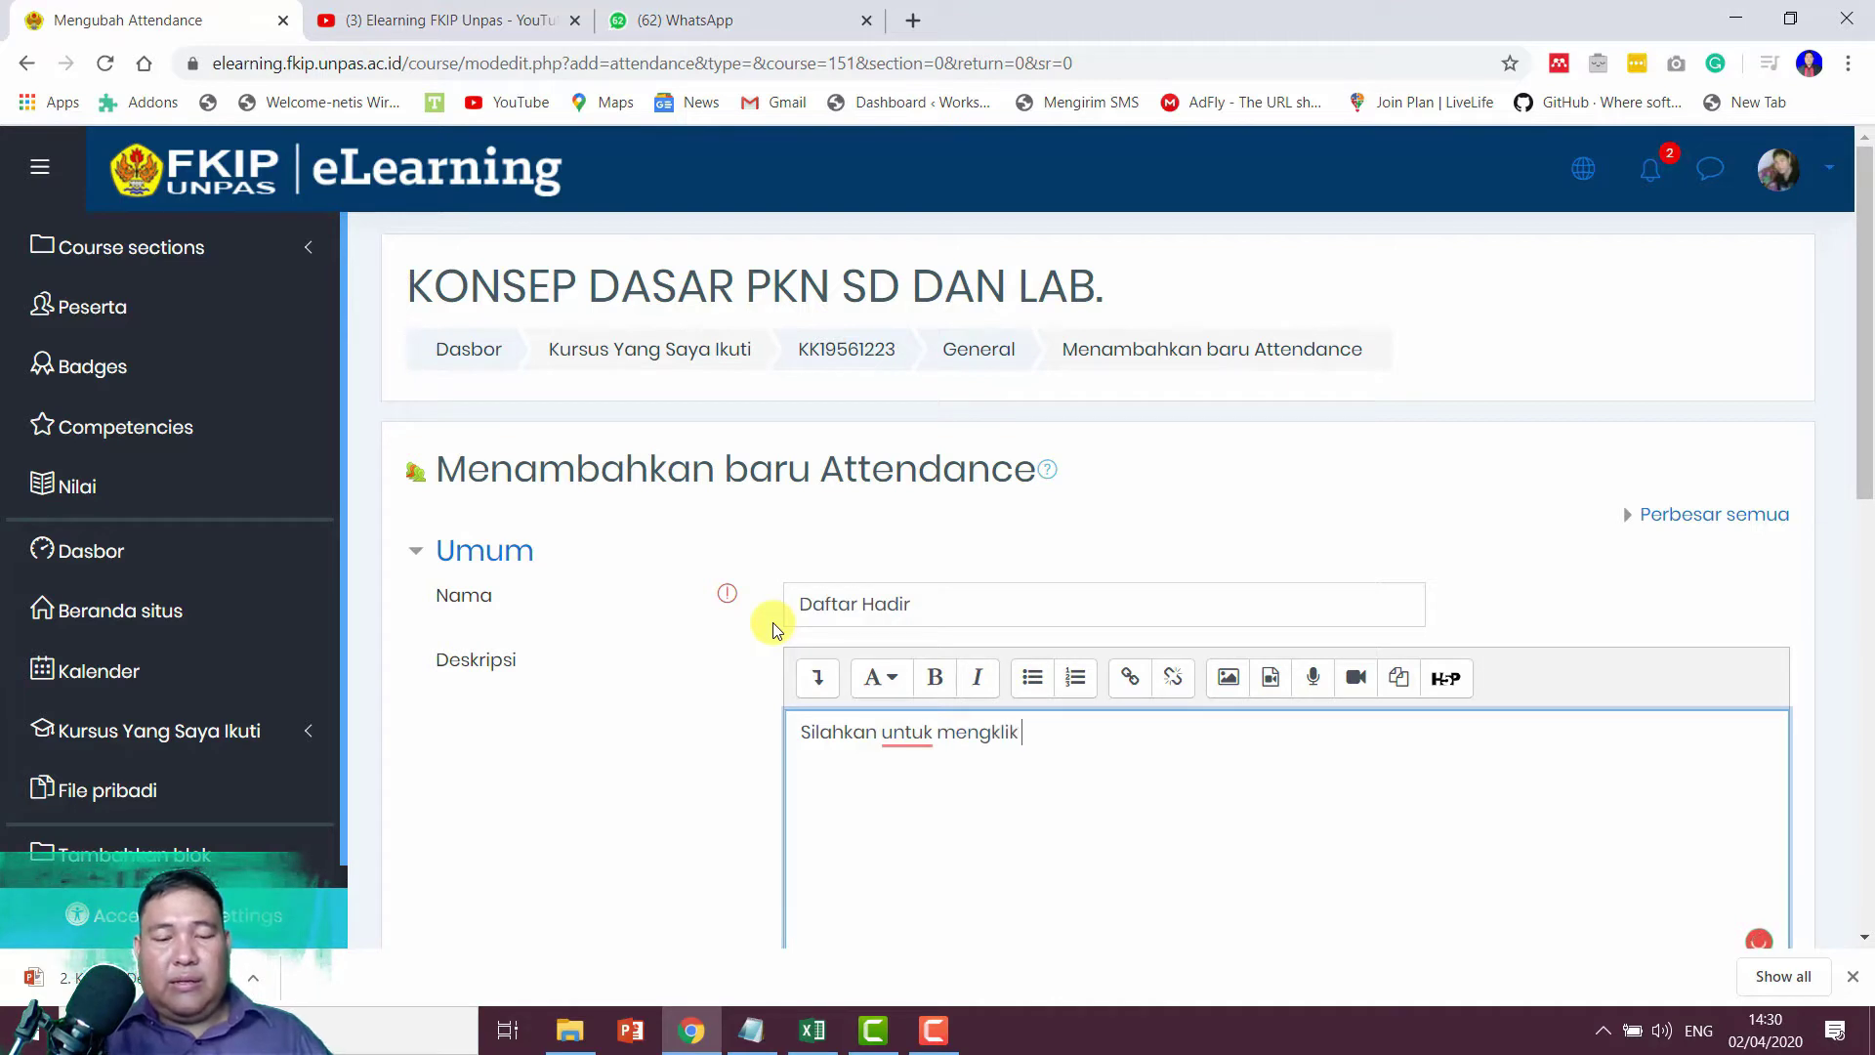
pyautogui.write('daftar had')
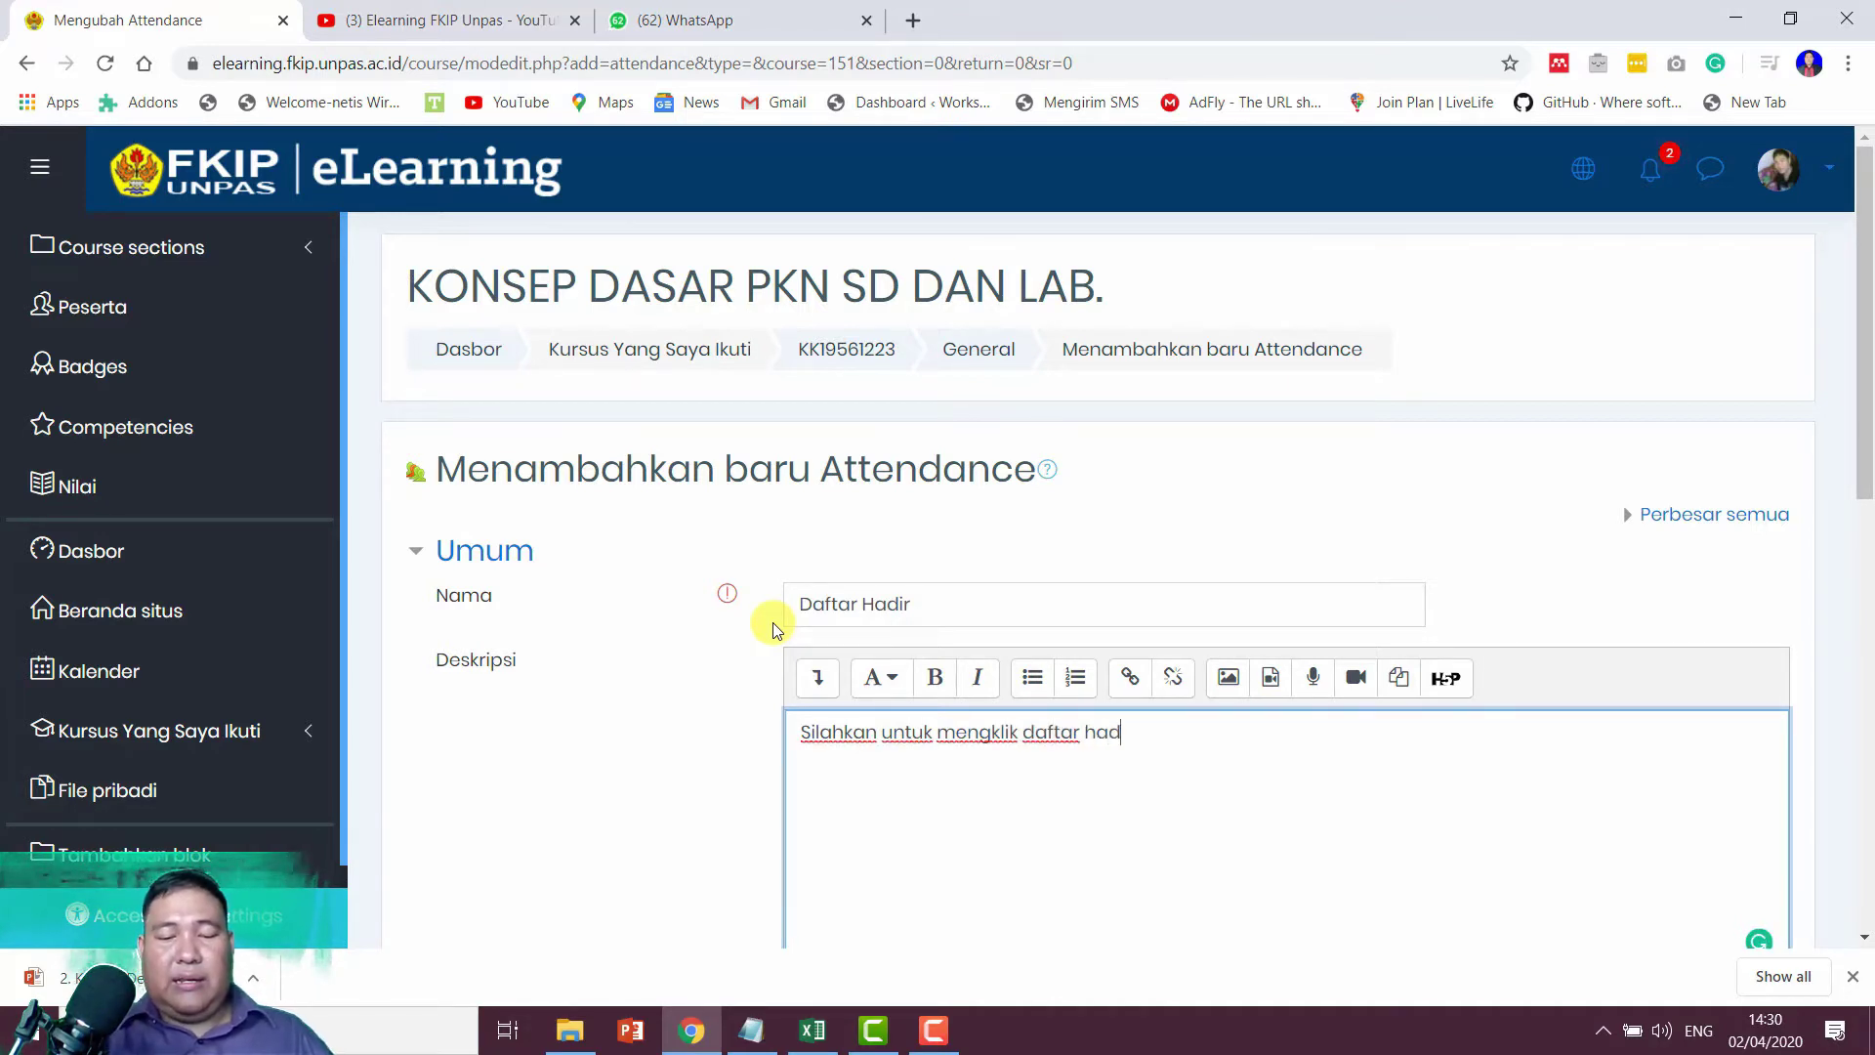
pyautogui.write('ir Anda.')
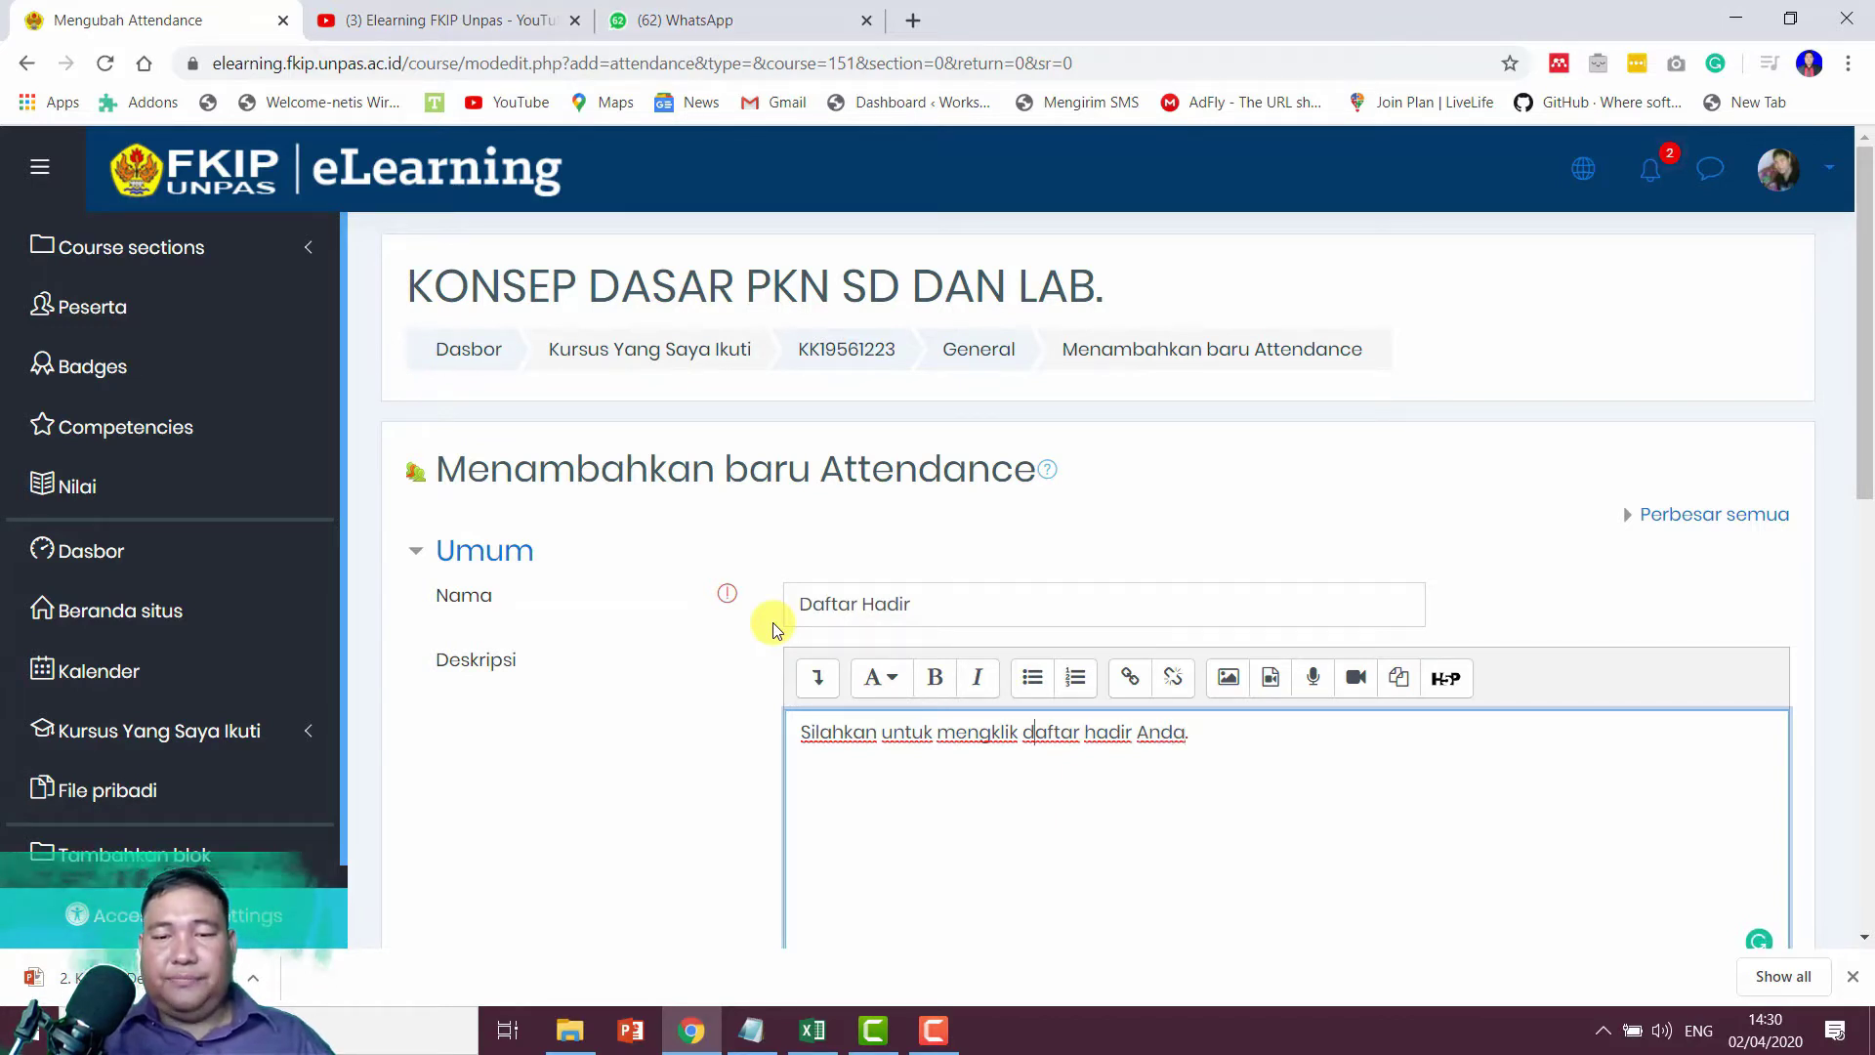
pyautogui.press('BackSpace')
pyautogui.press('BackSpace')
pyautogui.press('BackSpace')
pyautogui.press('BackSpace')
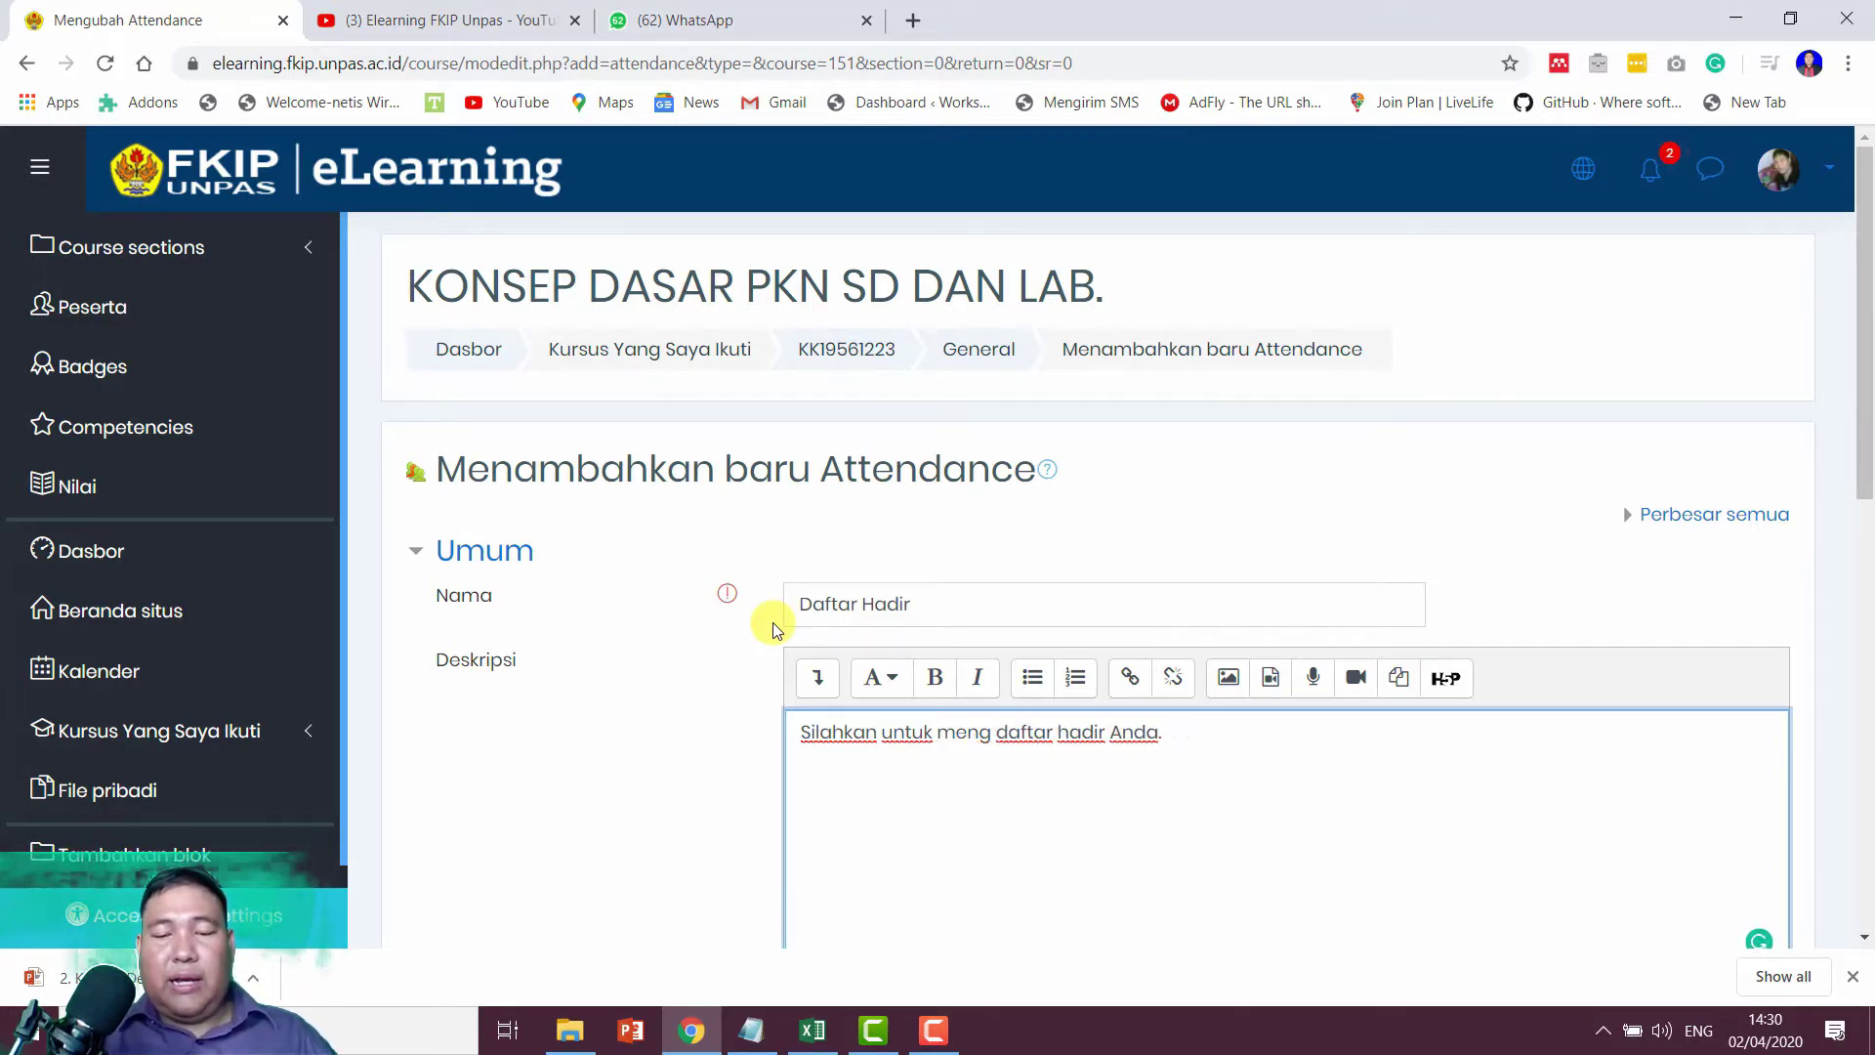
pyautogui.write('isi')
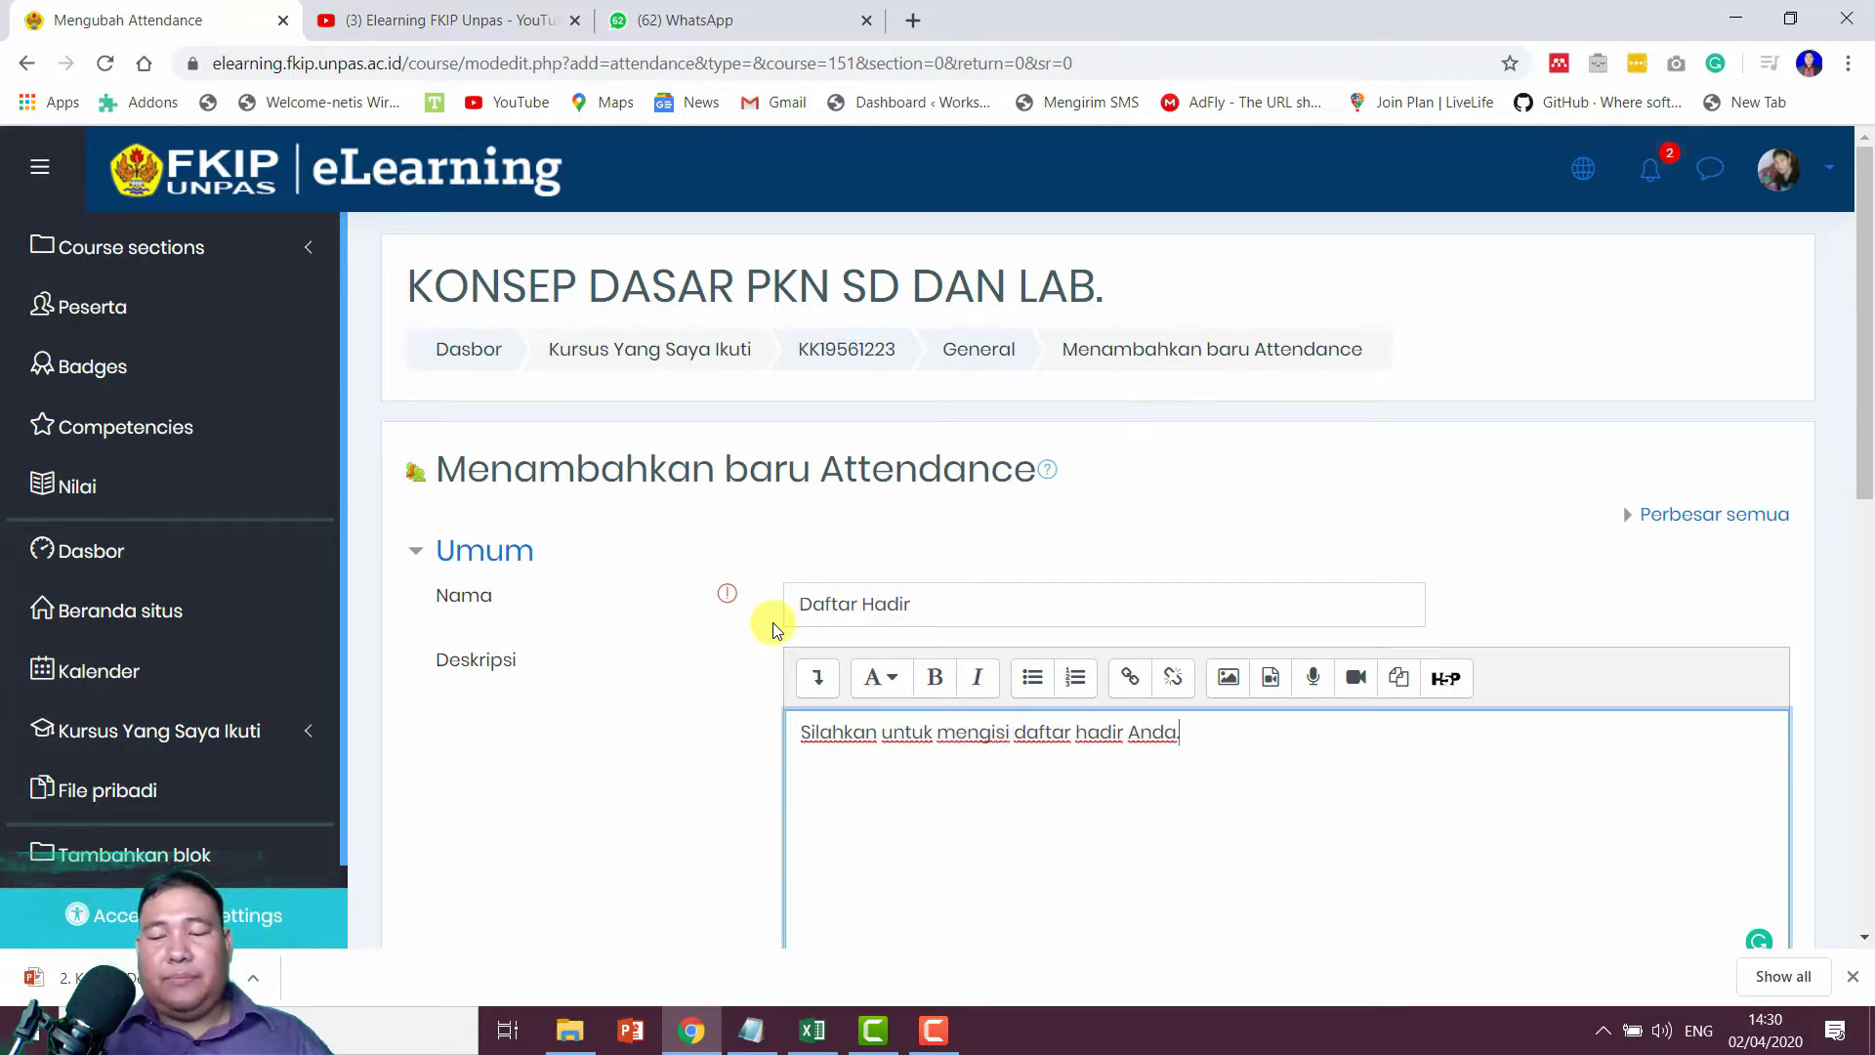
pyautogui.press('BackSpace')
pyautogui.write('!')
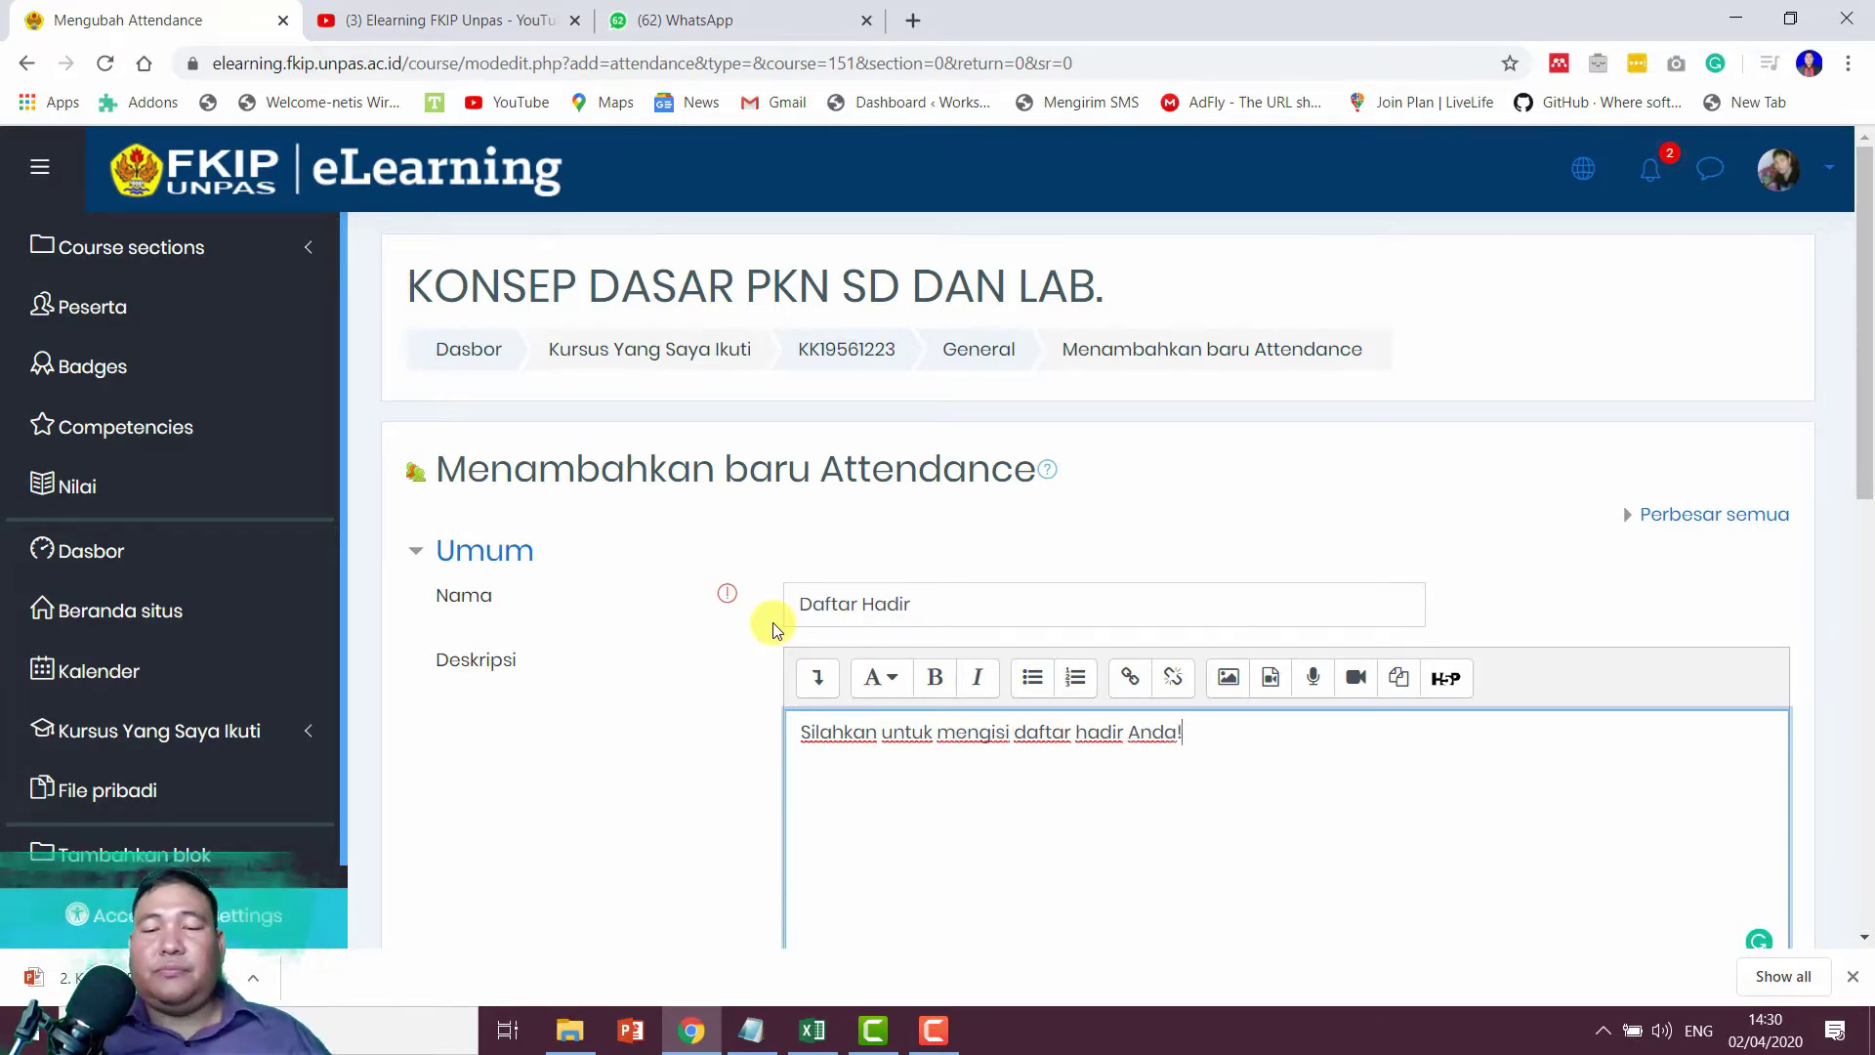
pyautogui.scroll(-5, 1175, 791)
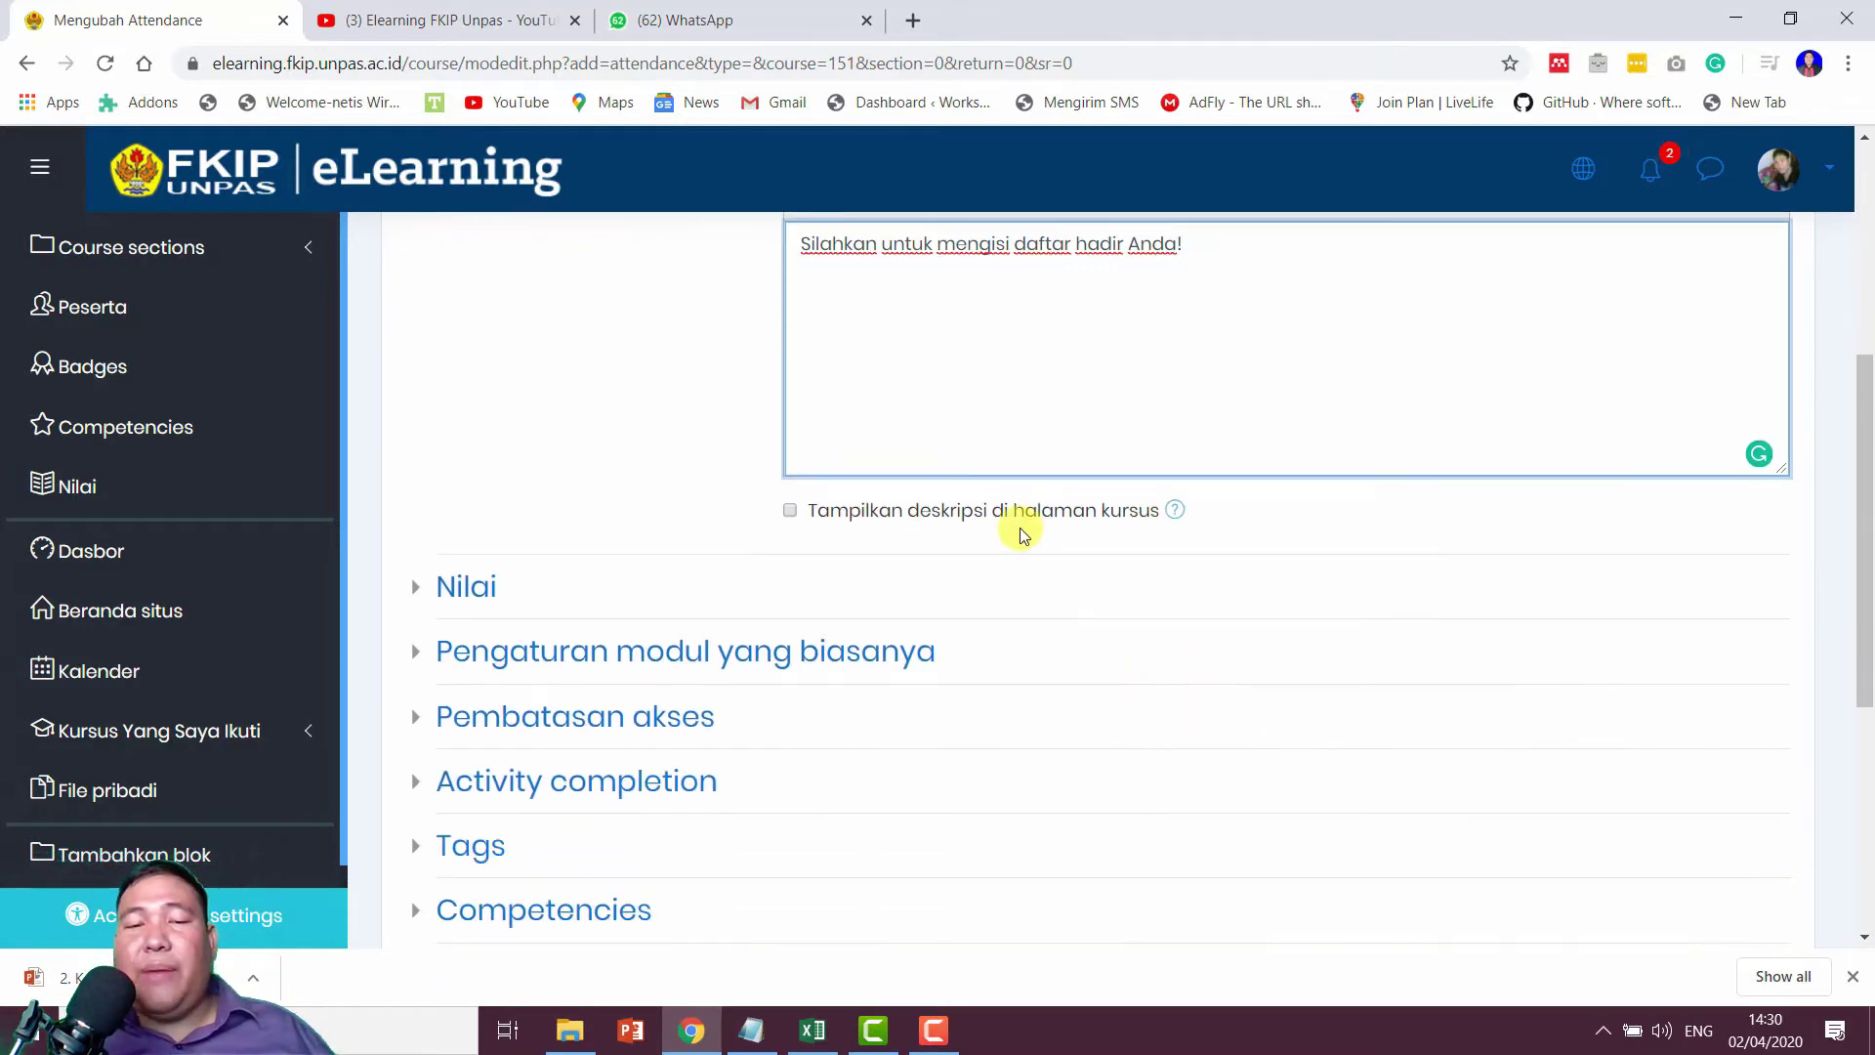
# Step: Show the description on the course page and expand the grade settings
pyautogui.scroll(1, 1017, 527)
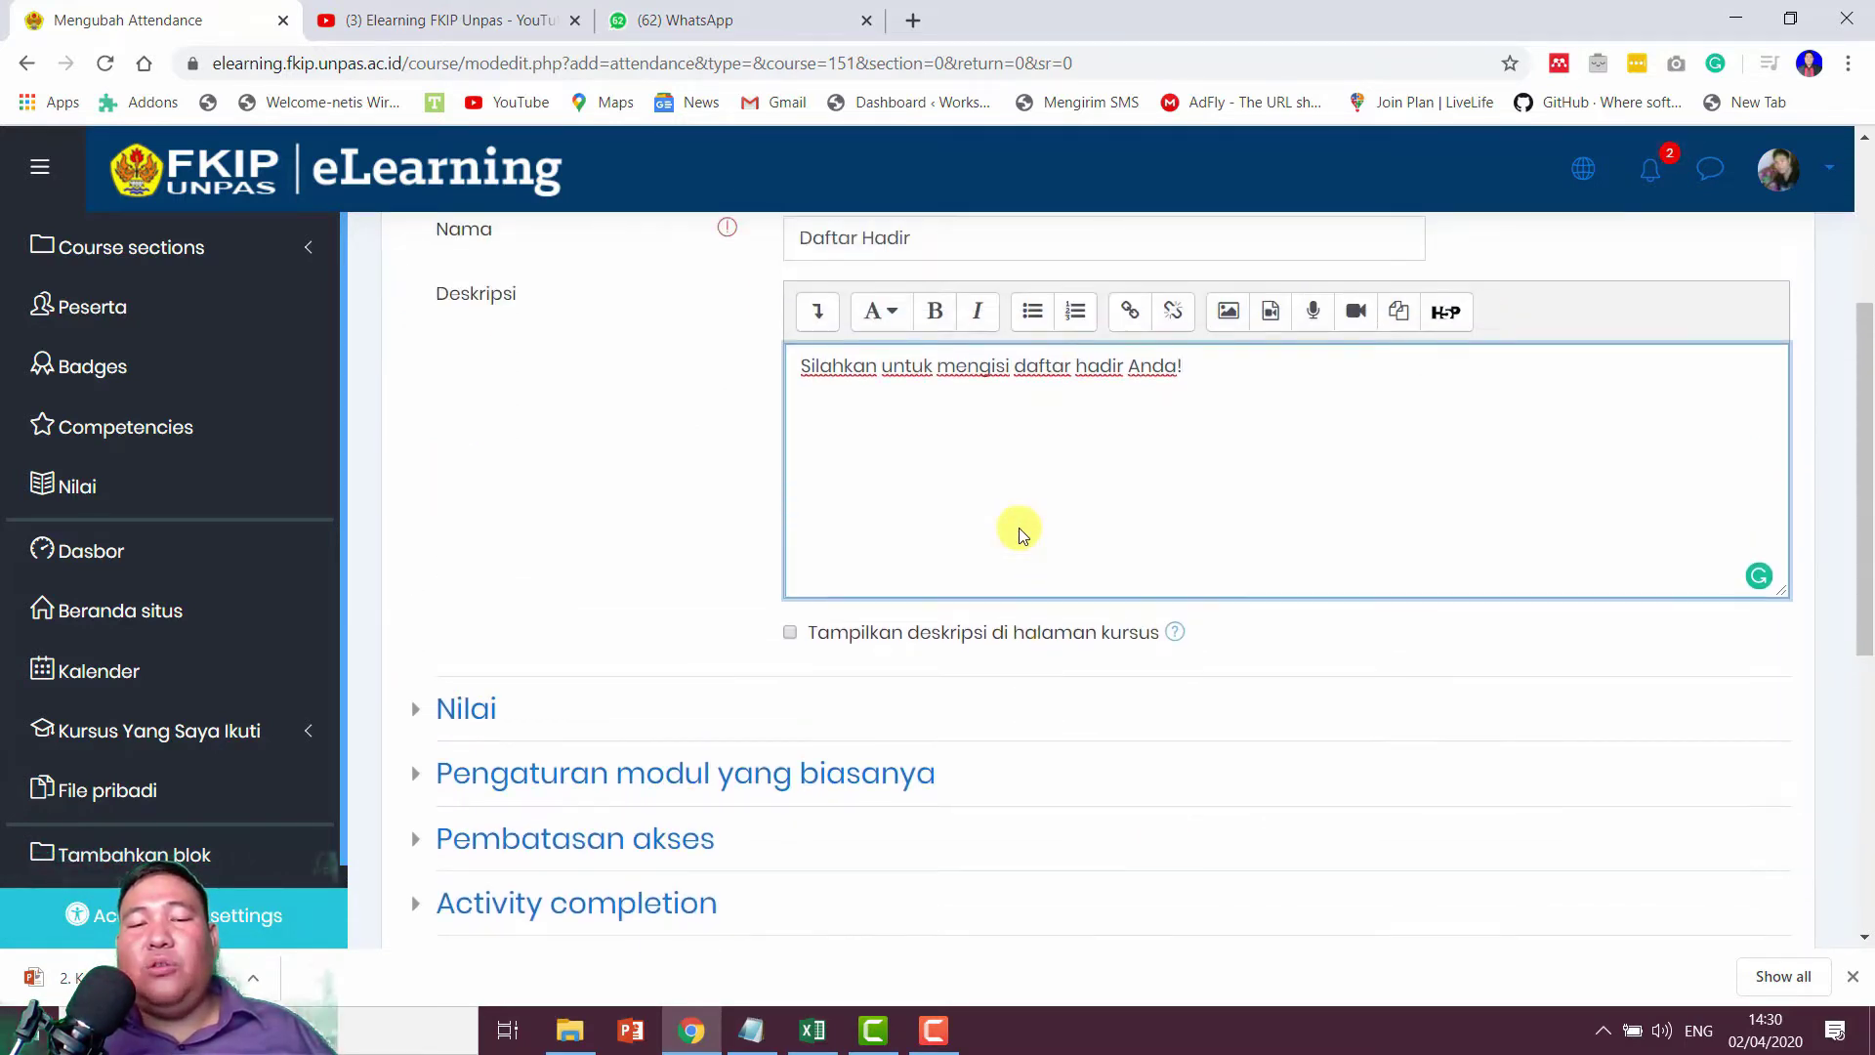
pyautogui.click(999, 636)
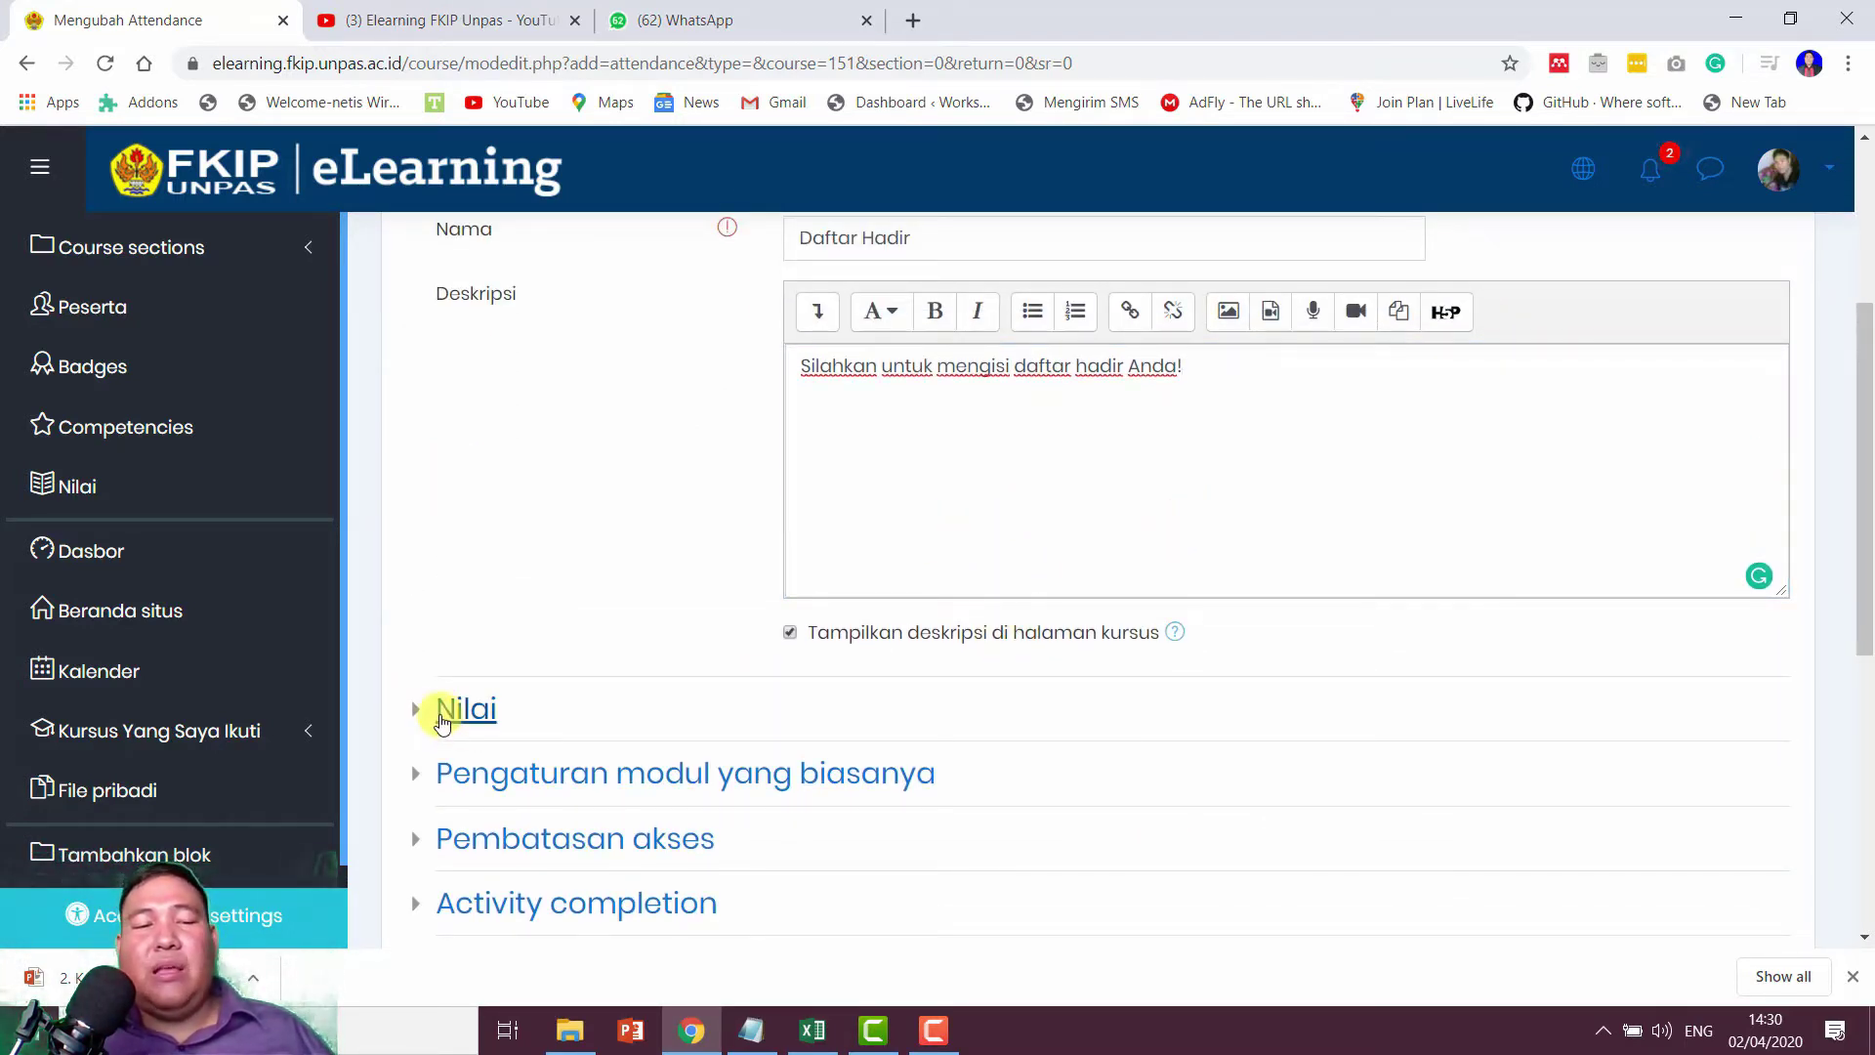
pyautogui.click(459, 710)
pyautogui.scroll(-2, 918, 630)
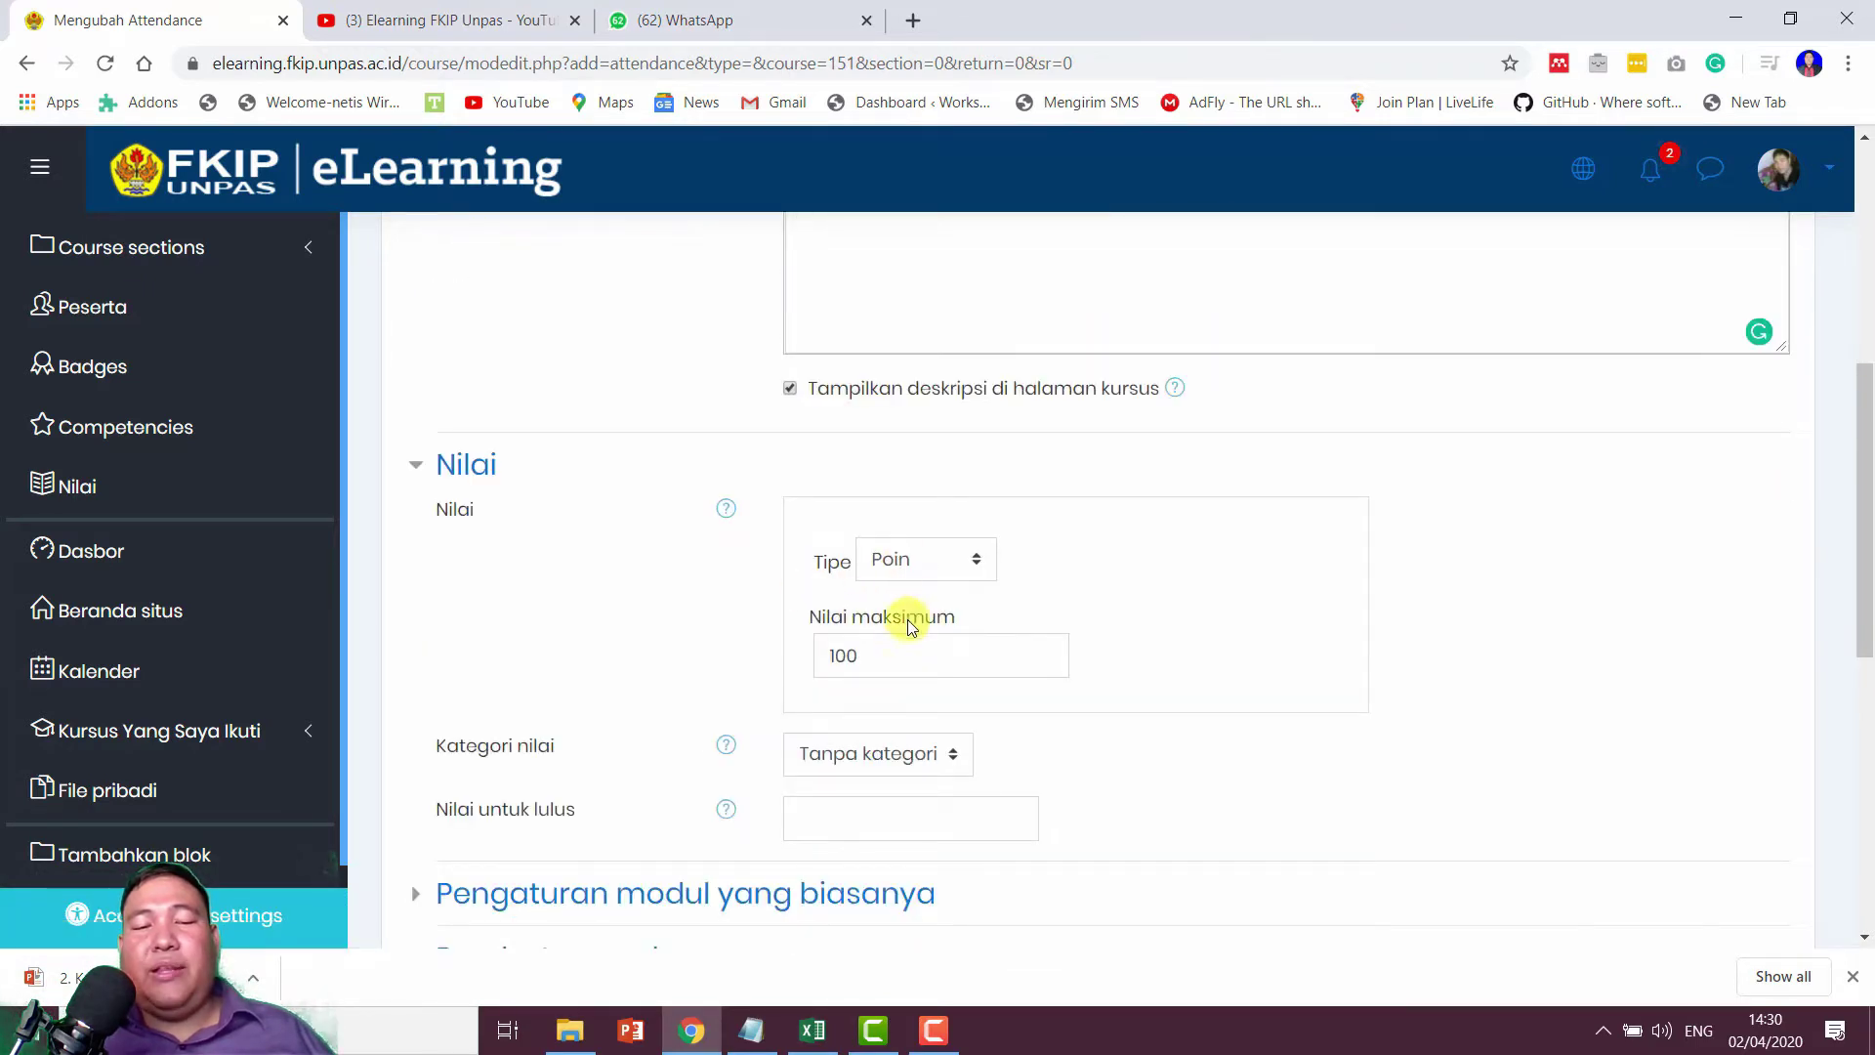
pyautogui.scroll(-2, 879, 670)
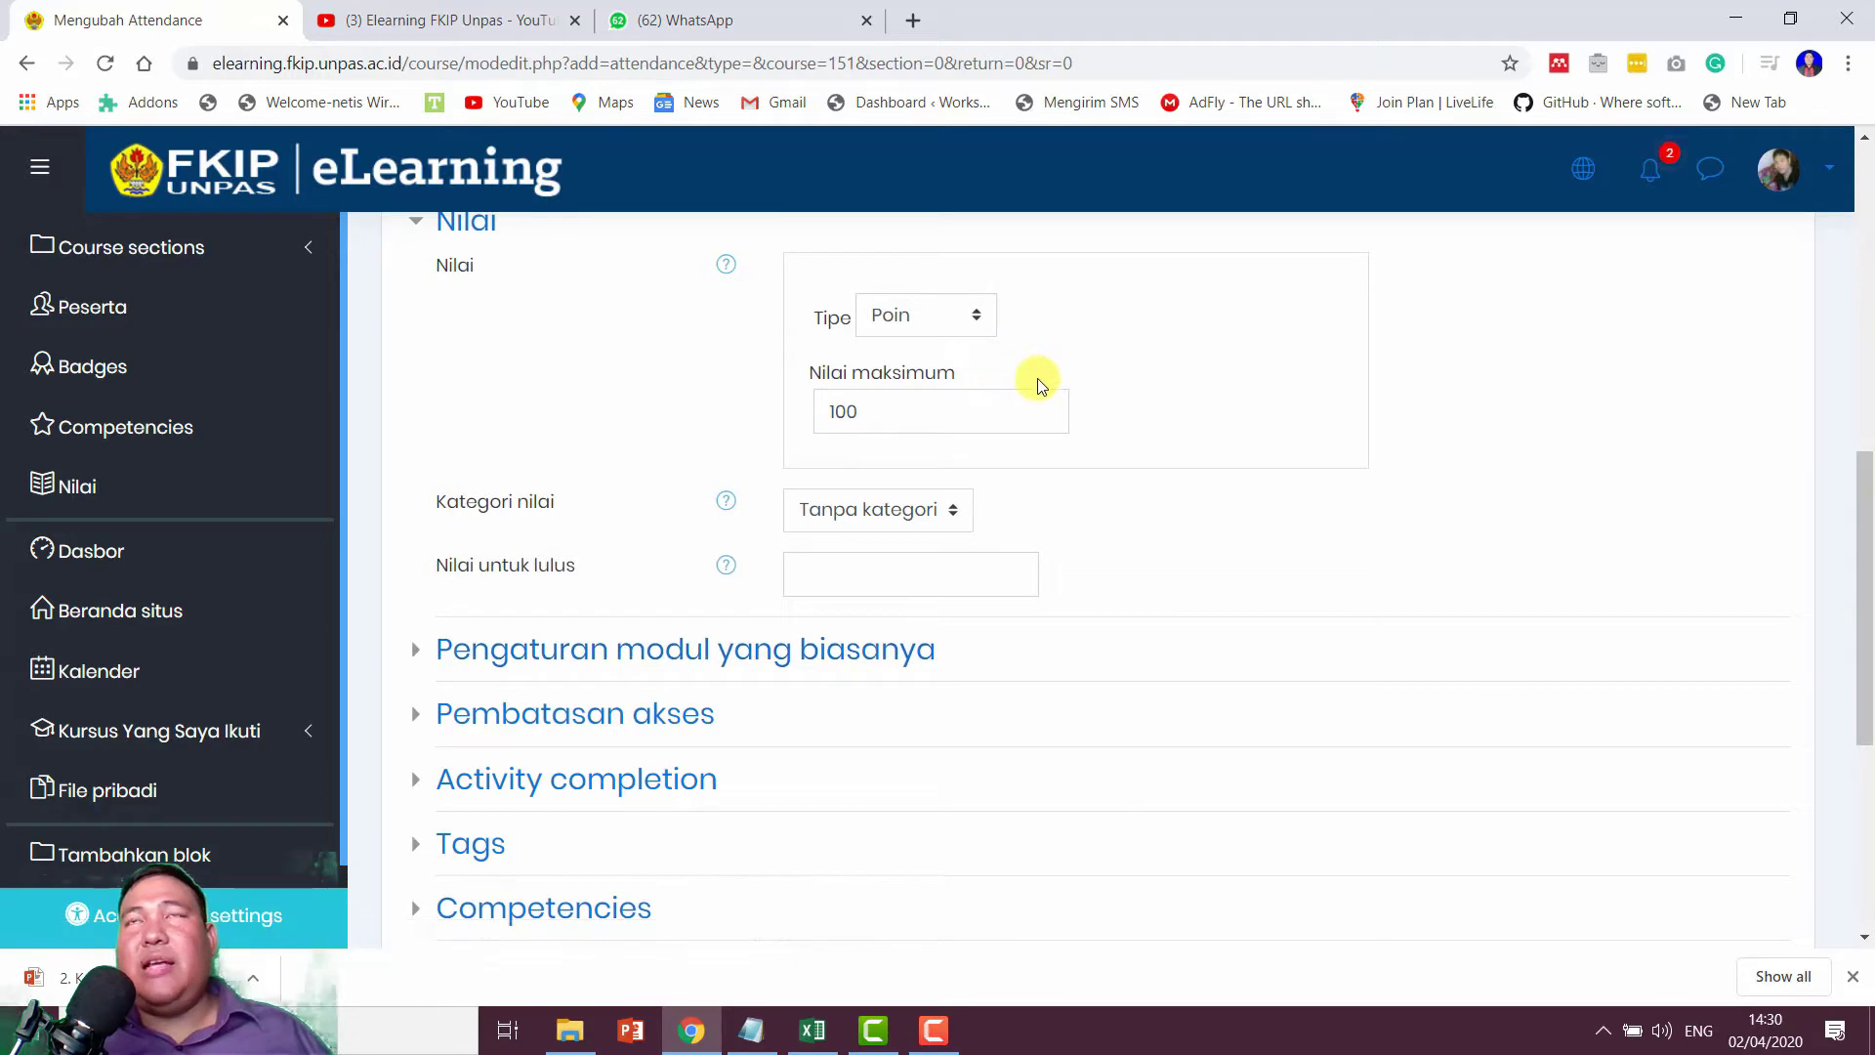
pyautogui.scroll(-2, 1080, 427)
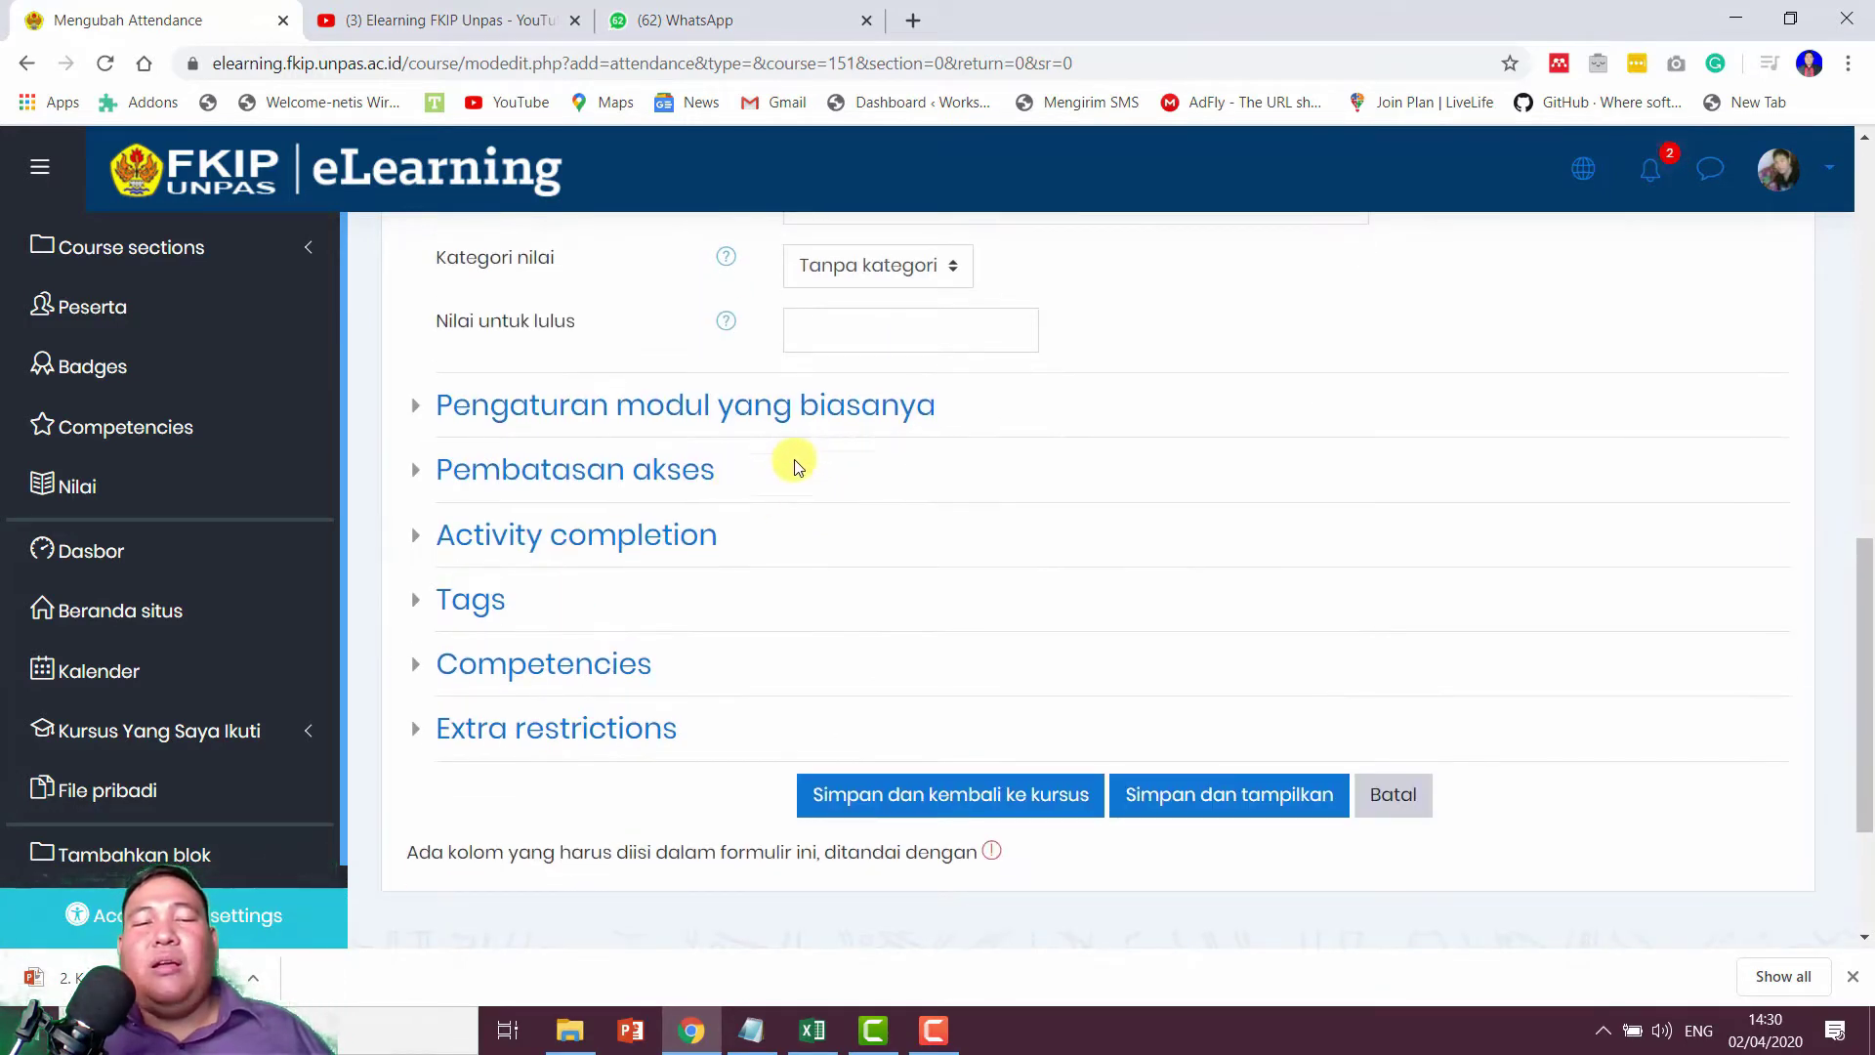
pyautogui.scroll(1, 791, 469)
pyautogui.scroll(1, 881, 442)
# Step: Keep the grade type as Poin with maximum grade 100, after briefly trying Tidak ada
pyautogui.click(946, 324)
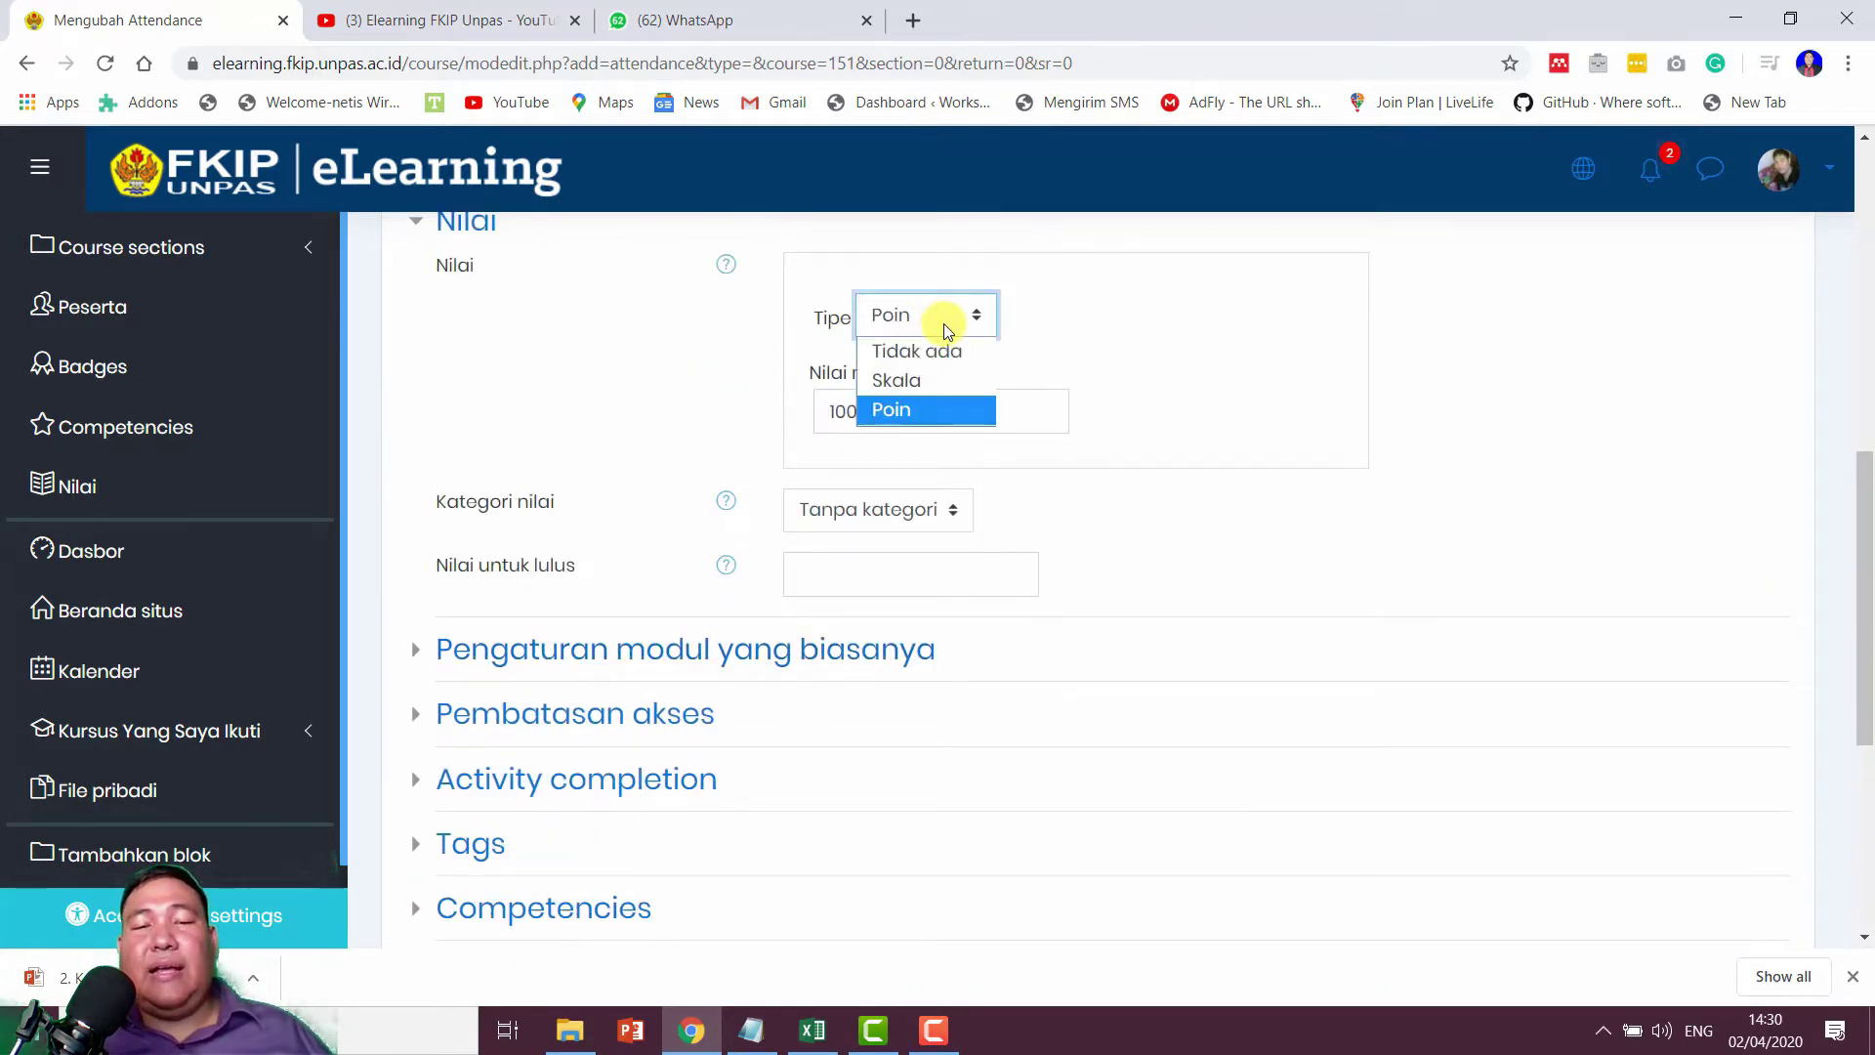
pyautogui.click(933, 356)
pyautogui.click(928, 318)
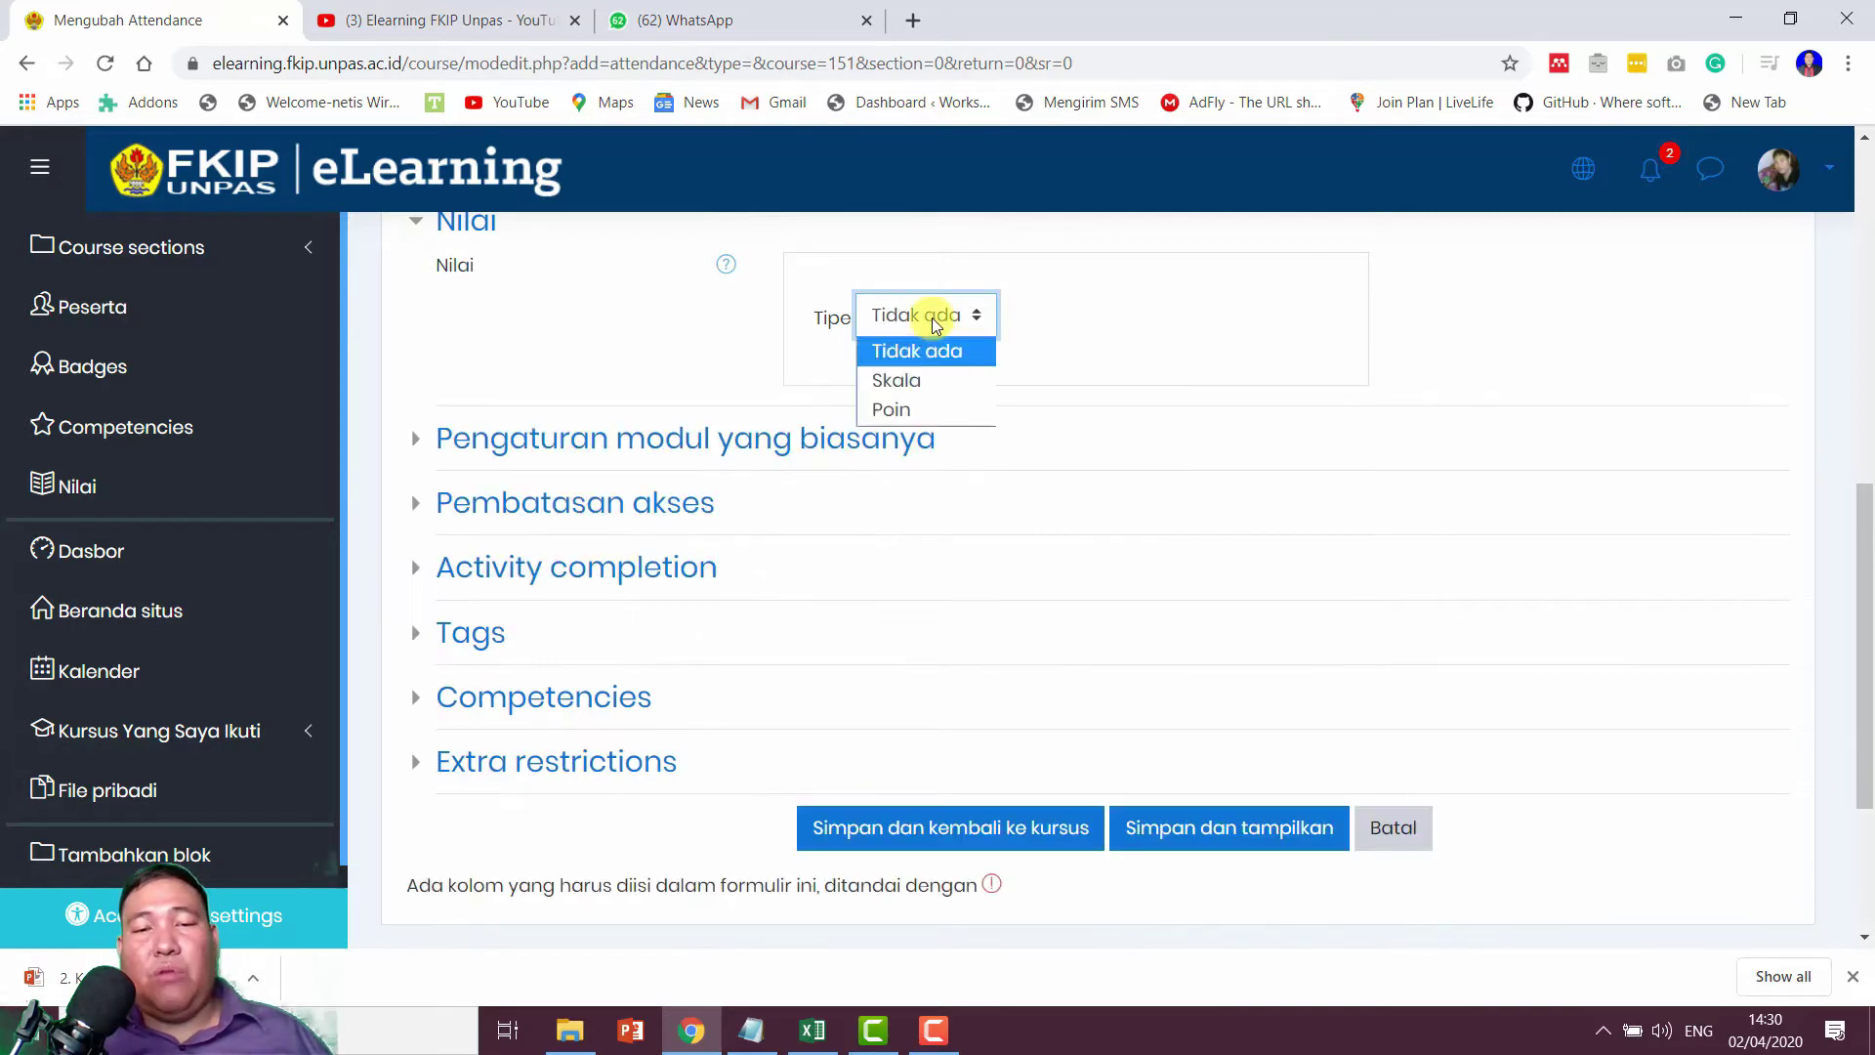
pyautogui.click(903, 408)
pyautogui.click(906, 412)
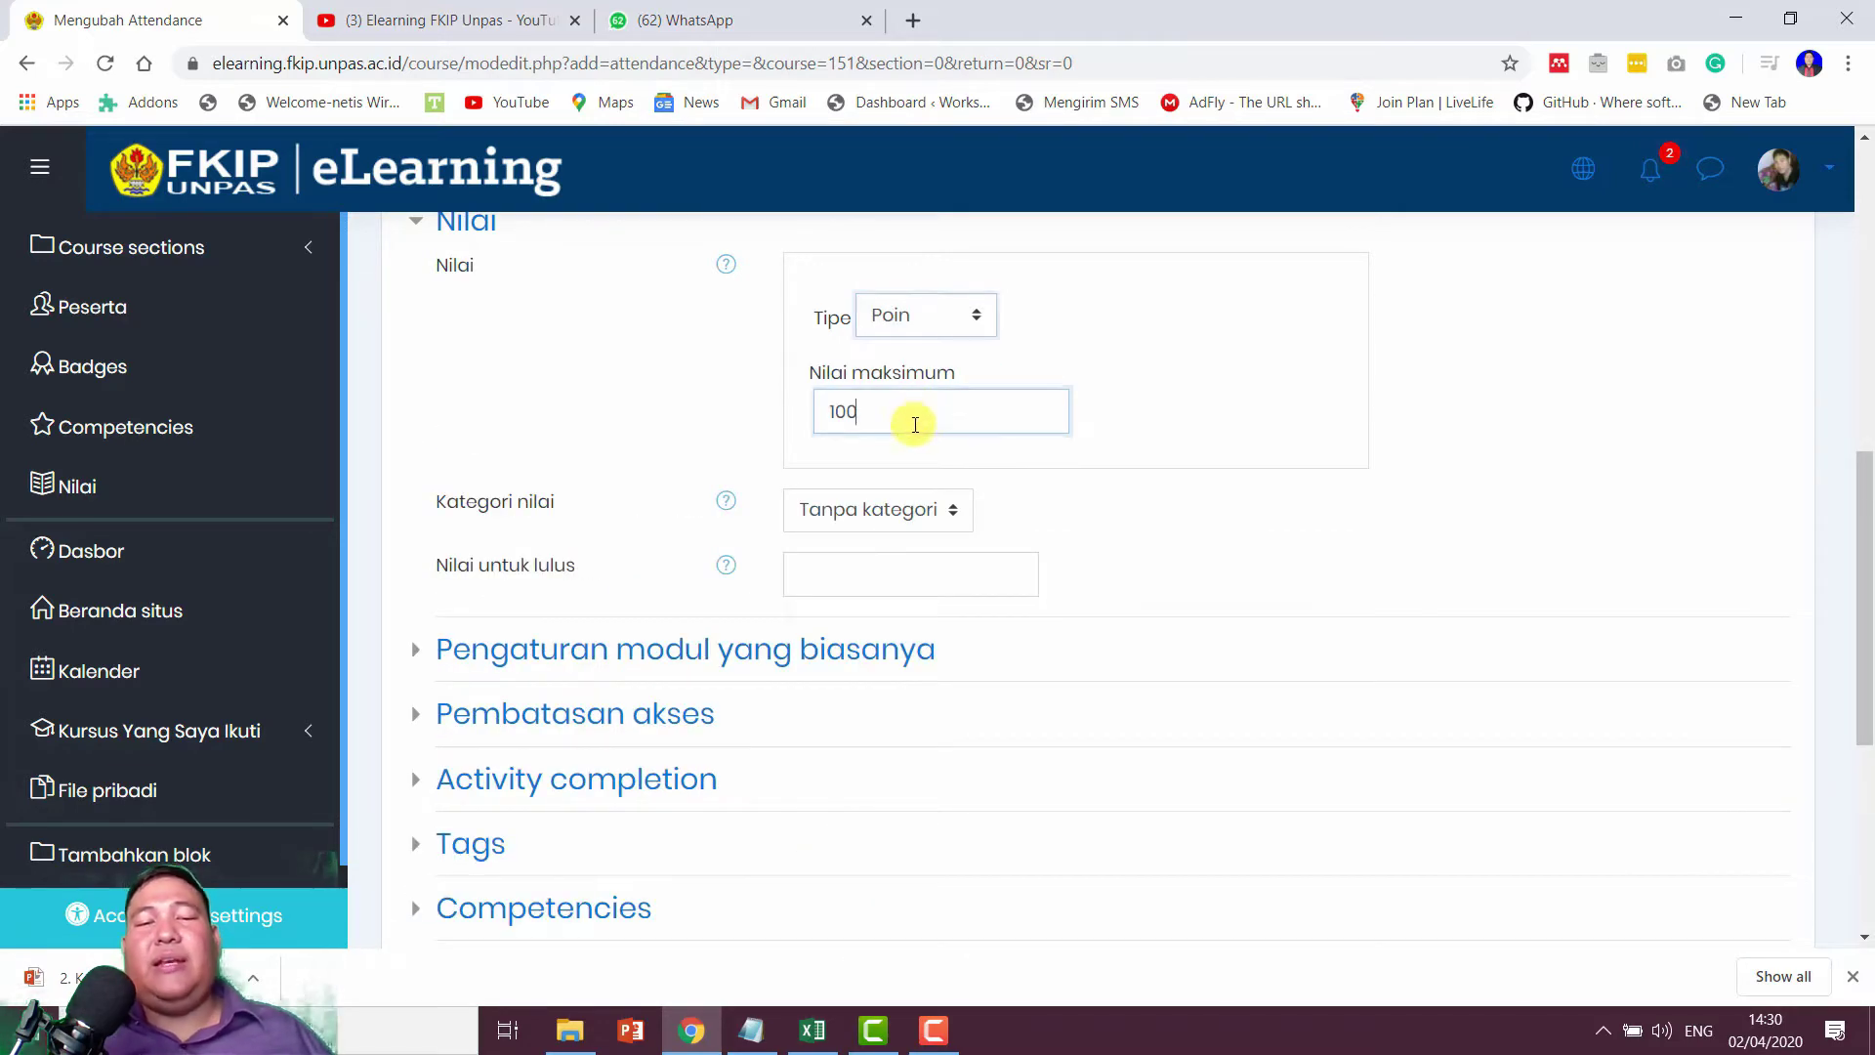
pyautogui.scroll(-4, 1001, 496)
pyautogui.click(814, 286)
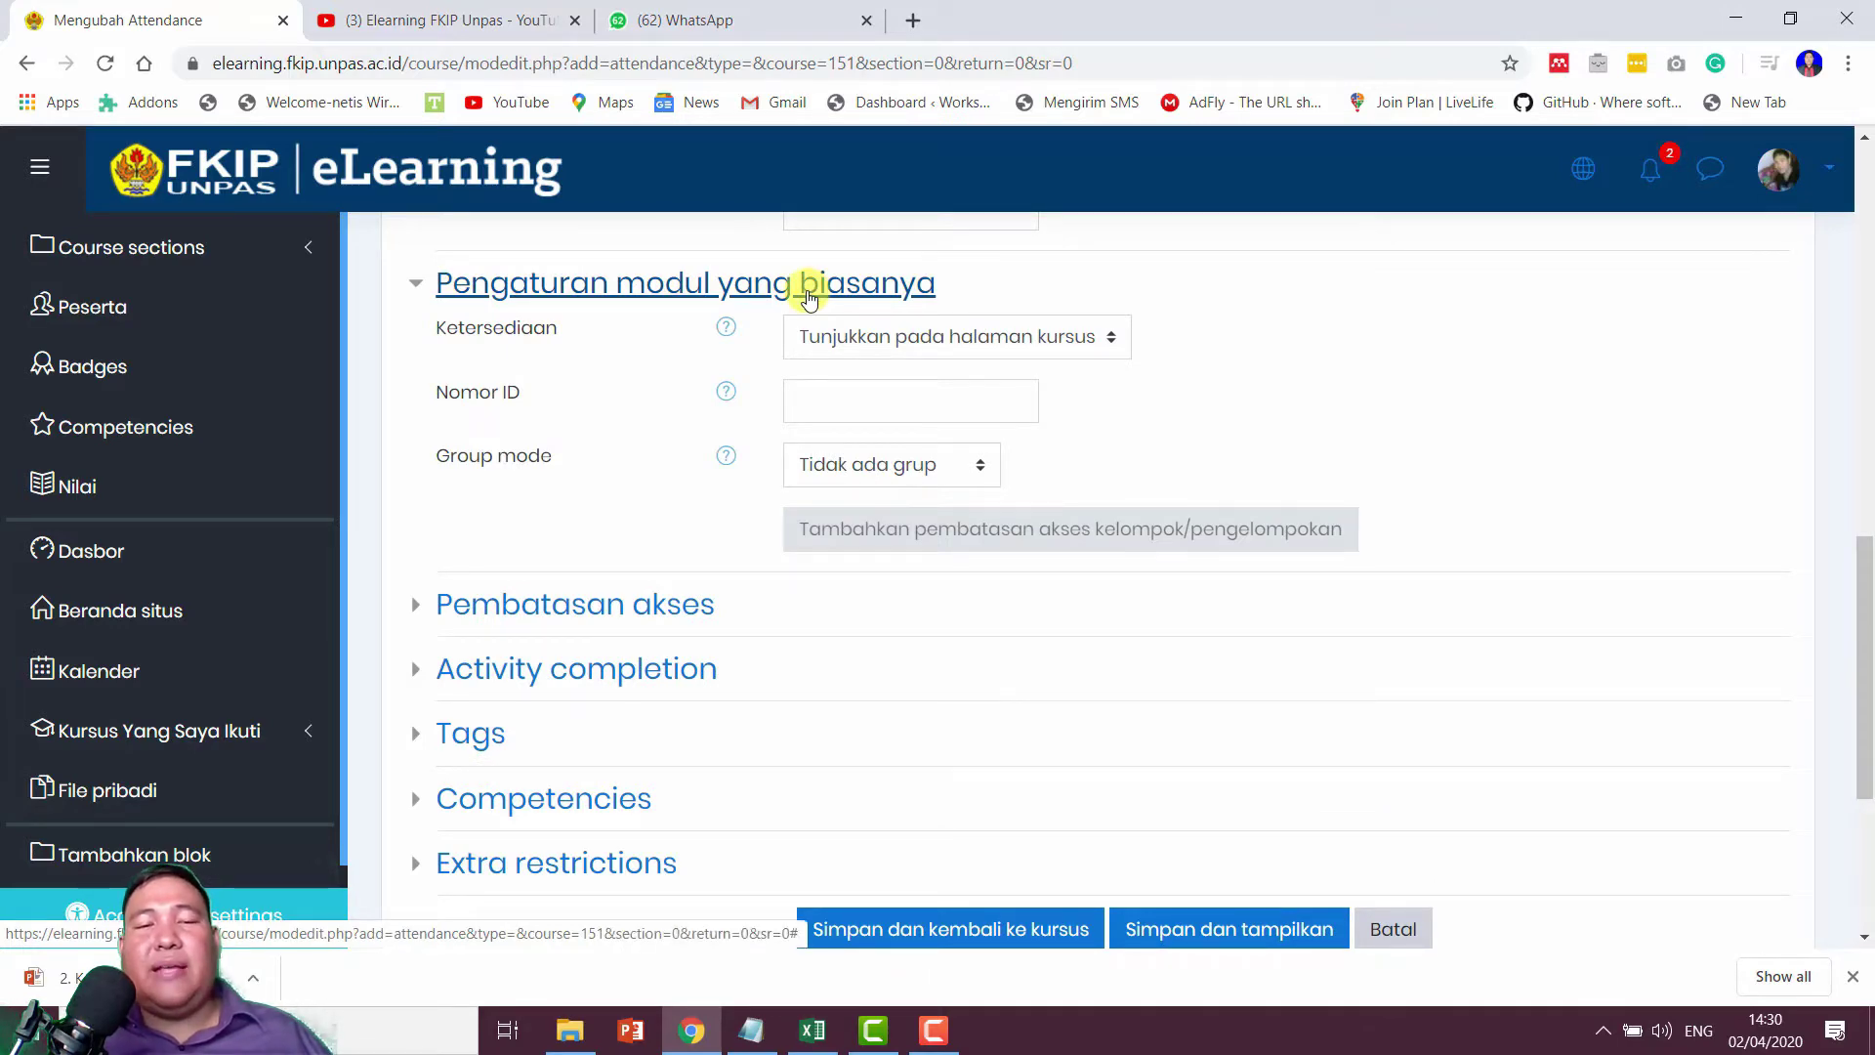
pyautogui.click(808, 293)
pyautogui.click(659, 354)
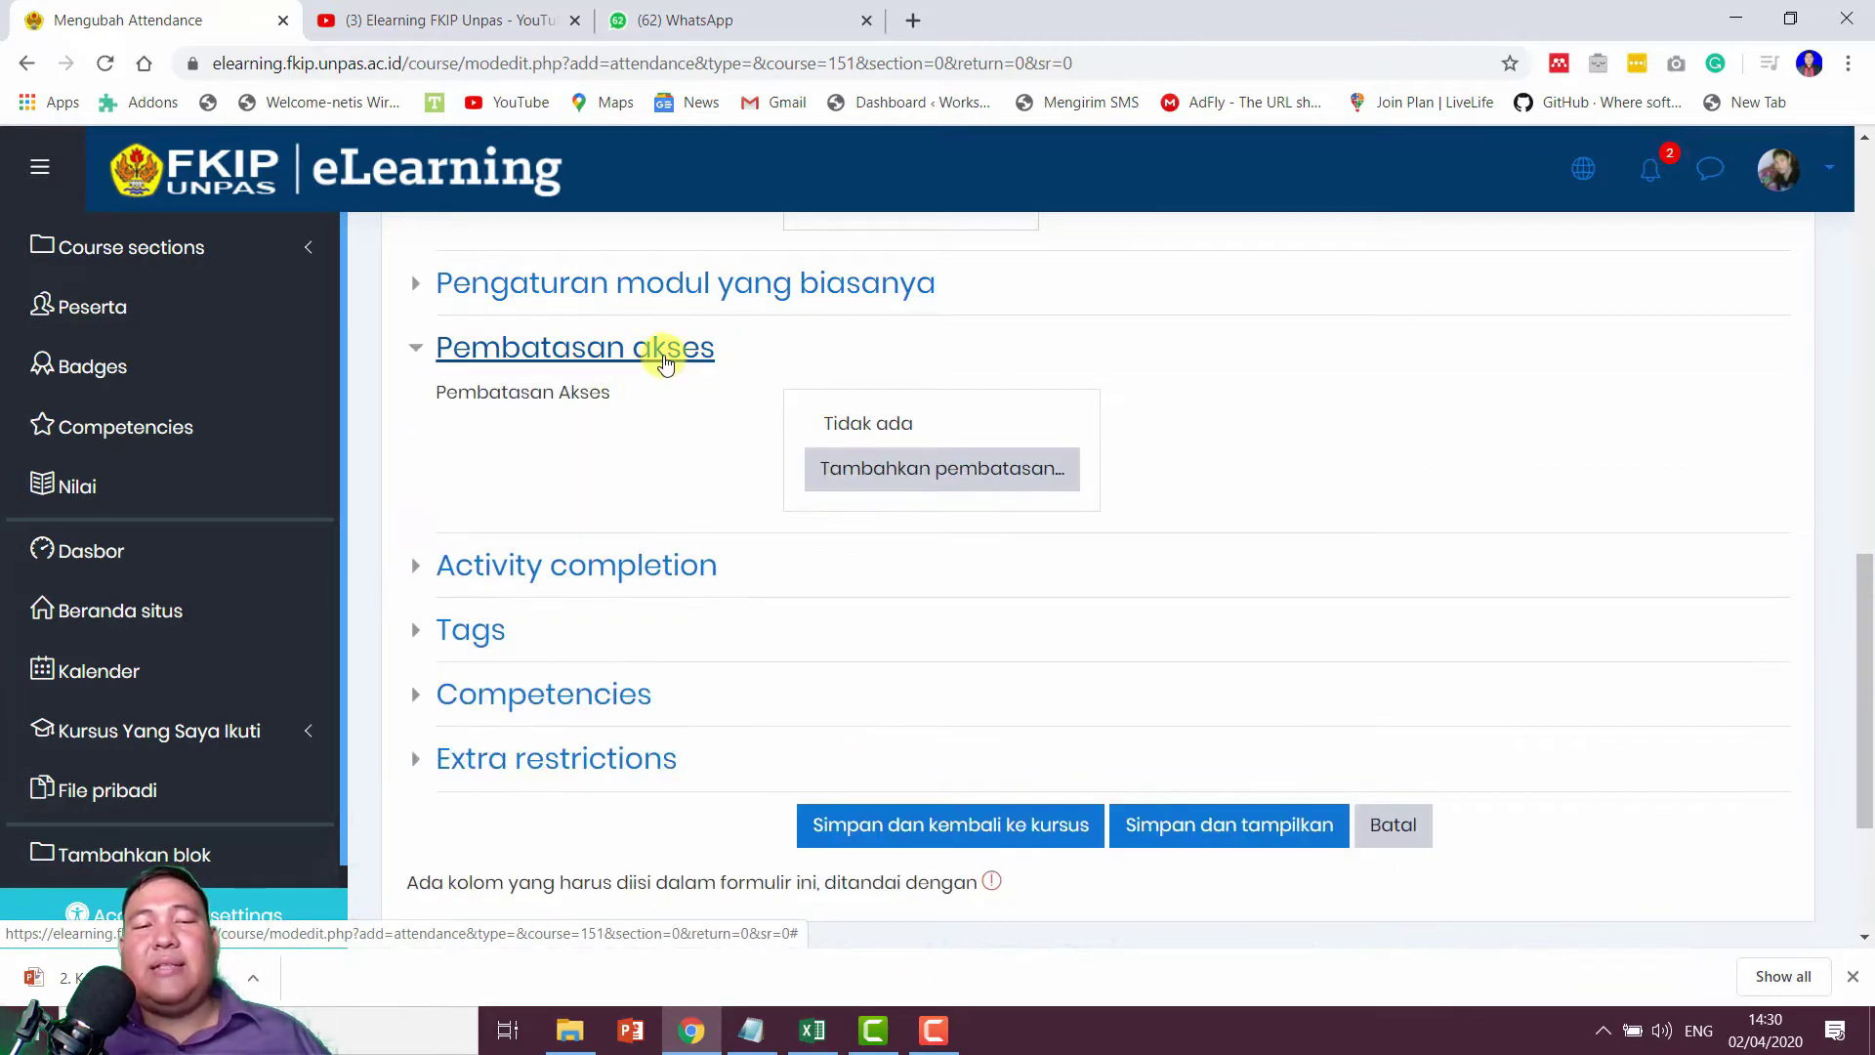
pyautogui.click(664, 356)
pyautogui.scroll(-1, 664, 357)
pyautogui.scroll(1, 664, 356)
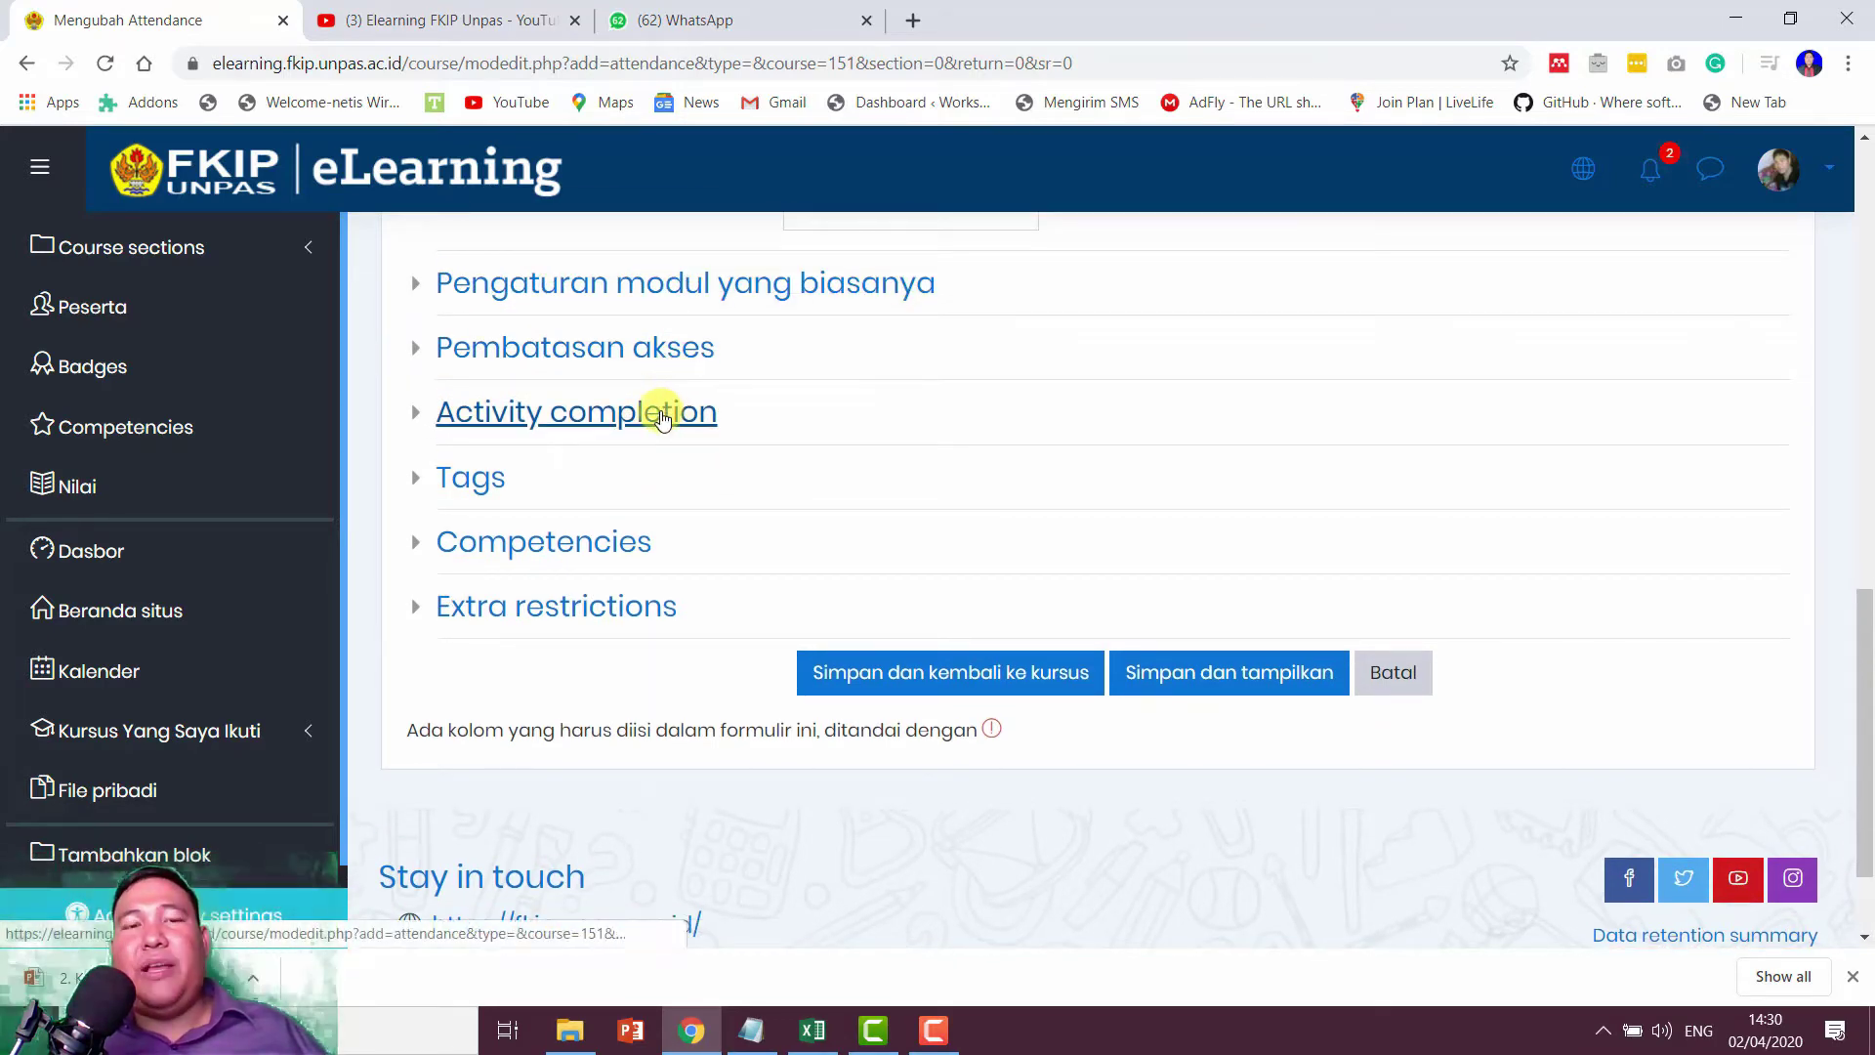
pyautogui.click(663, 419)
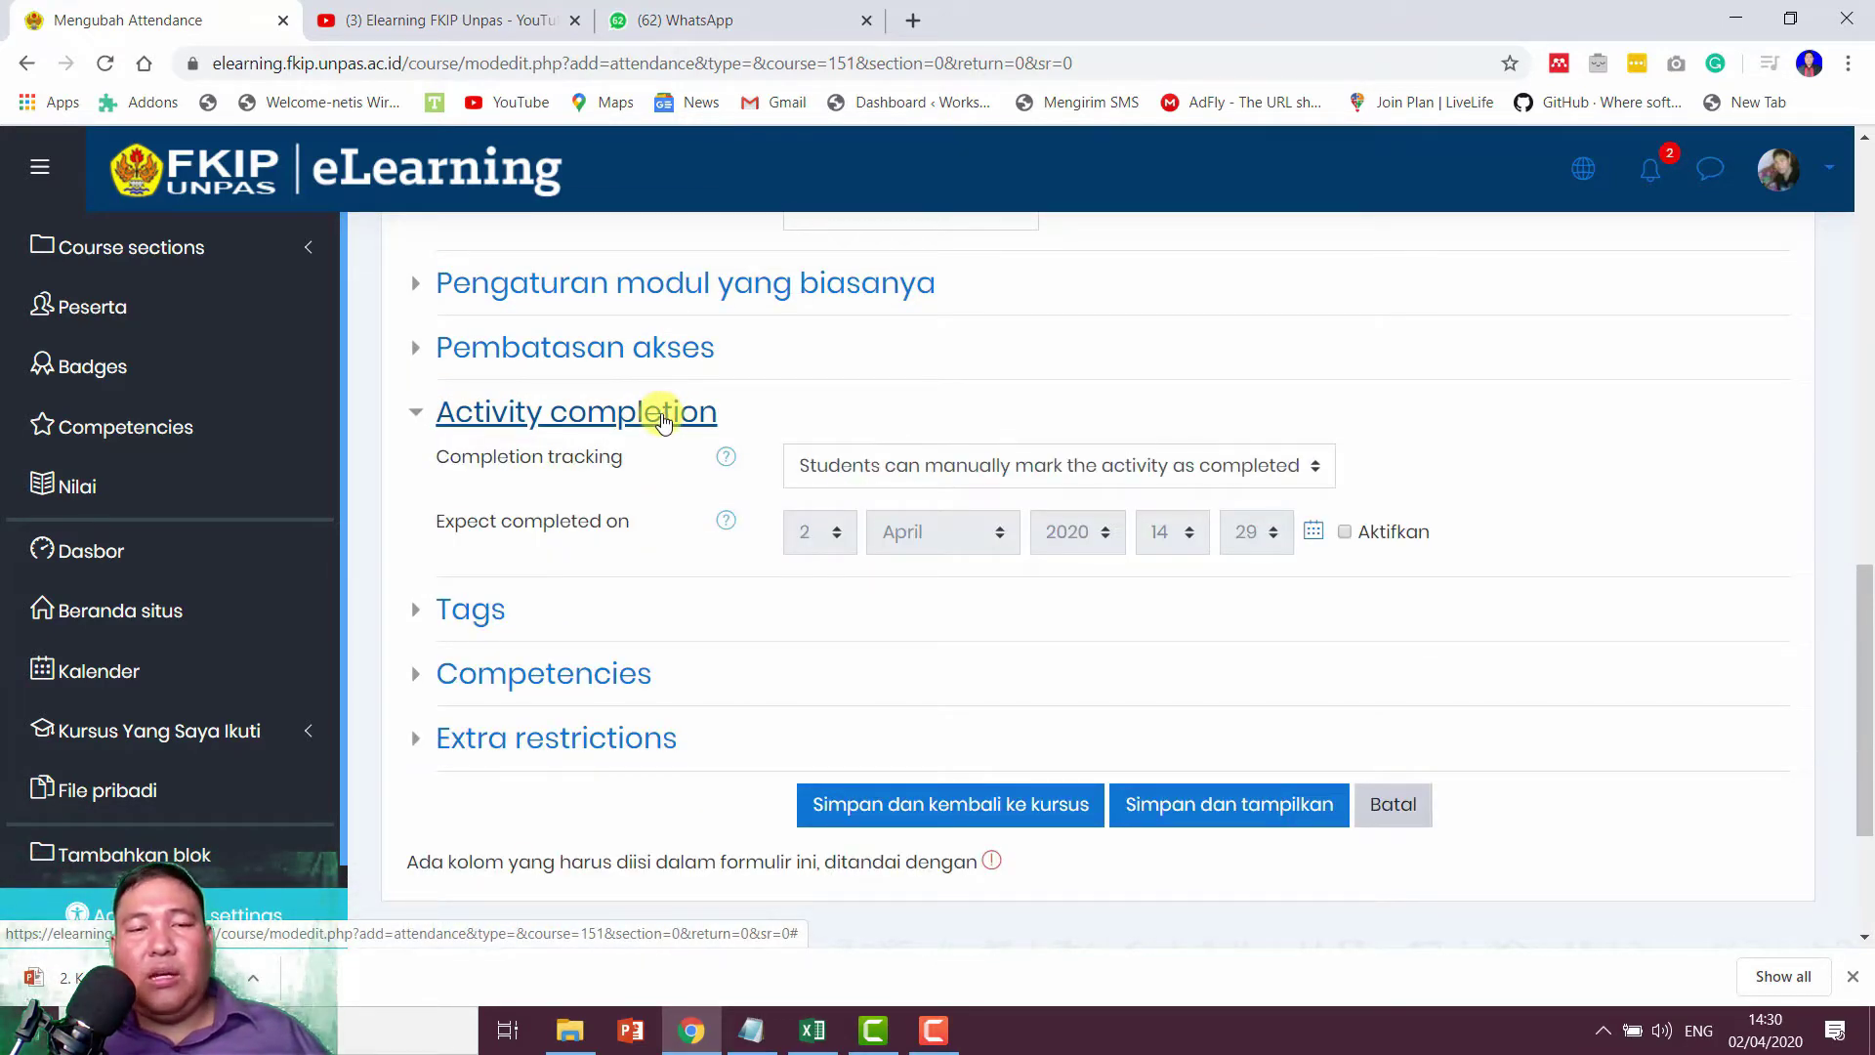
pyautogui.click(663, 419)
pyautogui.click(680, 359)
pyautogui.click(681, 359)
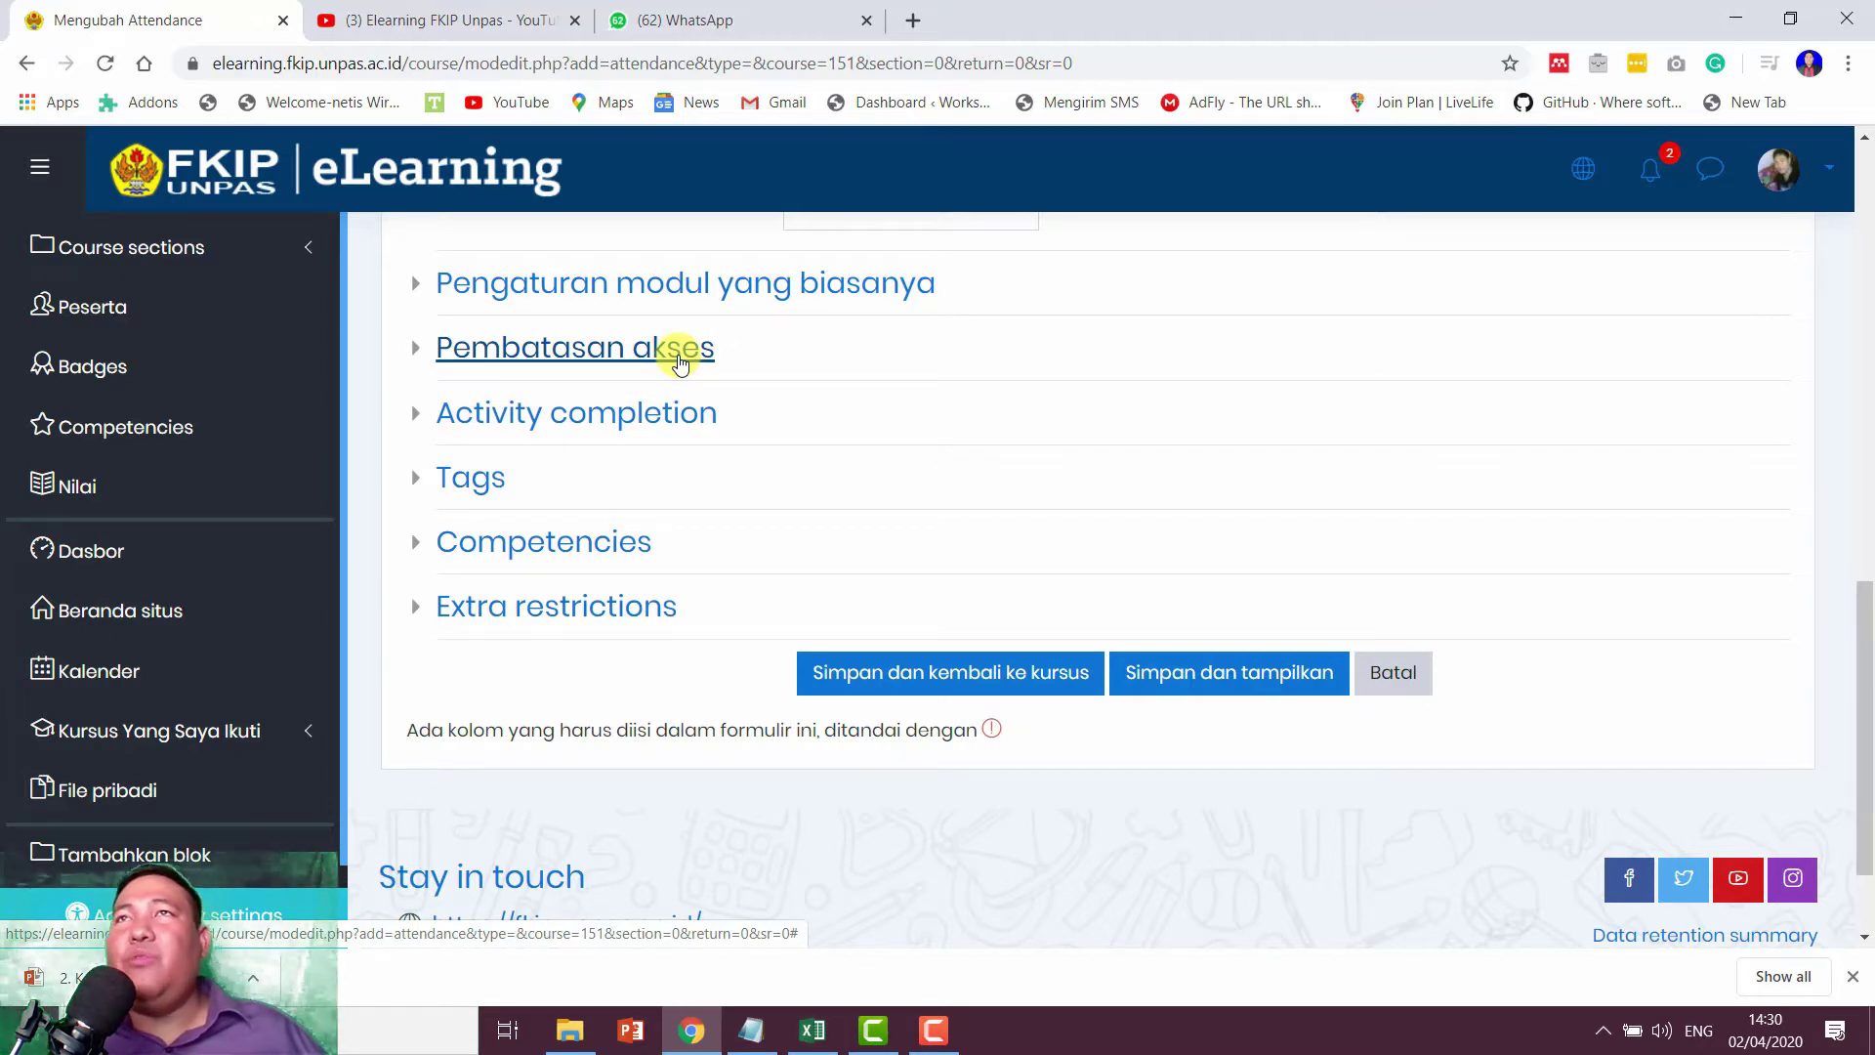
pyautogui.click(680, 359)
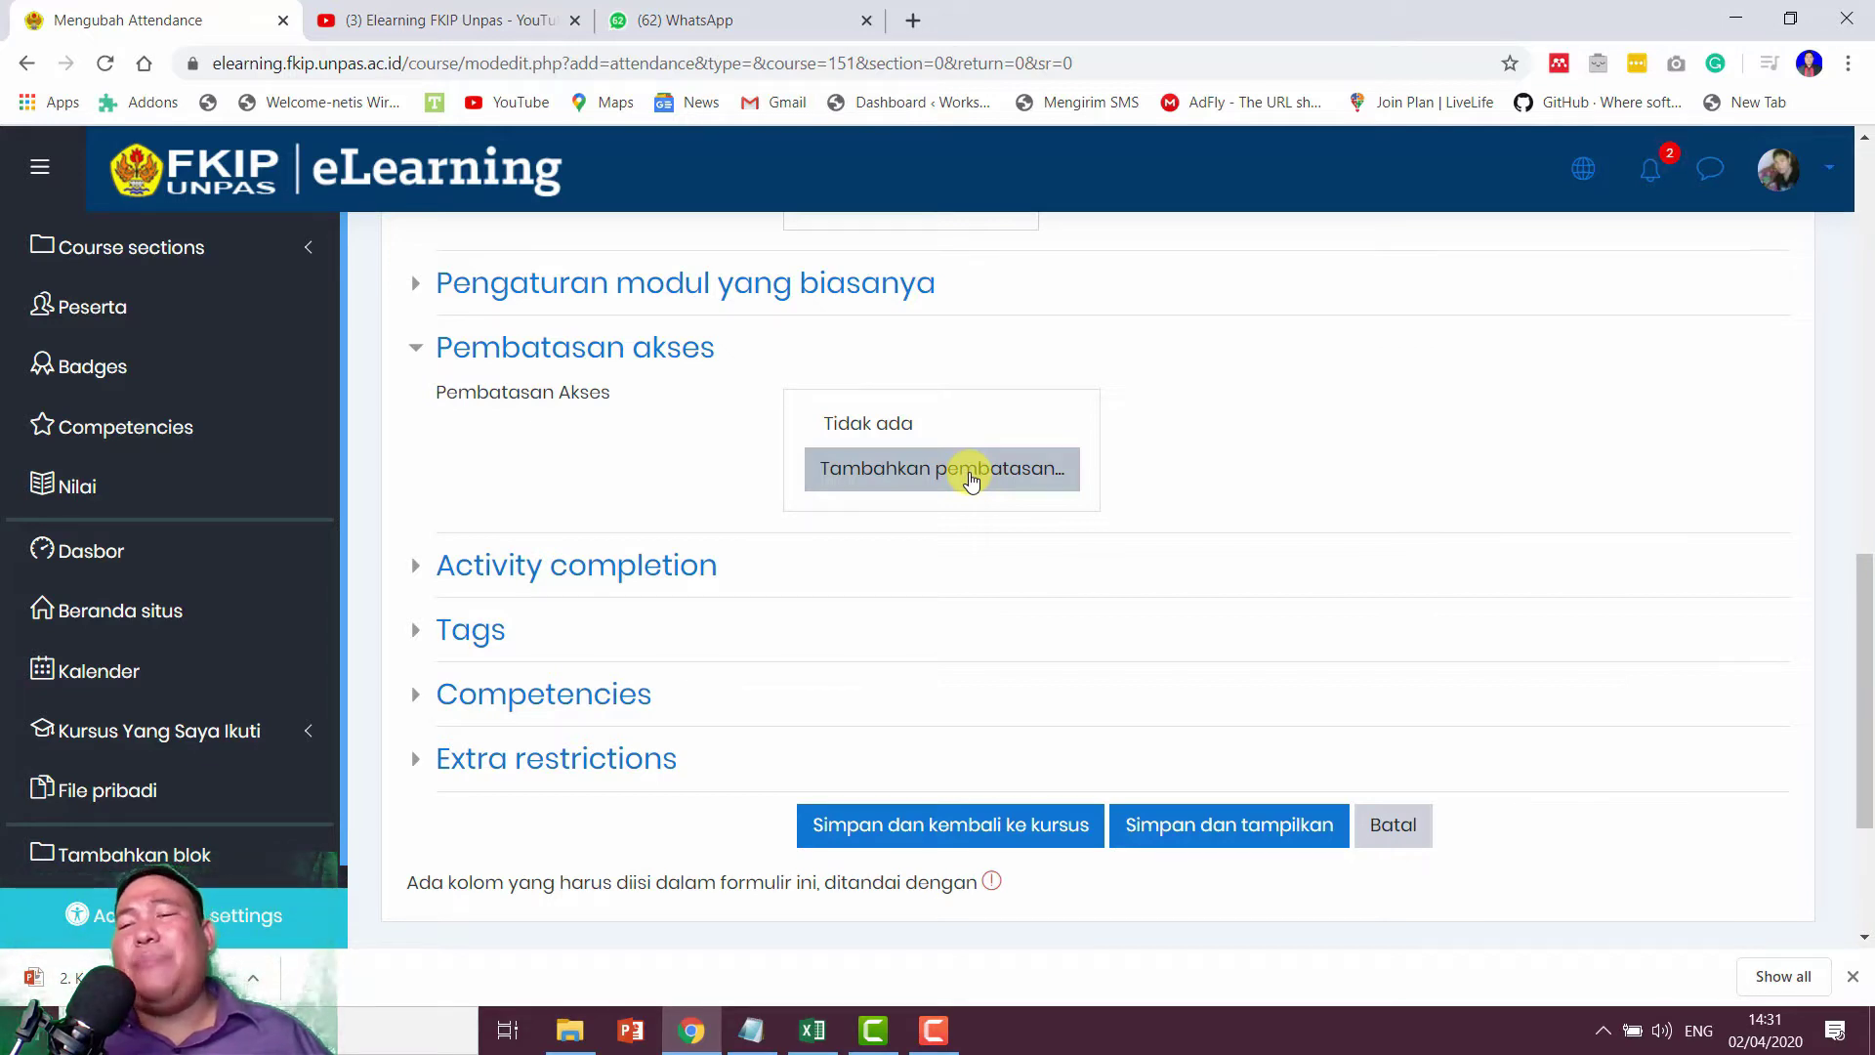
pyautogui.scroll(-1, 1240, 476)
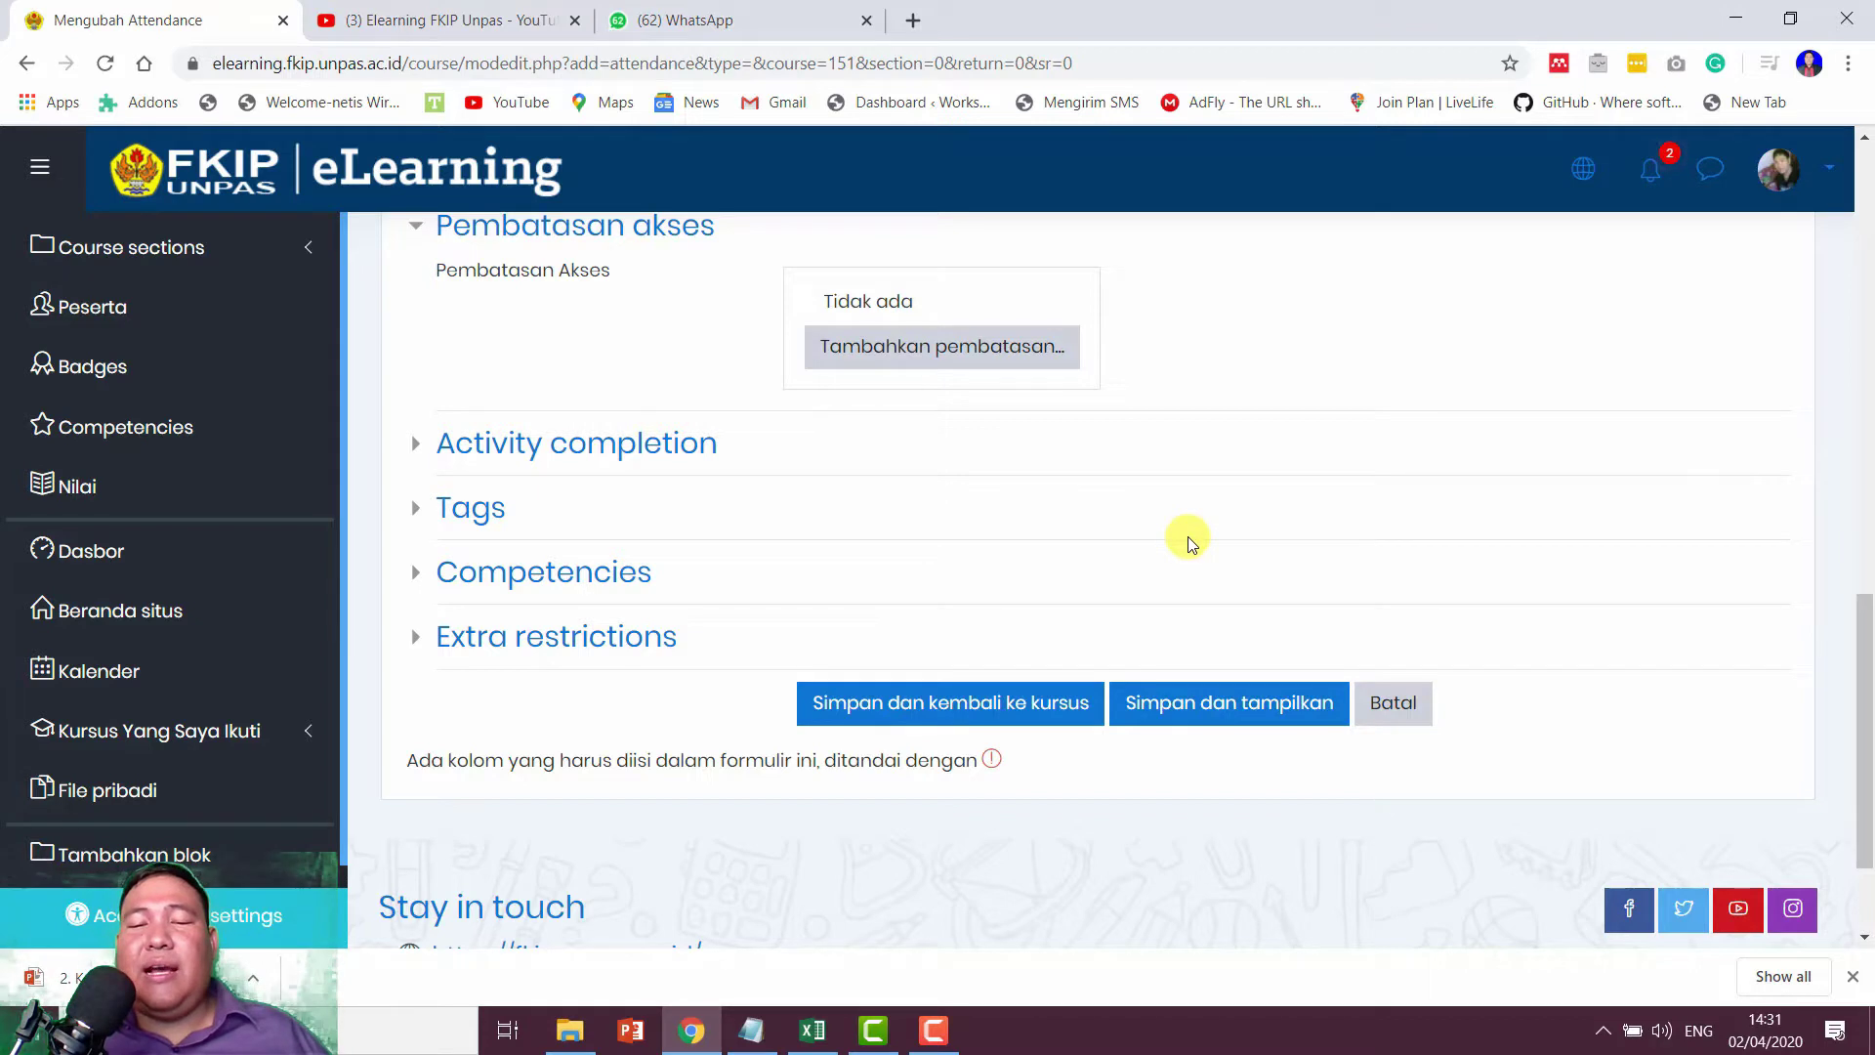
# Step: Save Daftar Hadir and display its attendance page, which has no sessions yet
pyautogui.click(1241, 716)
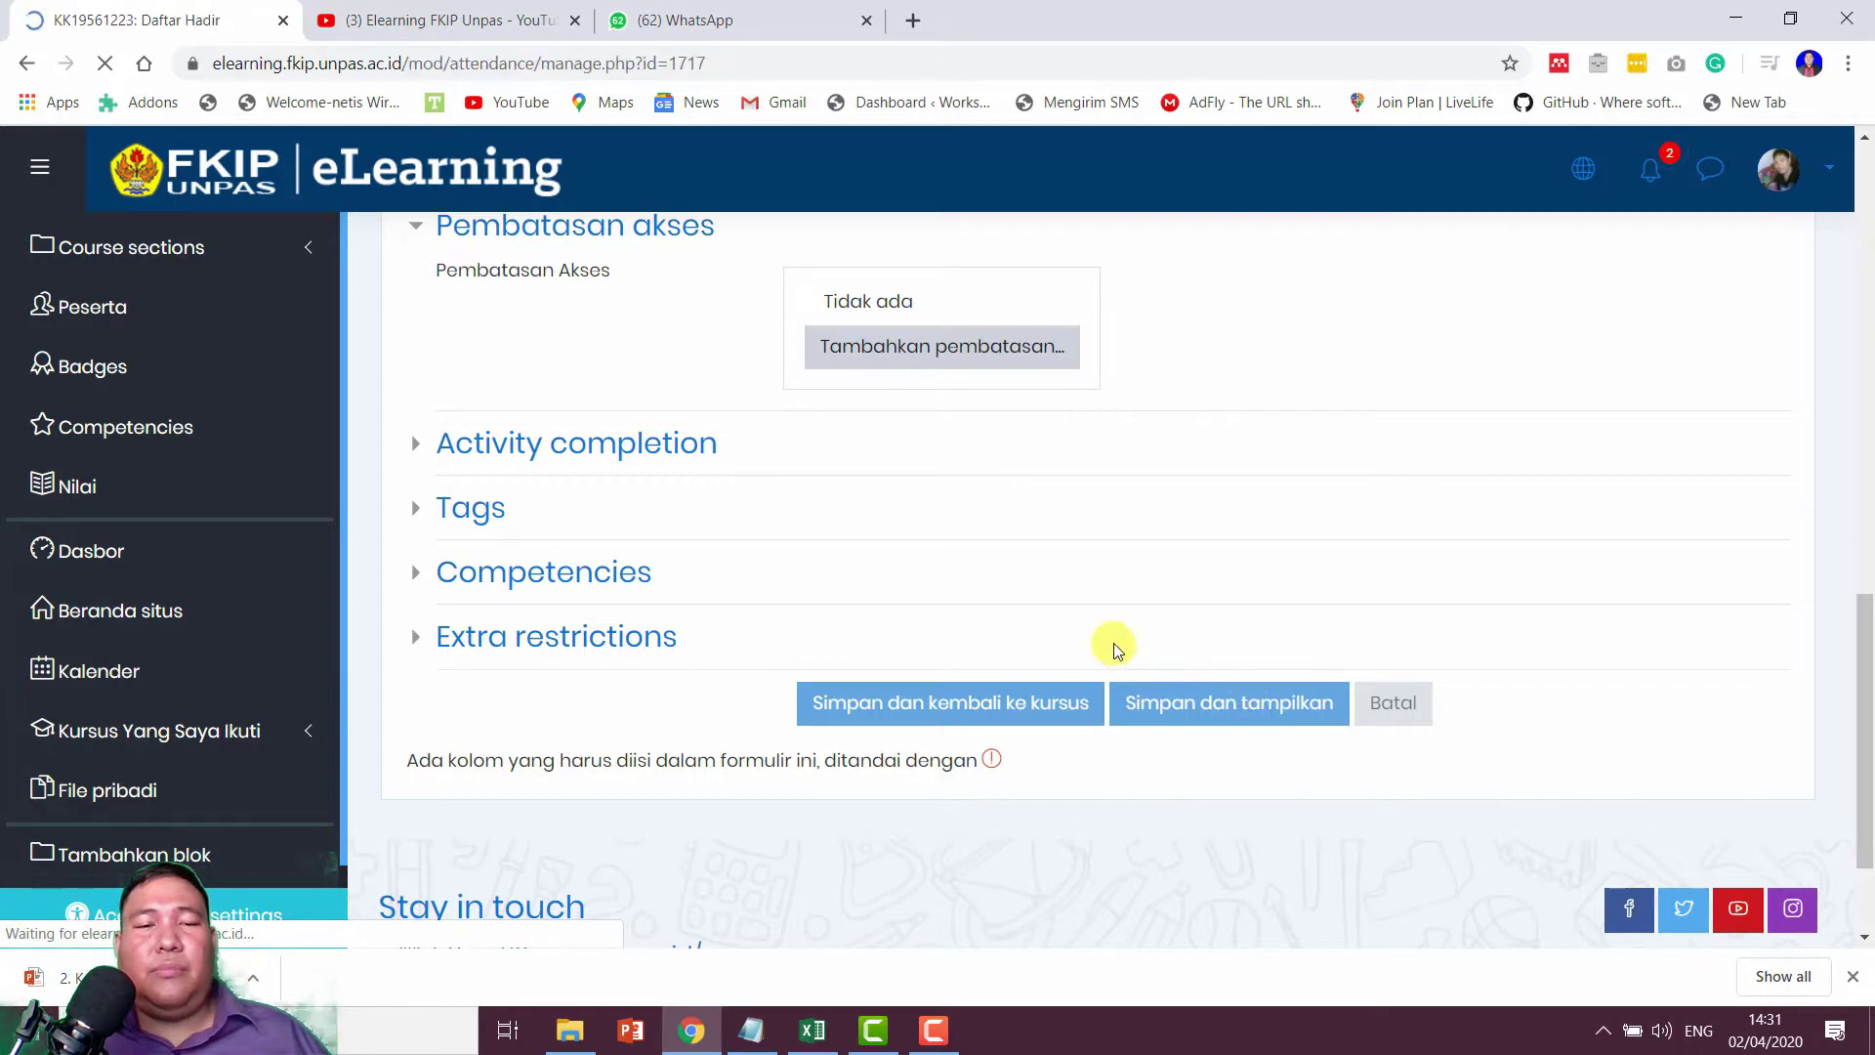
pyautogui.scroll(-1, 1153, 570)
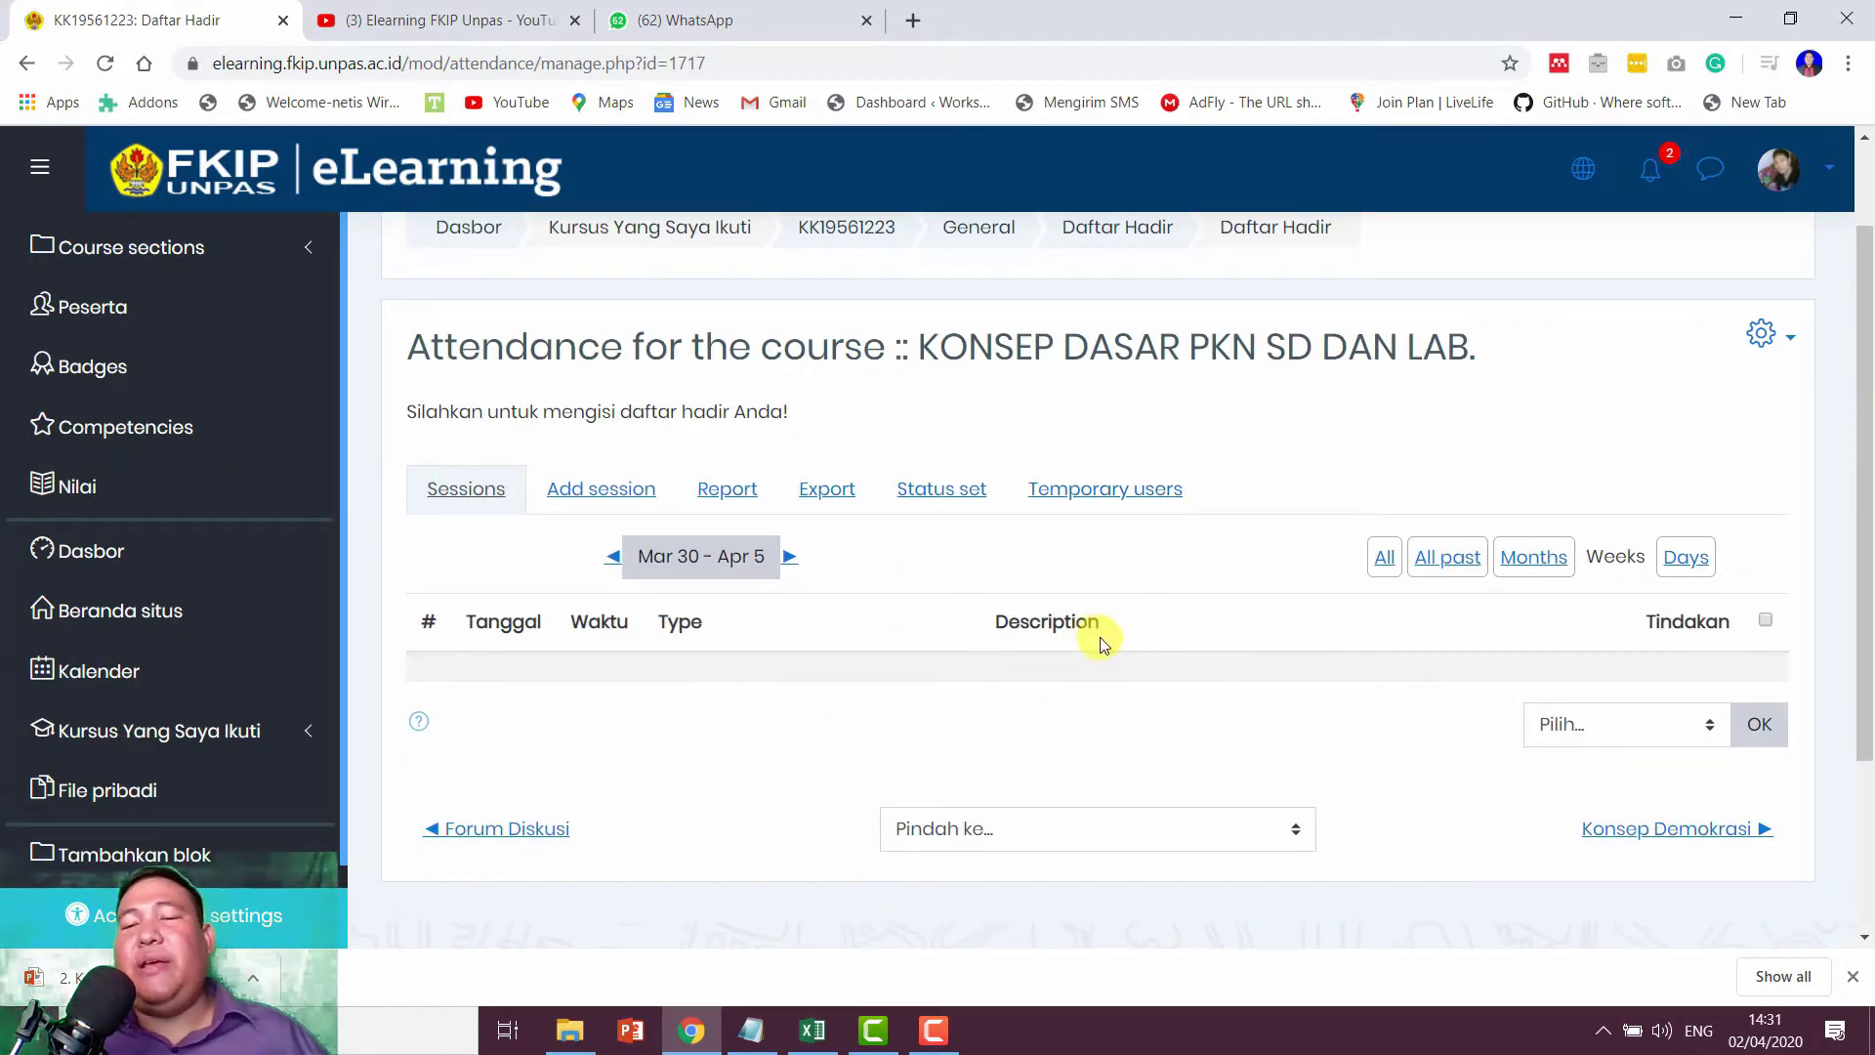
pyautogui.scroll(-1, 1099, 636)
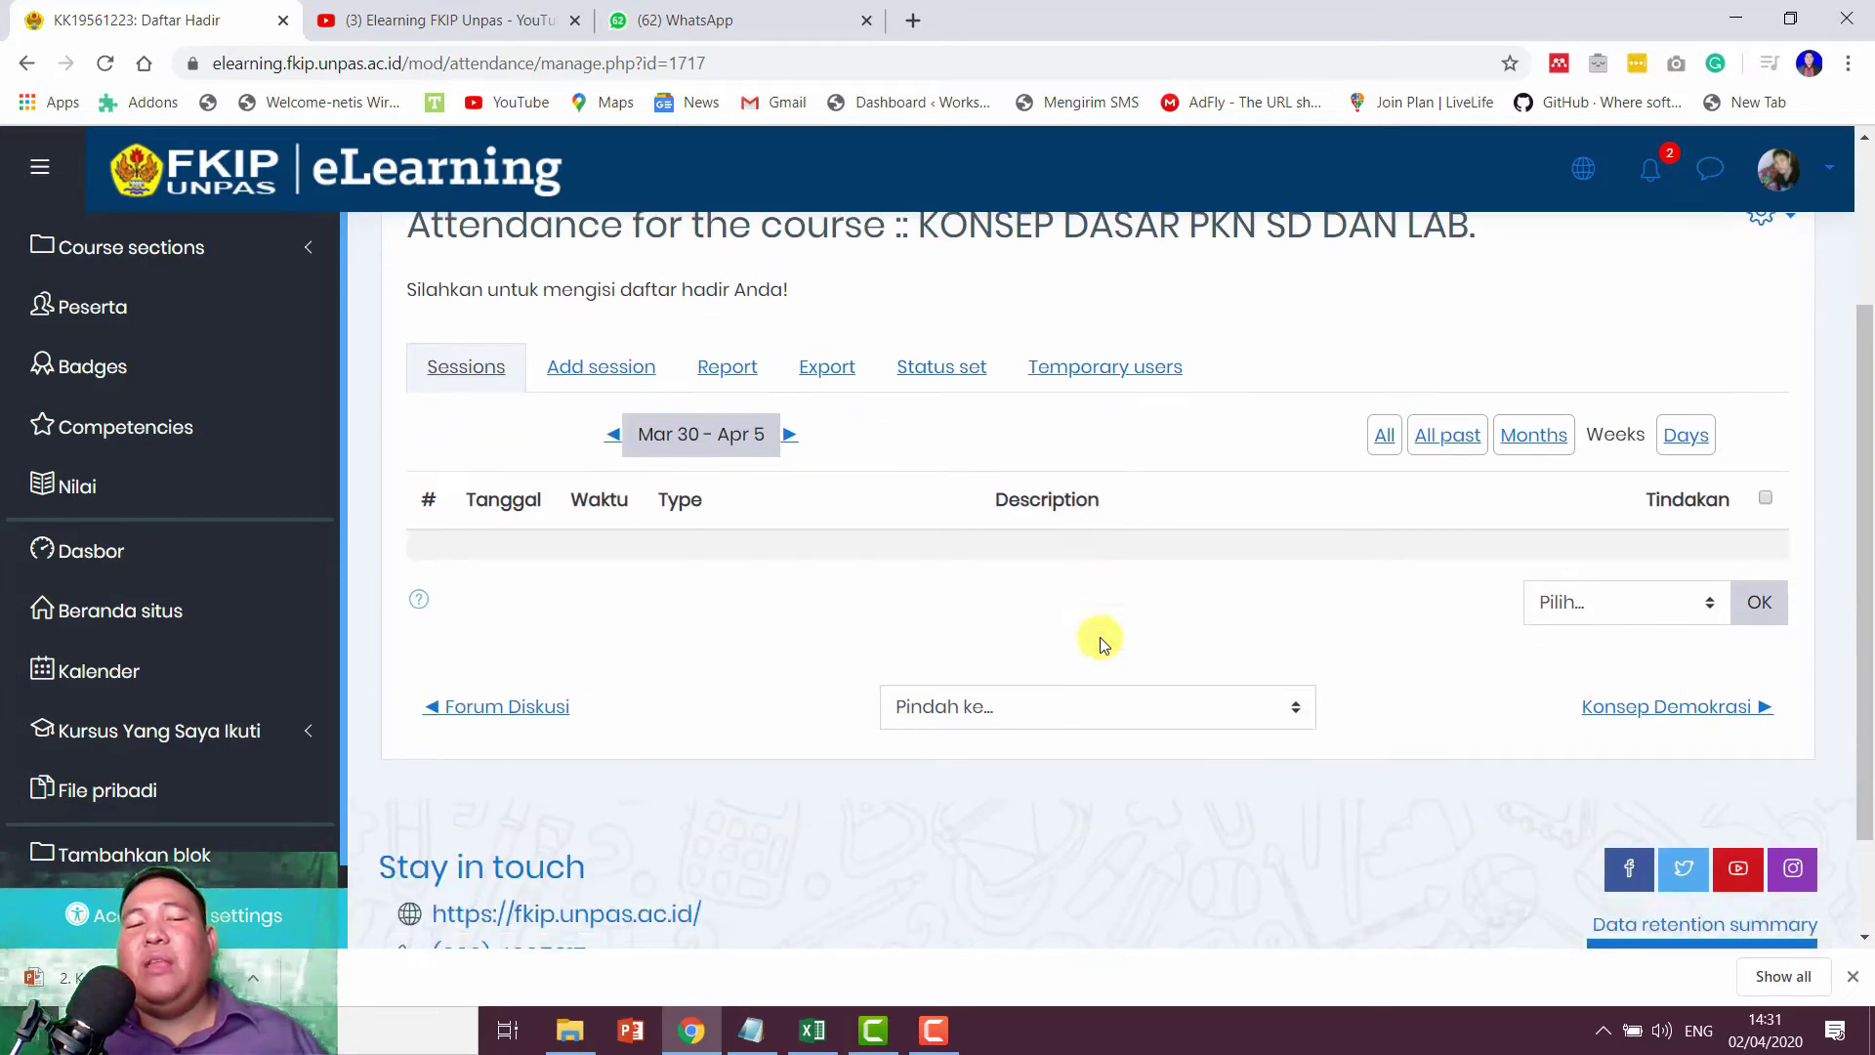
pyautogui.click(611, 377)
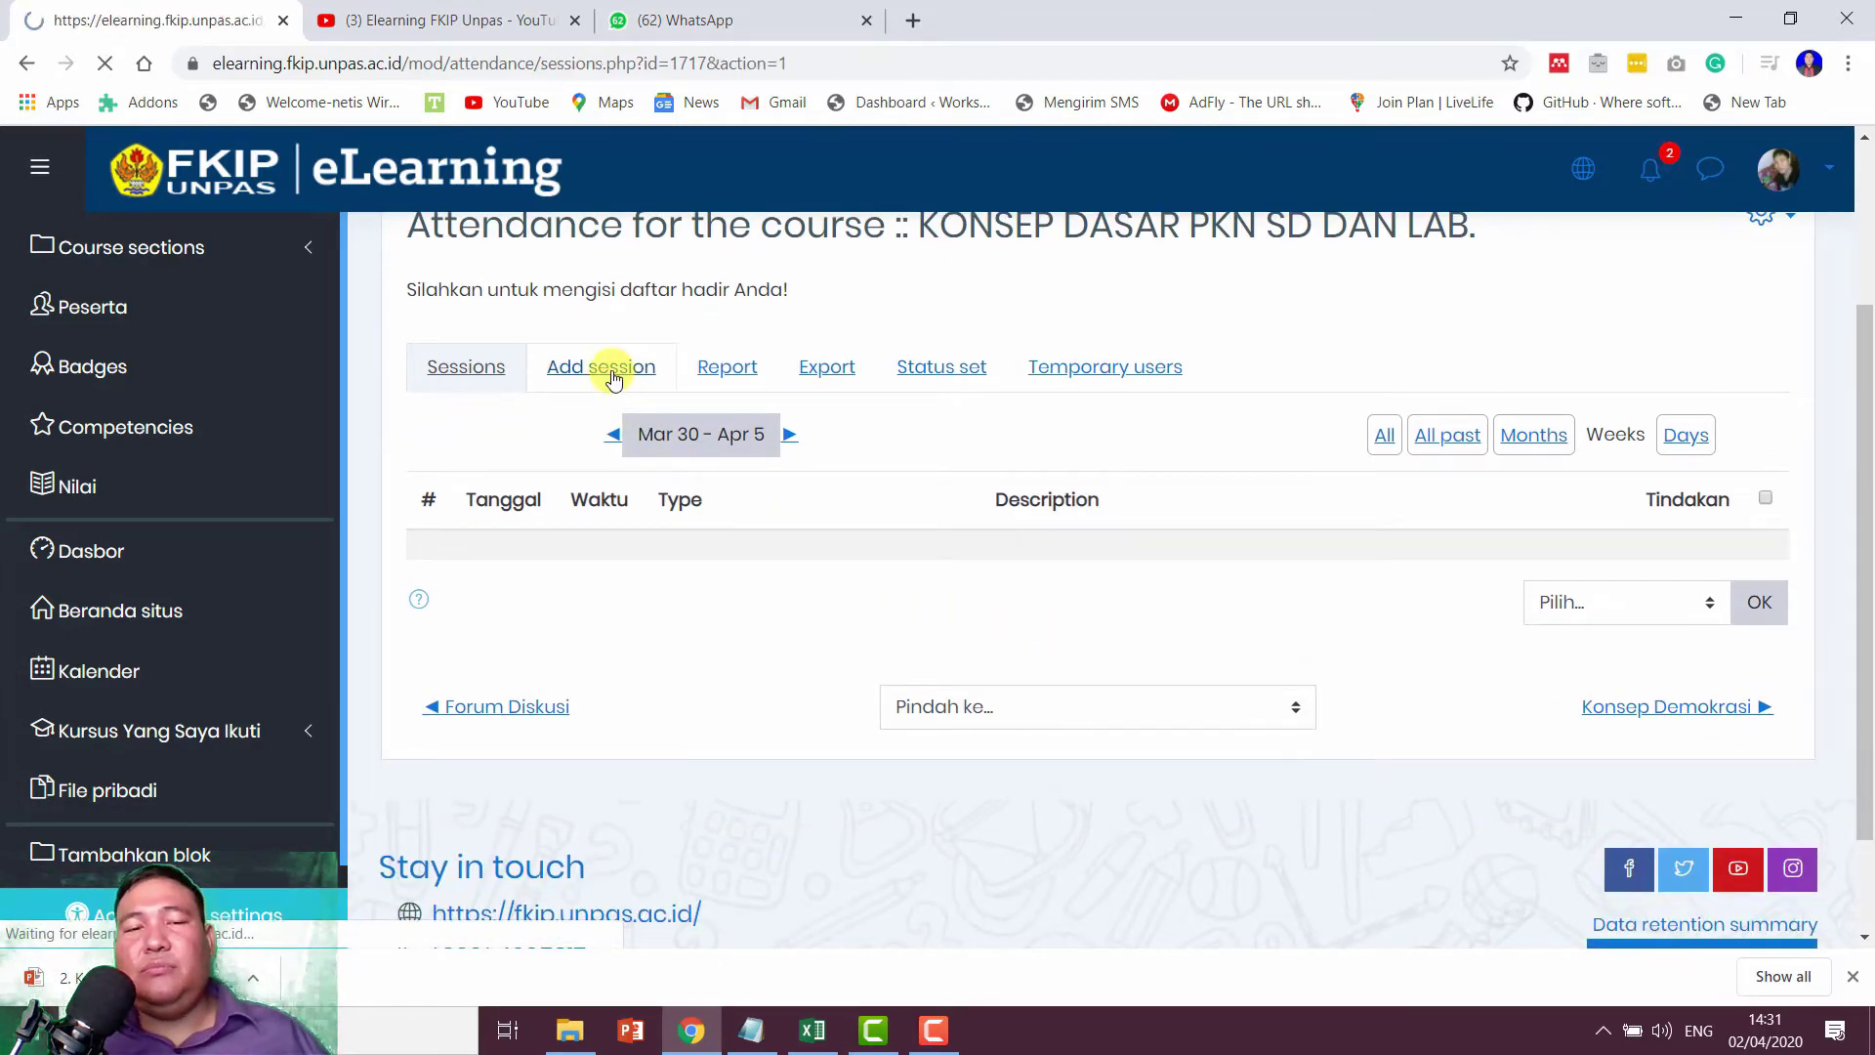
pyautogui.scroll(-2, 1067, 489)
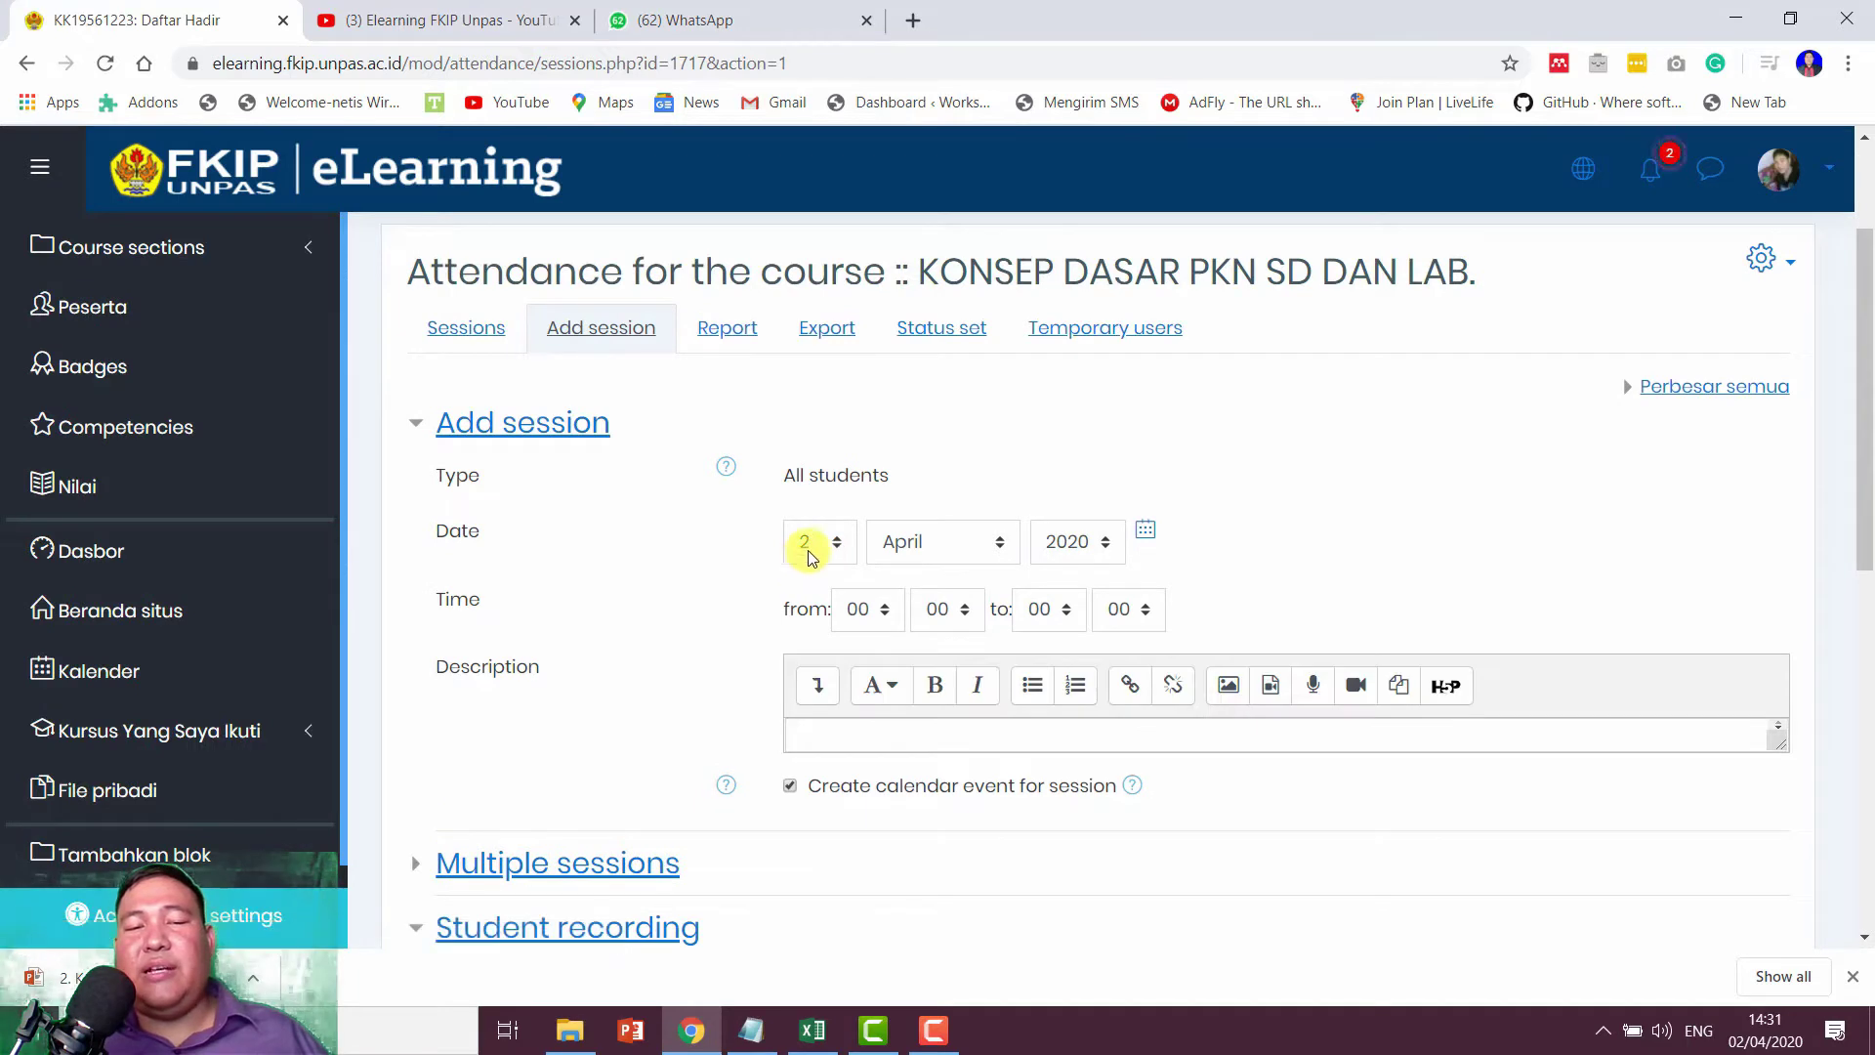
pyautogui.scroll(-1, 849, 542)
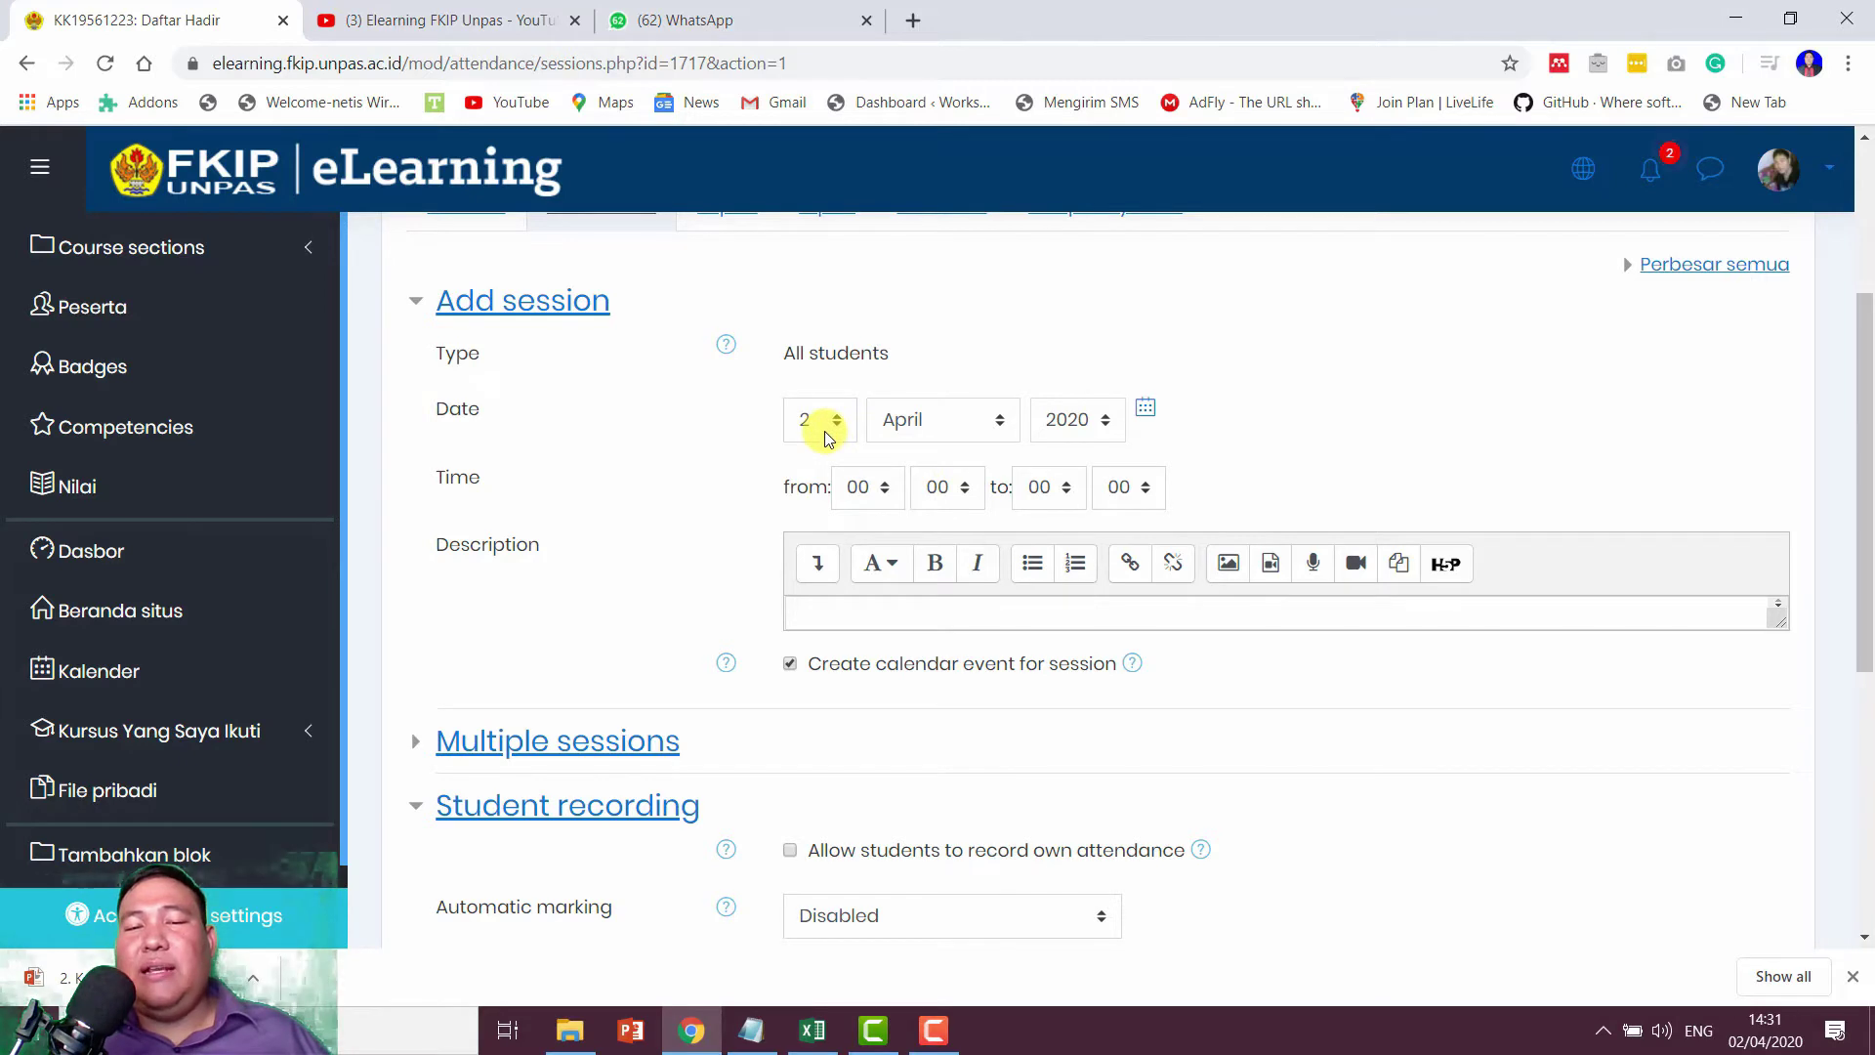
pyautogui.click(1748, 1041)
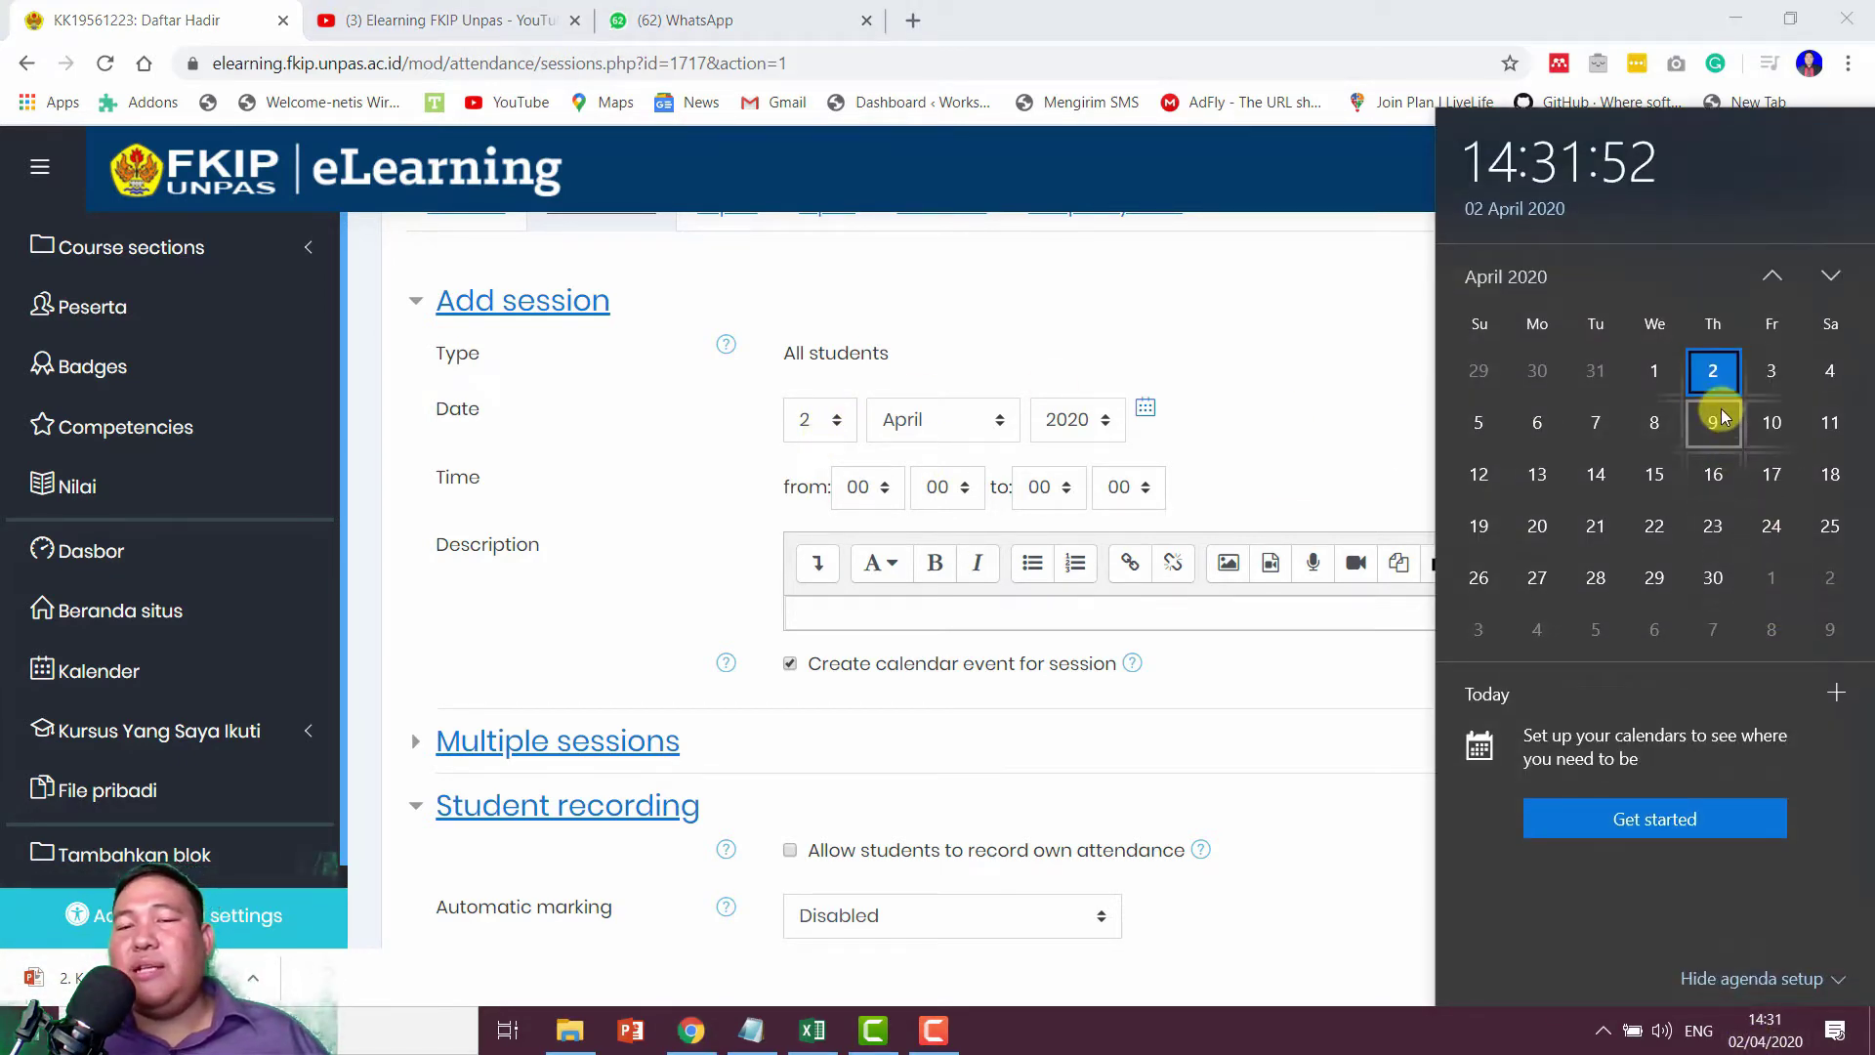
pyautogui.click(1198, 323)
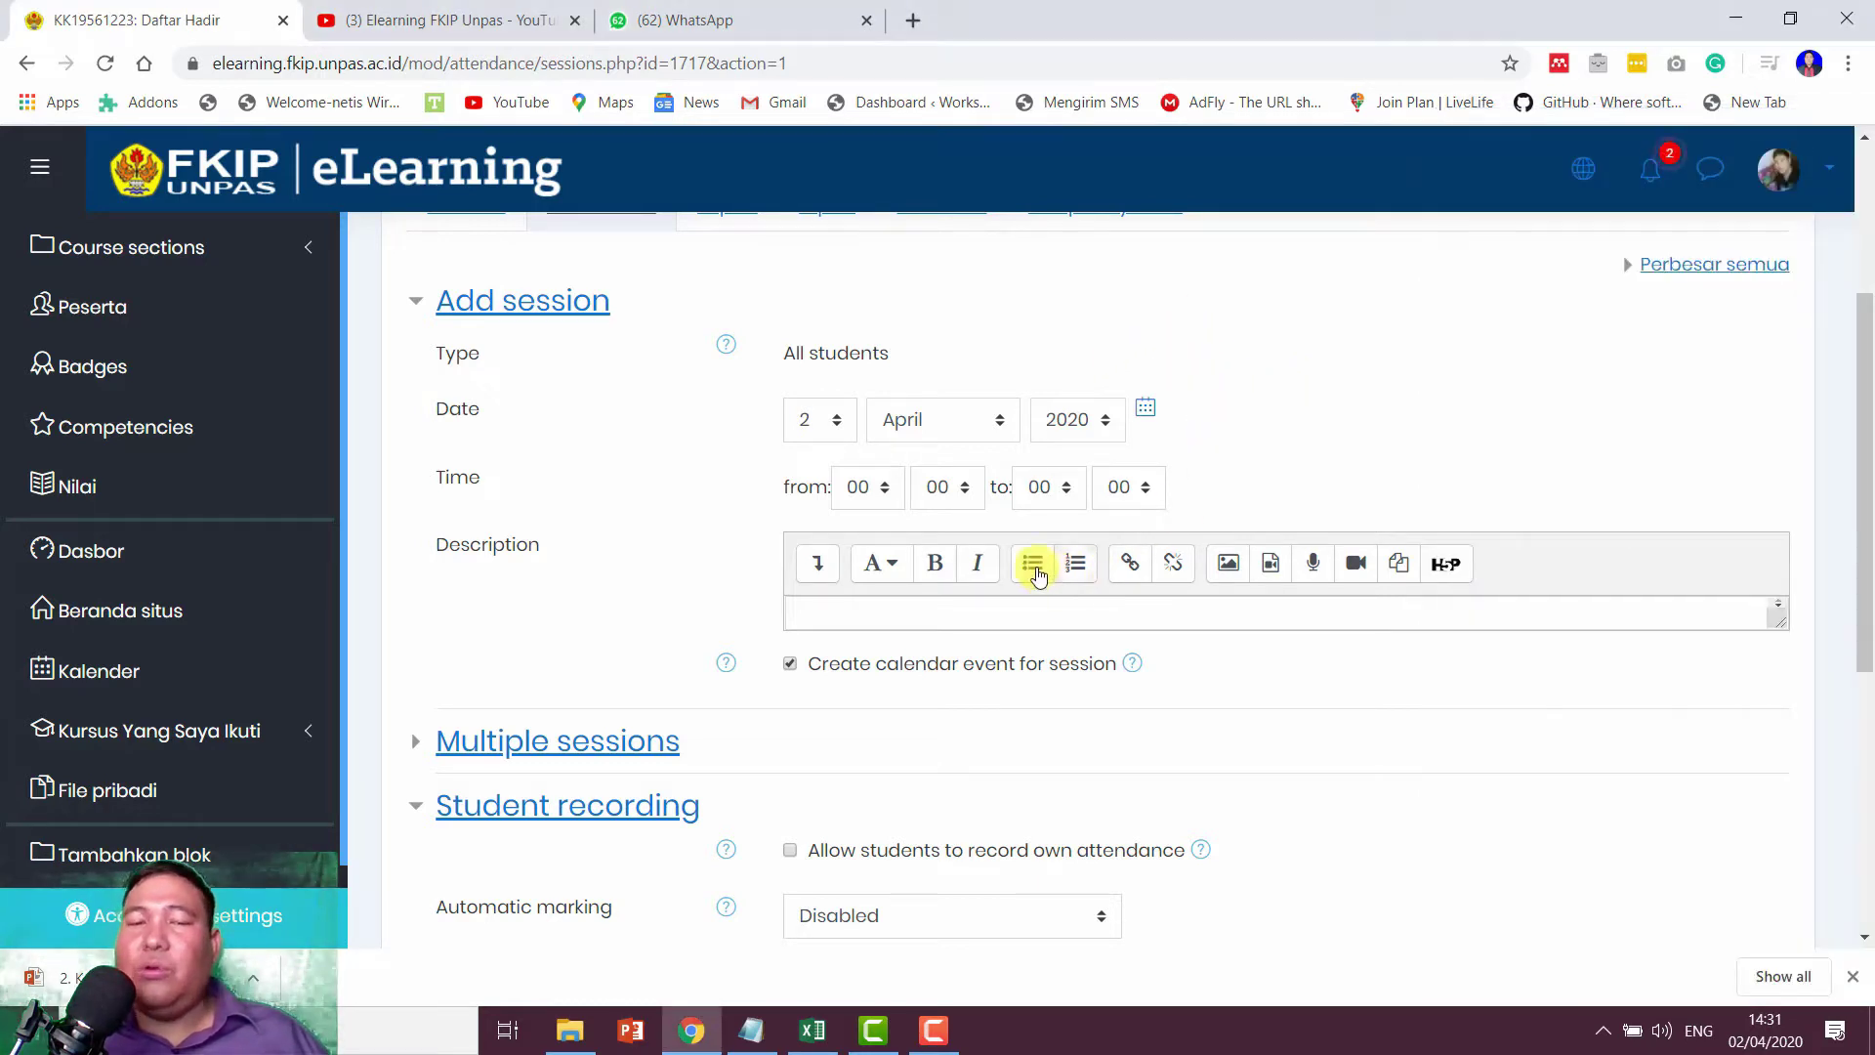
pyautogui.click(810, 429)
pyautogui.click(809, 430)
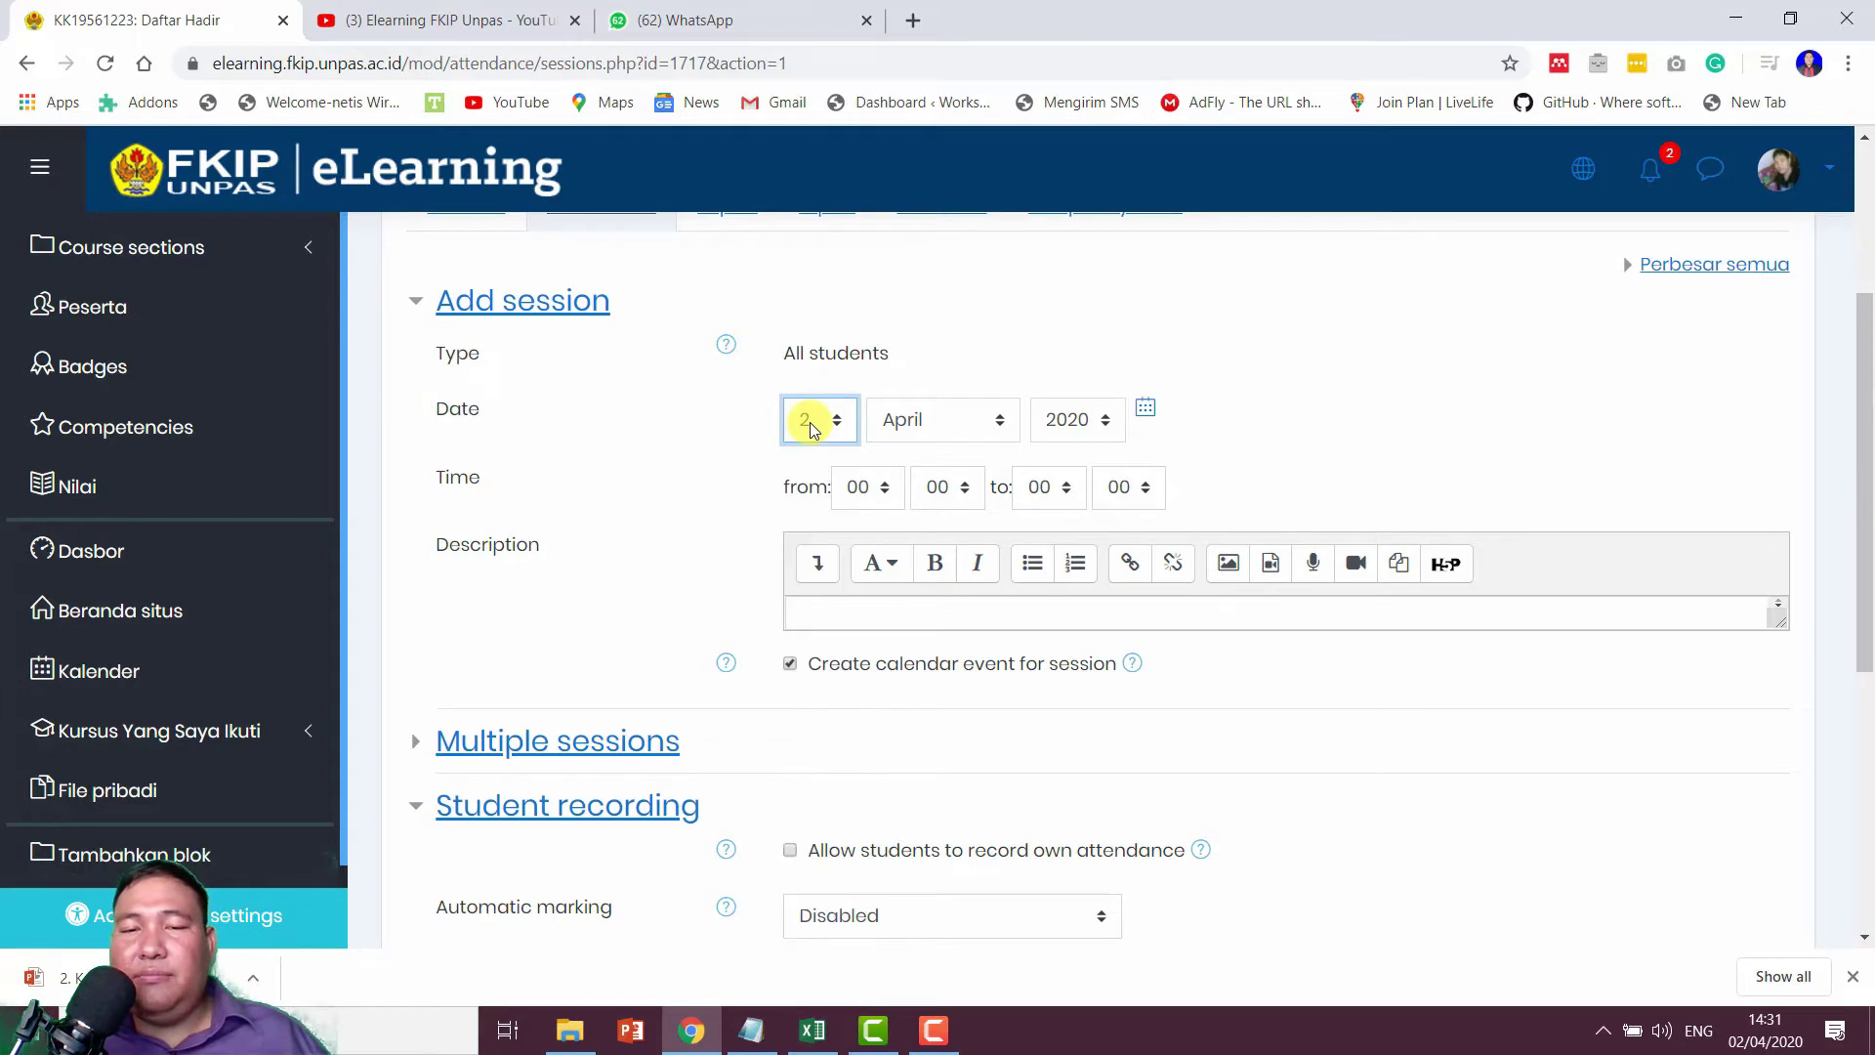
# Step: Set the session start time to 15:30
pyautogui.click(872, 495)
pyautogui.moveTo(892, 556); pyautogui.dragTo(894, 749)
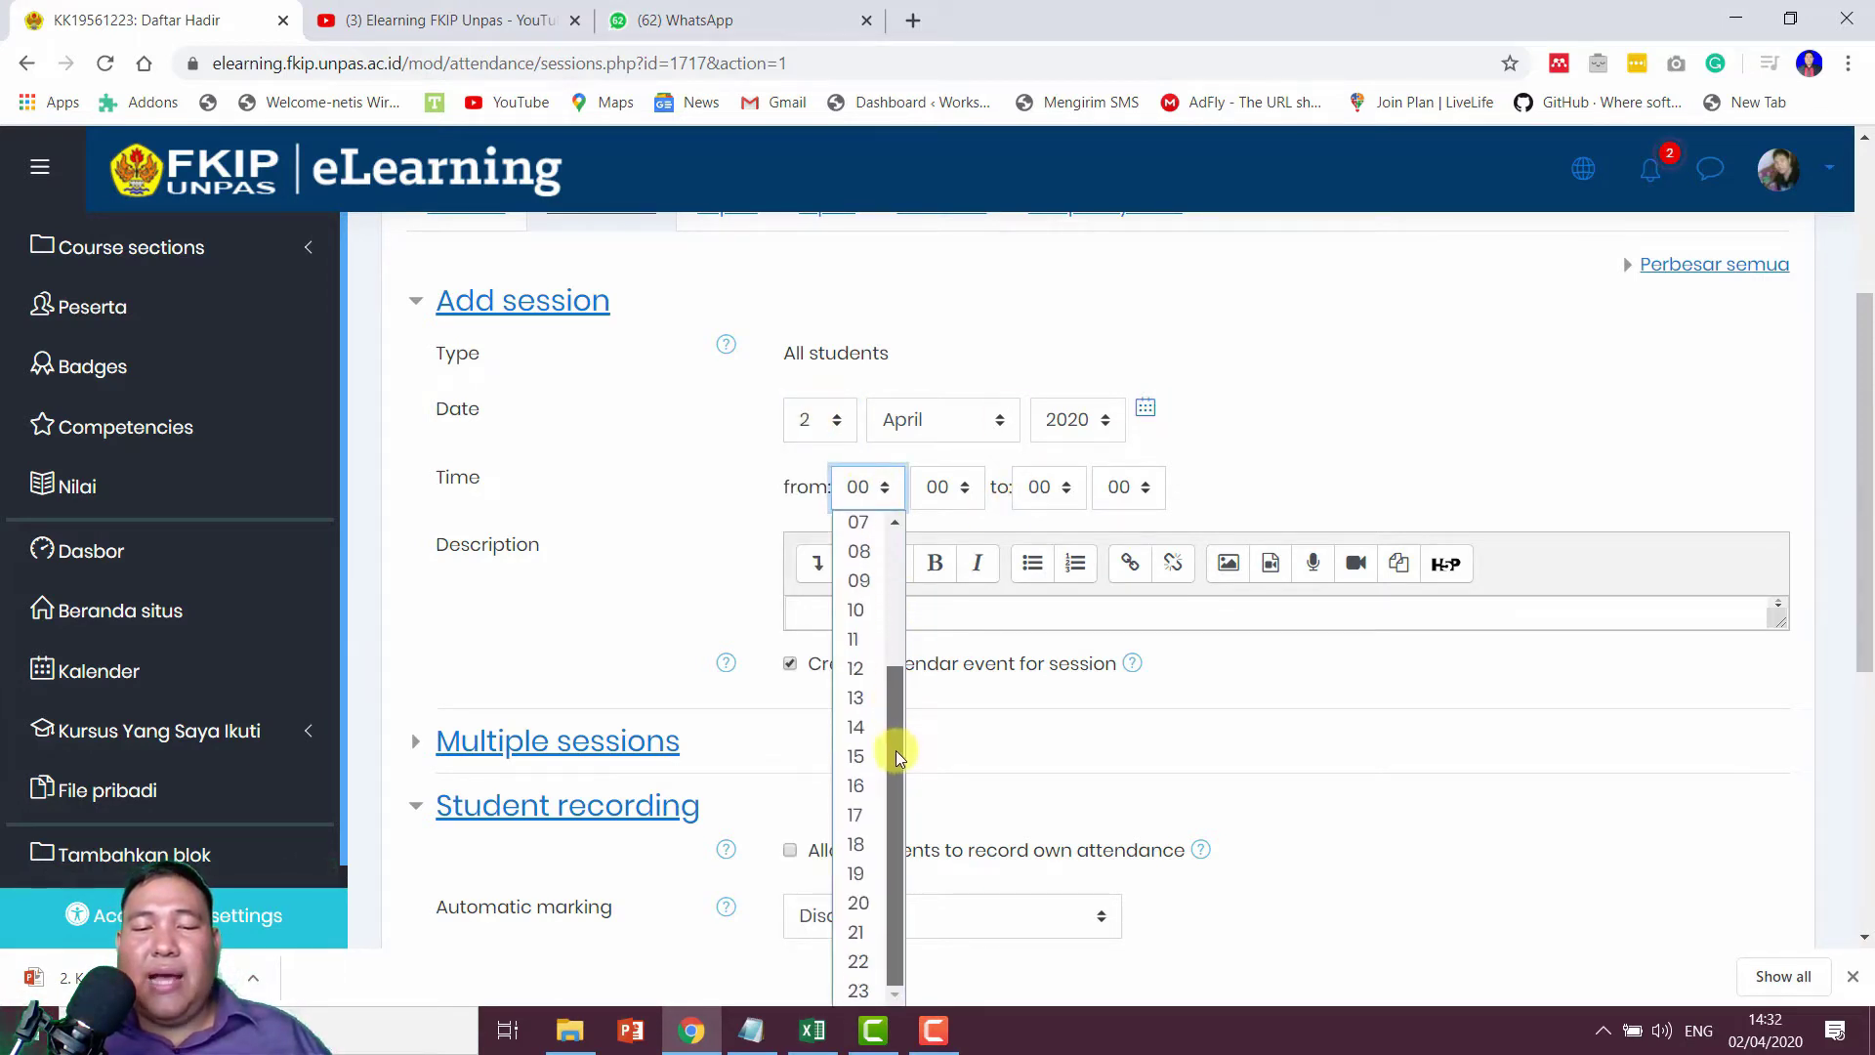
pyautogui.click(856, 726)
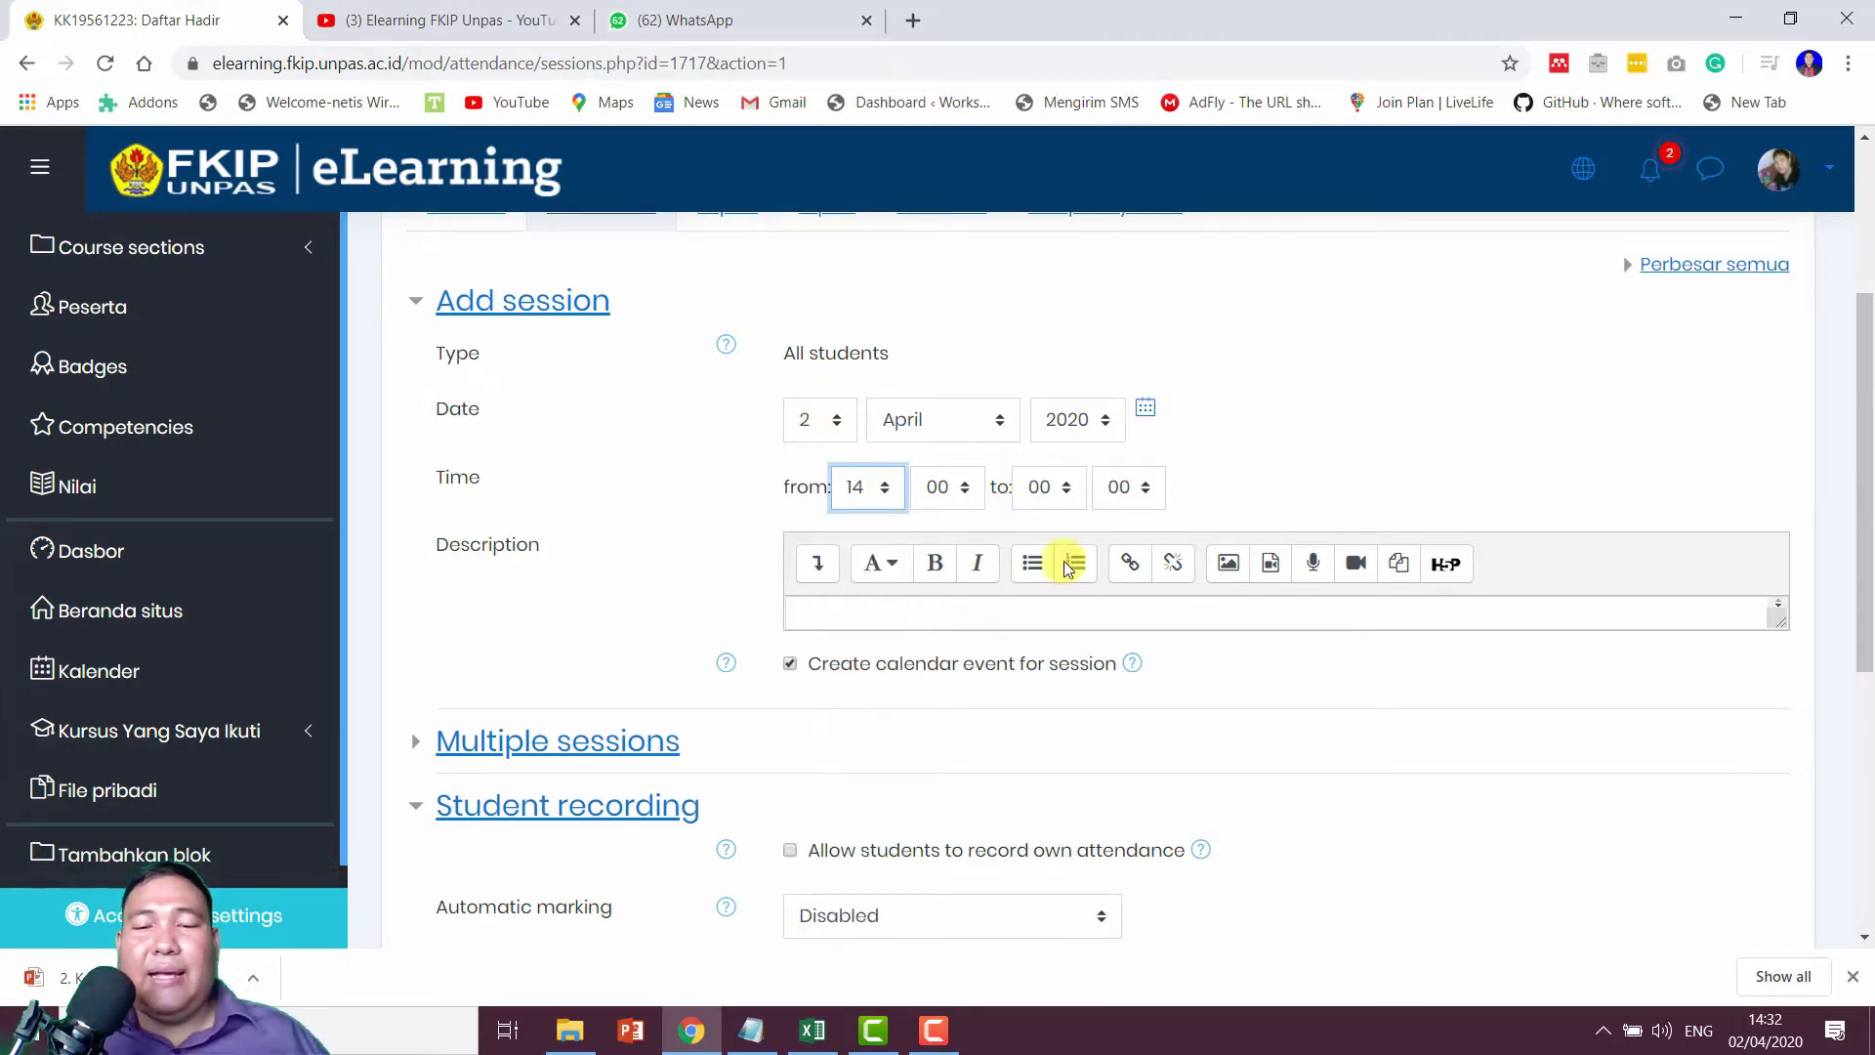
pyautogui.click(957, 493)
pyautogui.scroll(-5, 976, 493)
pyautogui.scroll(8, 1001, 493)
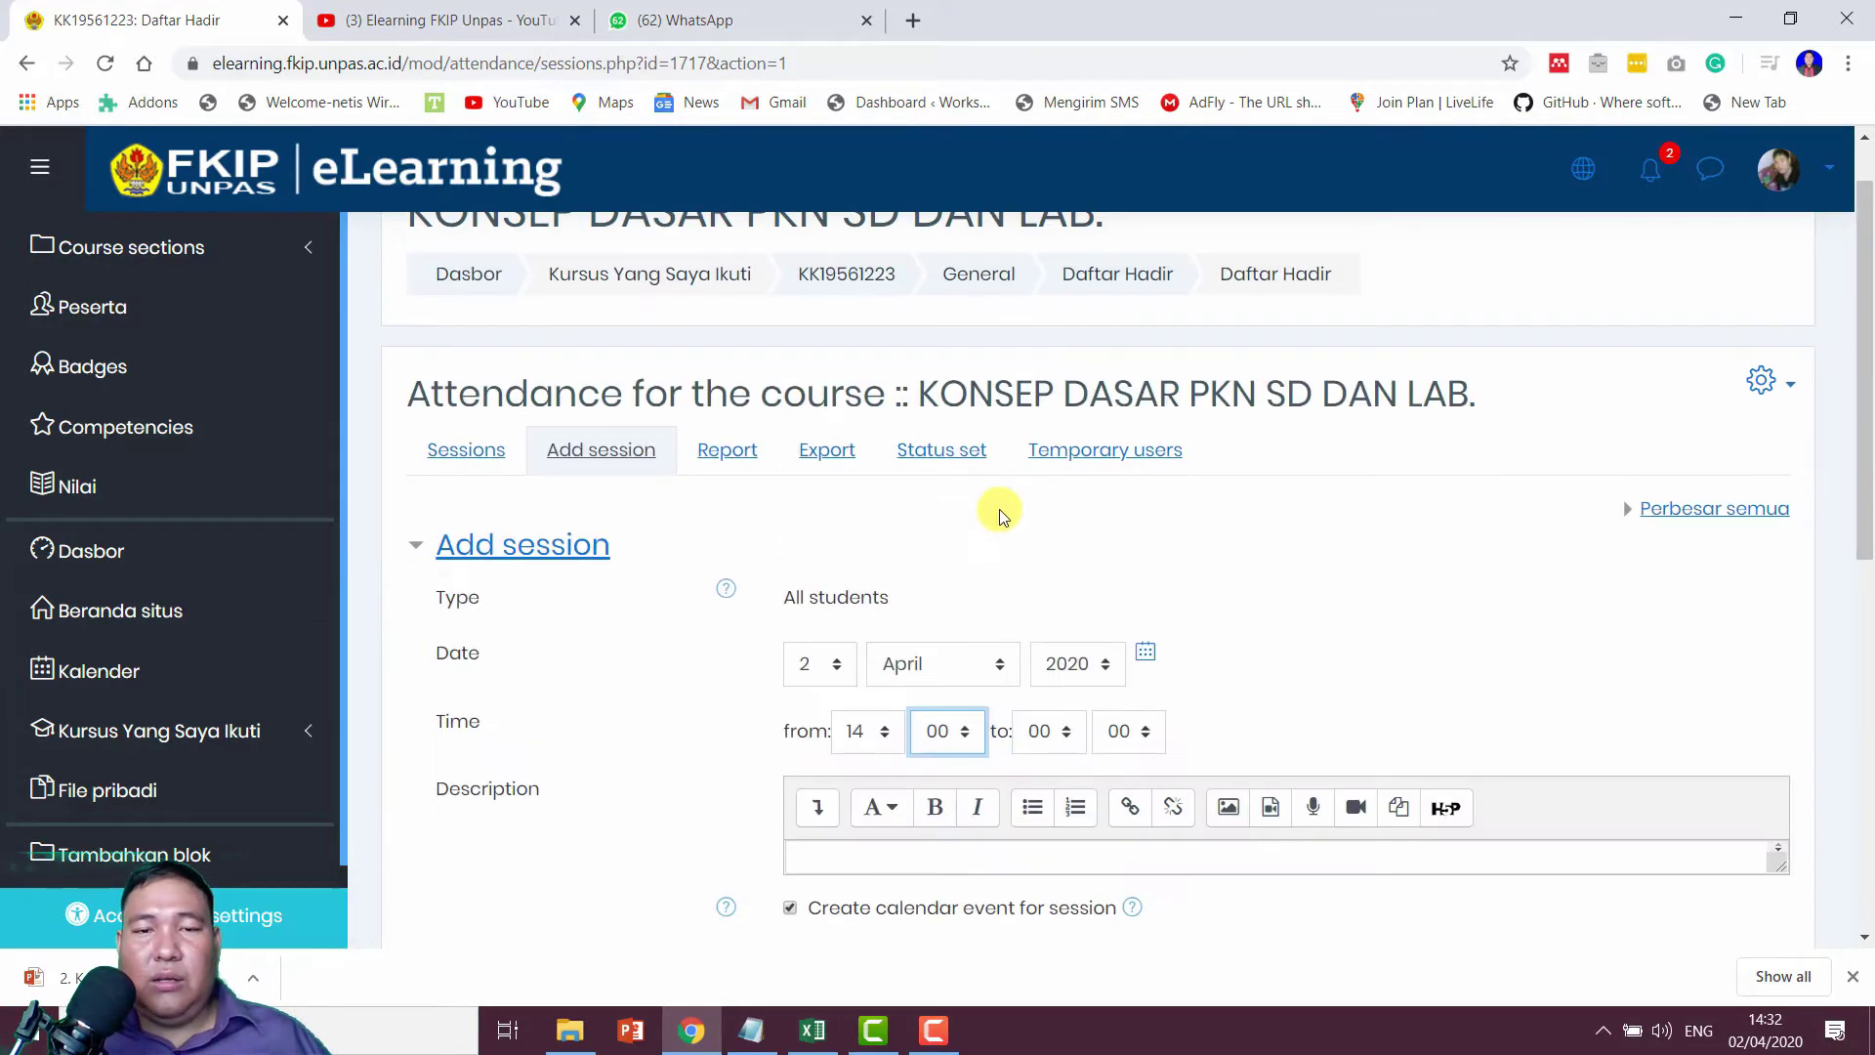
pyautogui.click(939, 713)
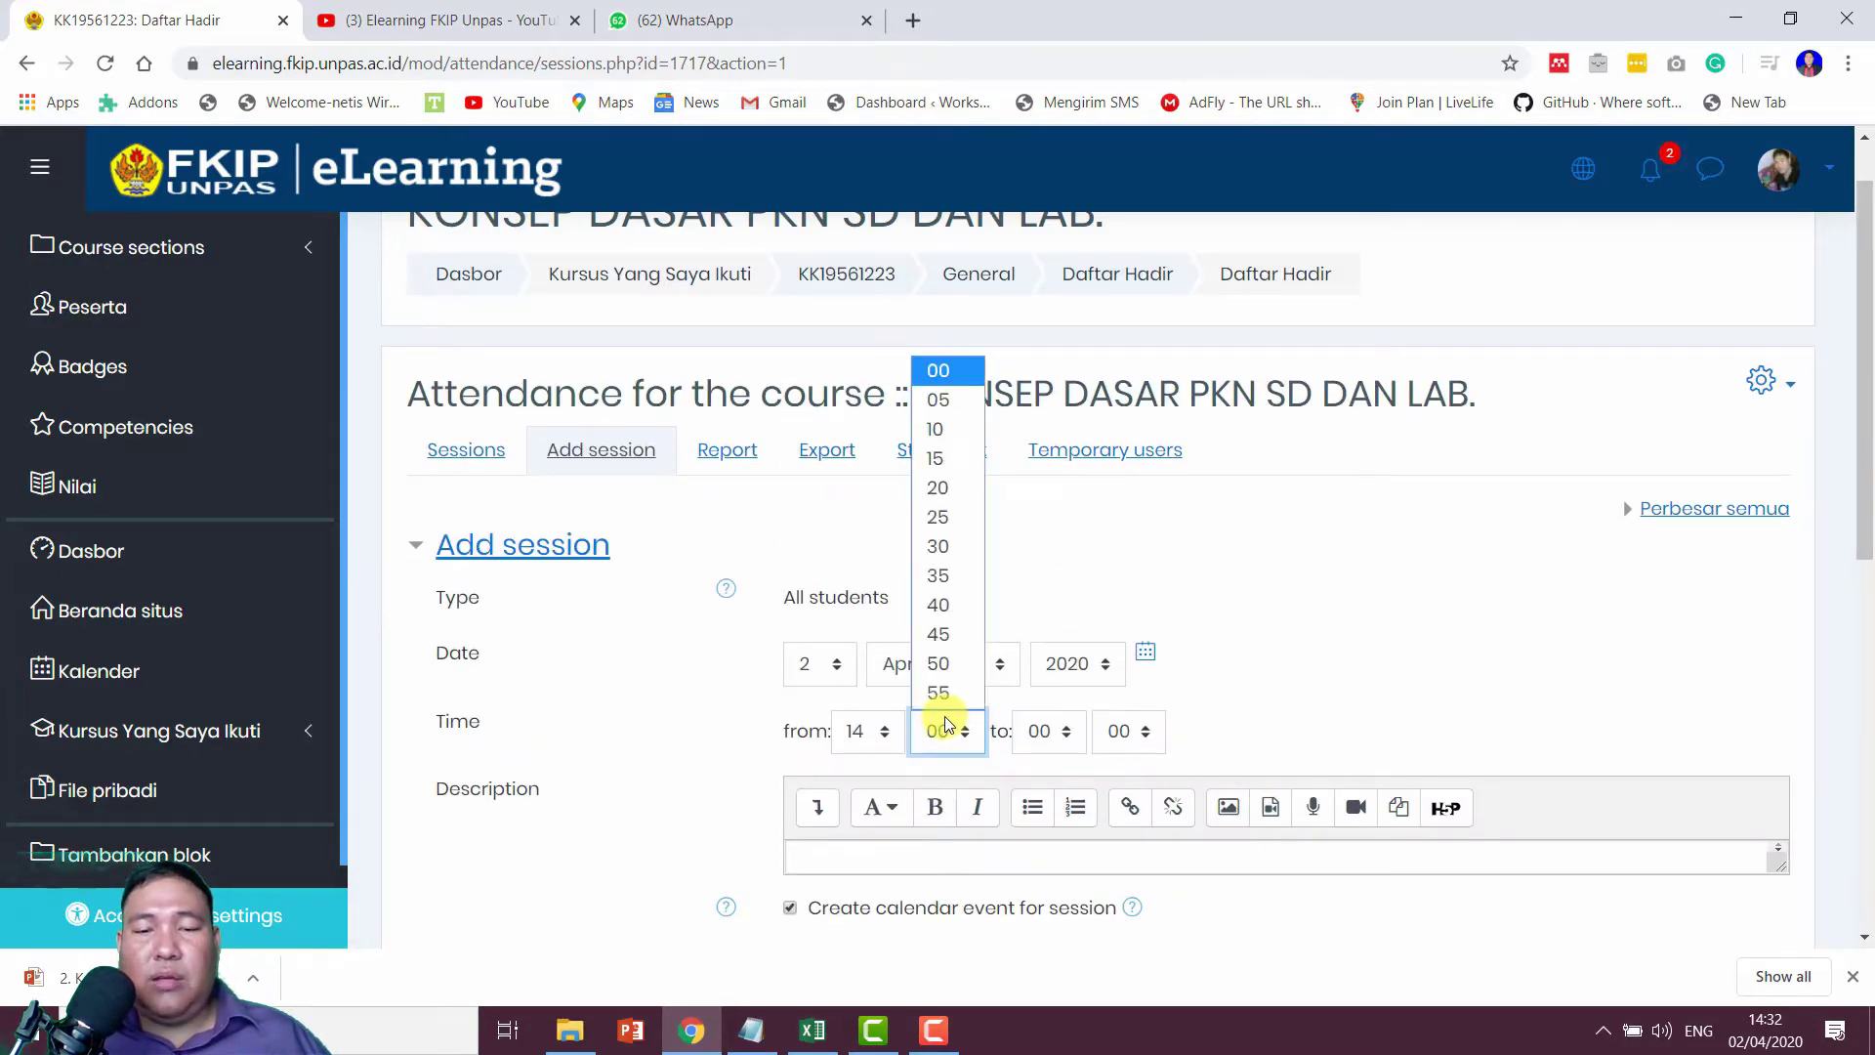
pyautogui.click(952, 549)
pyautogui.click(875, 736)
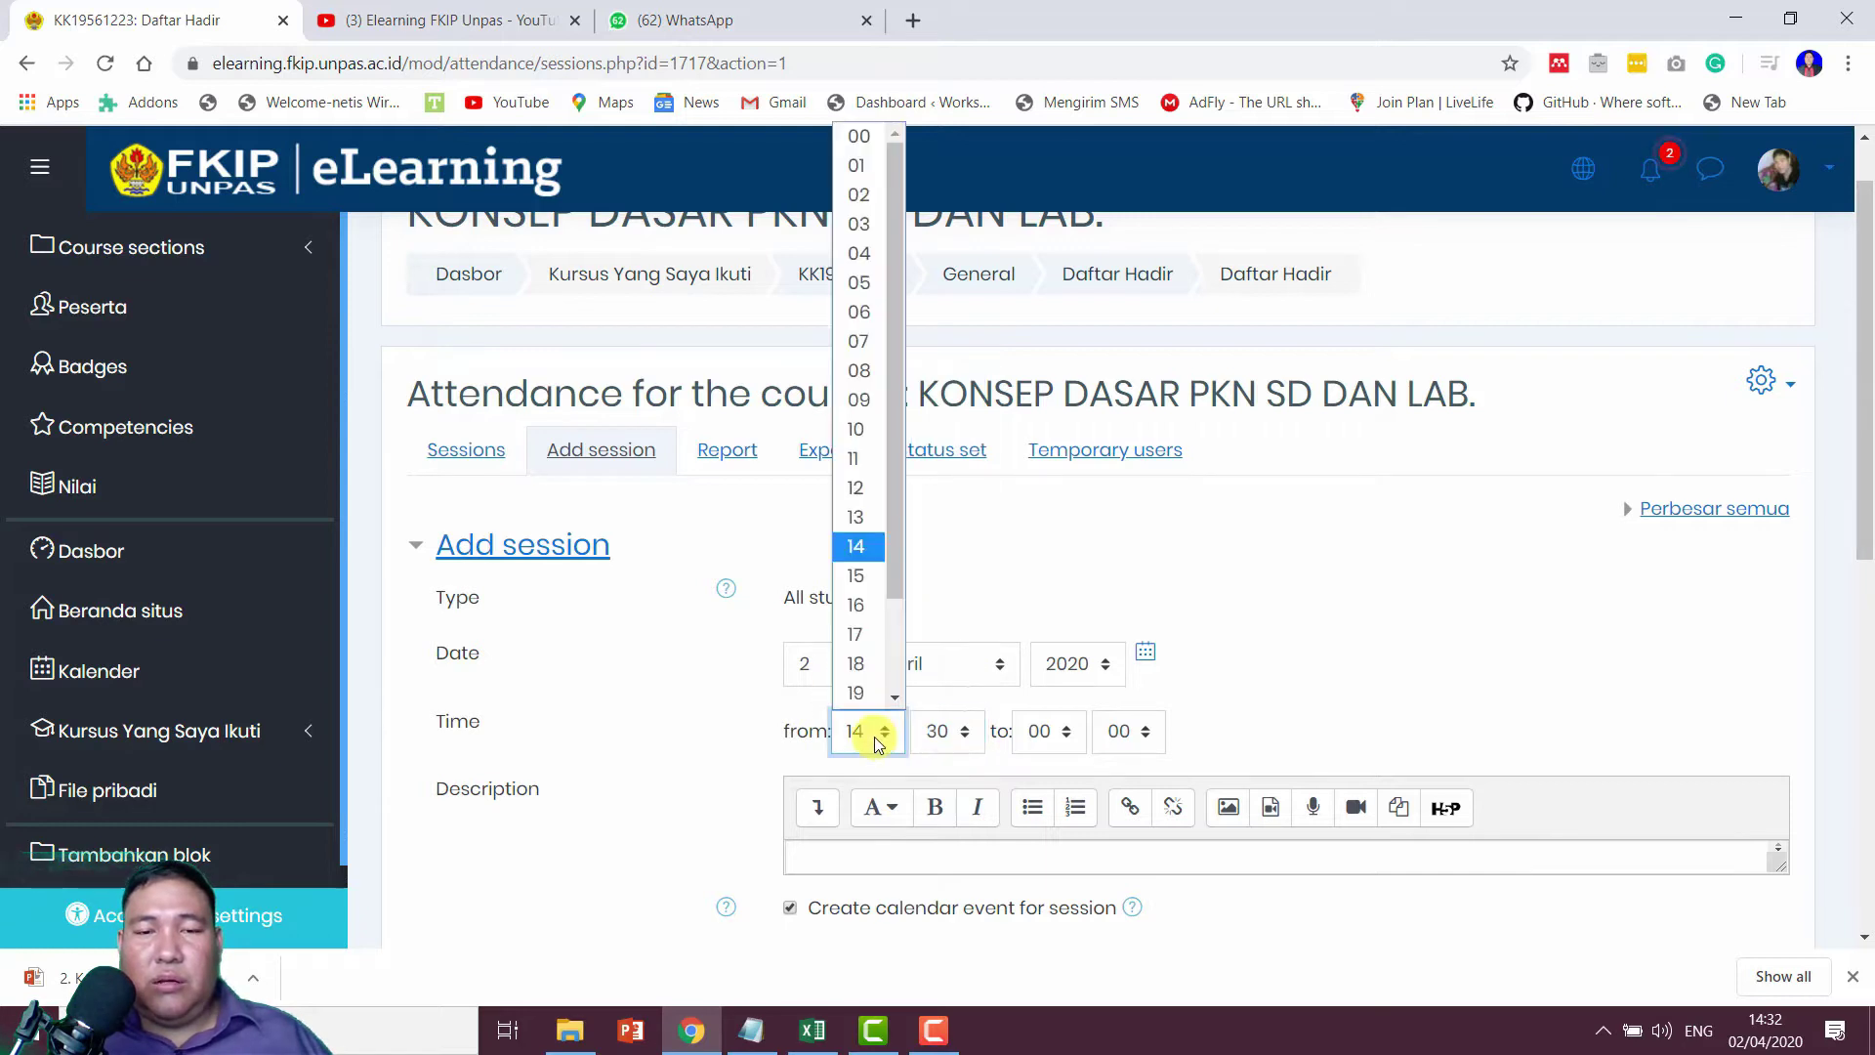
pyautogui.click(857, 517)
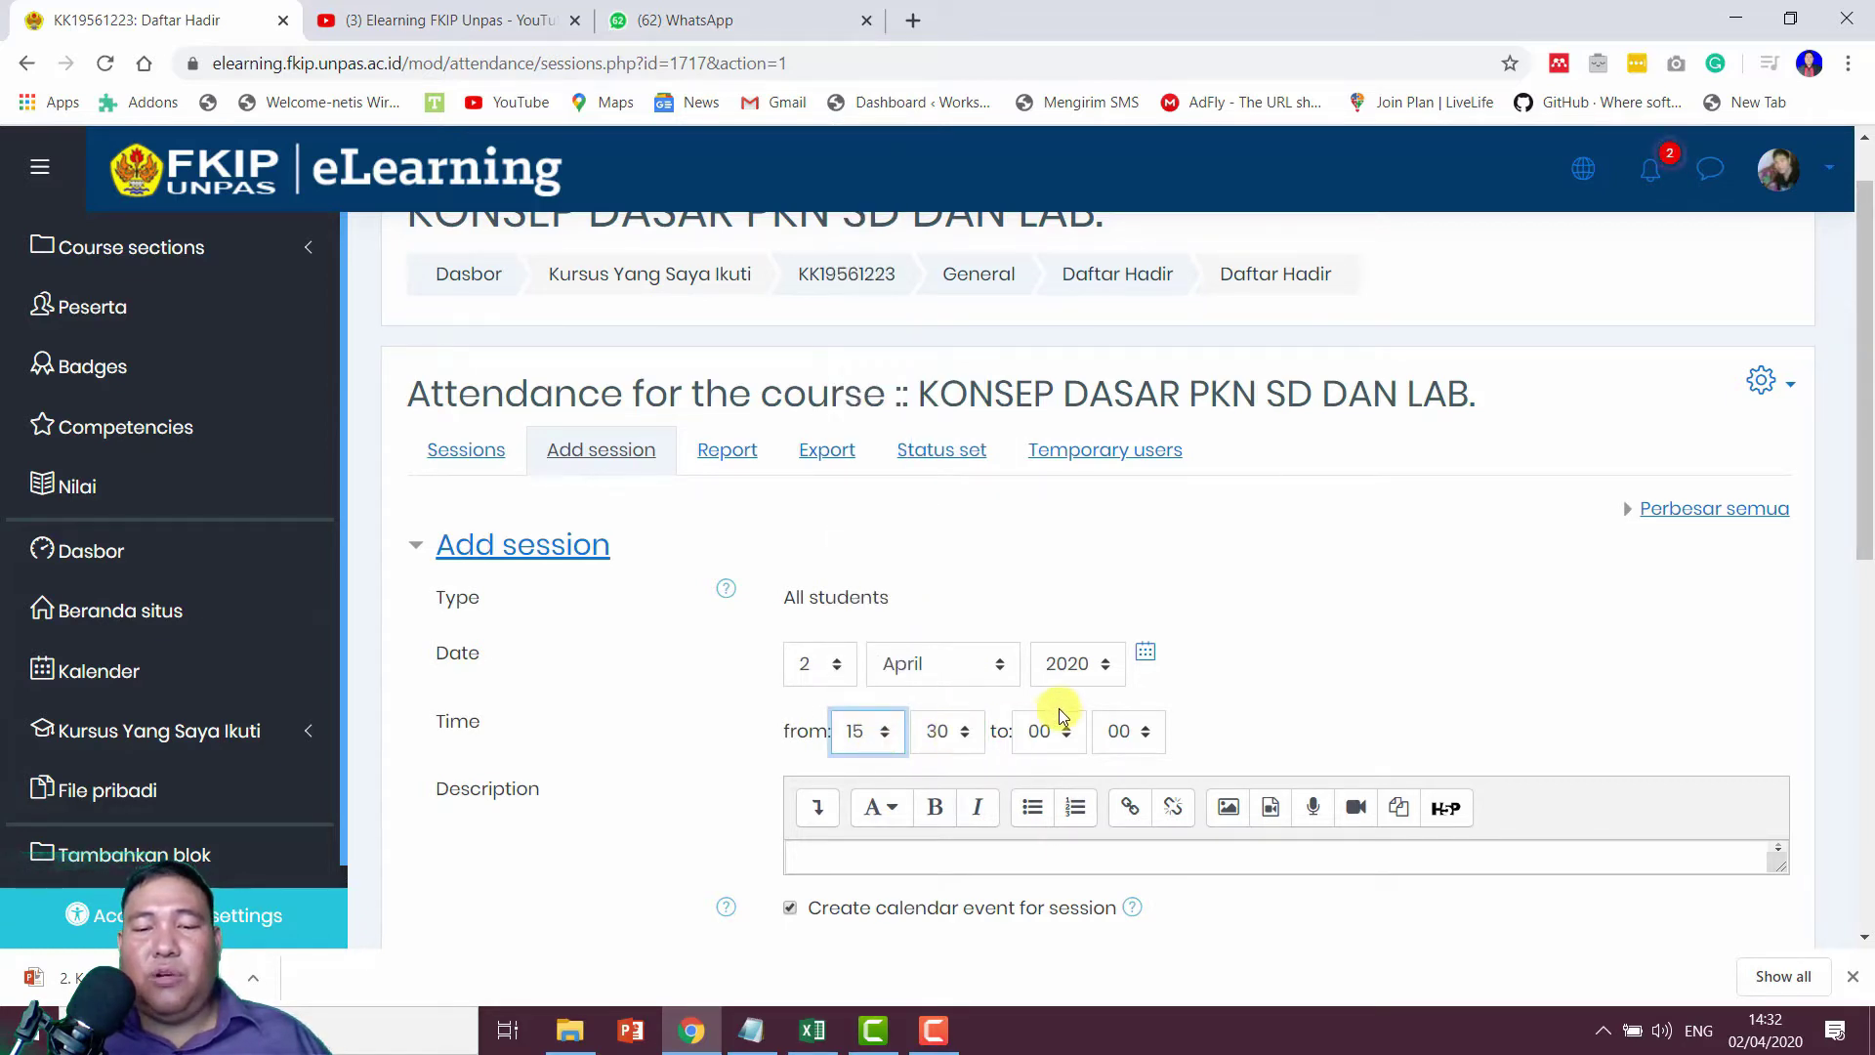
pyautogui.scroll(-1, 1061, 707)
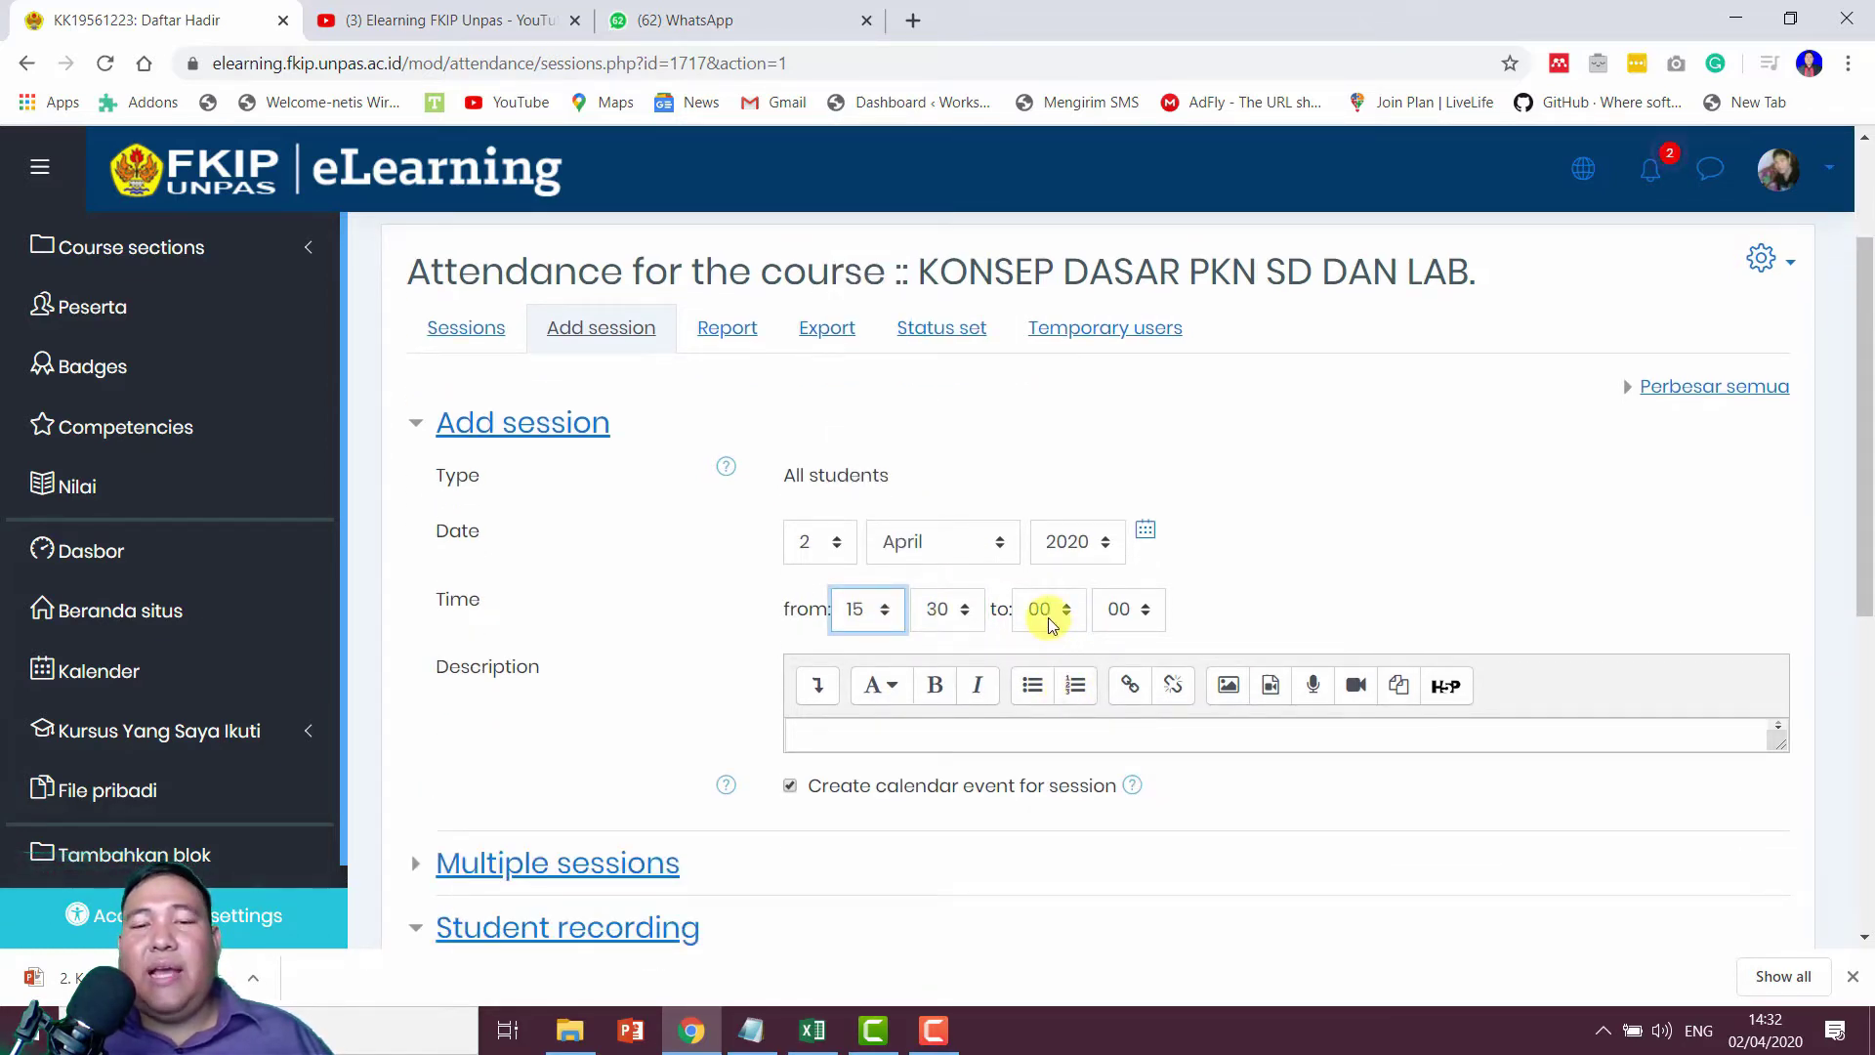
pyautogui.scroll(-1, 1047, 617)
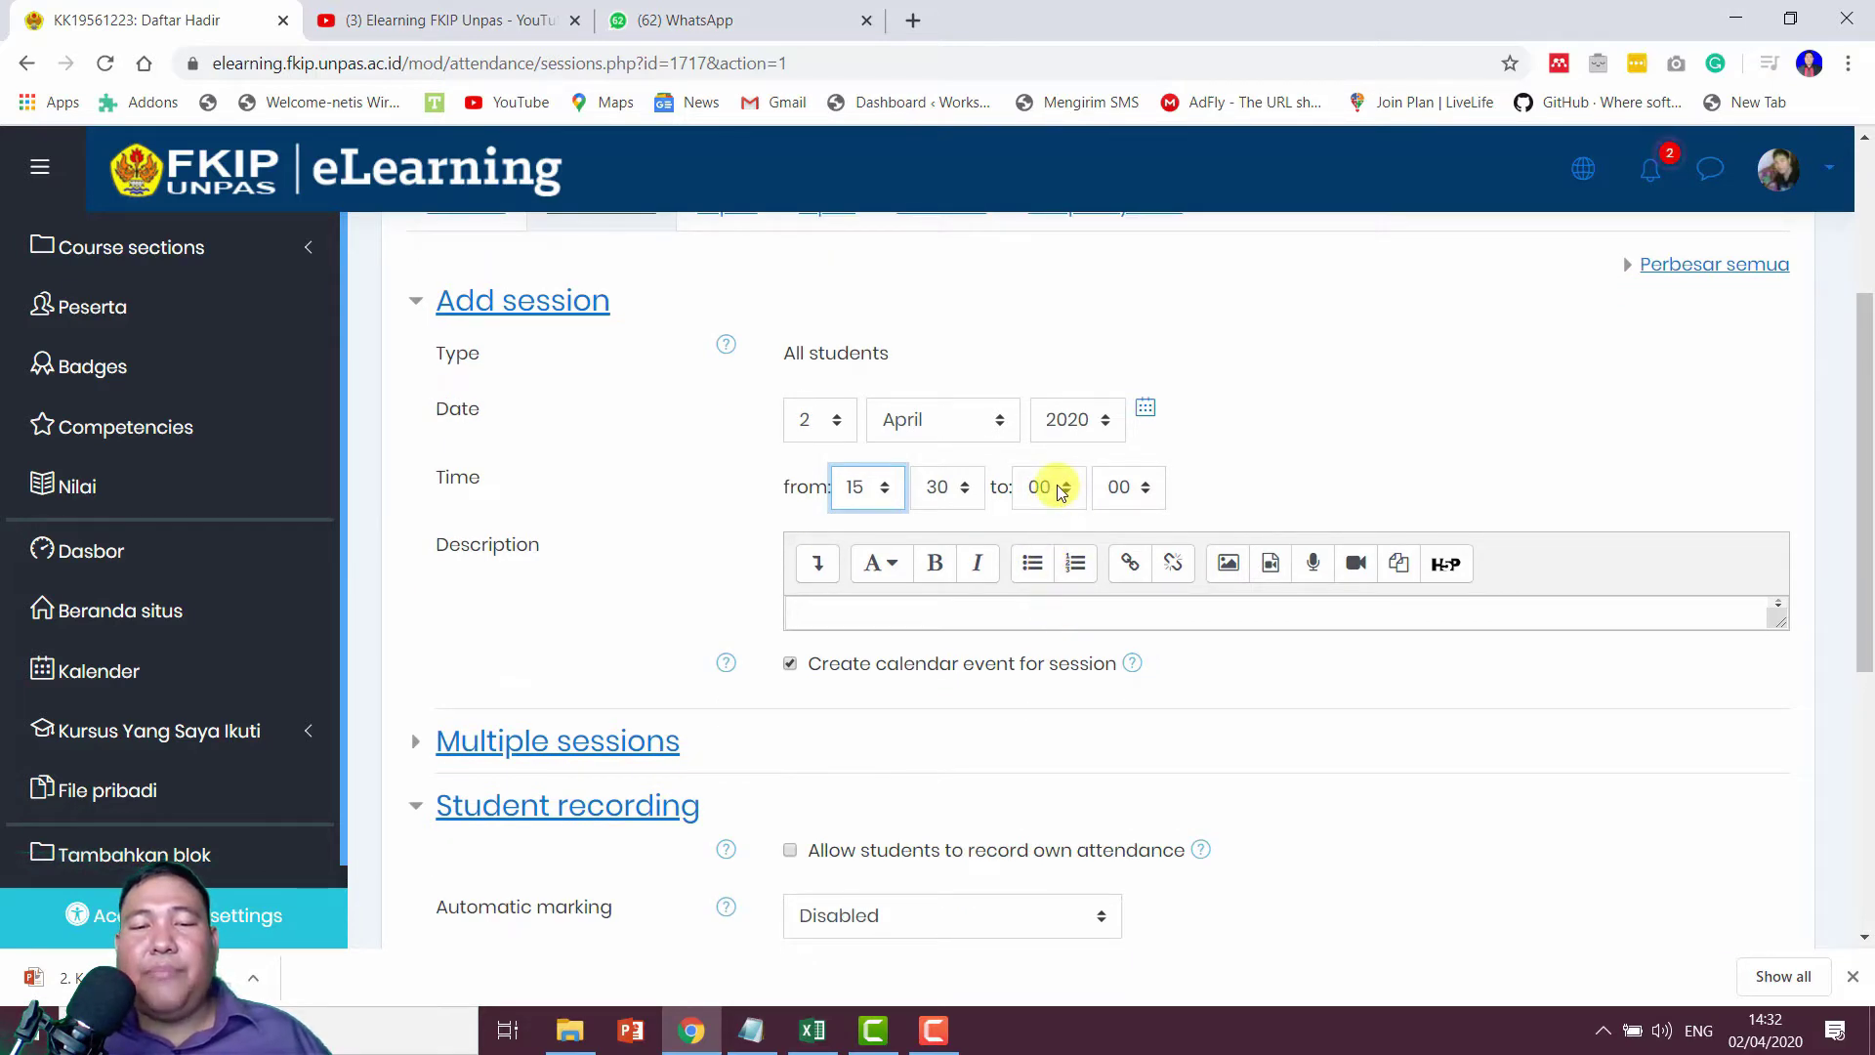
# Step: Set the session end time to 07:10
pyautogui.click(1061, 490)
pyautogui.moveTo(1074, 563); pyautogui.dragTo(1074, 623)
pyautogui.click(1037, 665)
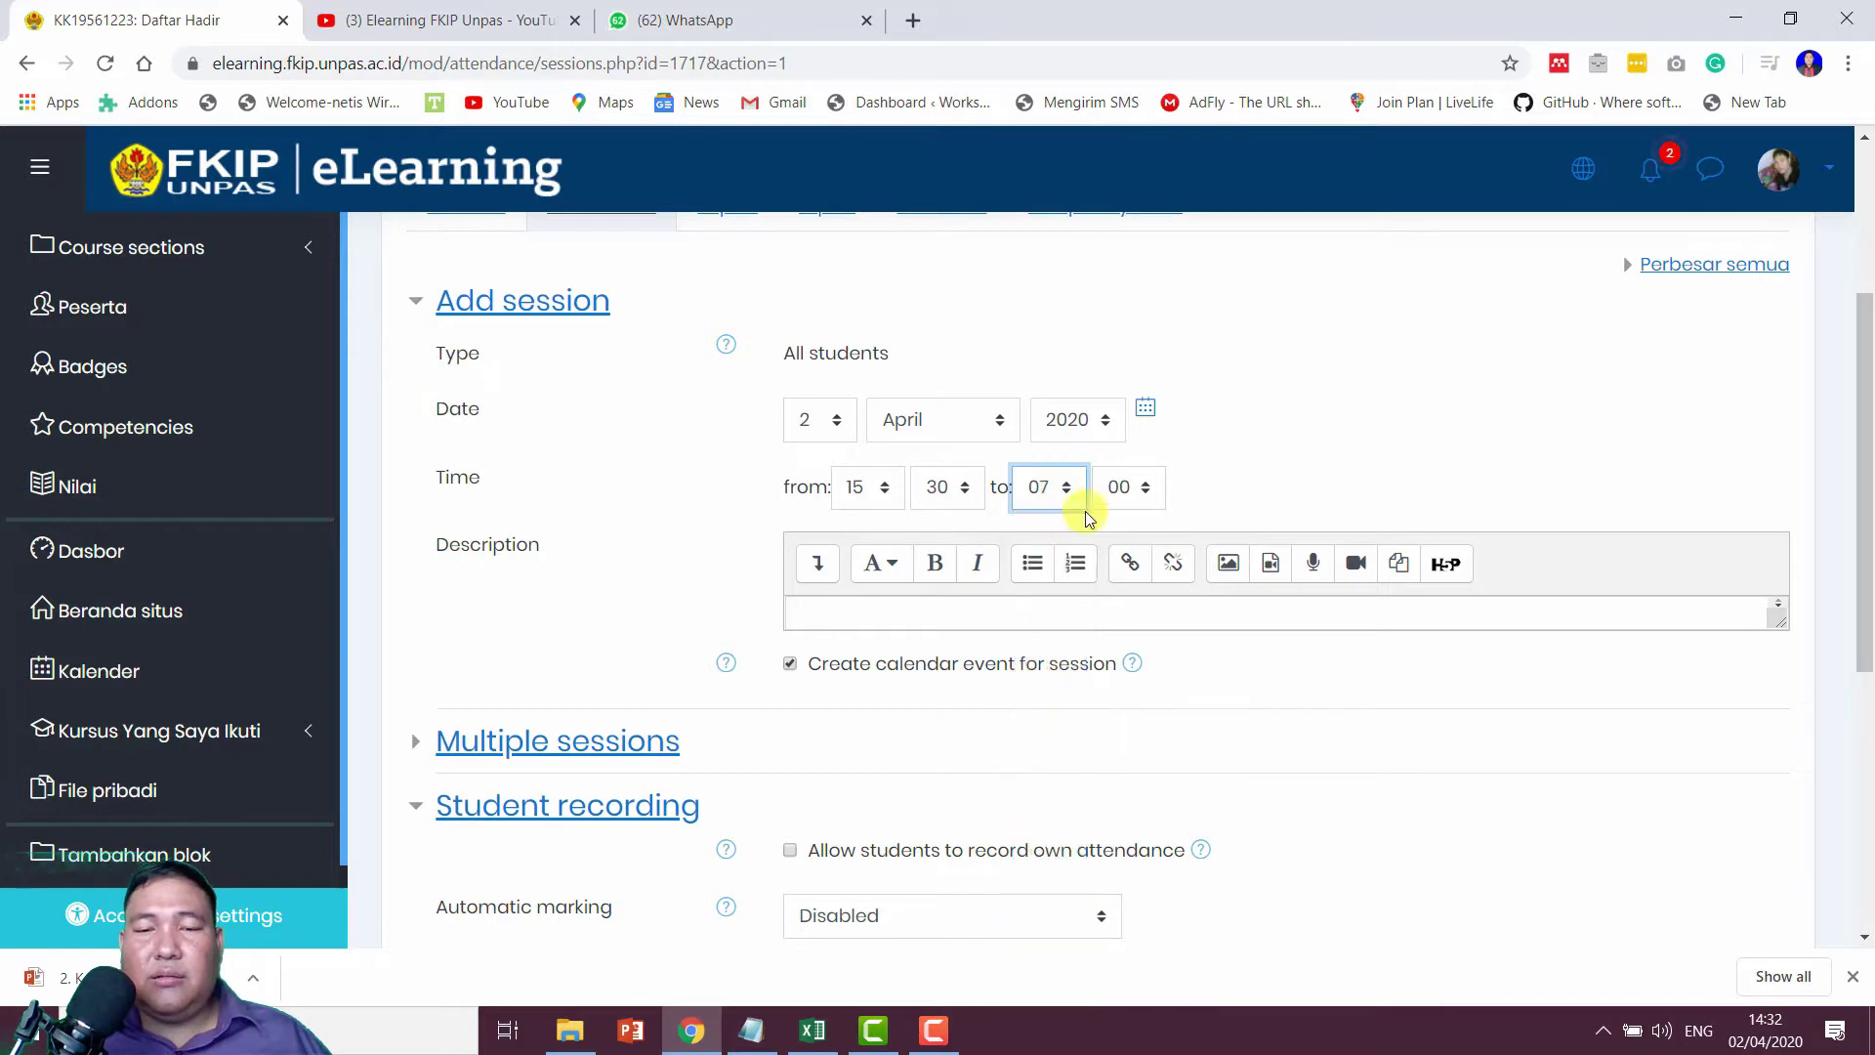
pyautogui.click(1114, 487)
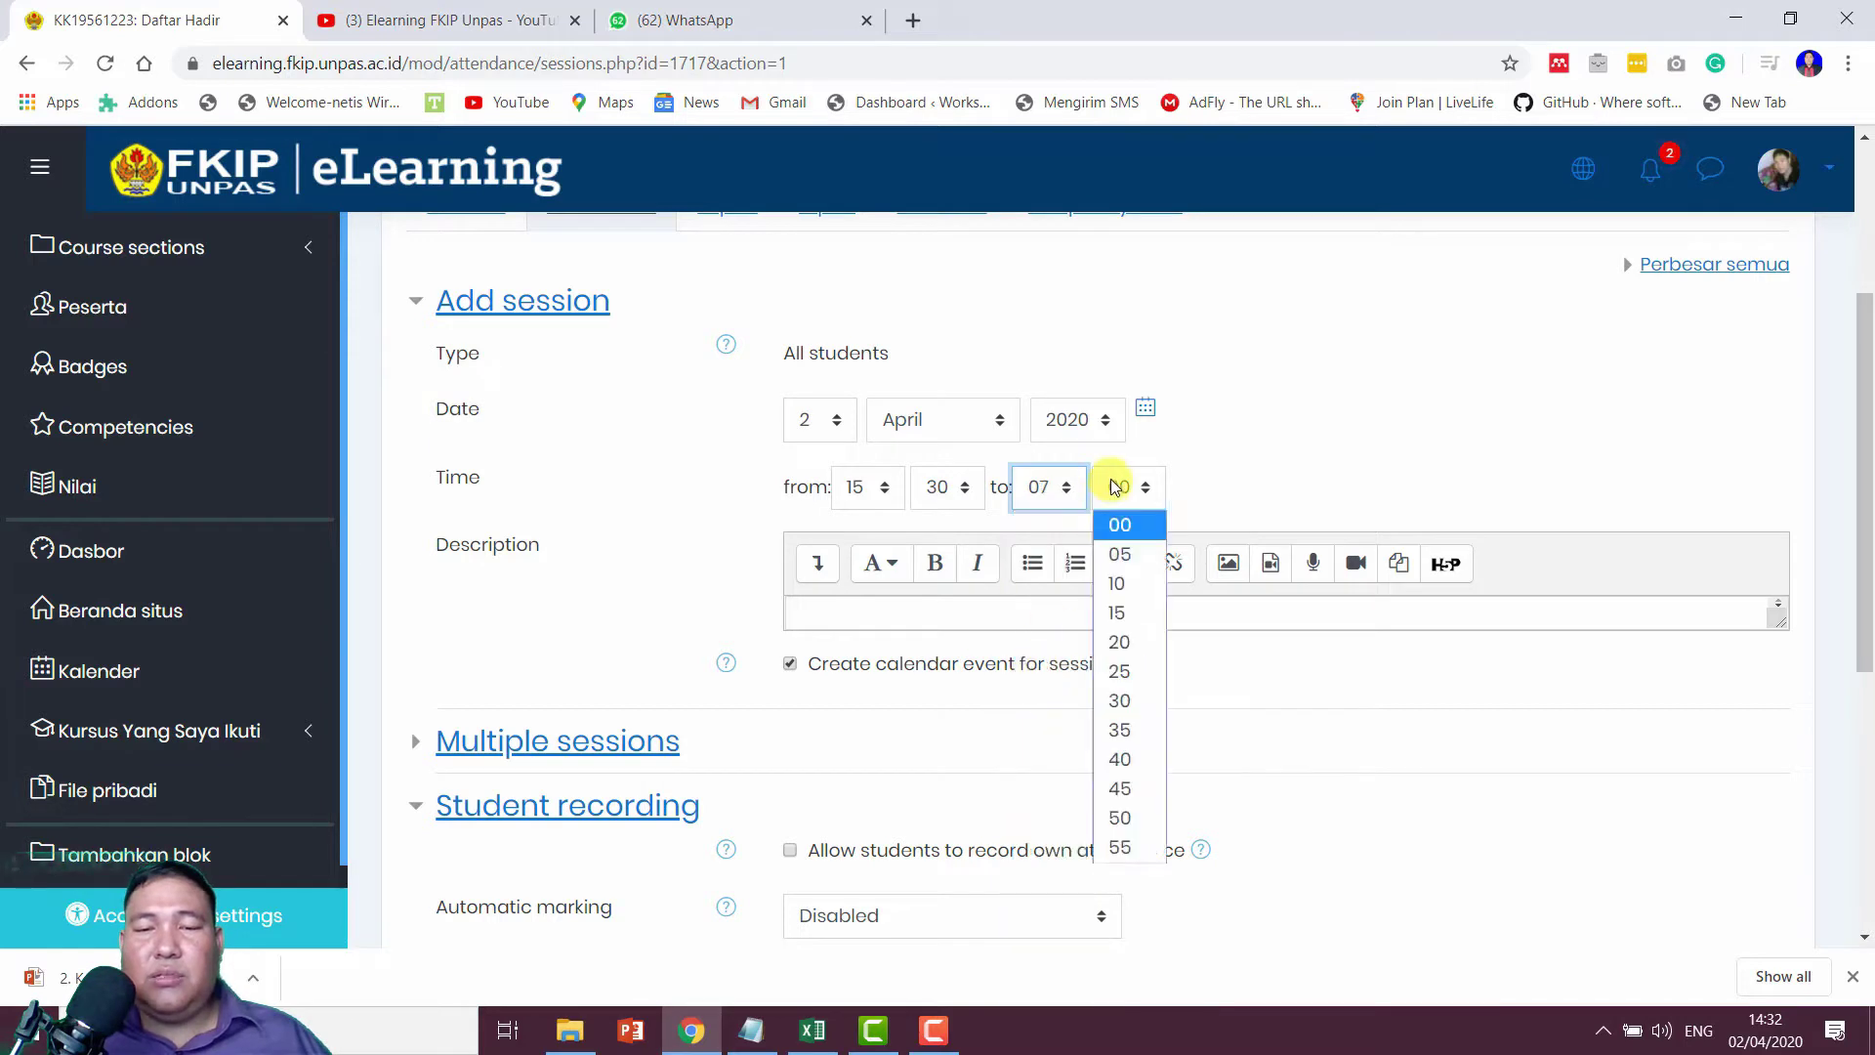
pyautogui.click(1125, 584)
# Step: Enter the session description 'Silahkan untuk mengisi daftar hadir!'
pyautogui.click(1130, 608)
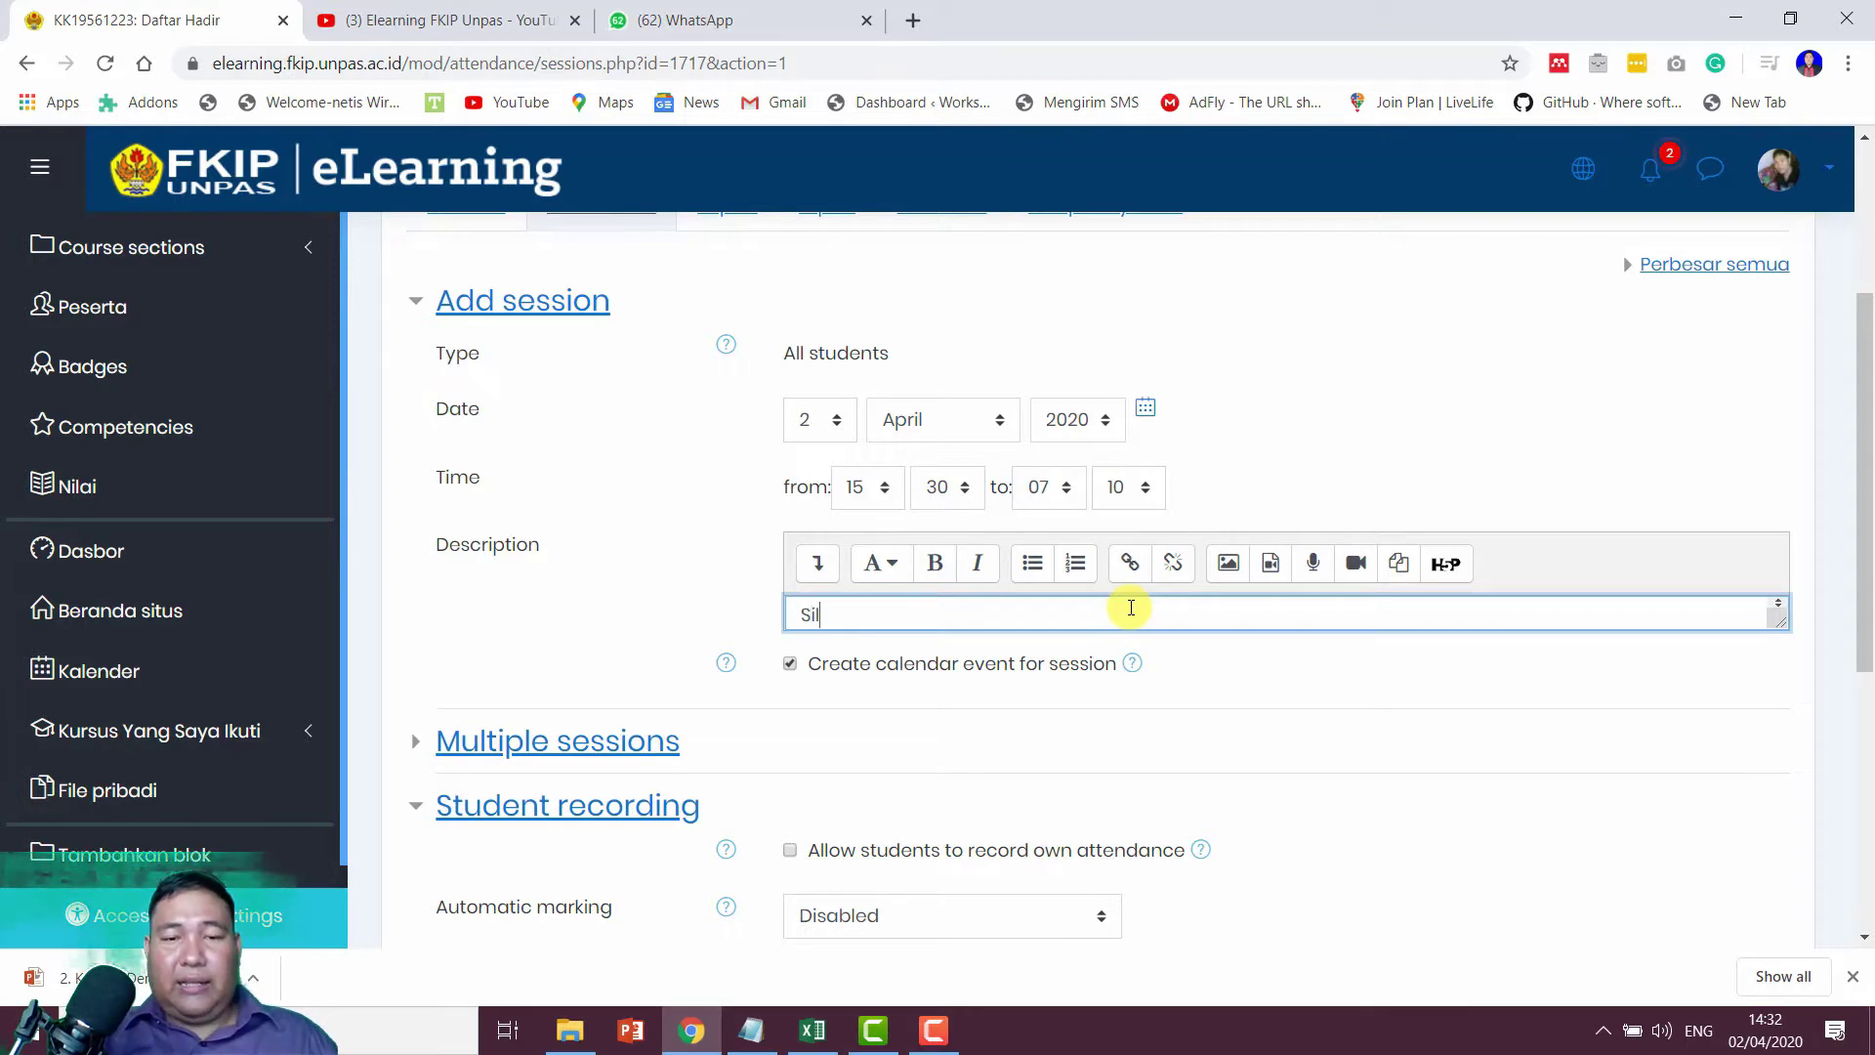
pyautogui.write('Silahkan untuk')
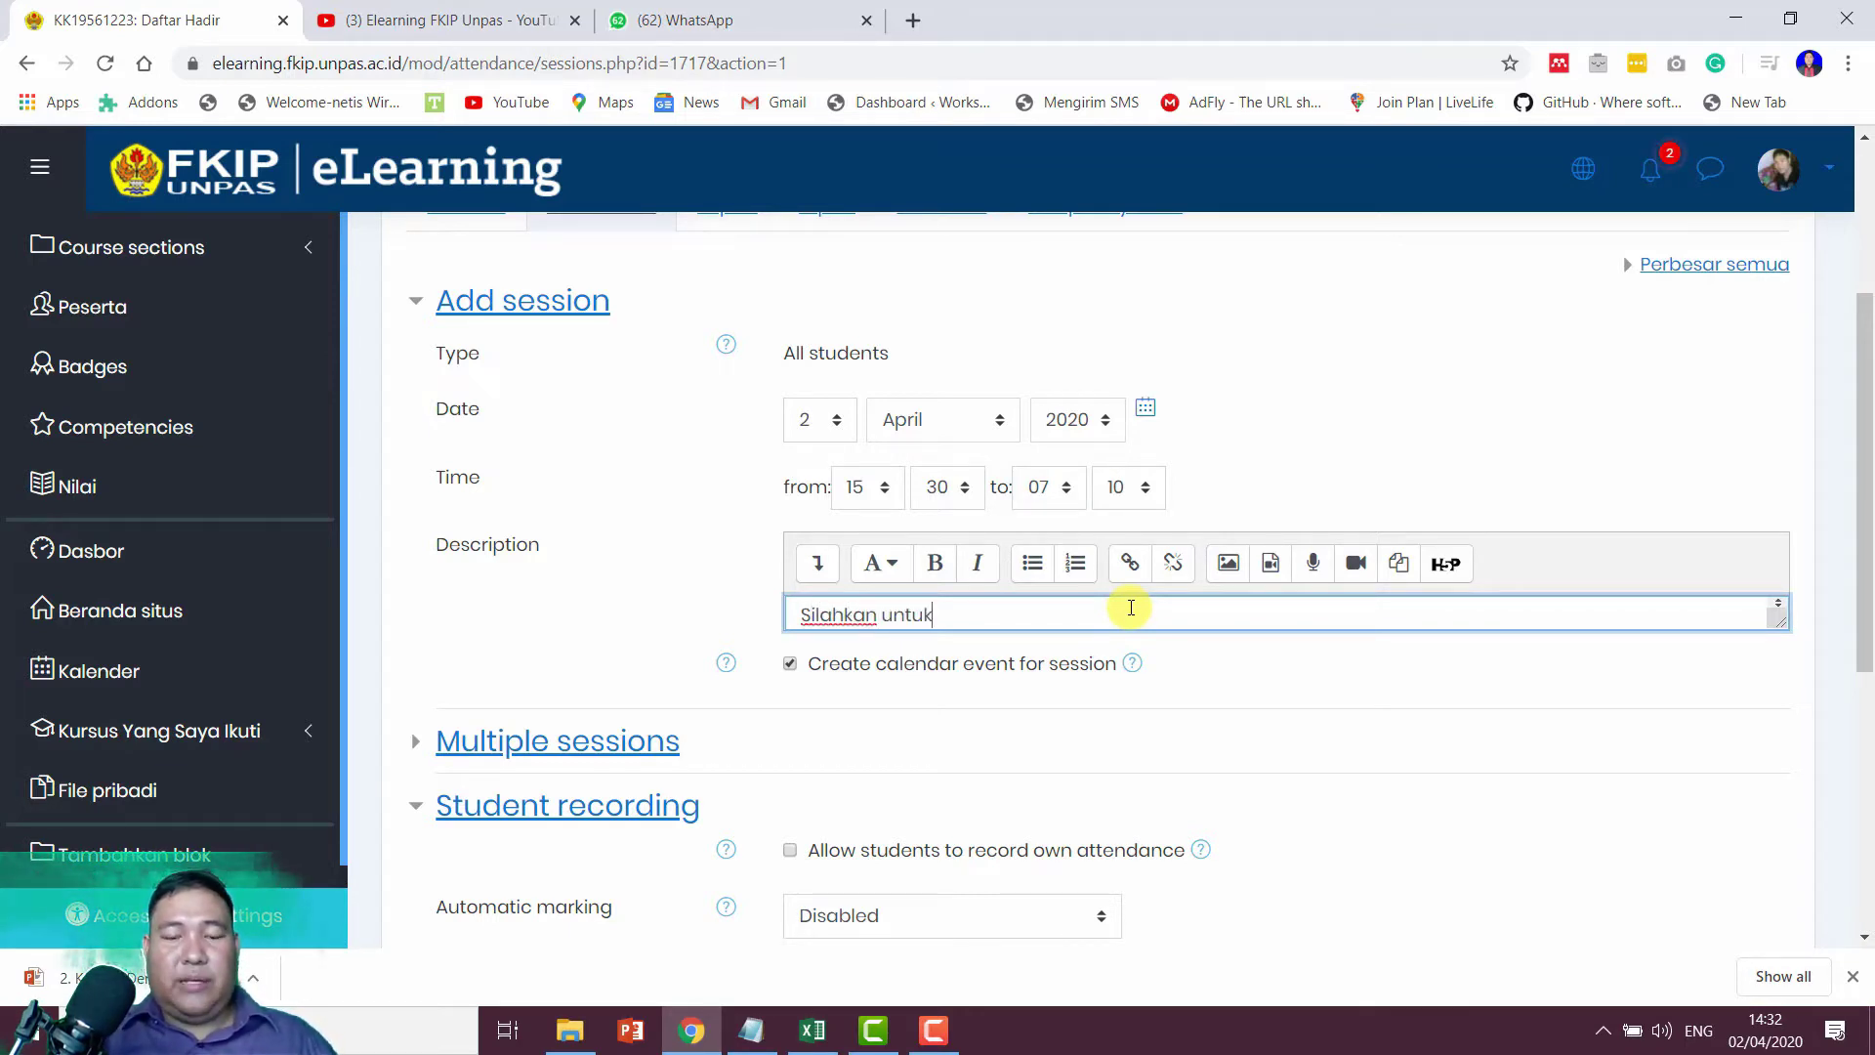
pyautogui.write(' mengisi da')
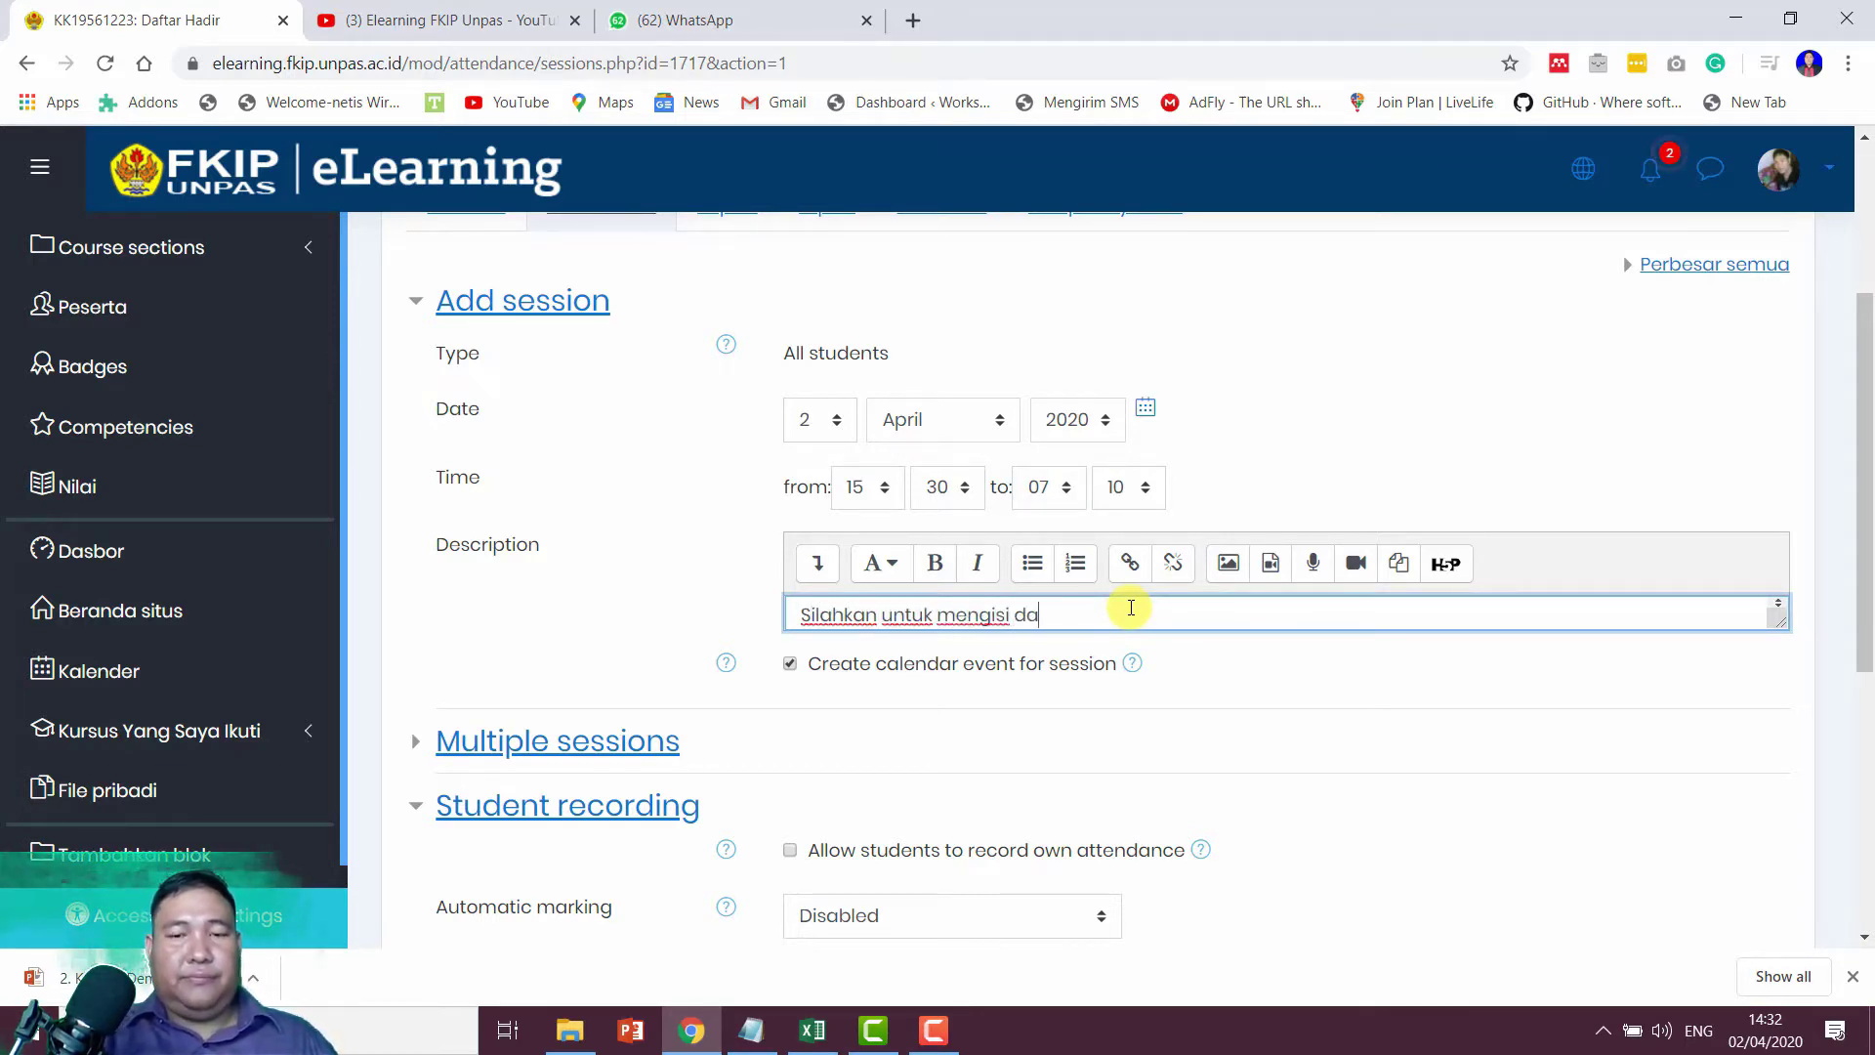
pyautogui.write('ftar hadir')
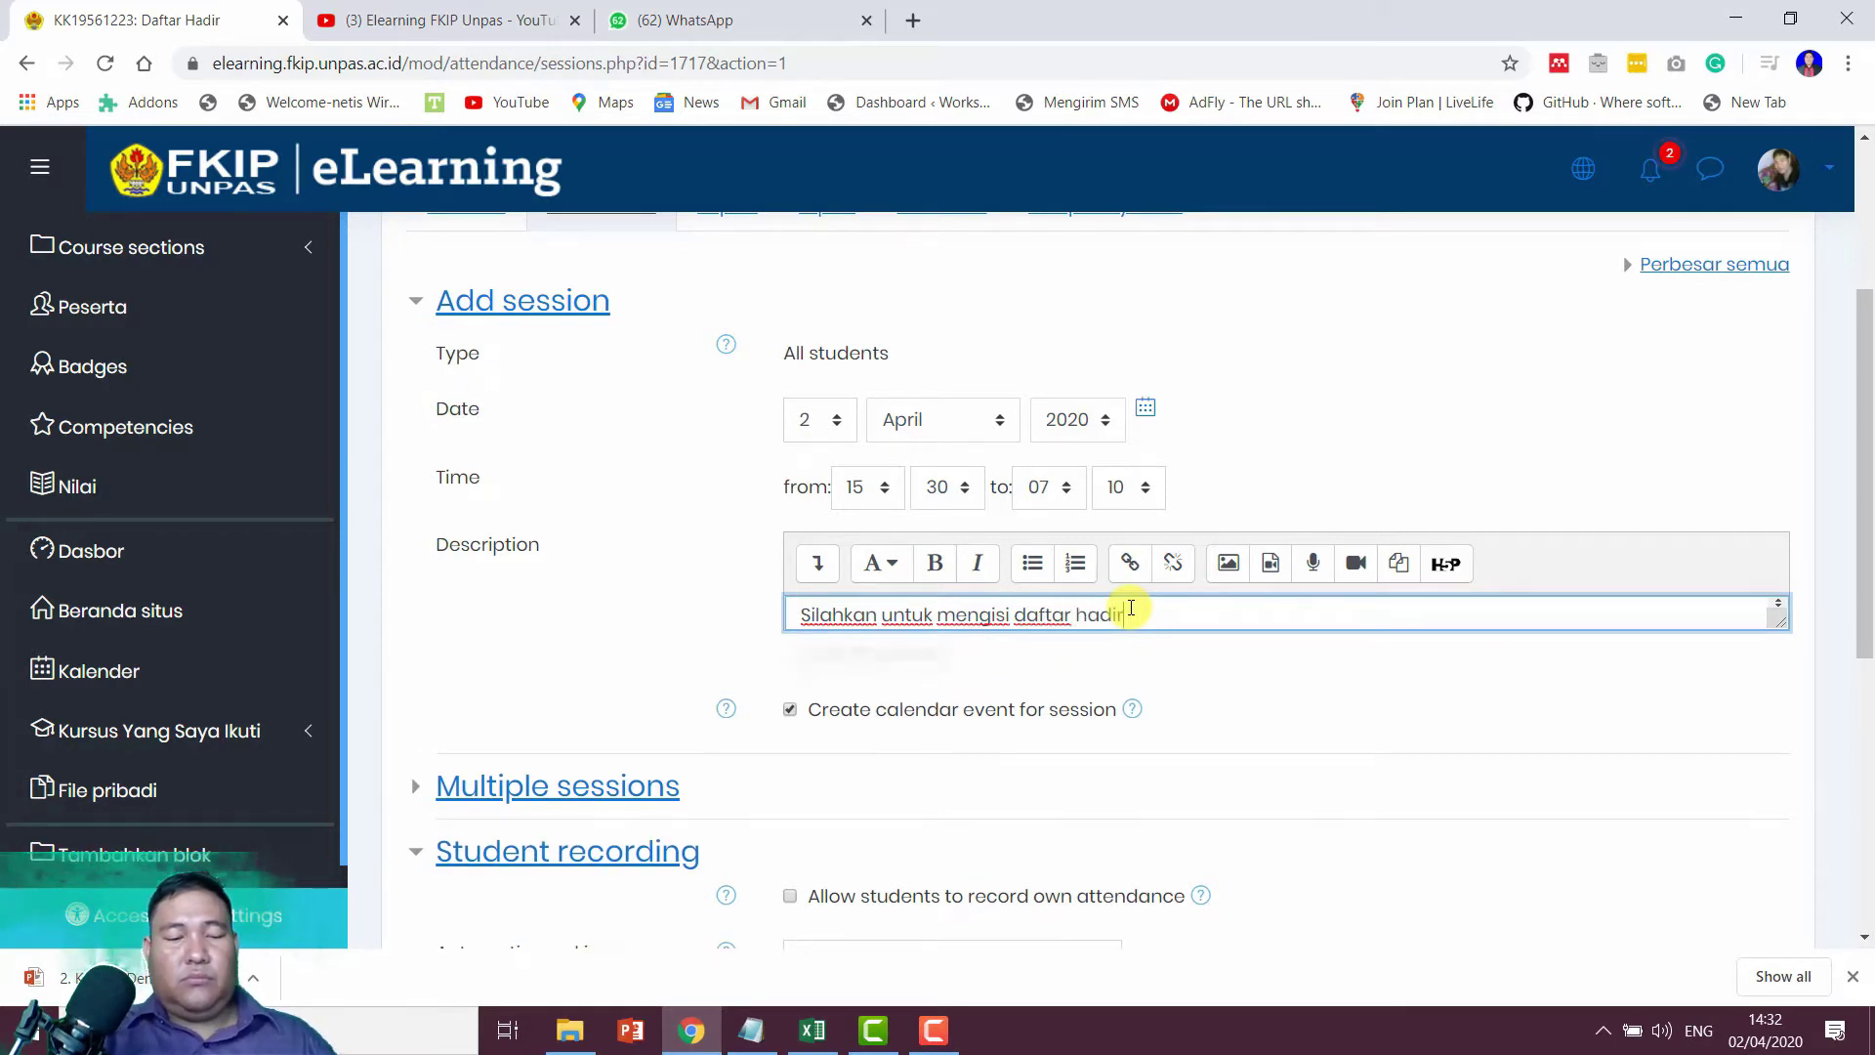
pyautogui.write('!')
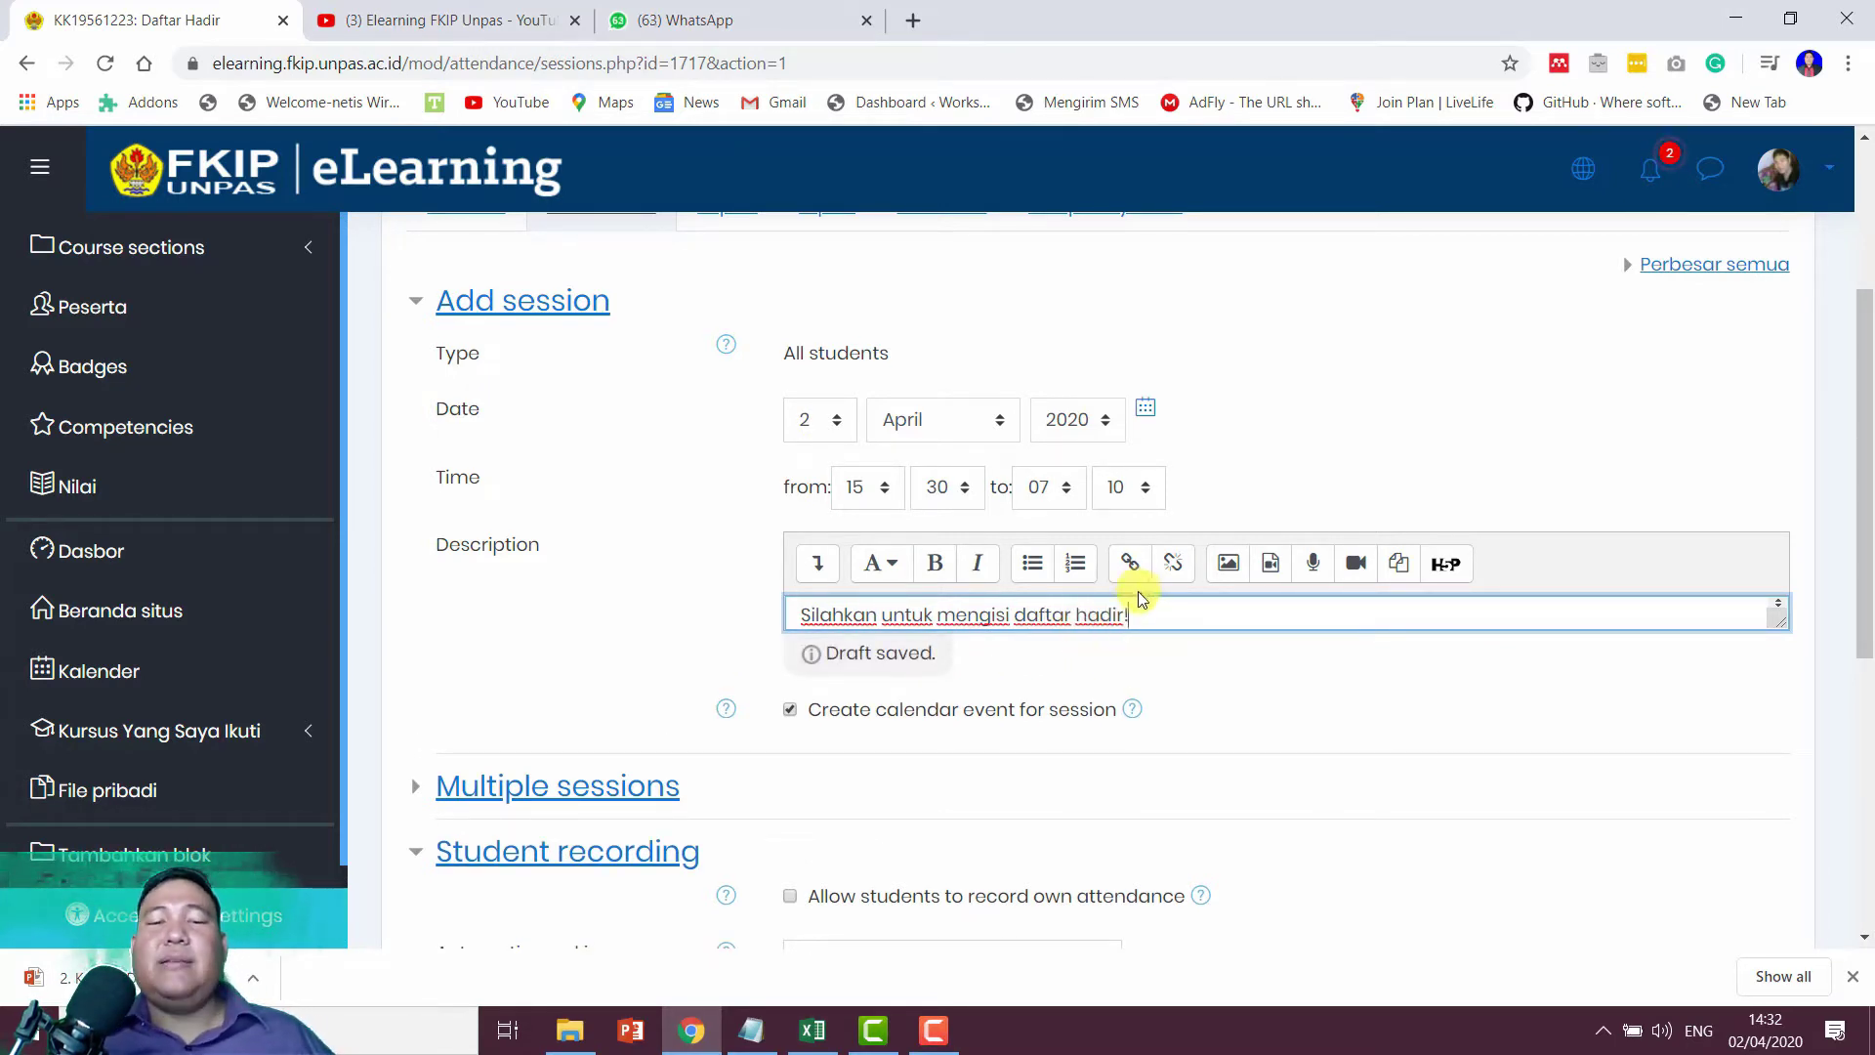
pyautogui.scroll(-3, 878, 605)
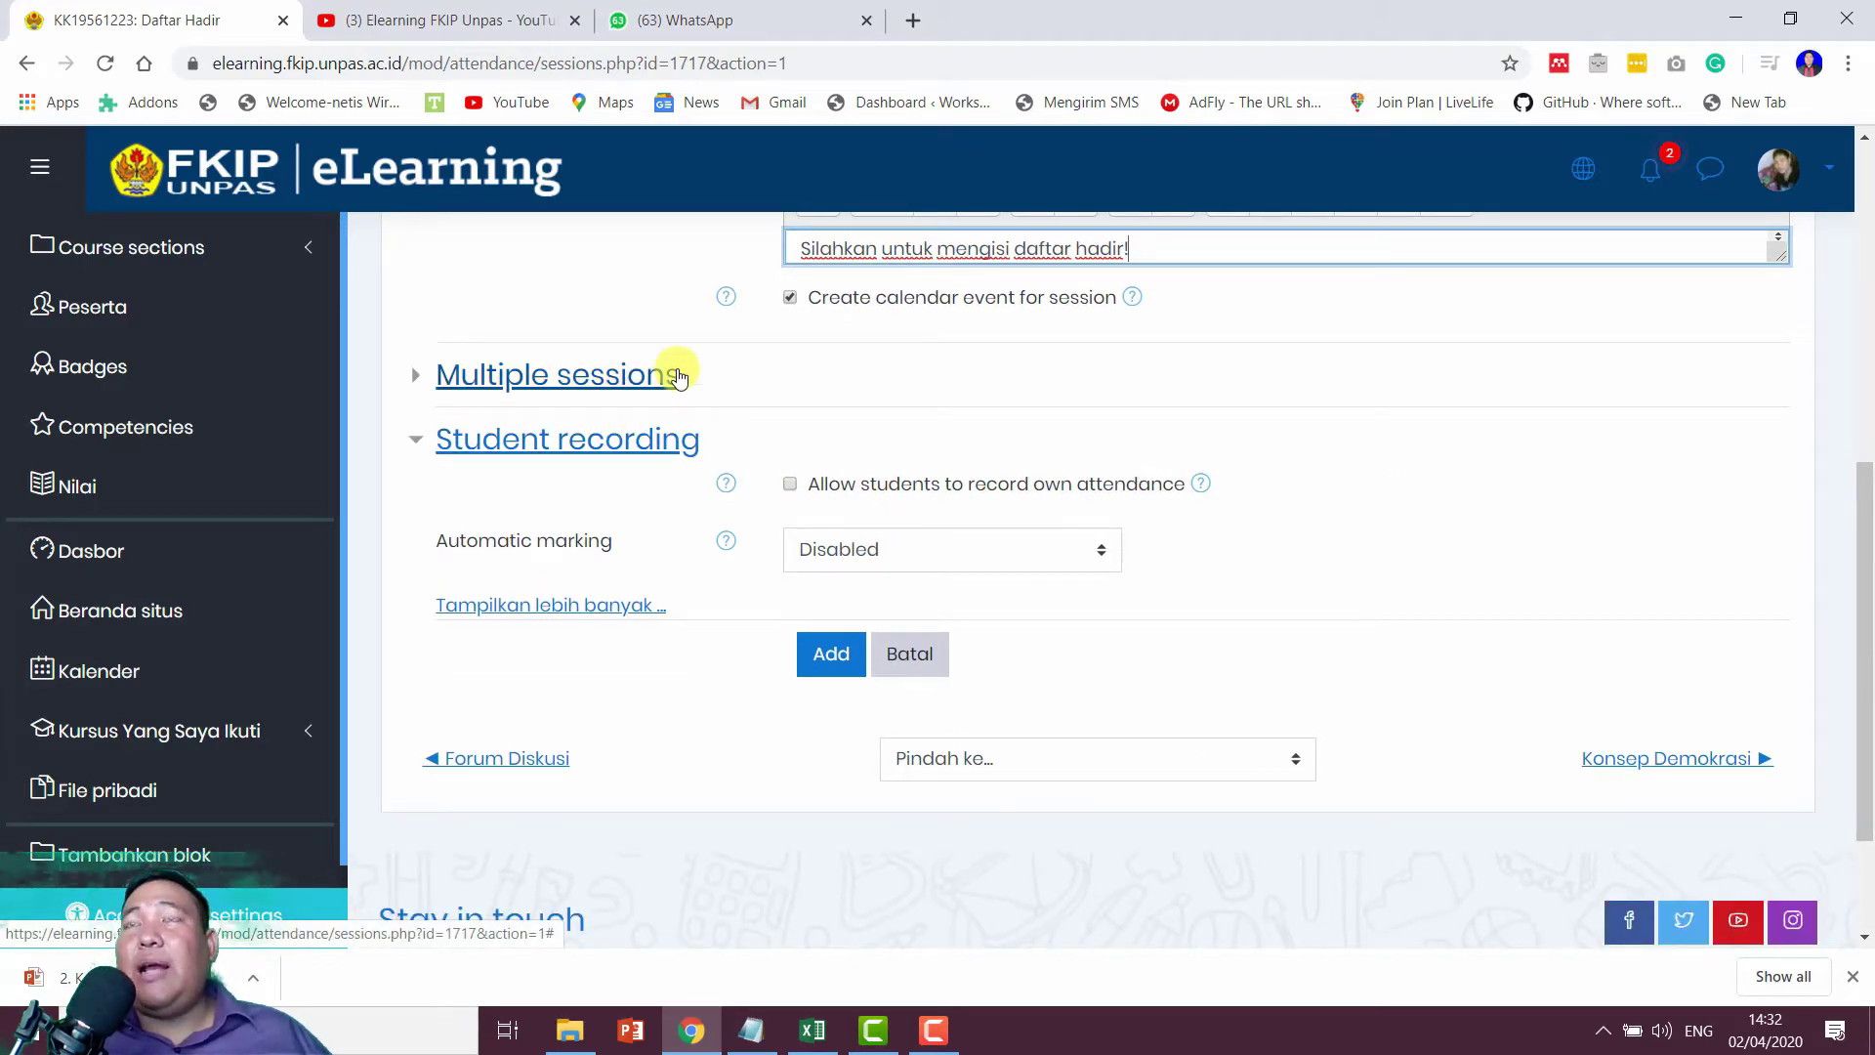
# Step: Make the session repeat on Thursdays (Kamis) every 1 week
pyautogui.scroll(2, 679, 376)
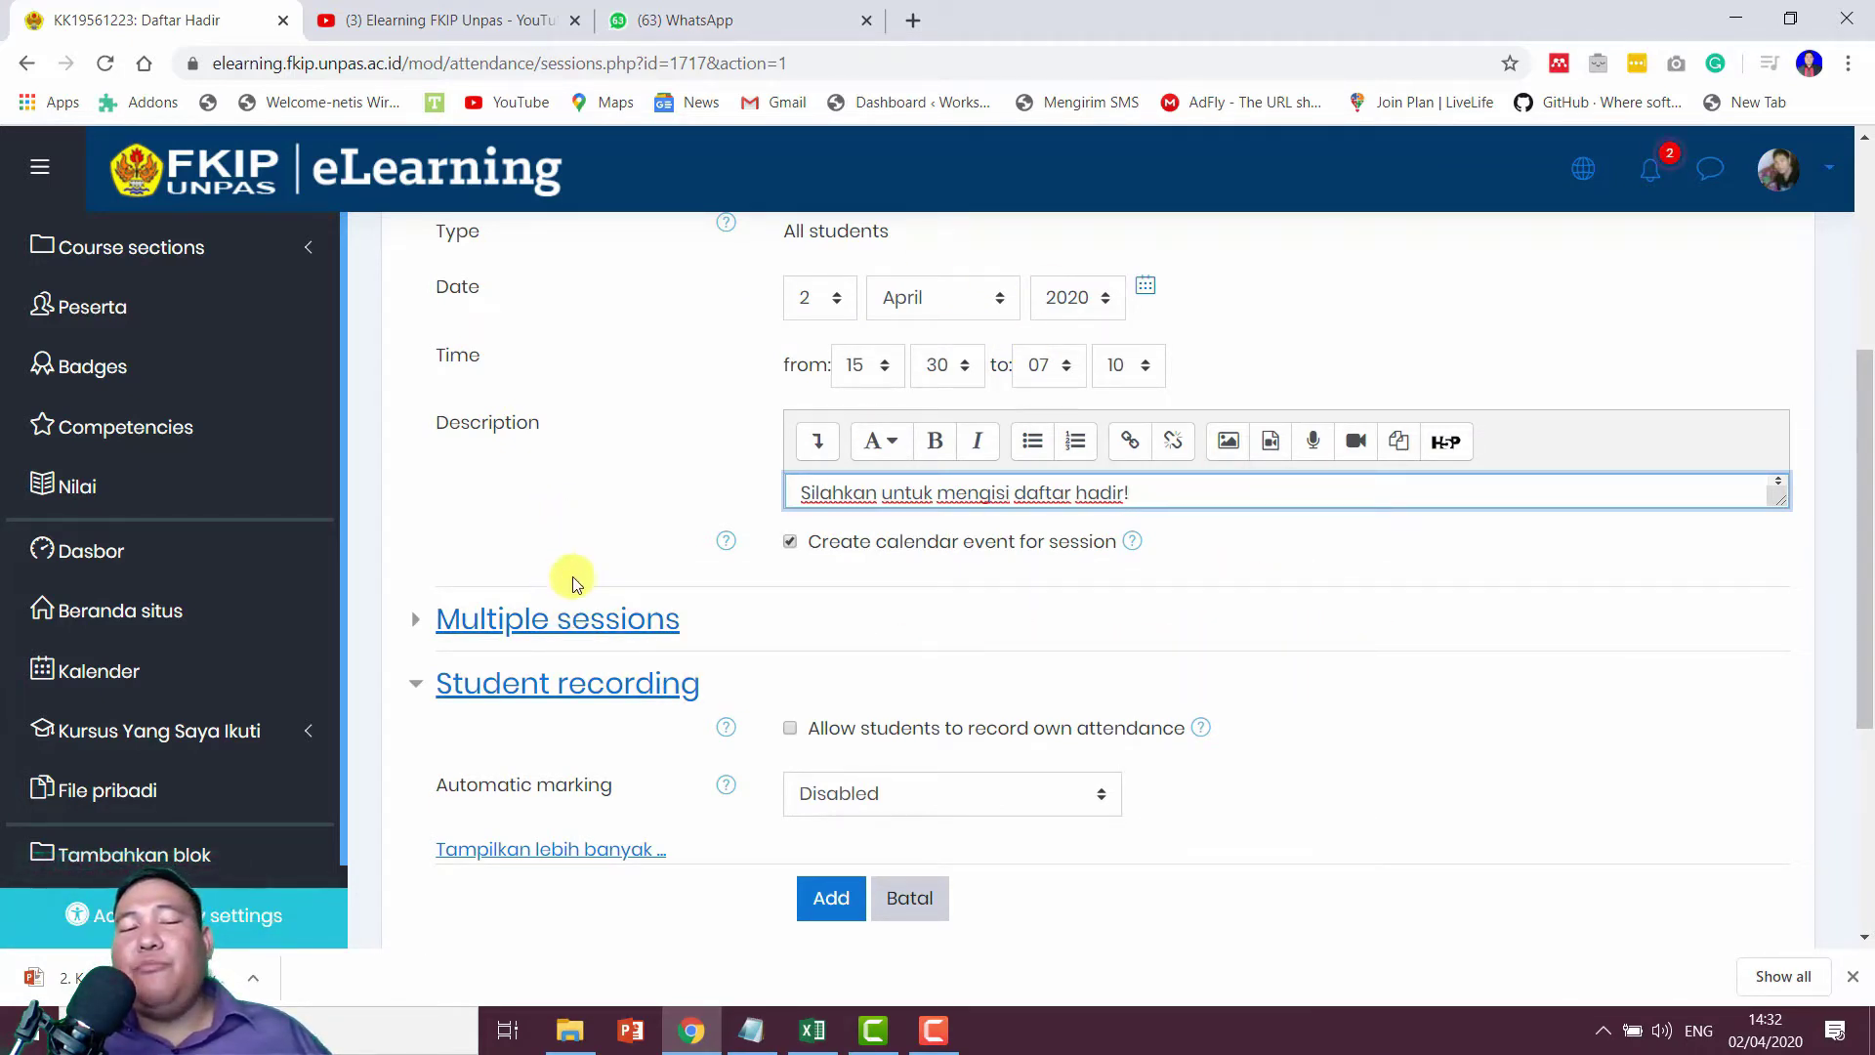
pyautogui.click(597, 625)
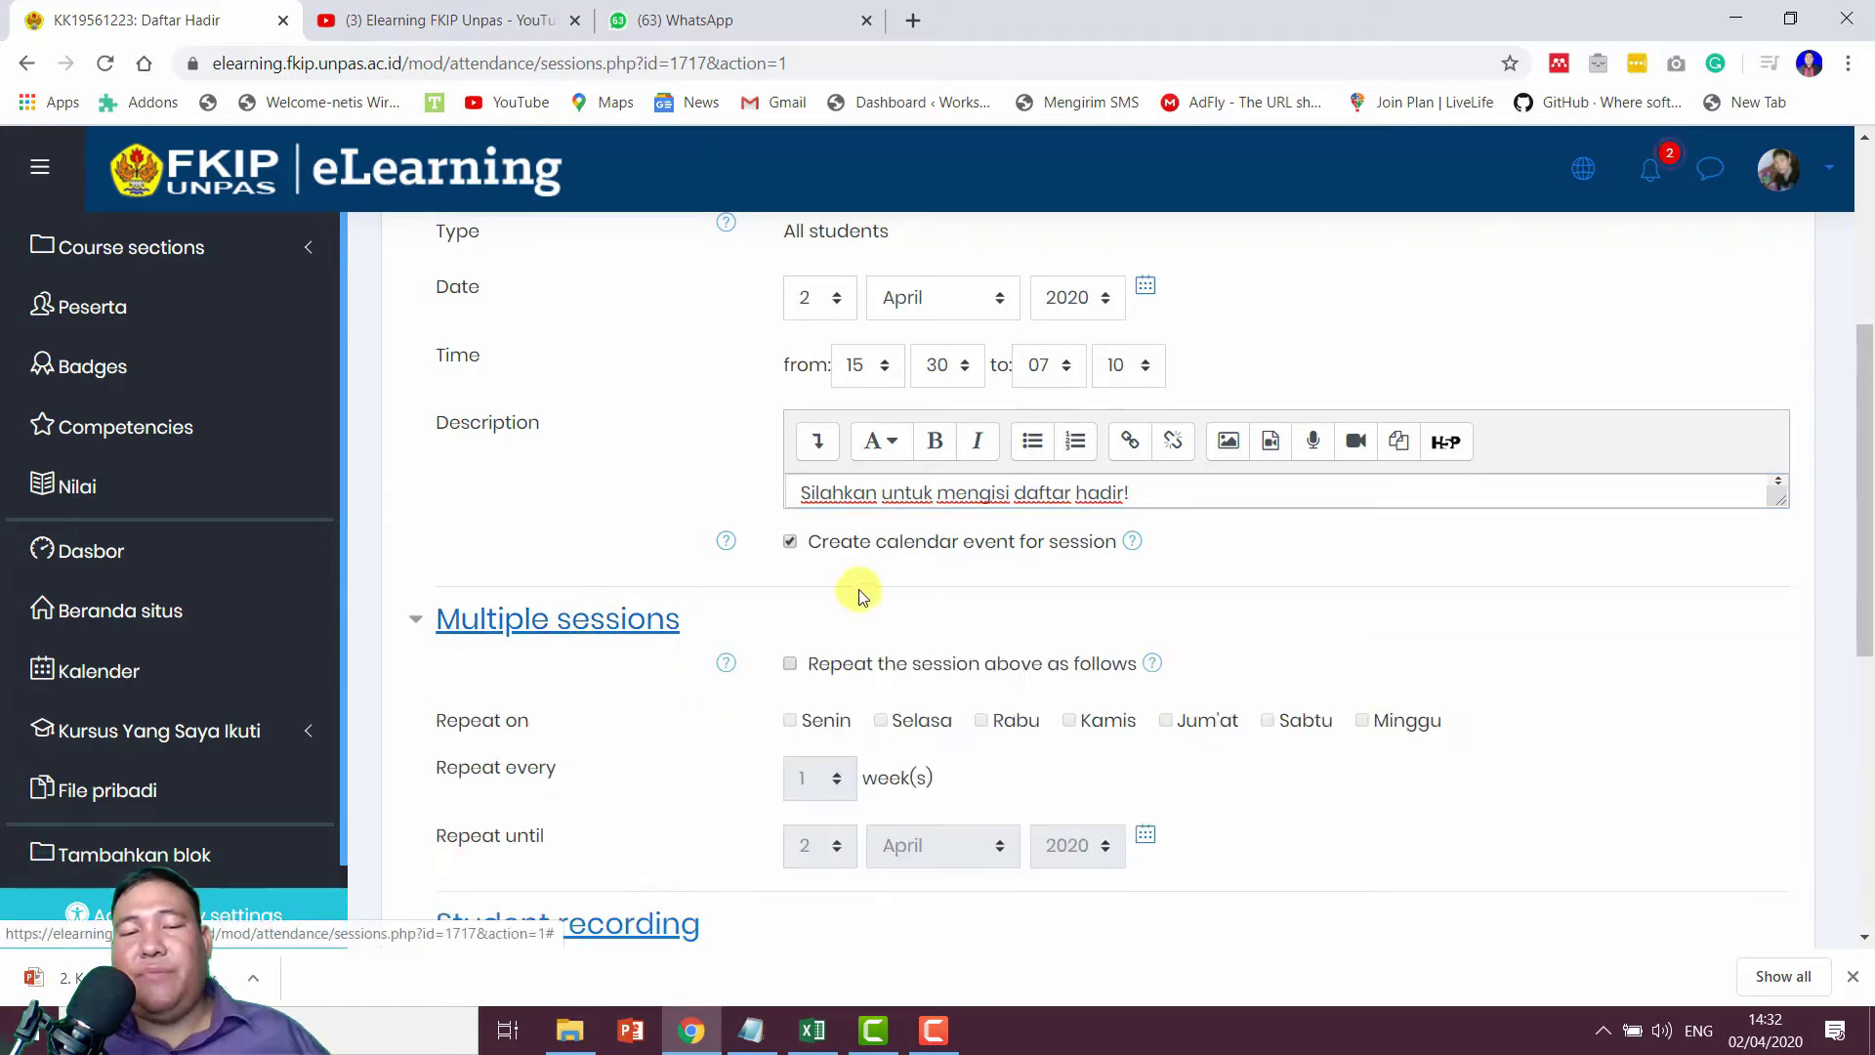
pyautogui.scroll(-2, 858, 589)
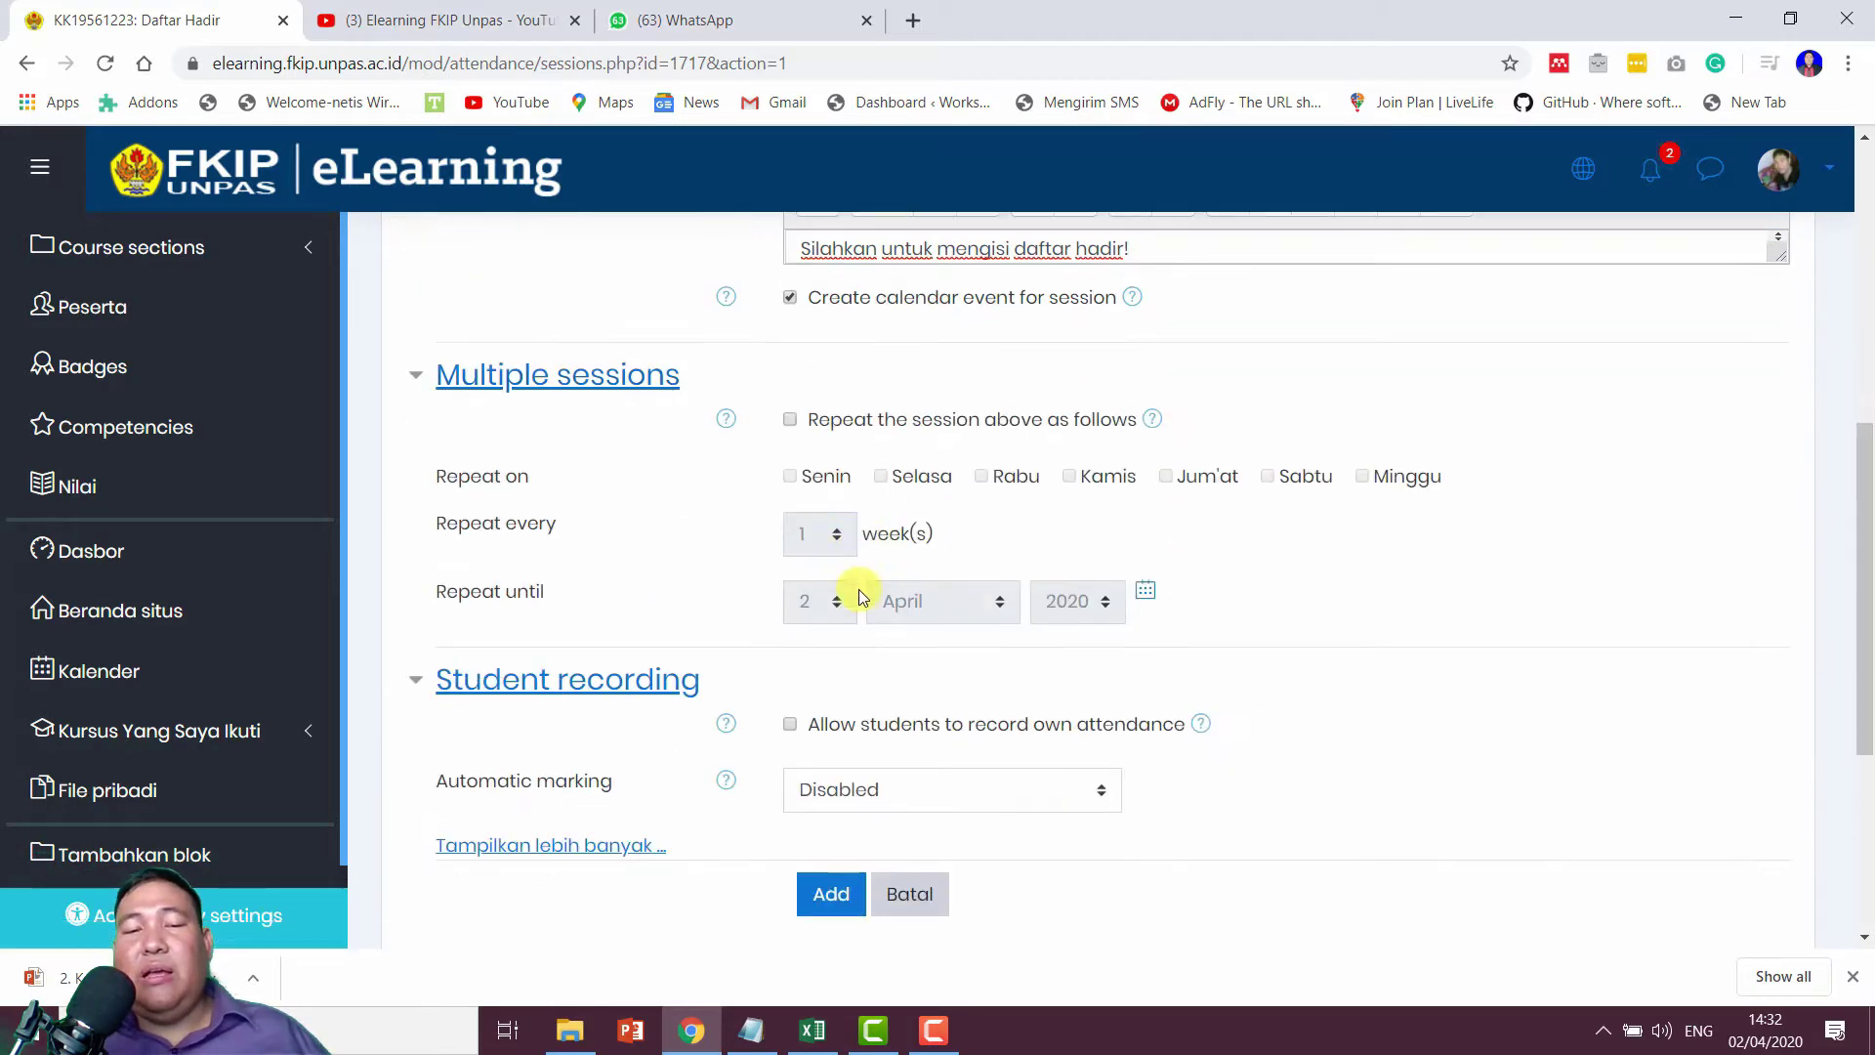
pyautogui.click(922, 430)
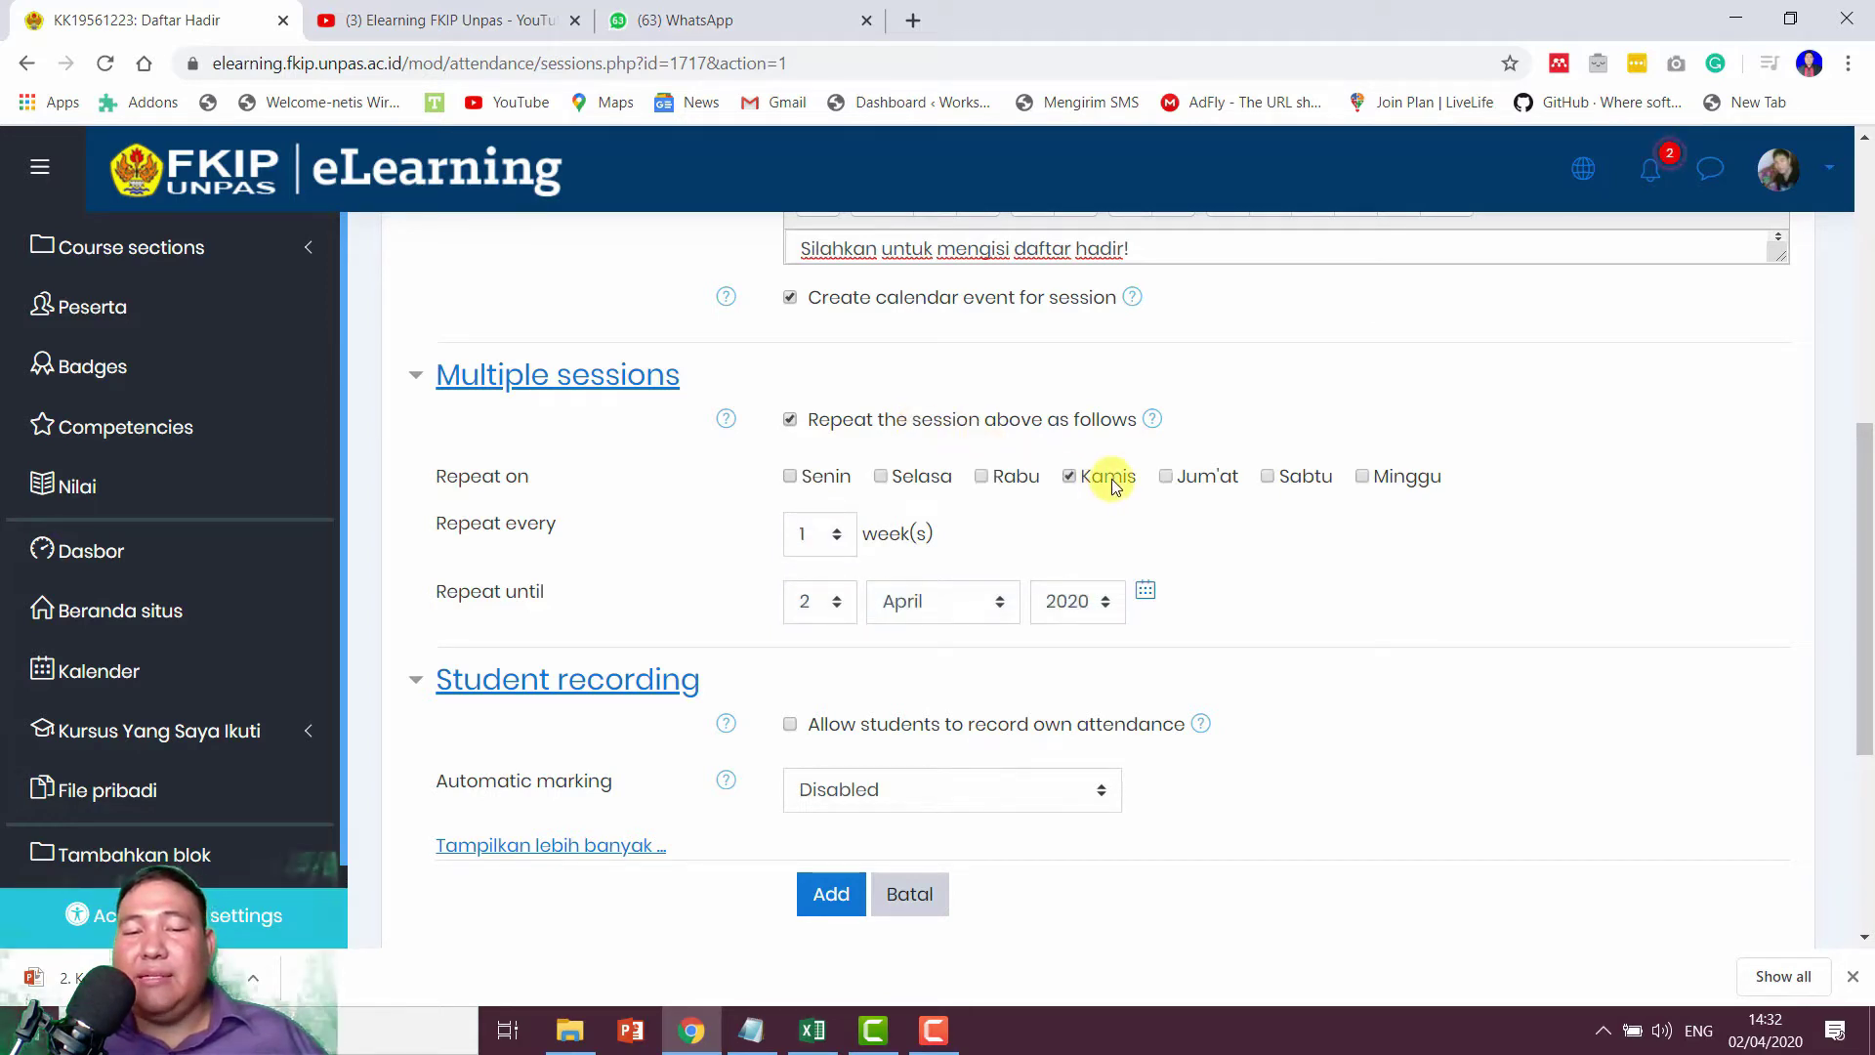
pyautogui.scroll(2, 774, 536)
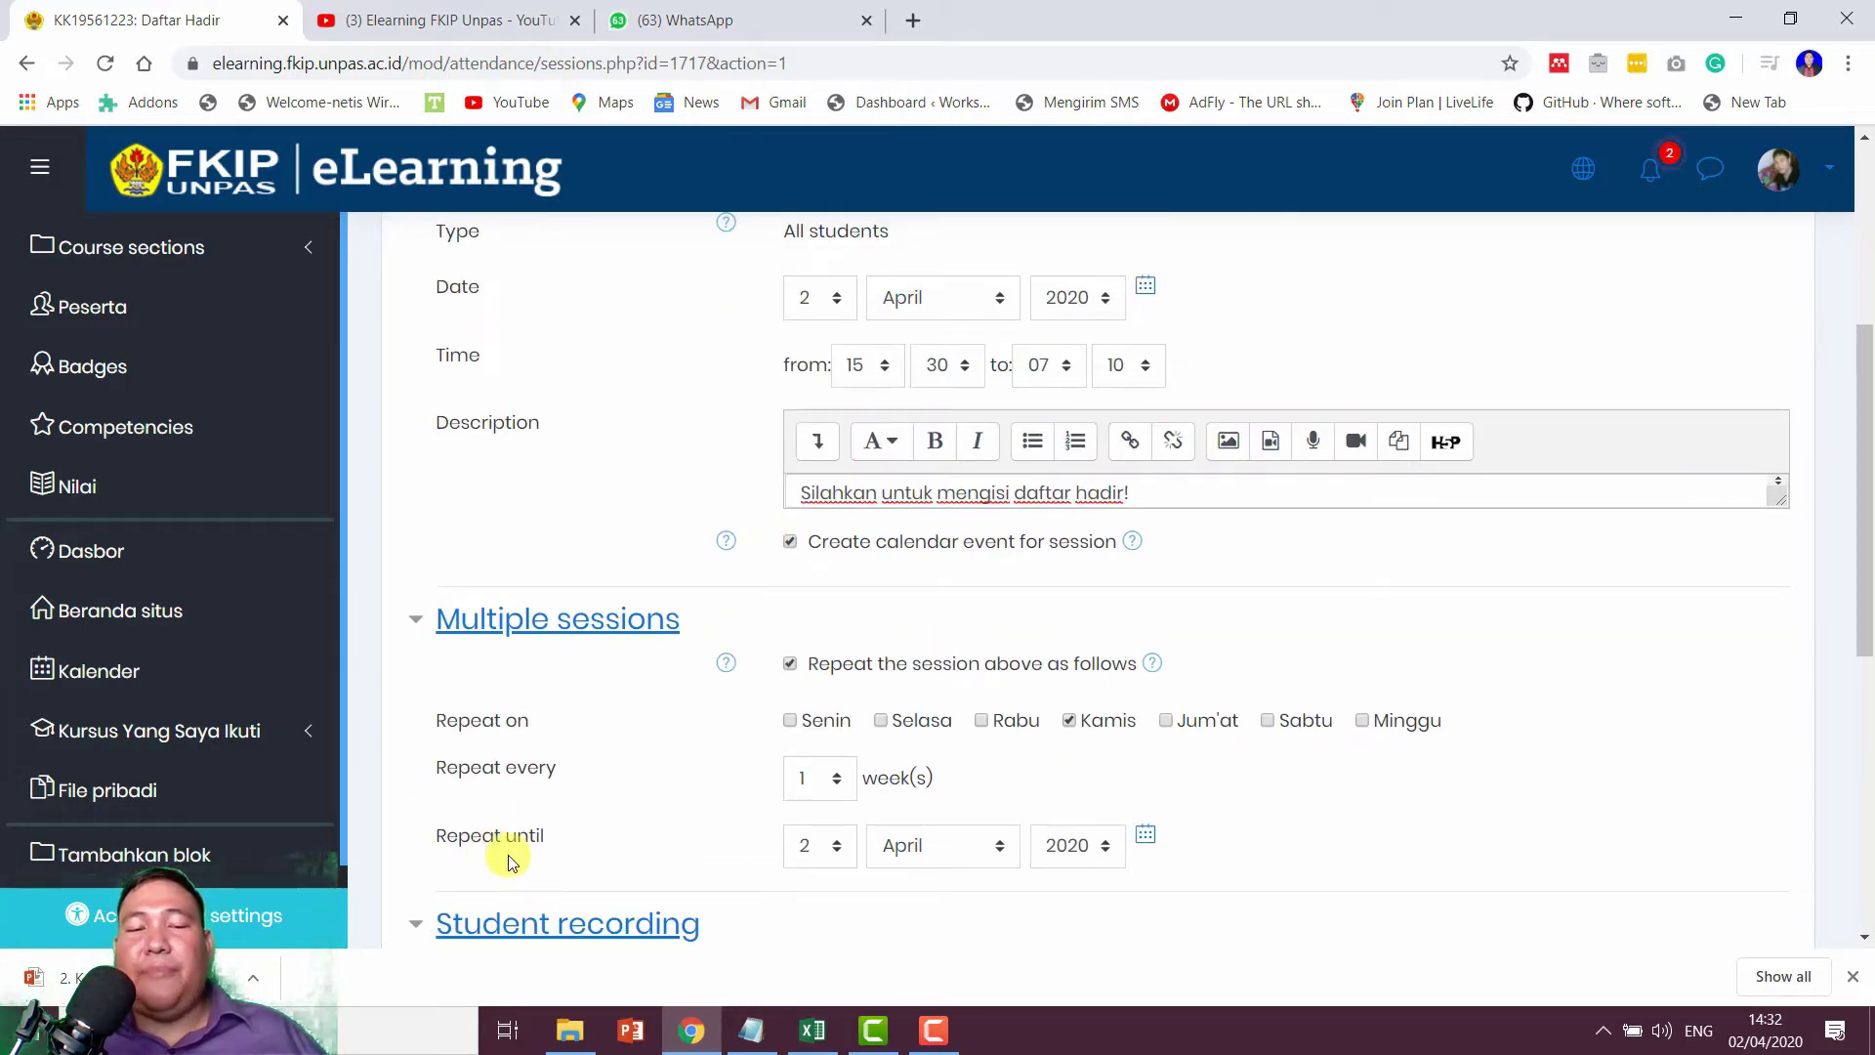
pyautogui.scroll(-1, 758, 761)
pyautogui.click(810, 665)
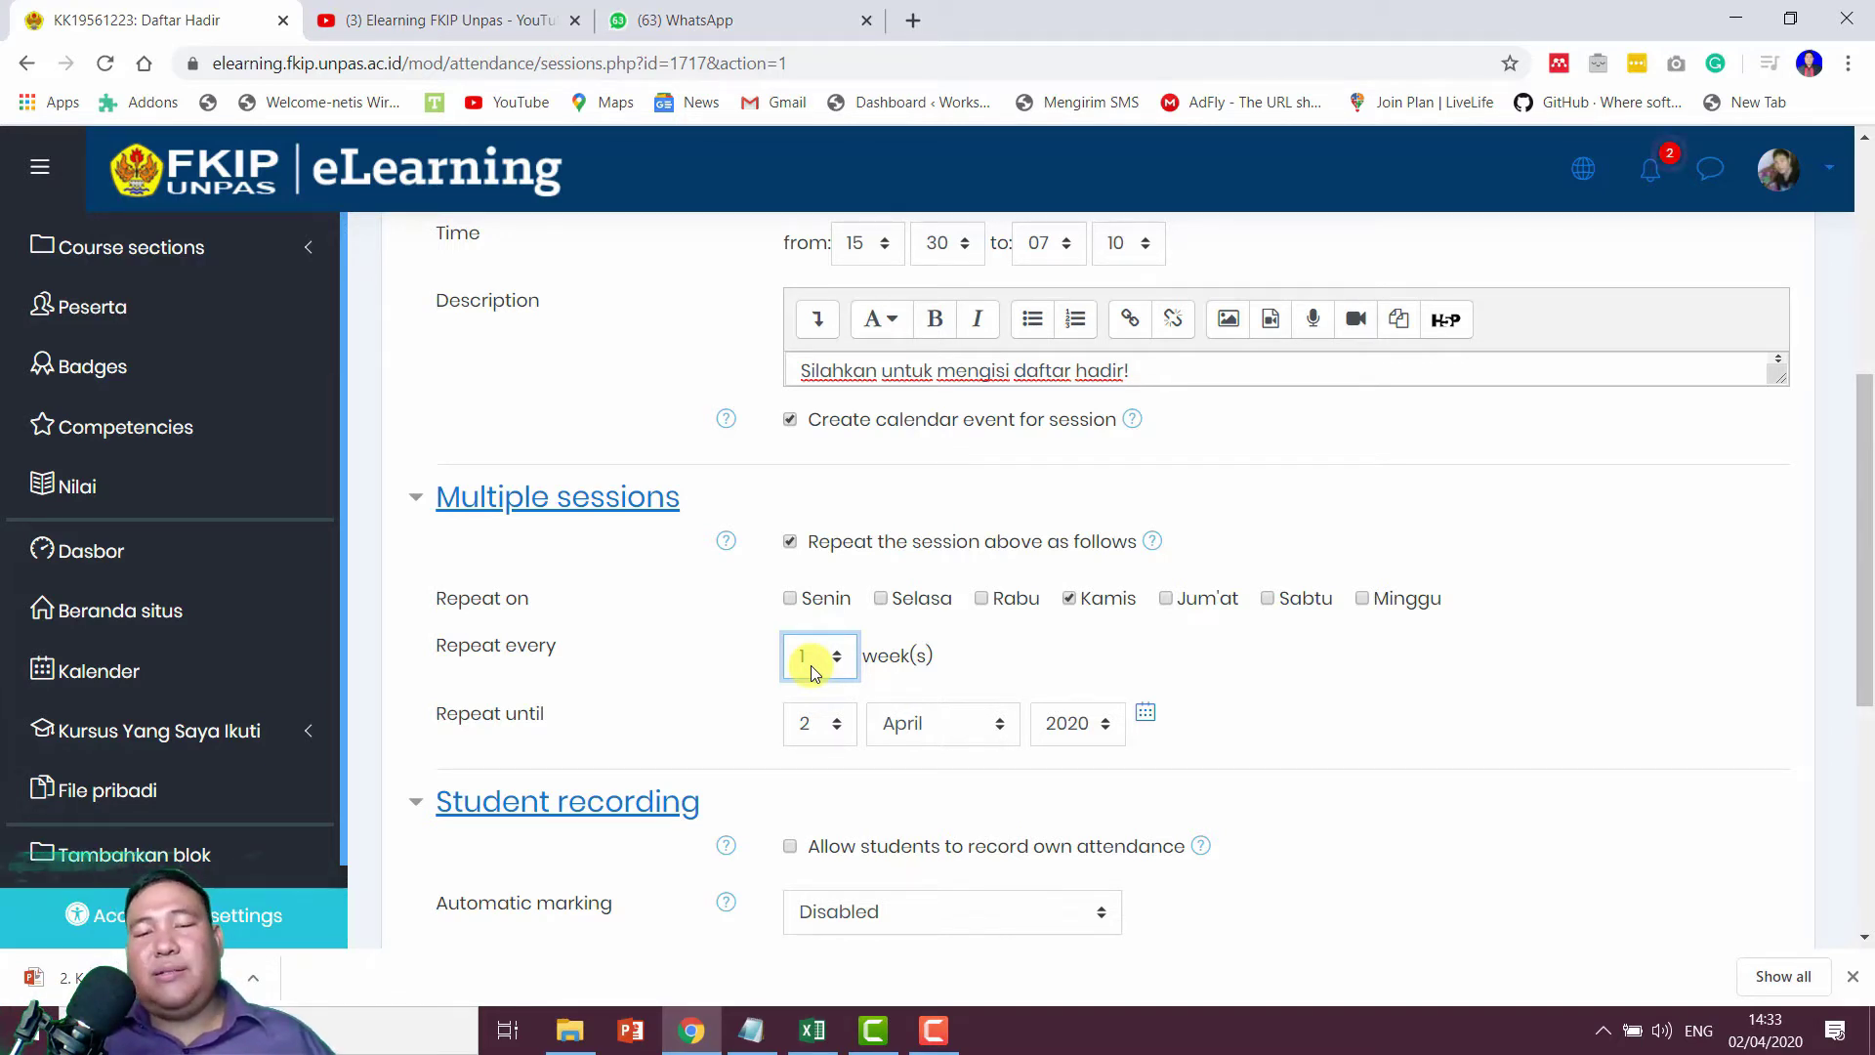
pyautogui.scroll(3, 811, 665)
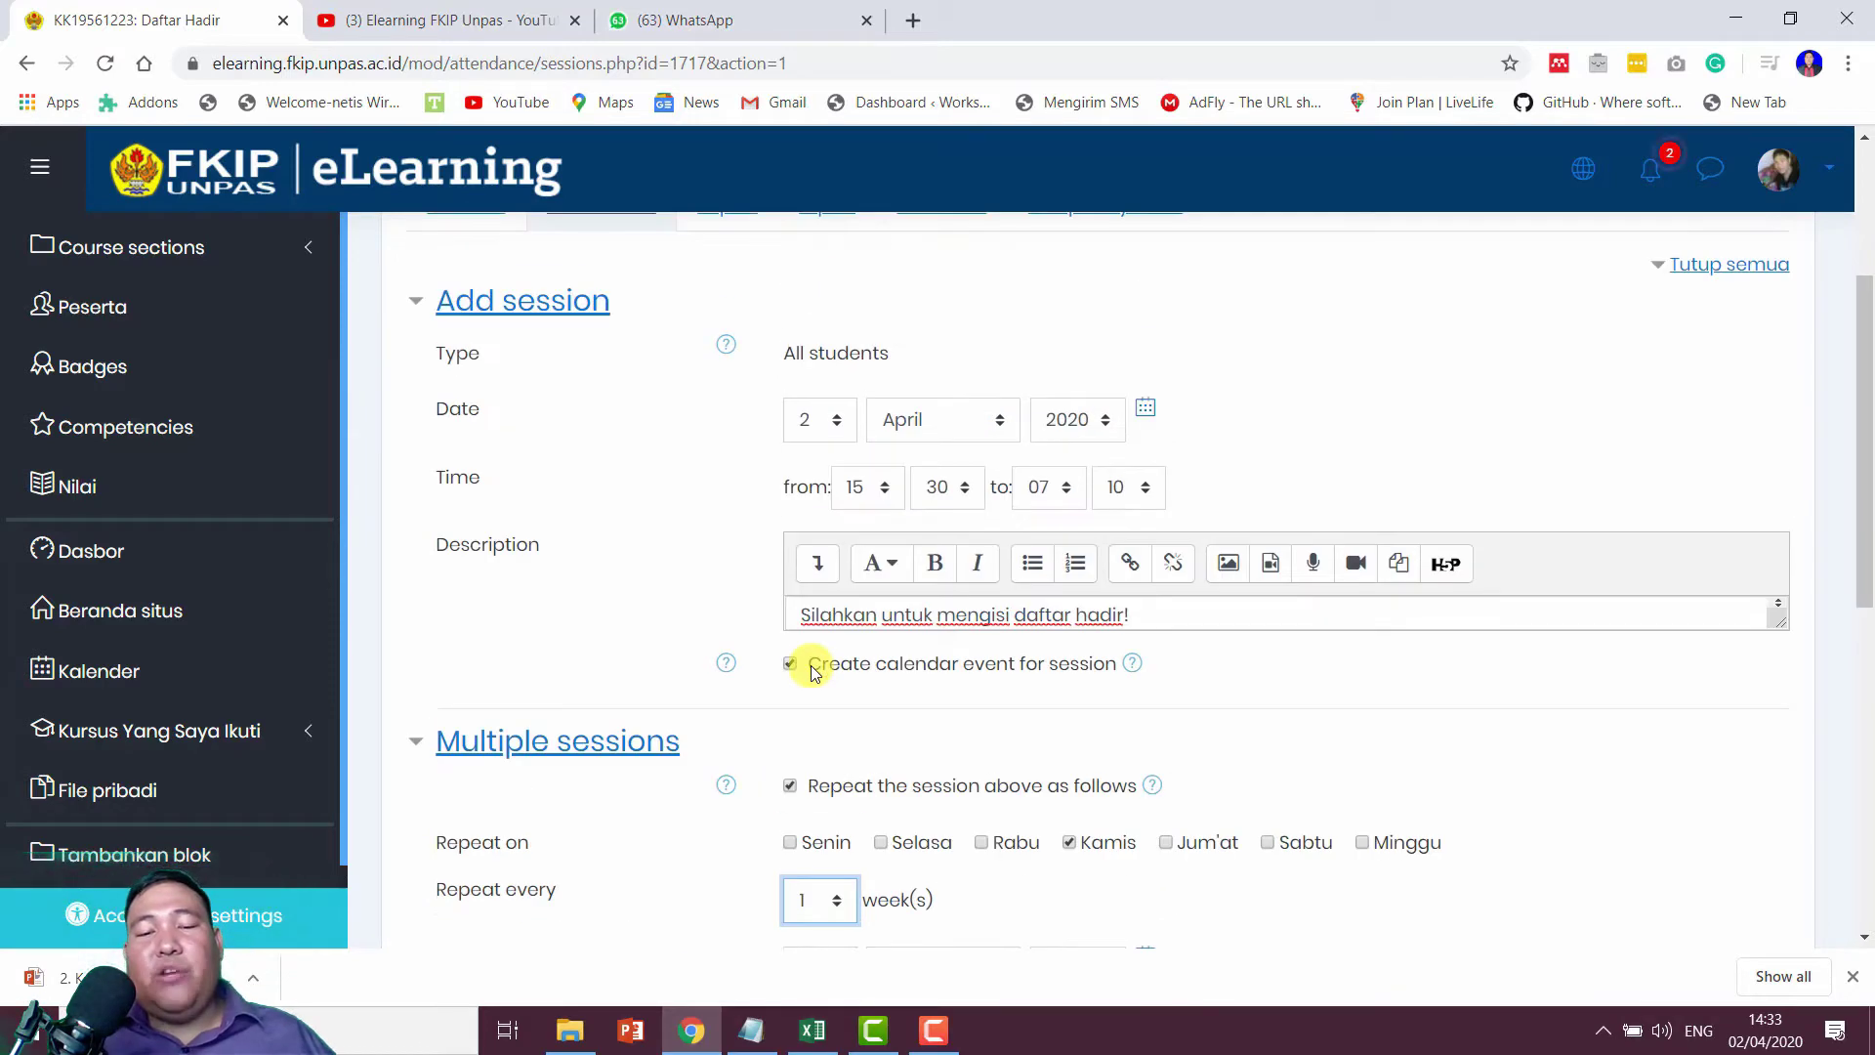
pyautogui.scroll(-2, 882, 490)
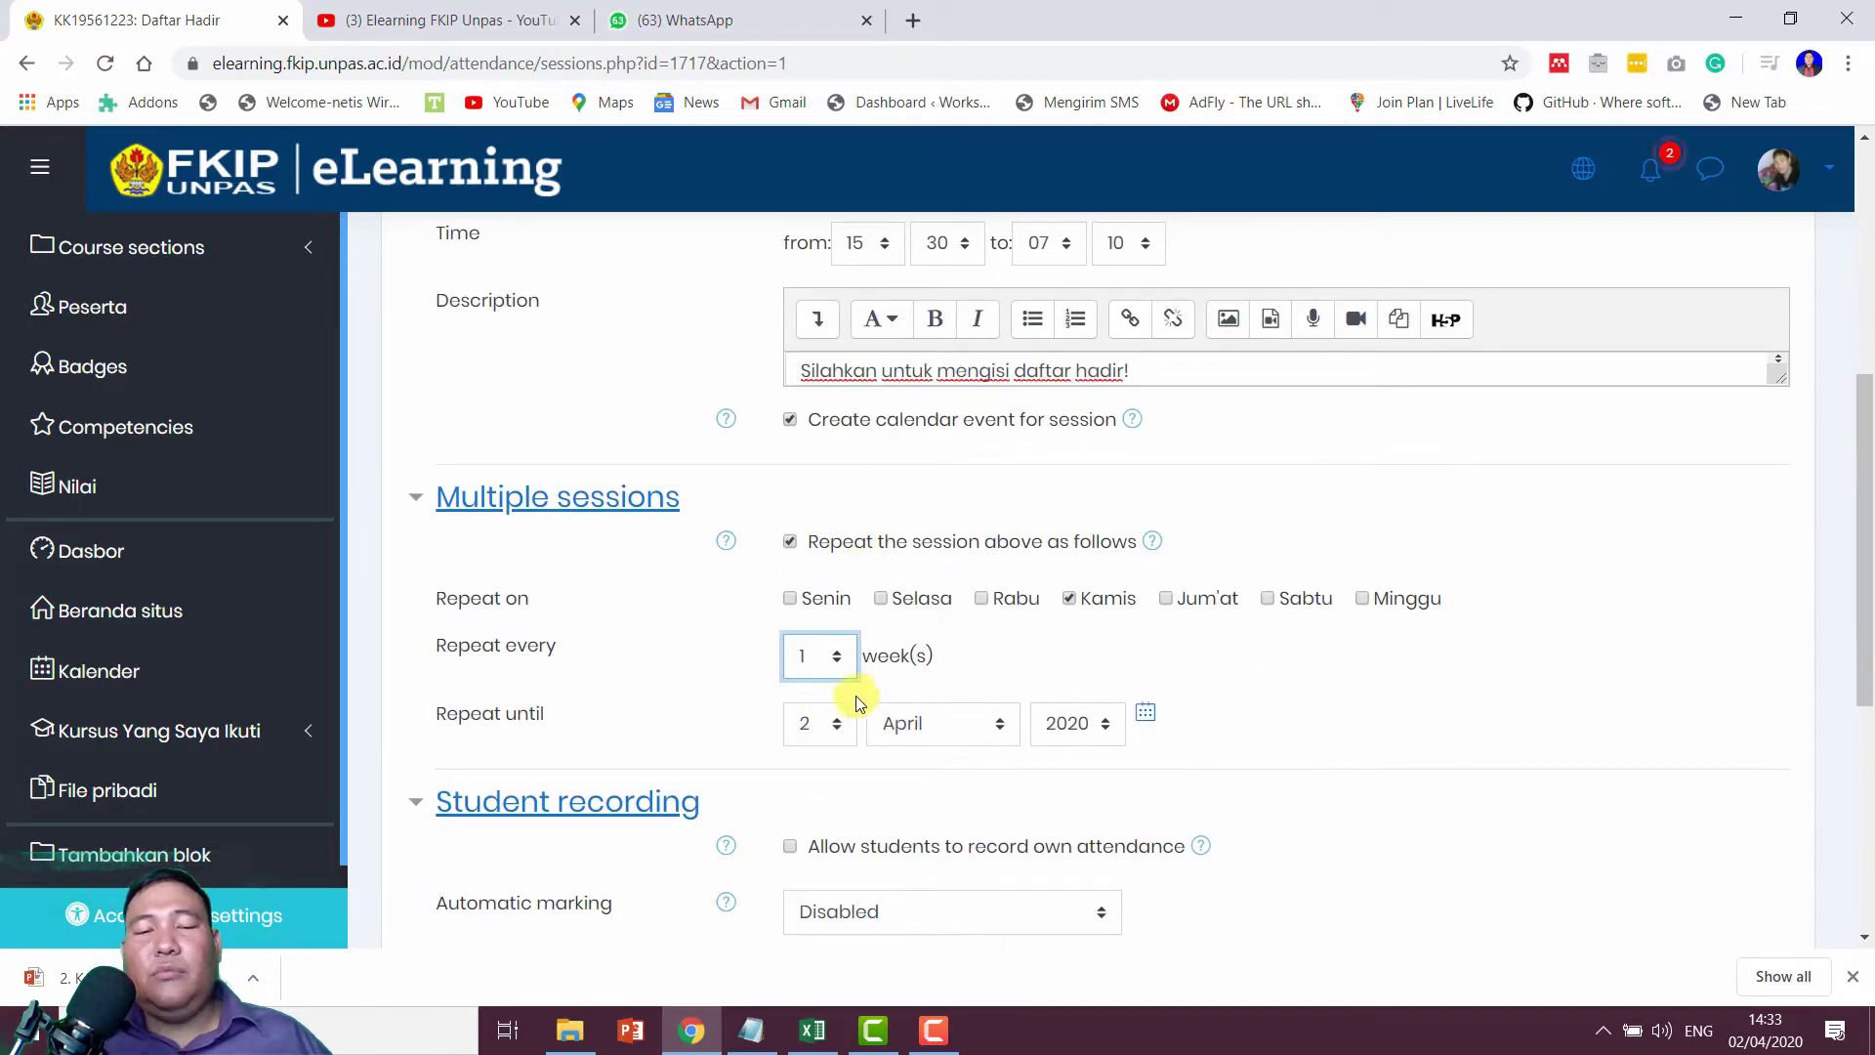
pyautogui.scroll(3, 988, 590)
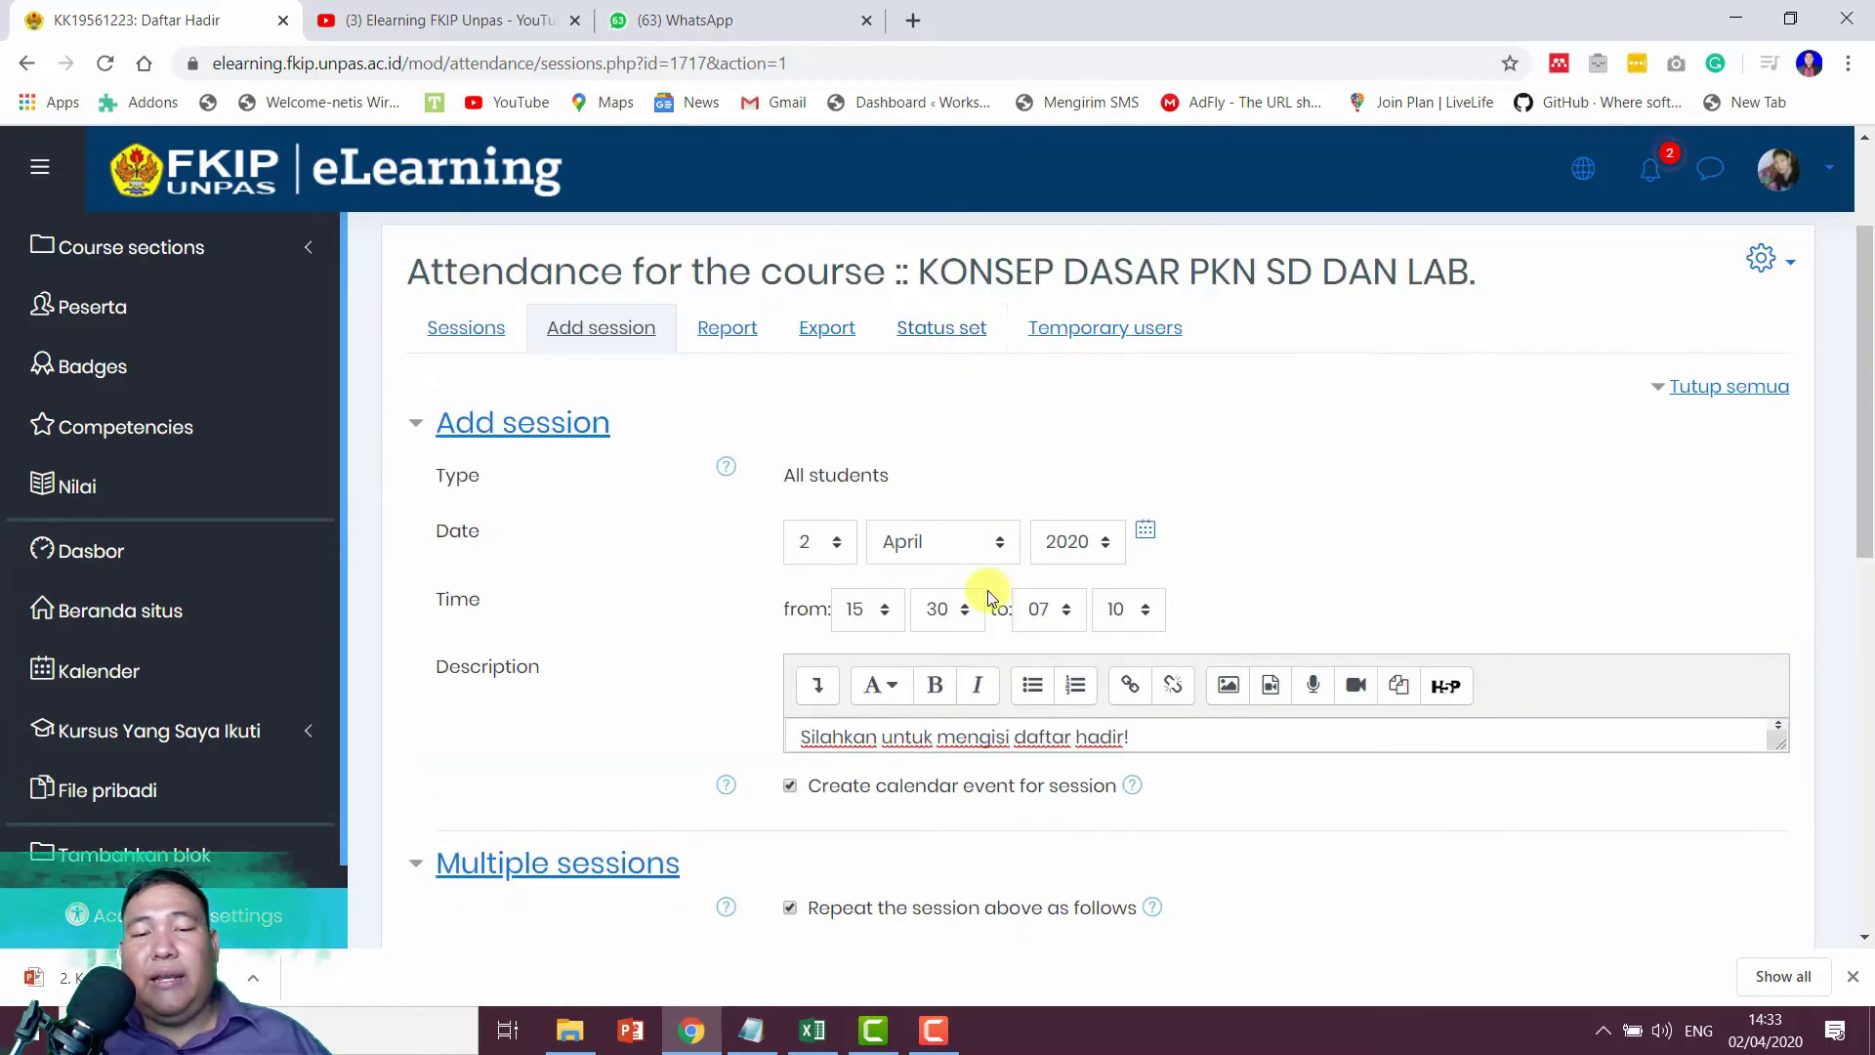
pyautogui.scroll(-4, 987, 589)
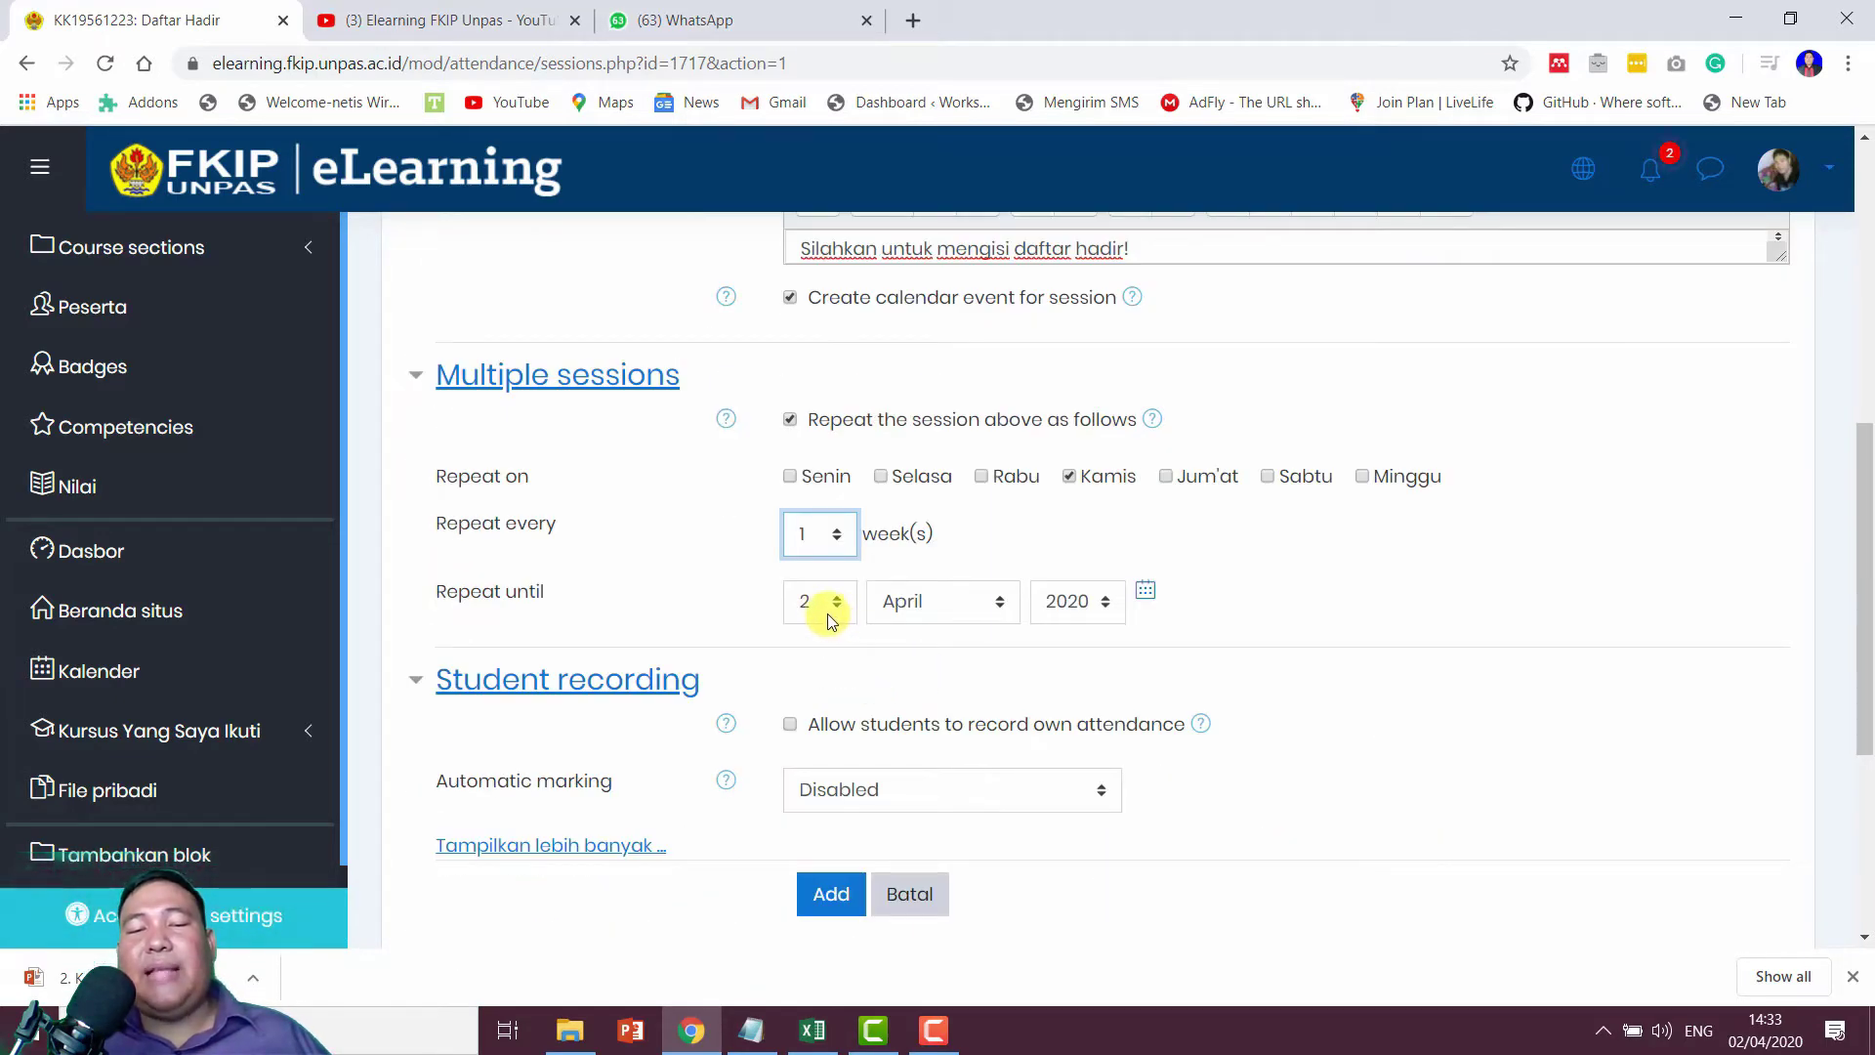
# Step: End the repeats on 2 Juni 2020 and let students record their own attendance
pyautogui.click(828, 614)
pyautogui.click(828, 613)
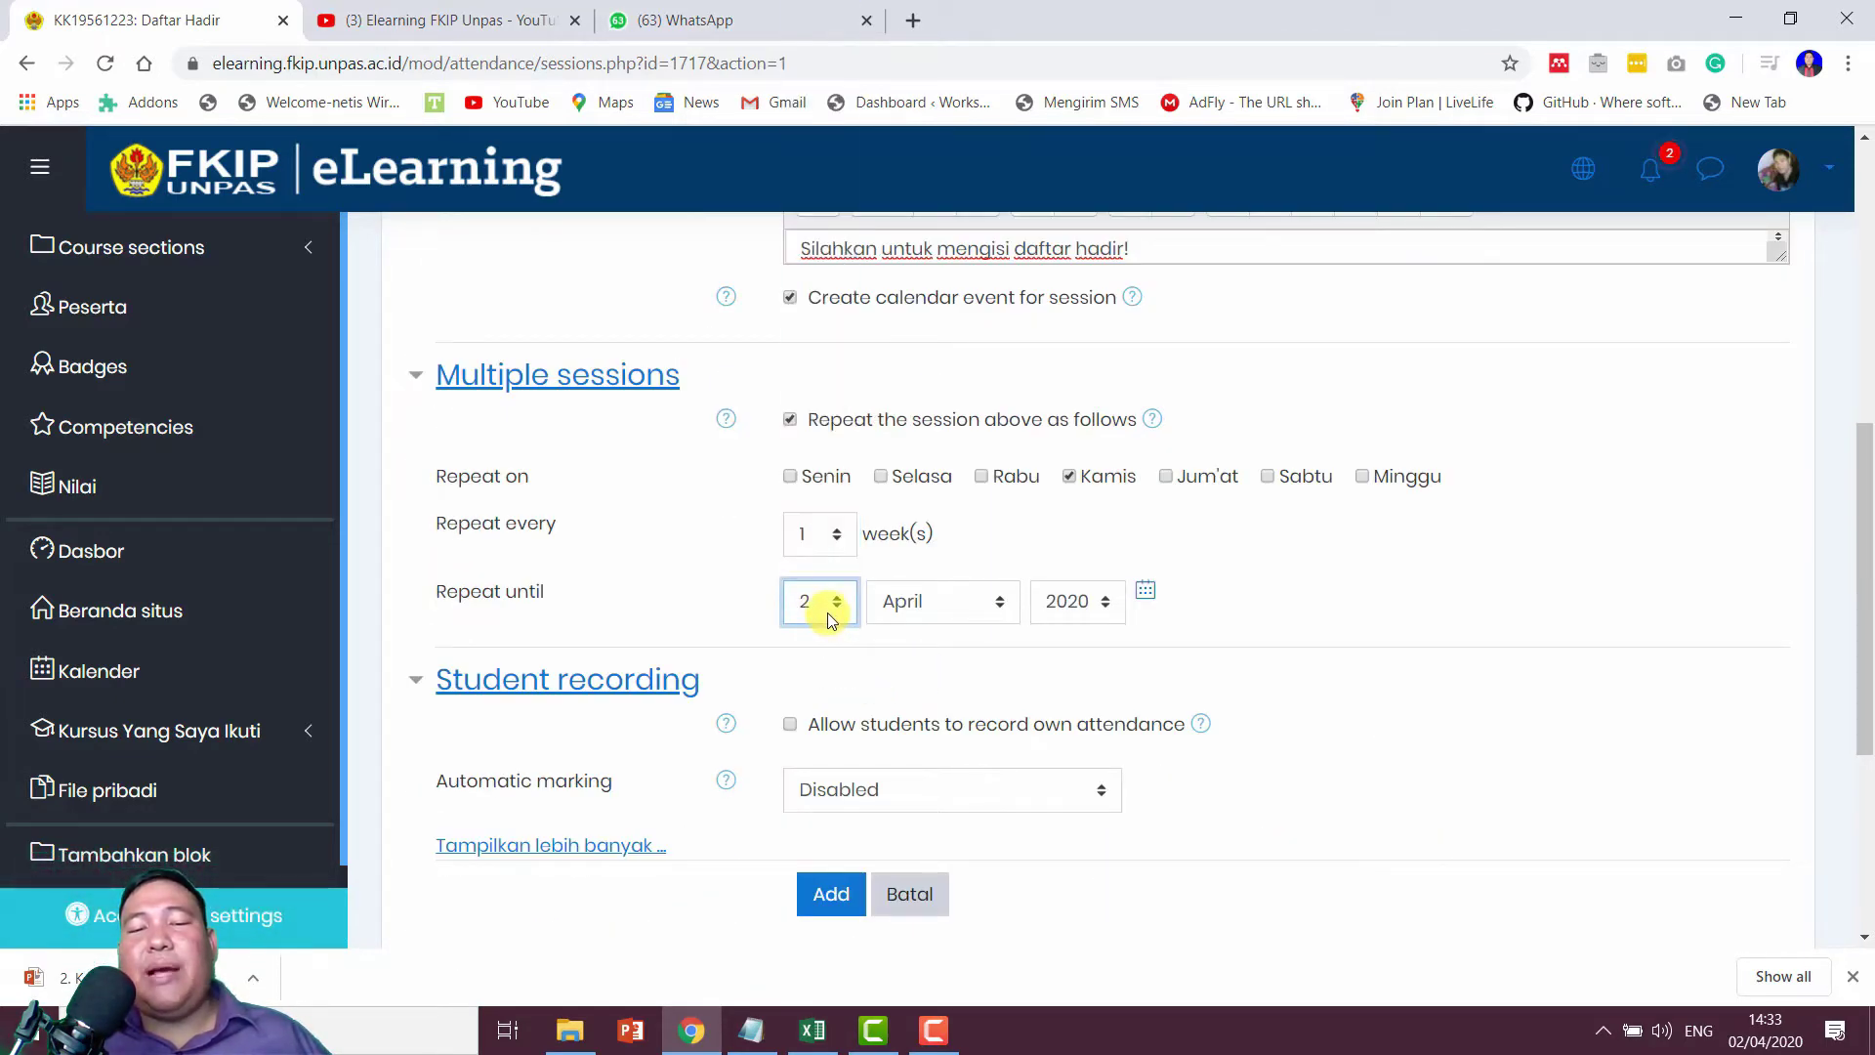
pyautogui.click(959, 607)
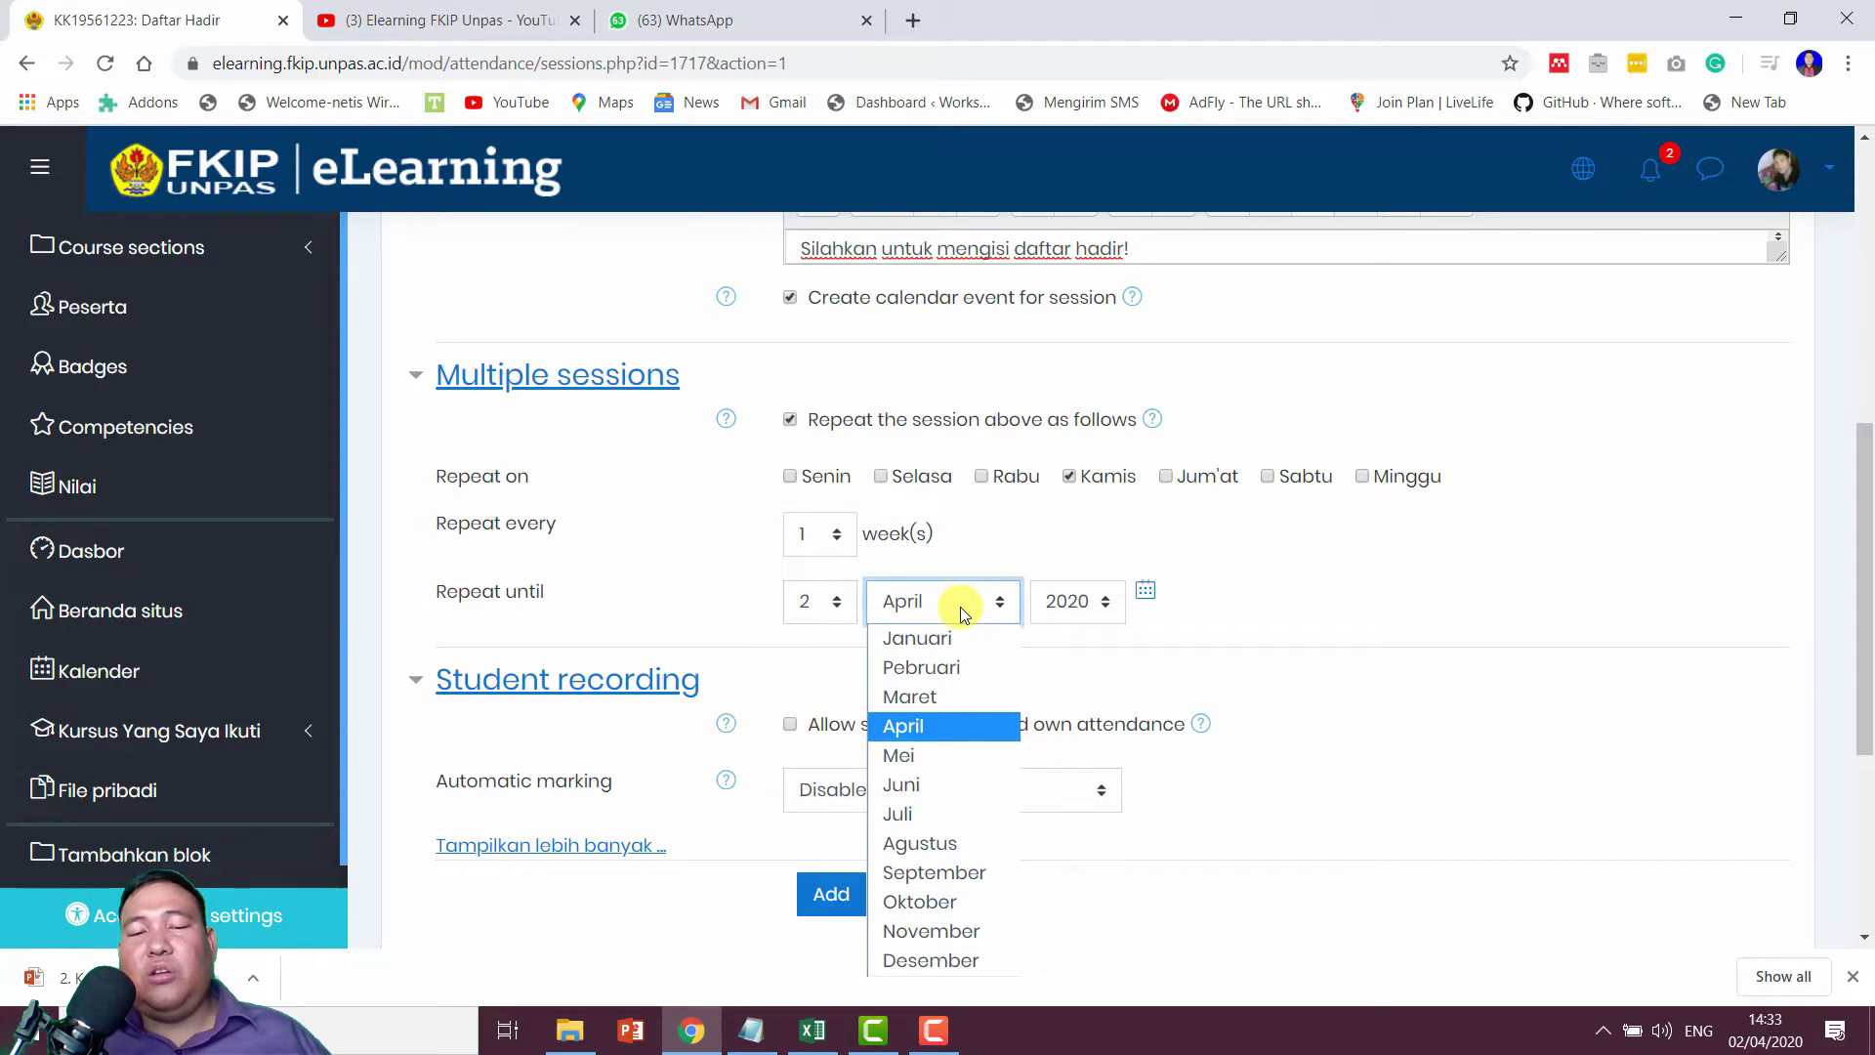
pyautogui.click(934, 787)
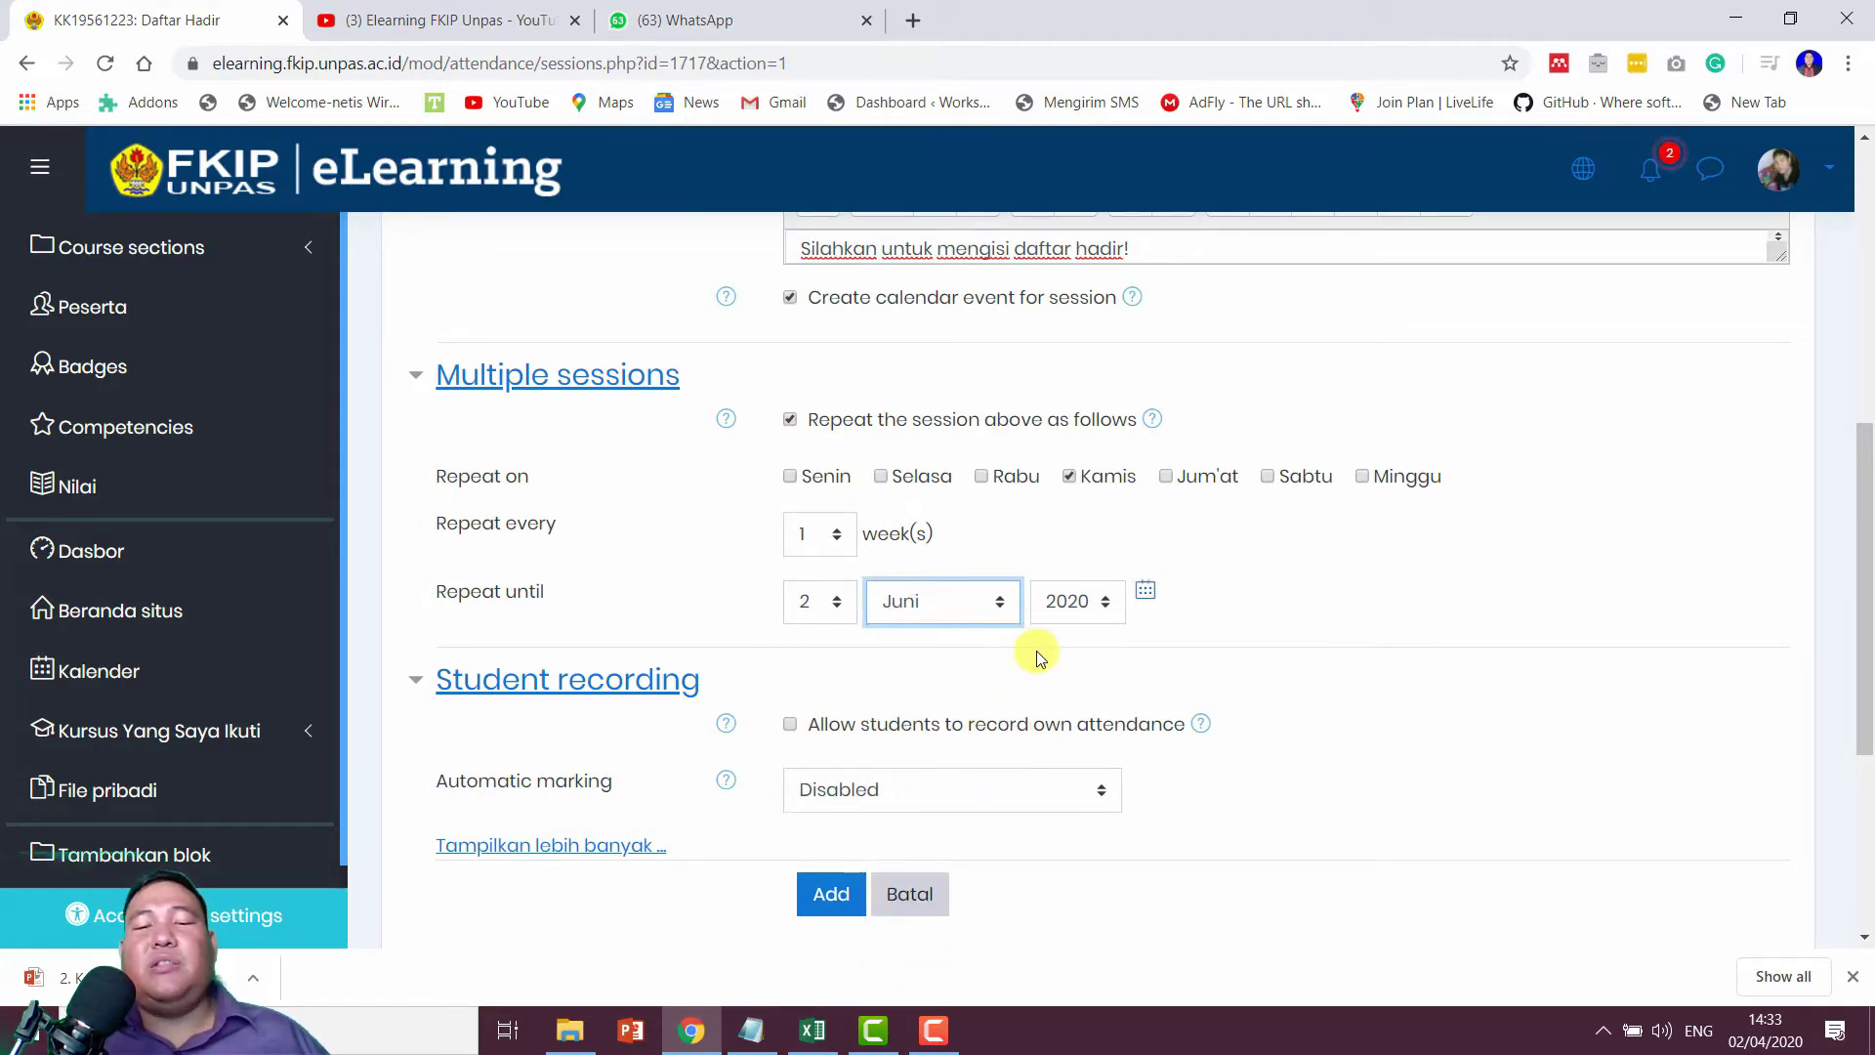
pyautogui.scroll(-1, 1037, 649)
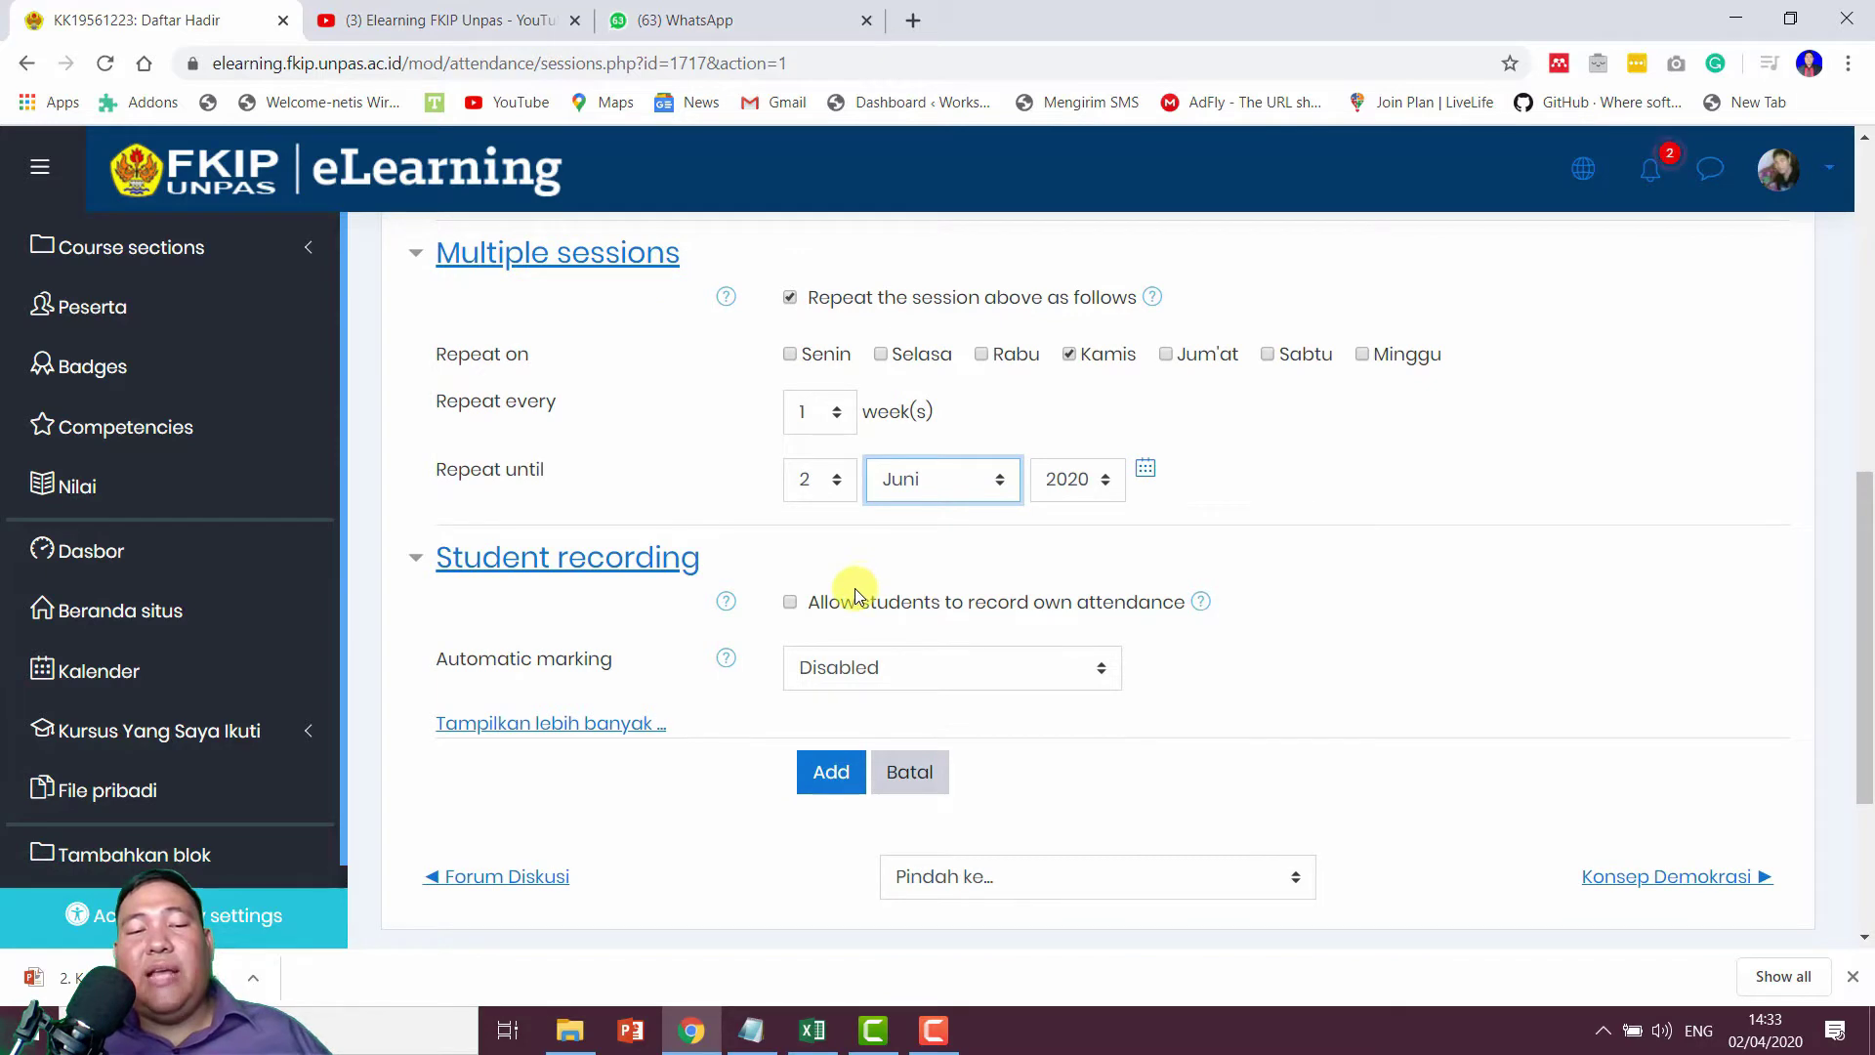
pyautogui.scroll(-1, 850, 594)
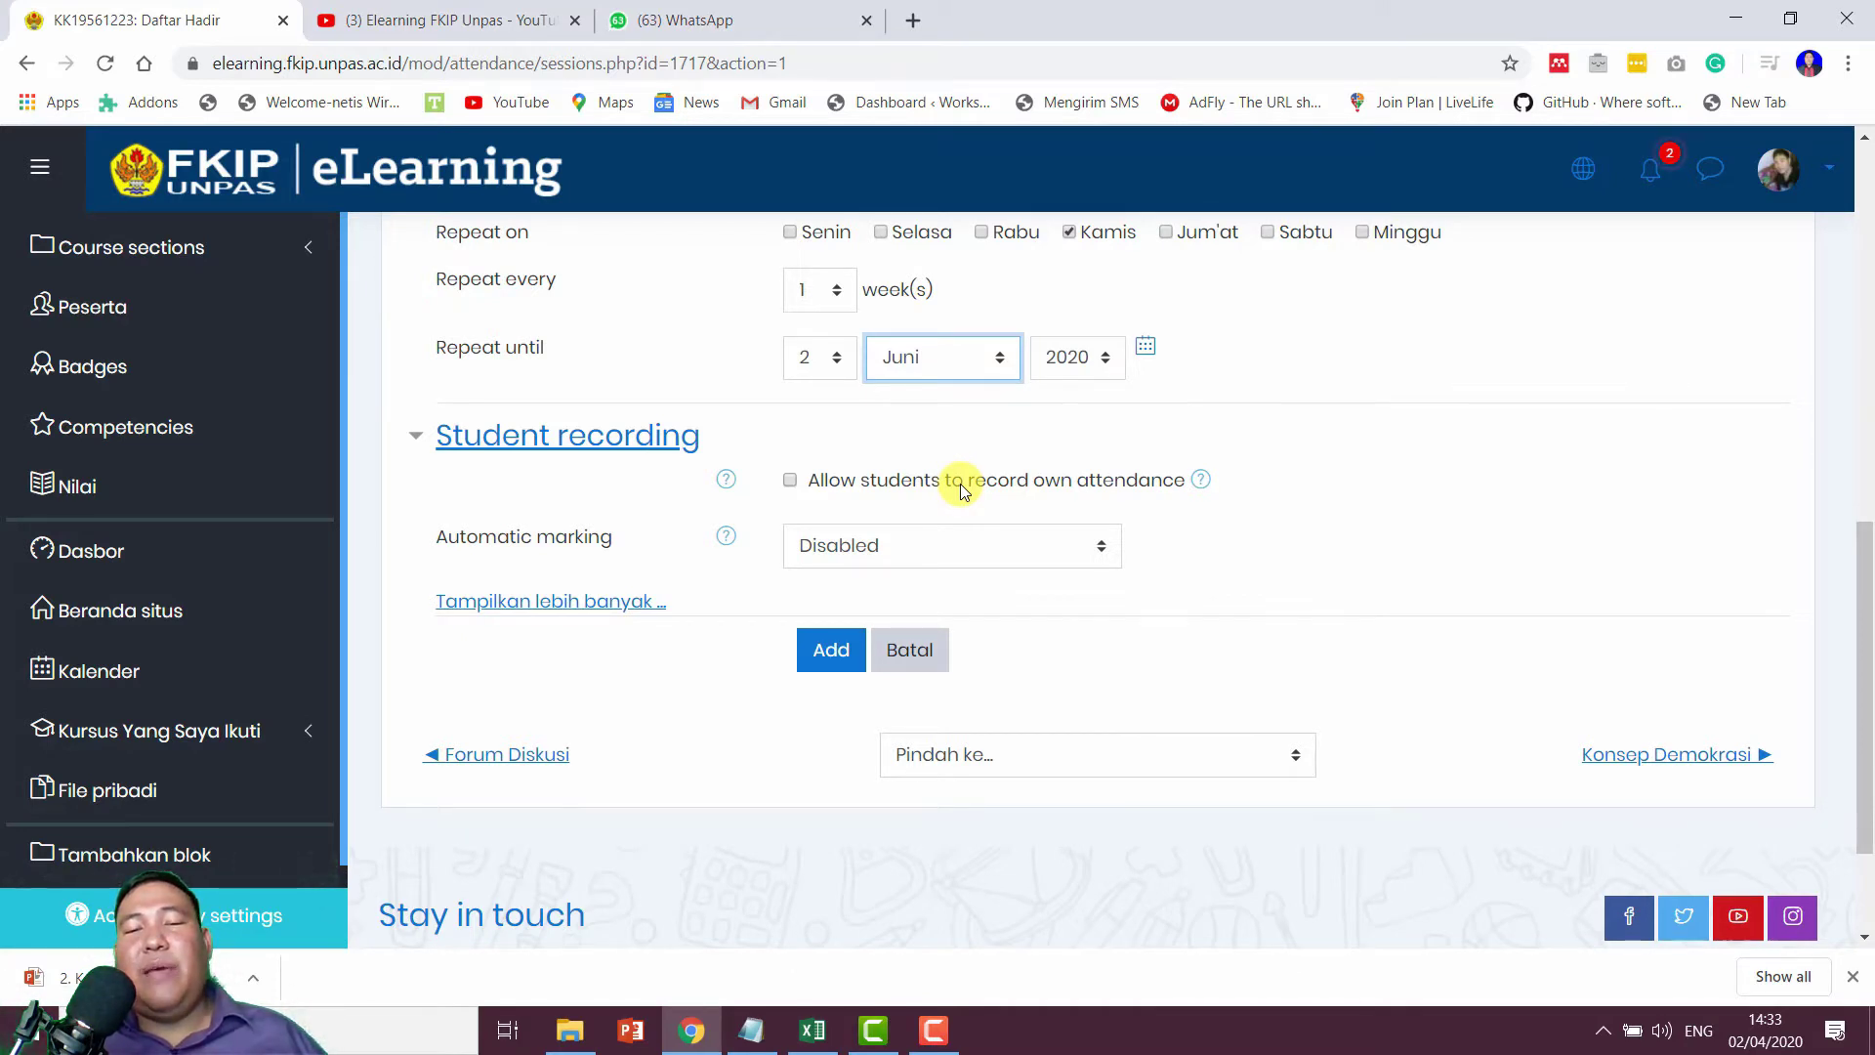
pyautogui.click(959, 484)
# Step: Submit the repeating session settings with Add at the bottom of the form
pyautogui.scroll(-1, 1074, 537)
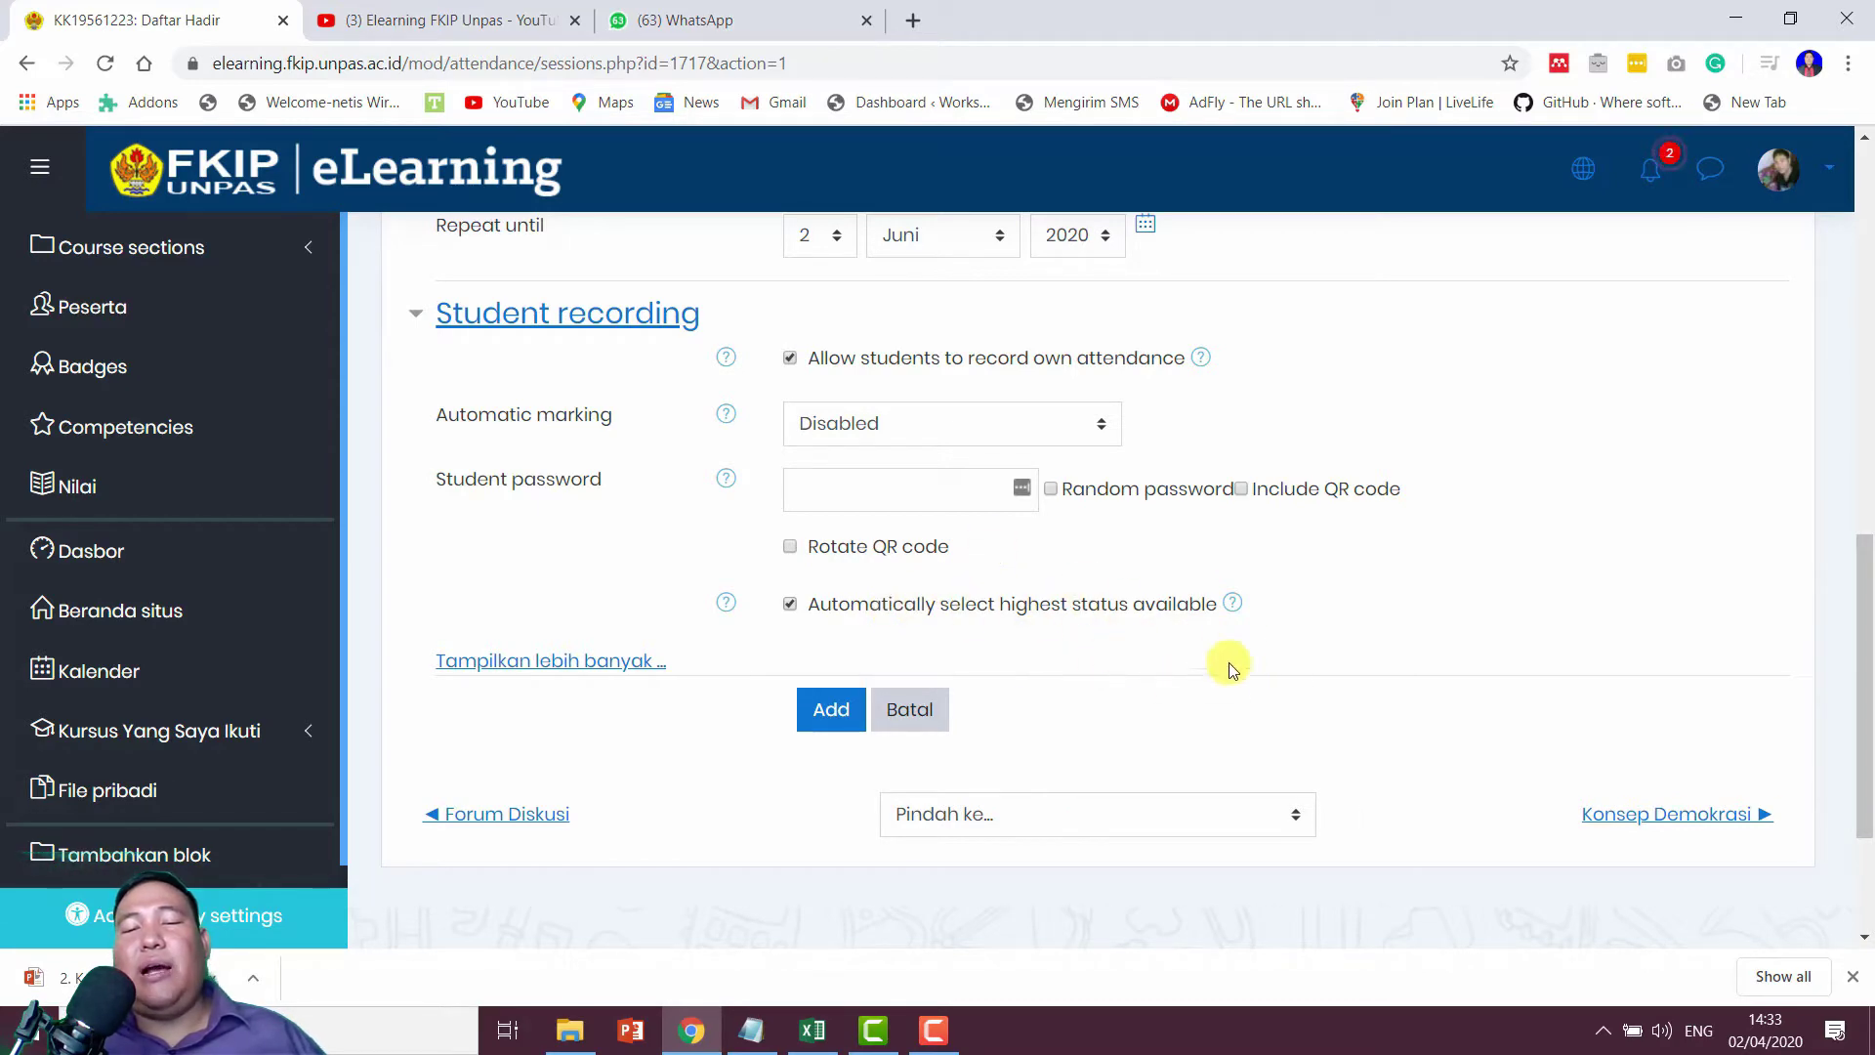
pyautogui.scroll(4, 987, 664)
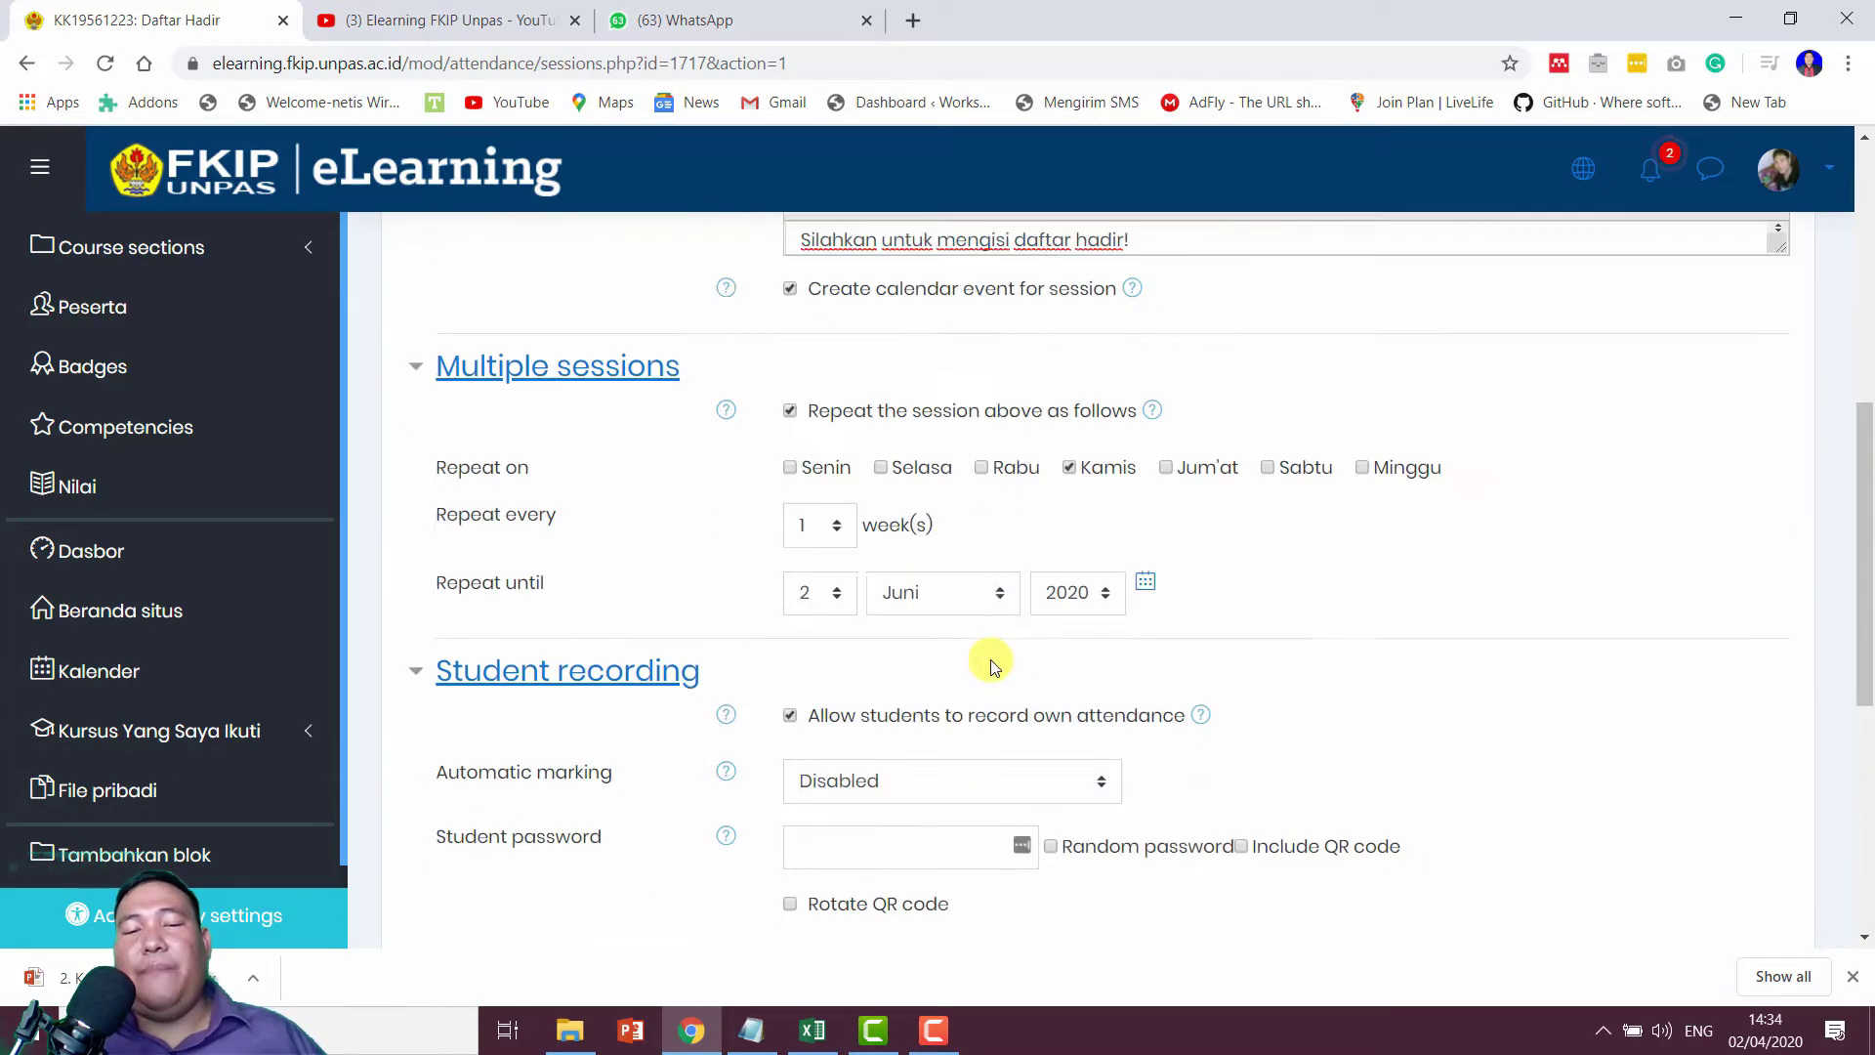
pyautogui.scroll(-7, 831, 730)
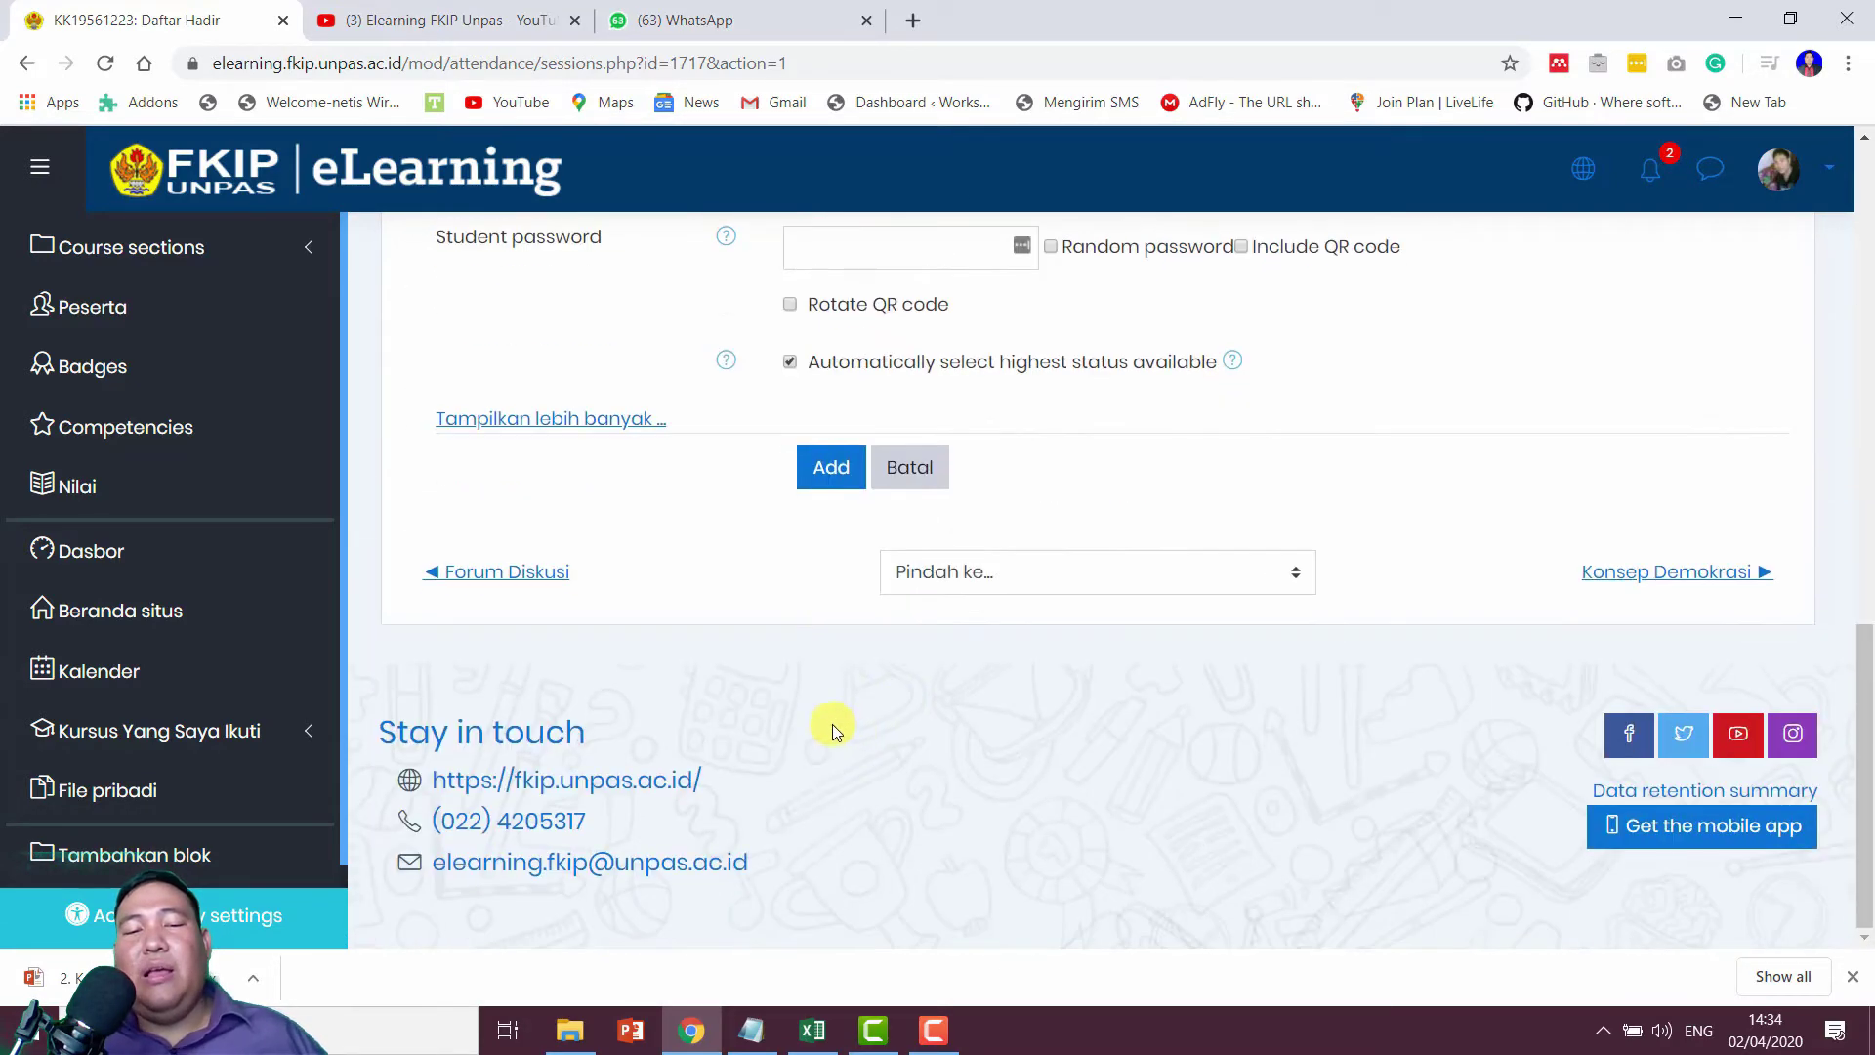
pyautogui.click(846, 469)
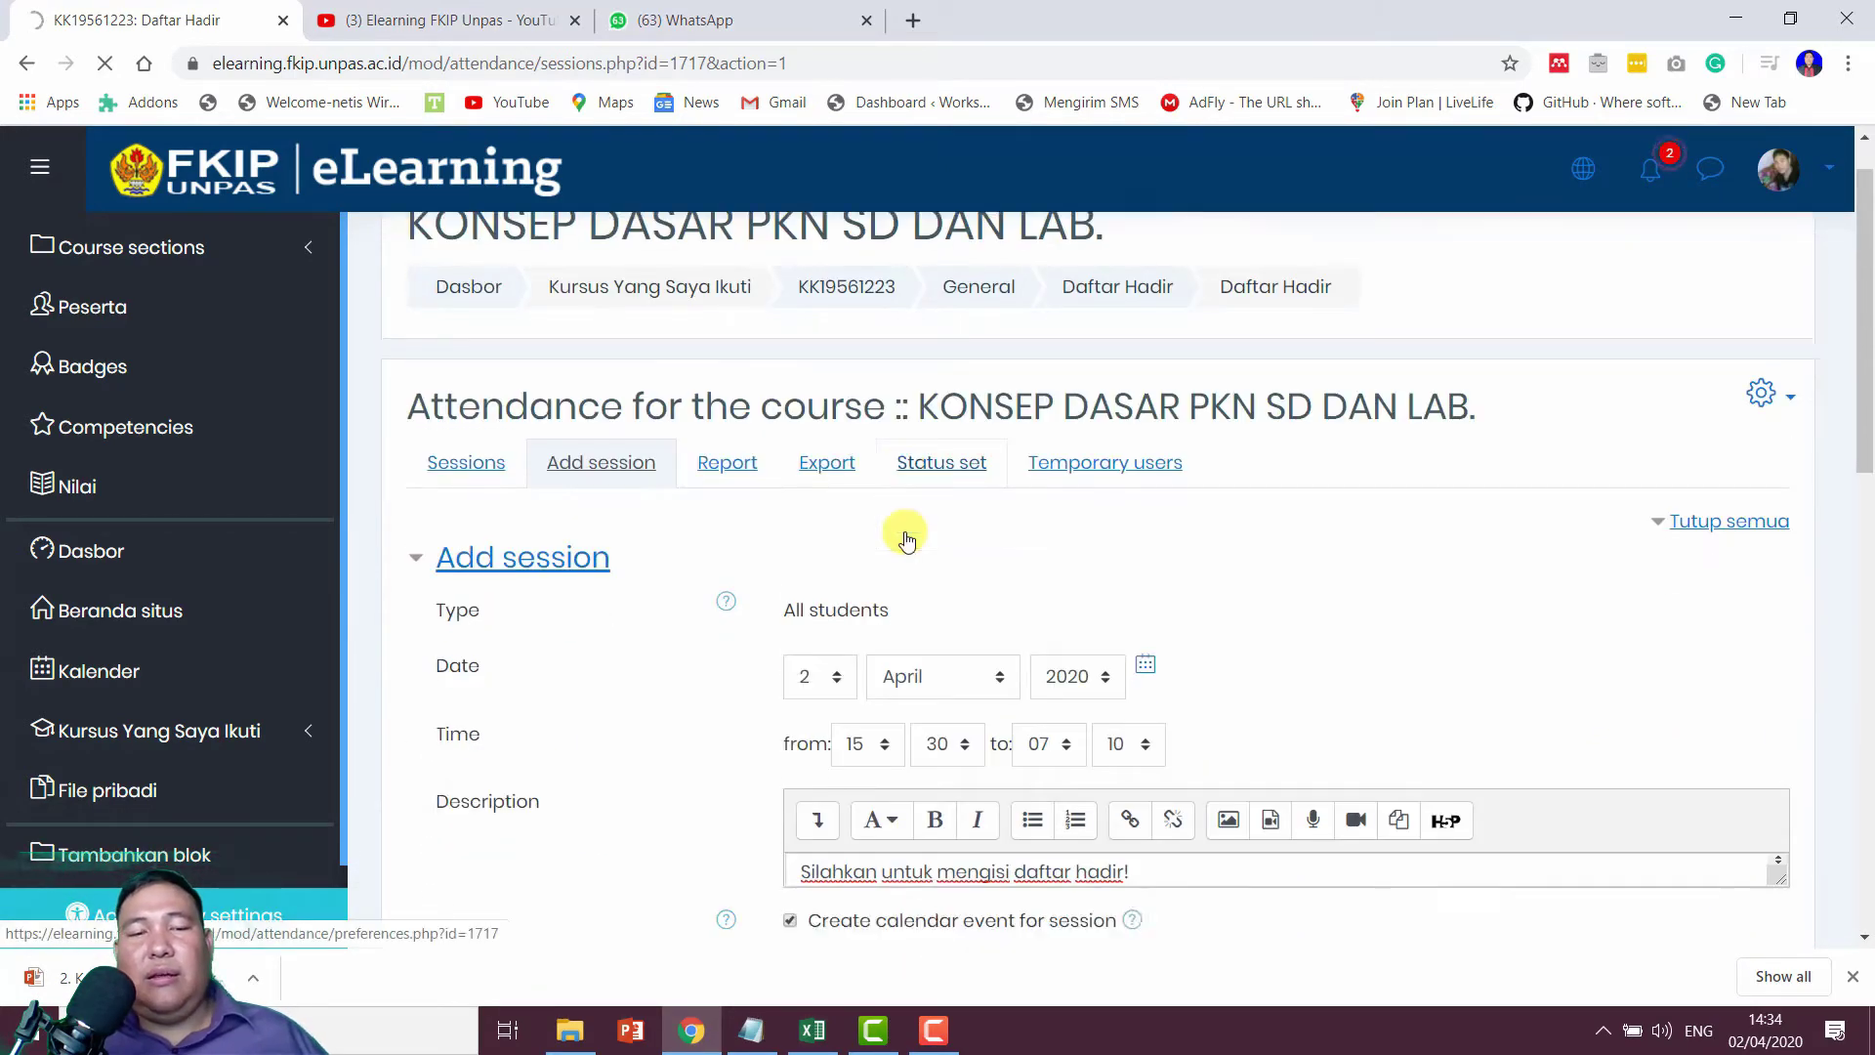
# Step: Change the session end hour from 07 to 17 (15:30–17:10) and resubmit with Add
pyautogui.scroll(-10, 905, 536)
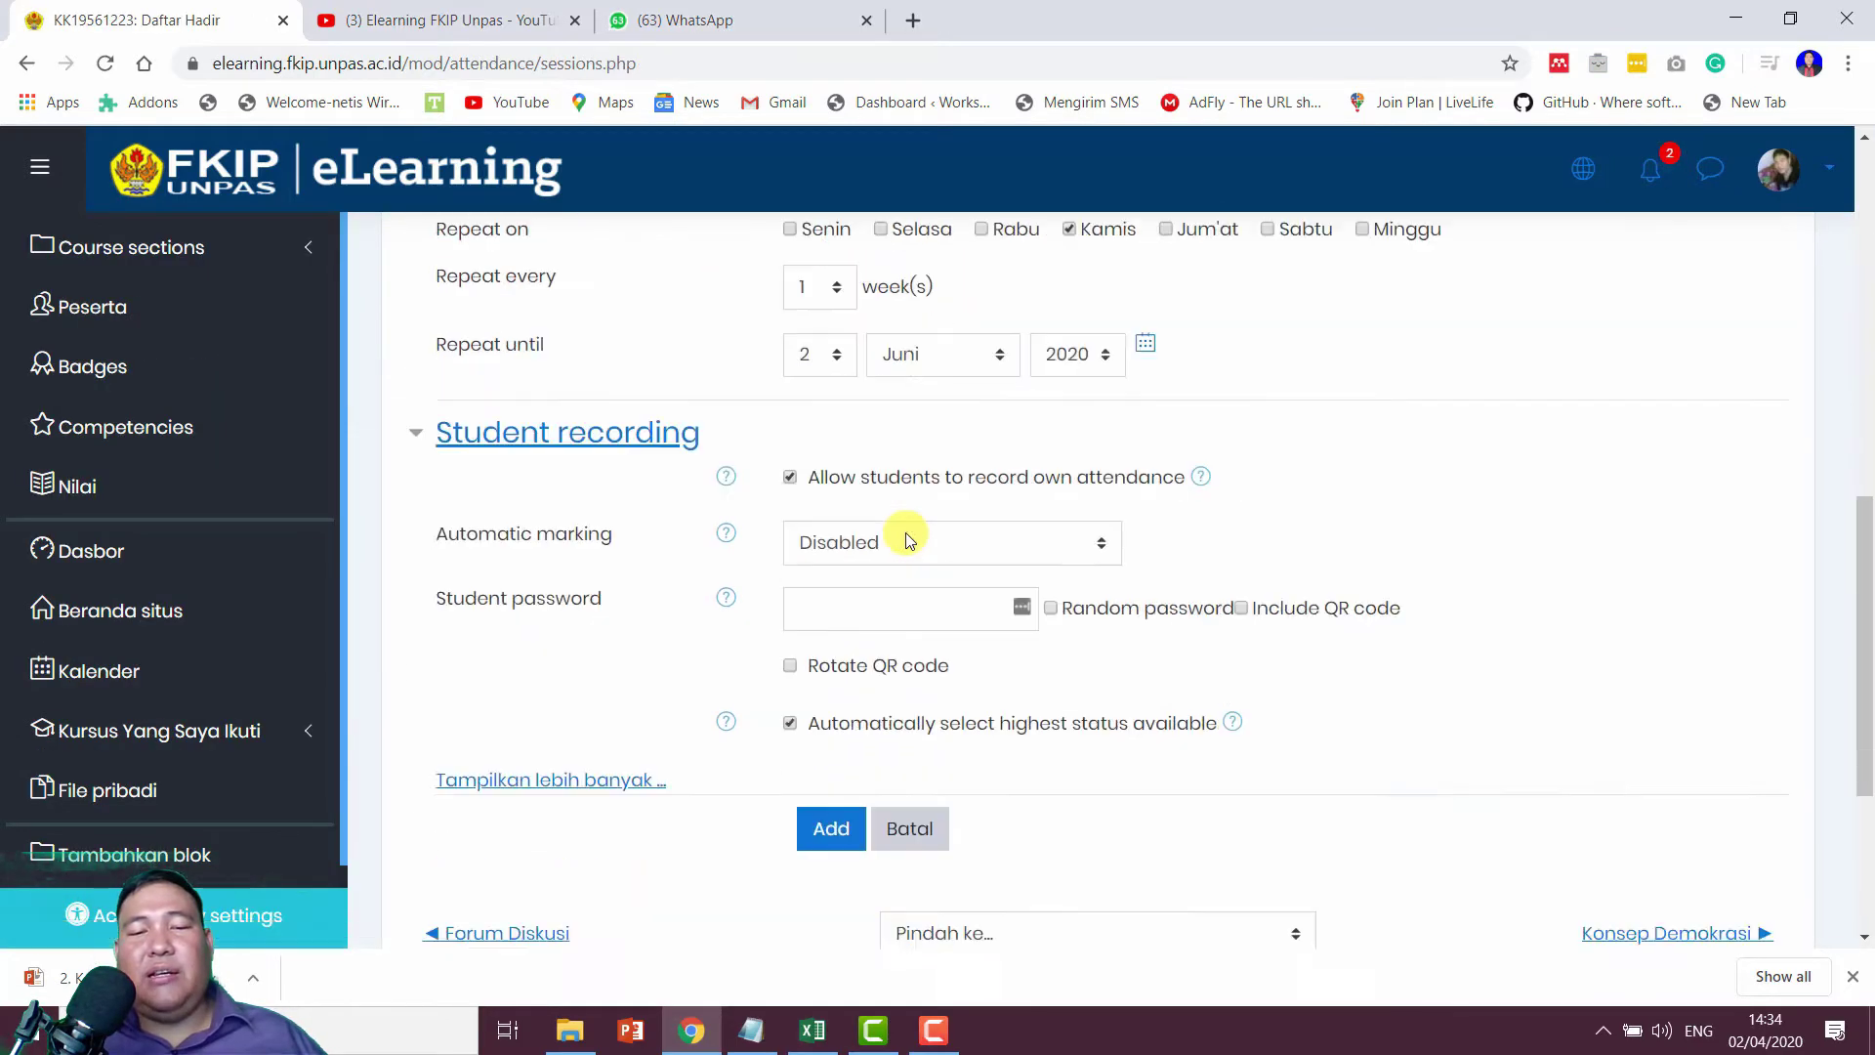
pyautogui.scroll(10, 905, 531)
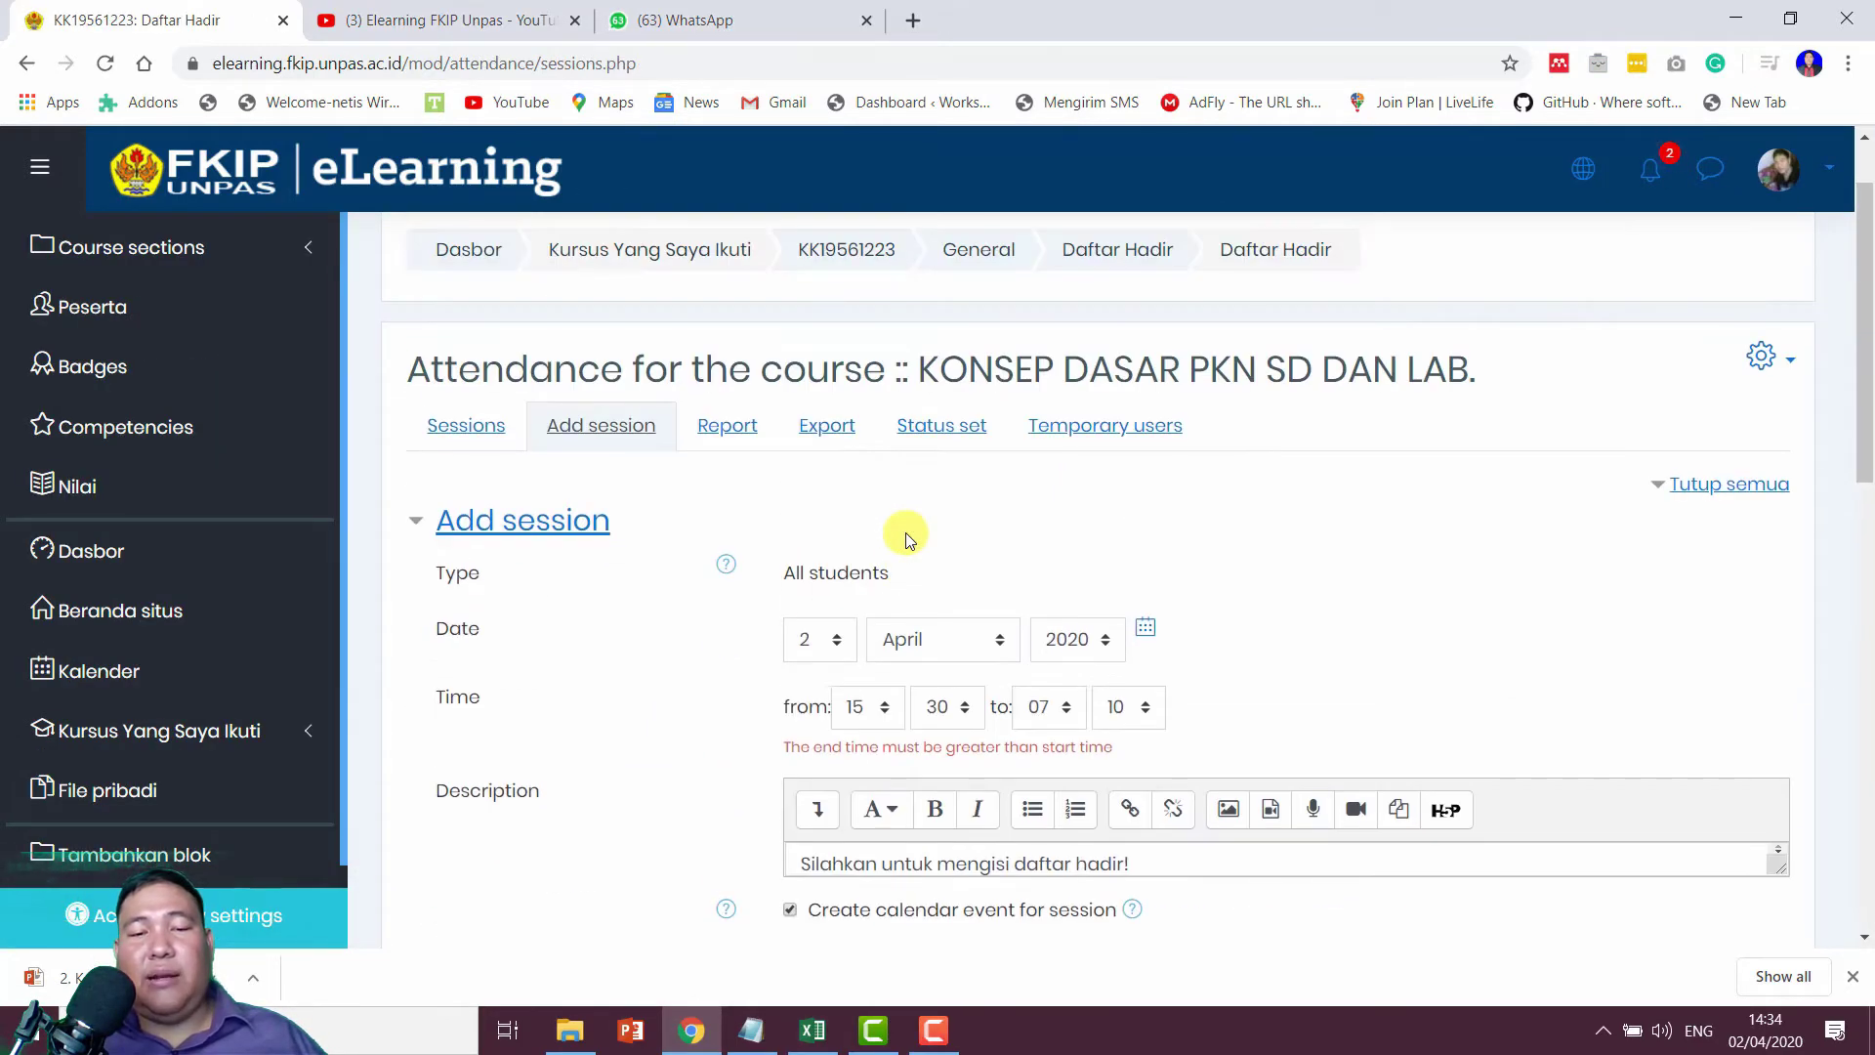
pyautogui.scroll(-1, 933, 594)
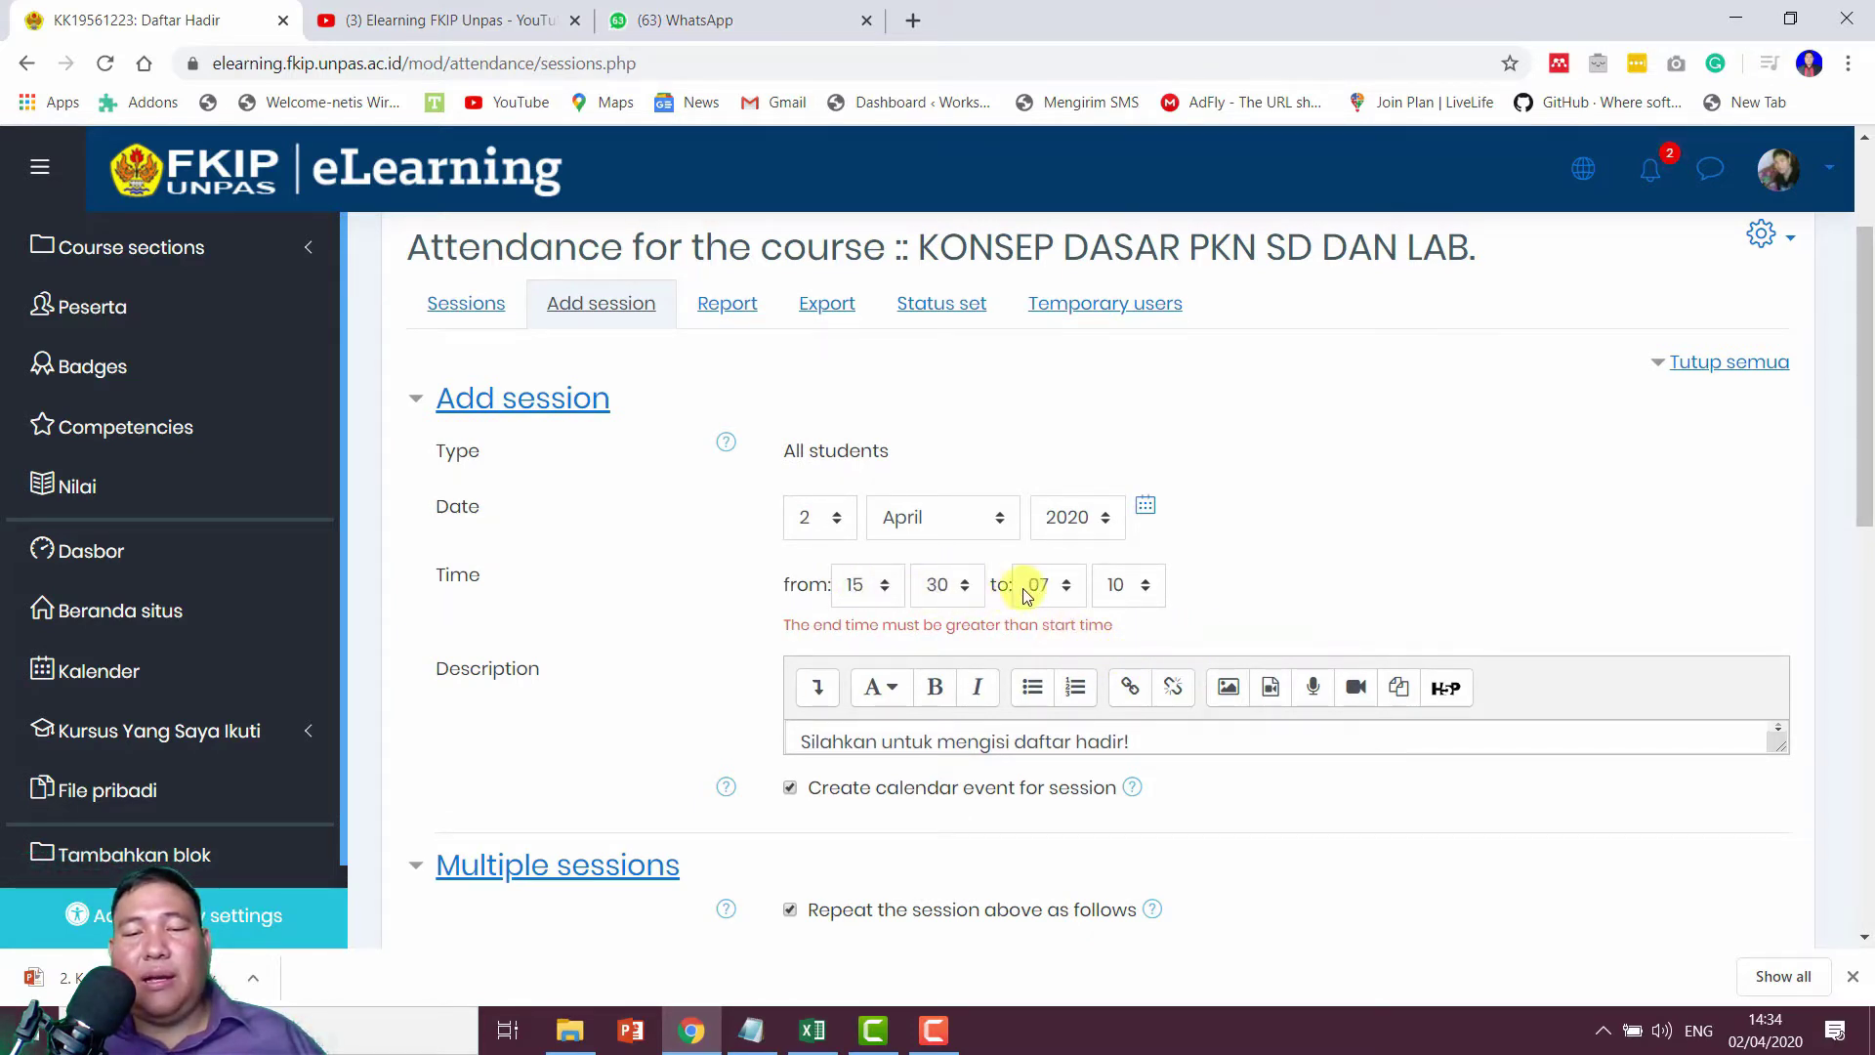
pyautogui.click(1052, 597)
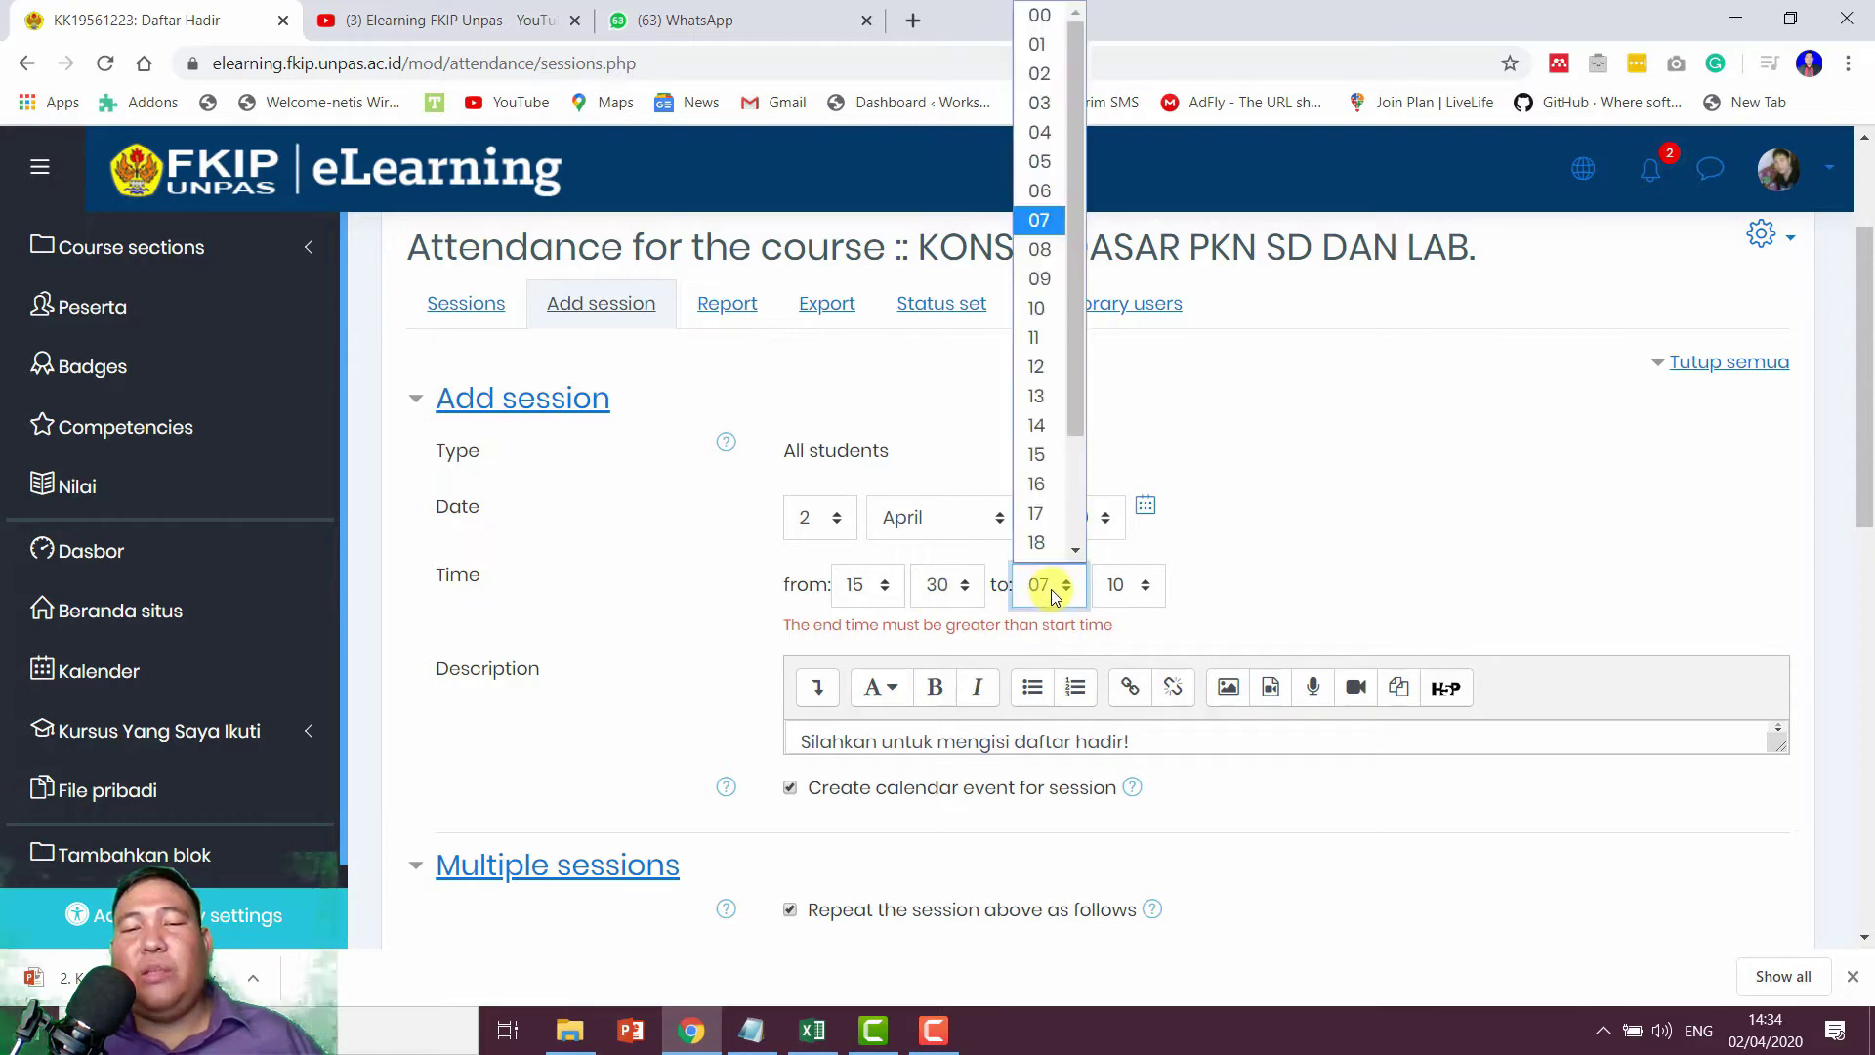
pyautogui.click(1051, 460)
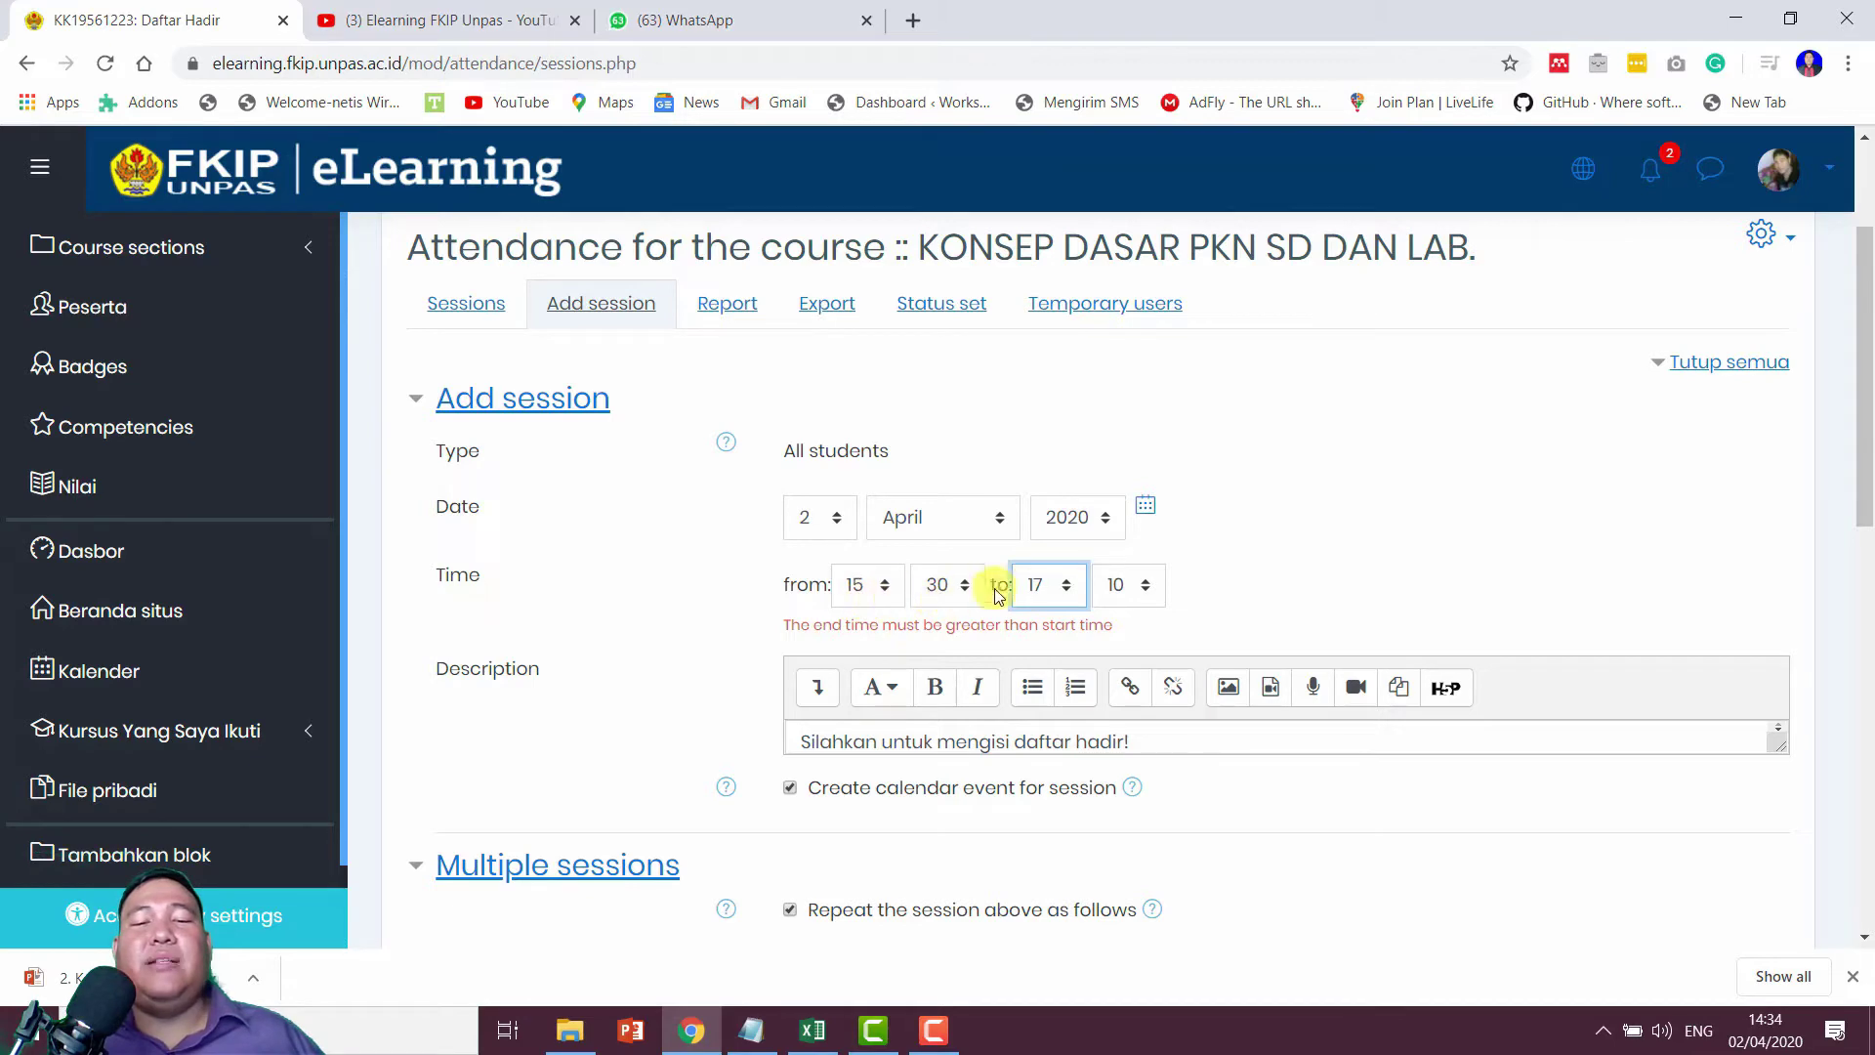
pyautogui.scroll(-12, 1114, 599)
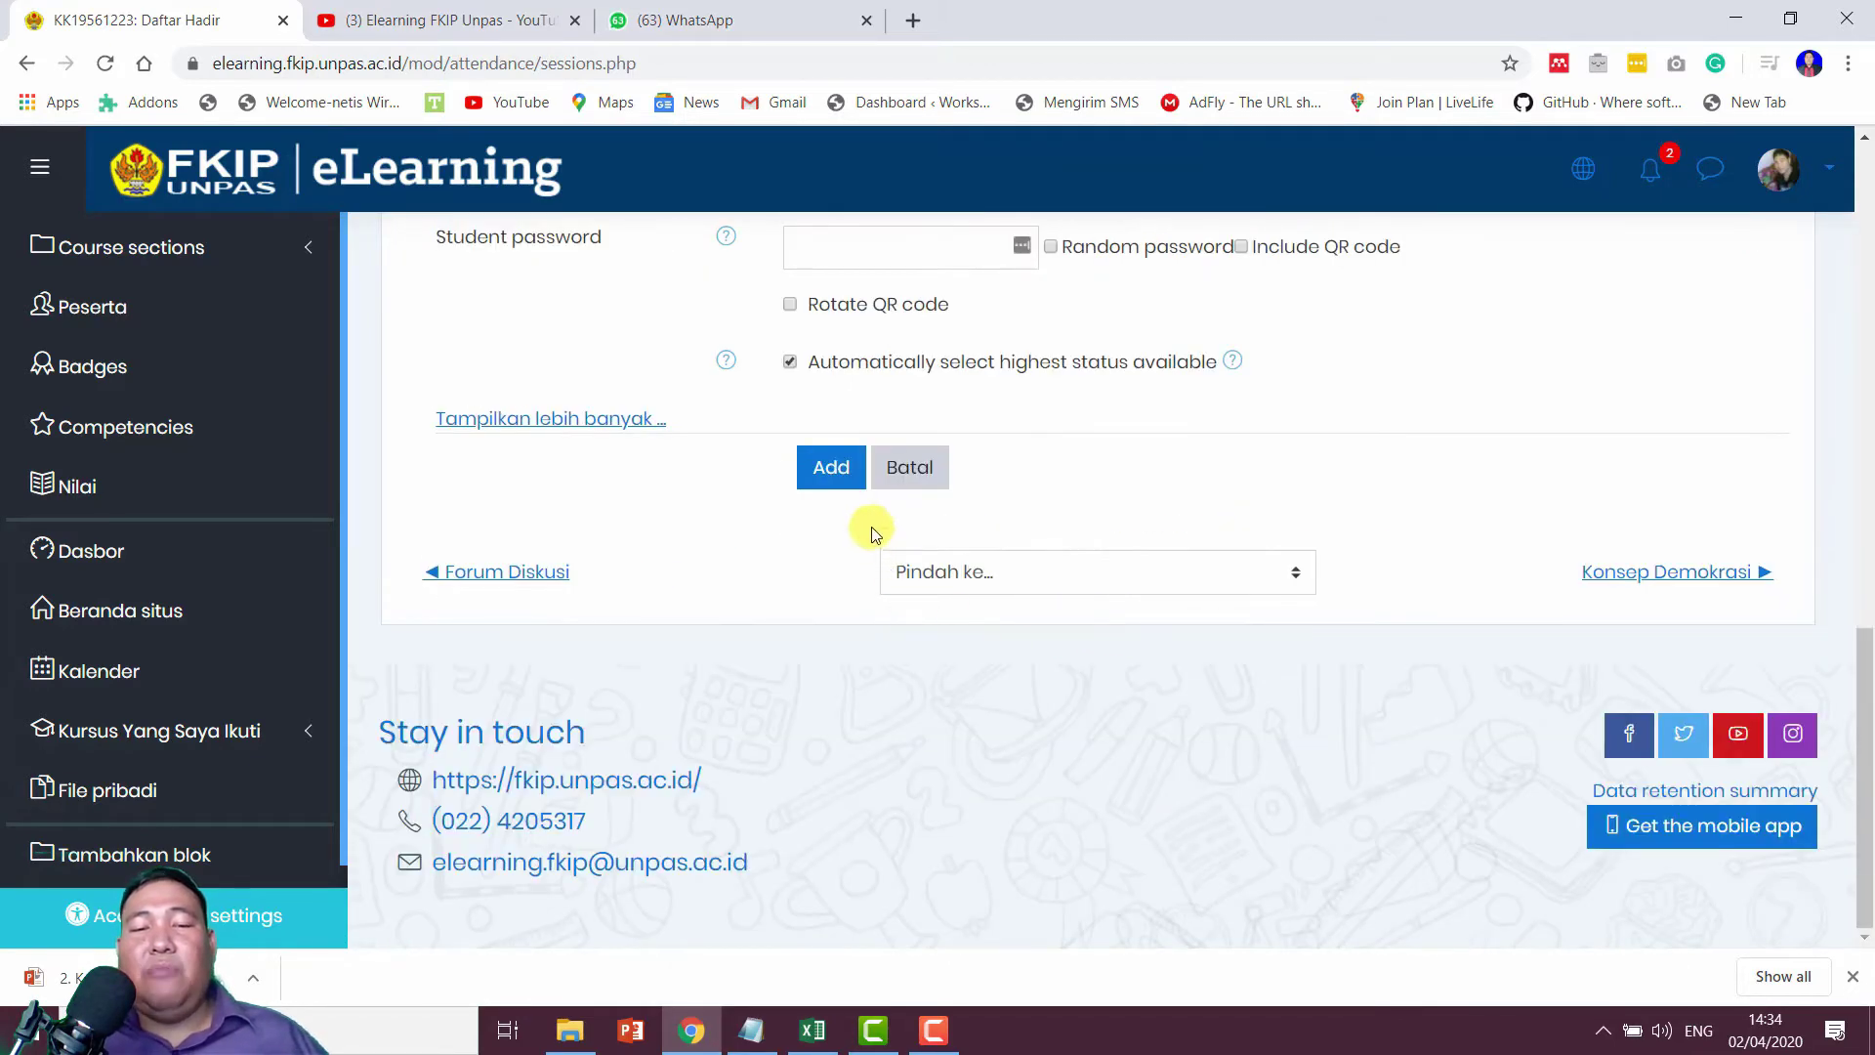
pyautogui.click(836, 481)
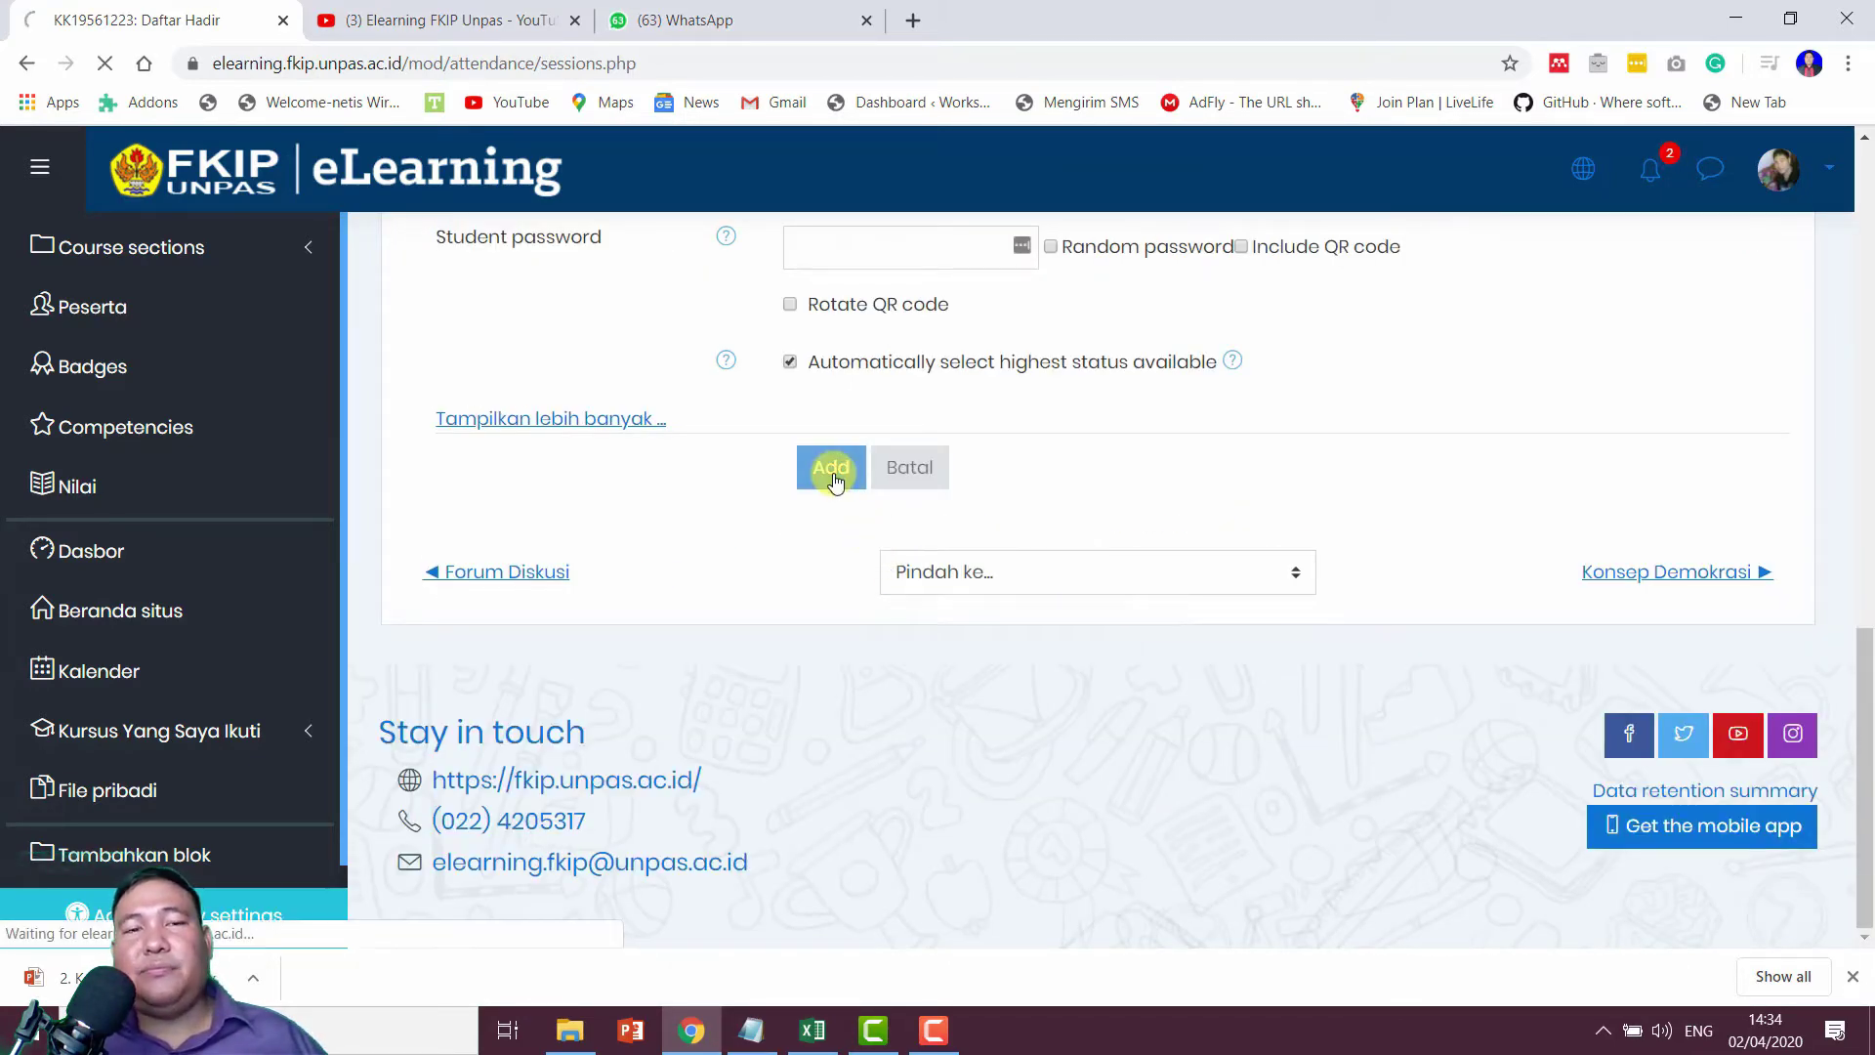
# Step: Scroll through the nine generated Thursday sessions, 2 Apr–28 Mei 2020, each 3:30PM–5:10PM
pyautogui.scroll(-3, 842, 469)
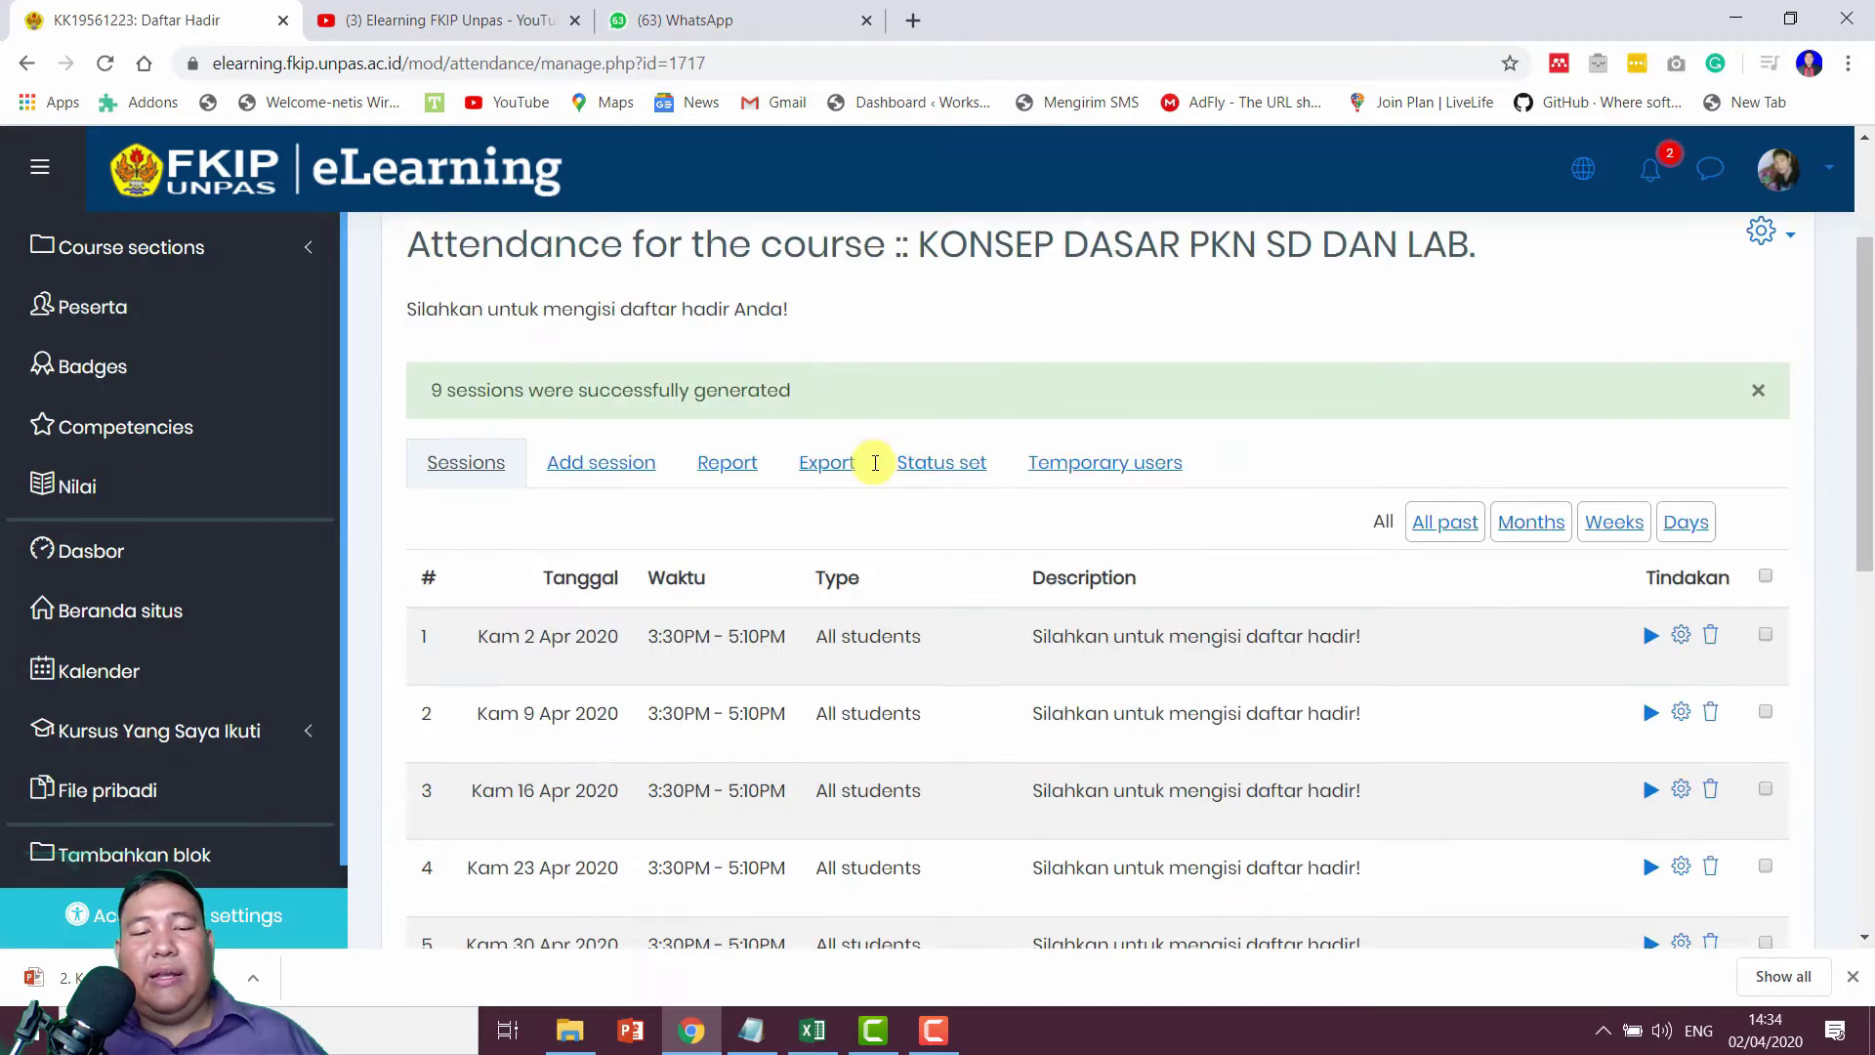
pyautogui.scroll(-7, 843, 457)
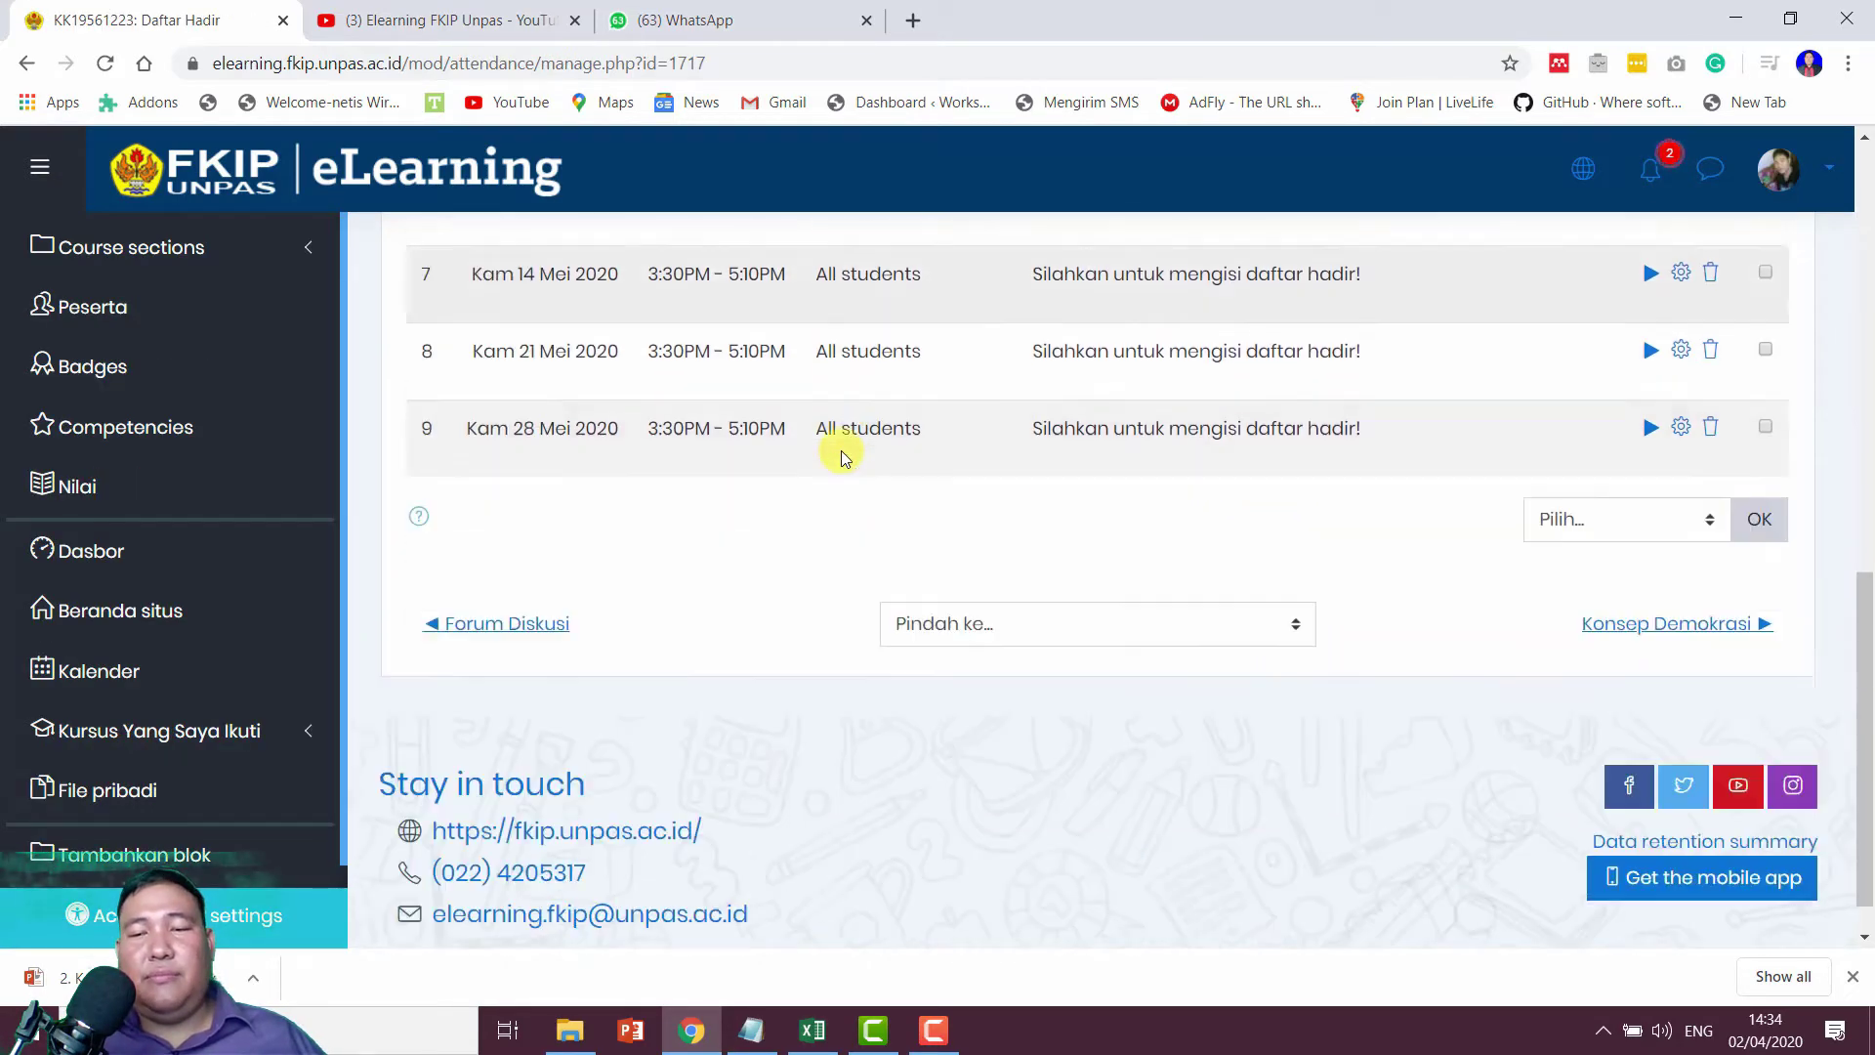
pyautogui.scroll(8, 846, 458)
pyautogui.scroll(-3, 661, 468)
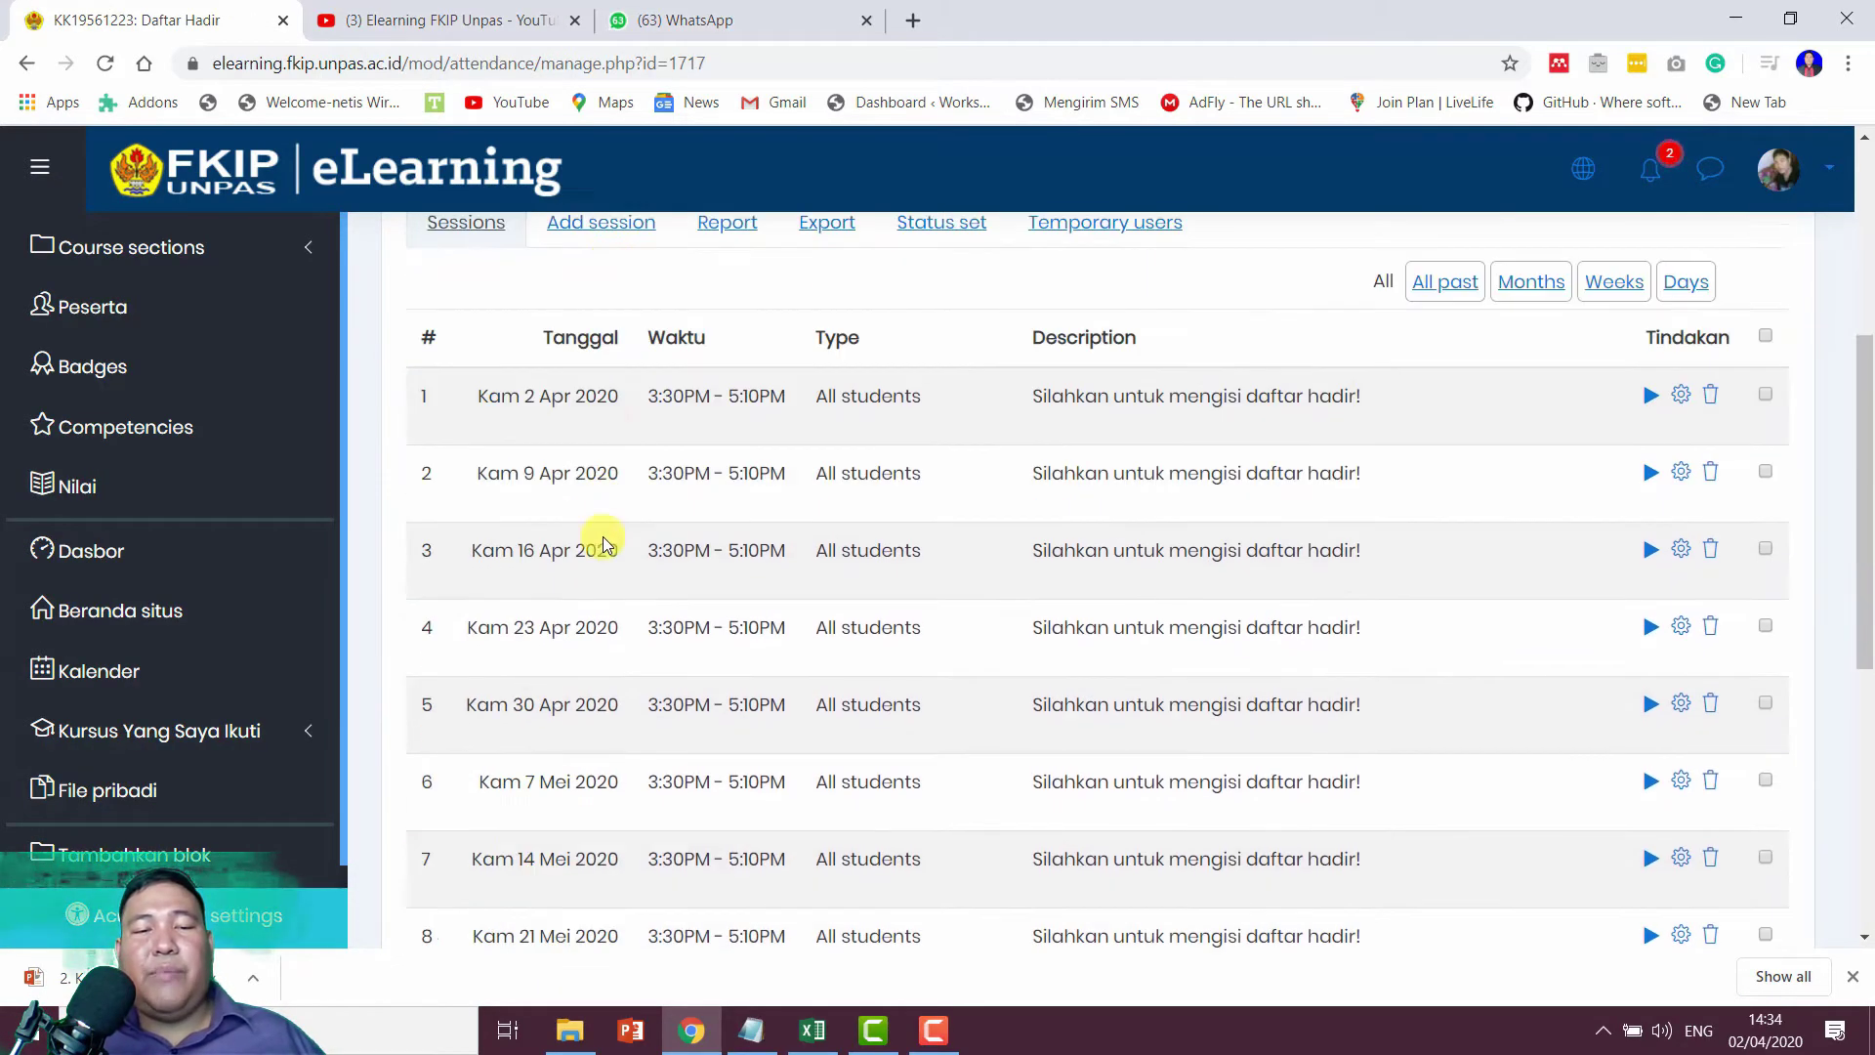
pyautogui.scroll(-4, 757, 618)
pyautogui.scroll(7, 778, 661)
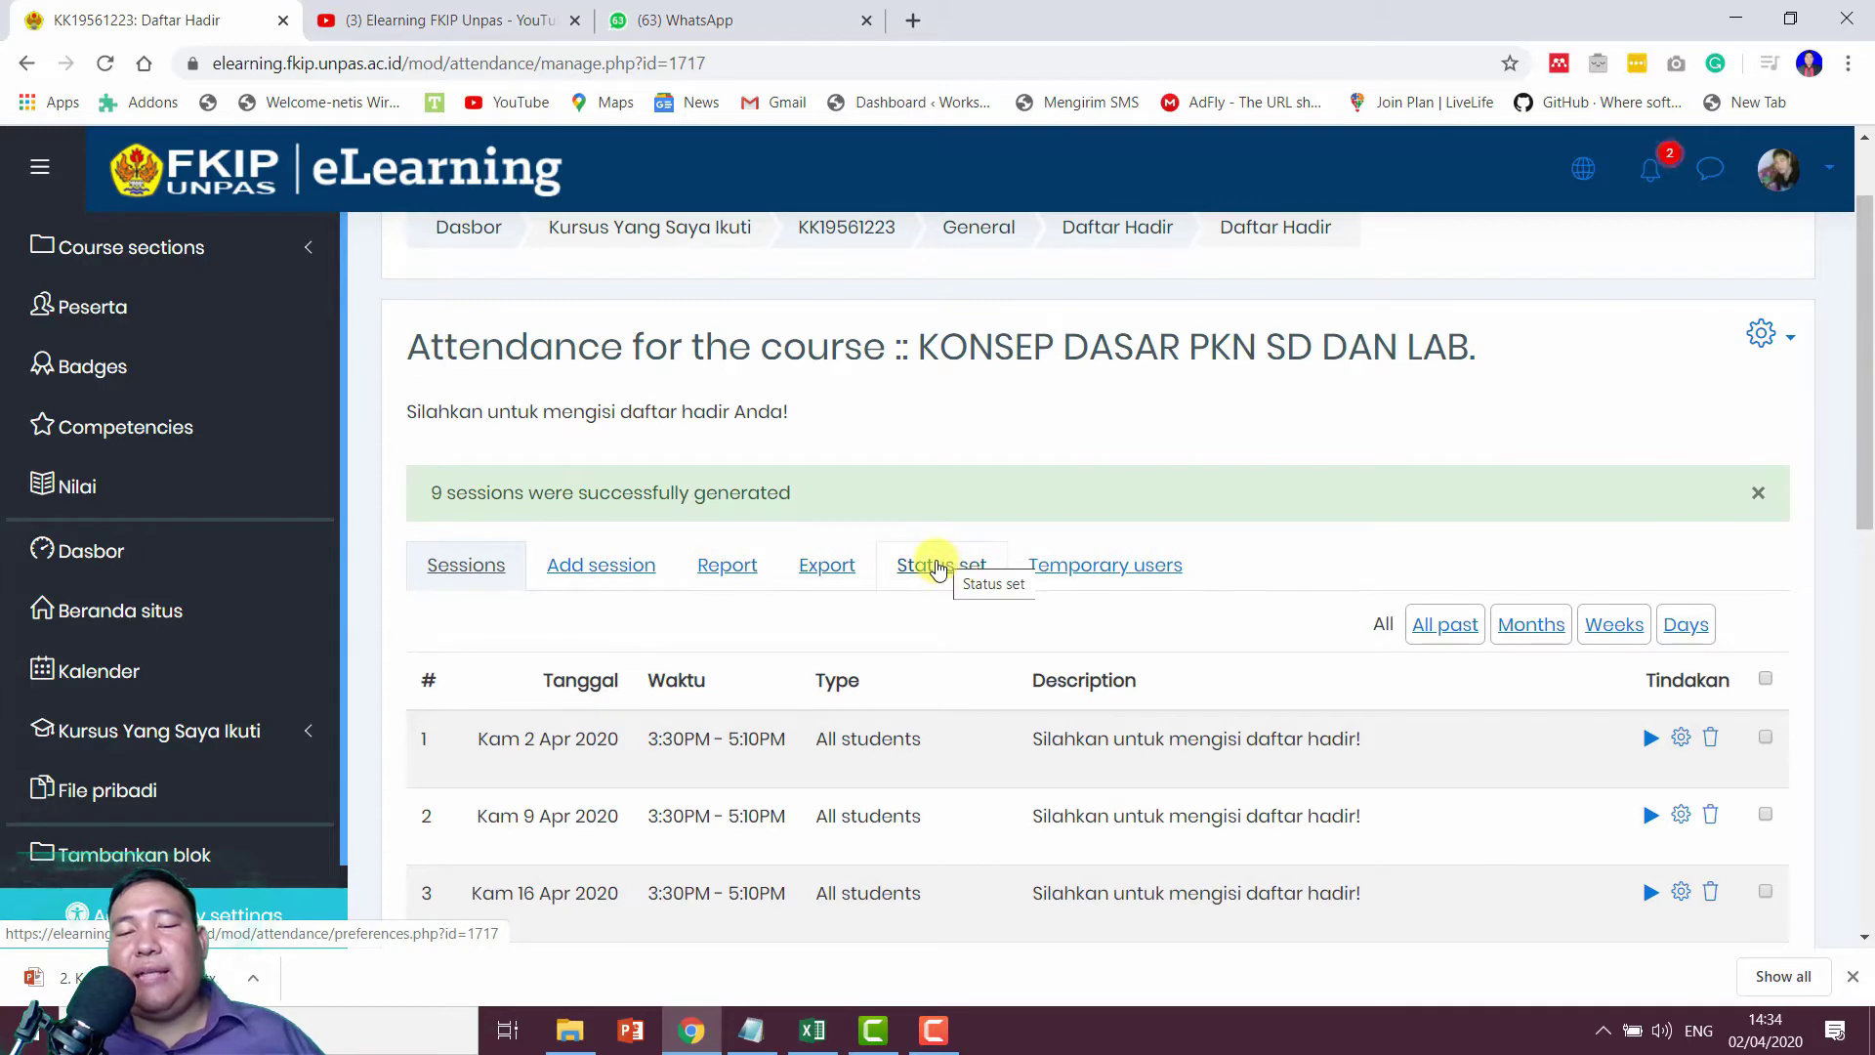
# Step: Review the Hadir, Terlambat and Izin point values and make Absent the automatic unmarked status
pyautogui.click(939, 568)
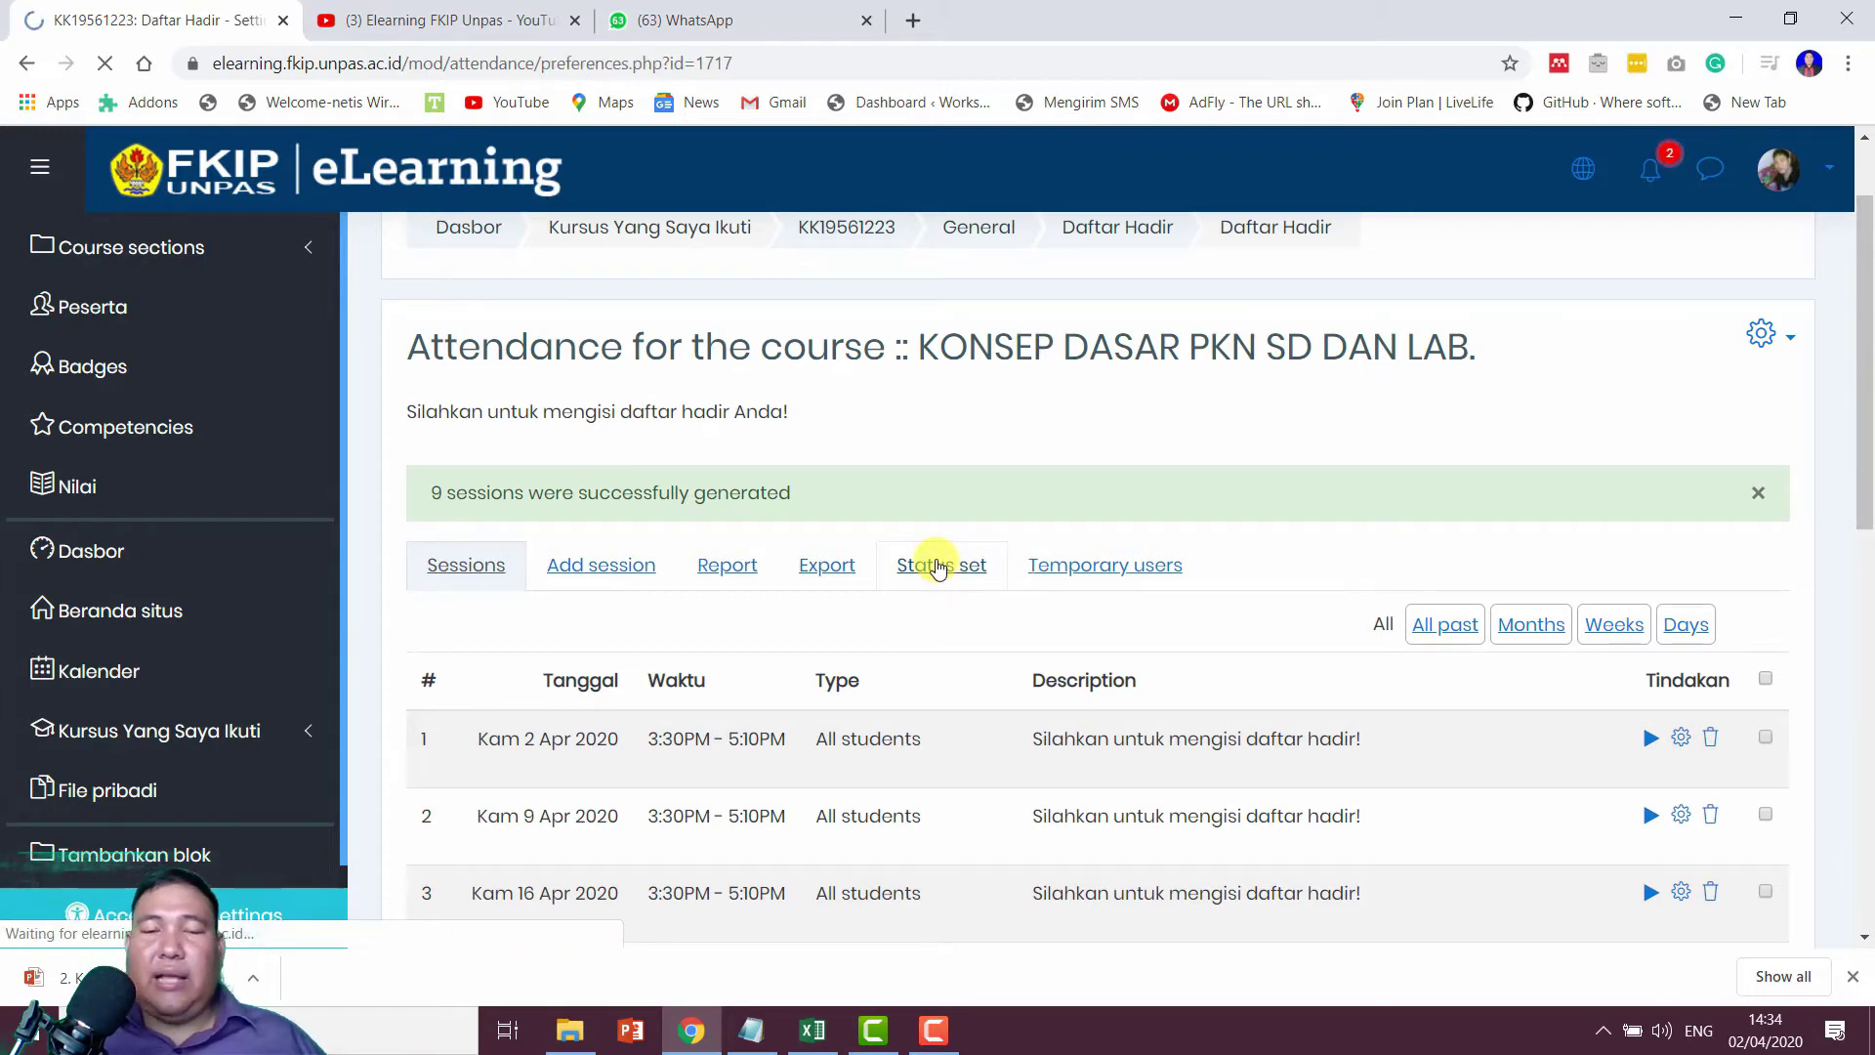
pyautogui.scroll(-1, 938, 568)
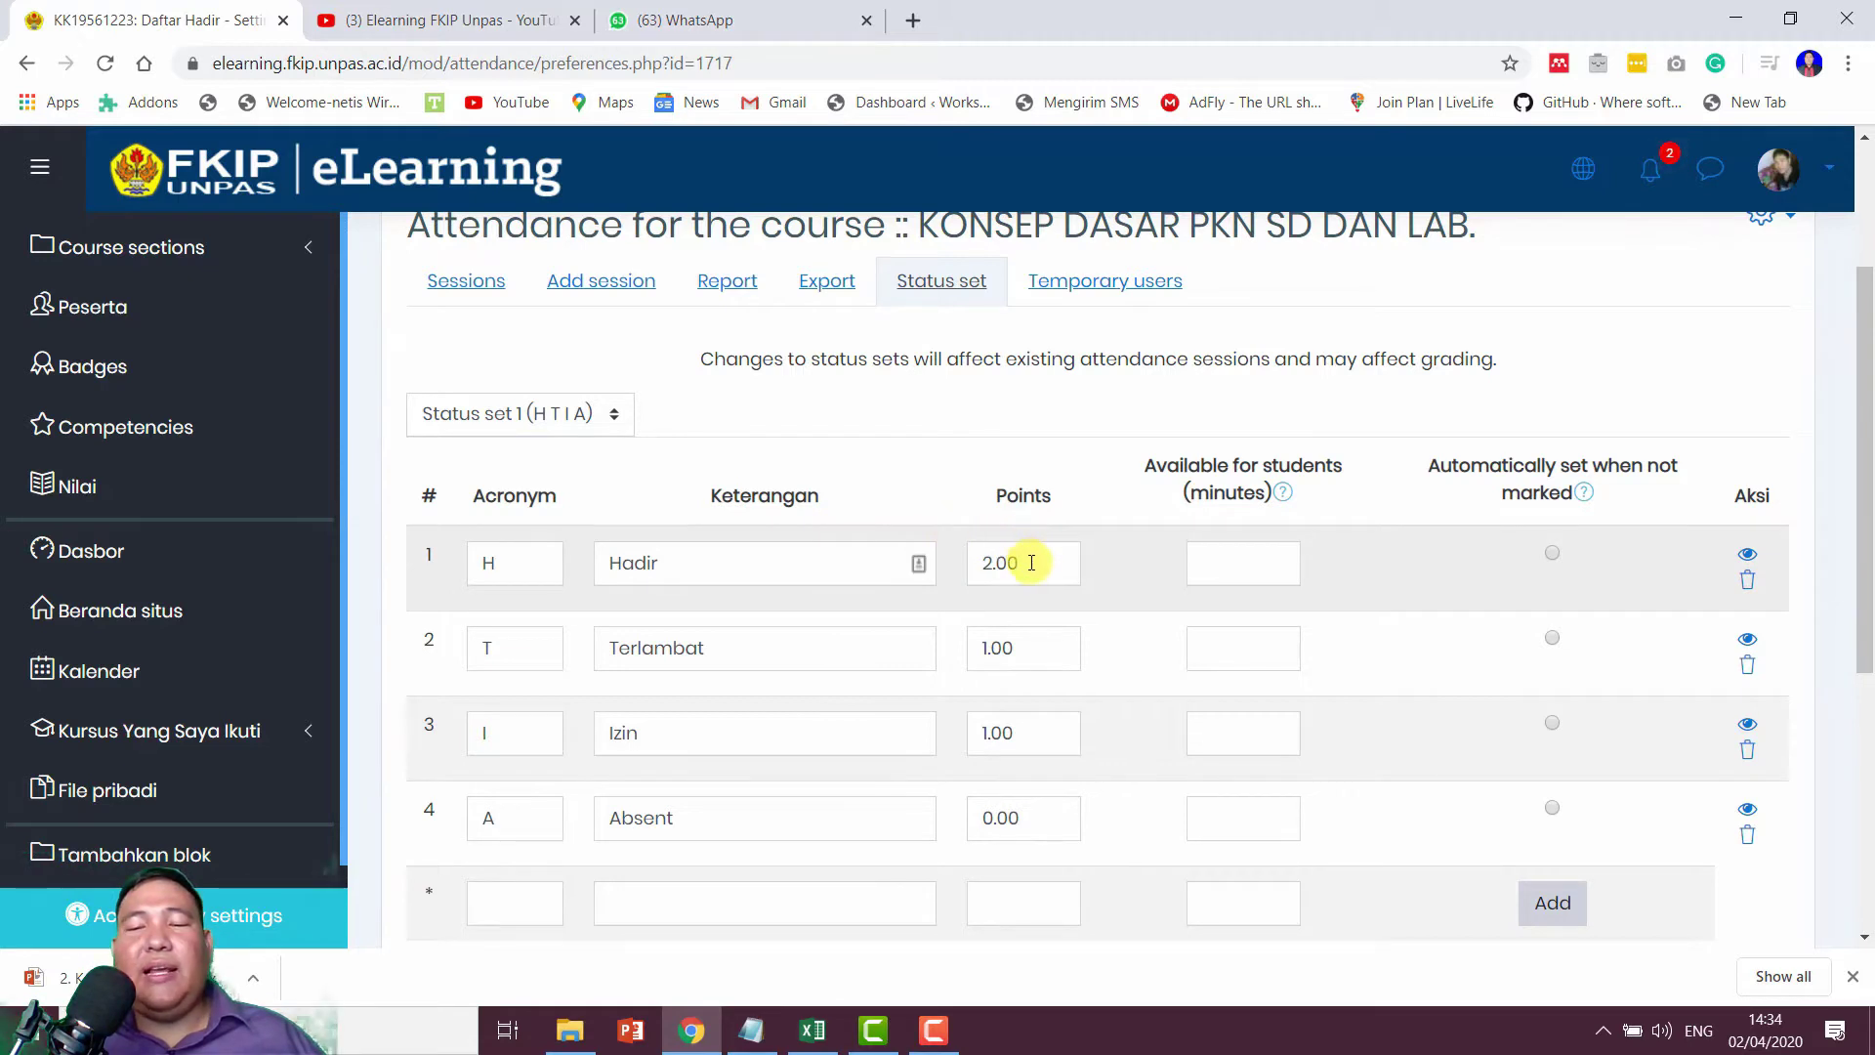
pyautogui.moveTo(1031, 562); pyautogui.dragTo(946, 569)
pyautogui.moveTo(1046, 641); pyautogui.dragTo(930, 654)
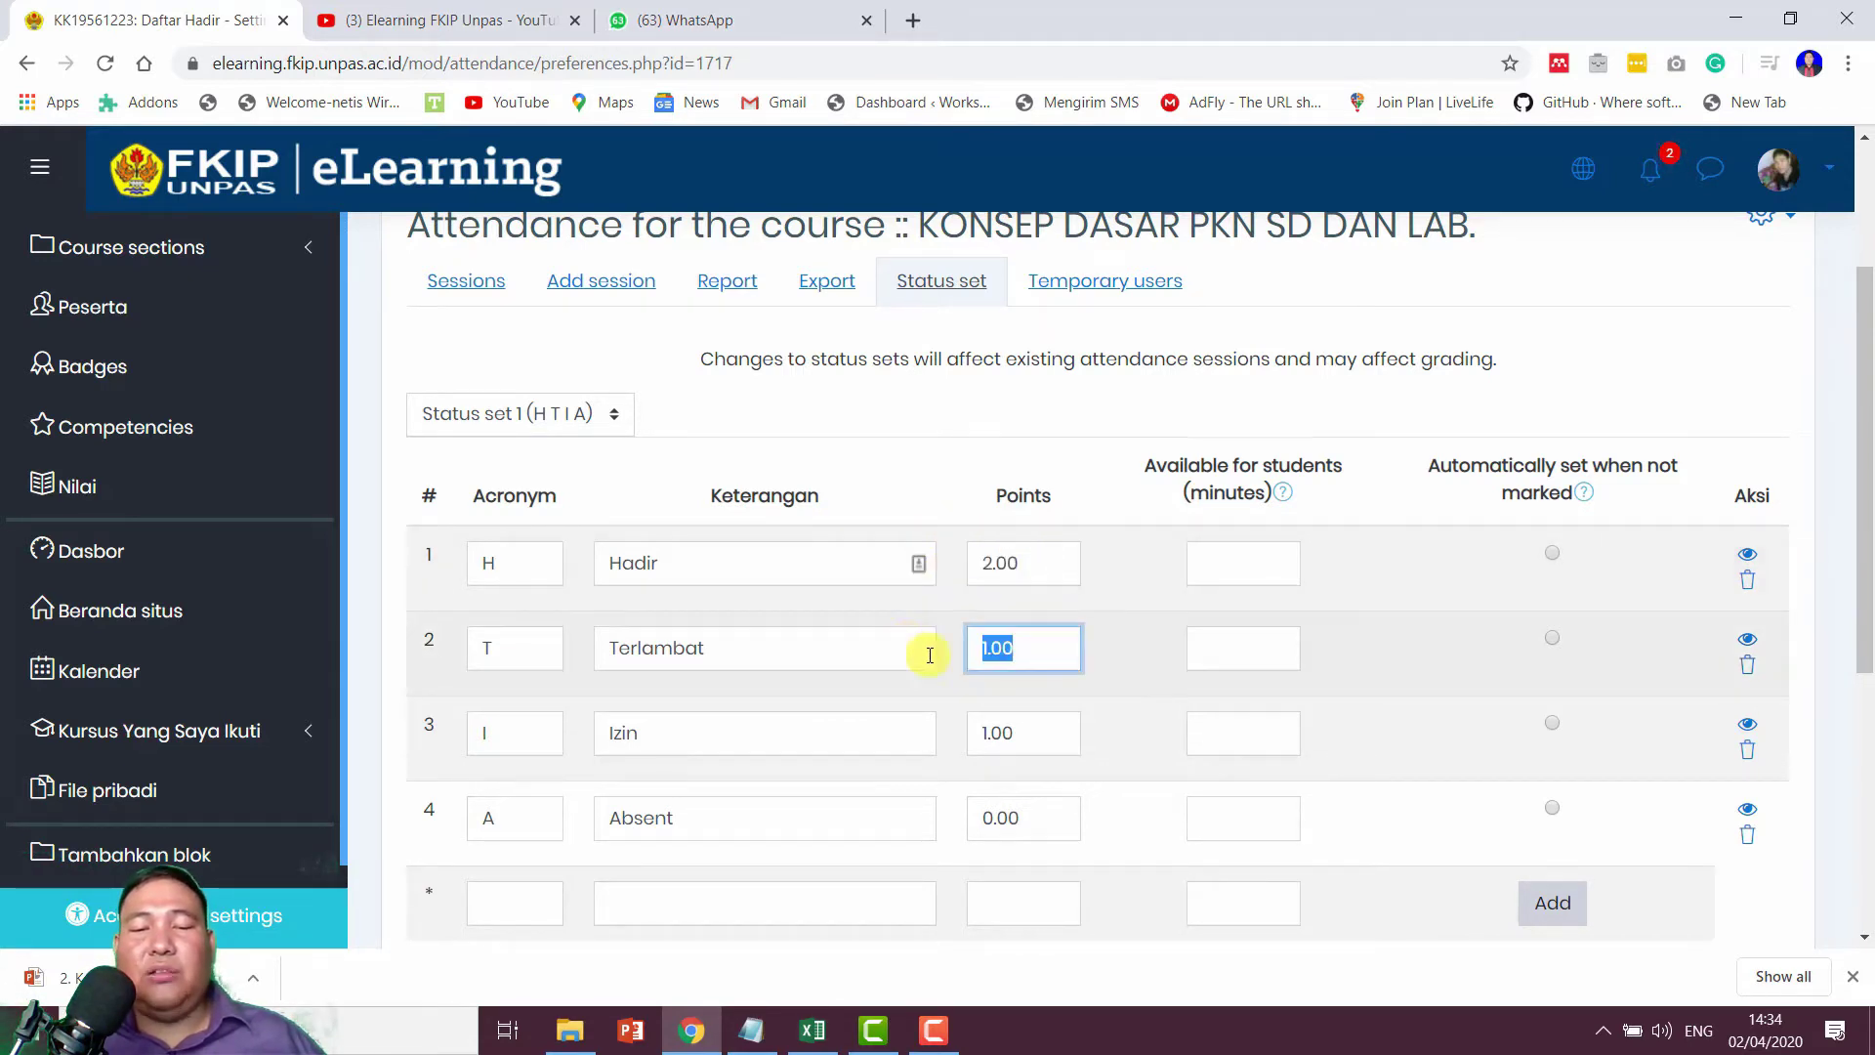
pyautogui.moveTo(1038, 747); pyautogui.dragTo(894, 741)
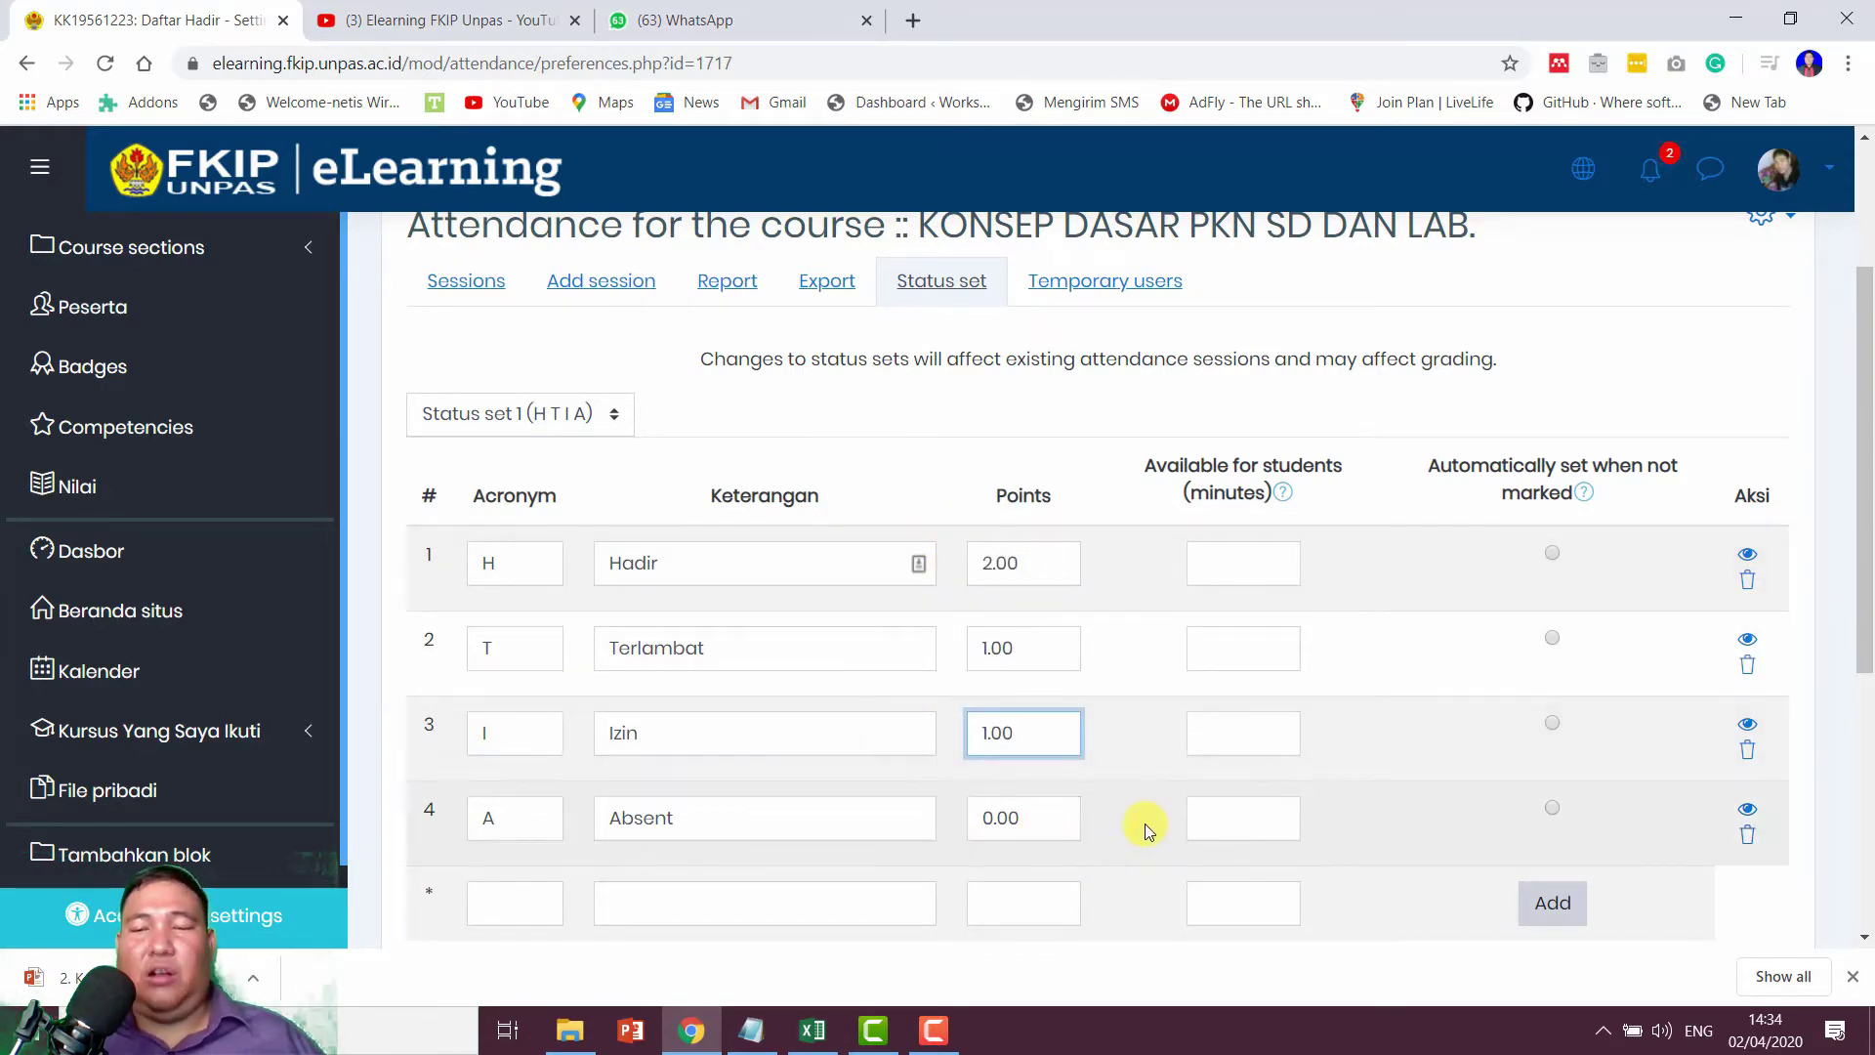
pyautogui.click(1147, 830)
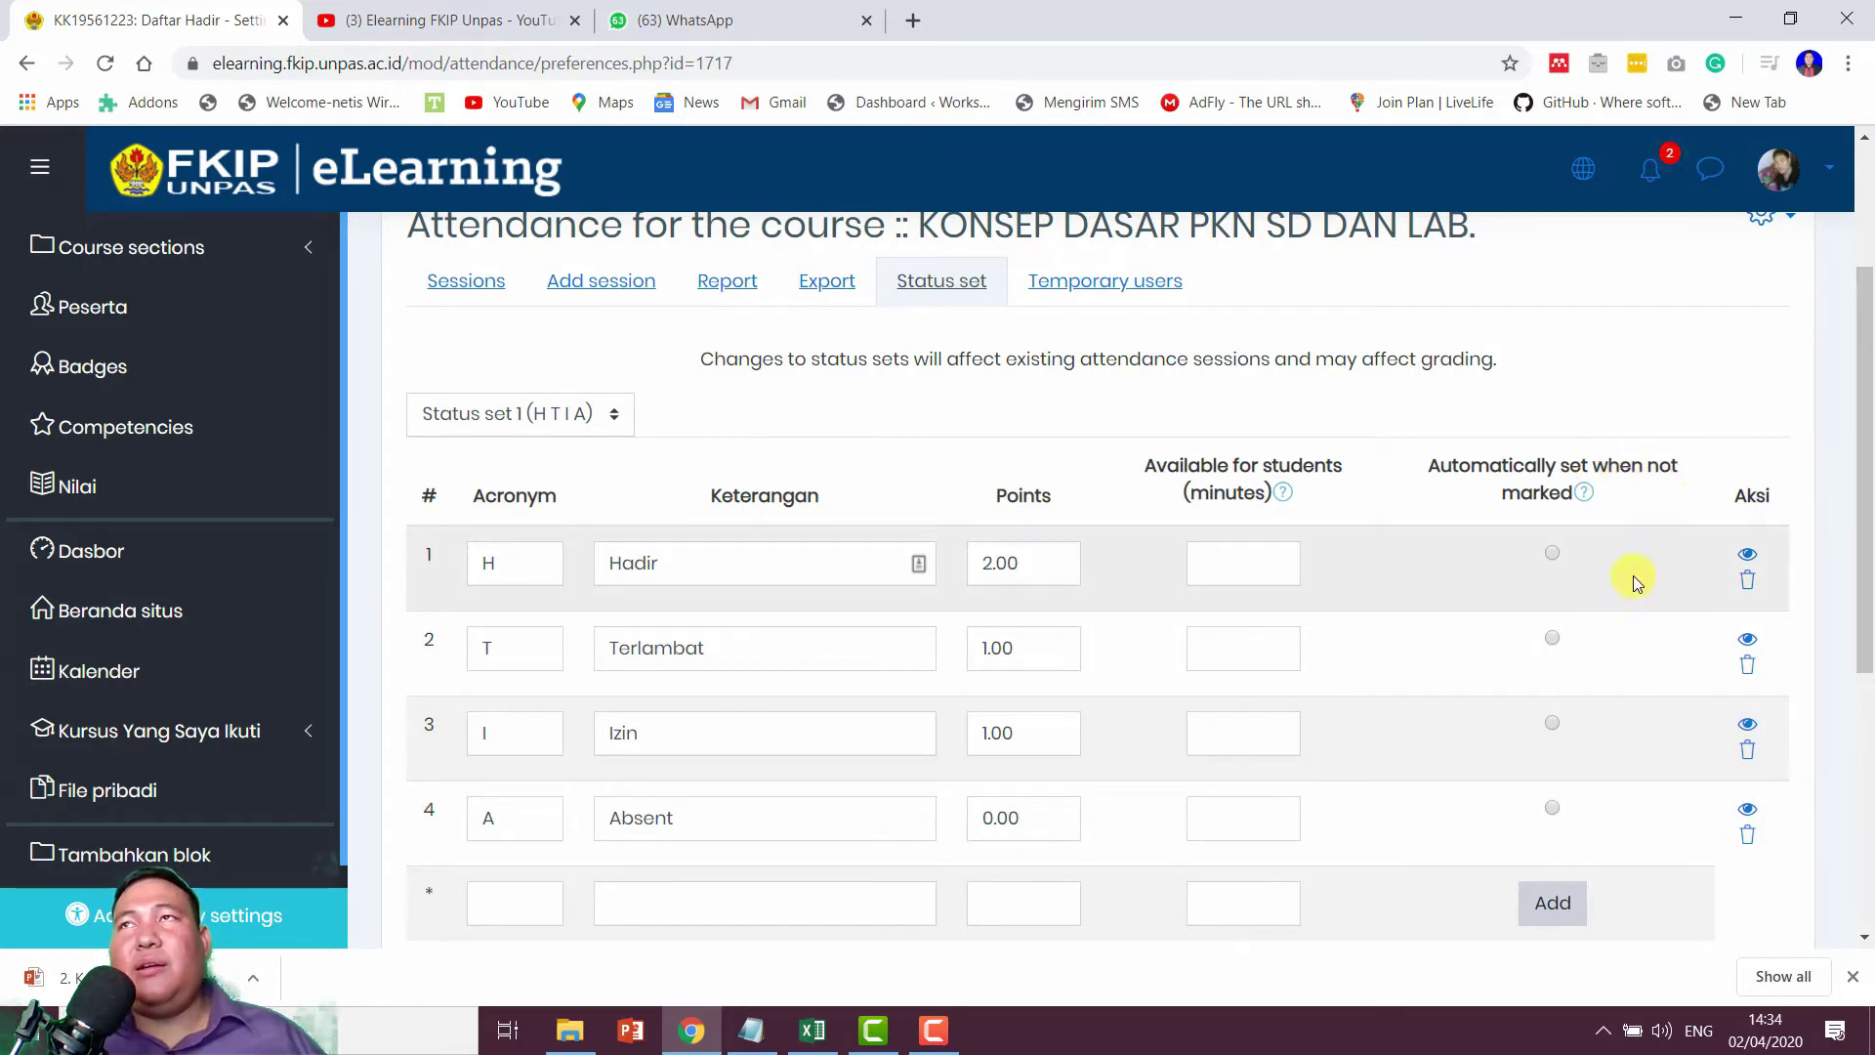
pyautogui.scroll(-1, 1633, 579)
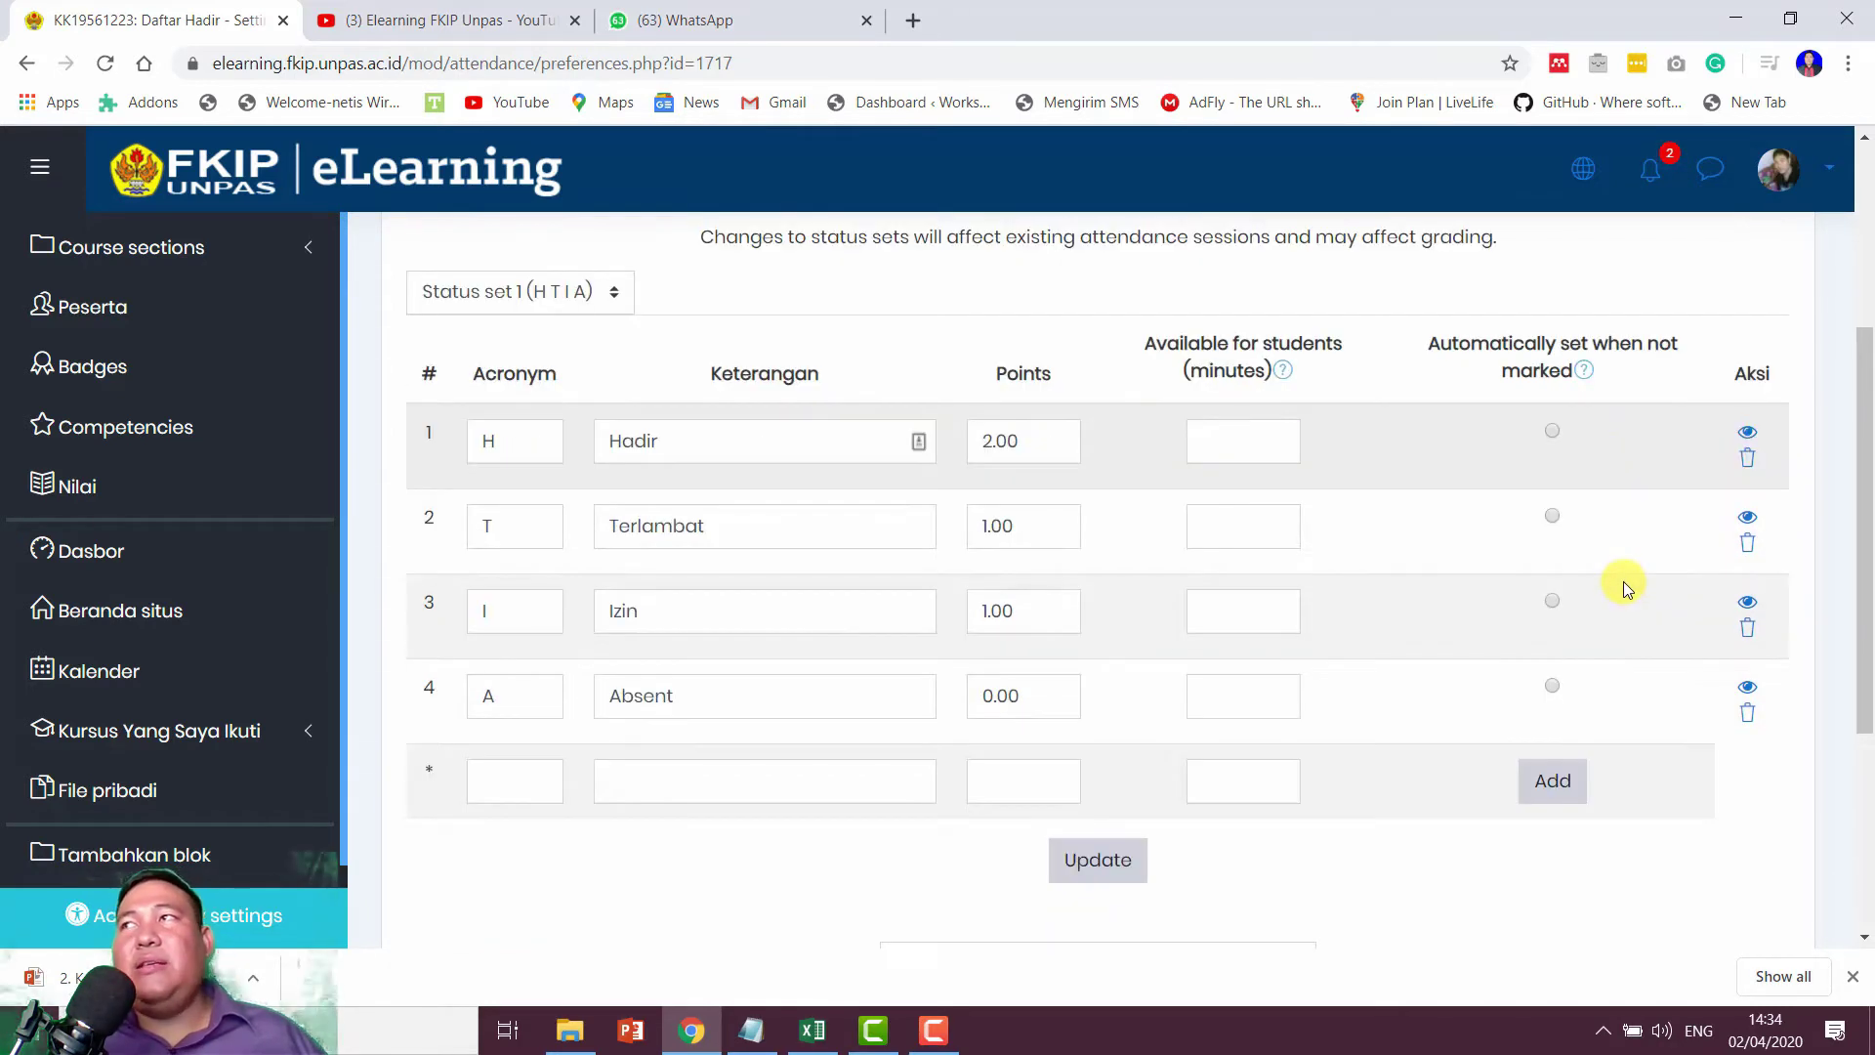
pyautogui.click(1540, 689)
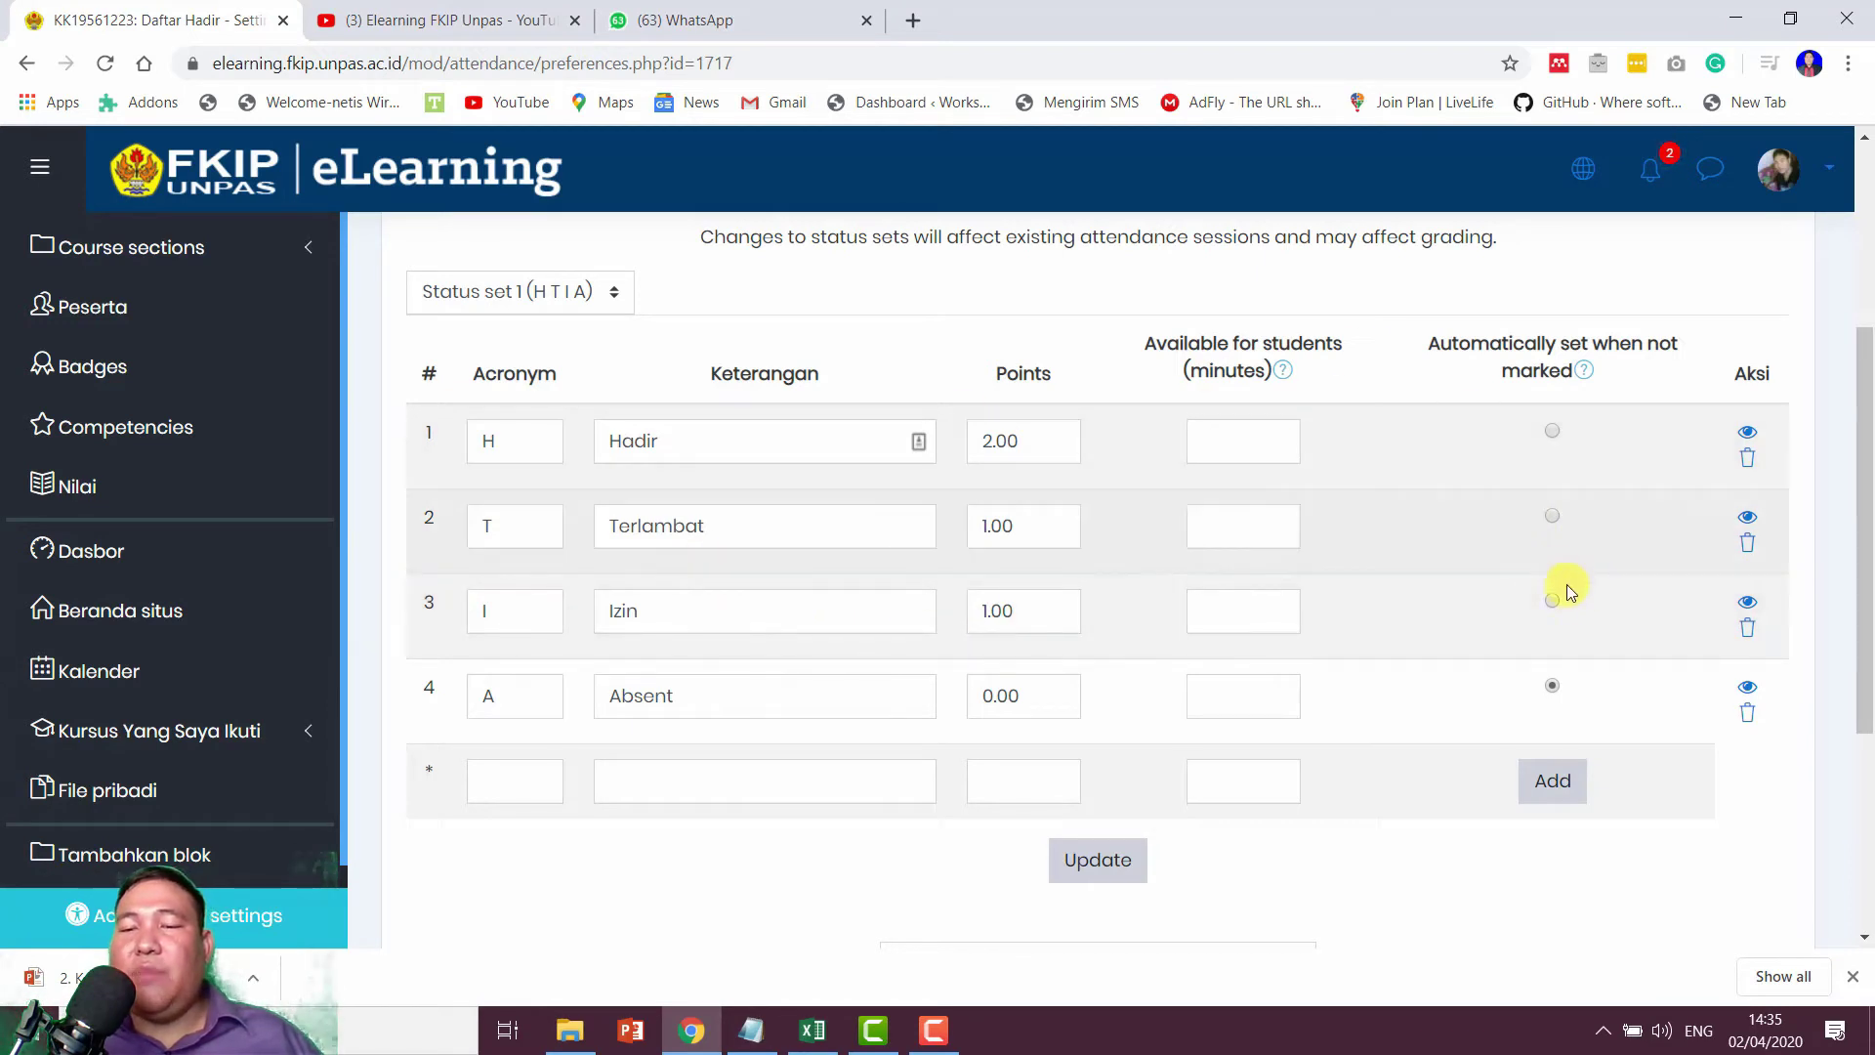
# Step: Give Hadir 15 minutes and Terlambat 40 minutes available for students
pyautogui.click(1265, 438)
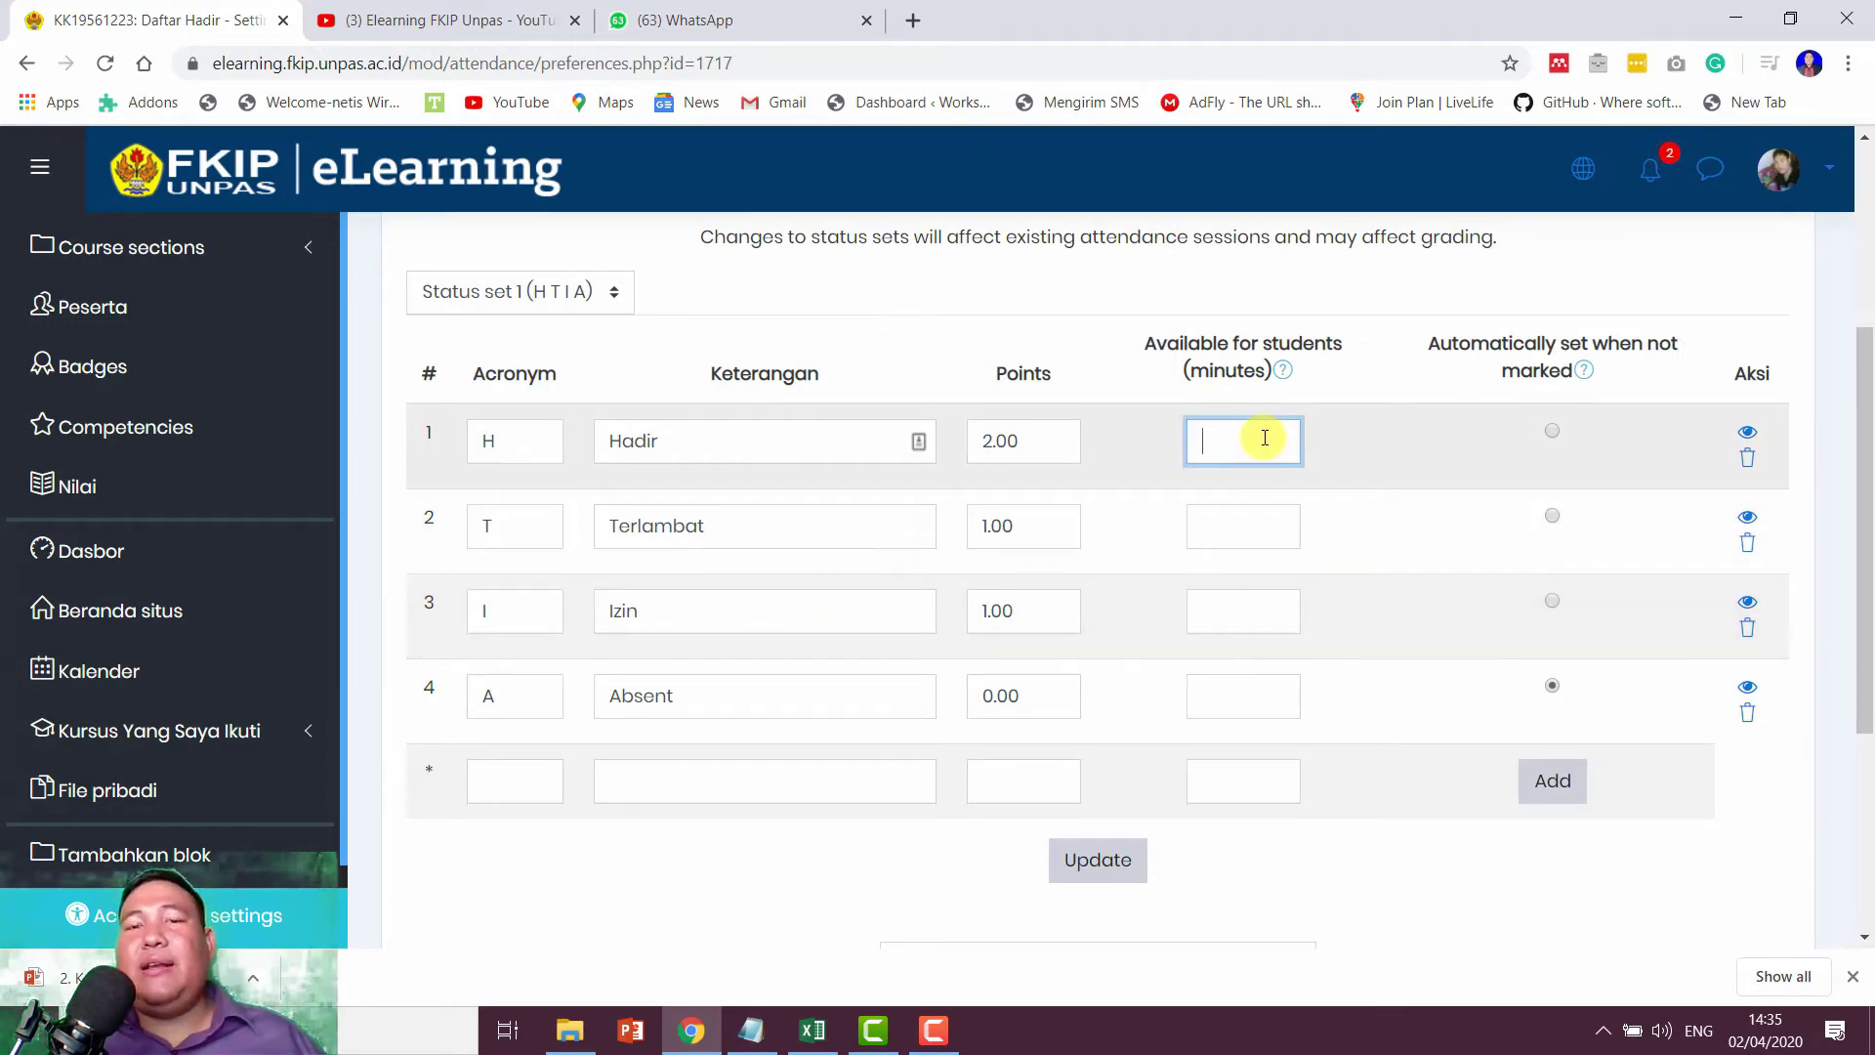
pyautogui.scroll(4, 1265, 444)
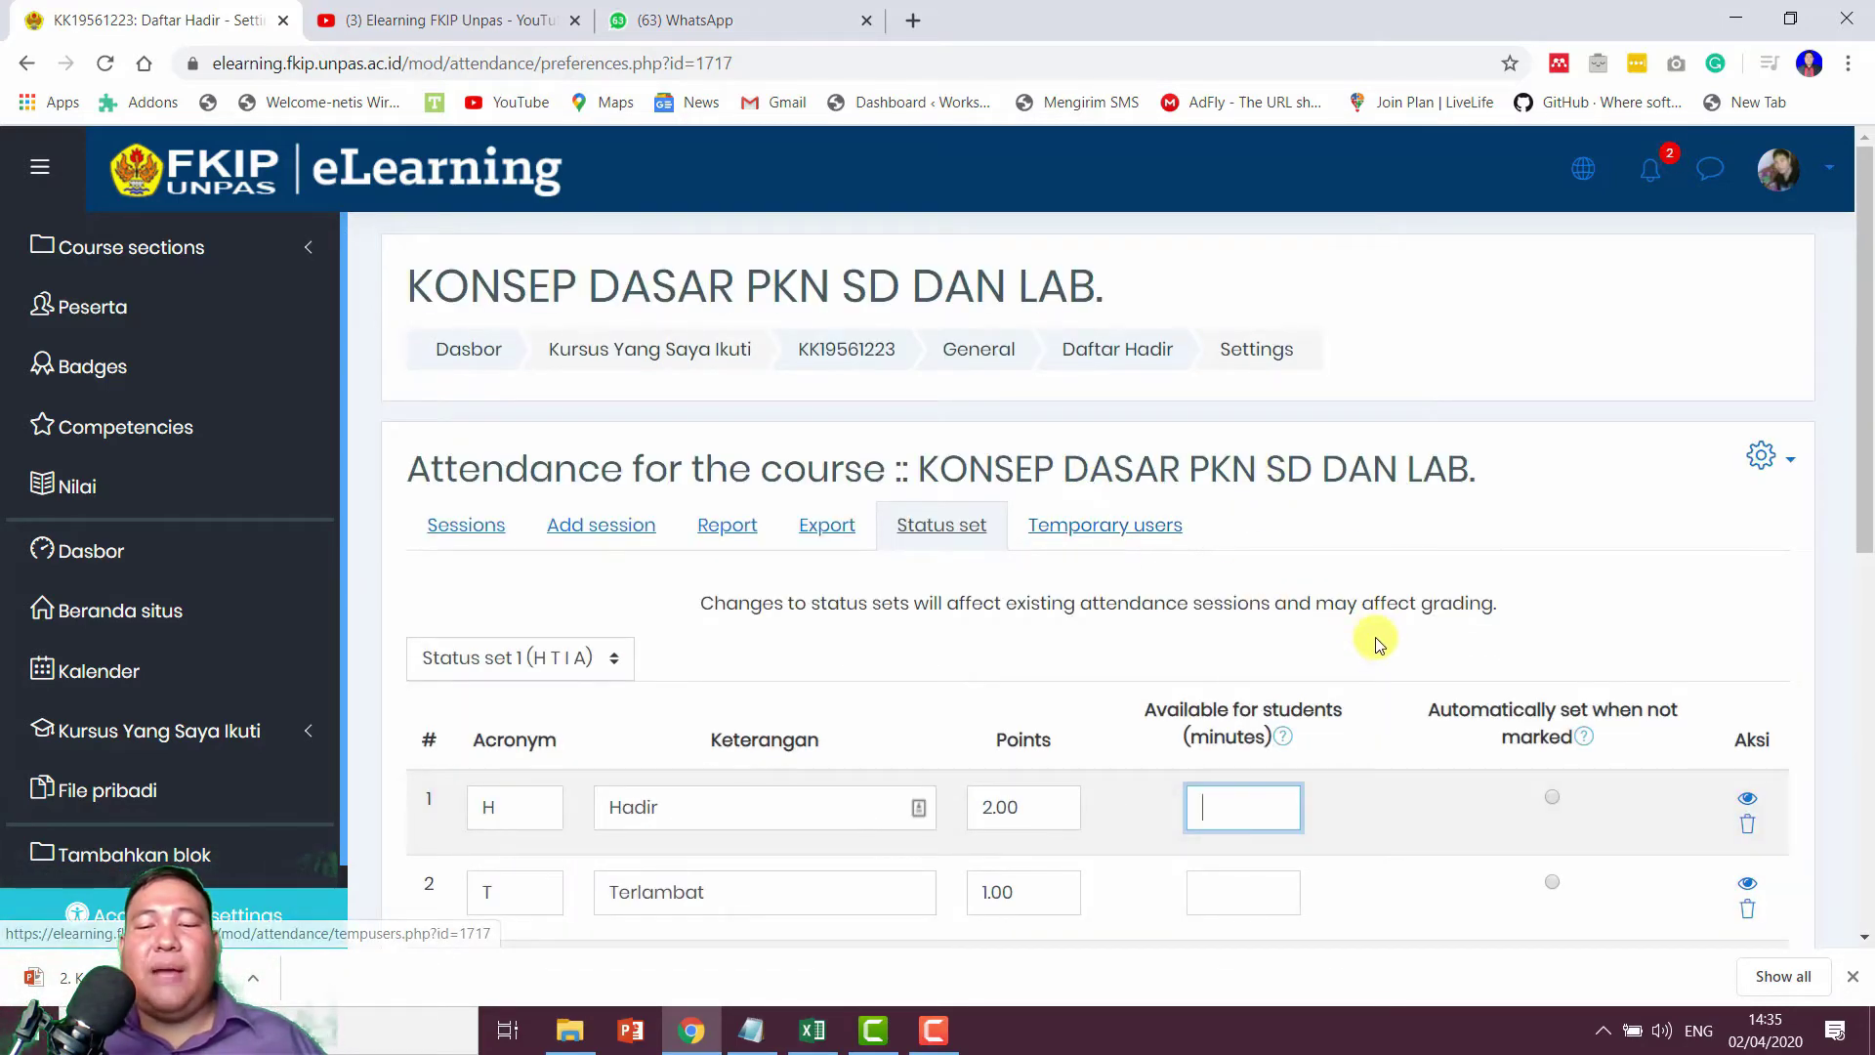
pyautogui.scroll(-3, 1385, 648)
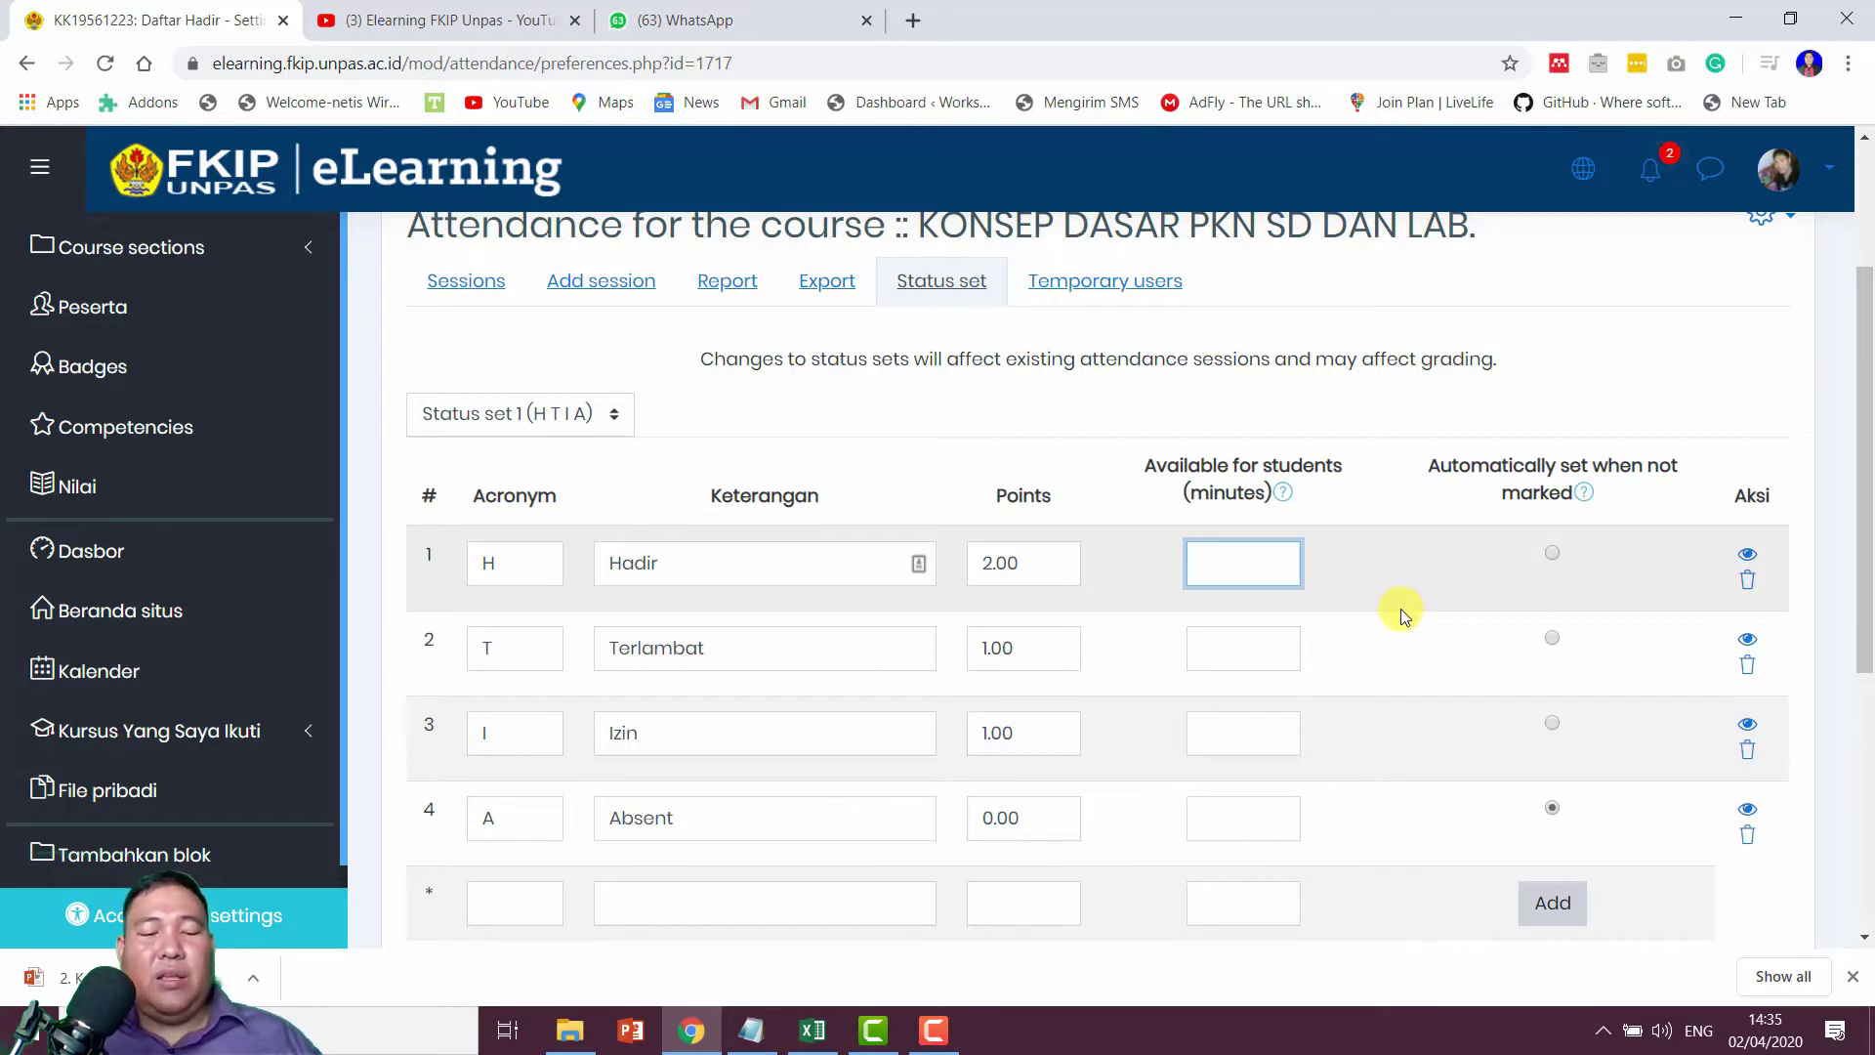
pyautogui.write('15')
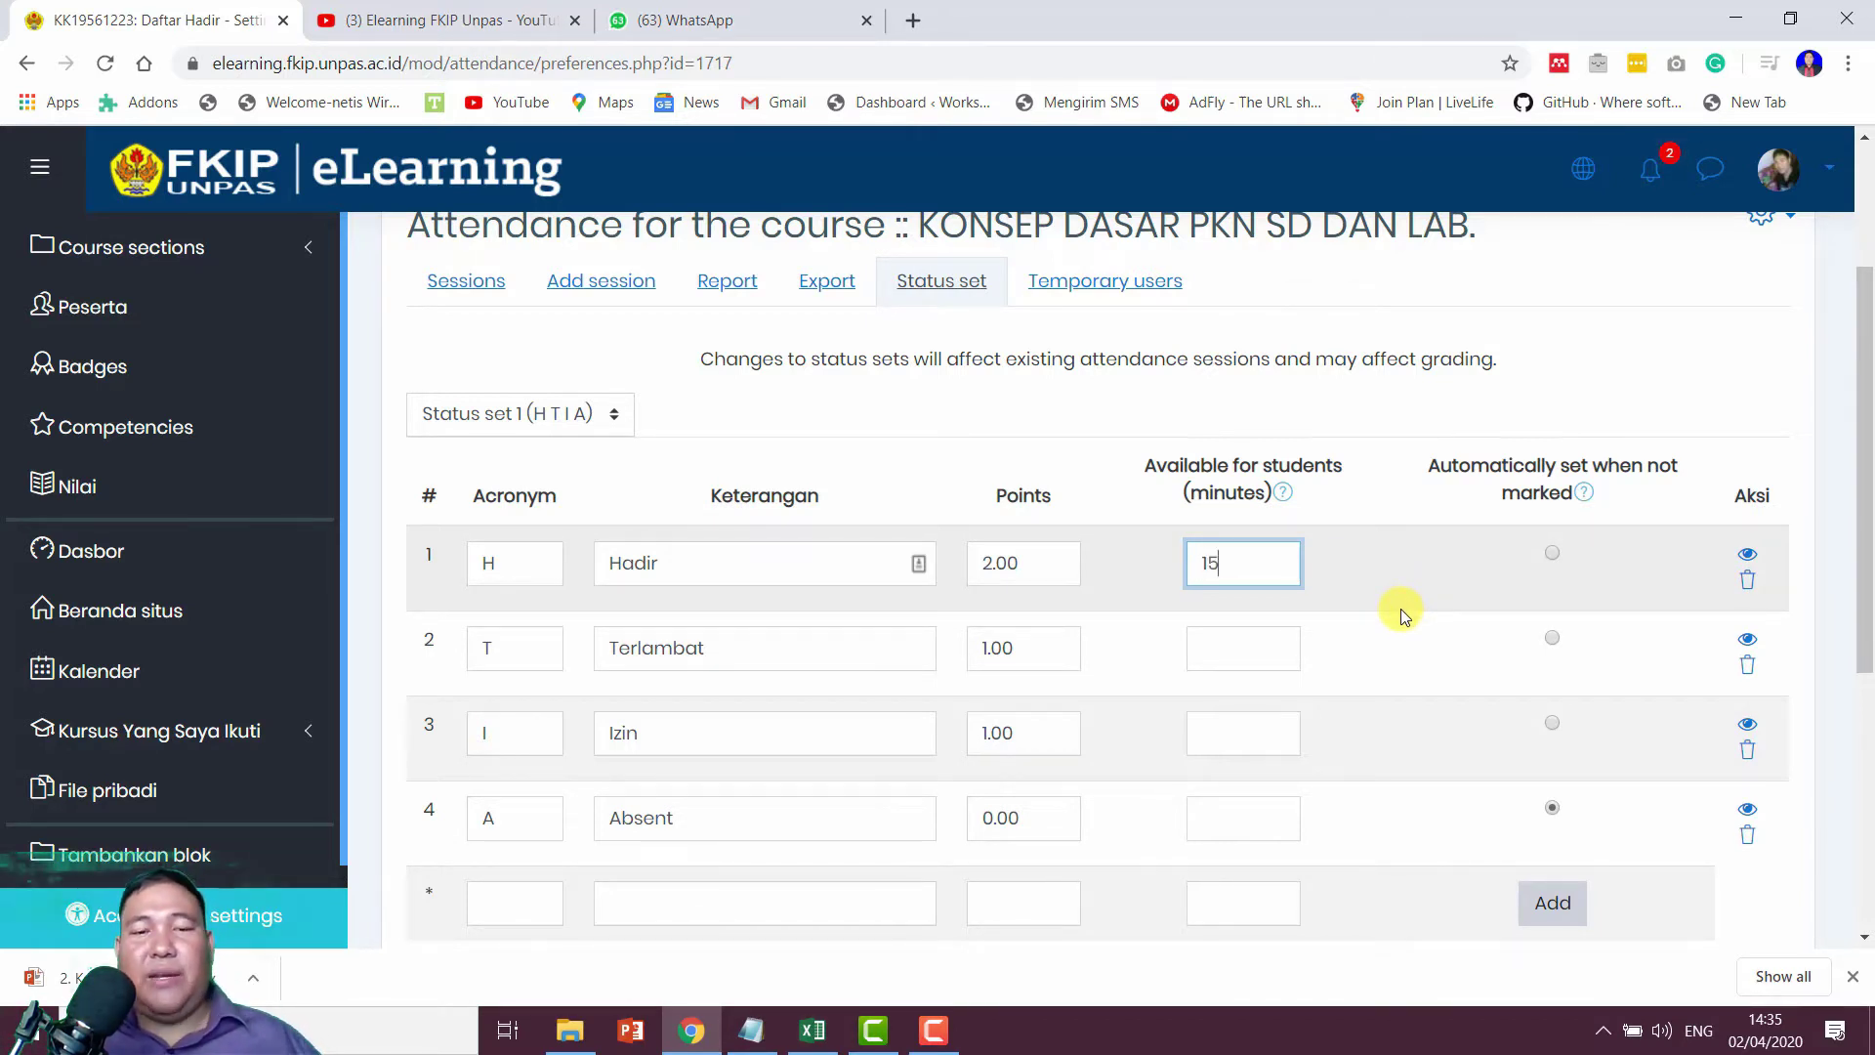
pyautogui.click(1224, 653)
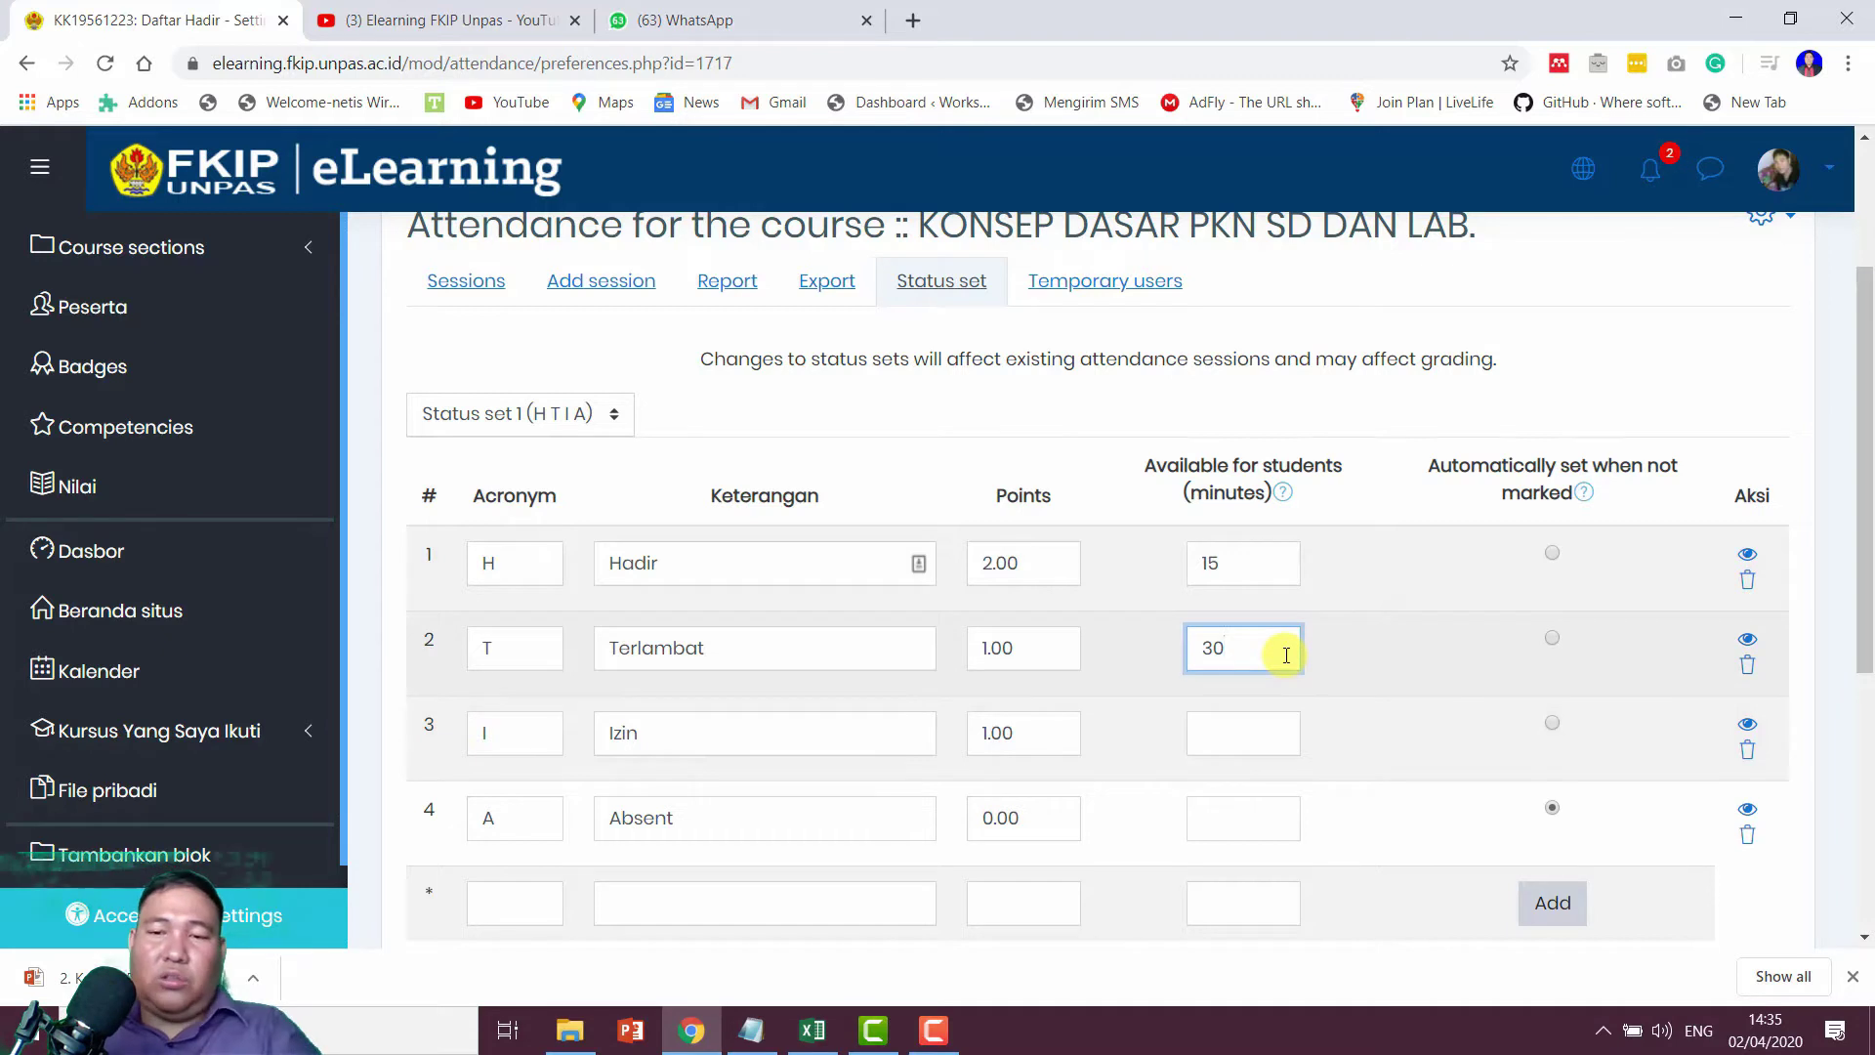
pyautogui.press('BackSpace')
pyautogui.press('BackSpace')
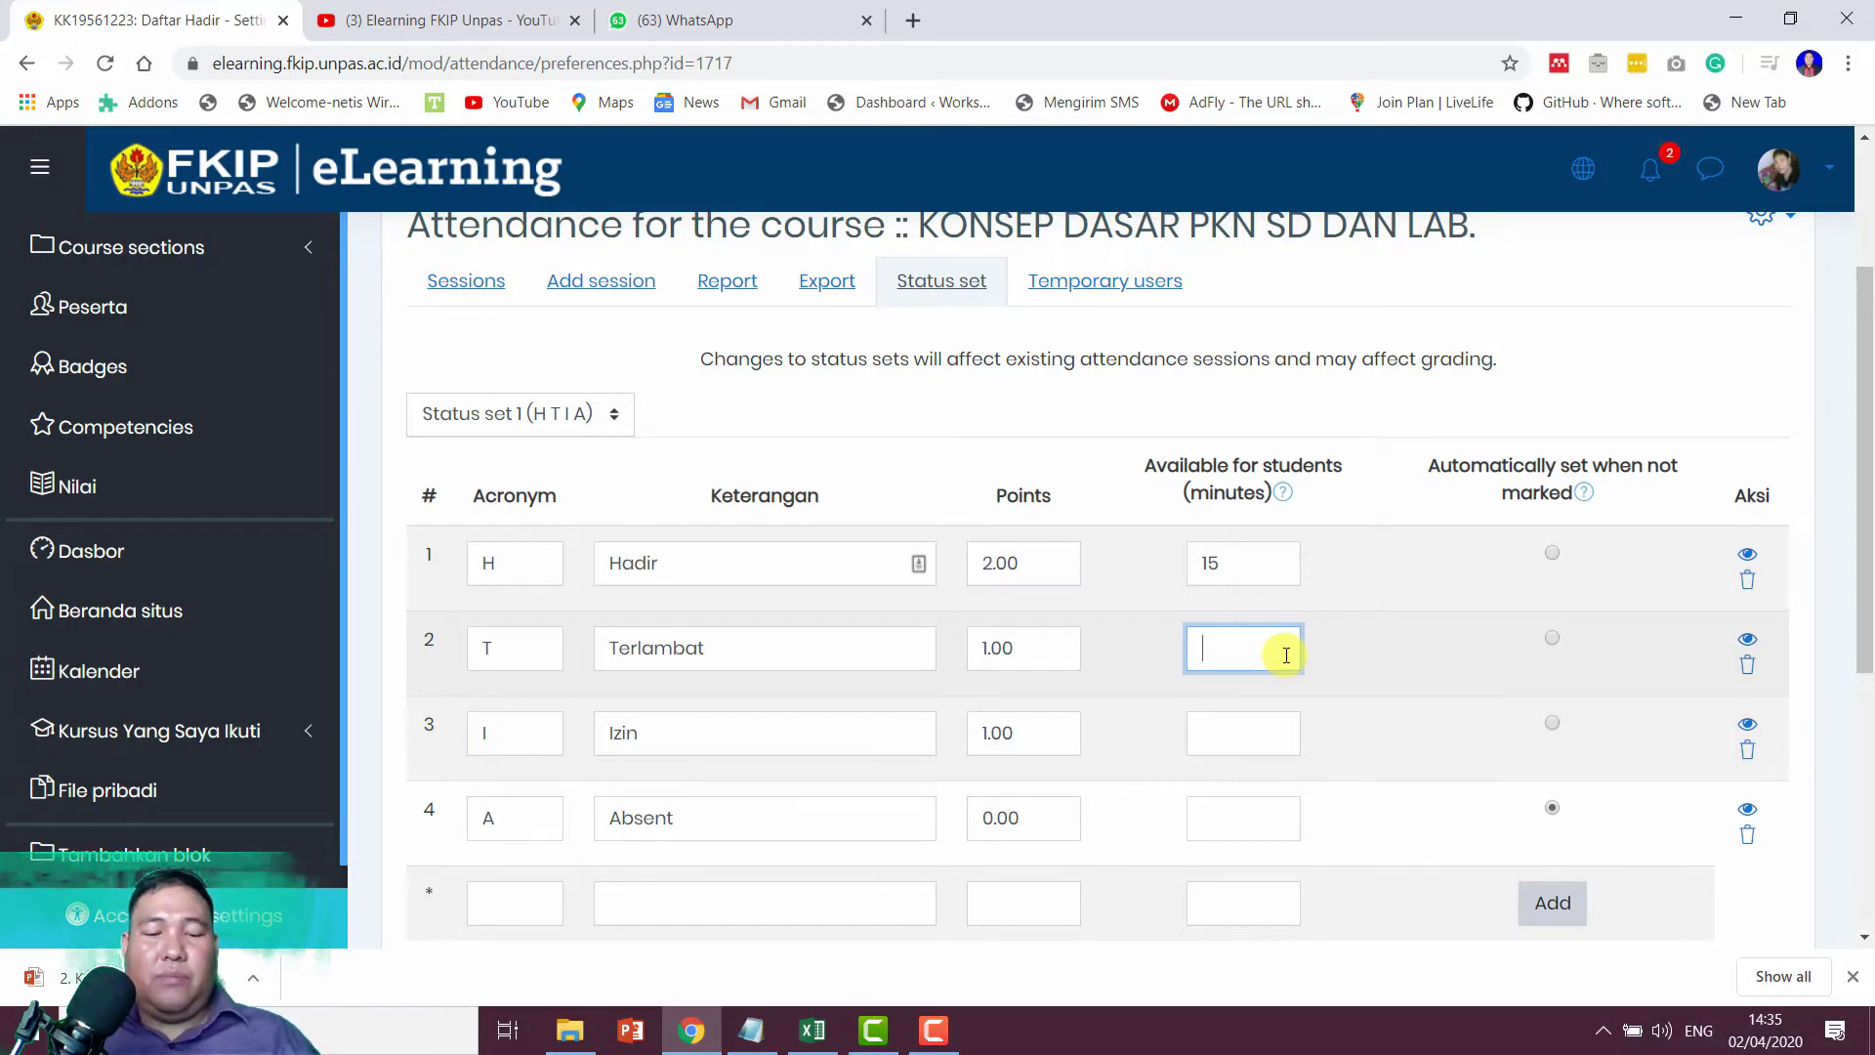
pyautogui.write('40')
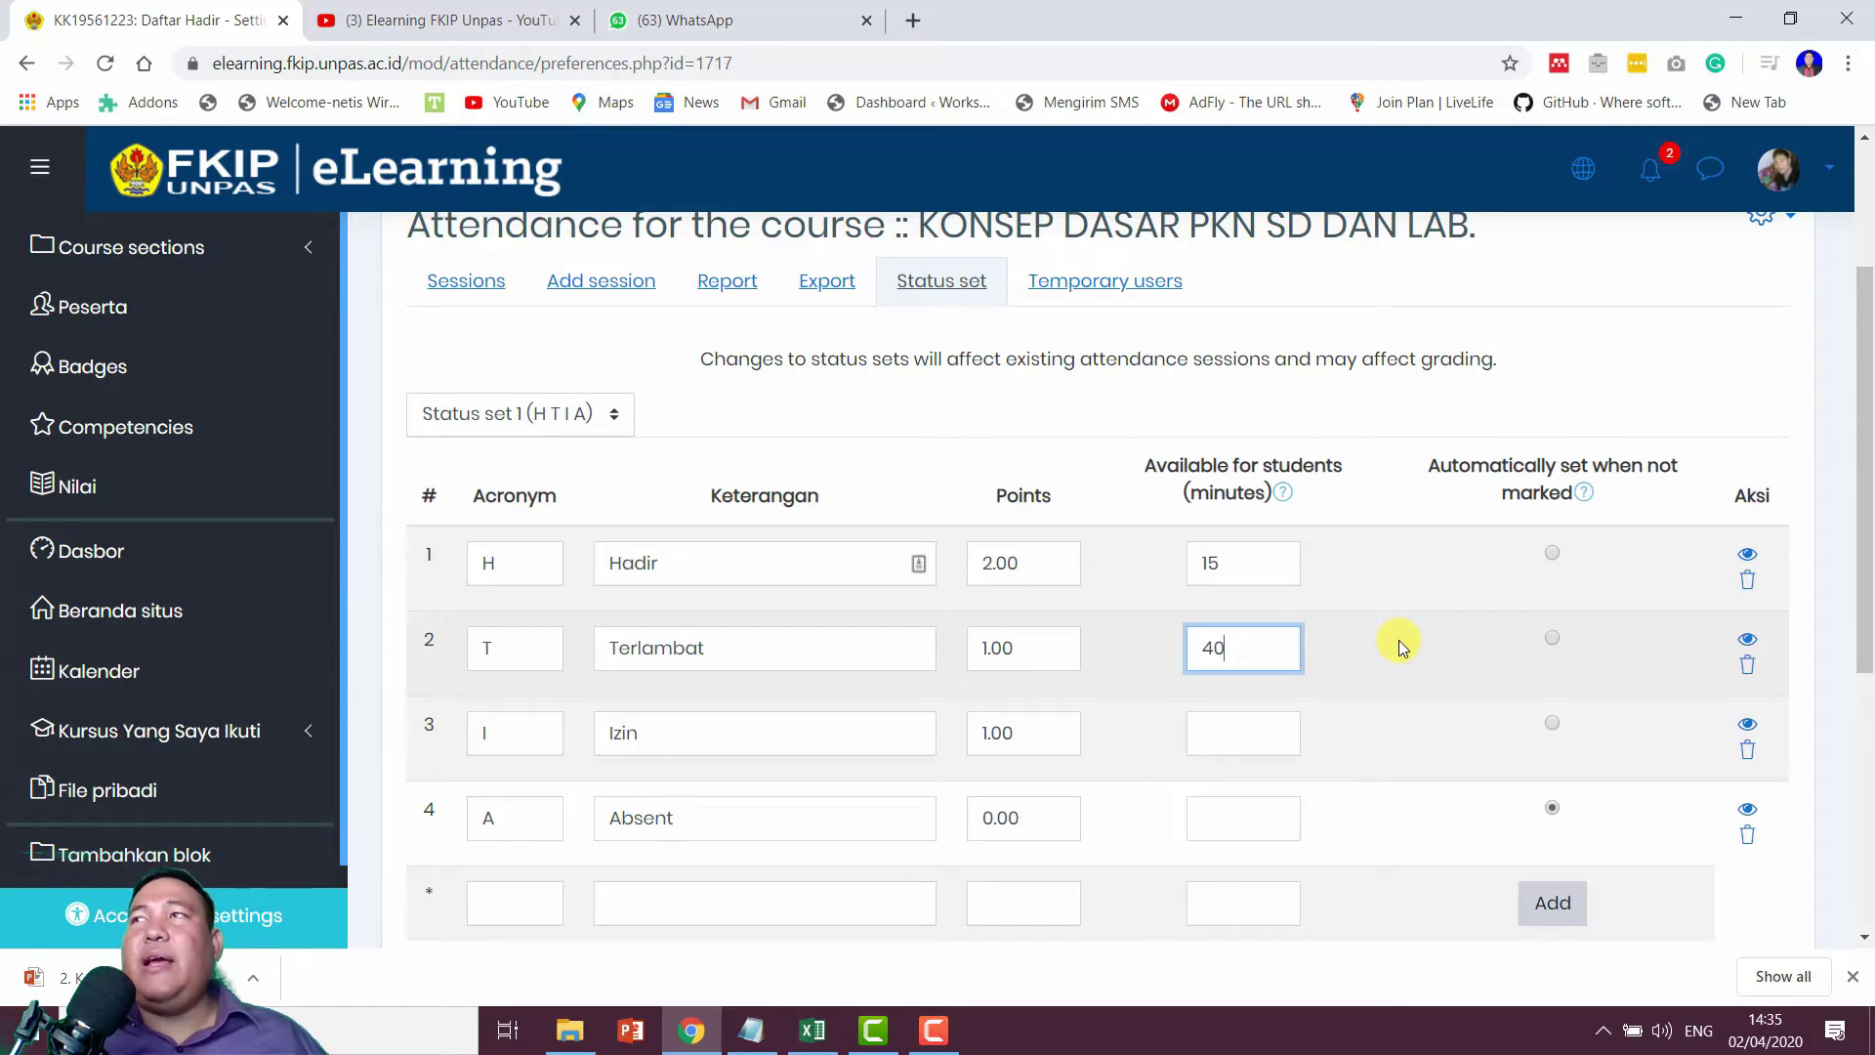
# Step: Save the updated attendance status set
pyautogui.click(933, 1029)
pyautogui.click(1757, 943)
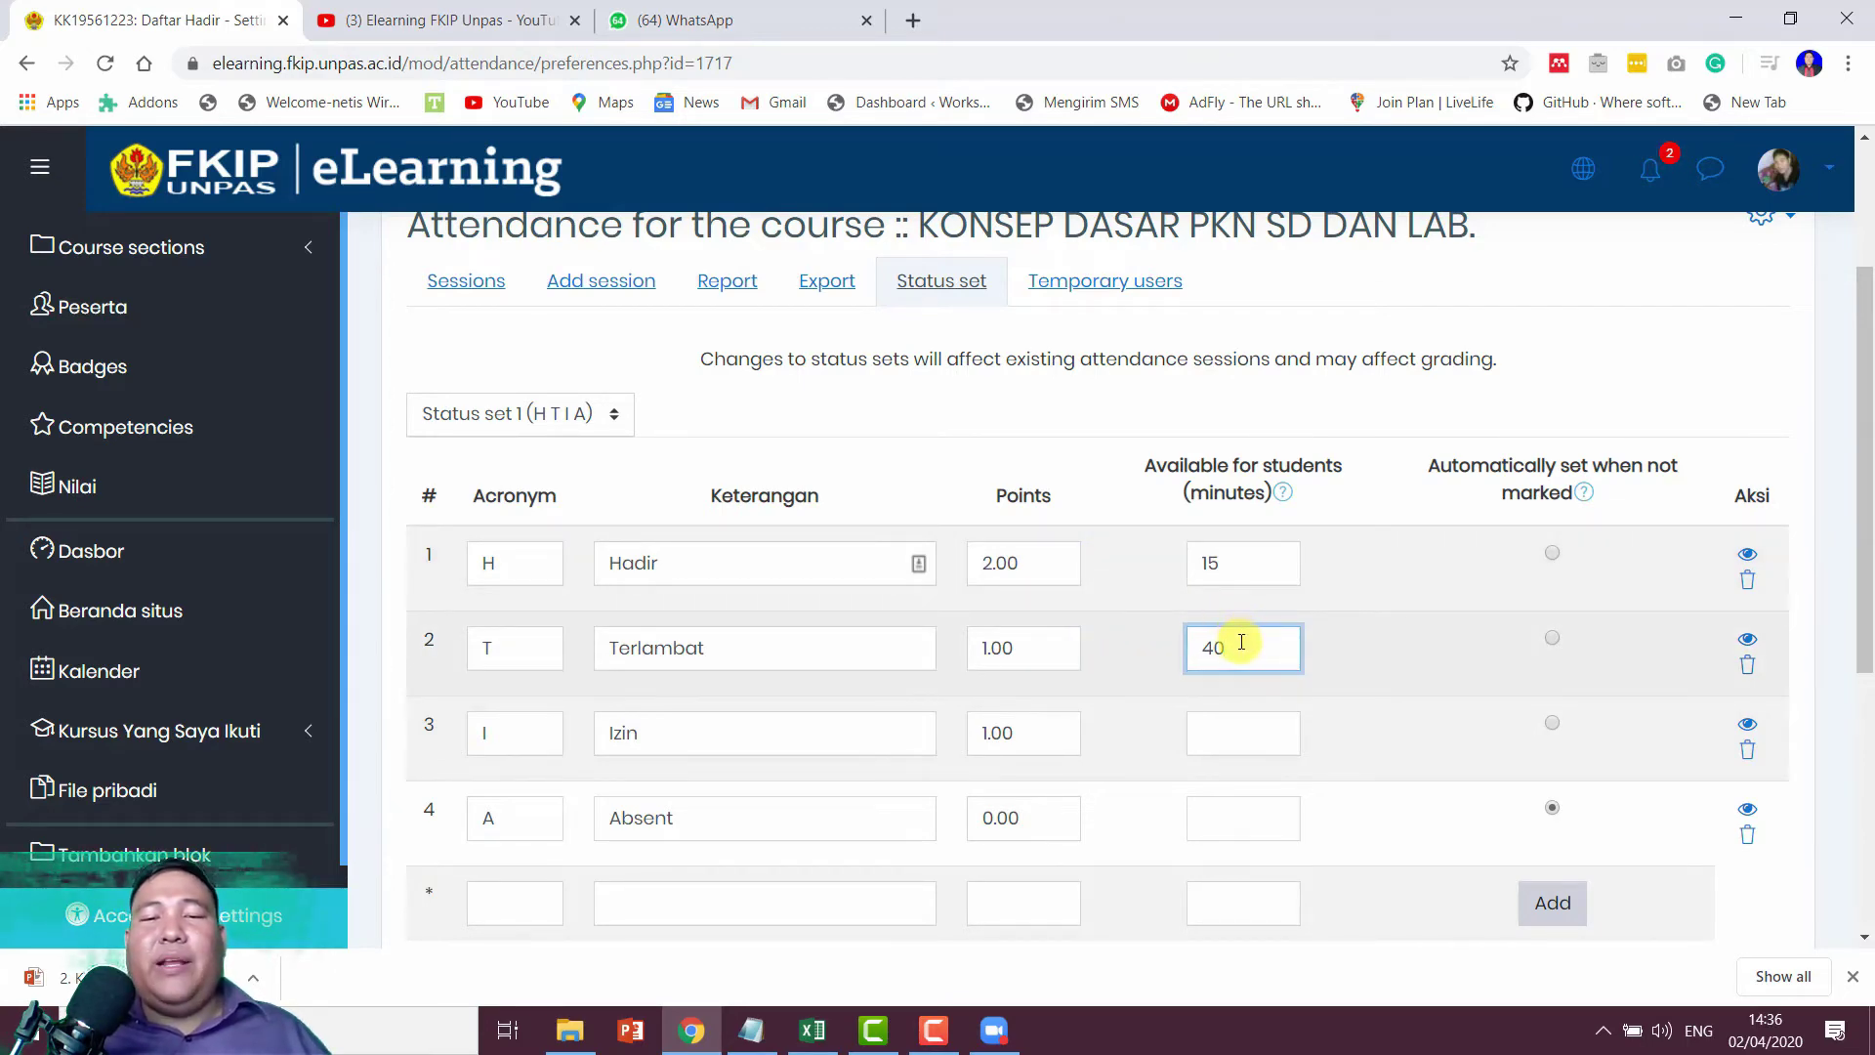
pyautogui.scroll(3, 1236, 632)
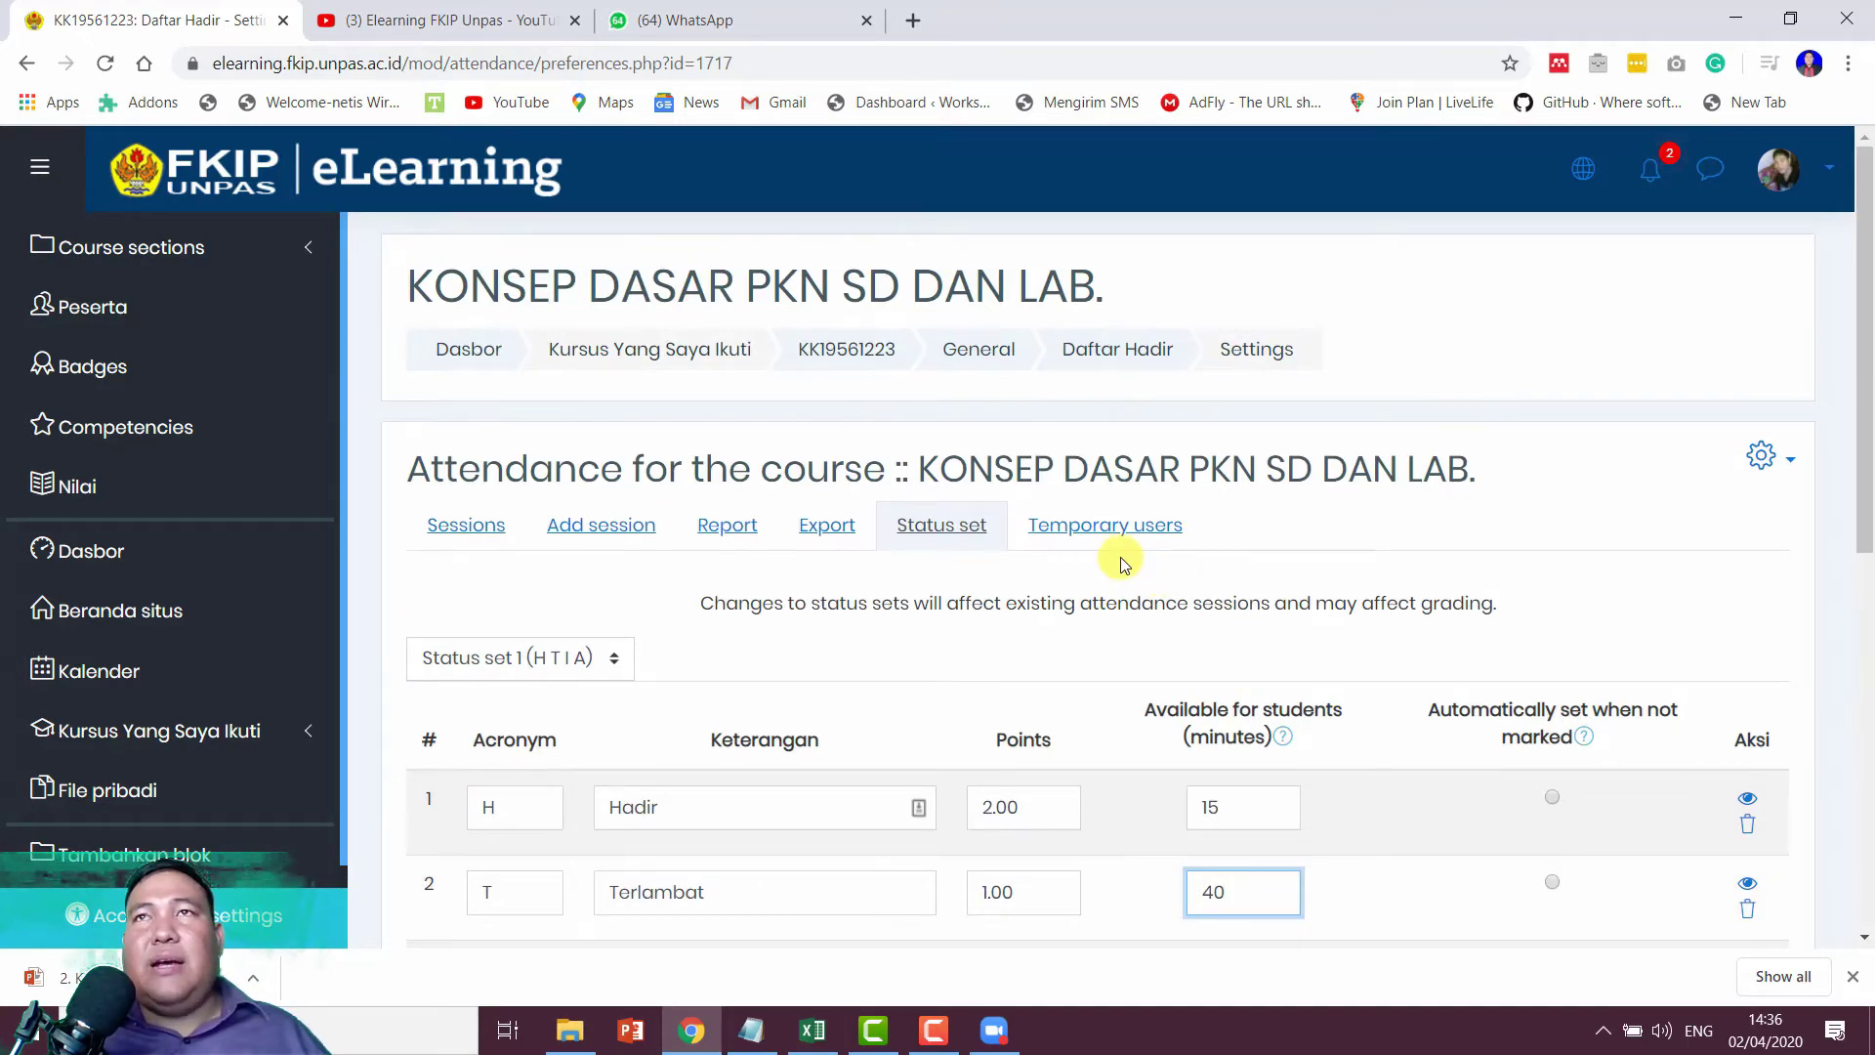
pyautogui.scroll(-6, 1121, 561)
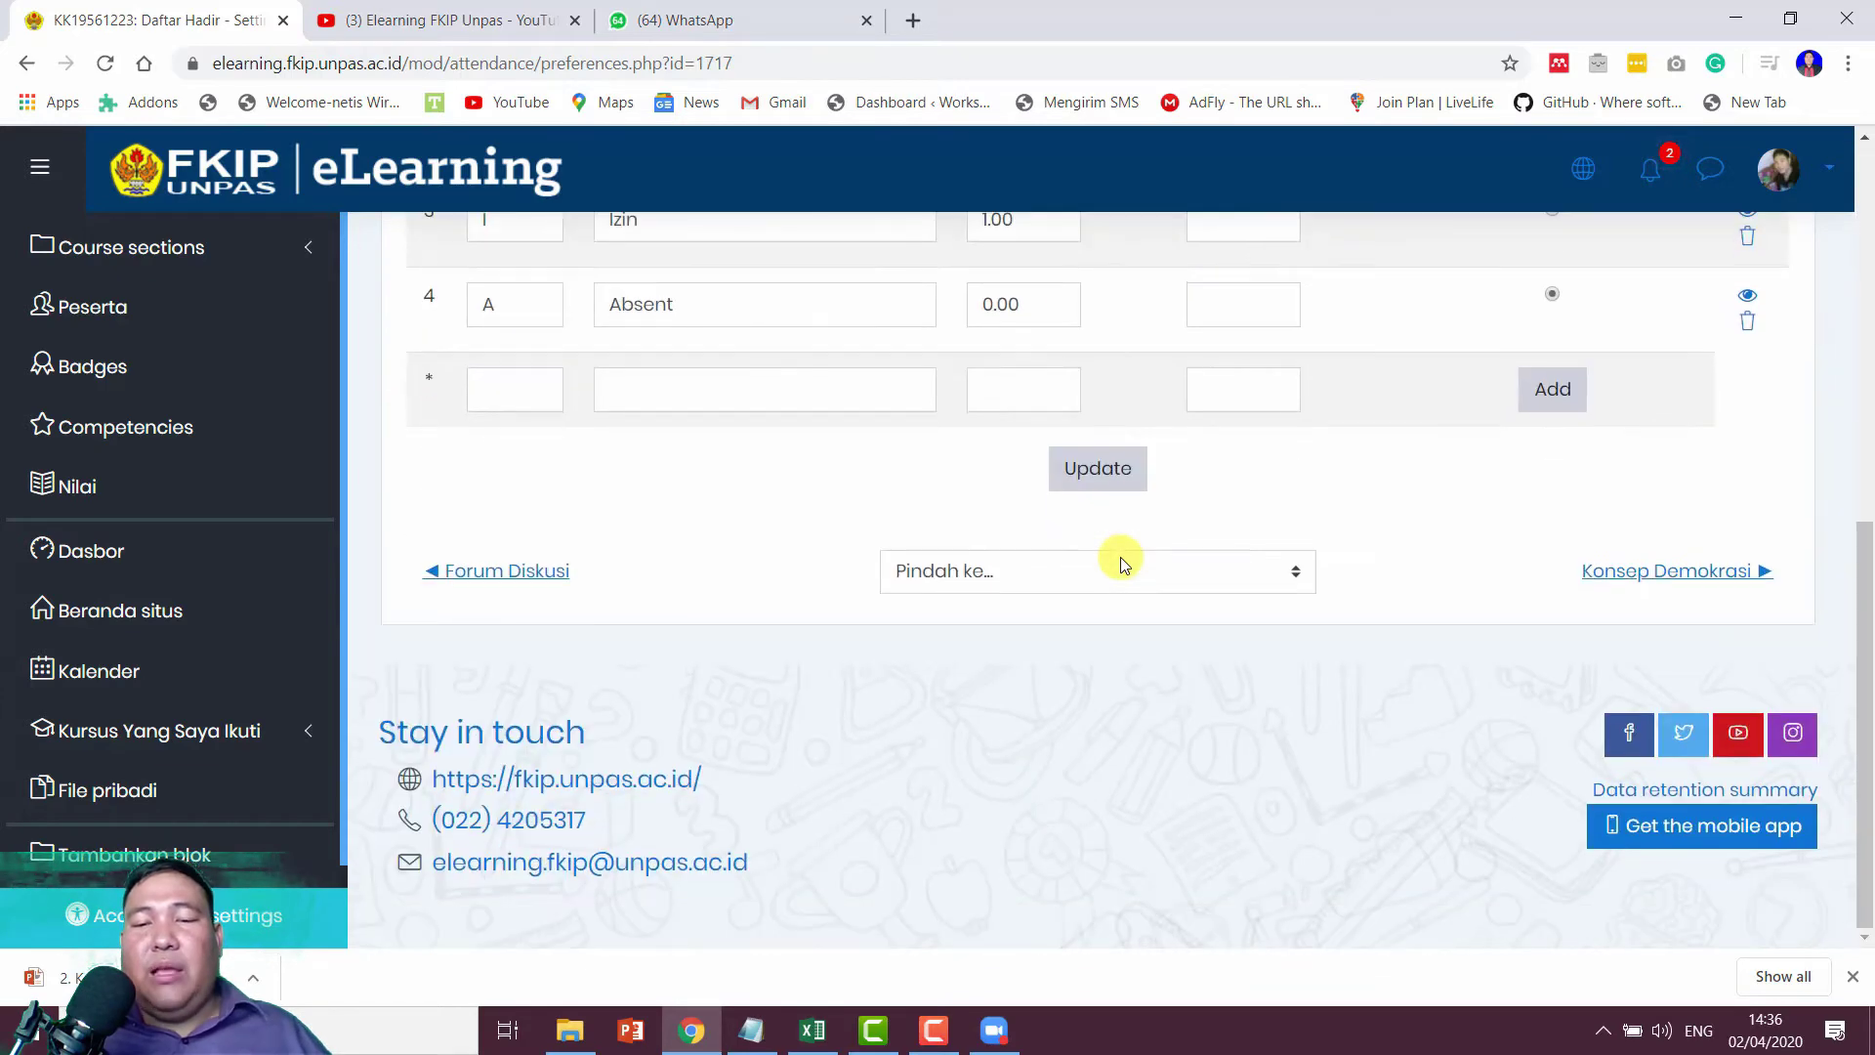
pyautogui.scroll(3, 1105, 584)
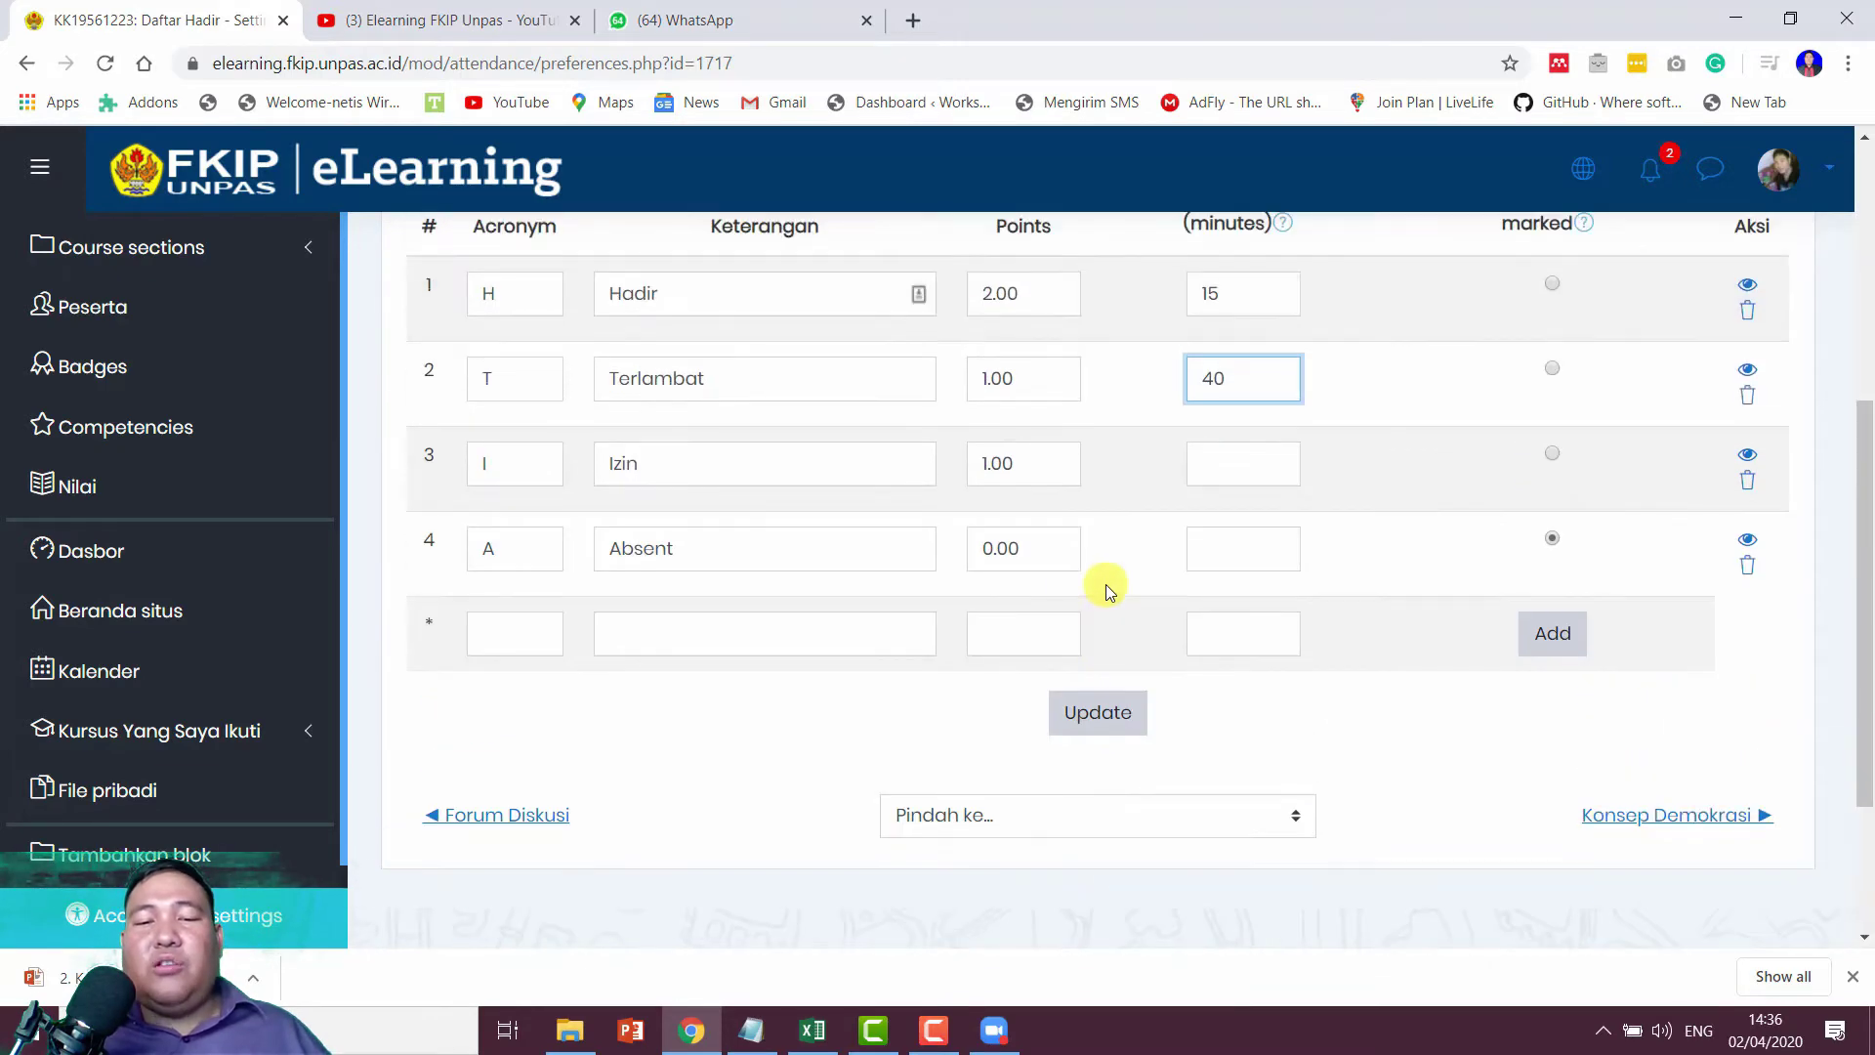
pyautogui.click(1099, 716)
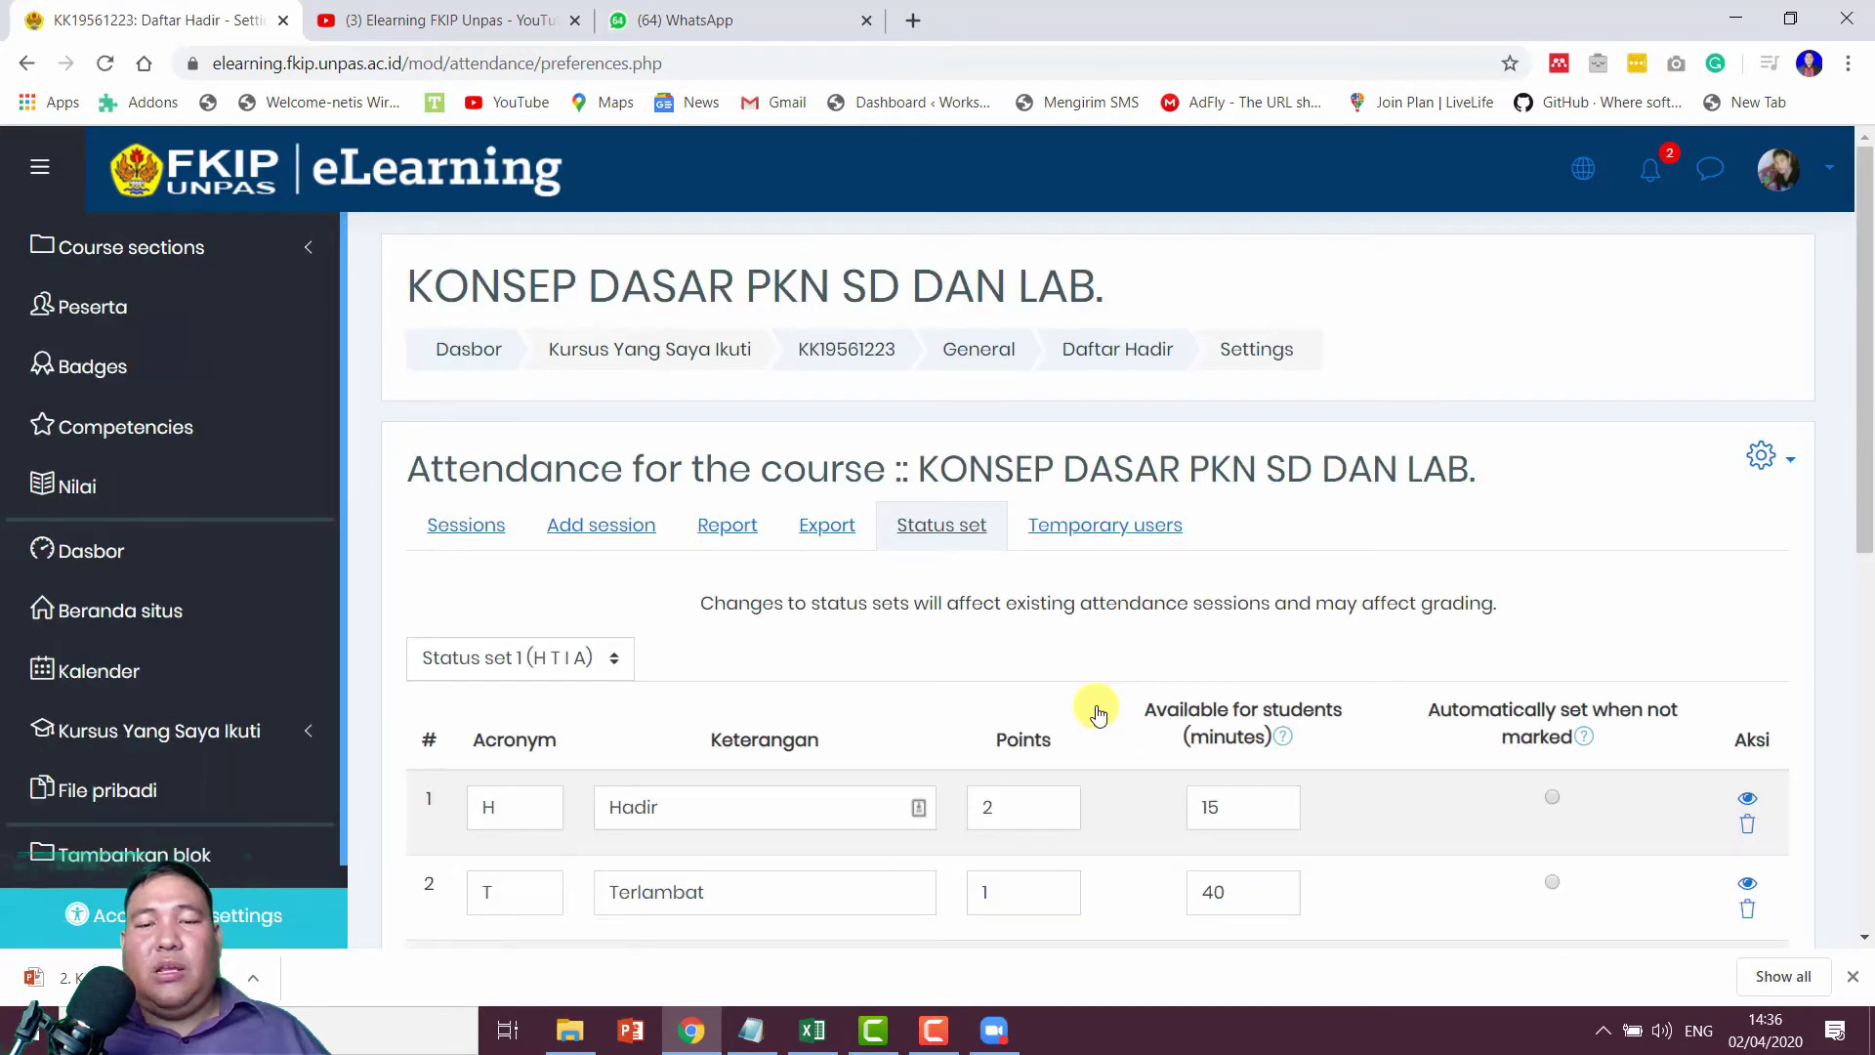
pyautogui.click(829, 532)
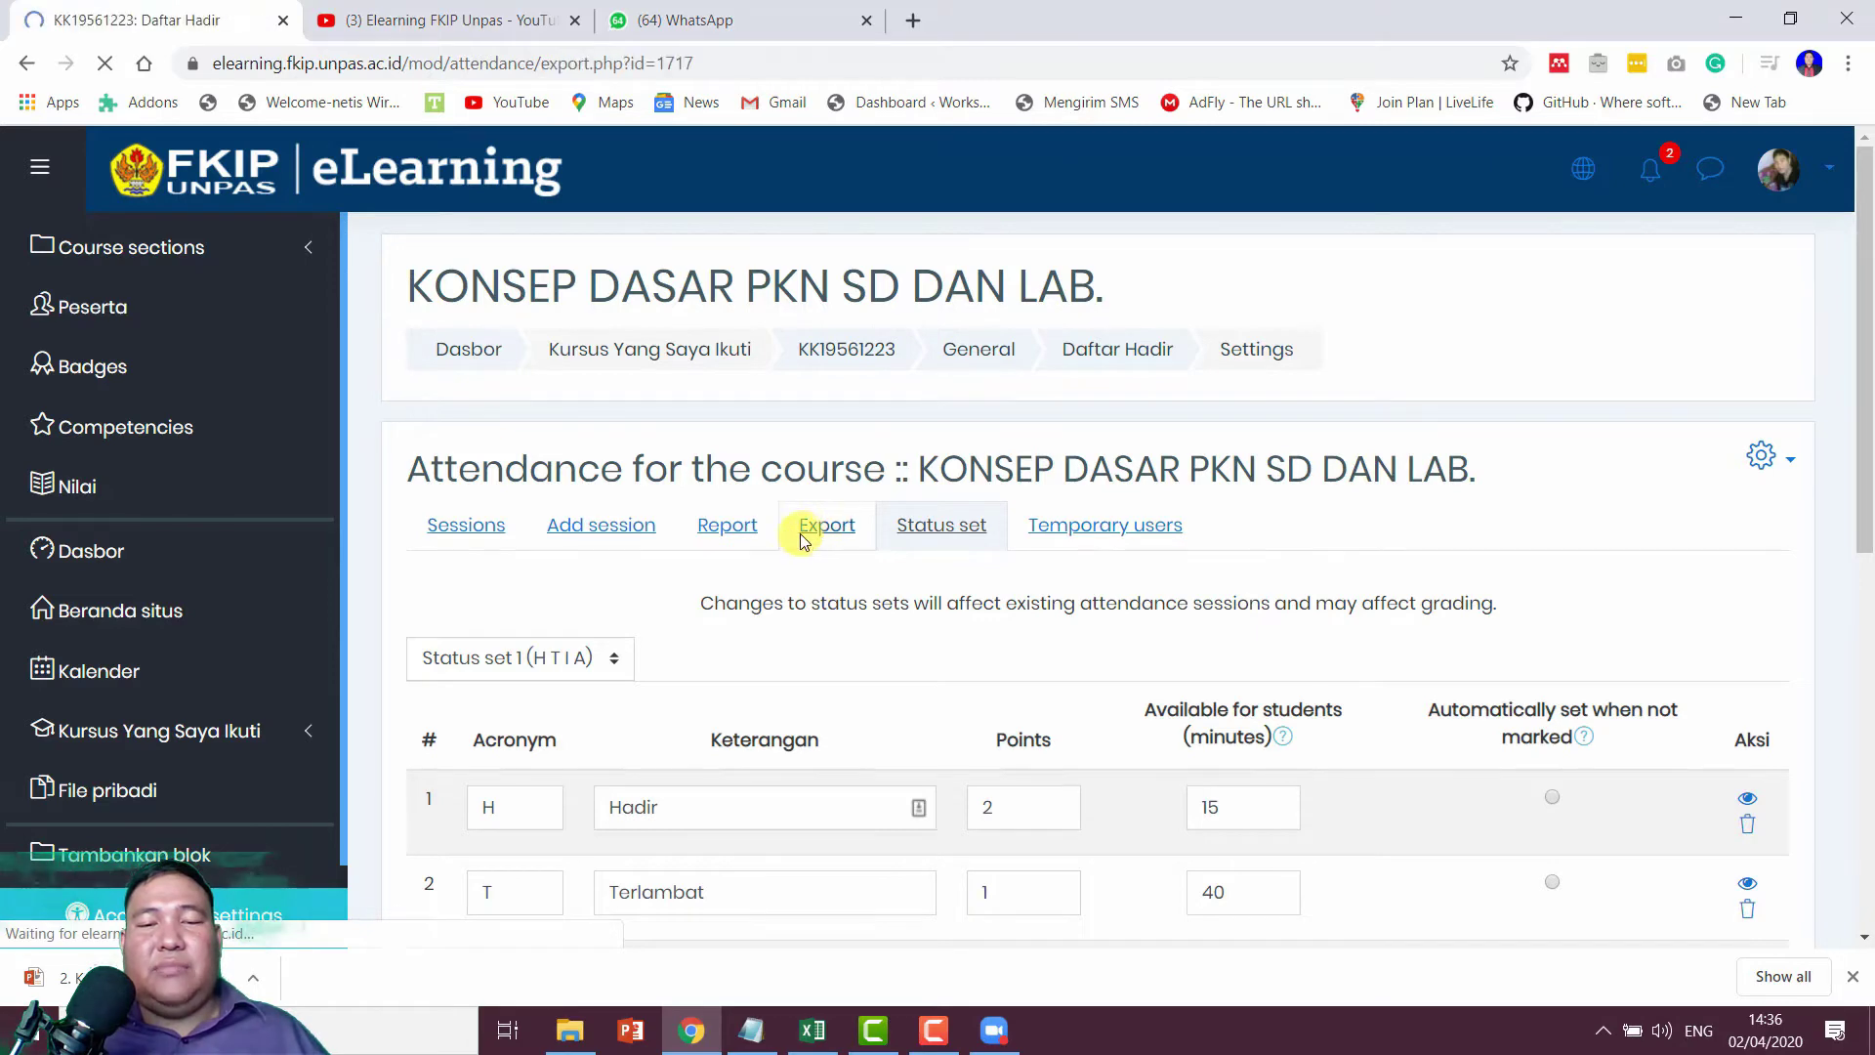
# Step: Check the export form's group choices, leaving Semua peserta selected
pyautogui.scroll(-2, 732, 532)
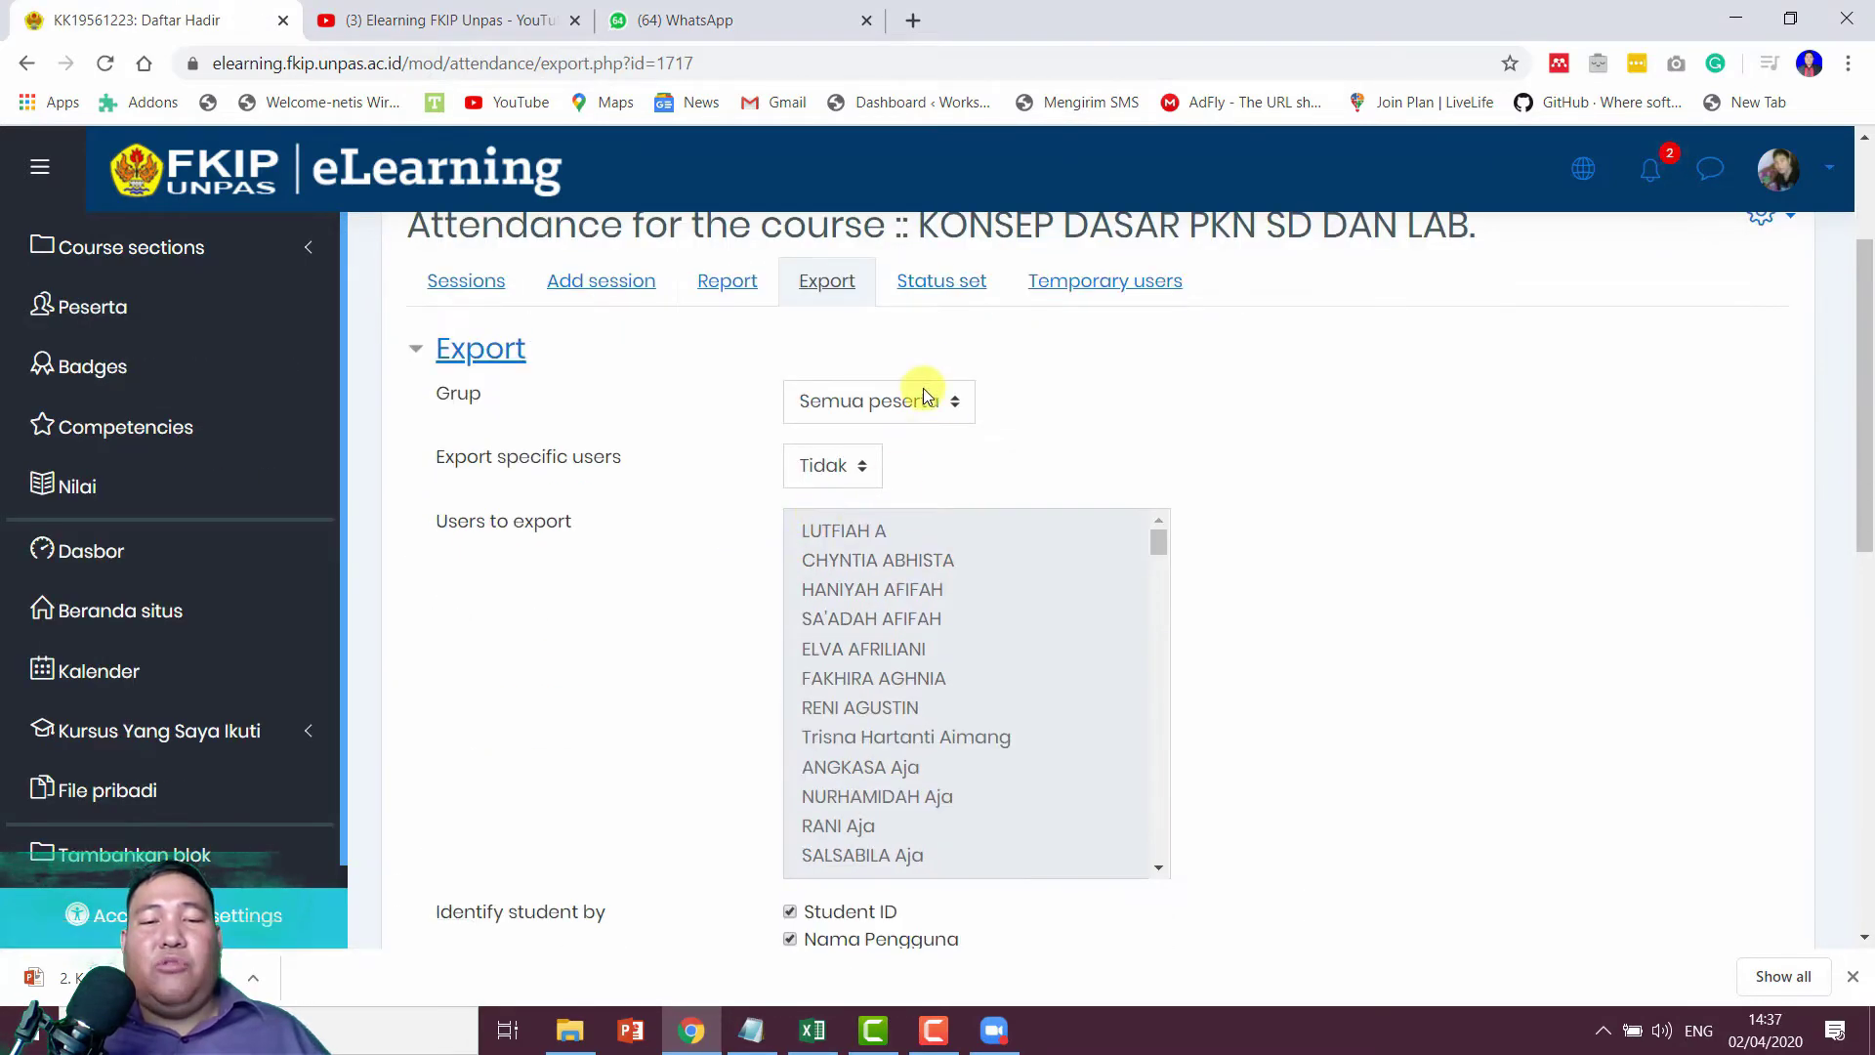
pyautogui.click(920, 400)
pyautogui.click(923, 402)
pyautogui.click(925, 405)
pyautogui.click(926, 405)
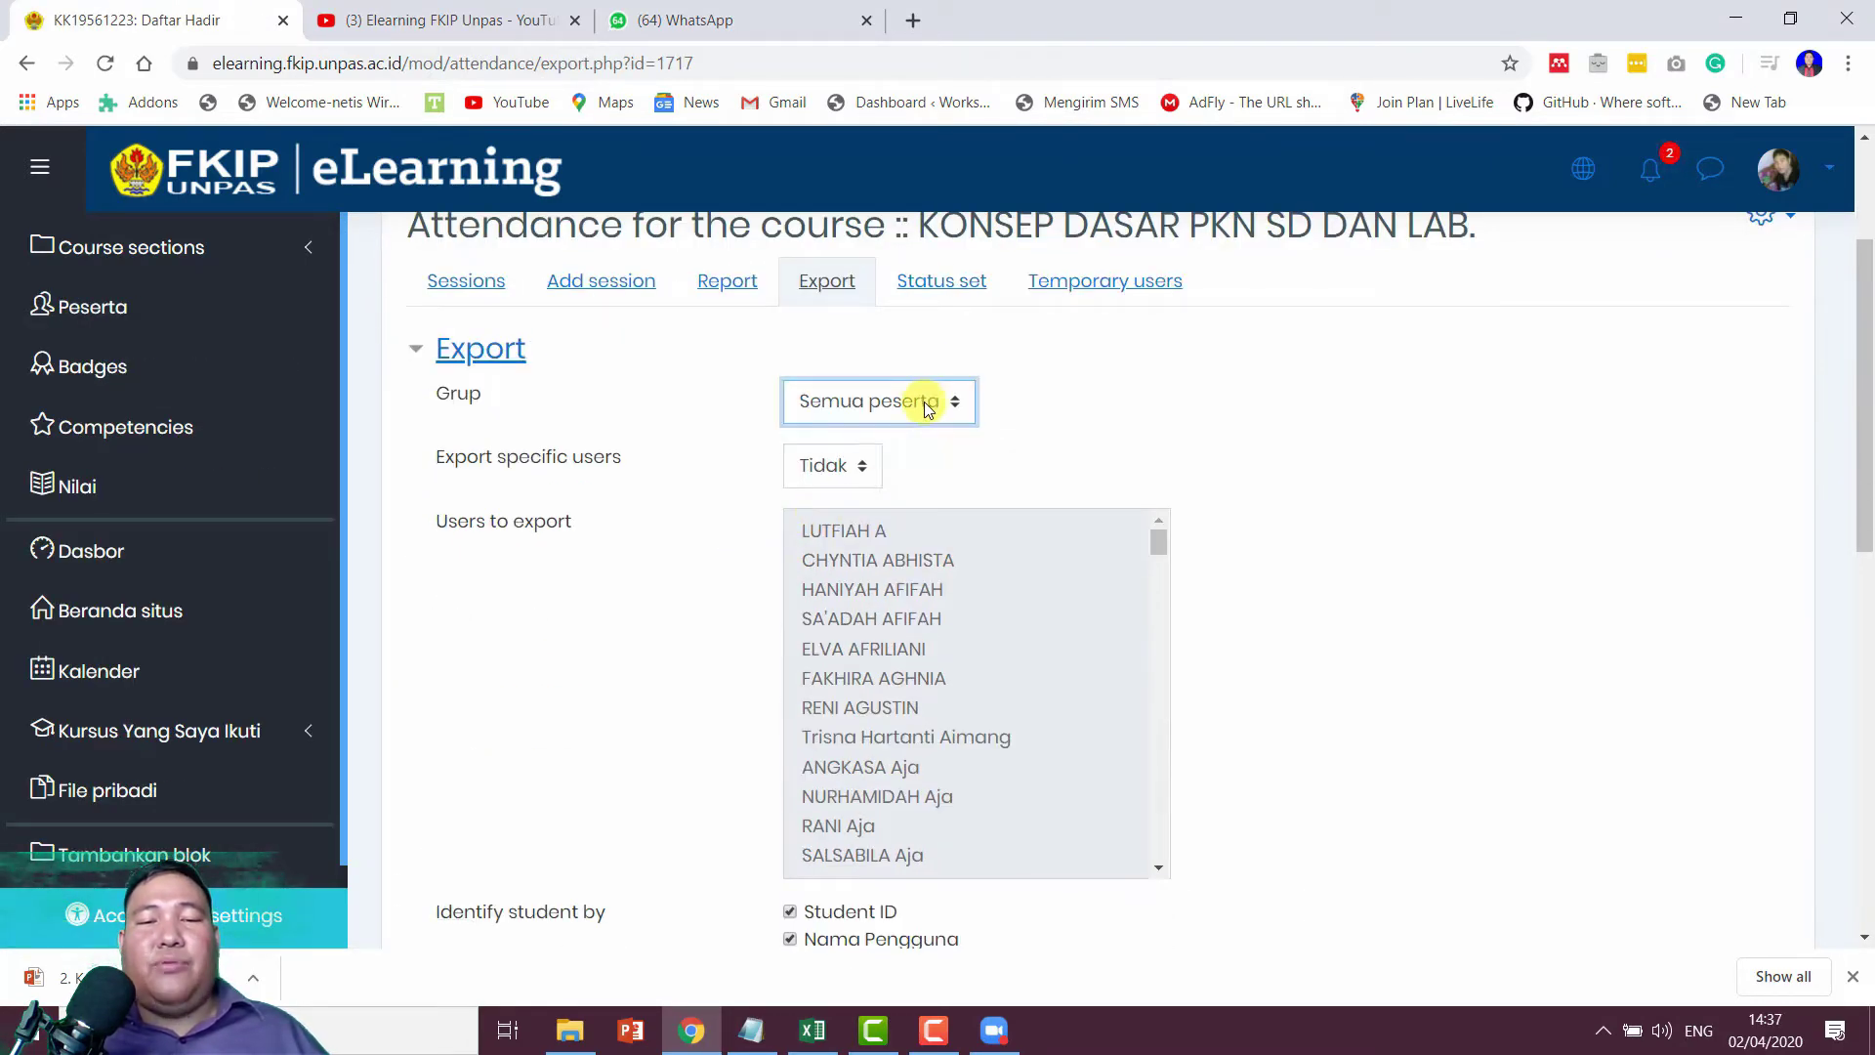
pyautogui.click(925, 405)
pyautogui.click(925, 405)
pyautogui.scroll(-2, 1159, 419)
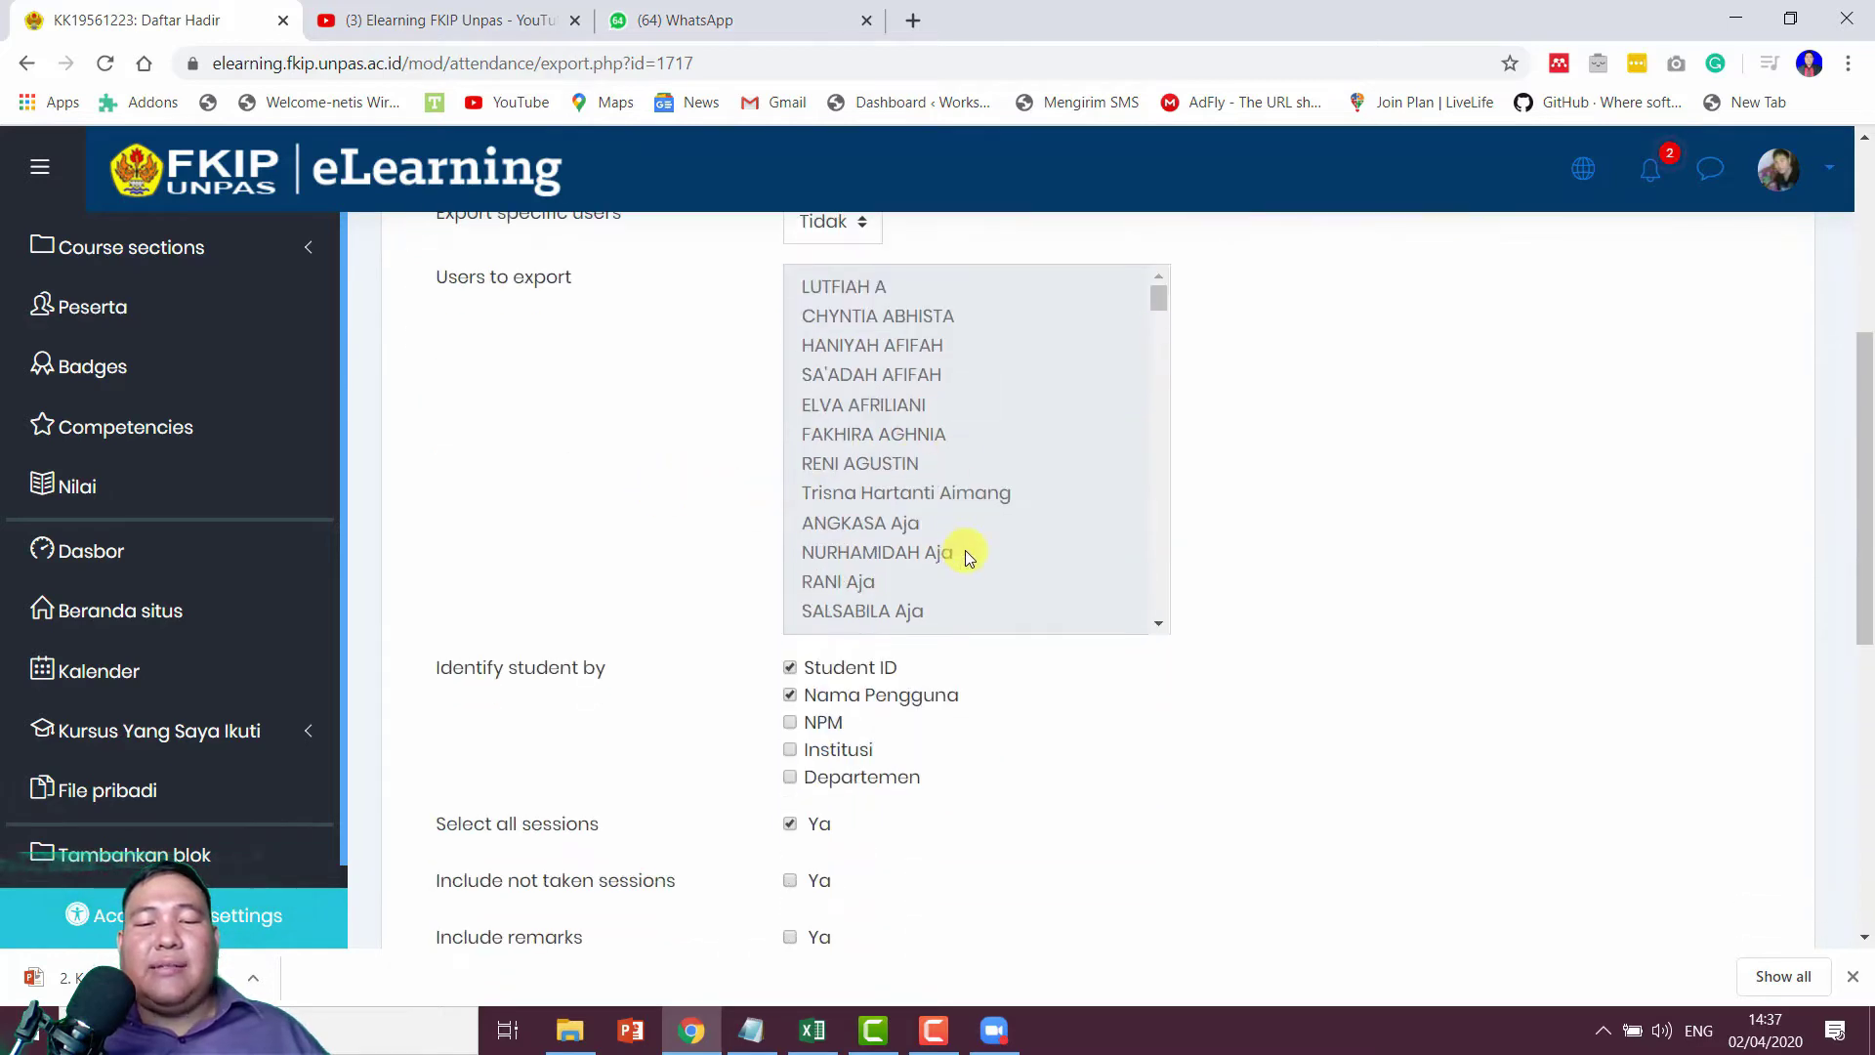
pyautogui.scroll(-3, 982, 554)
pyautogui.scroll(-3, 1254, 596)
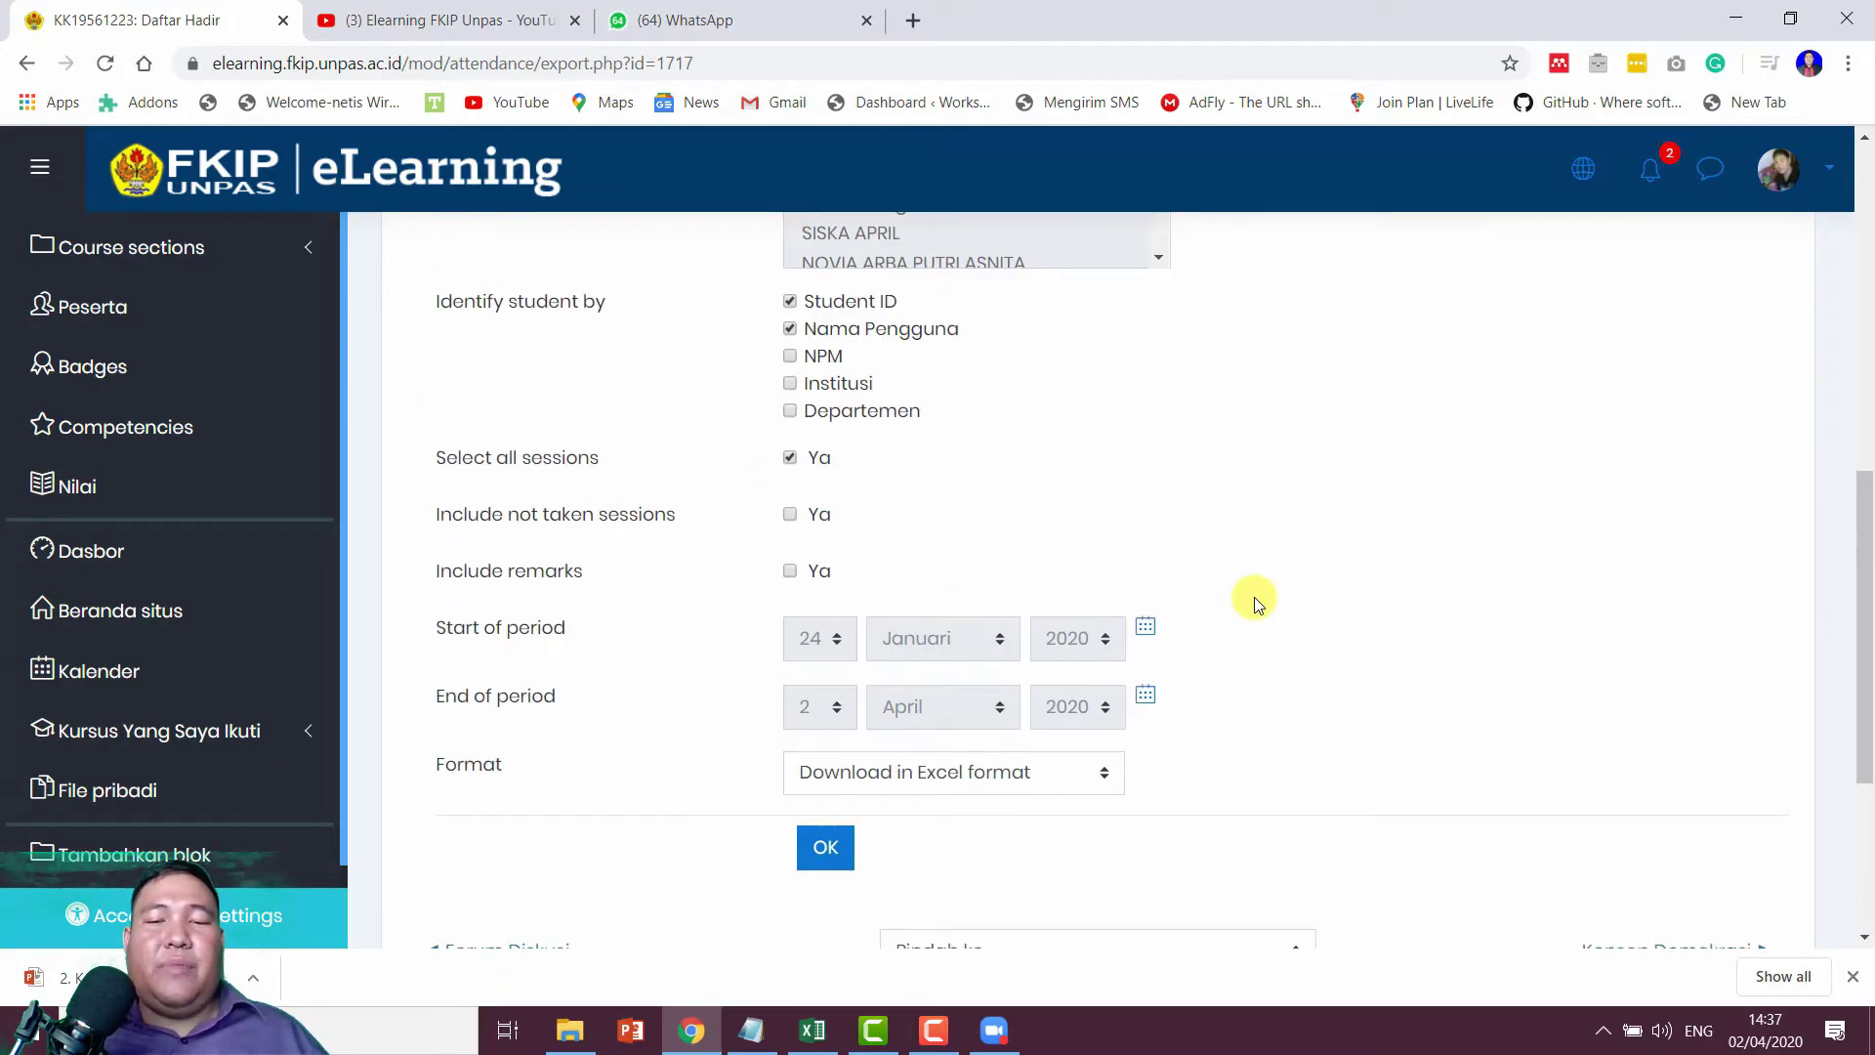
pyautogui.scroll(7, 1252, 600)
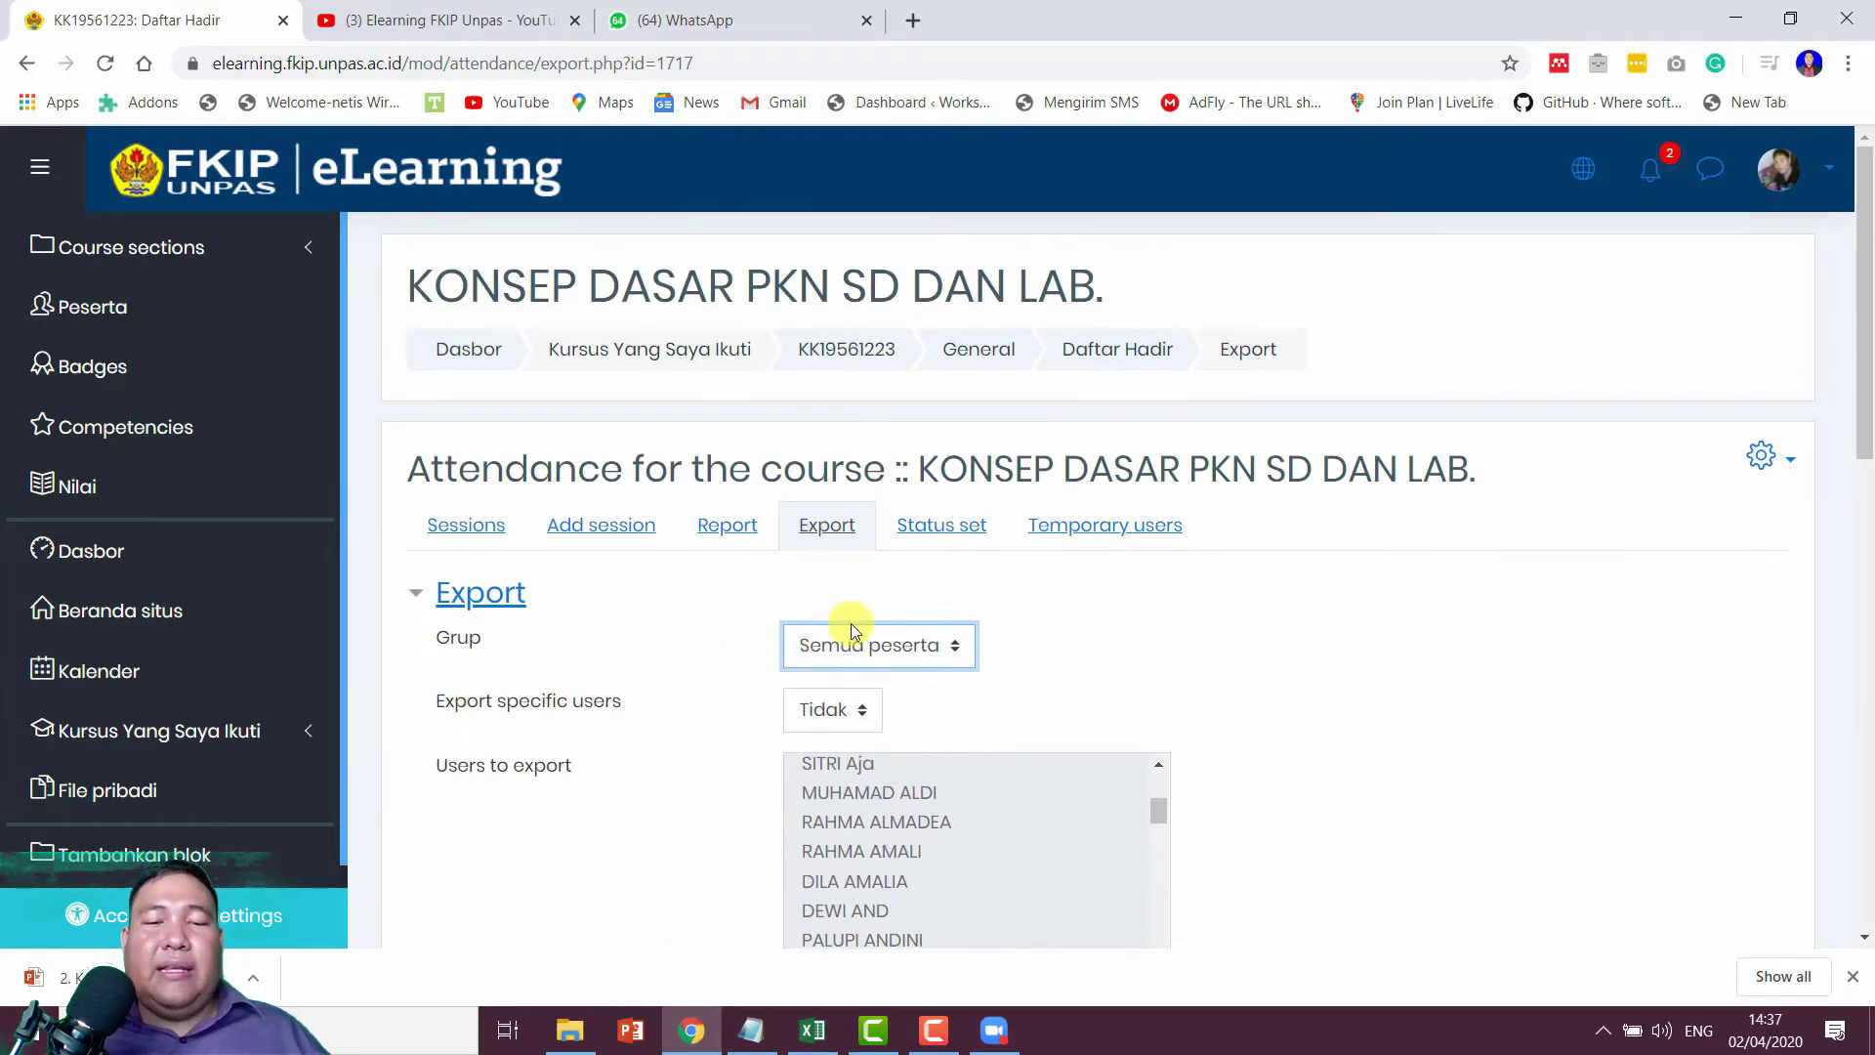
pyautogui.click(851, 633)
pyautogui.click(853, 641)
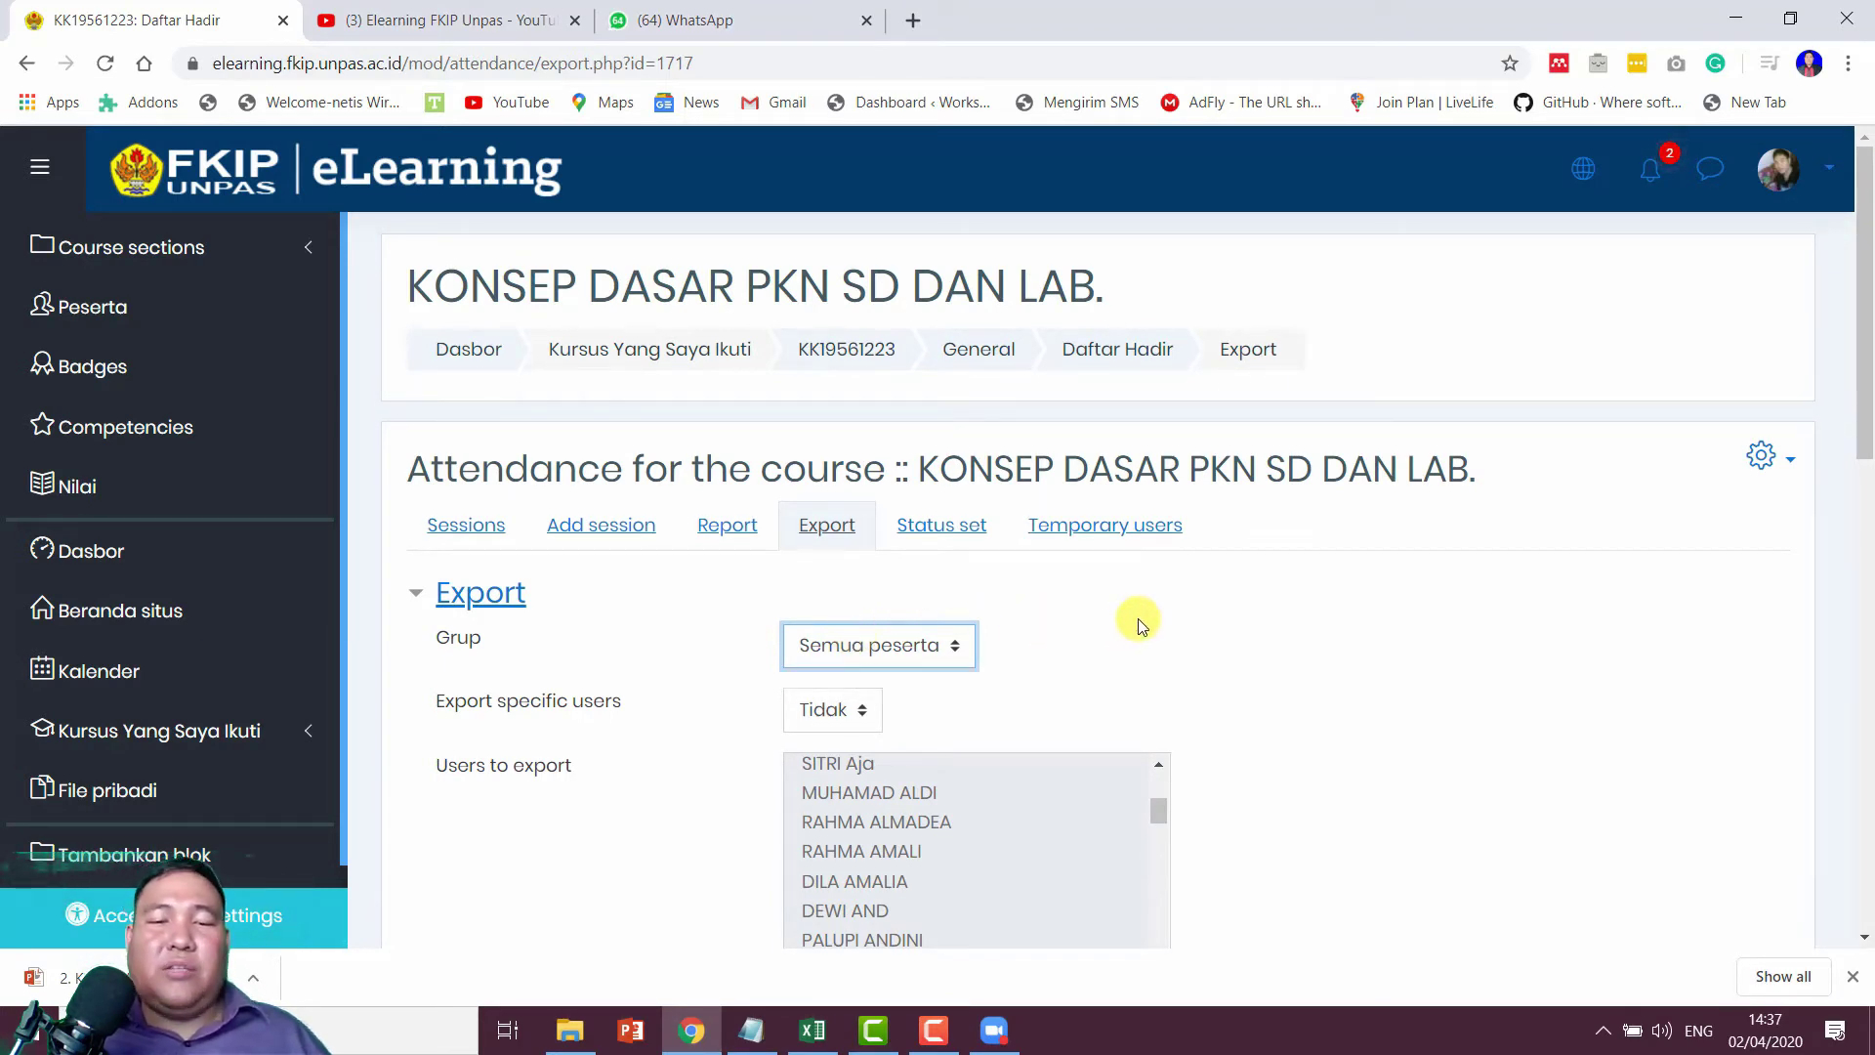
# Step: Look over the attendance report, then return to the Sessions list
pyautogui.click(732, 526)
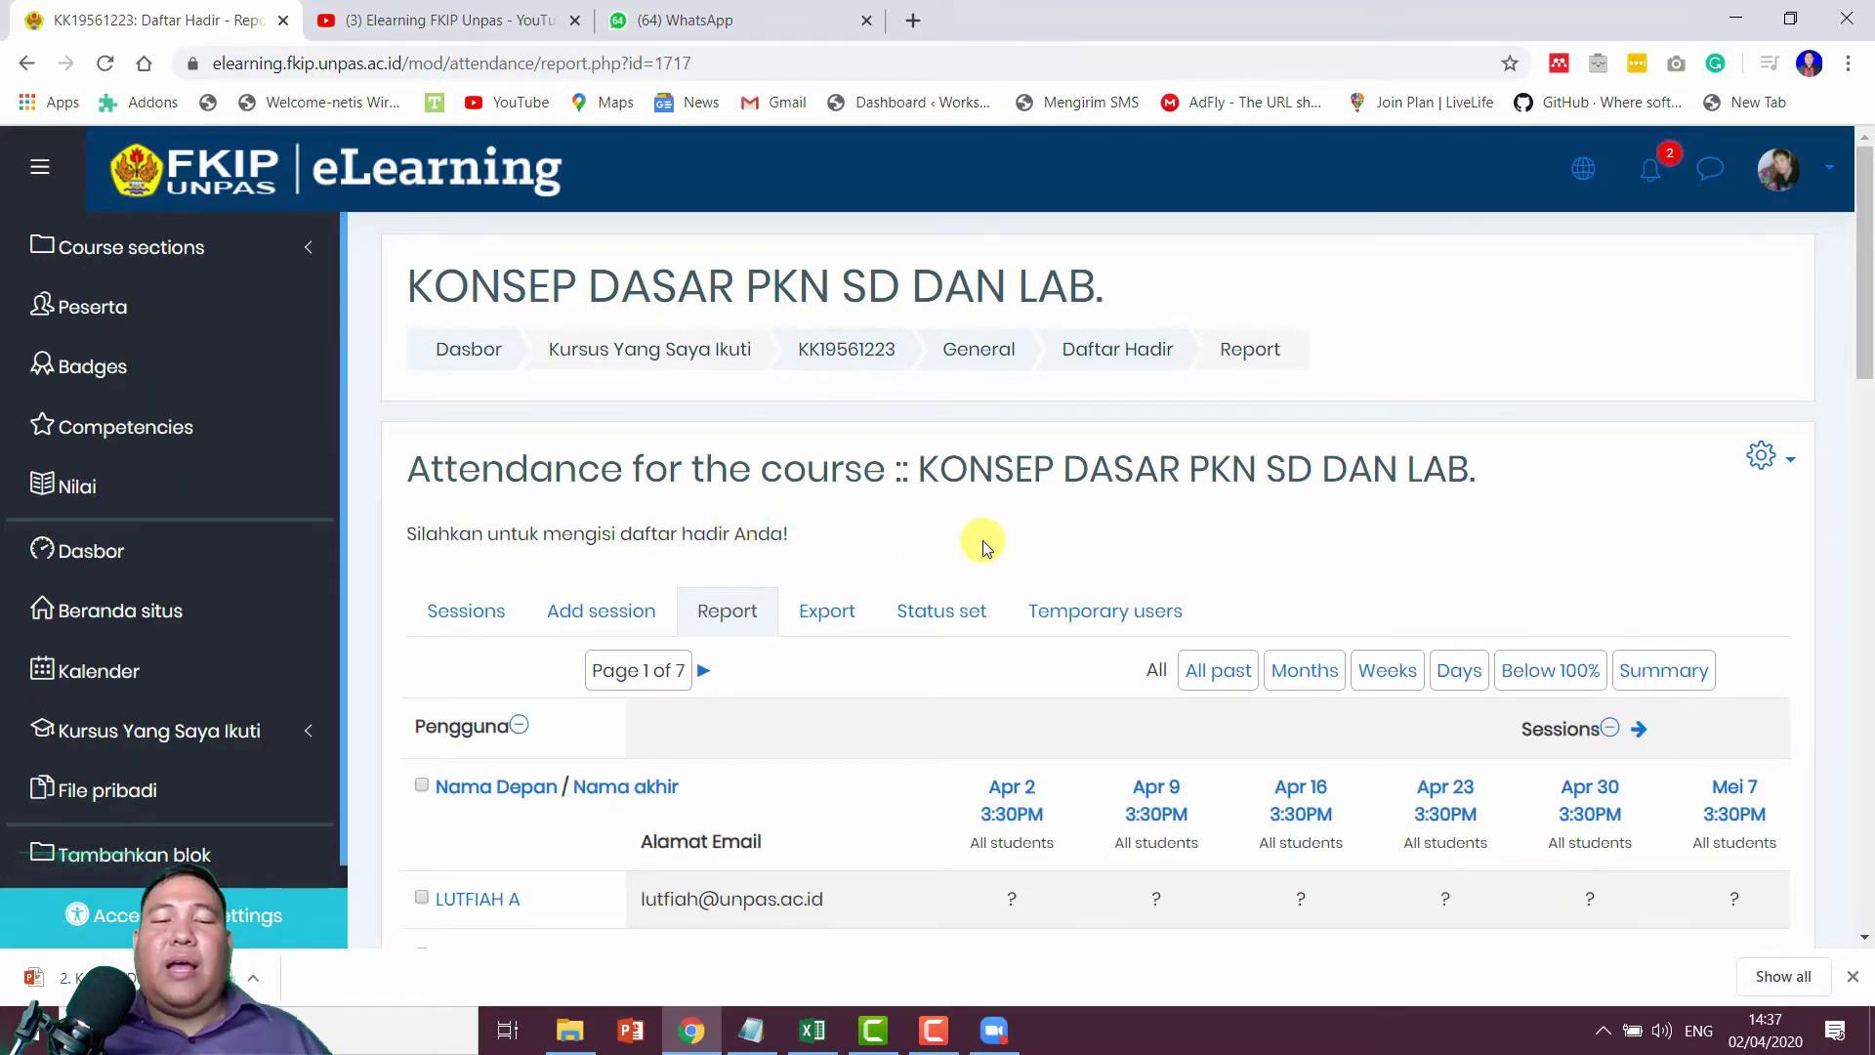
pyautogui.scroll(-2, 983, 547)
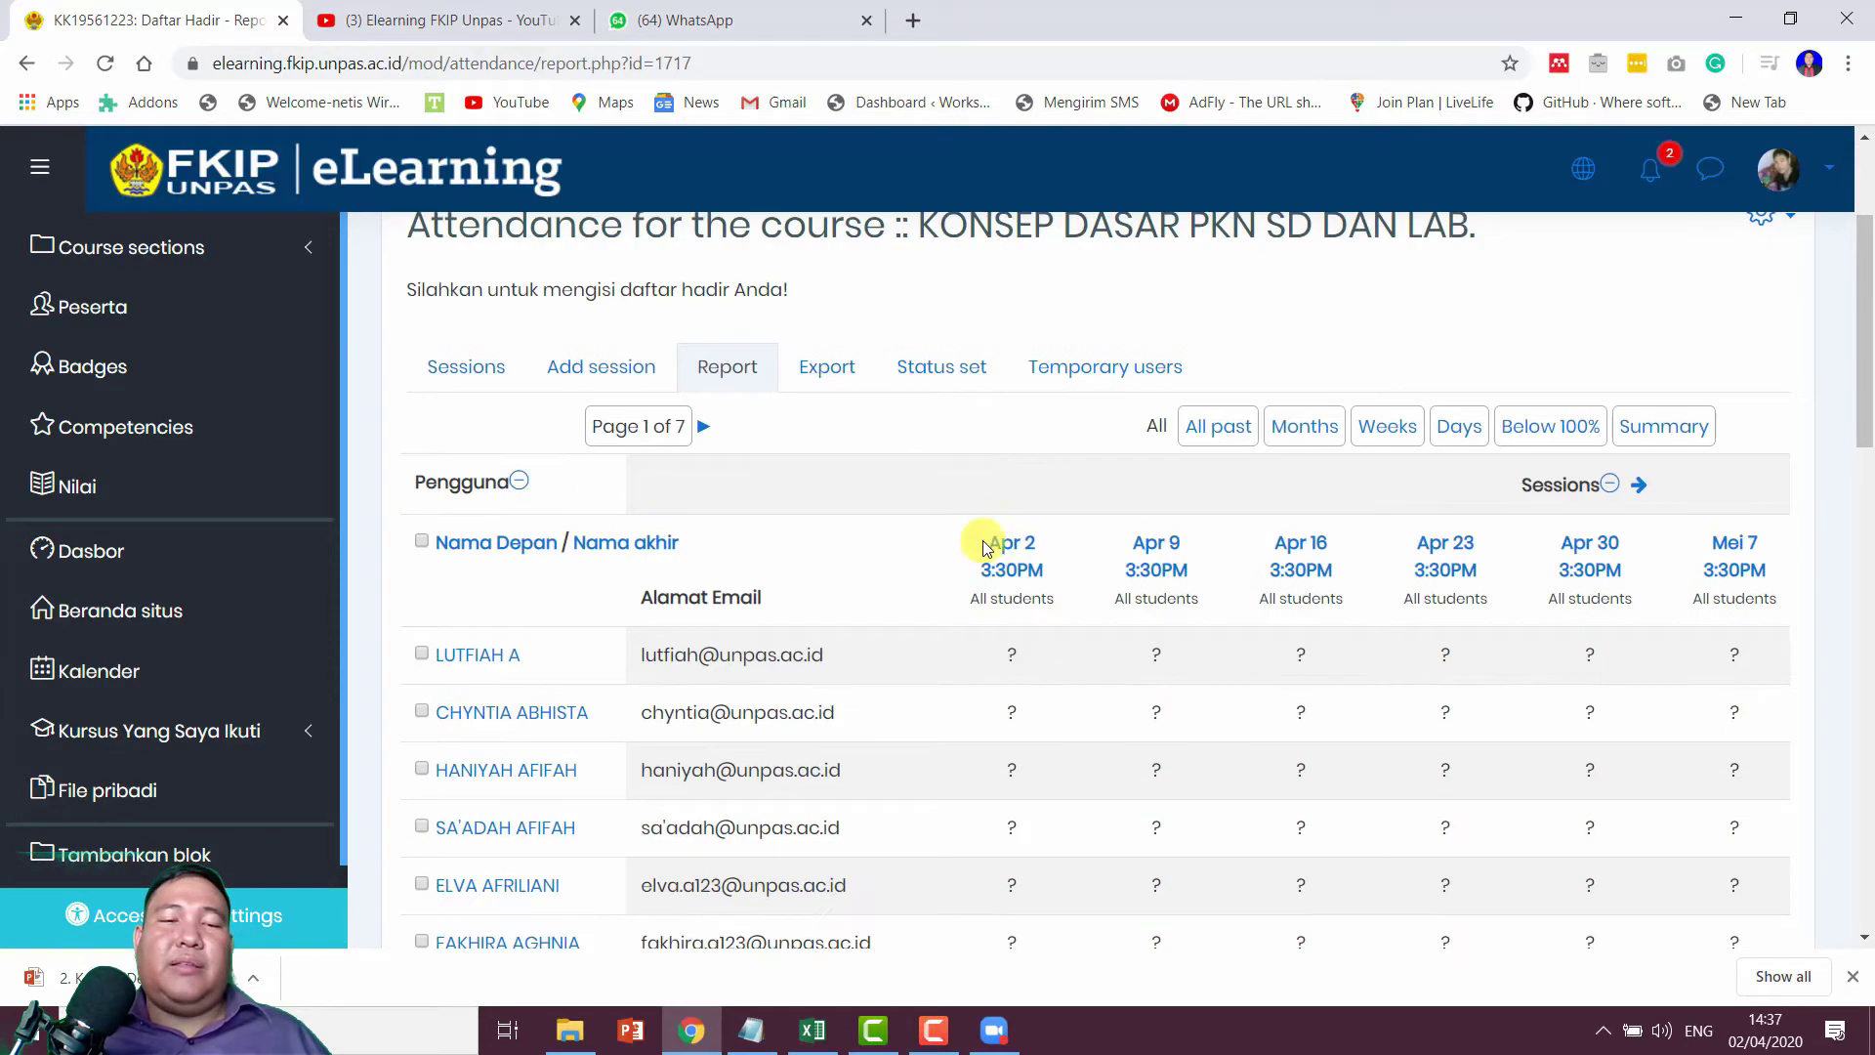
pyautogui.click(473, 376)
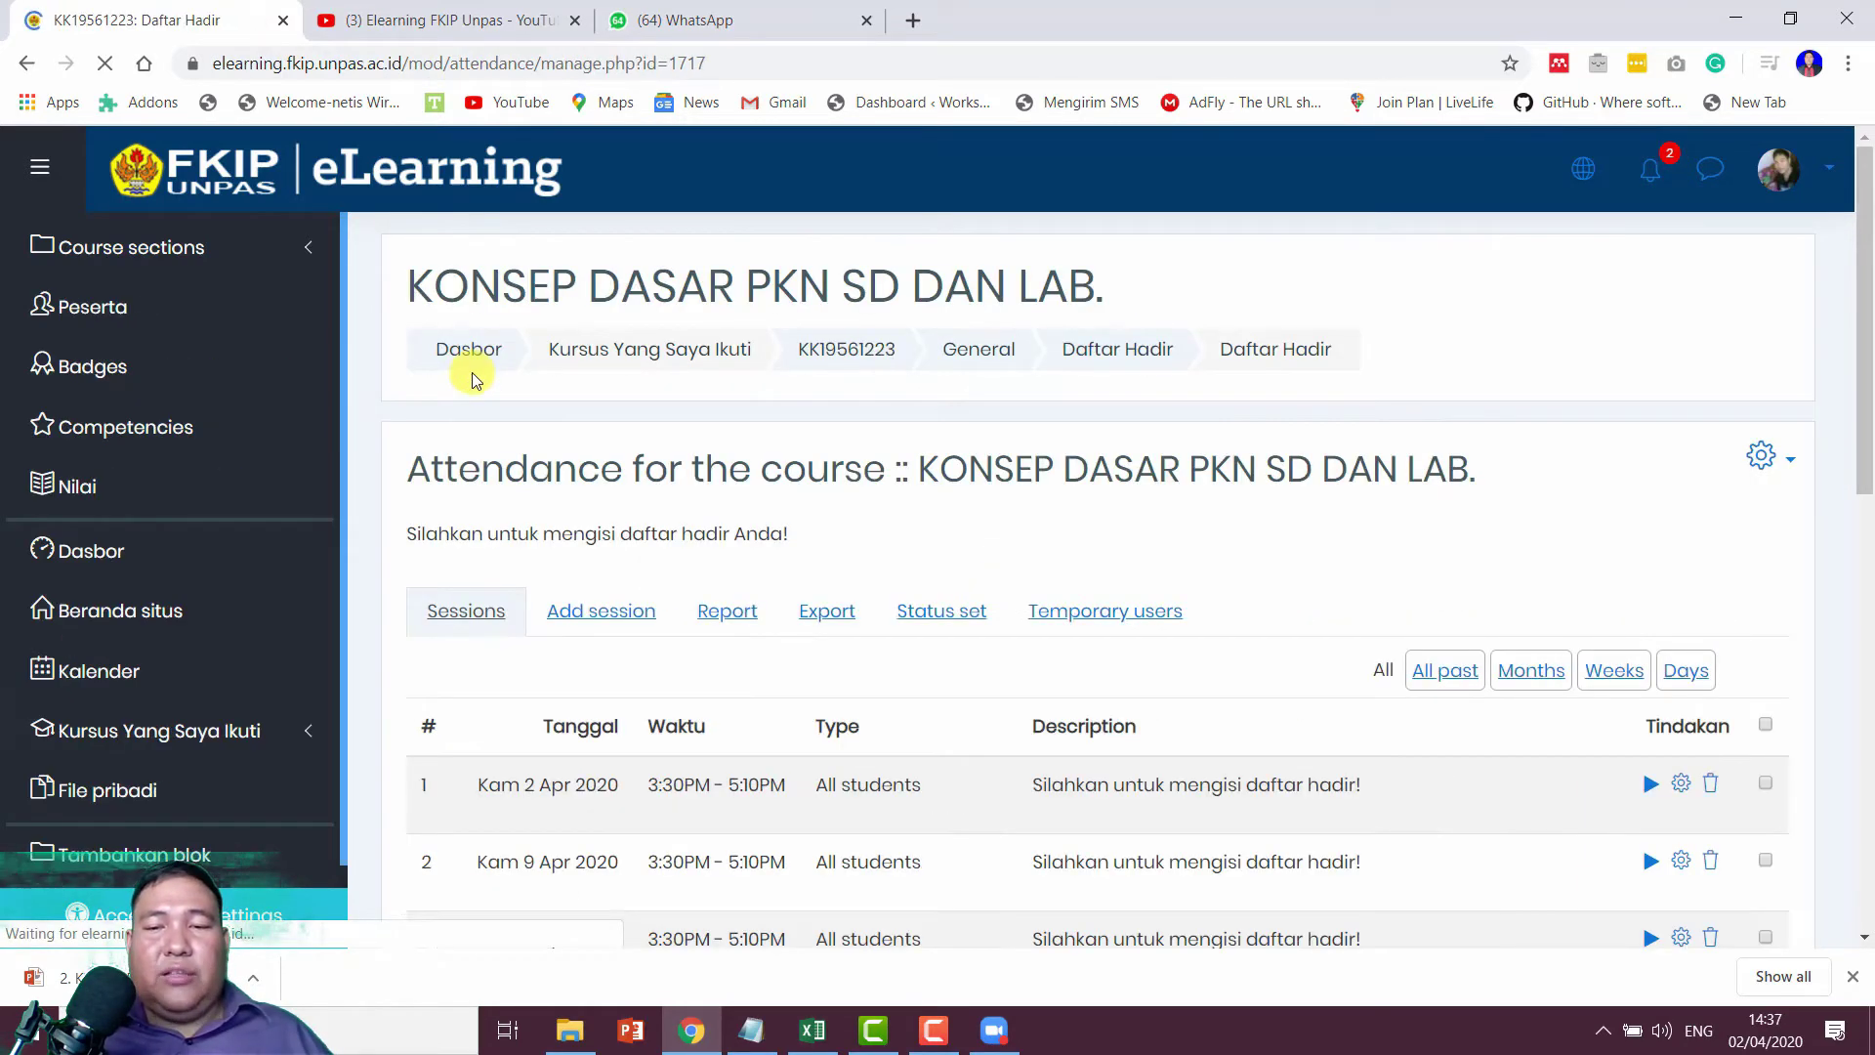
pyautogui.scroll(-2, 1374, 448)
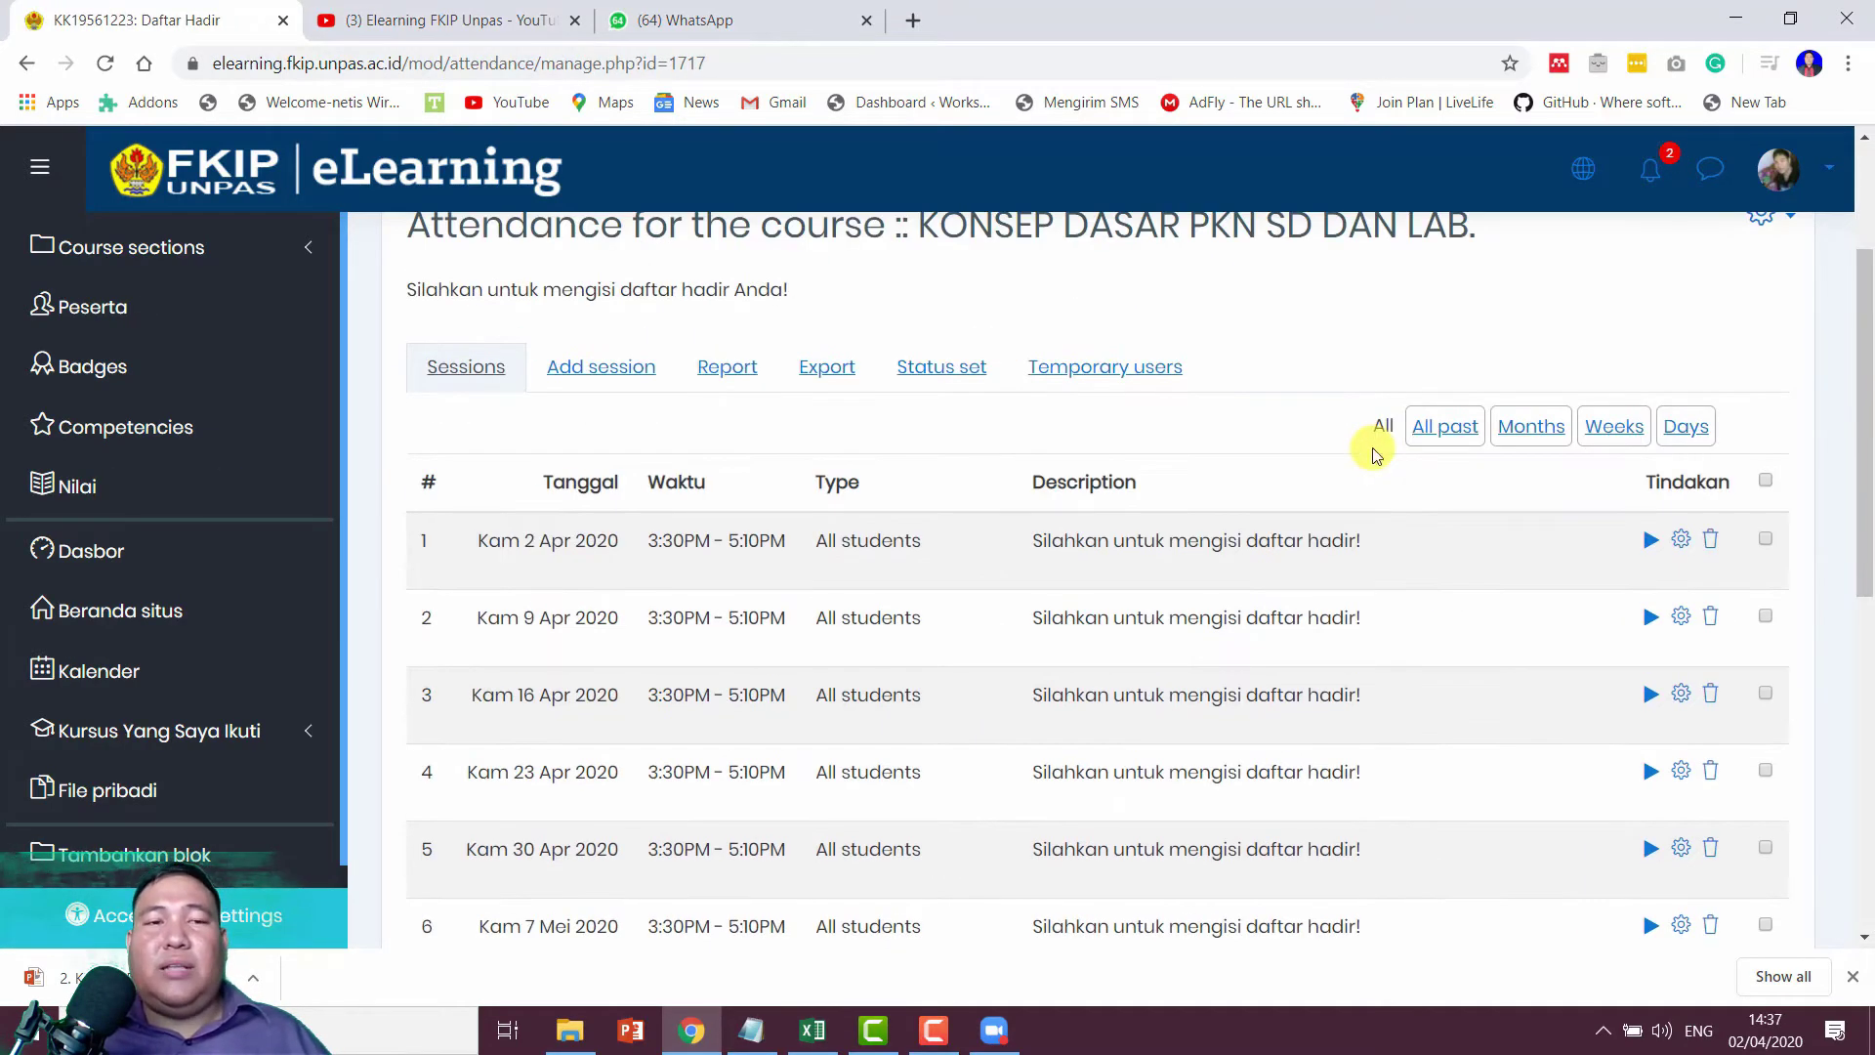
pyautogui.scroll(2, 1373, 451)
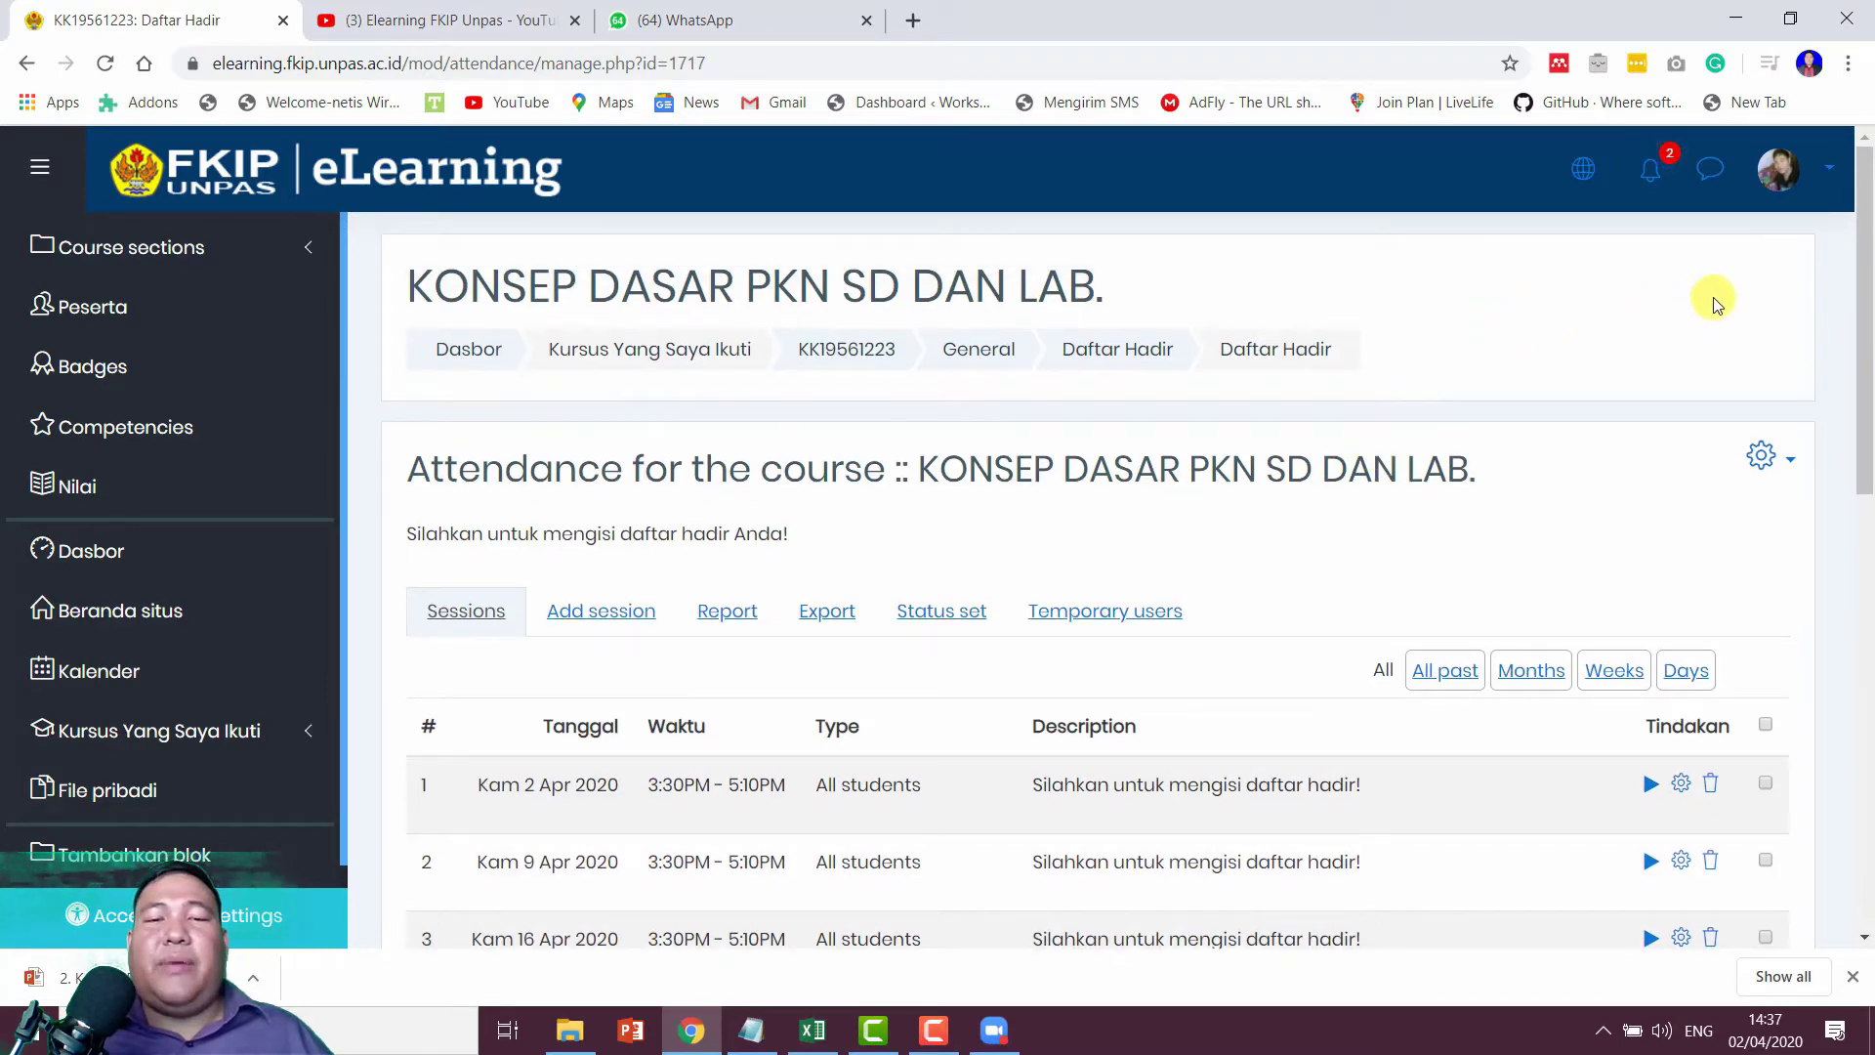
# Step: Log out of the teacher account and sign in with a saved student login
pyautogui.click(1791, 169)
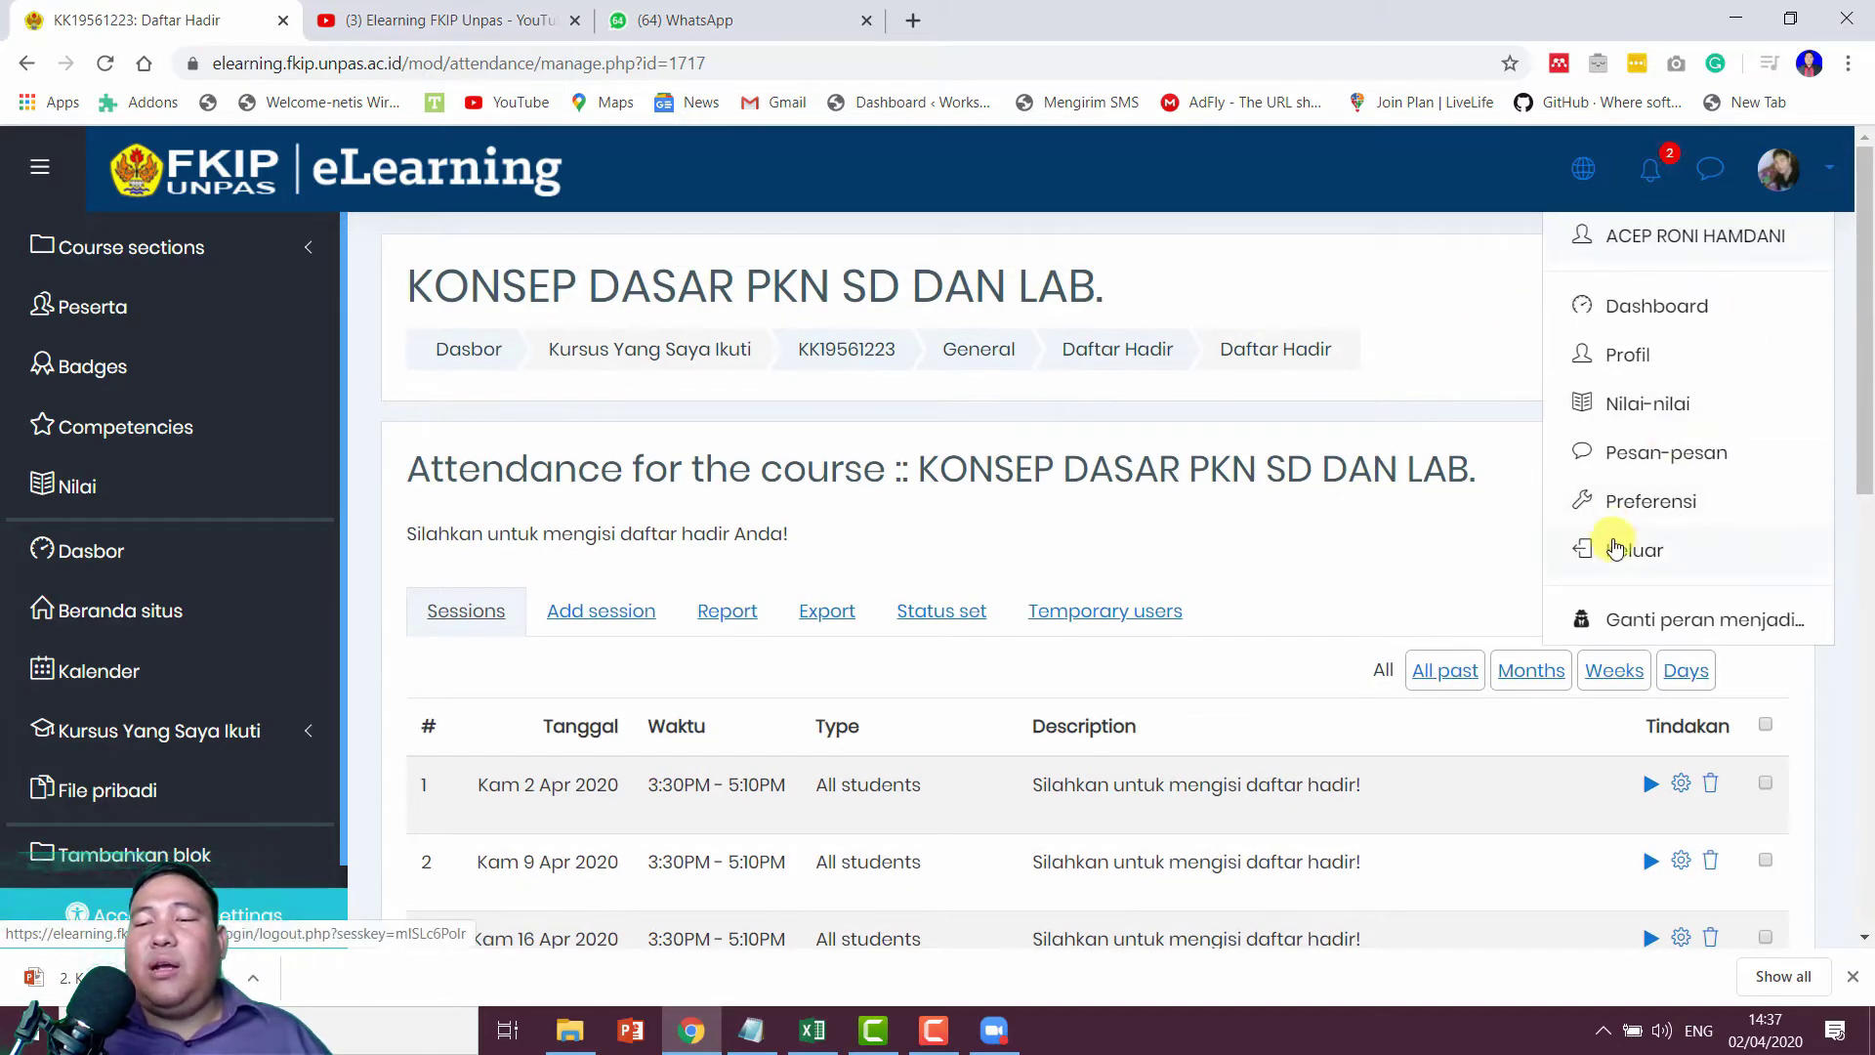
pyautogui.click(1615, 550)
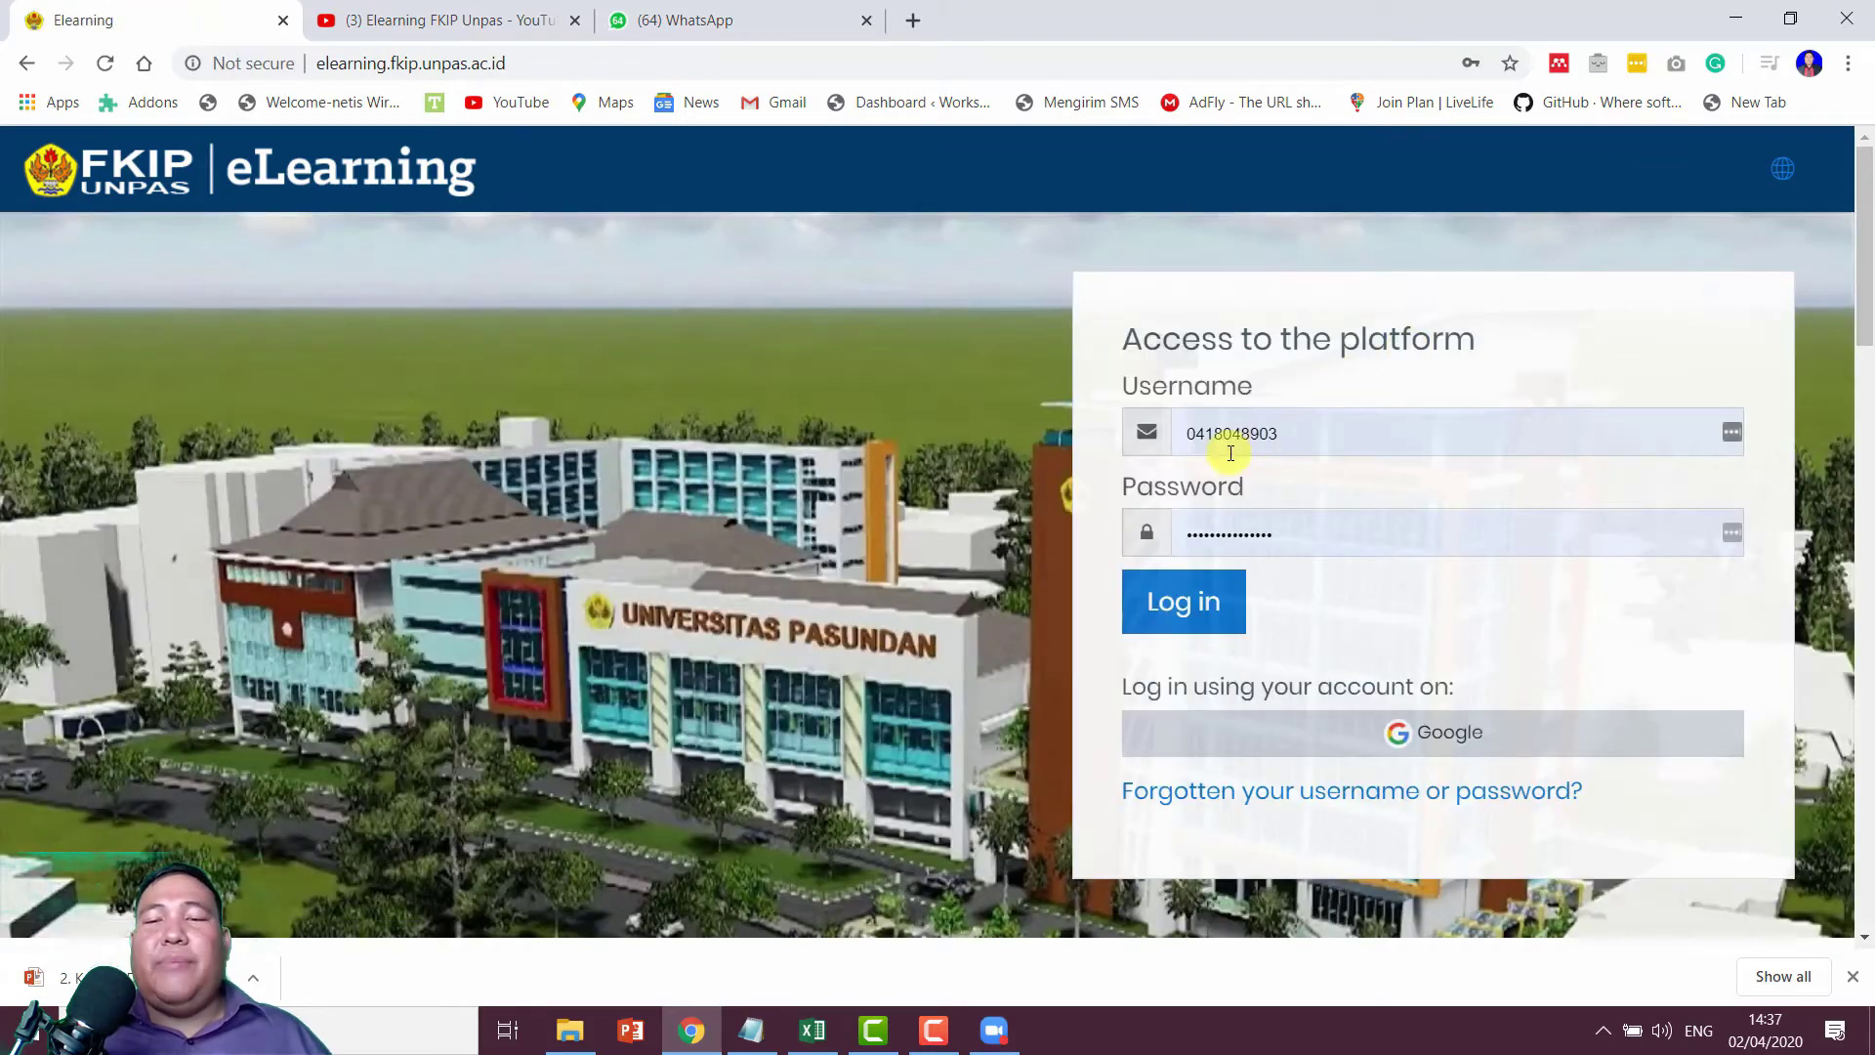
pyautogui.click(1341, 436)
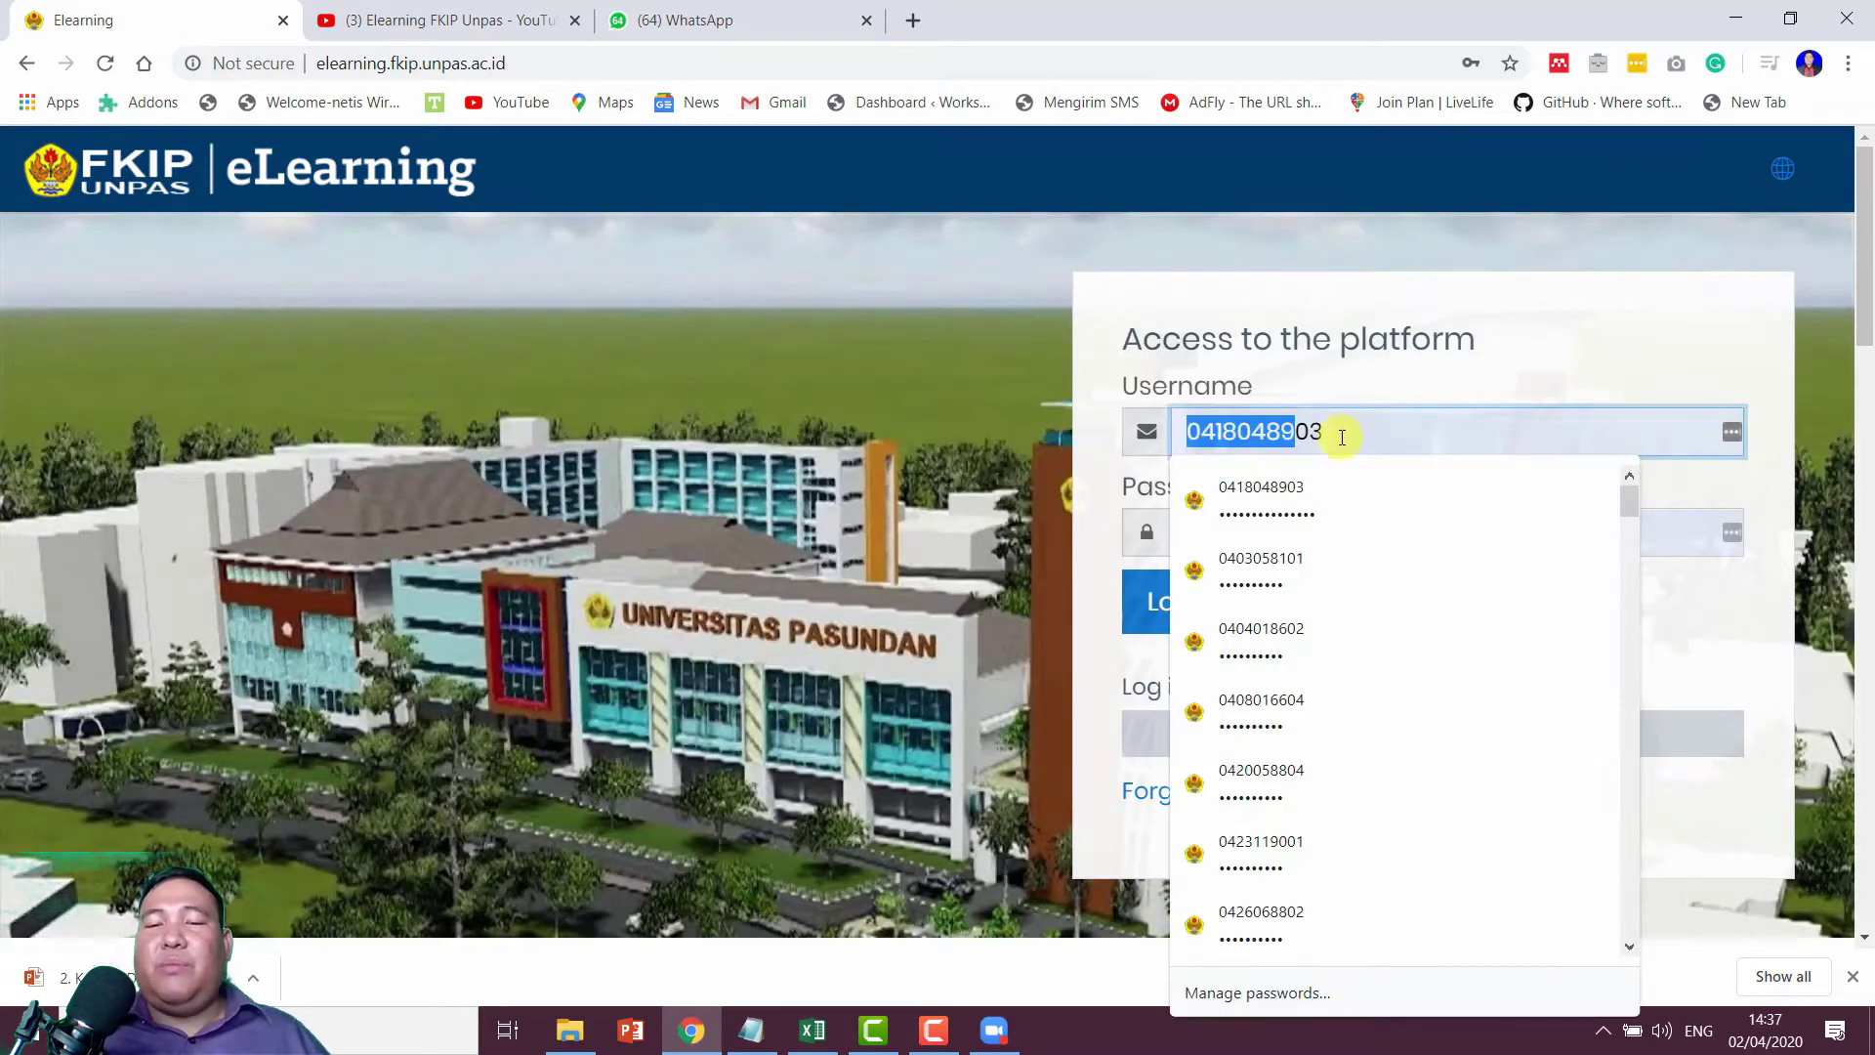
pyautogui.moveTo(1342, 437); pyautogui.dragTo(1109, 449)
pyautogui.write('1')
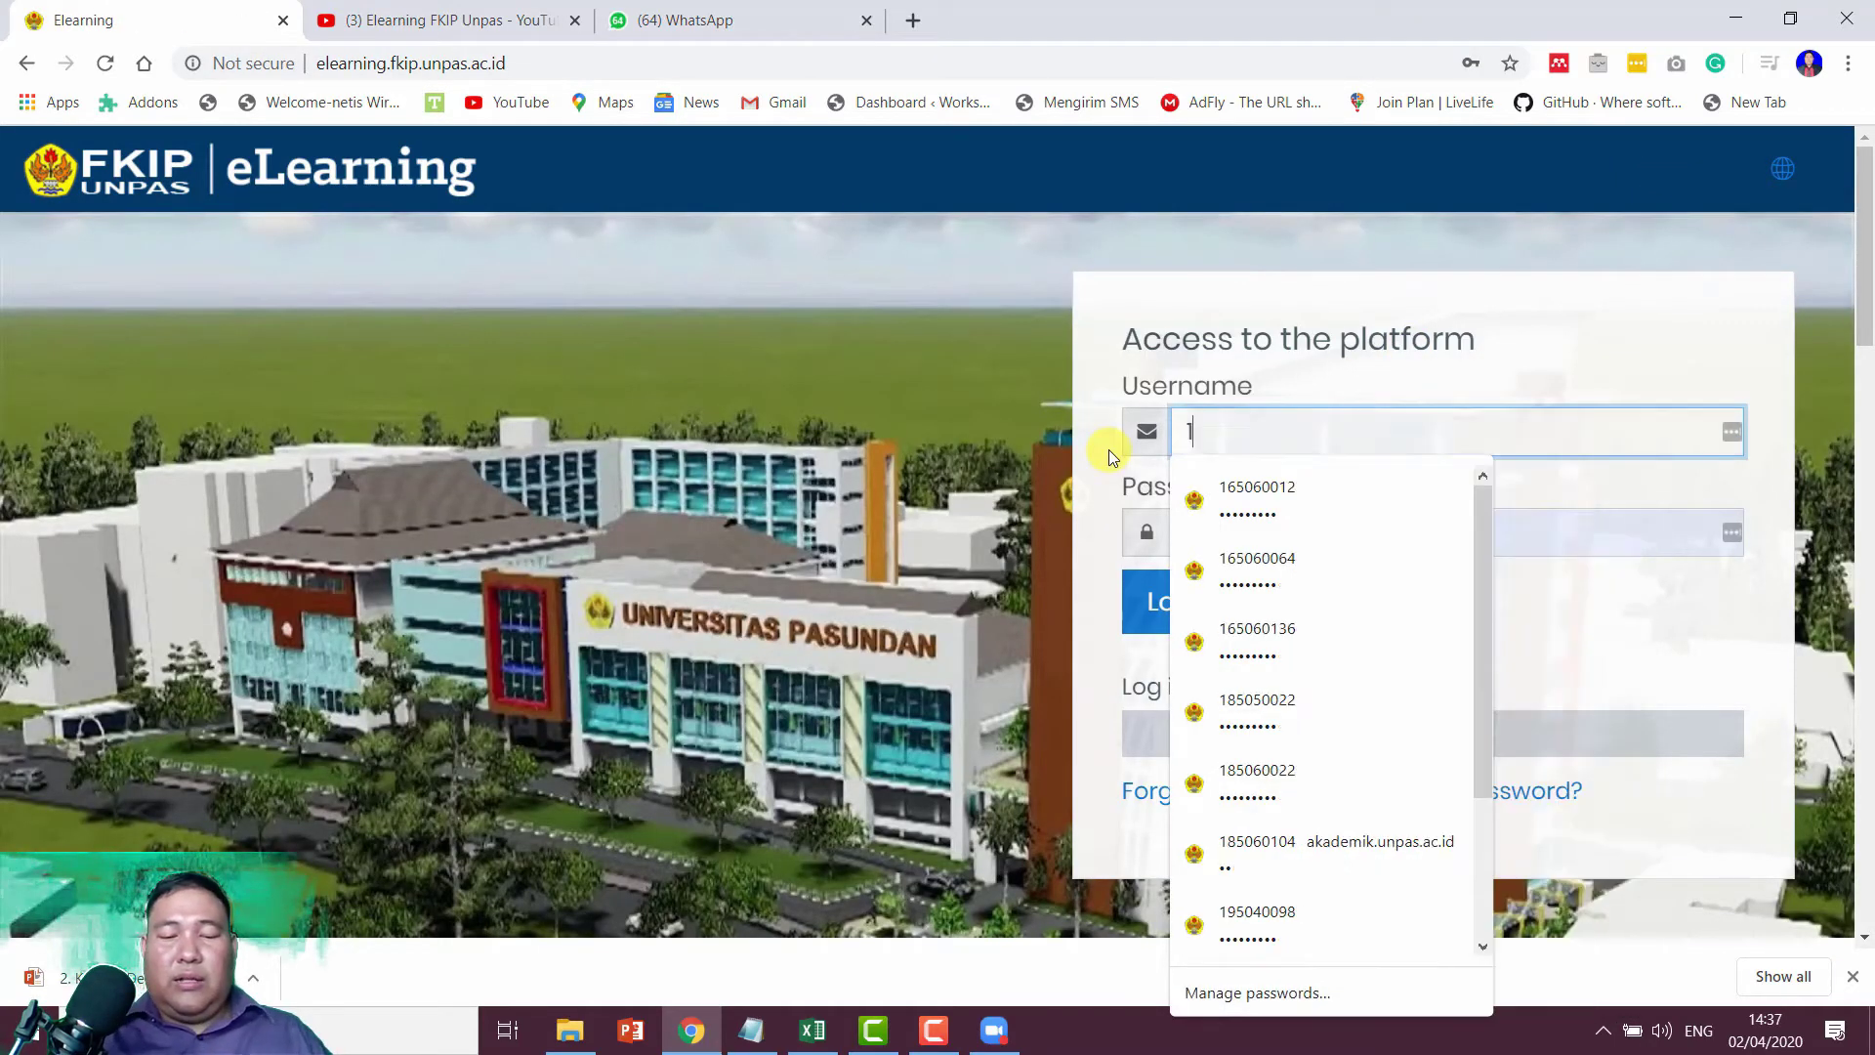
pyautogui.write('95')
pyautogui.press('Down')
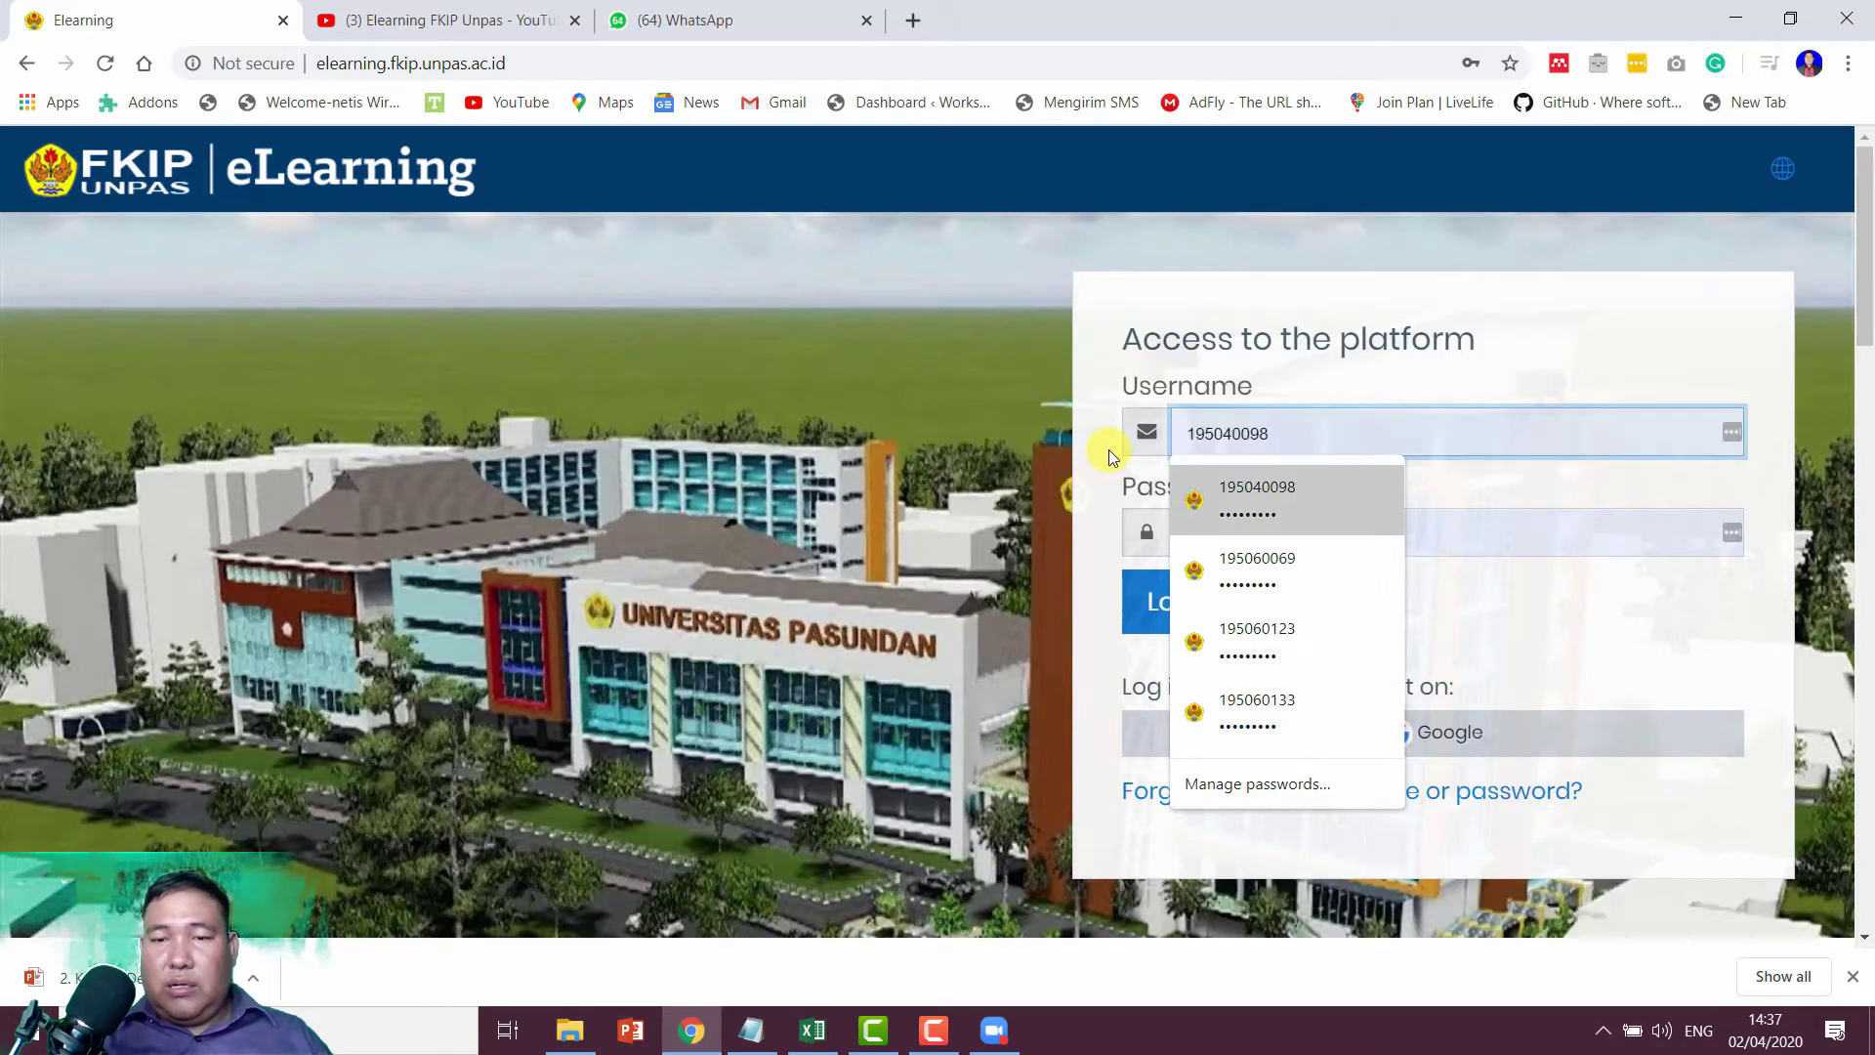
pyautogui.press('Down')
pyautogui.press('Down')
pyautogui.press('Return')
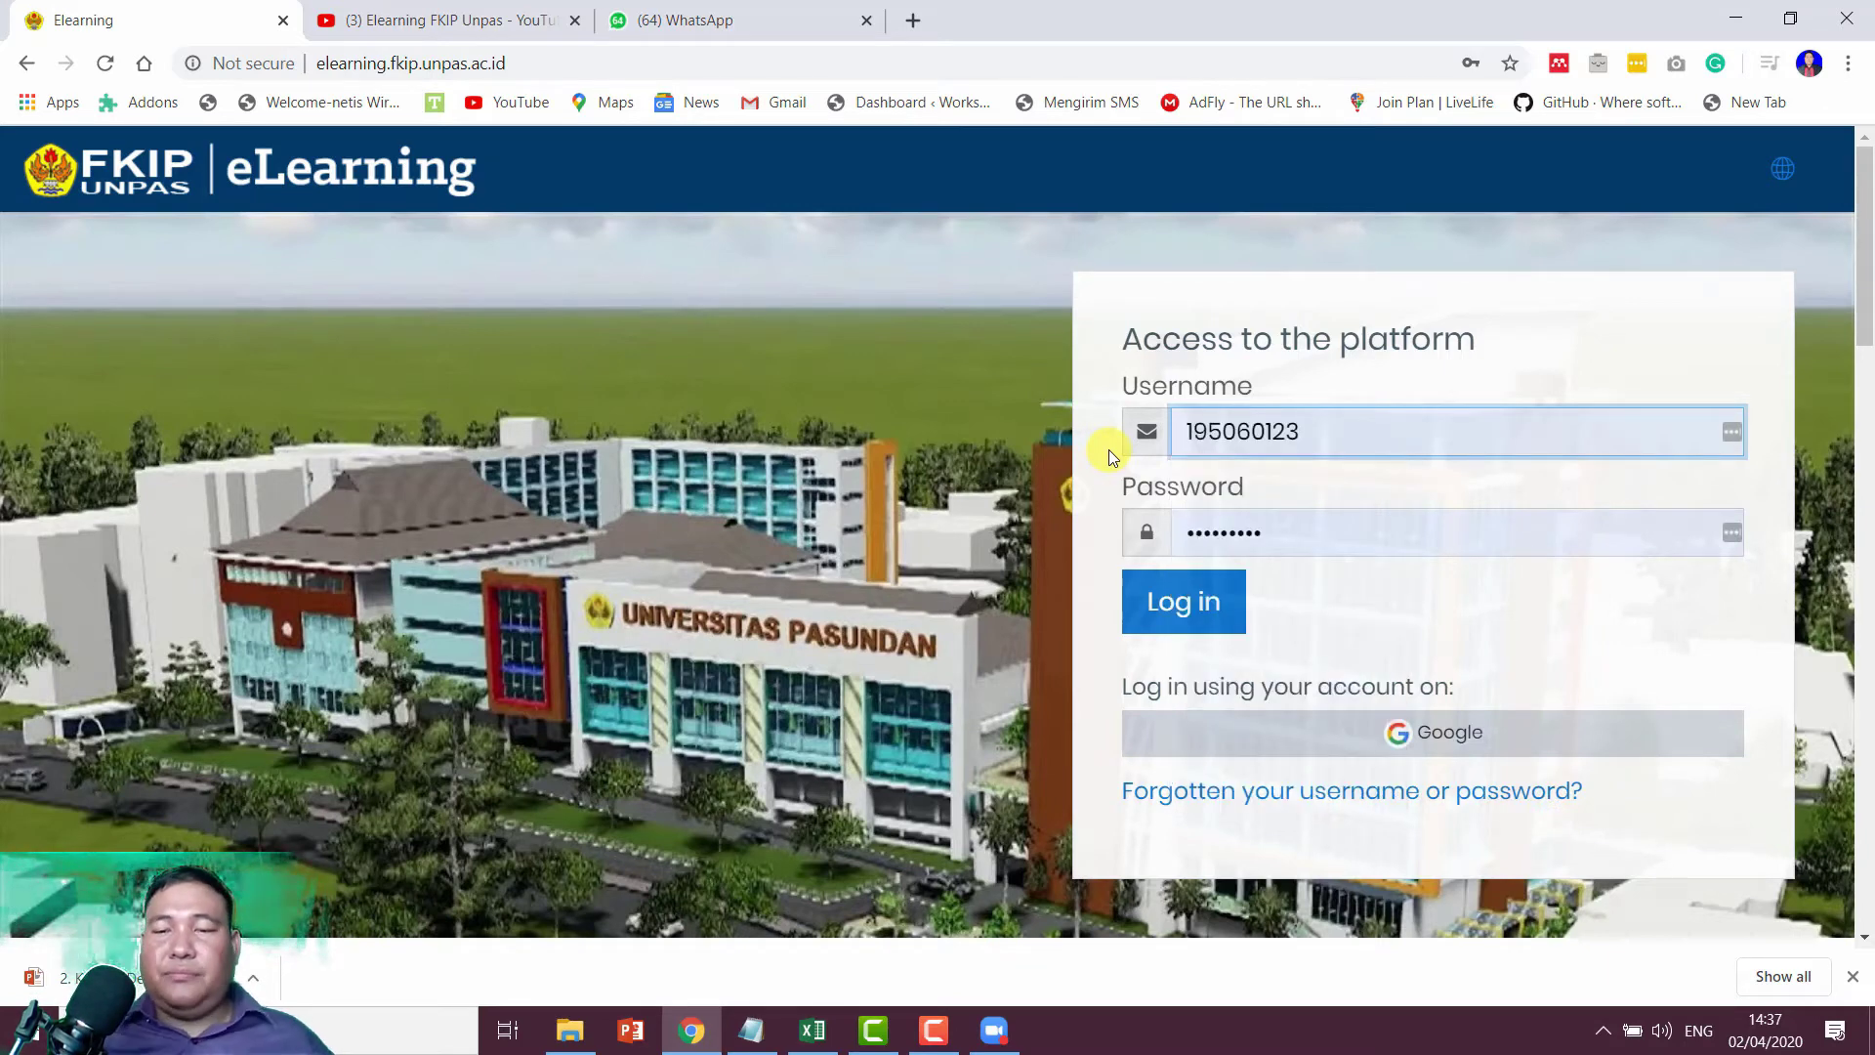
pyautogui.click(1221, 603)
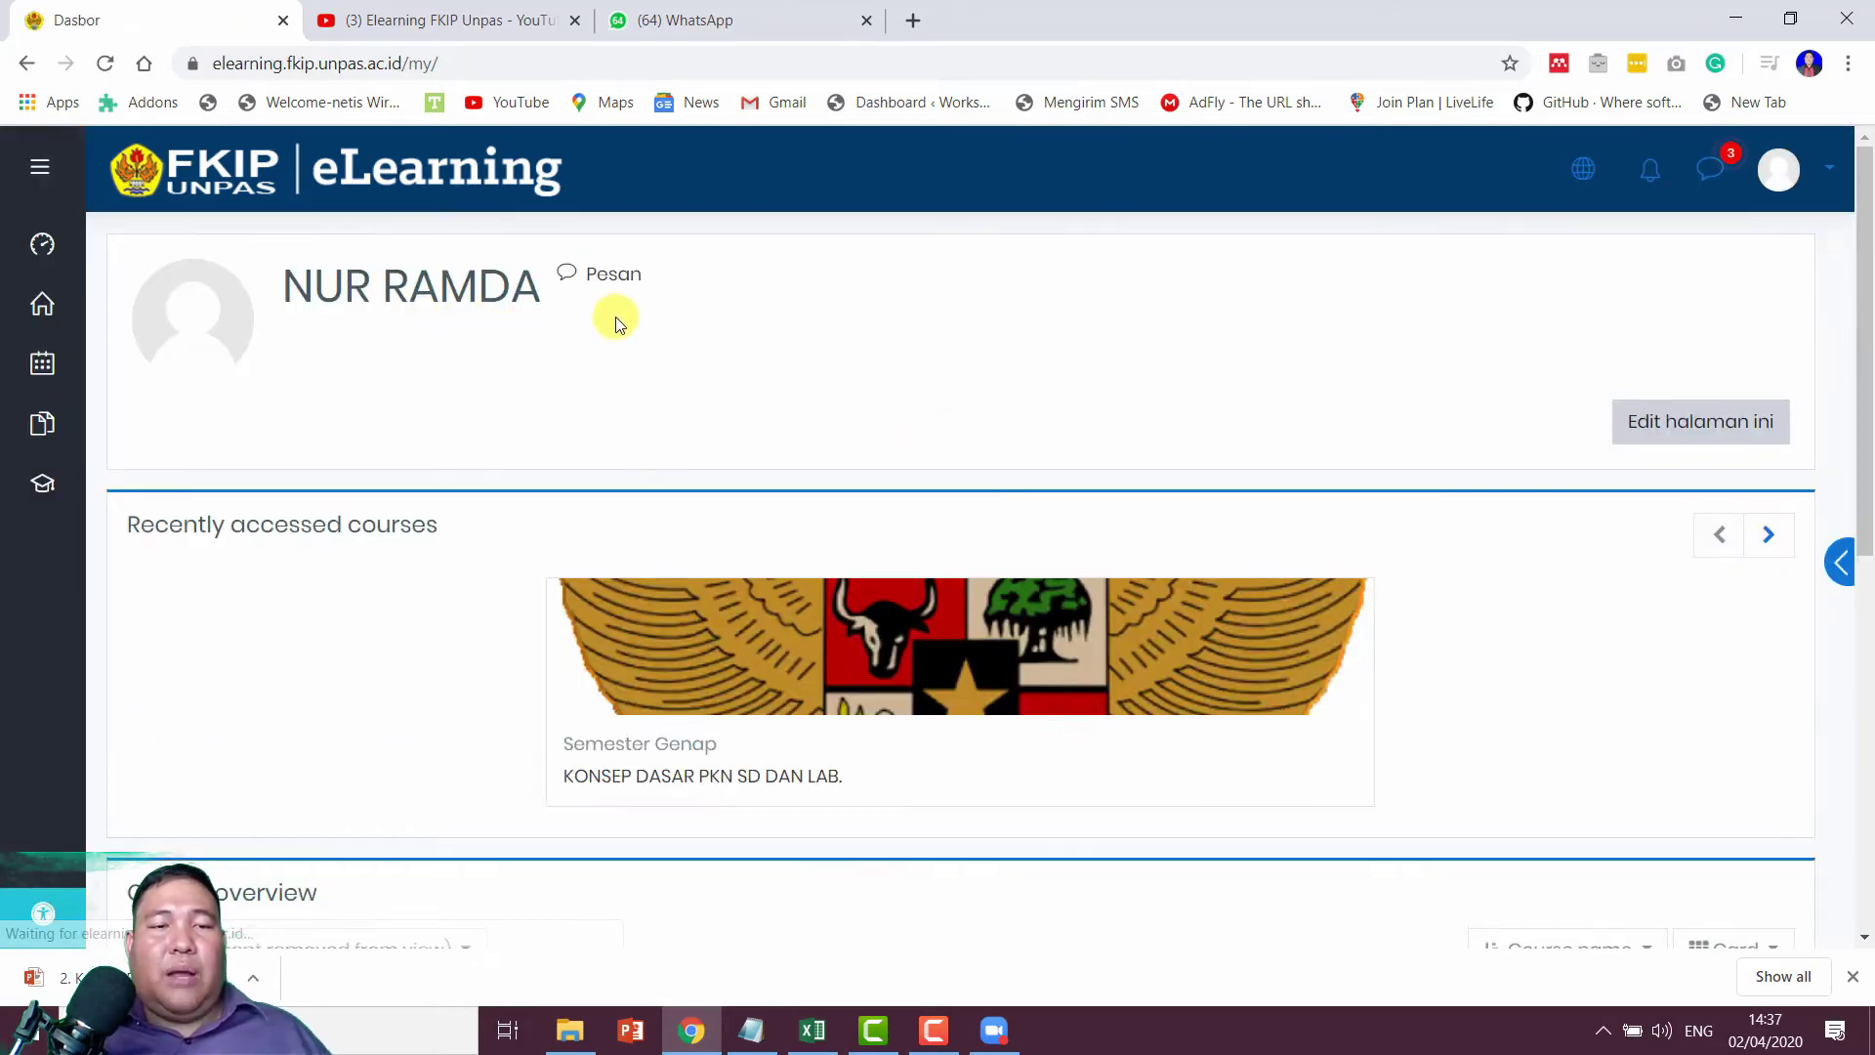
# Step: As the student, open the KONSEP DASAR PKN SD DAN LAB. course's Daftar Hadir activity
pyautogui.click(740, 789)
pyautogui.scroll(-9, 713, 612)
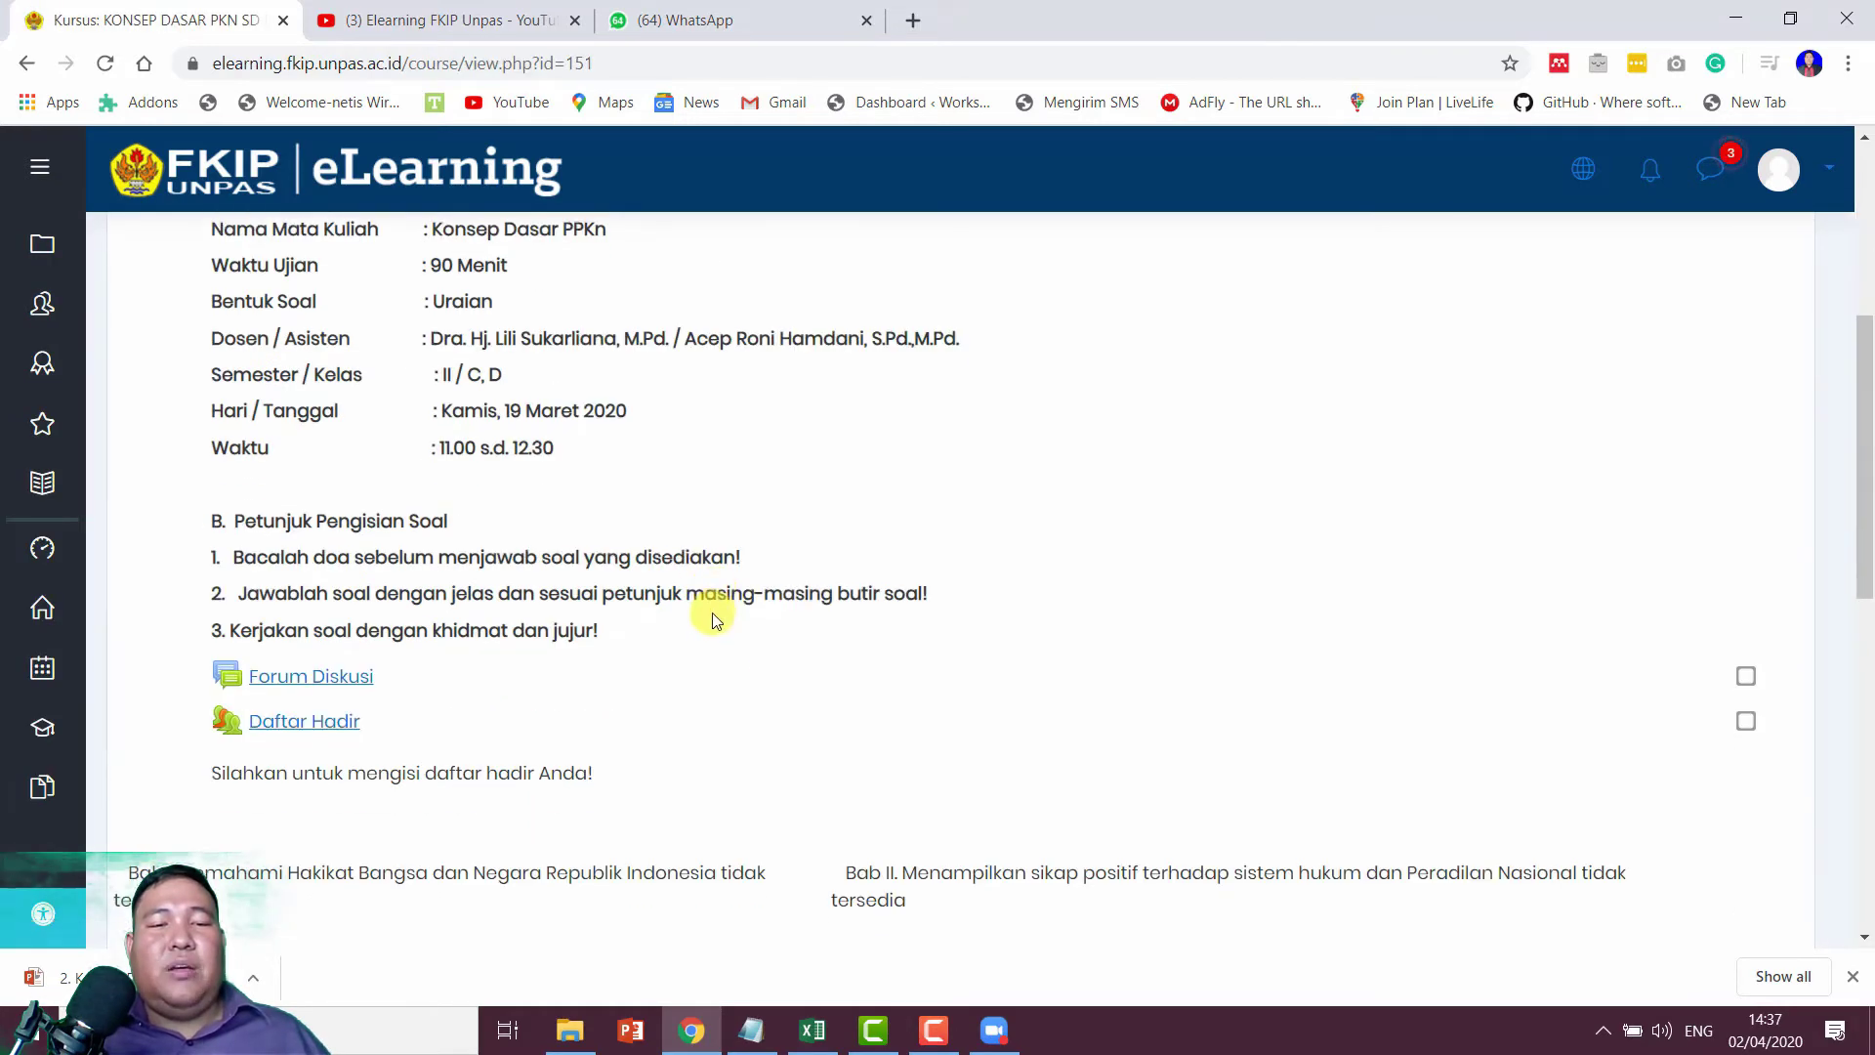
pyautogui.click(325, 359)
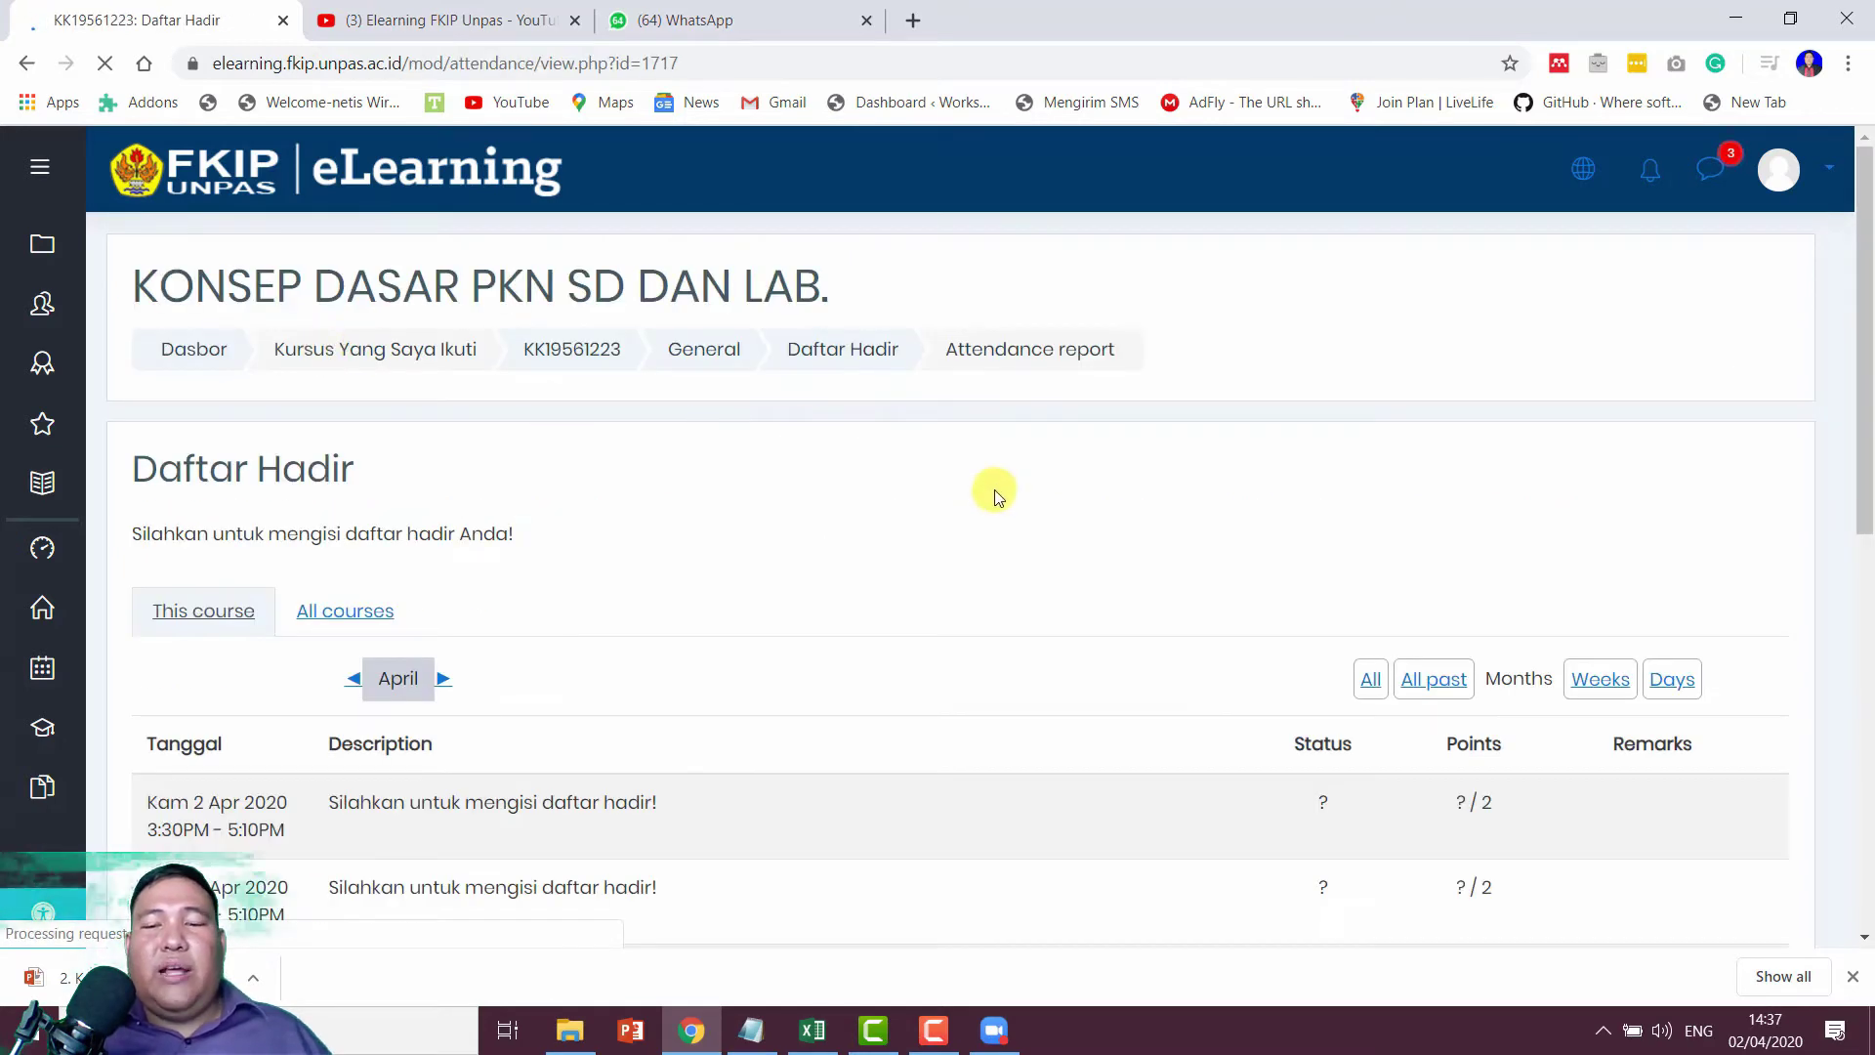
pyautogui.scroll(-3, 986, 491)
pyautogui.scroll(-5, 666, 398)
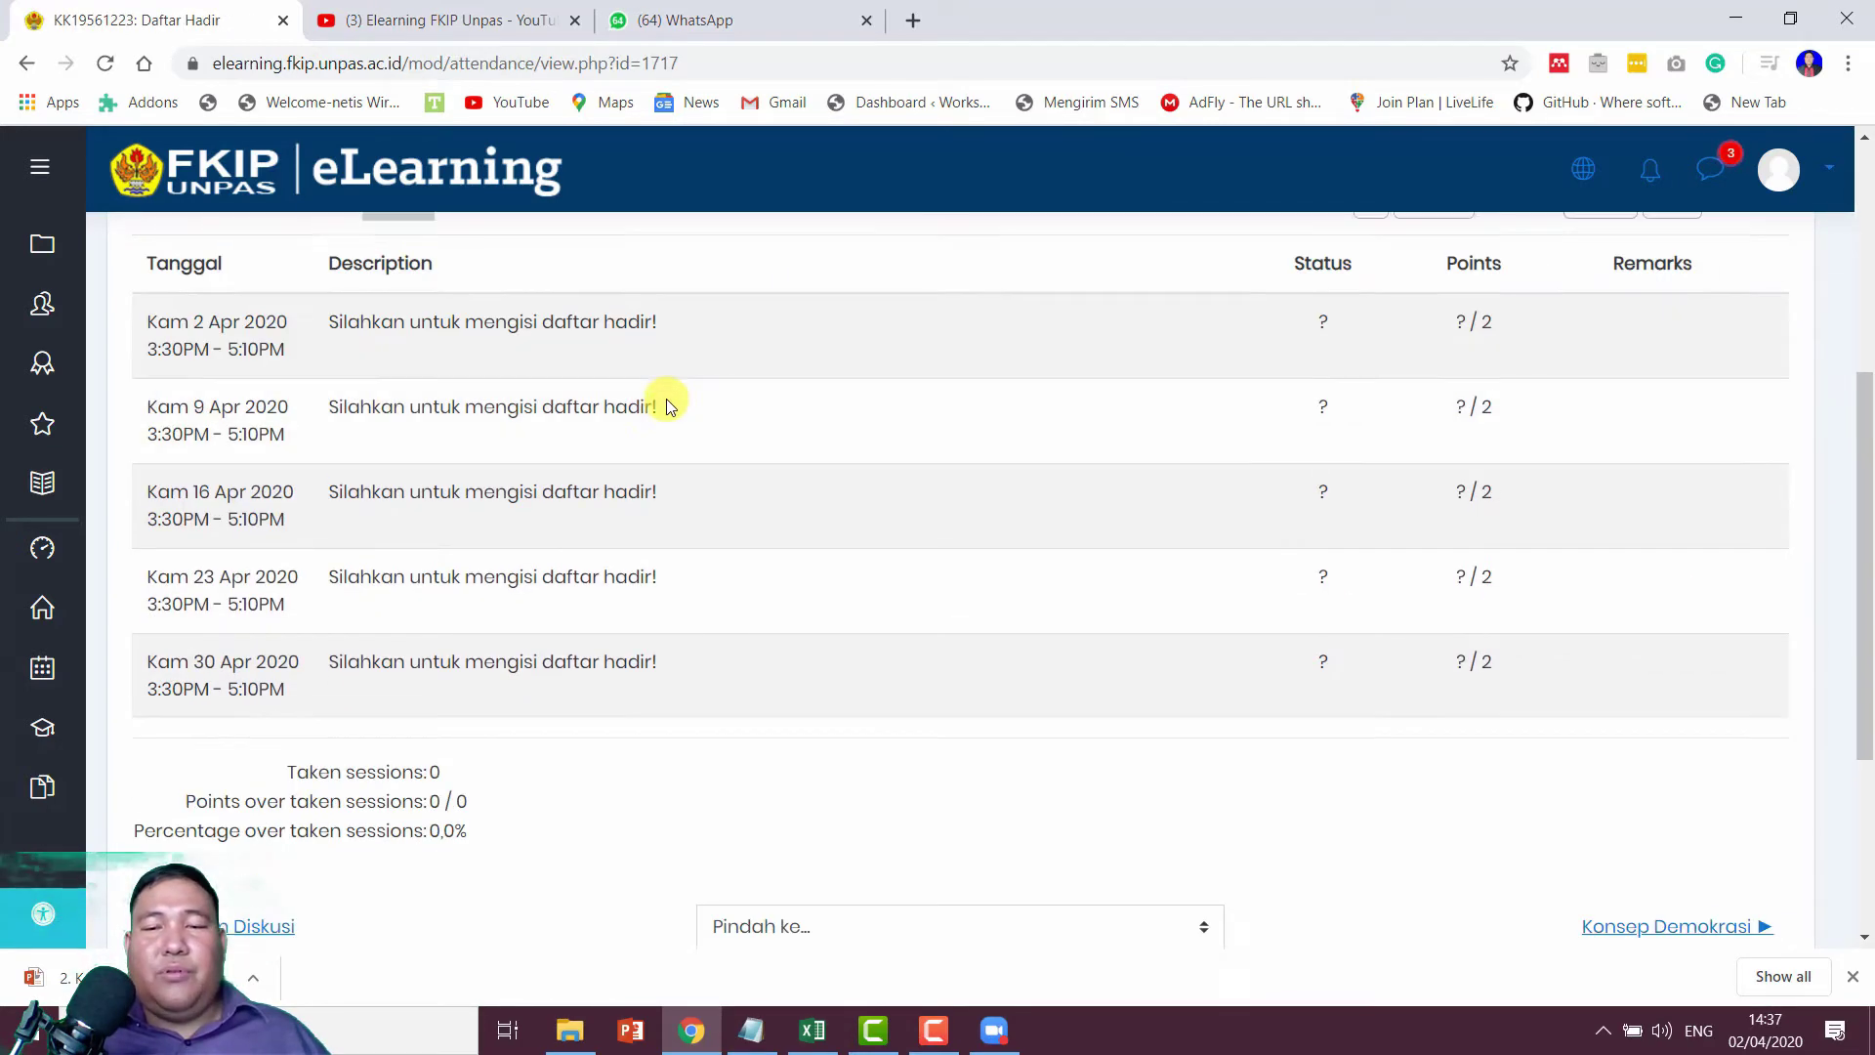
pyautogui.scroll(5, 667, 405)
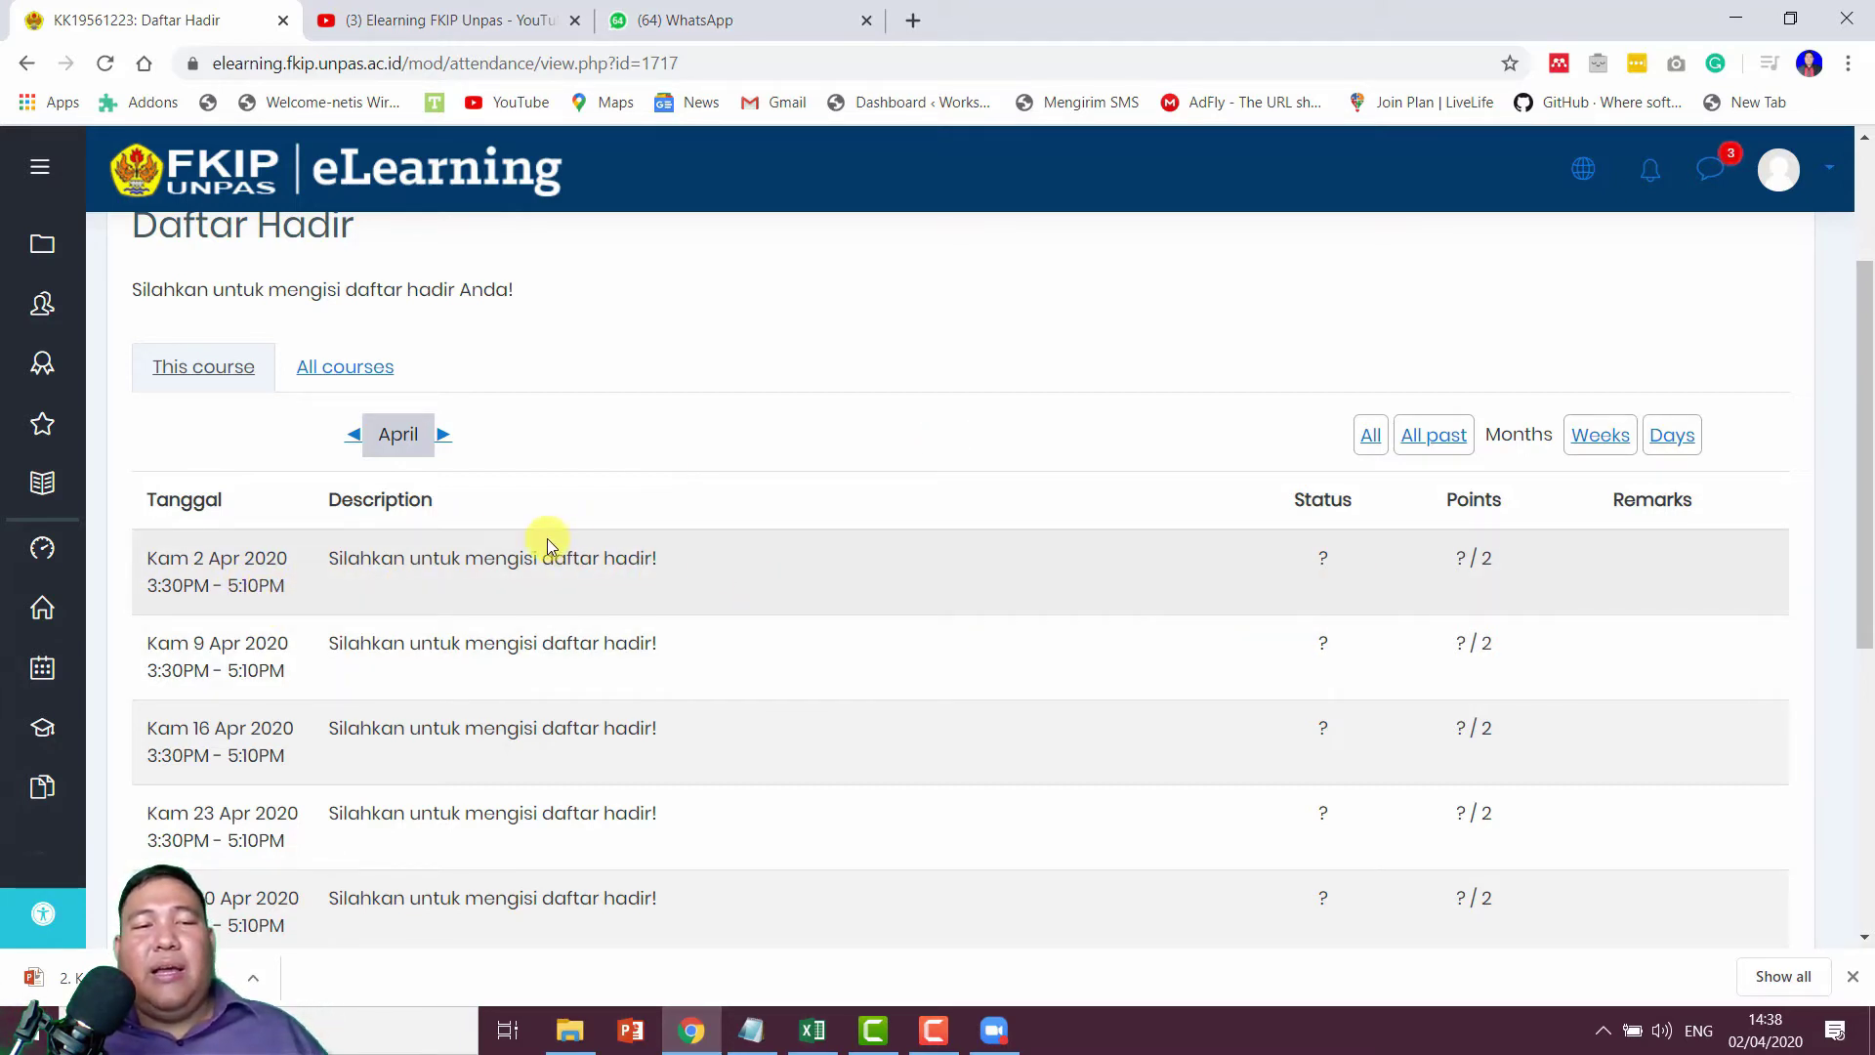
# Step: Log out of the student account and sign back in with the saved teacher login
pyautogui.click(1828, 173)
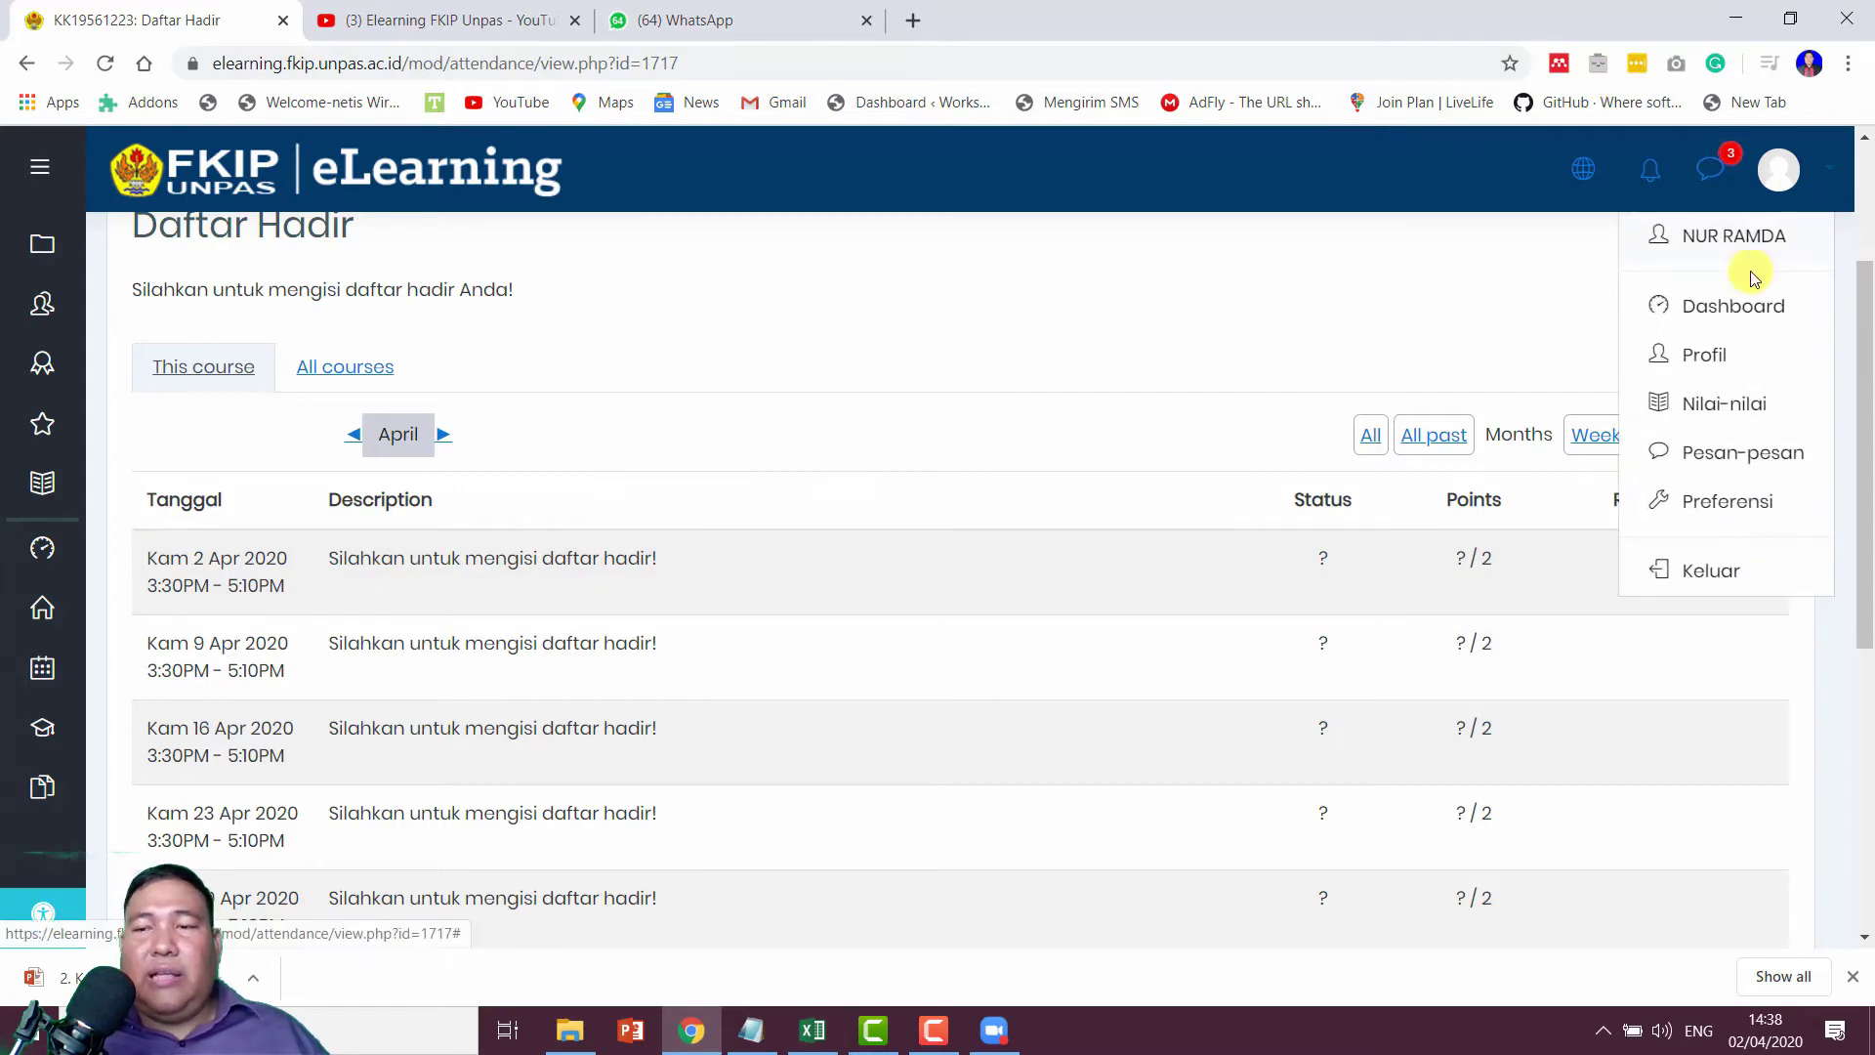
pyautogui.click(1711, 574)
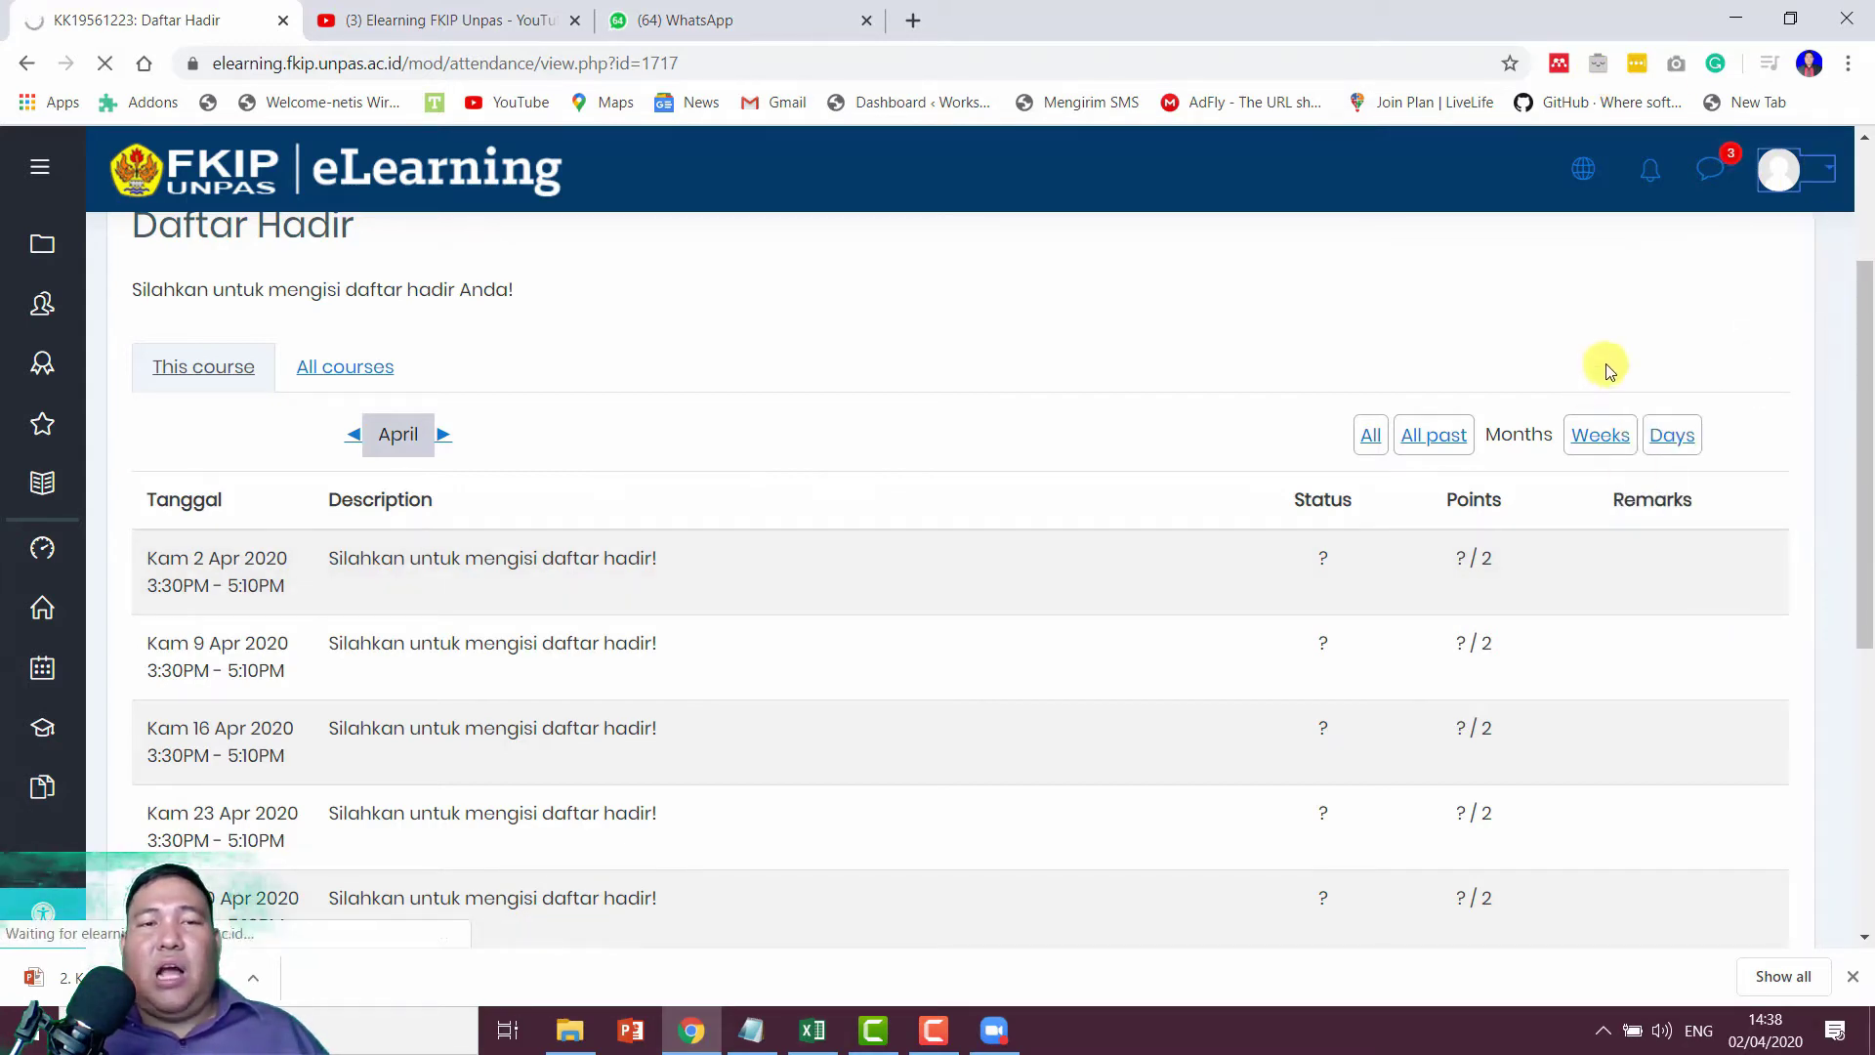
pyautogui.press('Down')
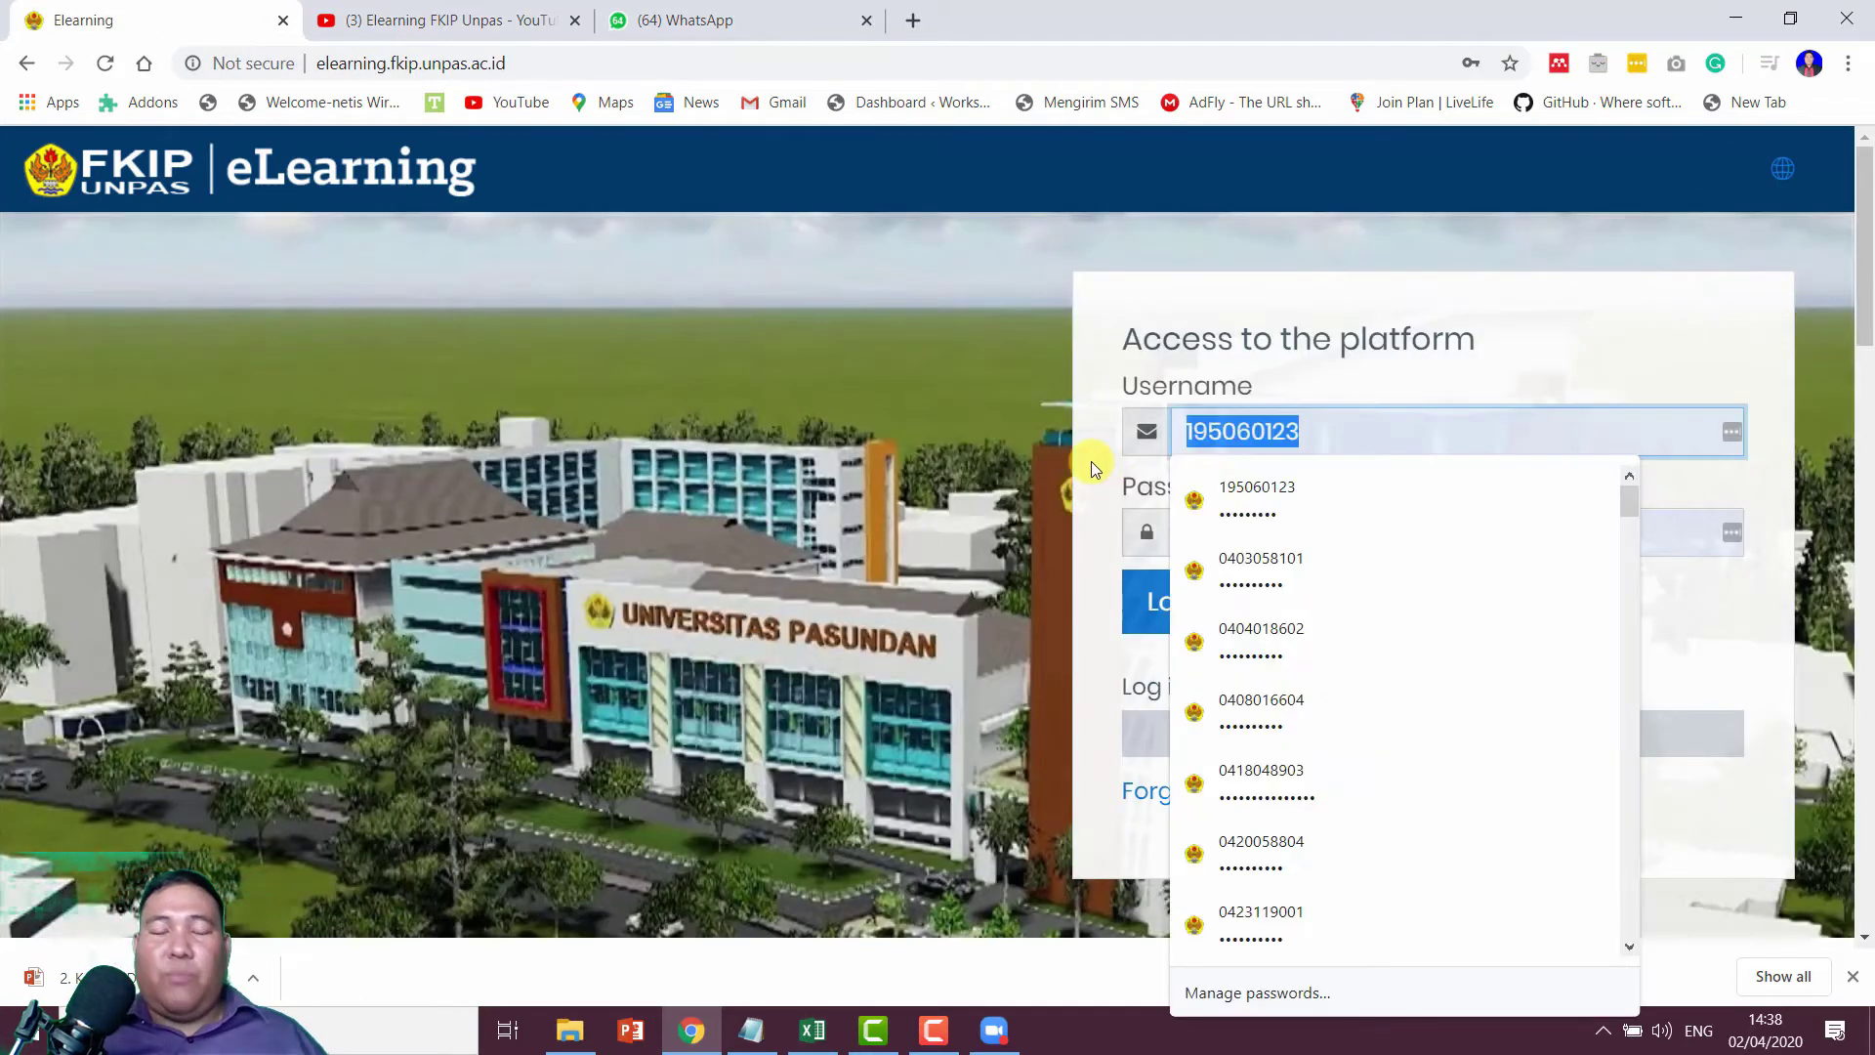
pyautogui.write('04')
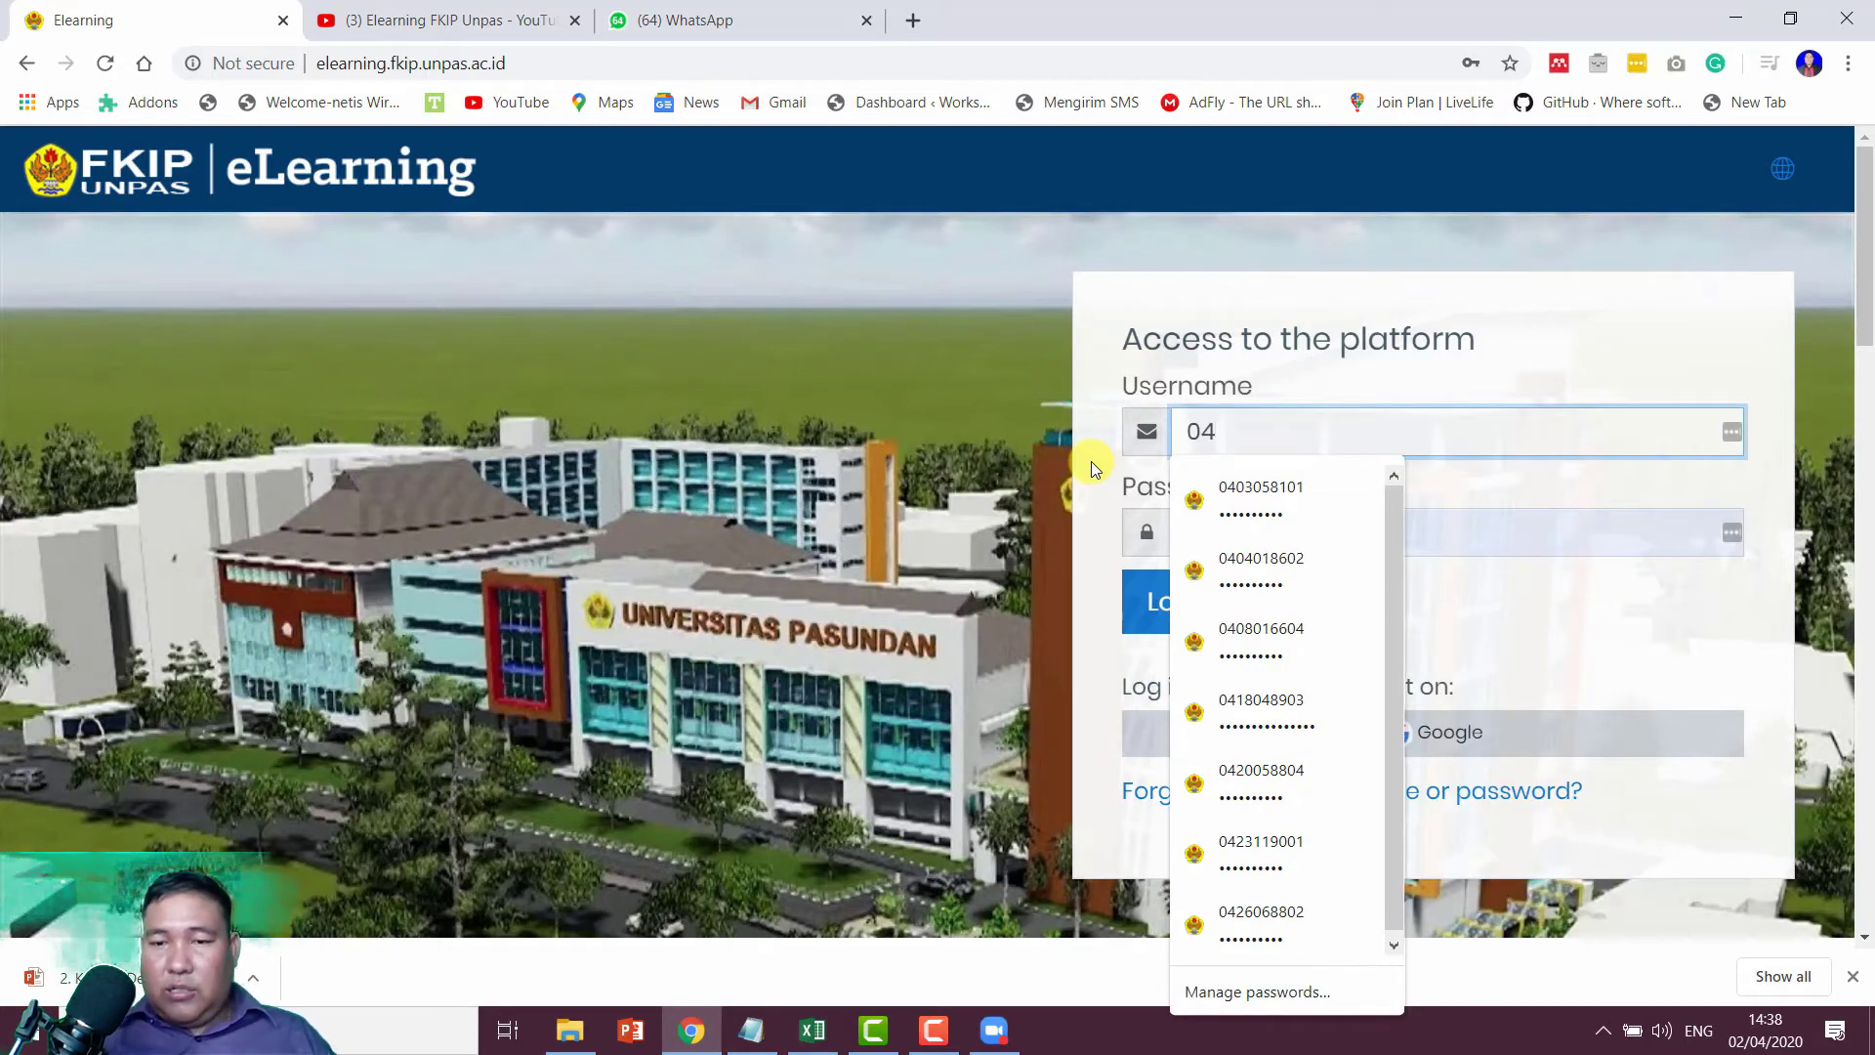
pyautogui.press('Down')
pyautogui.press('Down')
pyautogui.press('Down')
pyautogui.press('Down')
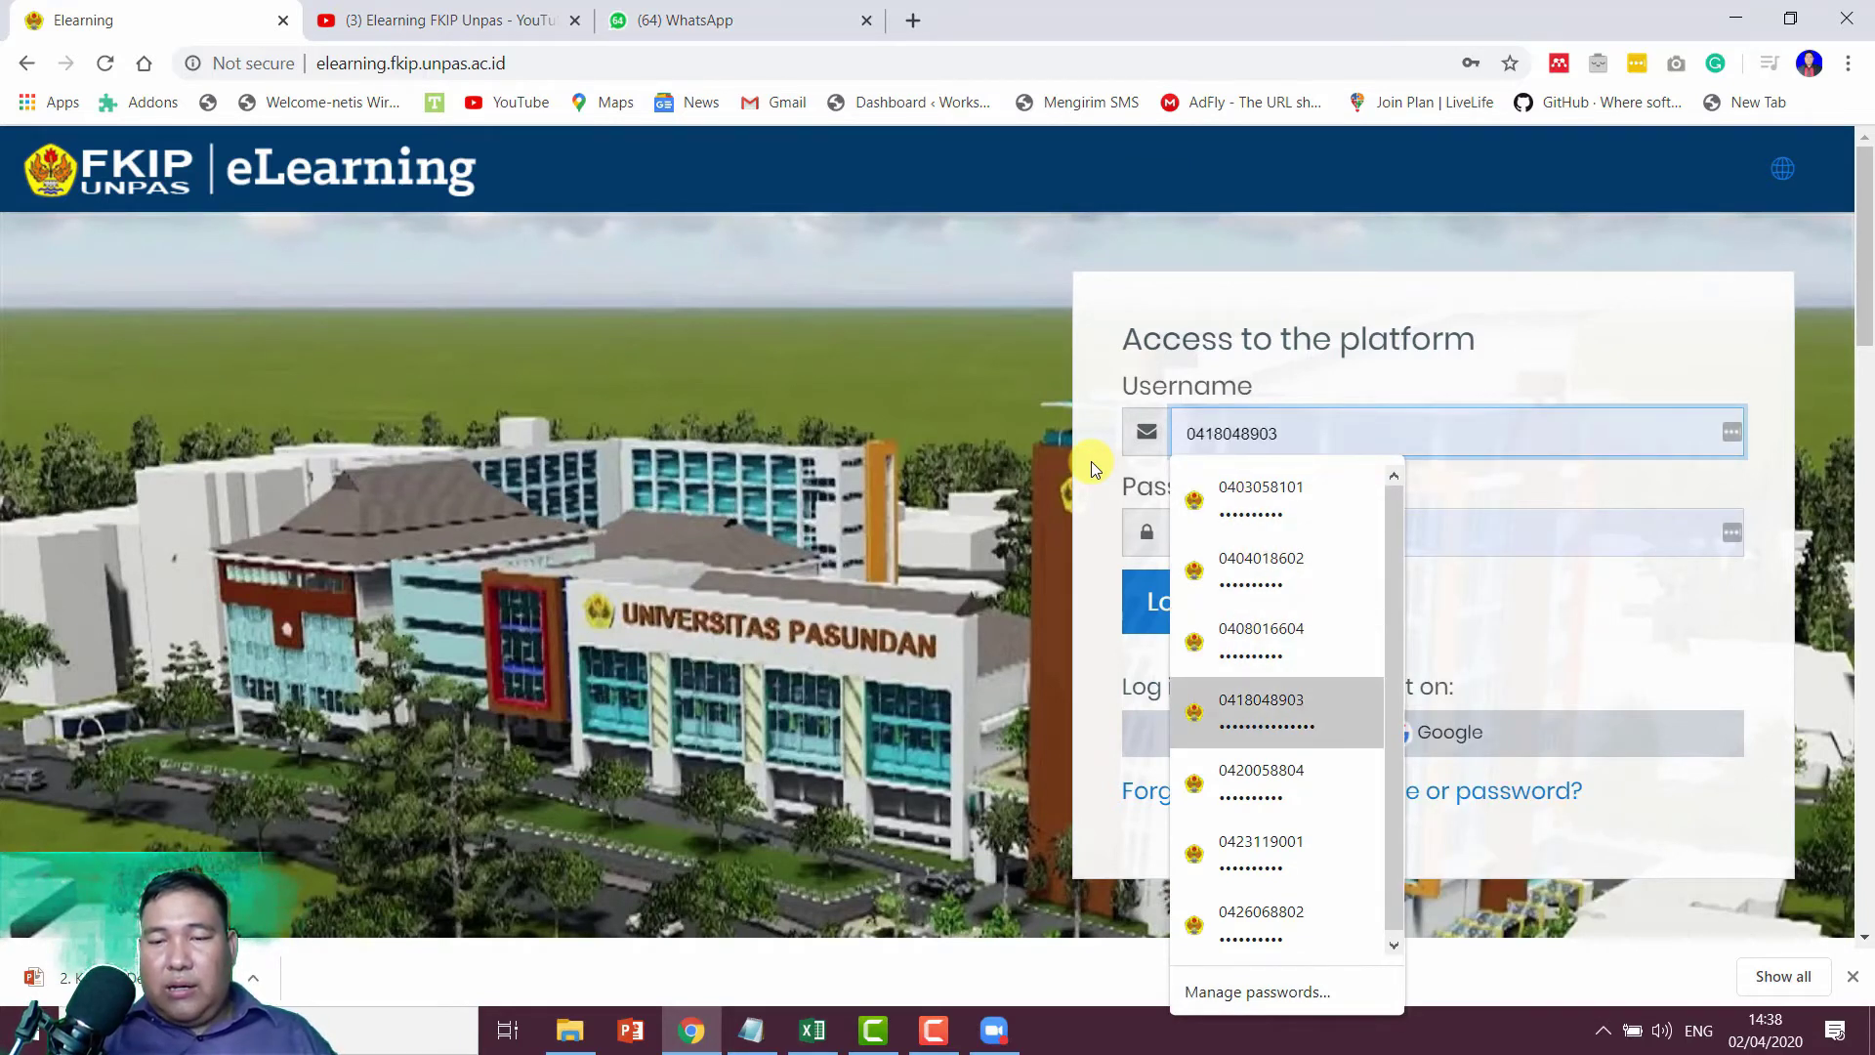
pyautogui.press('Return')
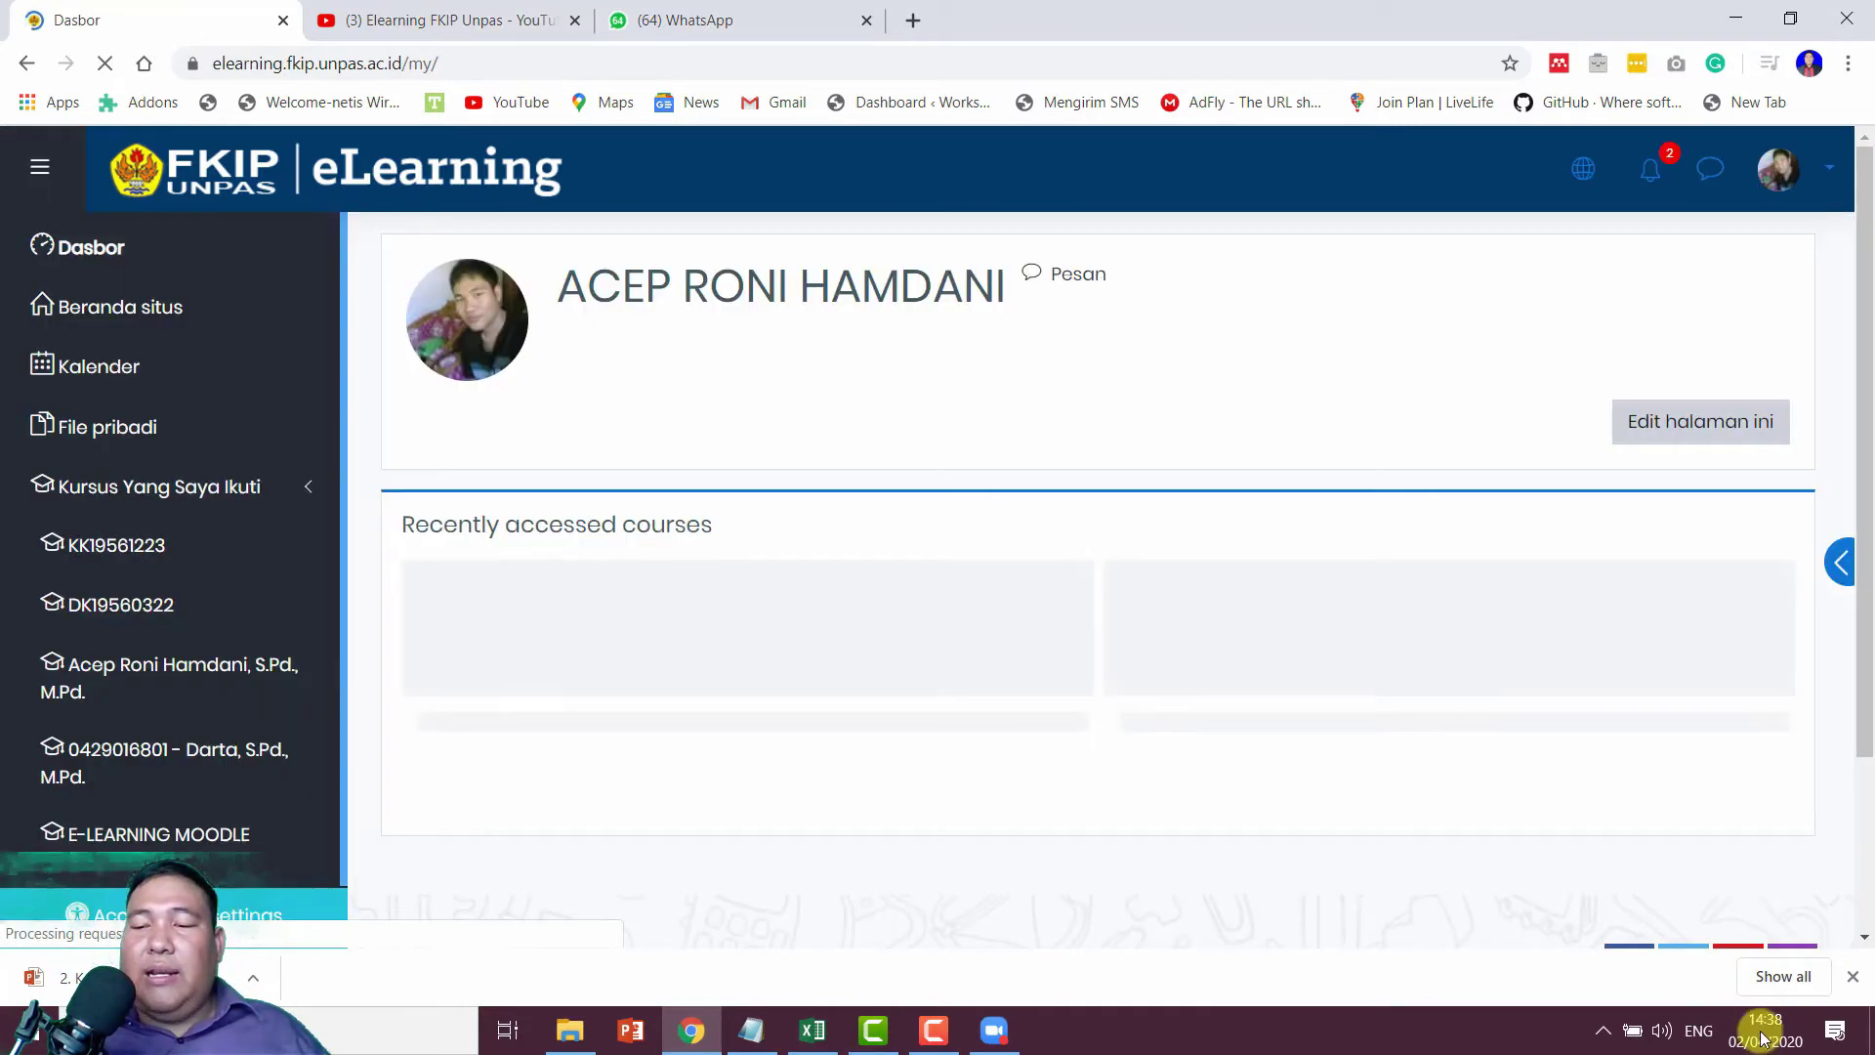
pyautogui.moveTo(1765, 1035)
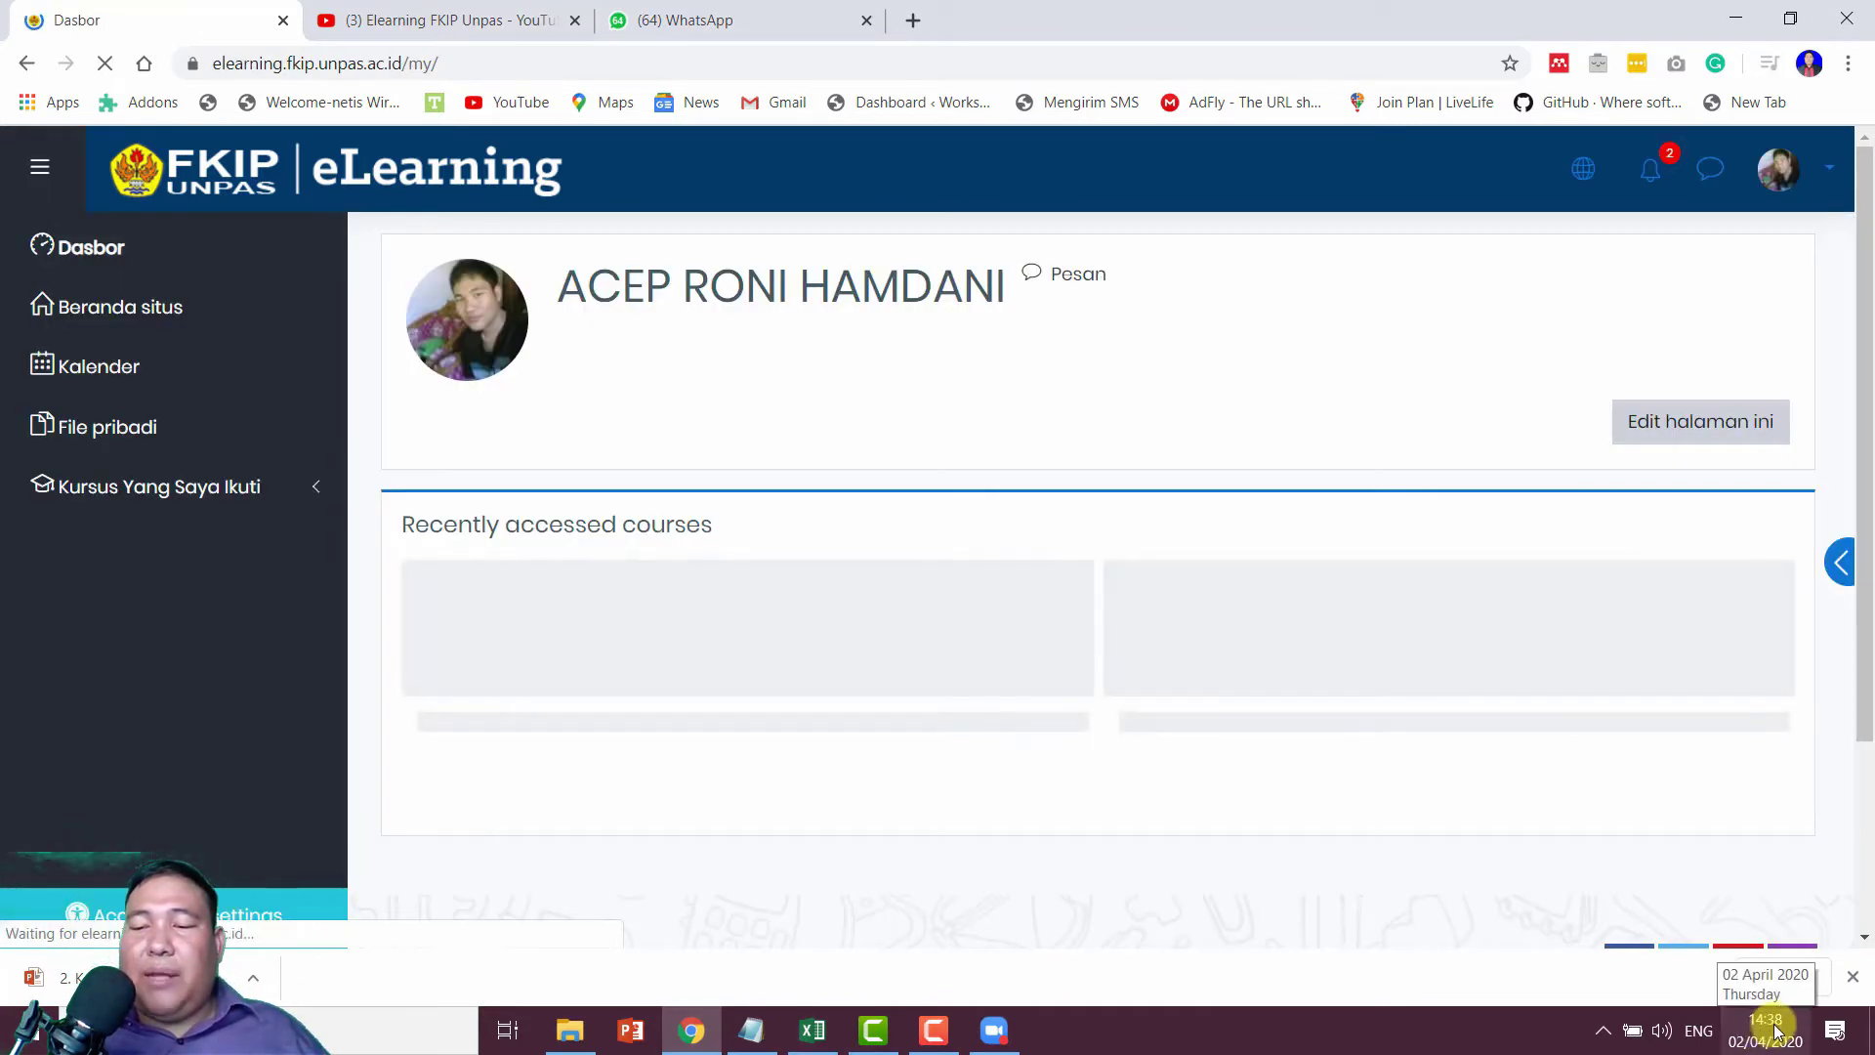
# Step: Open the KONSEP DASAR PKN SD DAN LAB. course and turn editing on
pyautogui.click(245, 488)
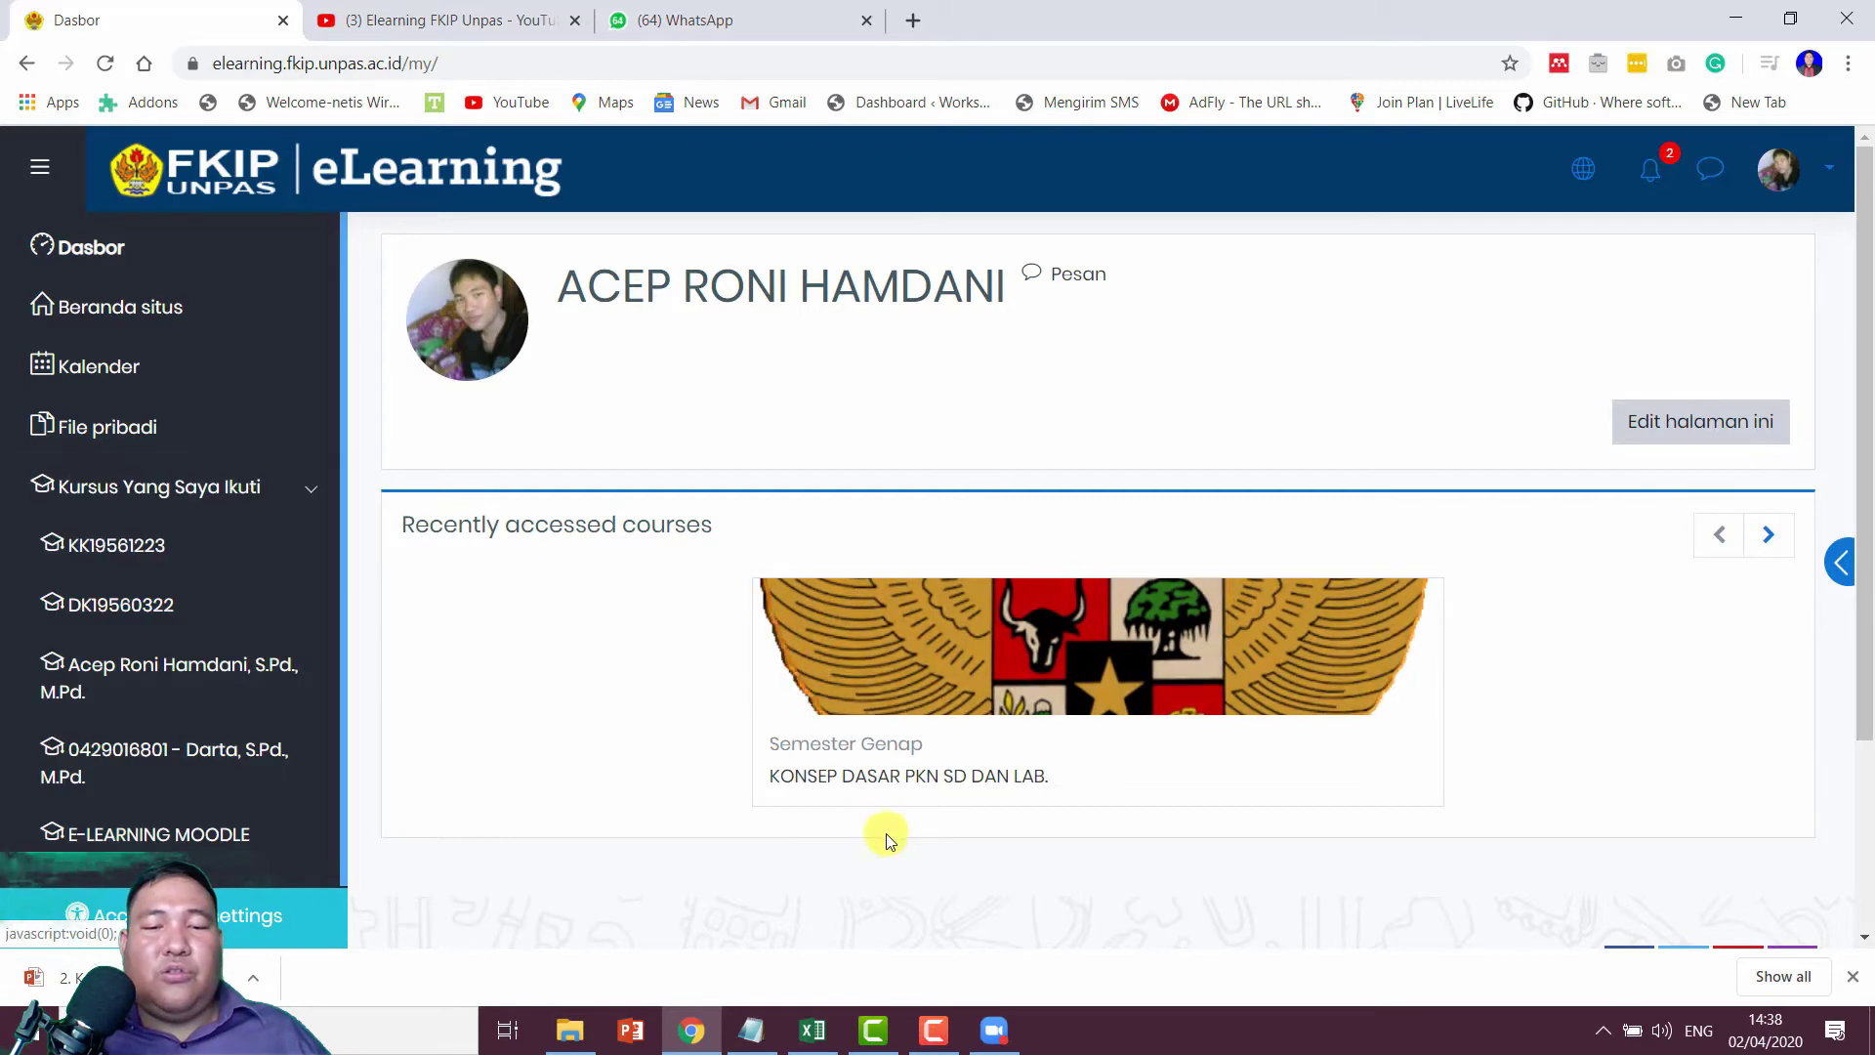
pyautogui.click(831, 781)
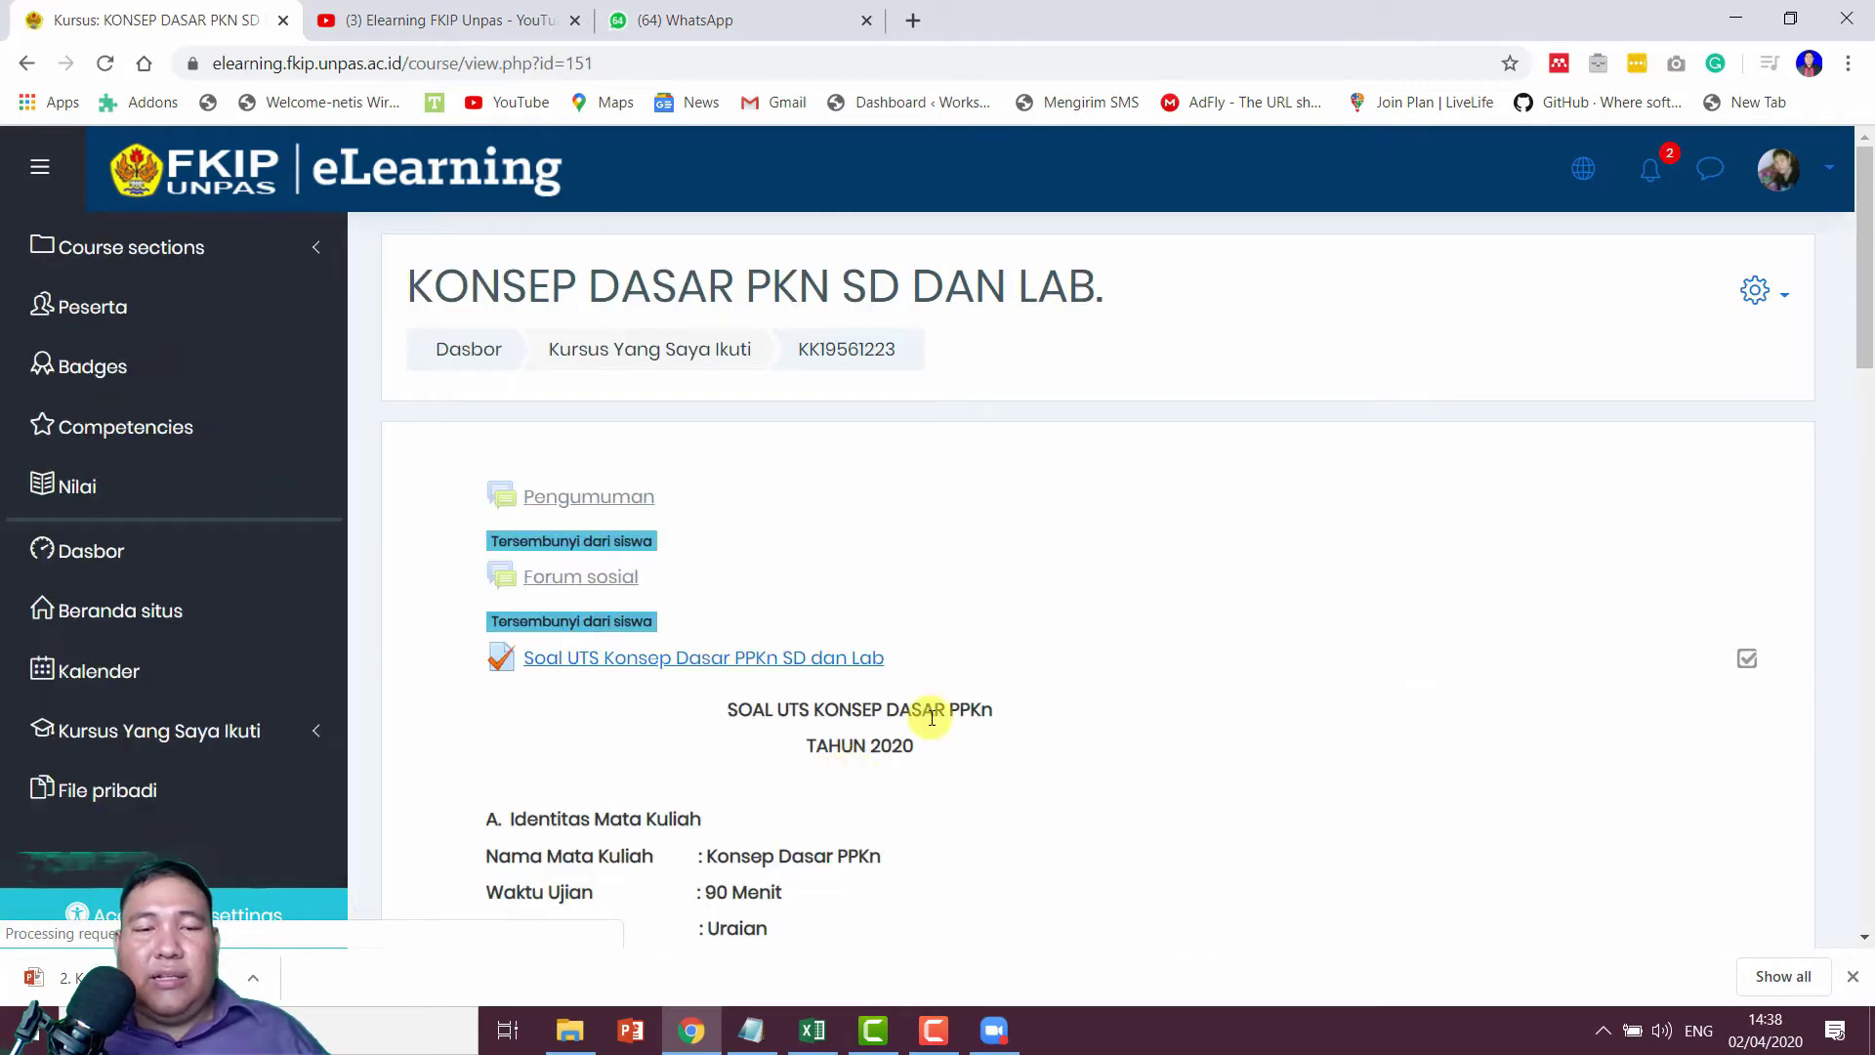
pyautogui.scroll(-9, 929, 711)
pyautogui.scroll(10, 1711, 393)
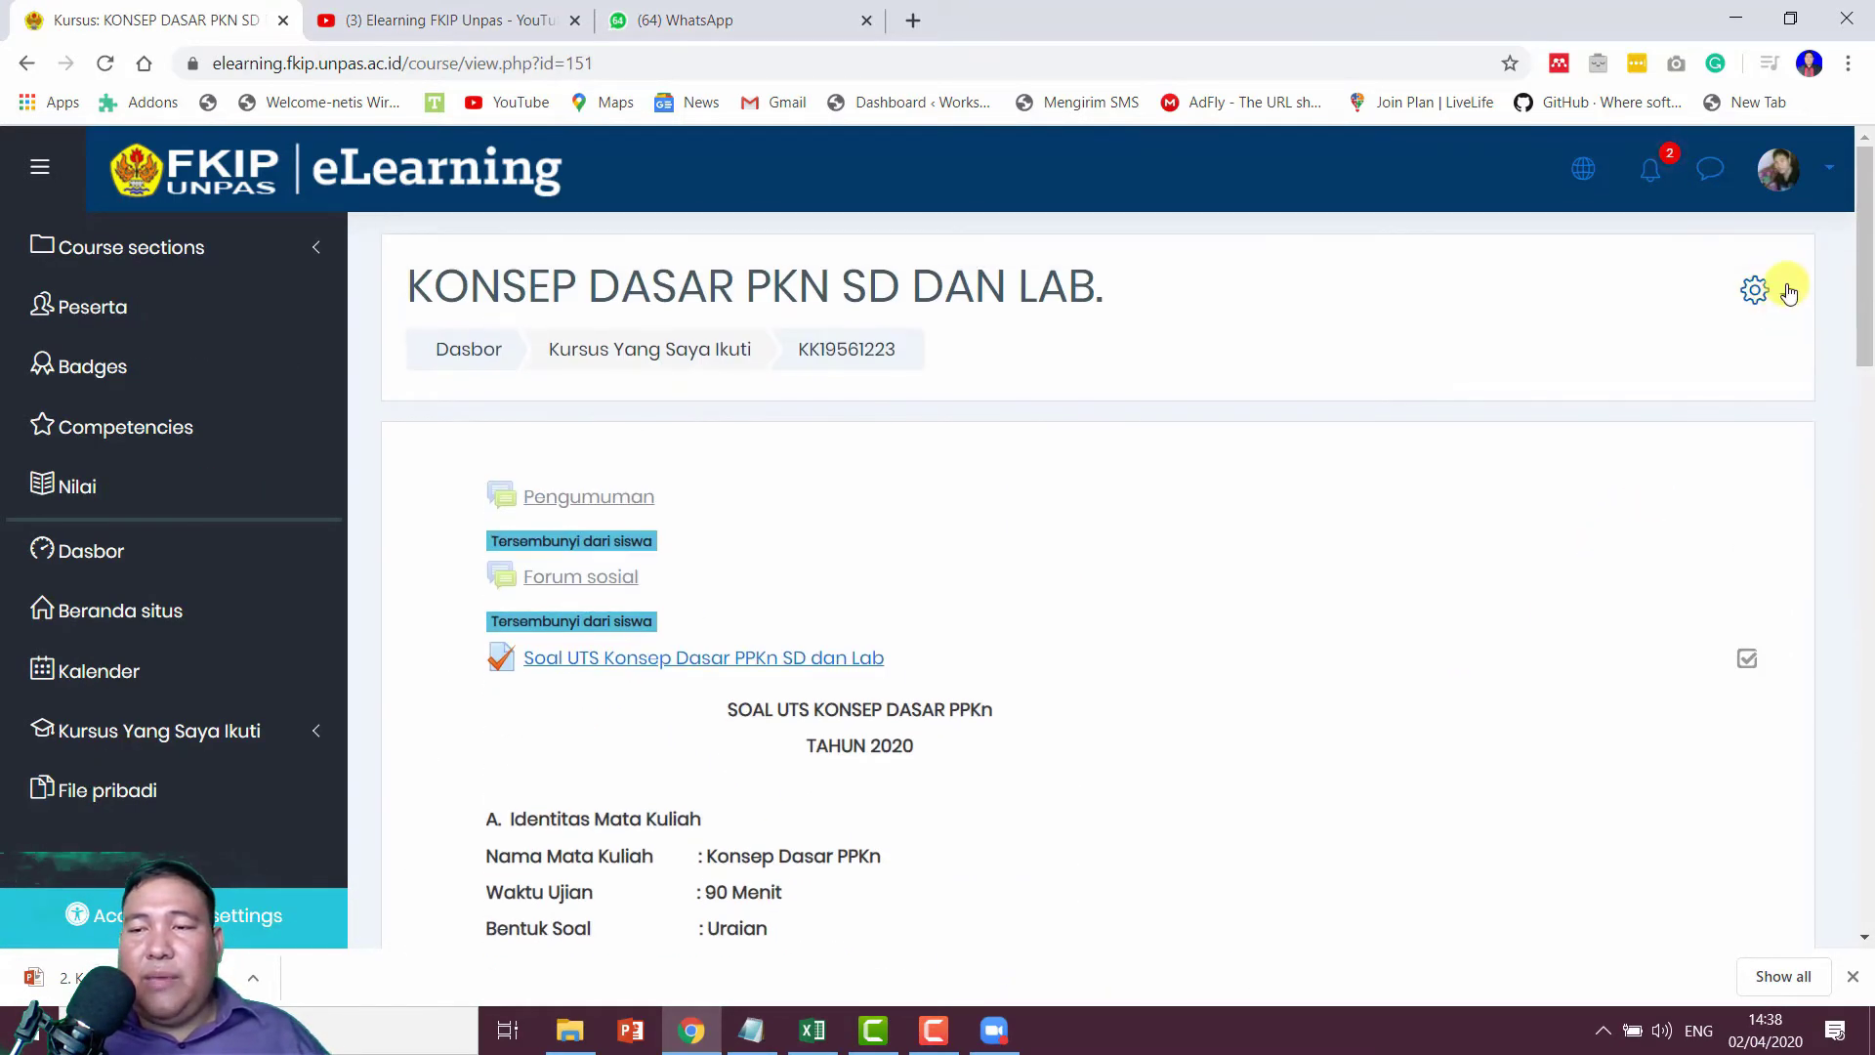
pyautogui.click(1763, 290)
pyautogui.click(1608, 382)
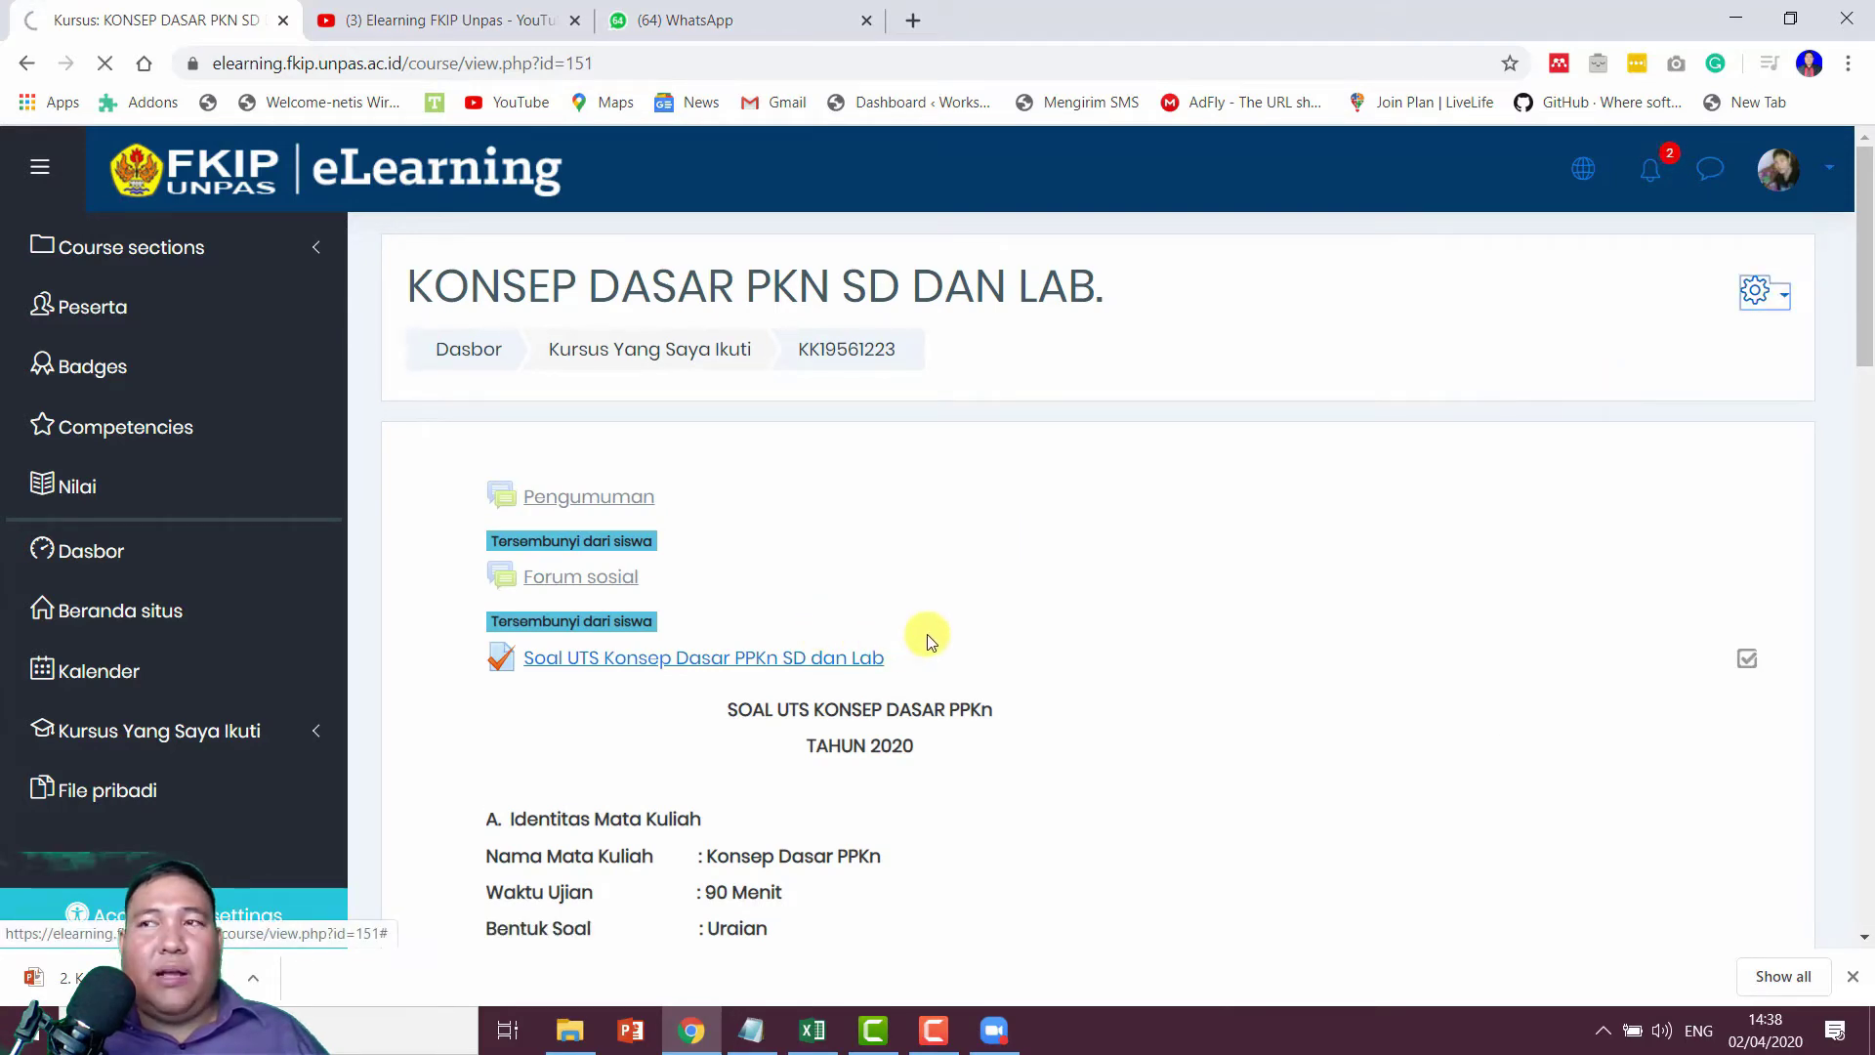
# Step: Open the edit form for the 2 April session
pyautogui.scroll(-3, 927, 642)
pyautogui.scroll(-7, 927, 641)
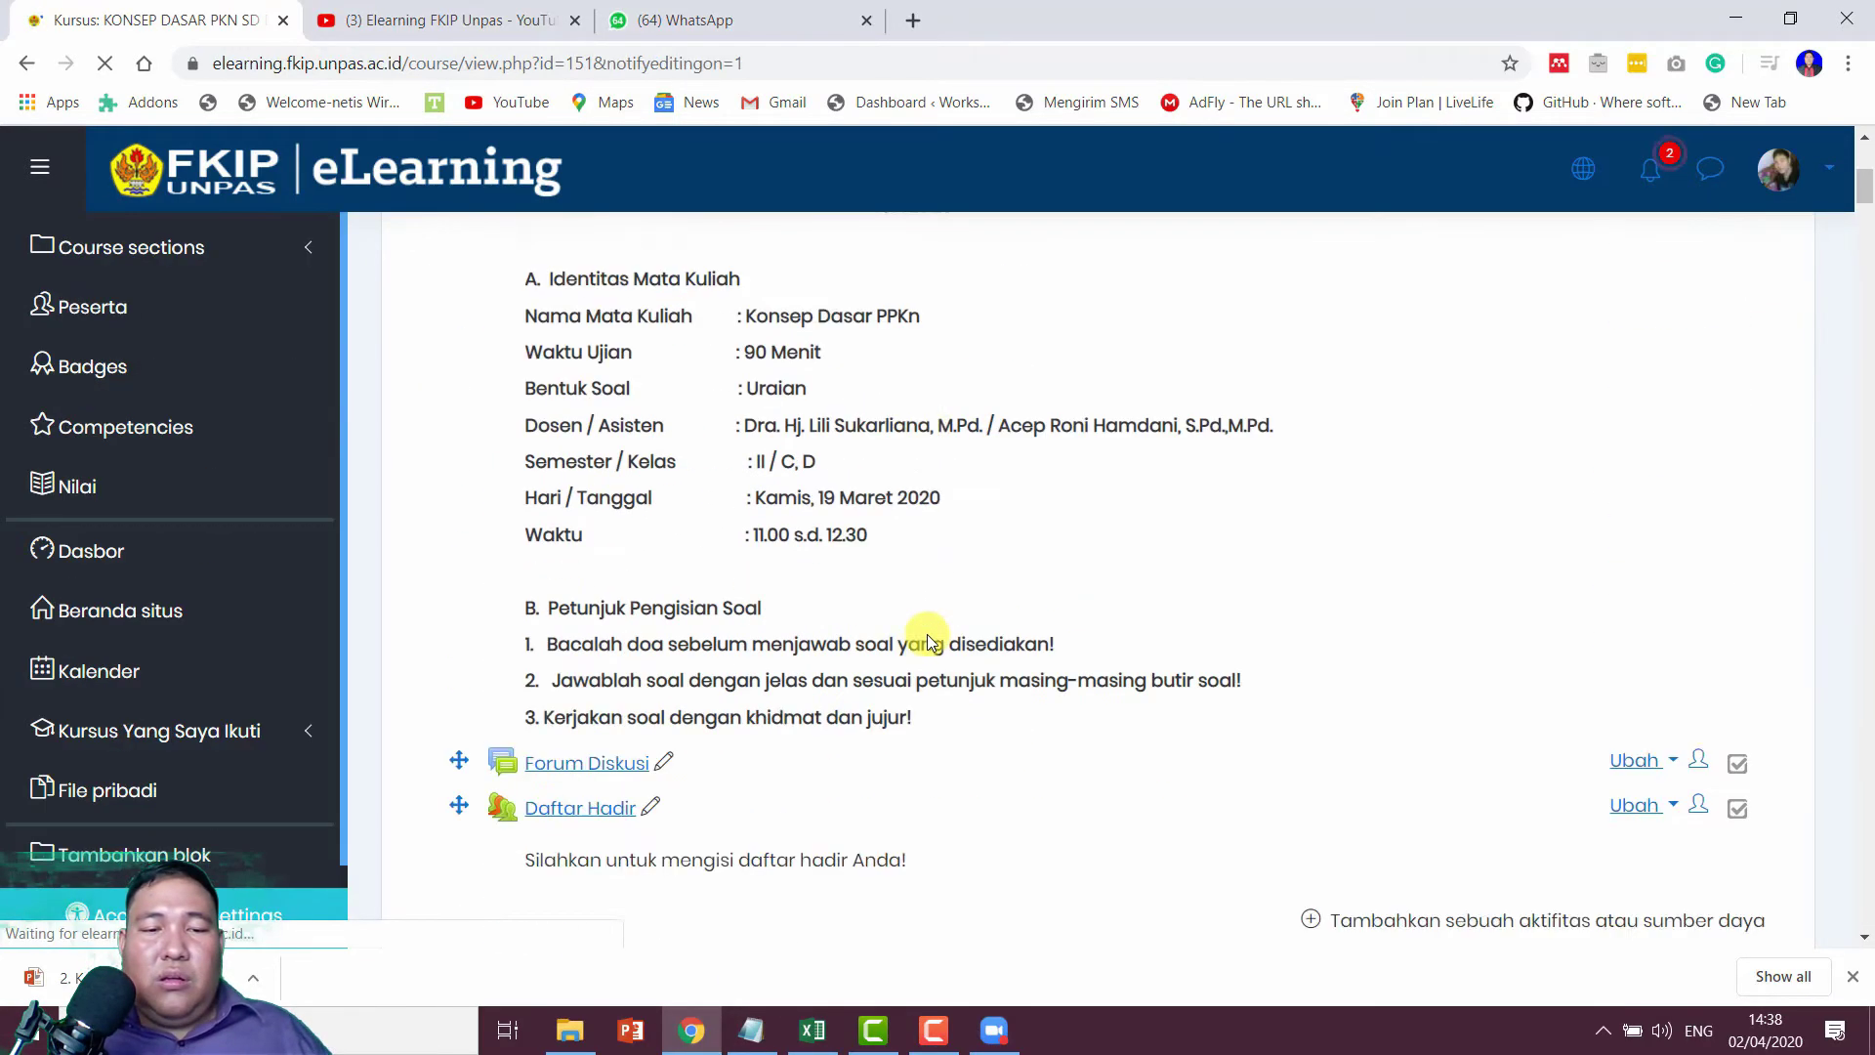
pyautogui.scroll(-3, 927, 641)
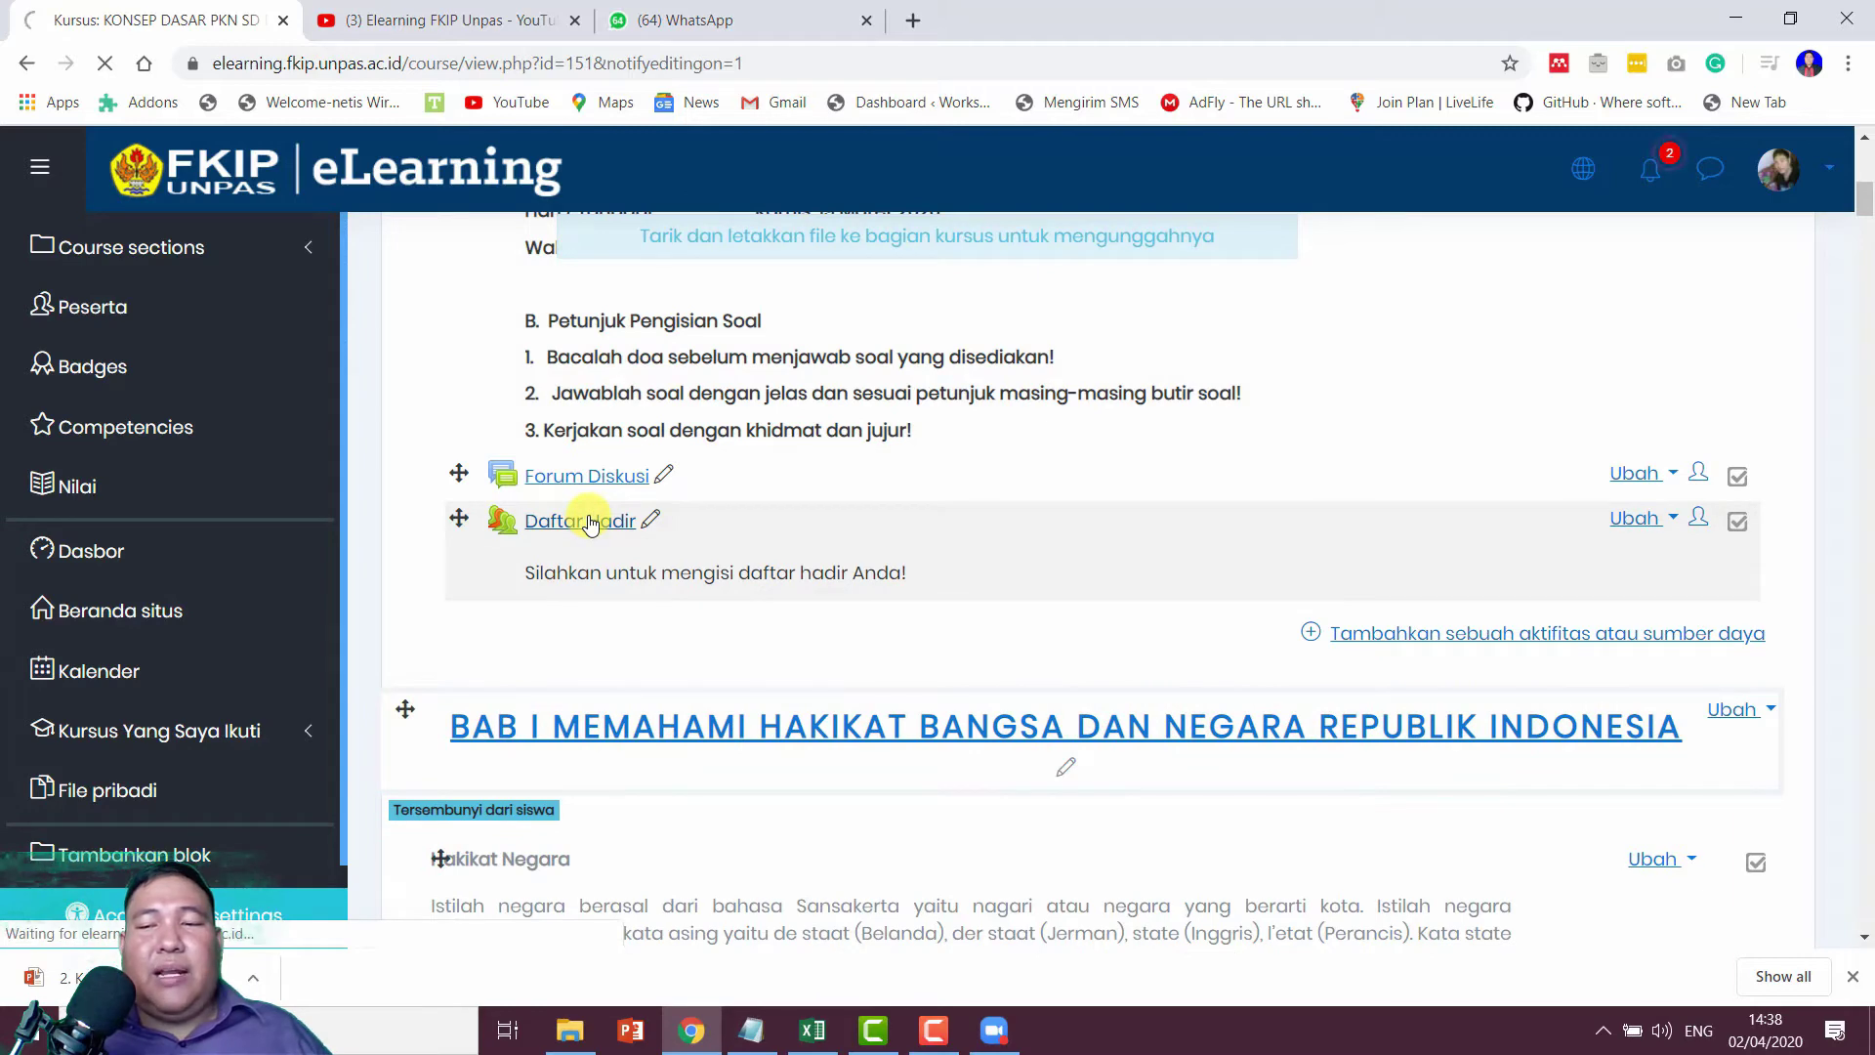
pyautogui.scroll(-3, 910, 478)
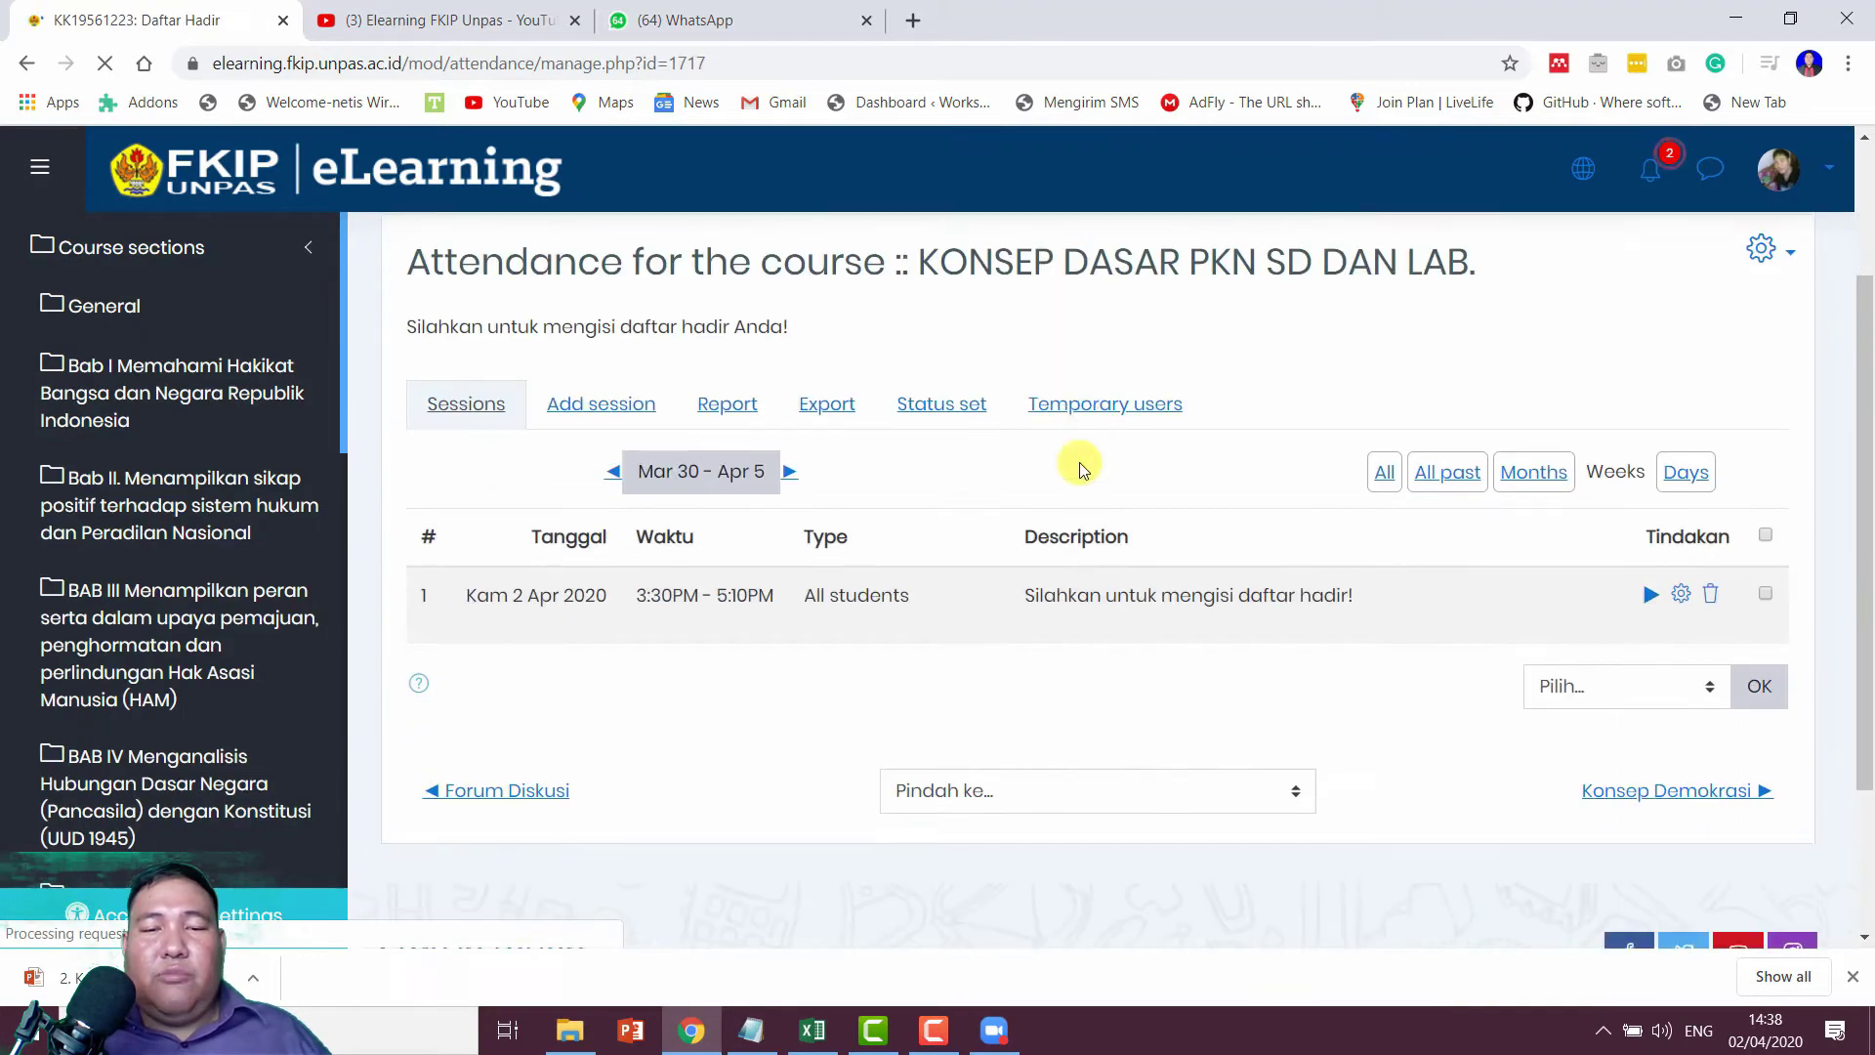
pyautogui.click(1680, 562)
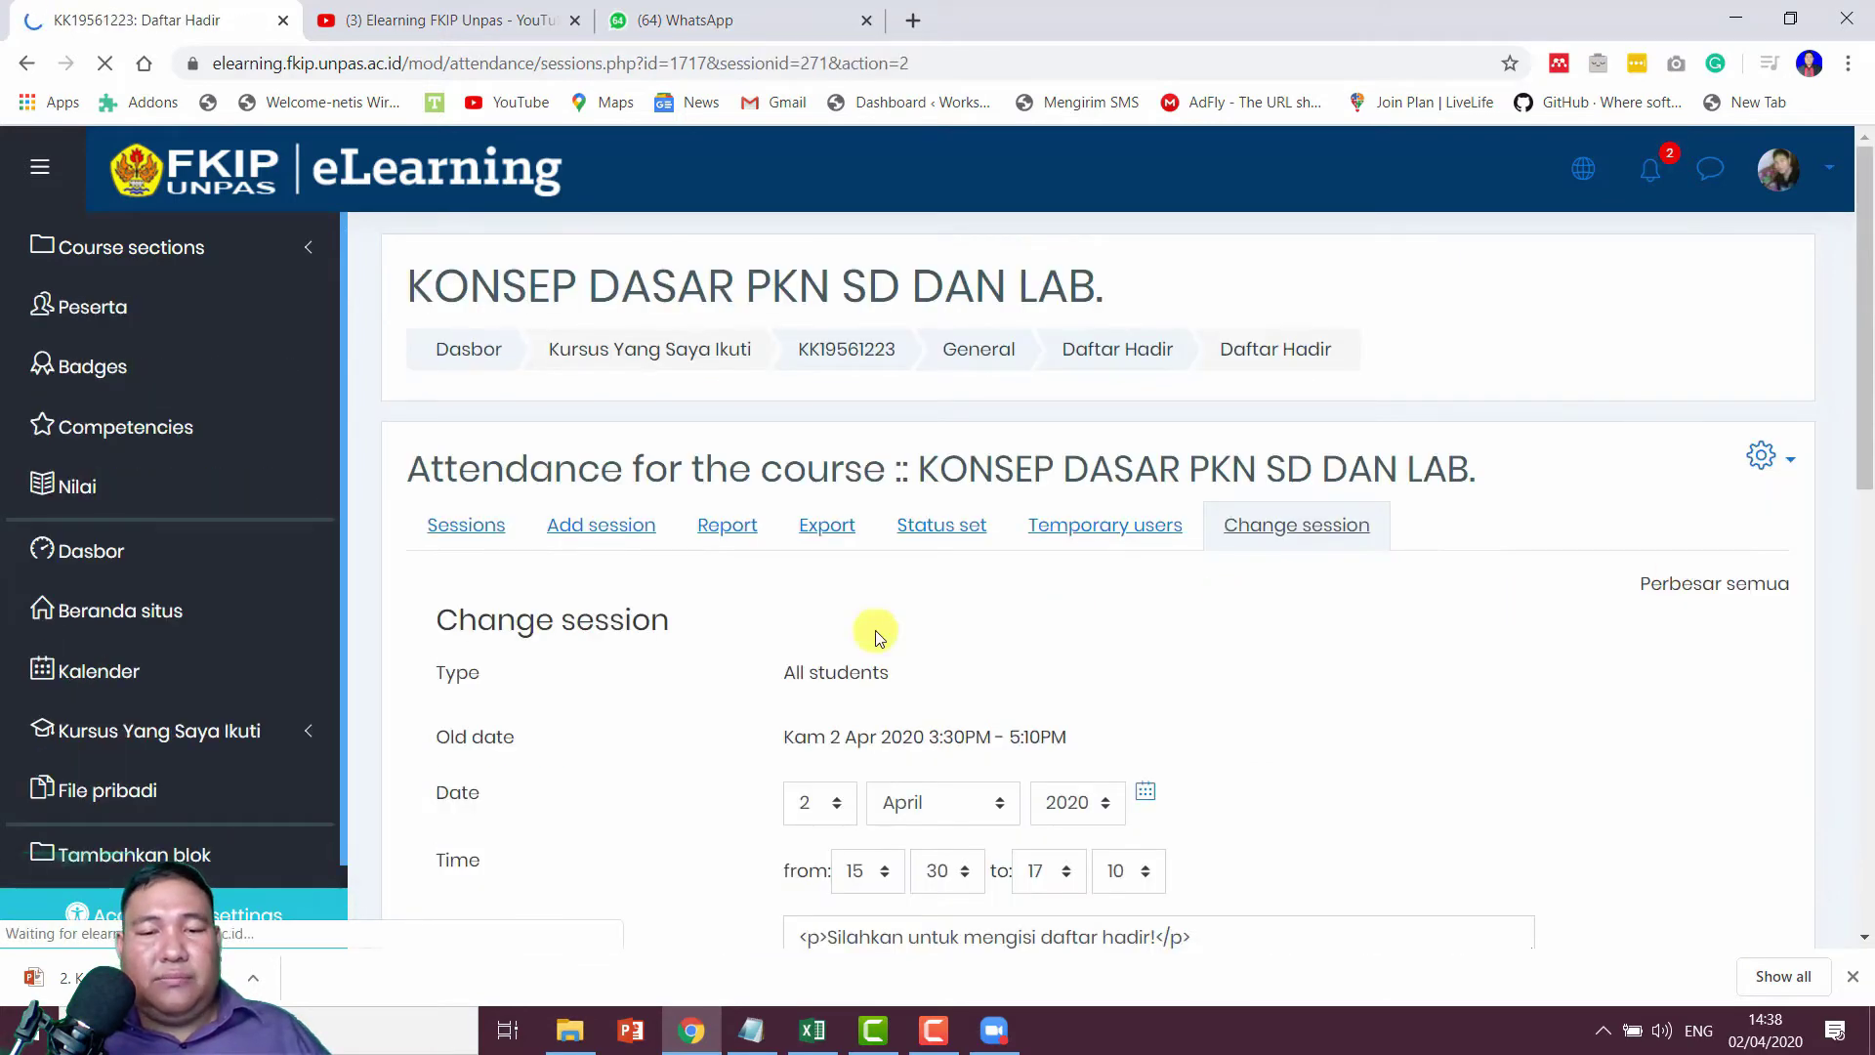
# Step: Change the 2 April session's start time to 14:35 and save the session
pyautogui.scroll(-3, 871, 628)
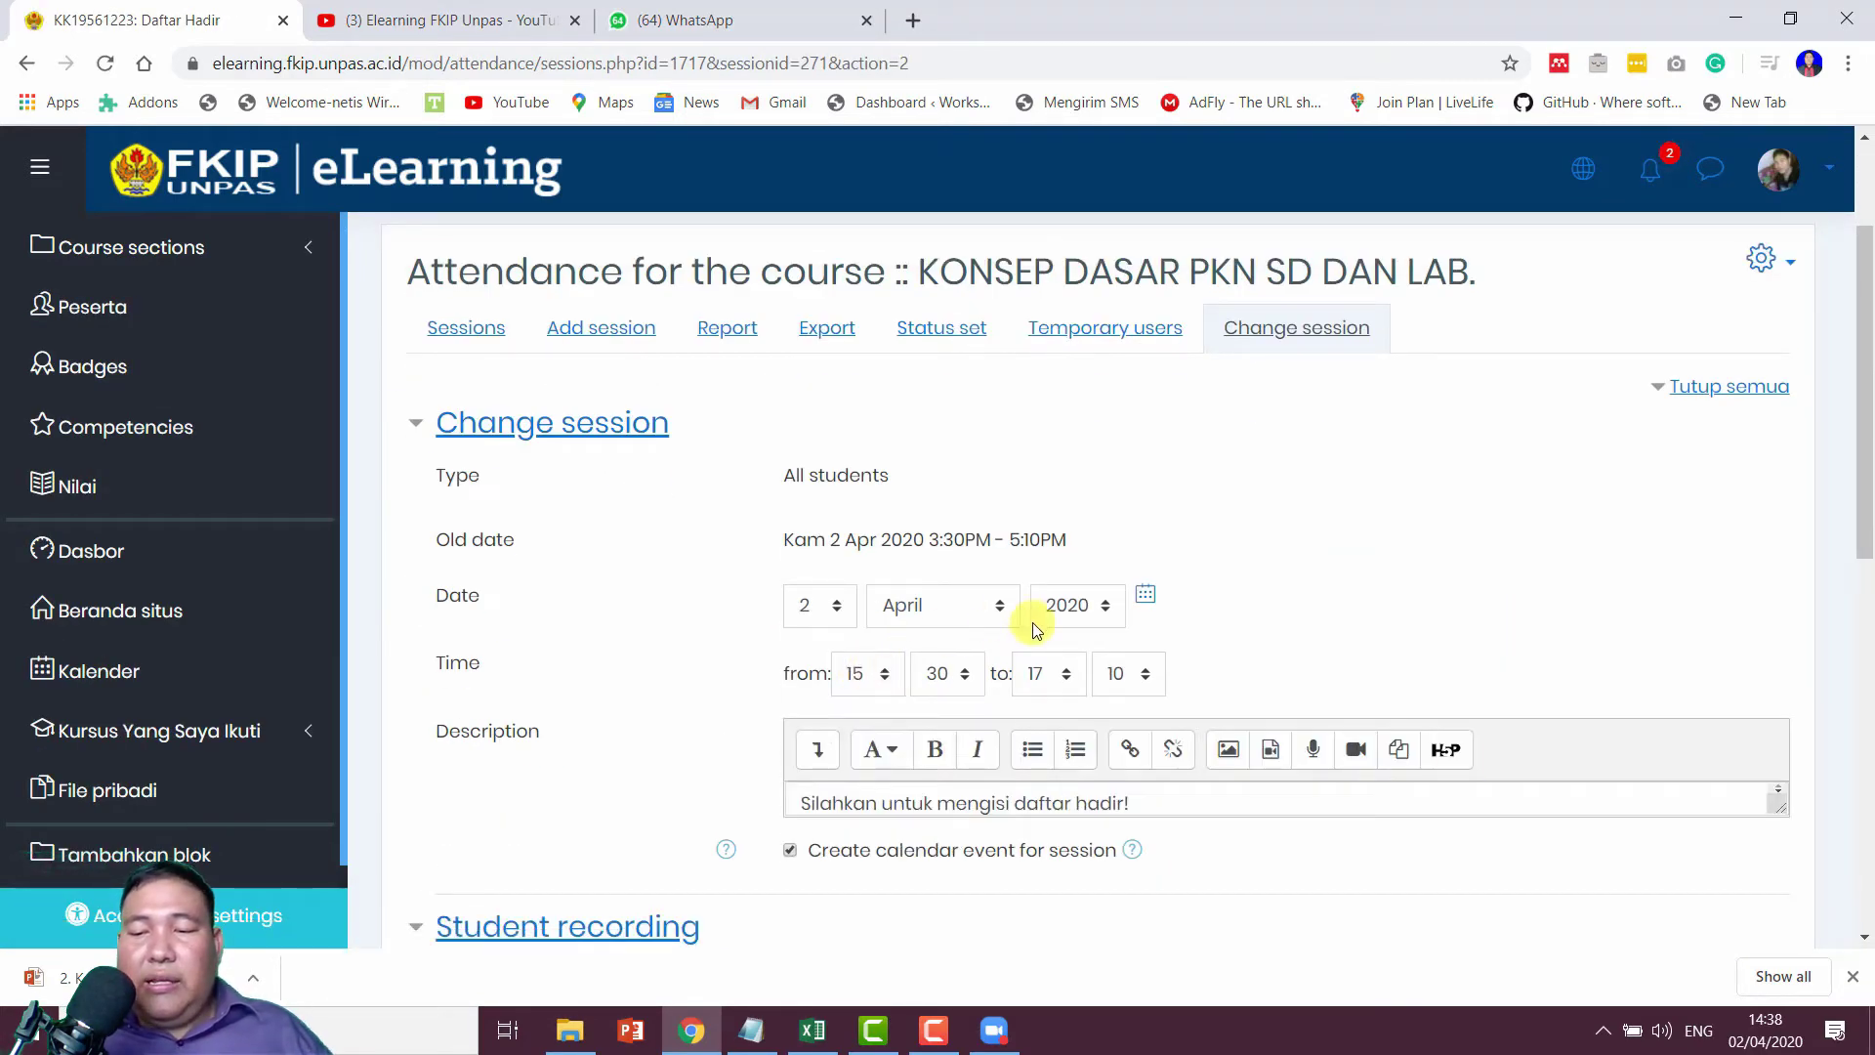
pyautogui.click(866, 675)
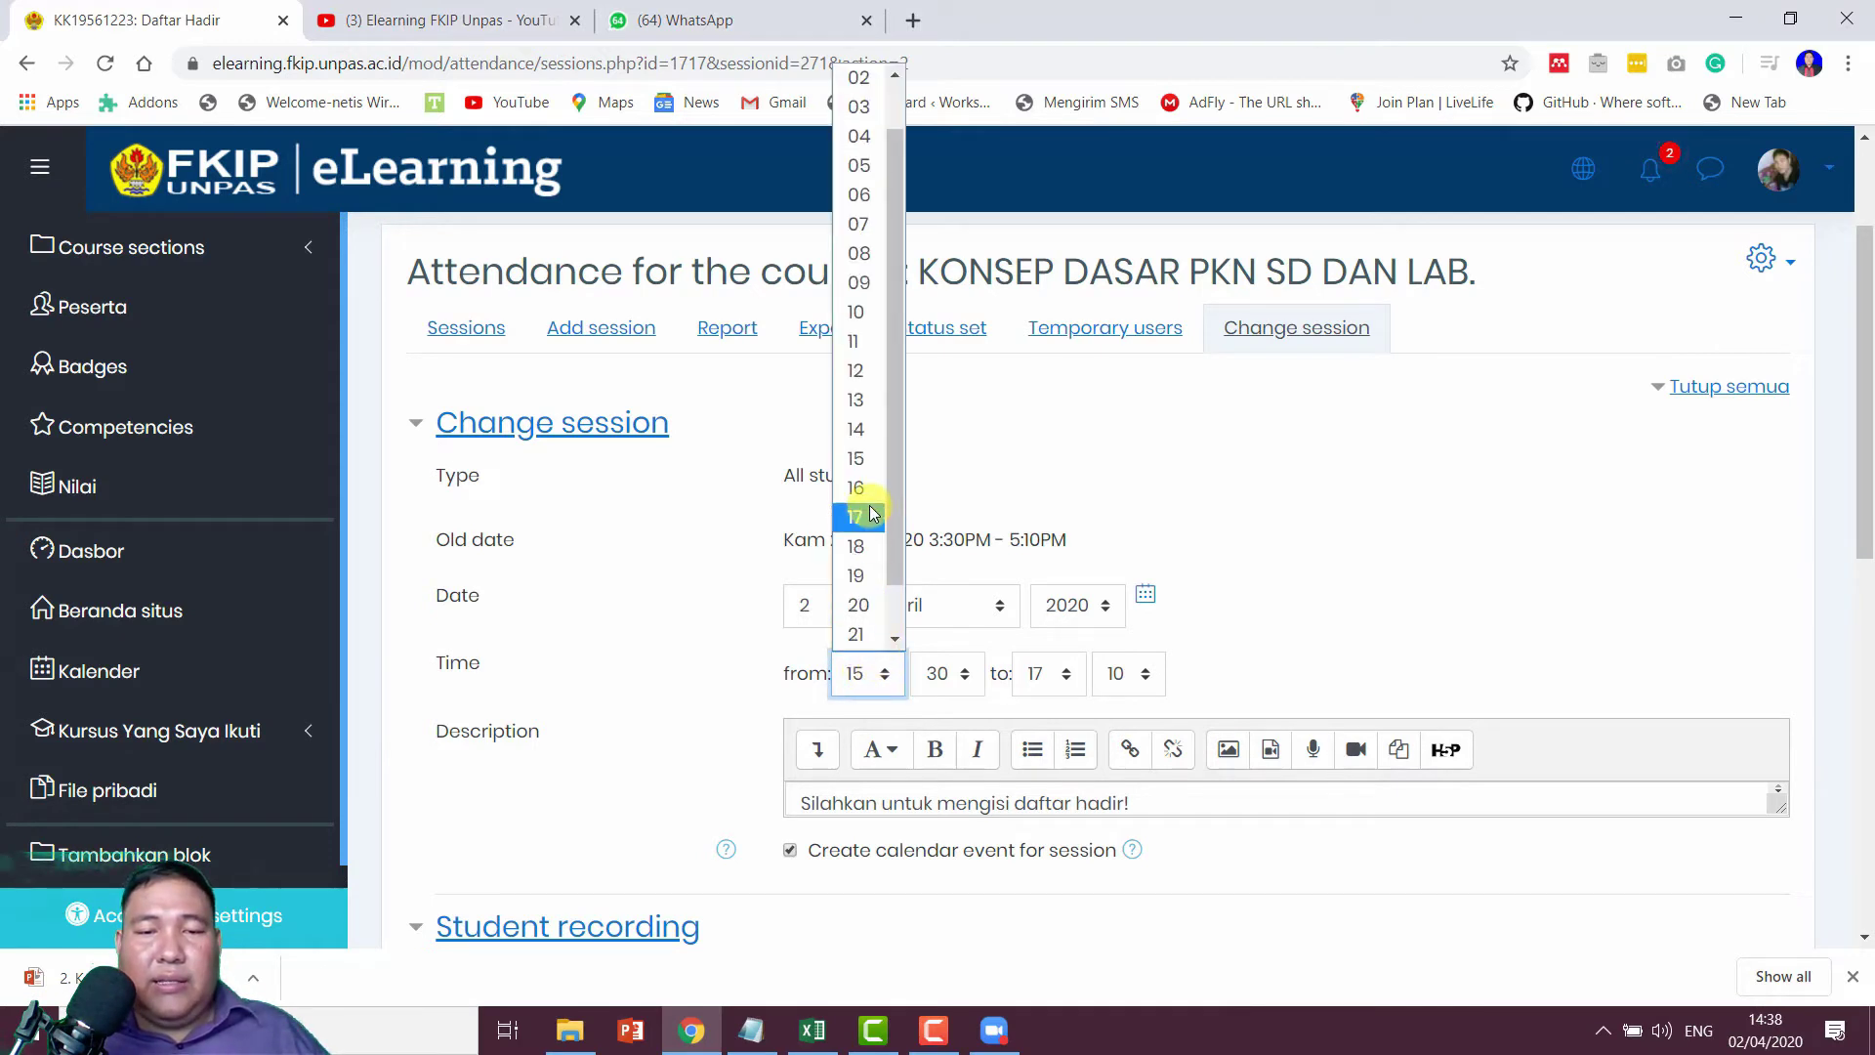
pyautogui.click(859, 430)
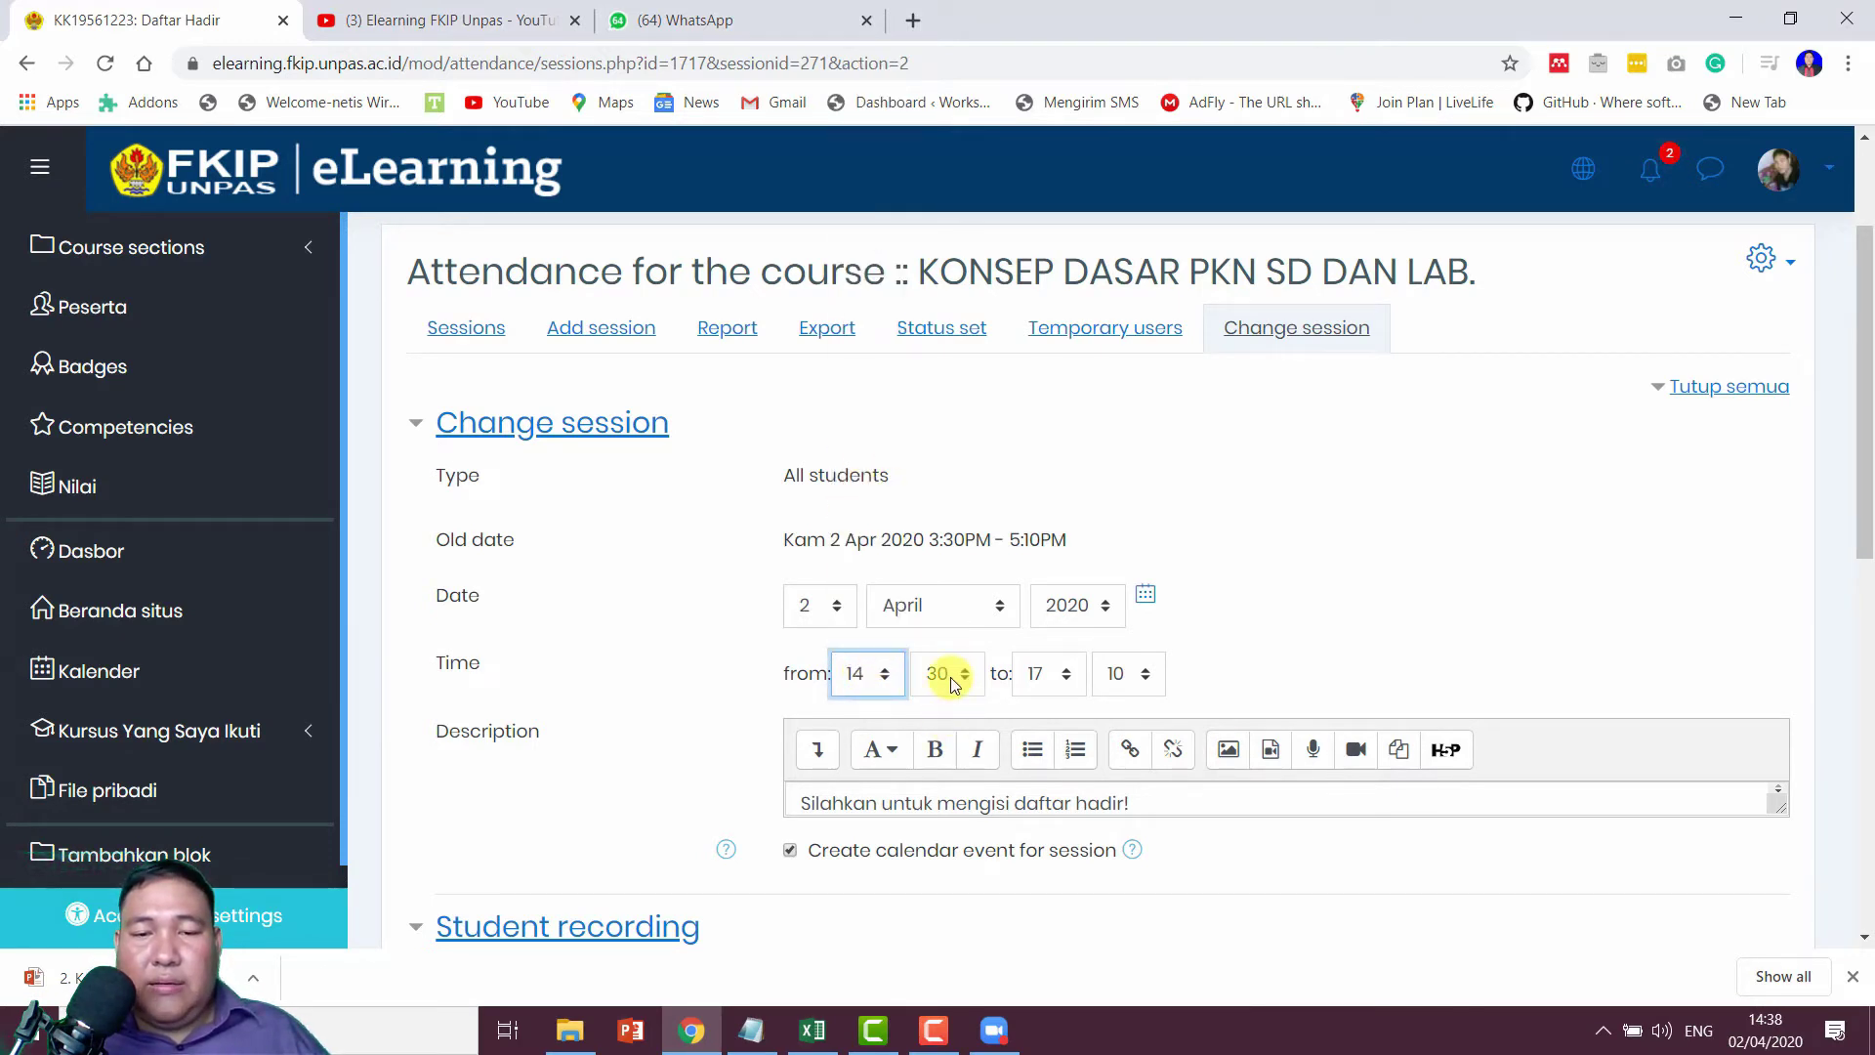
pyautogui.click(951, 676)
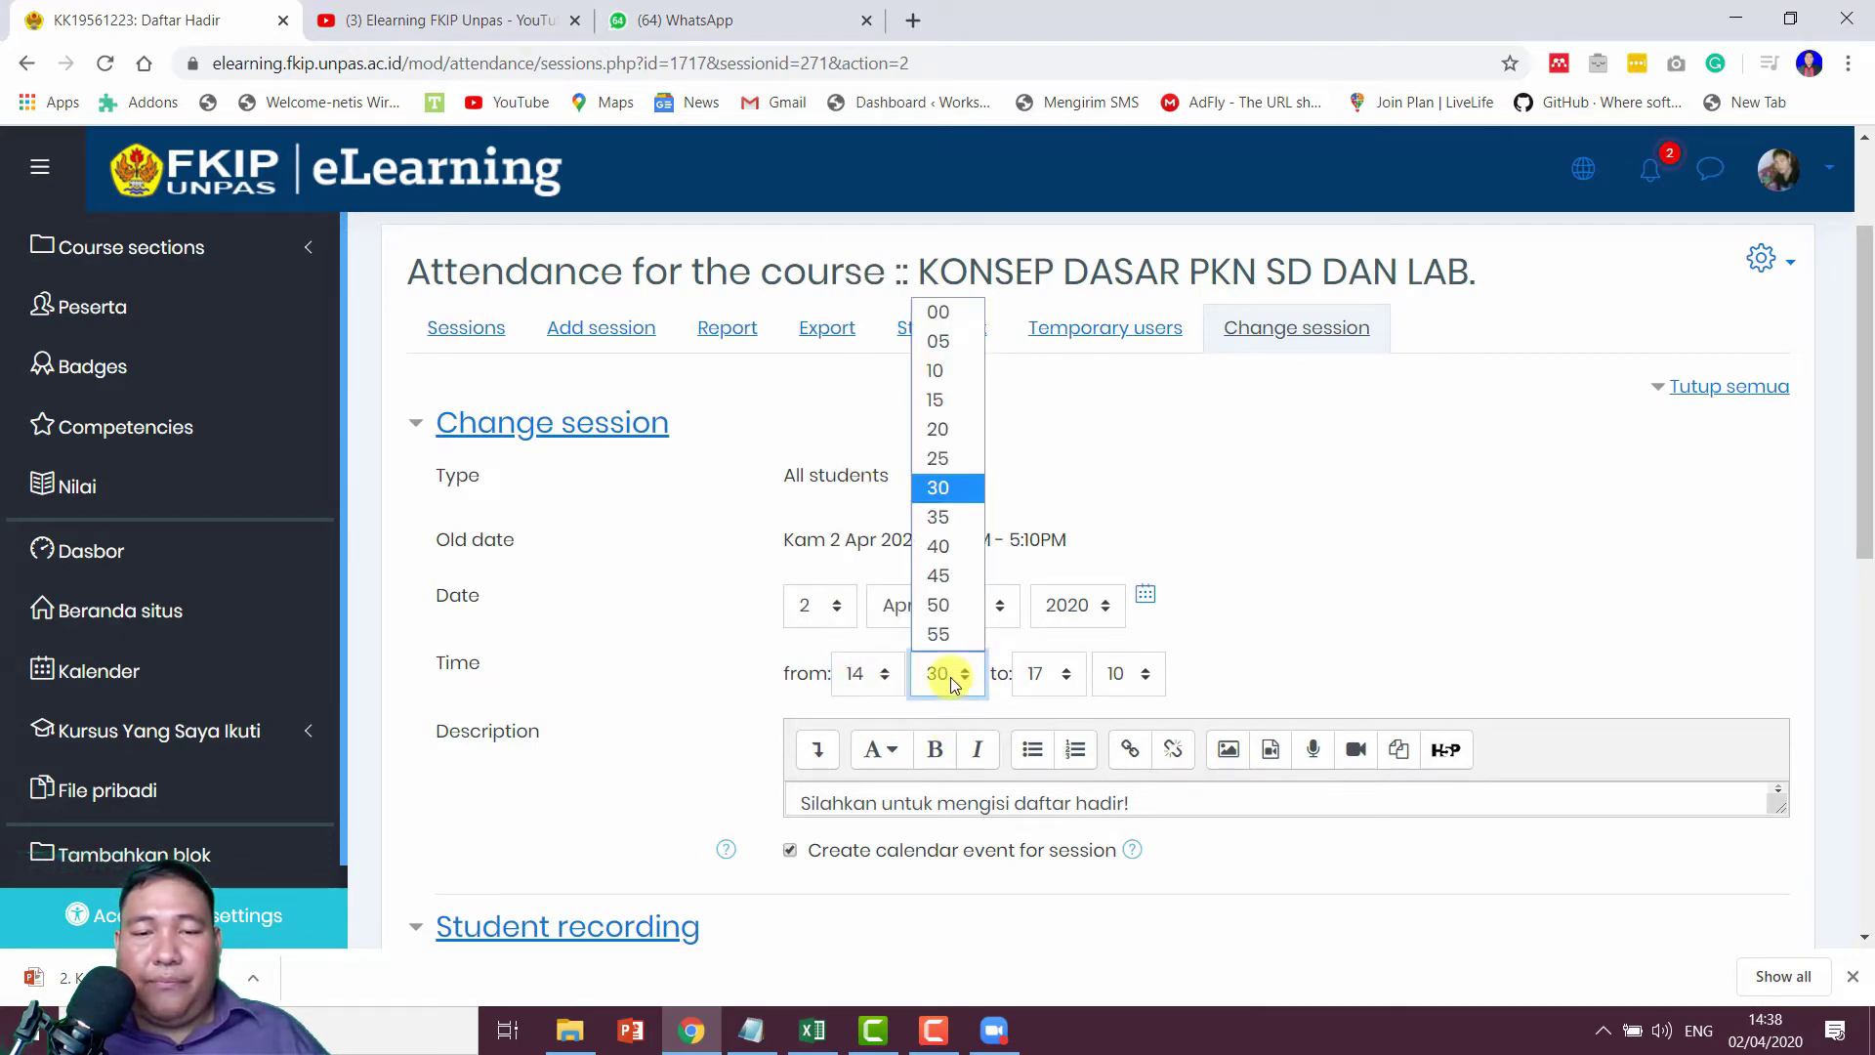
pyautogui.click(953, 459)
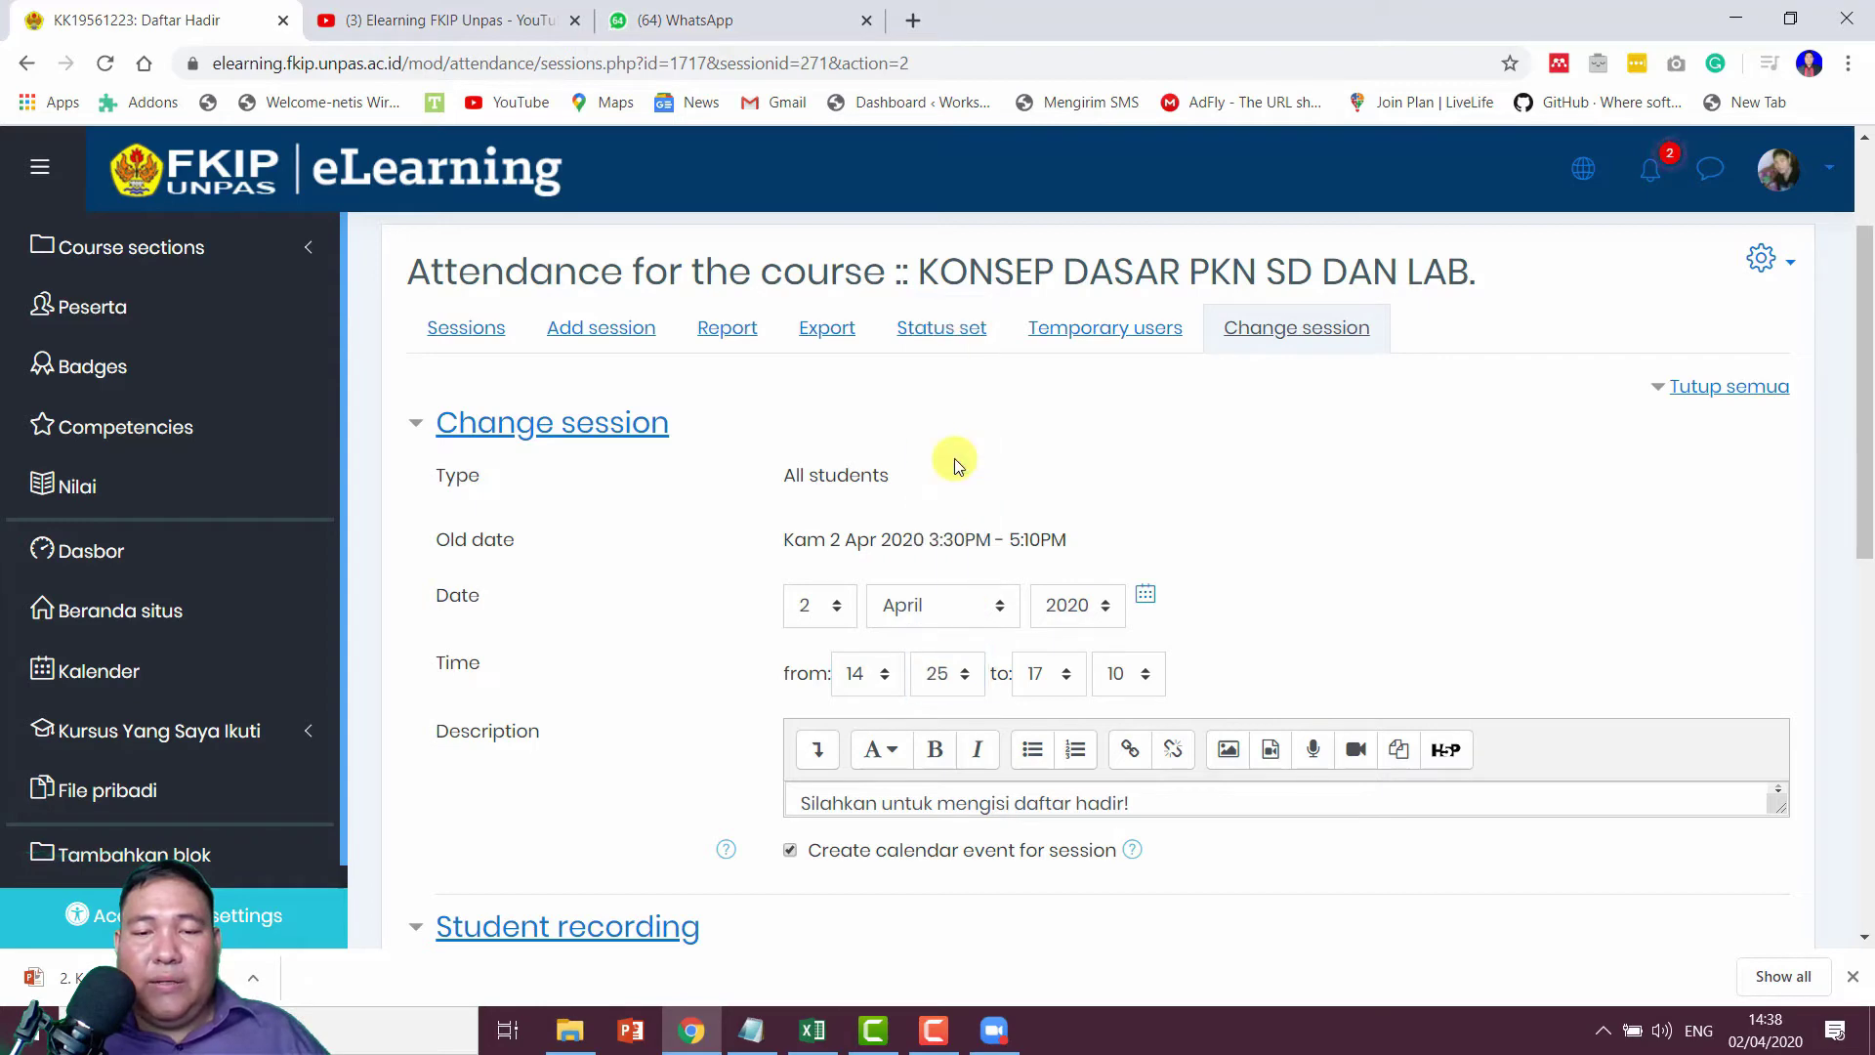
pyautogui.click(957, 680)
pyautogui.click(947, 516)
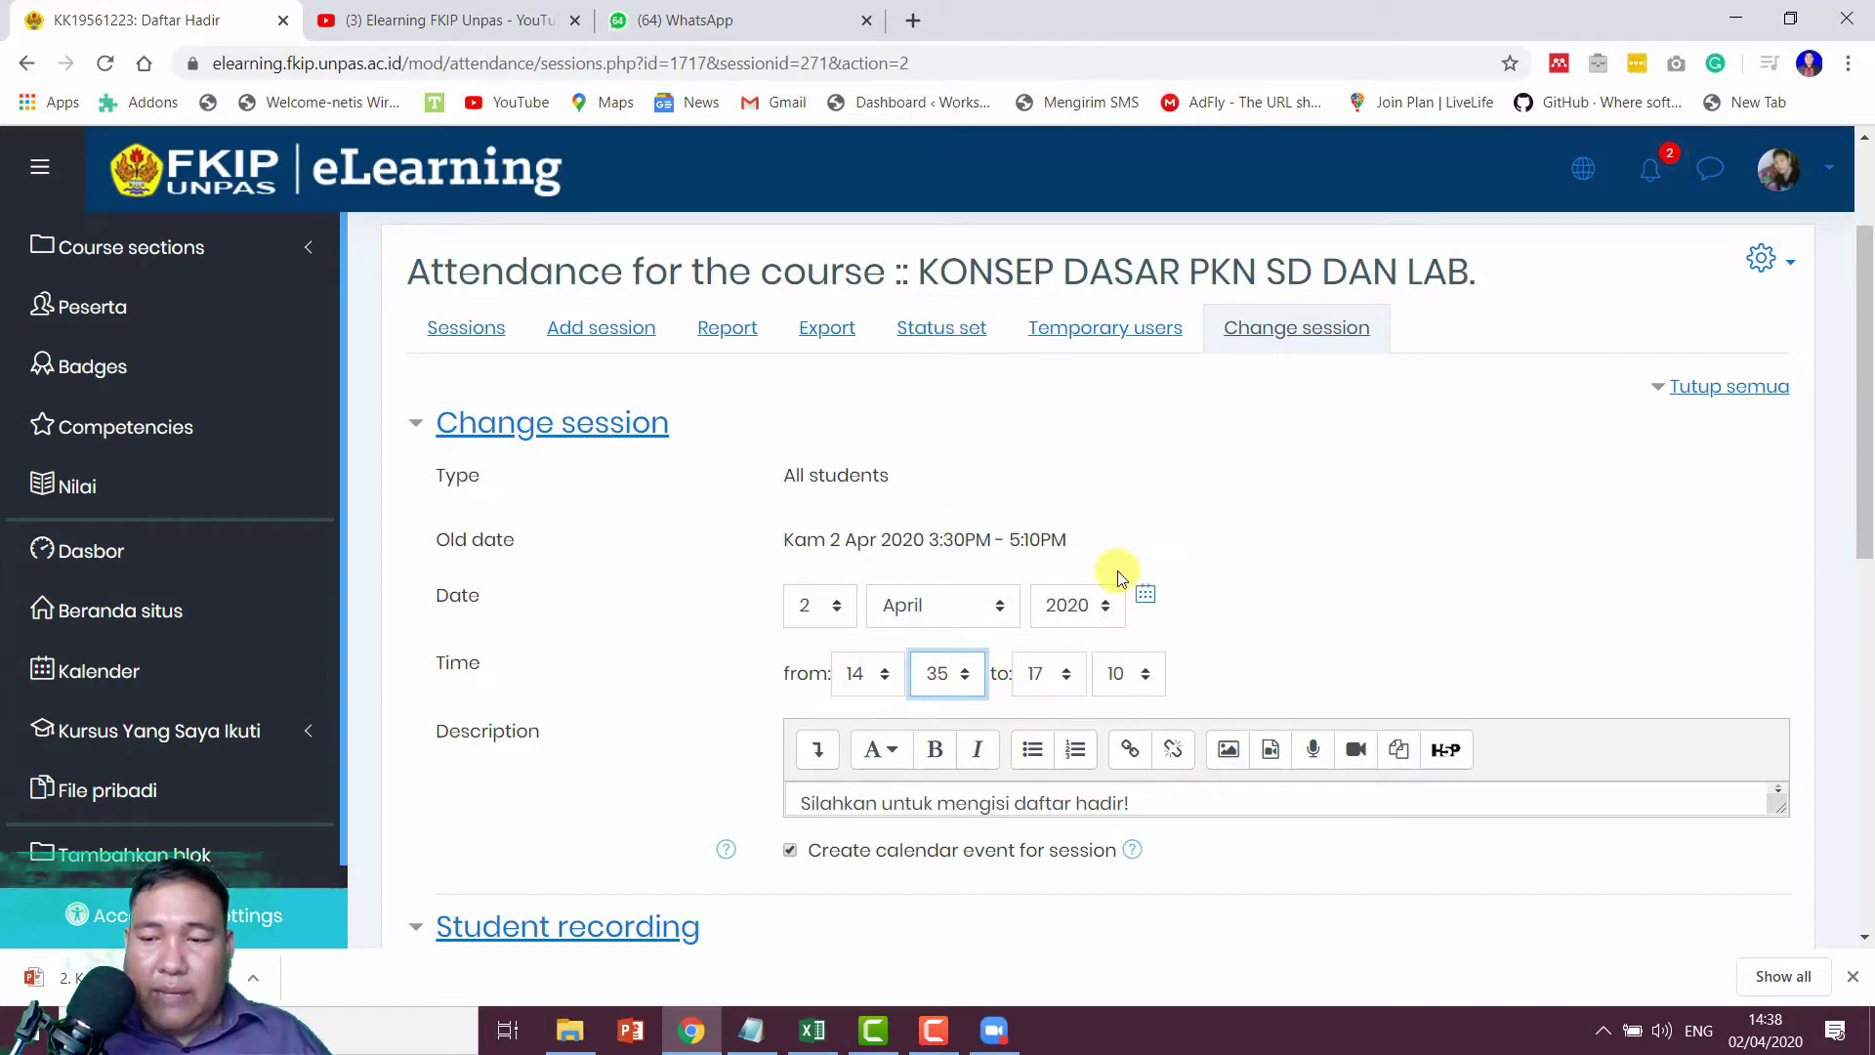
pyautogui.scroll(-5, 1345, 625)
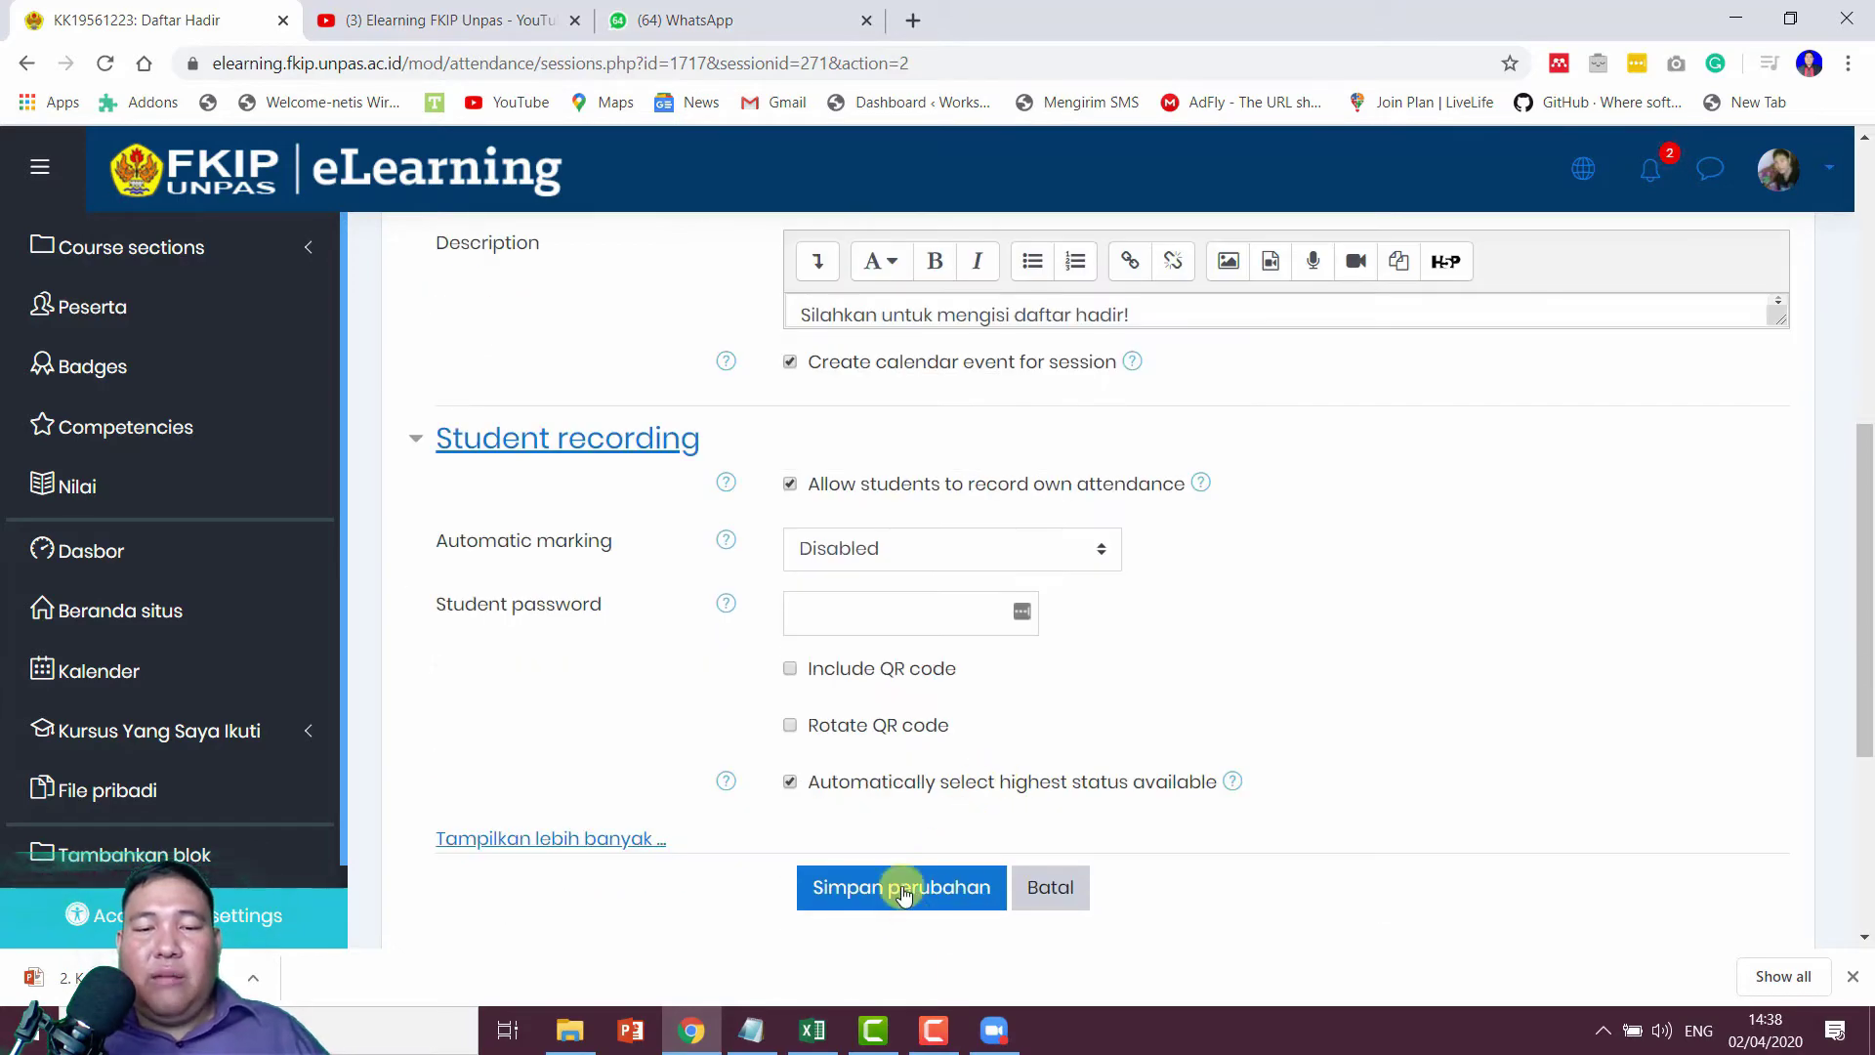
pyautogui.click(903, 886)
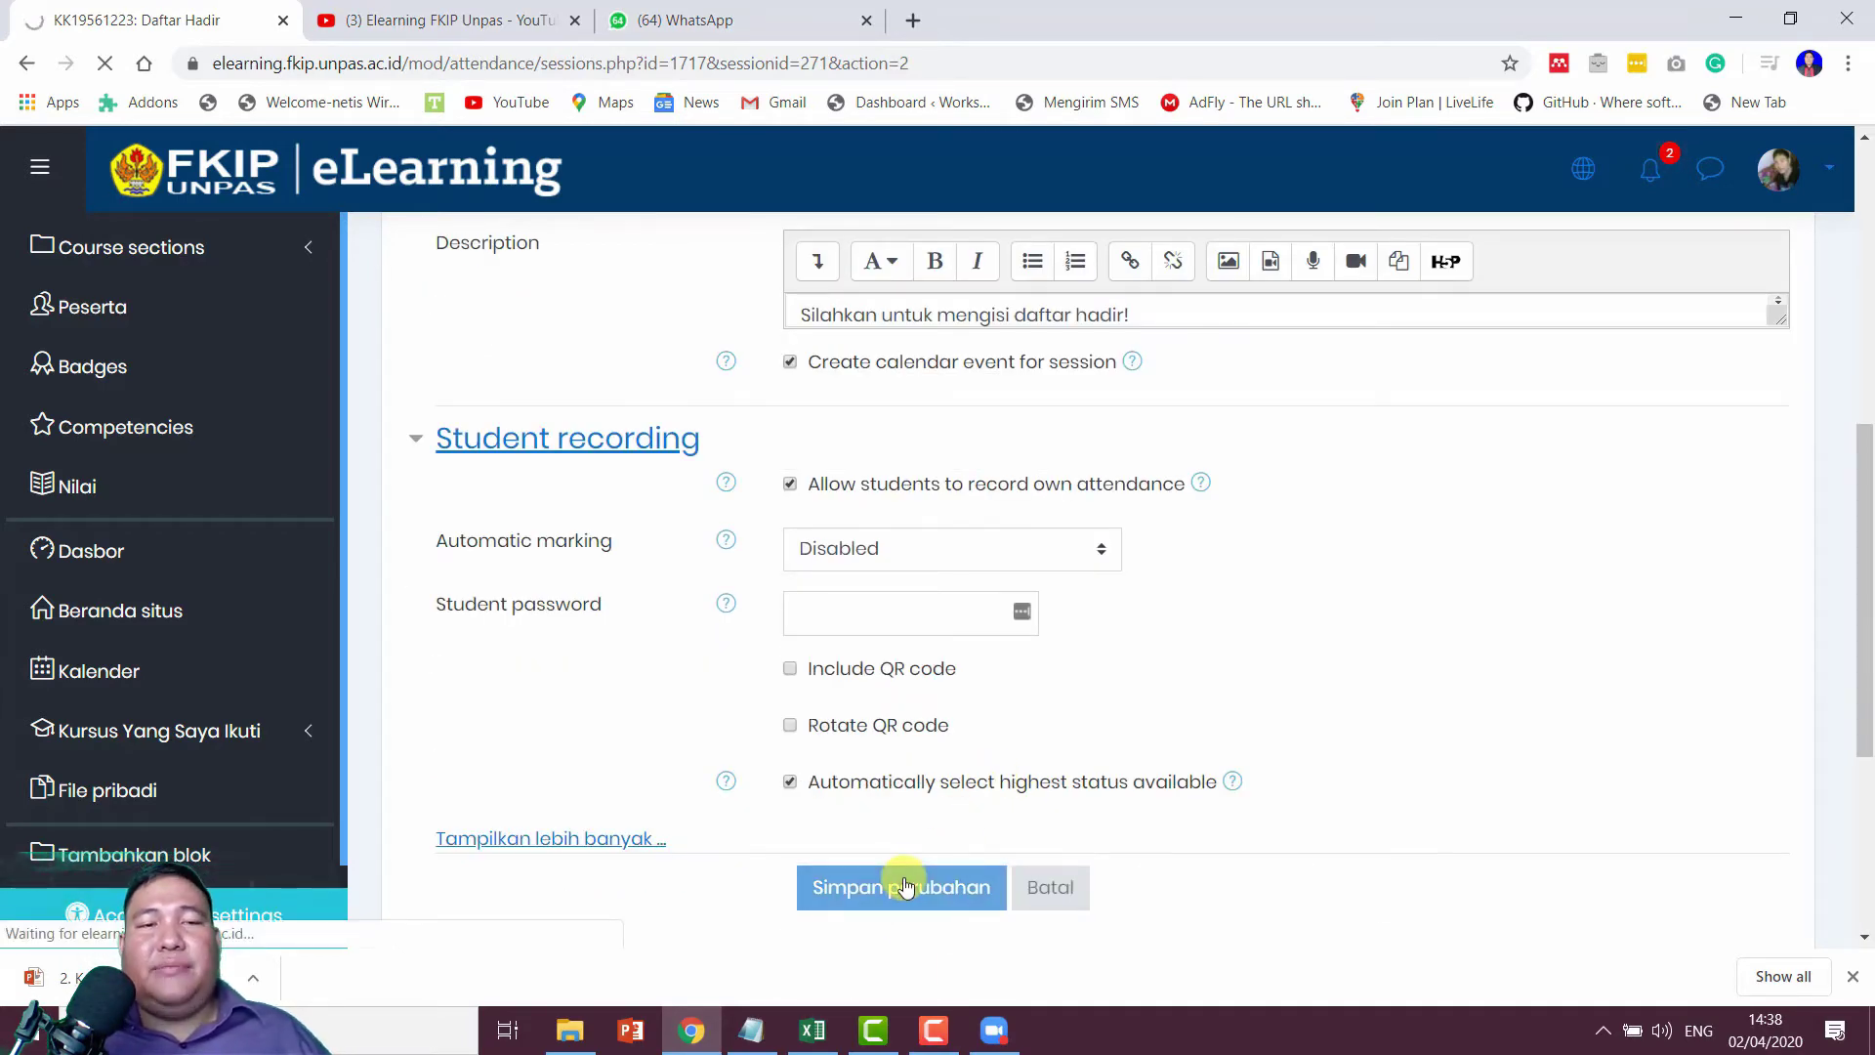
pyautogui.click(1782, 168)
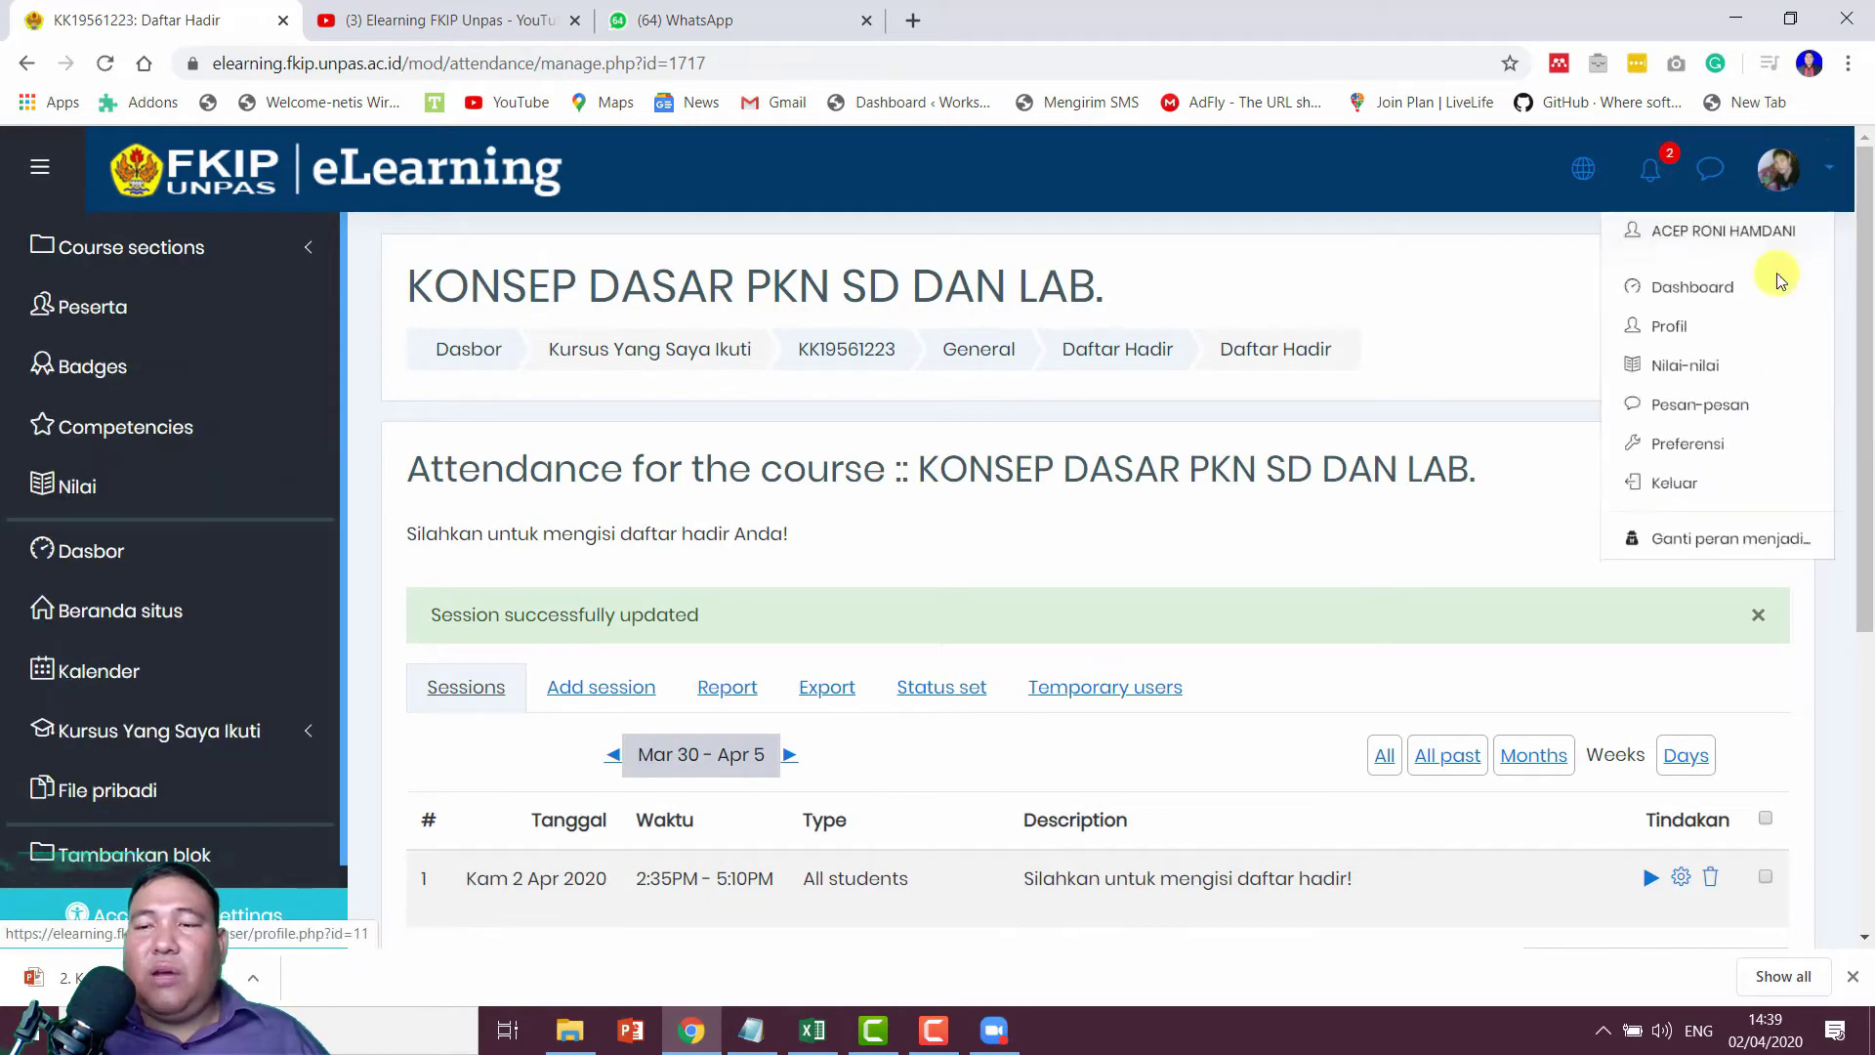
# Step: Sign out of the lecturer account and log in with a saved student login
pyautogui.click(1615, 538)
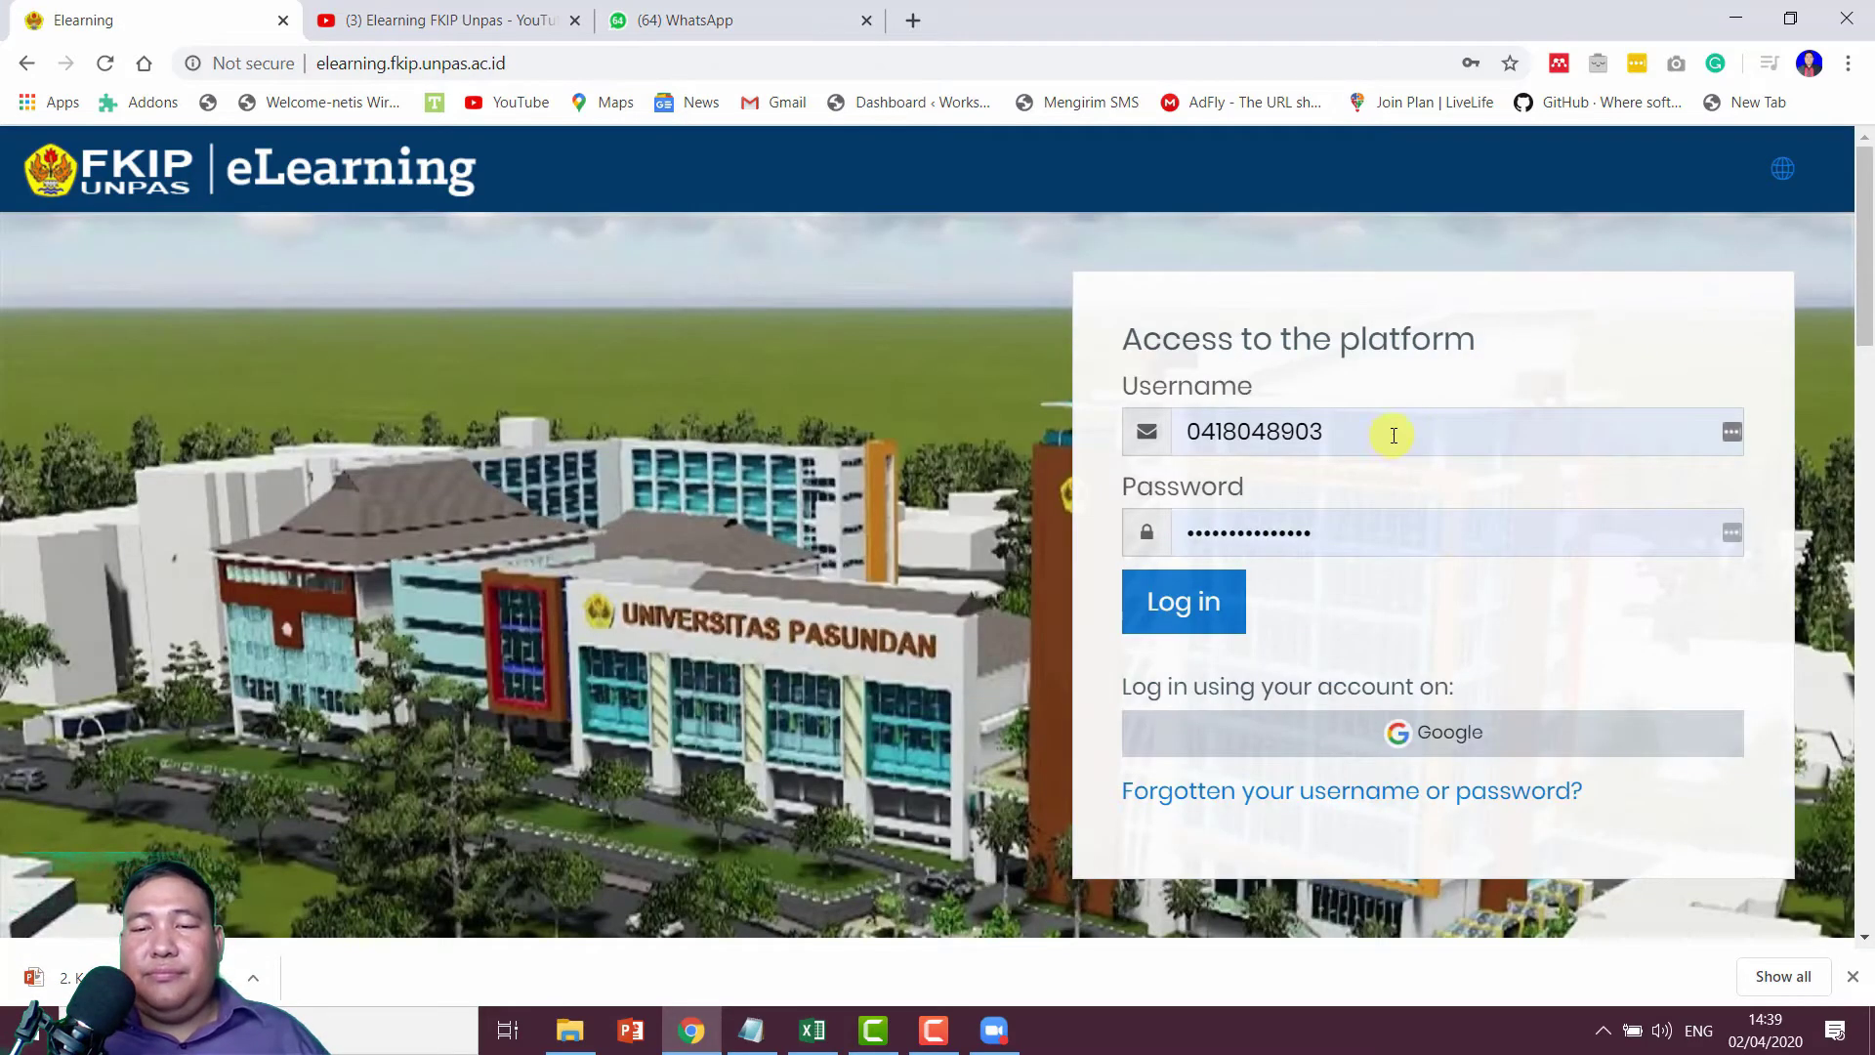
pyautogui.doubleClick(1393, 434)
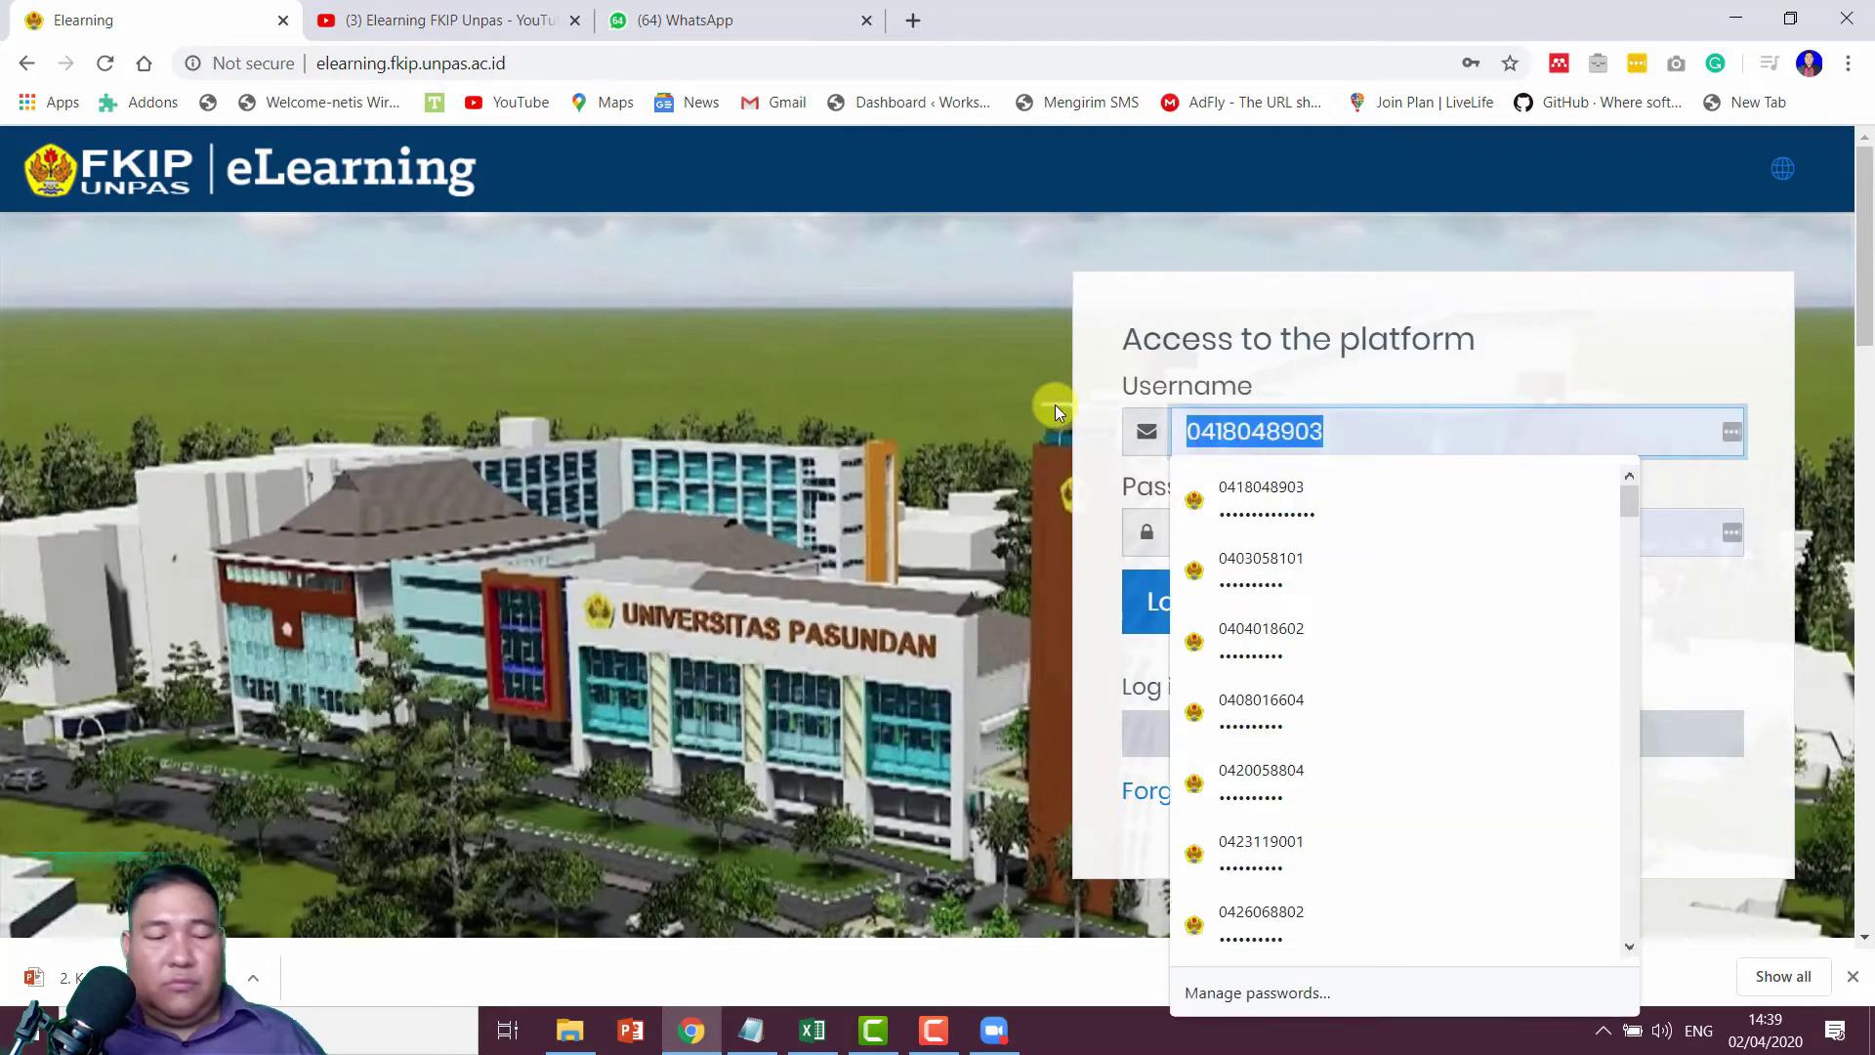
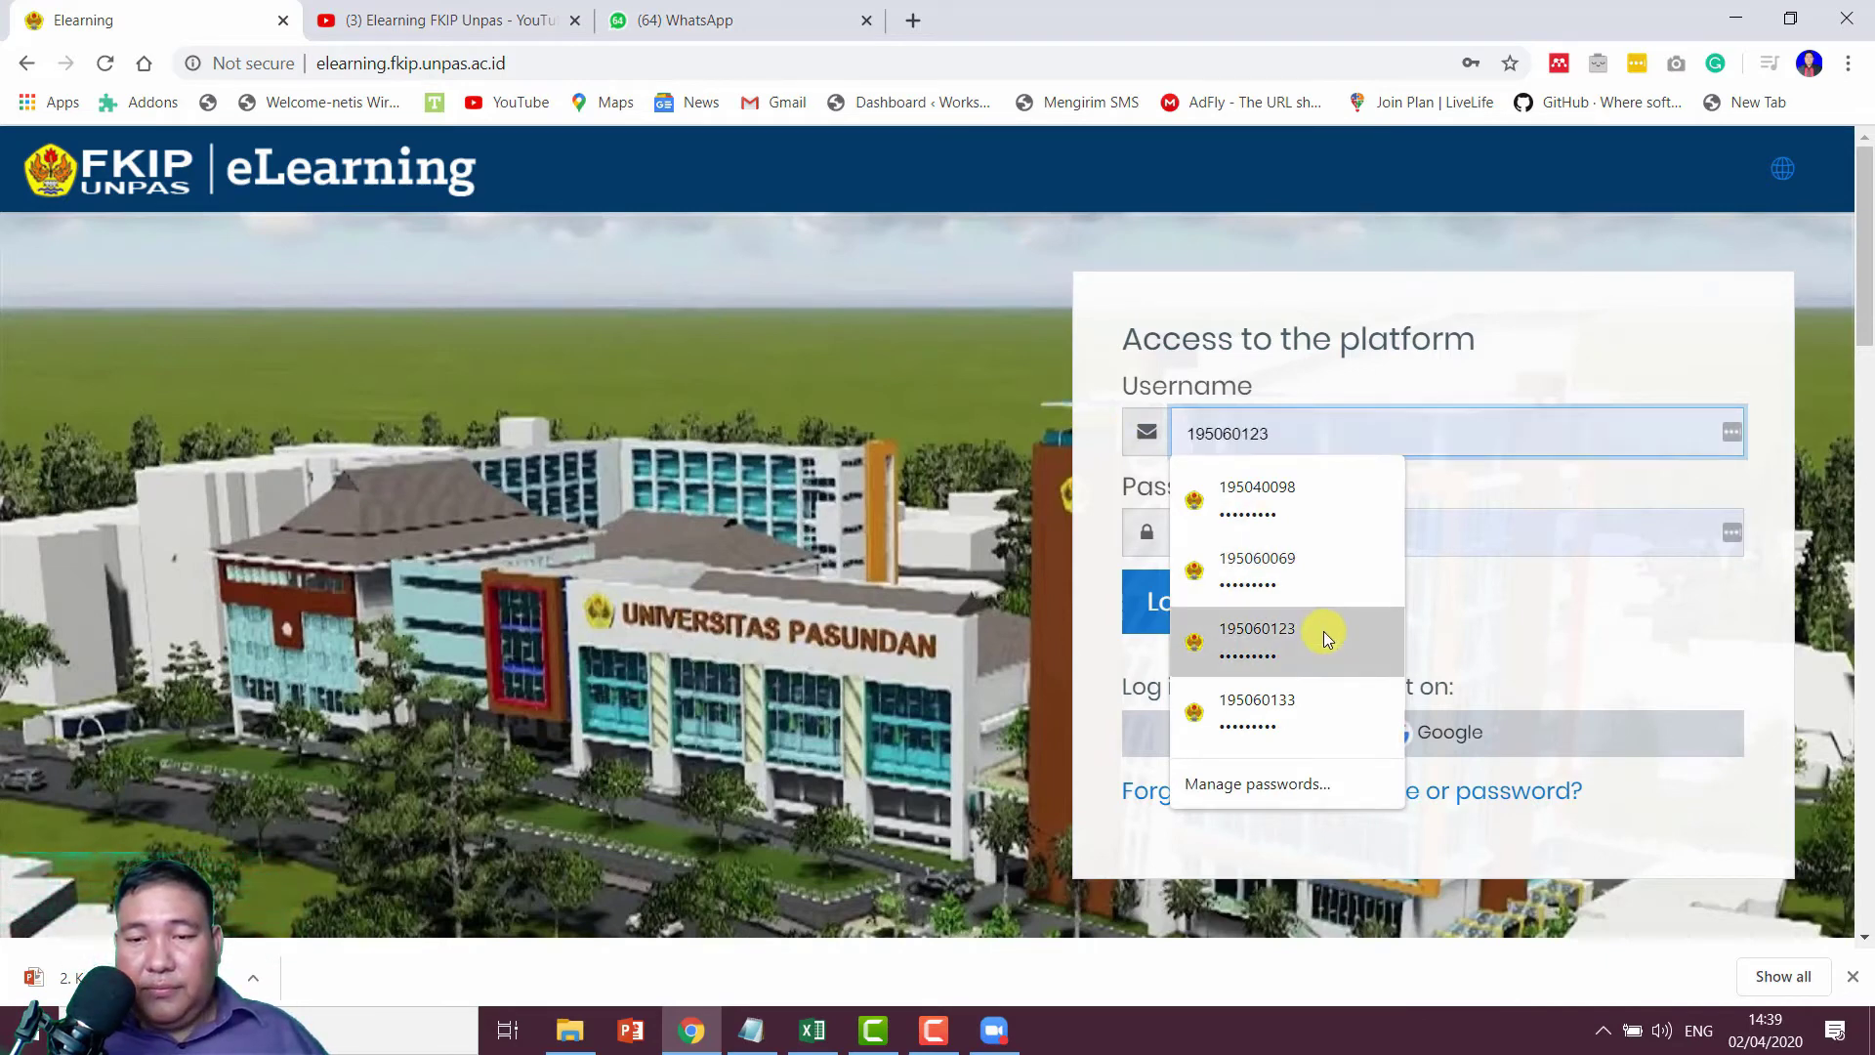
pyautogui.click(1322, 631)
pyautogui.click(1187, 606)
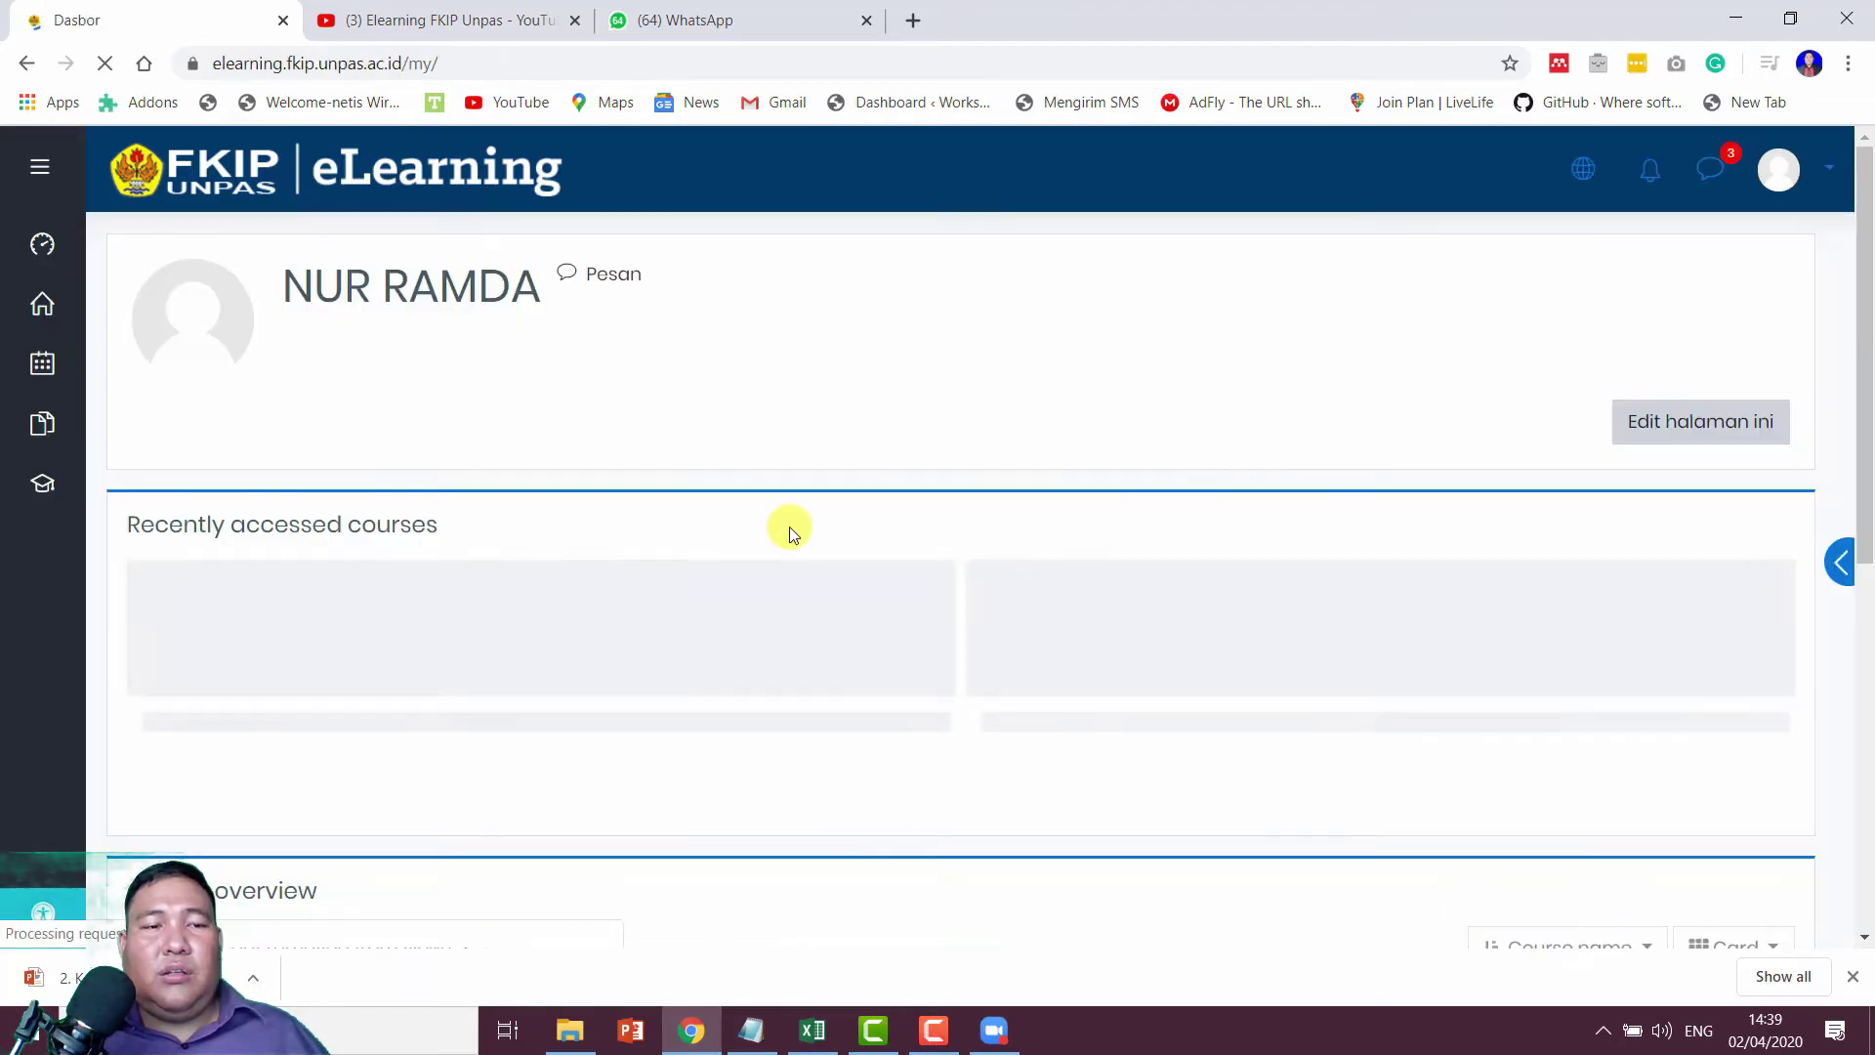
# Step: Open the KONSEP DASAR PKN SD DAN LAB. course's Daftar Hadir page as the student
pyautogui.scroll(-1, 377, 556)
pyautogui.scroll(-1, 376, 557)
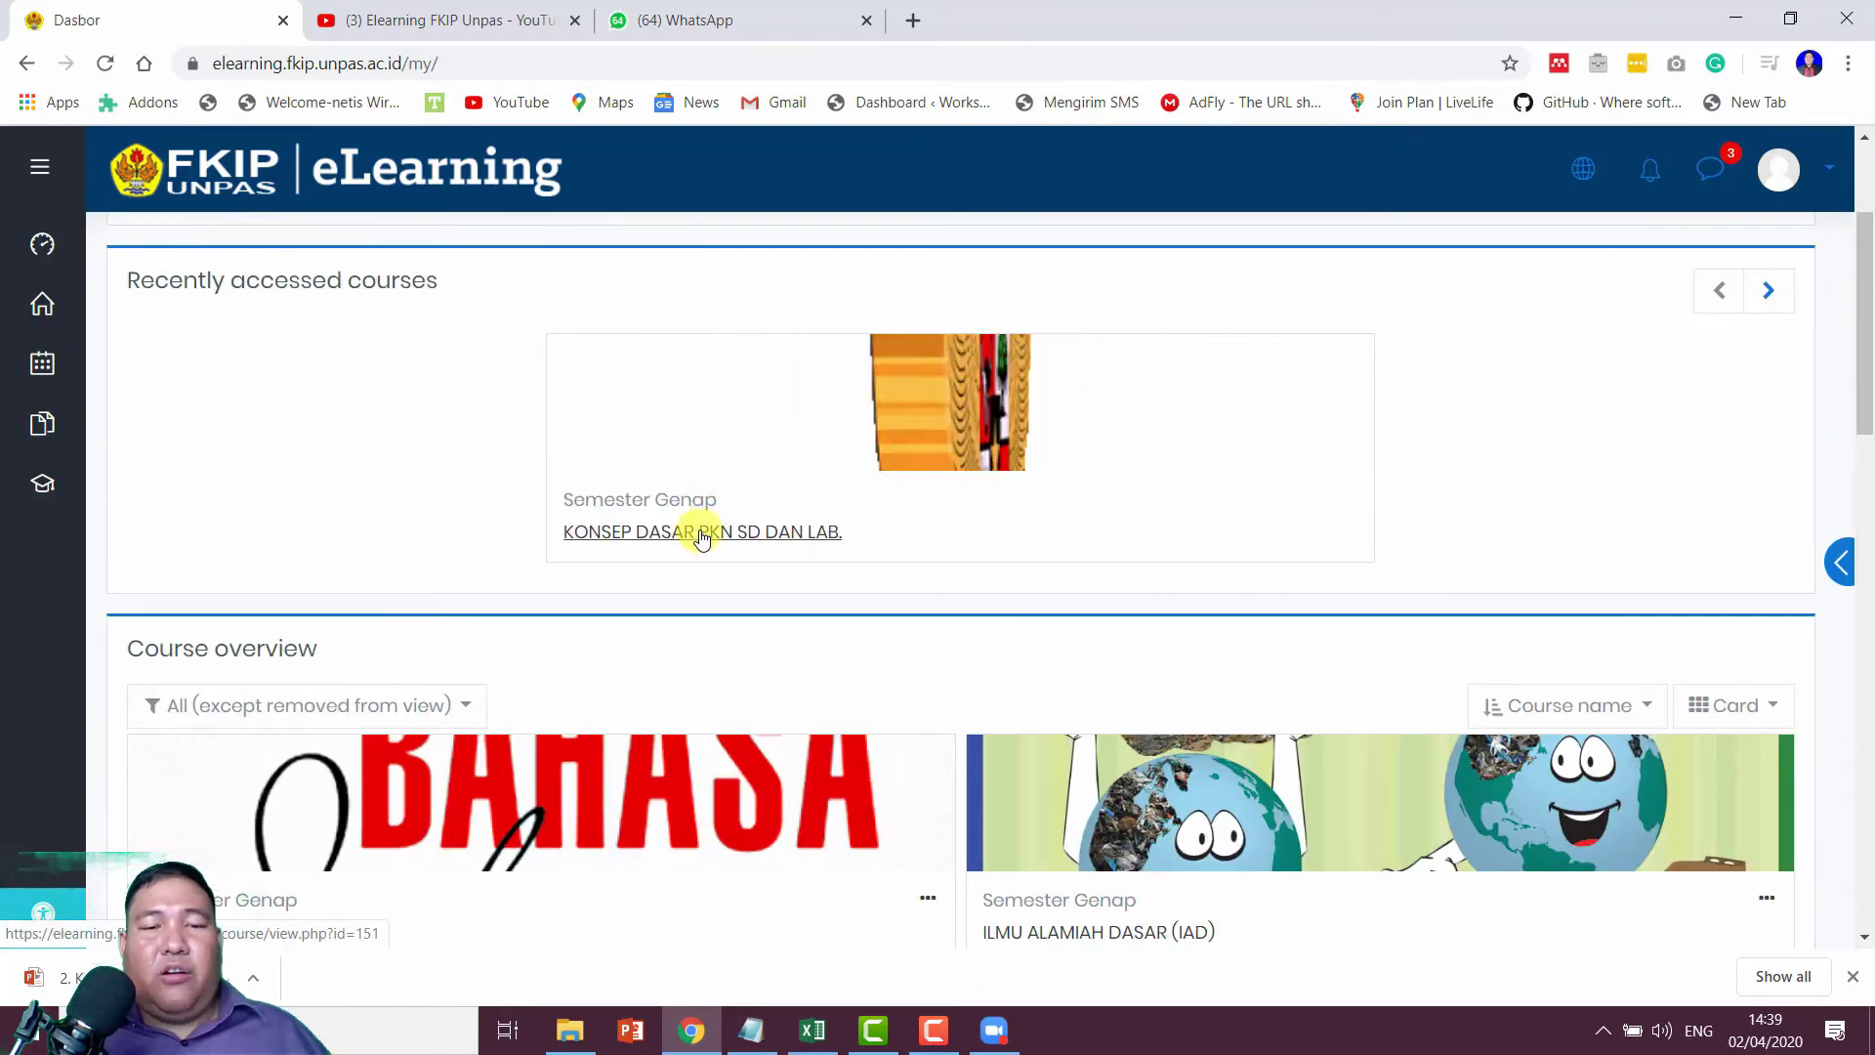
pyautogui.click(701, 532)
pyautogui.scroll(-5, 701, 532)
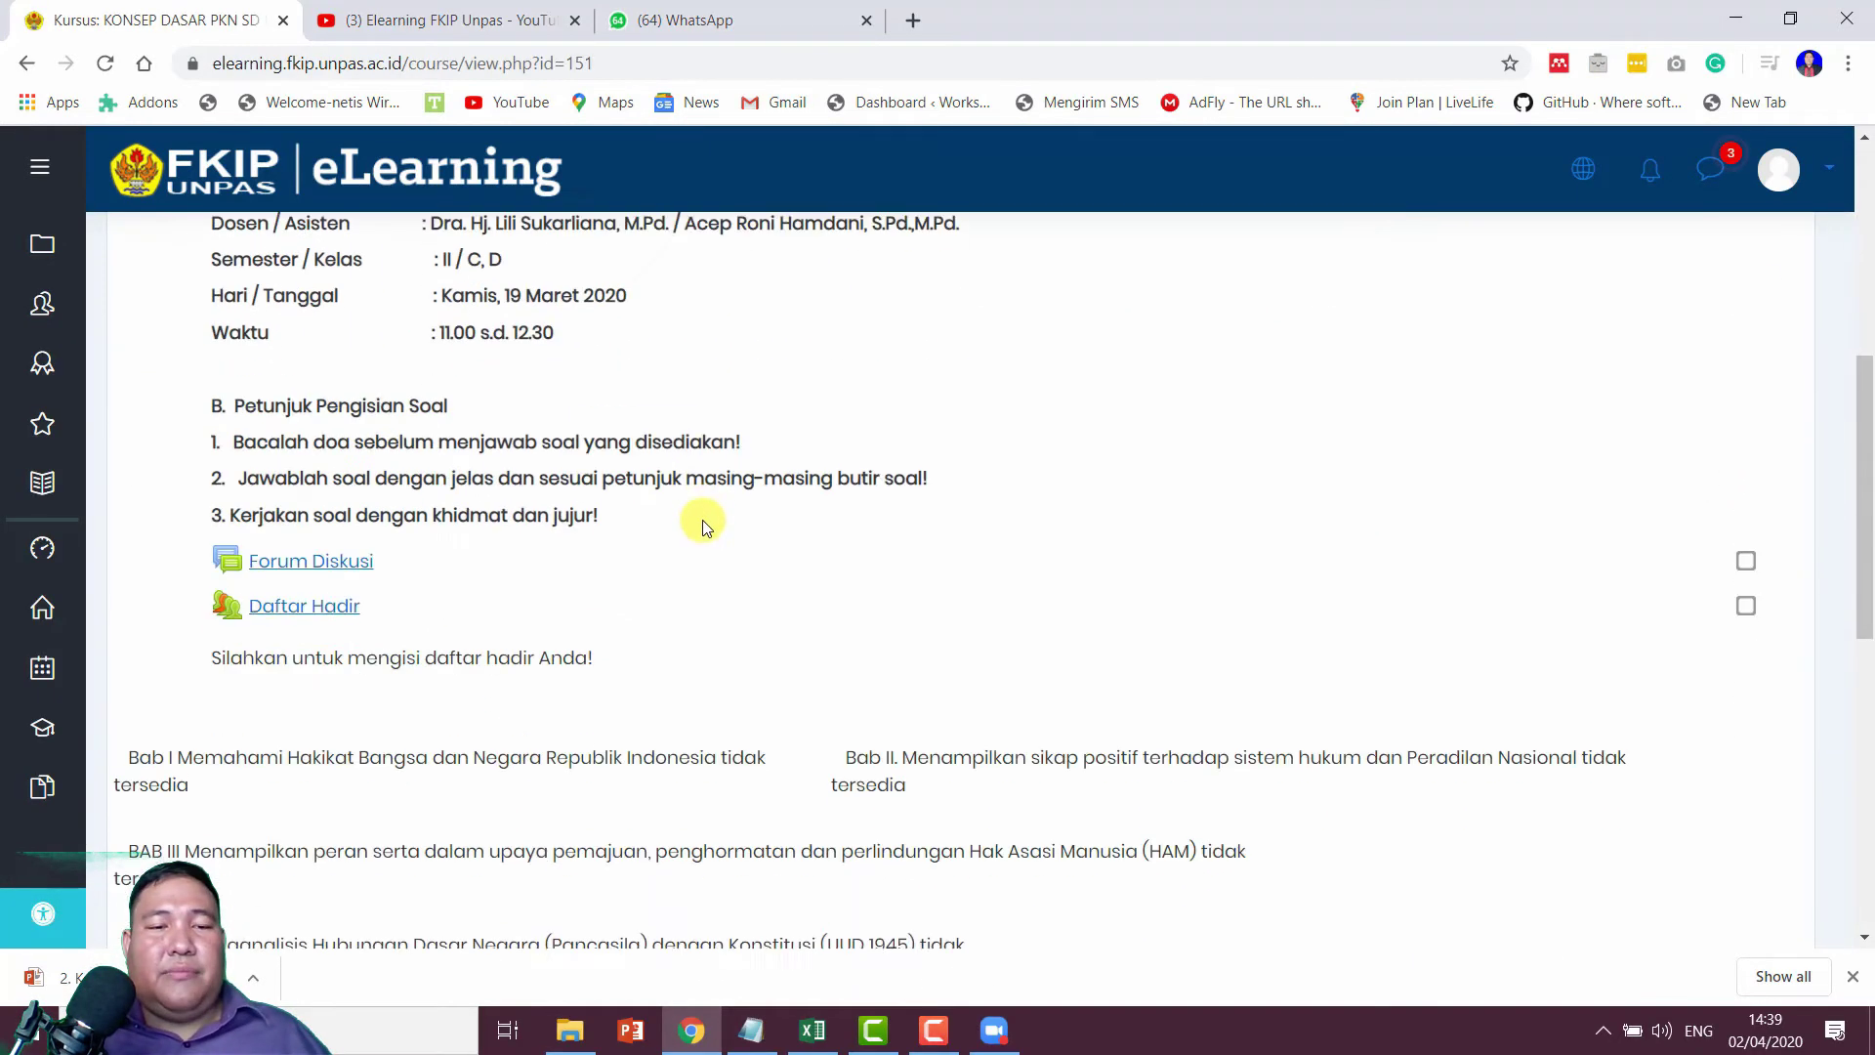
pyautogui.click(299, 607)
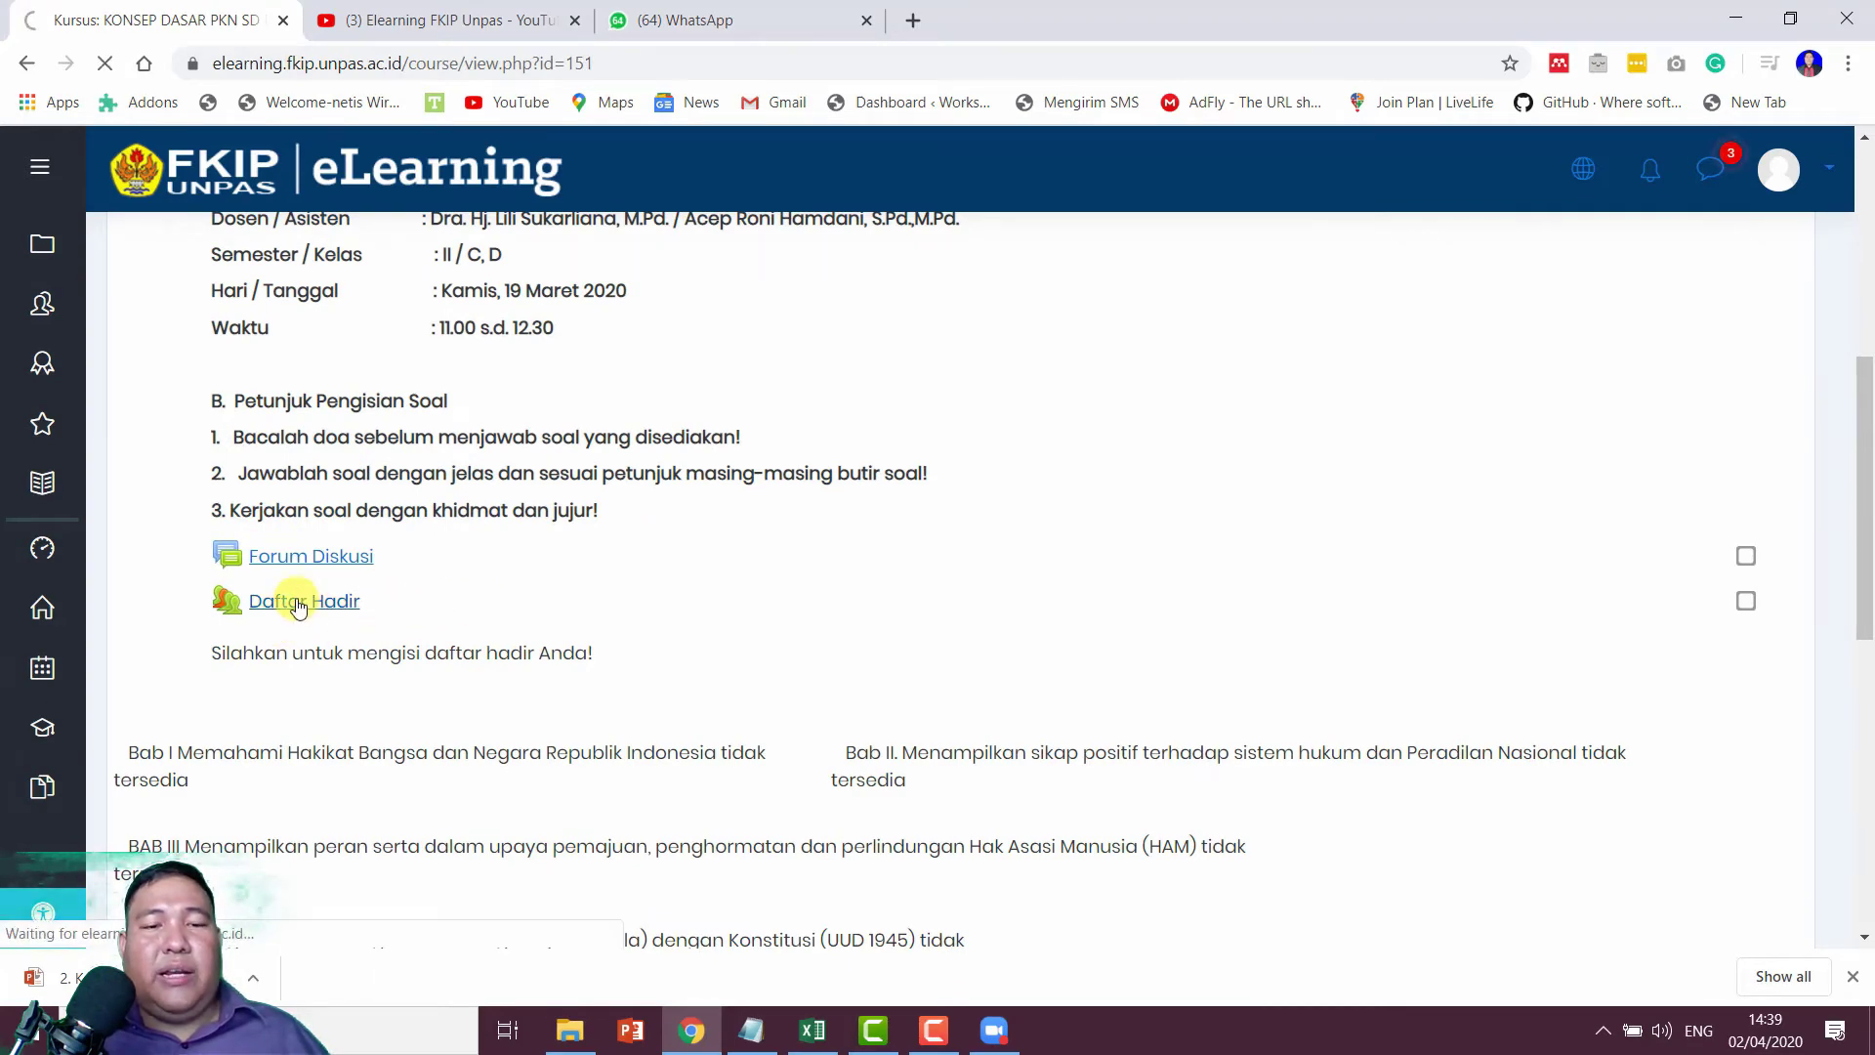
pyautogui.scroll(-2, 977, 502)
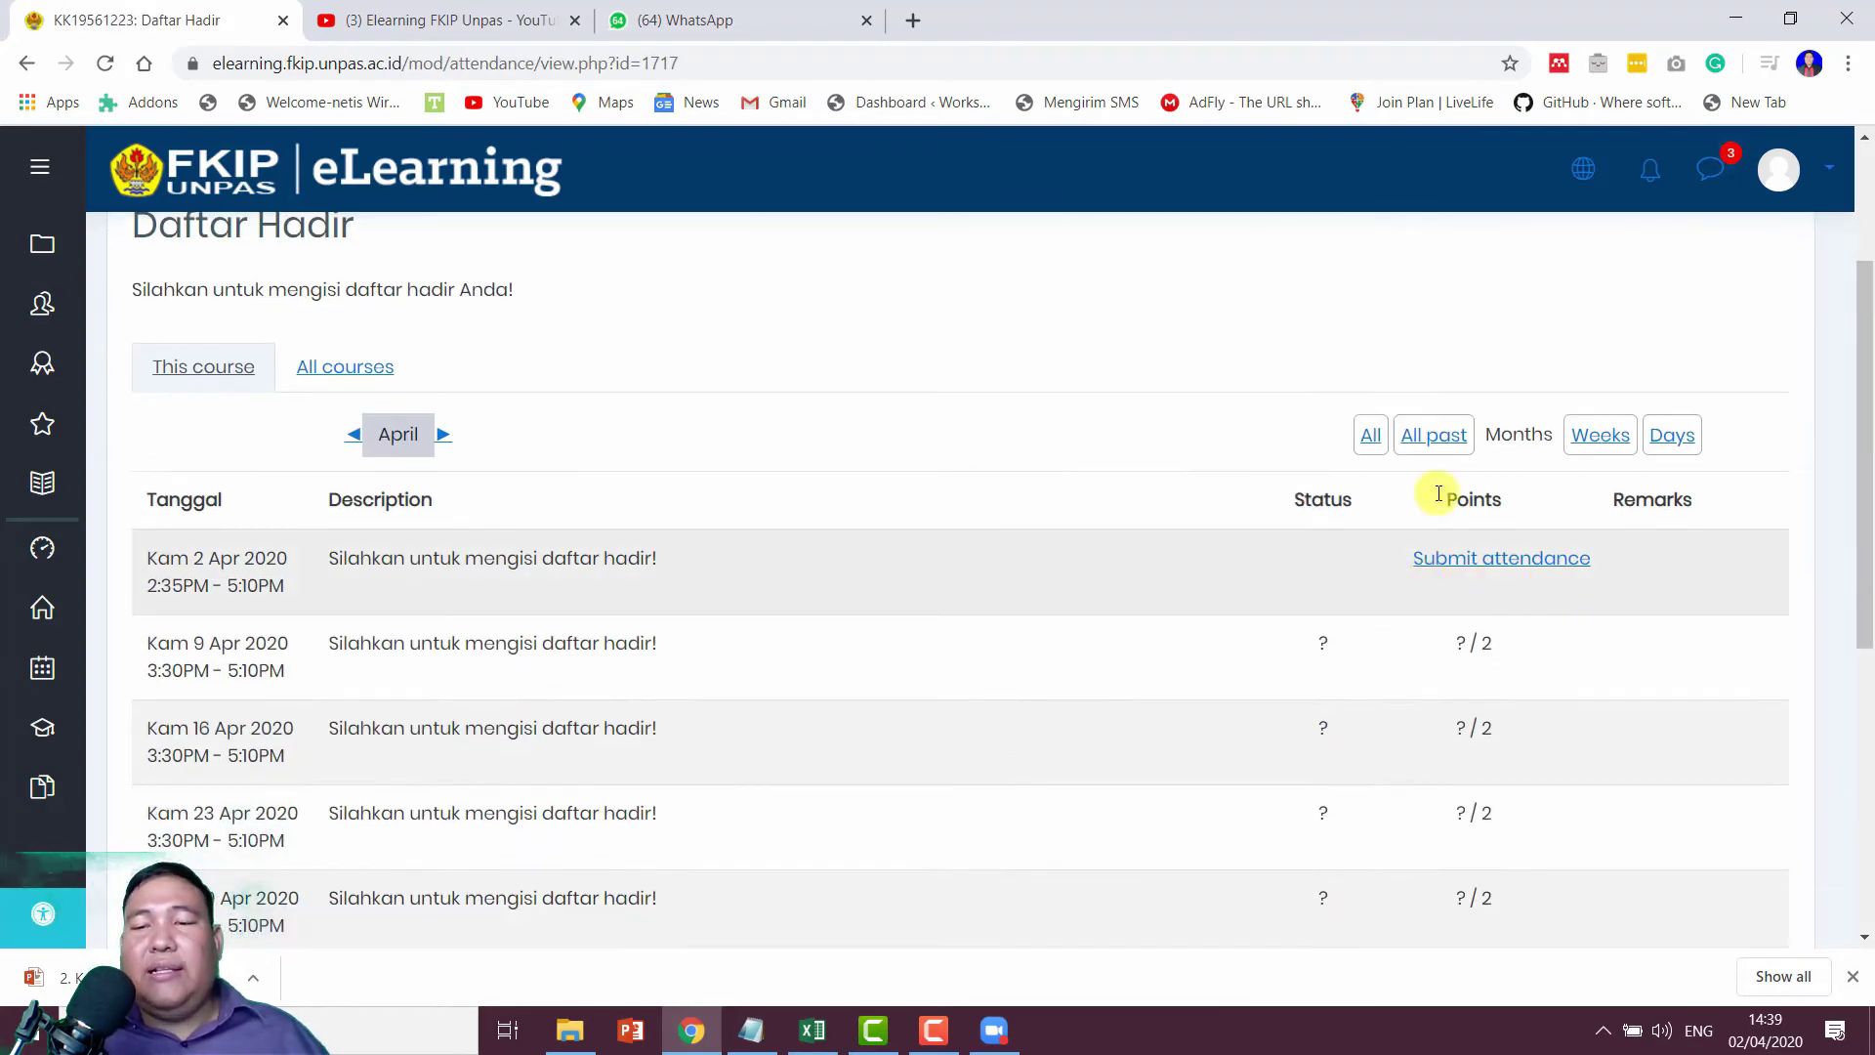
# Step: Submit the student's attendance for the 2 April session, recorded as Hadir with 2/2 points
pyautogui.click(1495, 562)
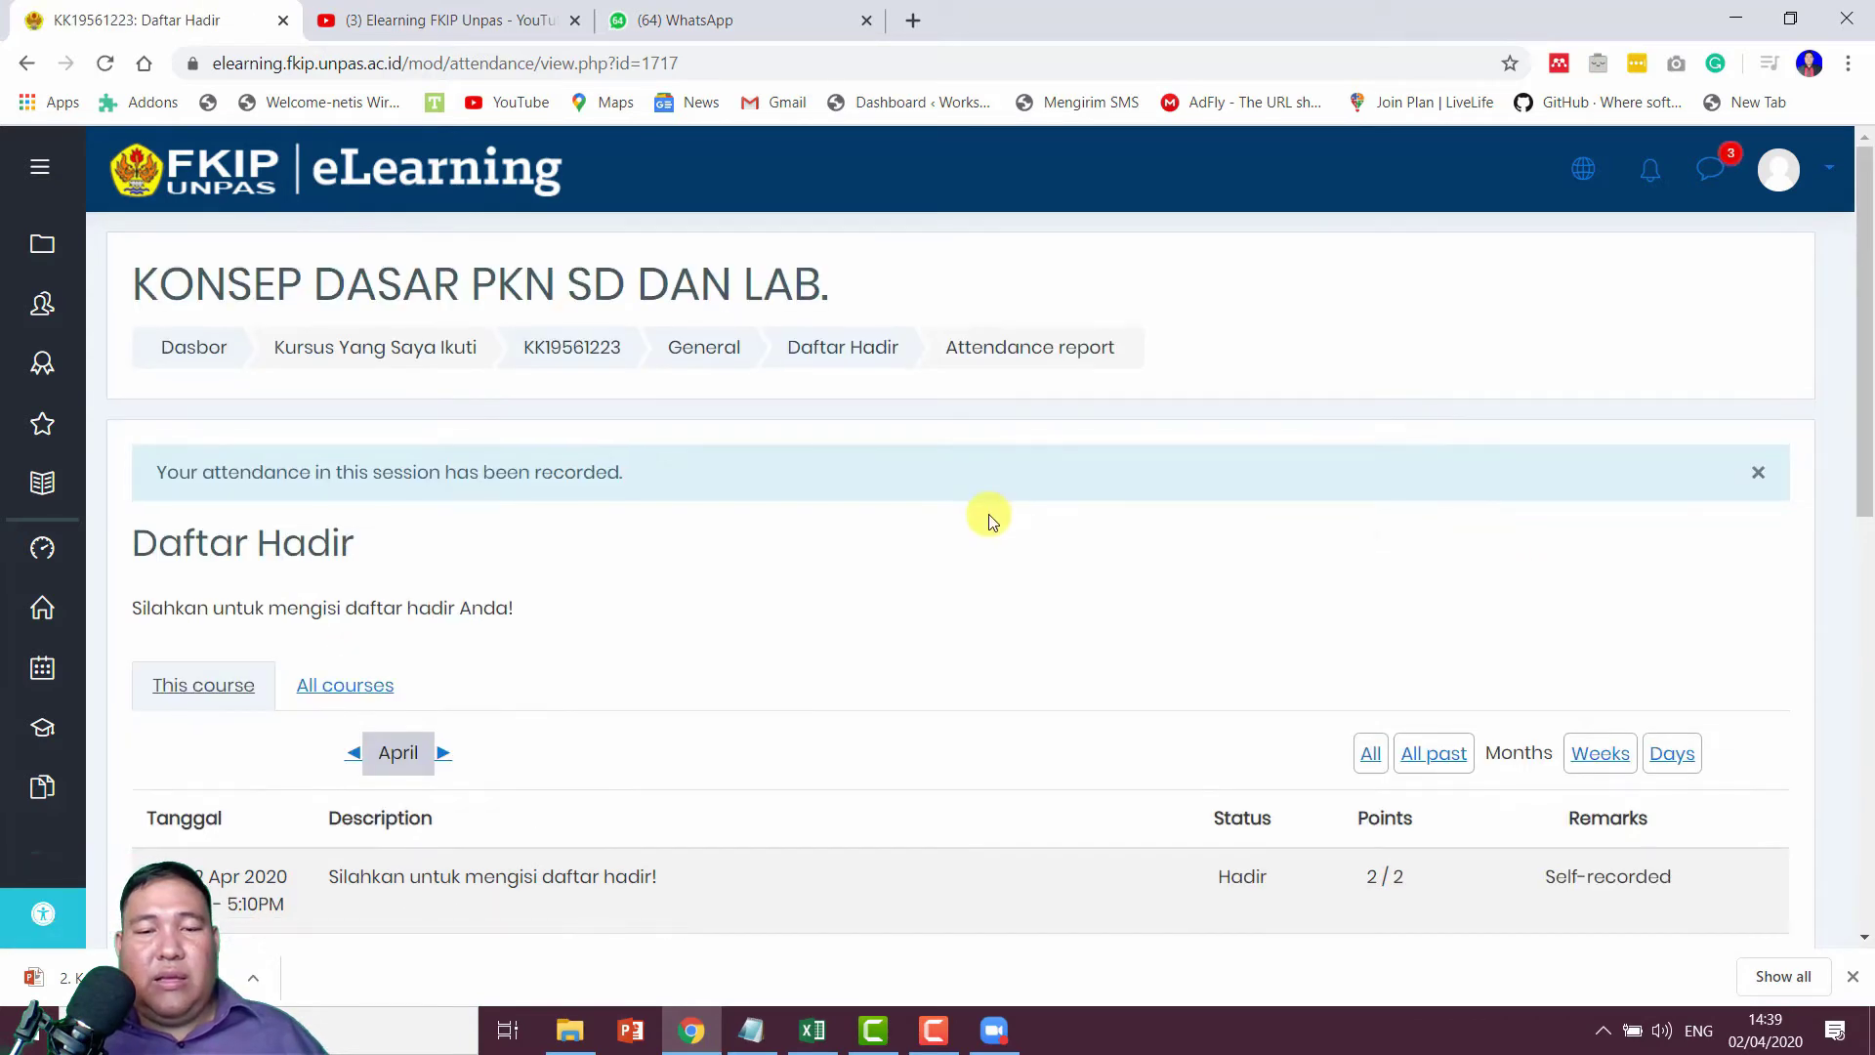
pyautogui.scroll(-2, 988, 514)
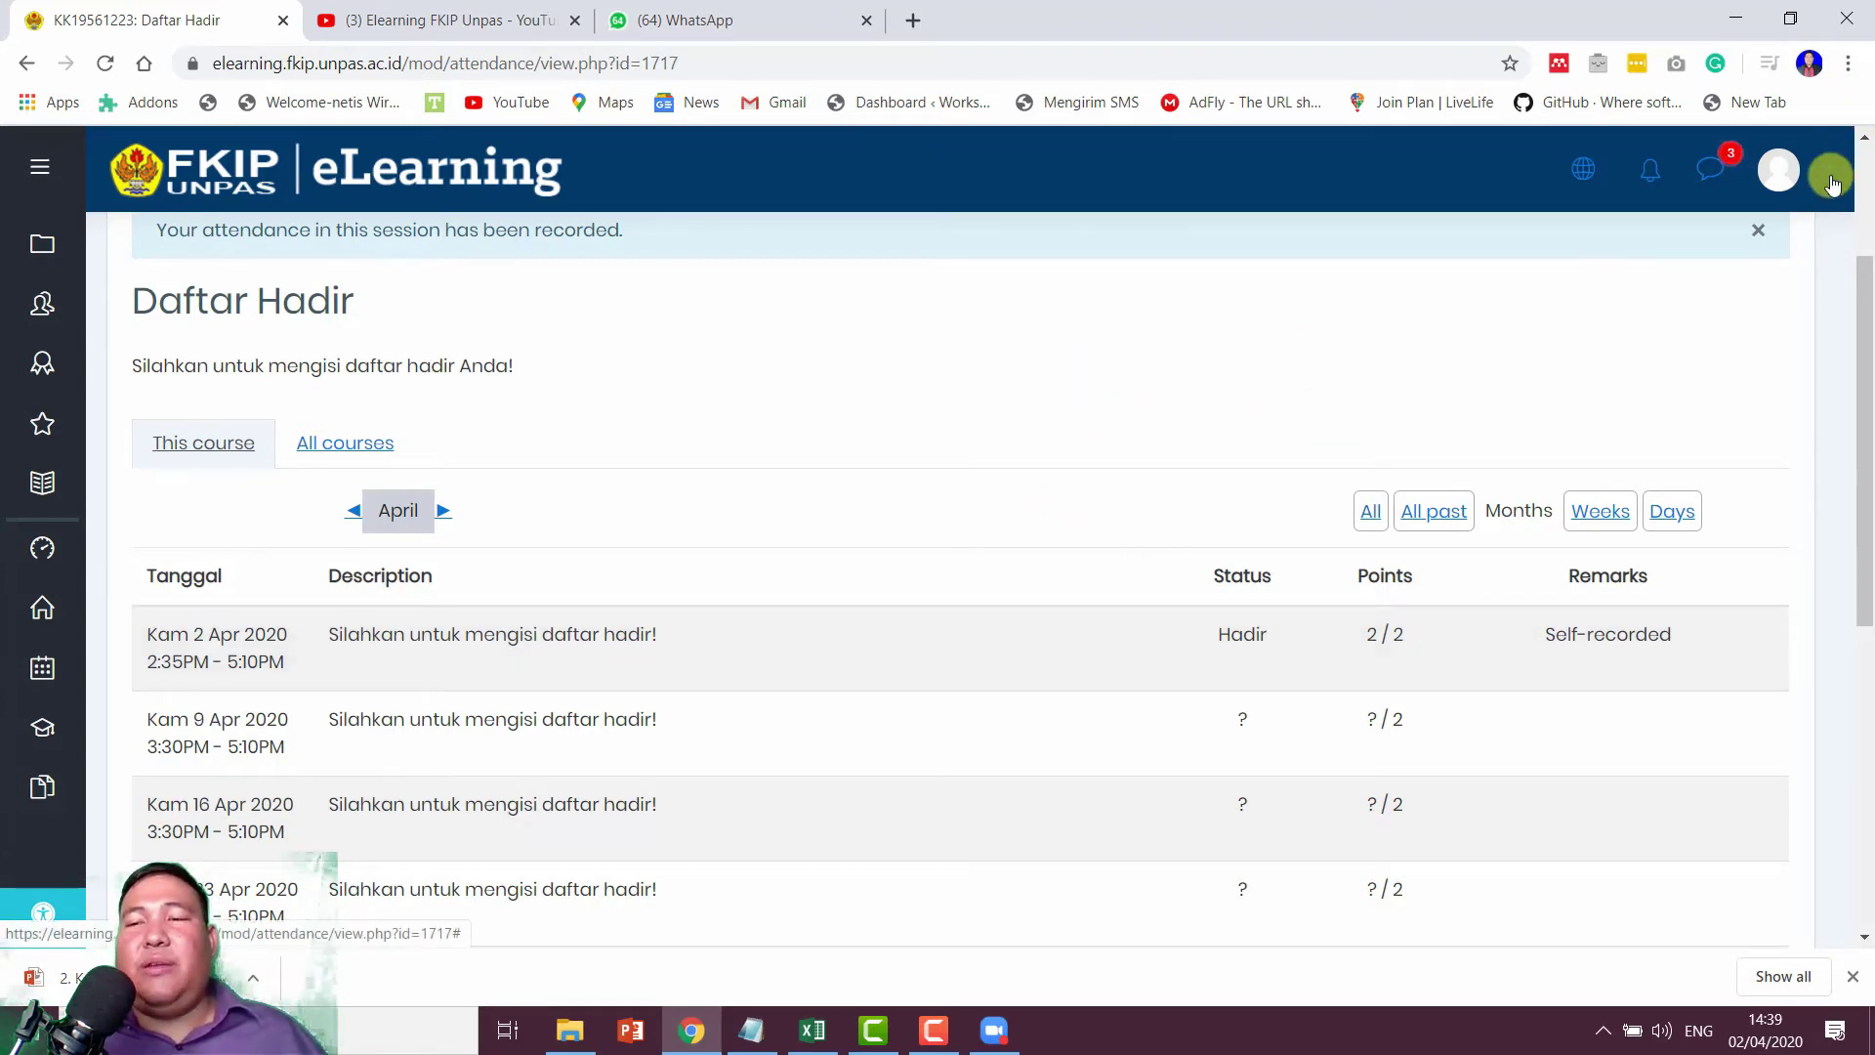
# Step: Log the student out and begin entering another account's username on the login page
pyautogui.click(1778, 169)
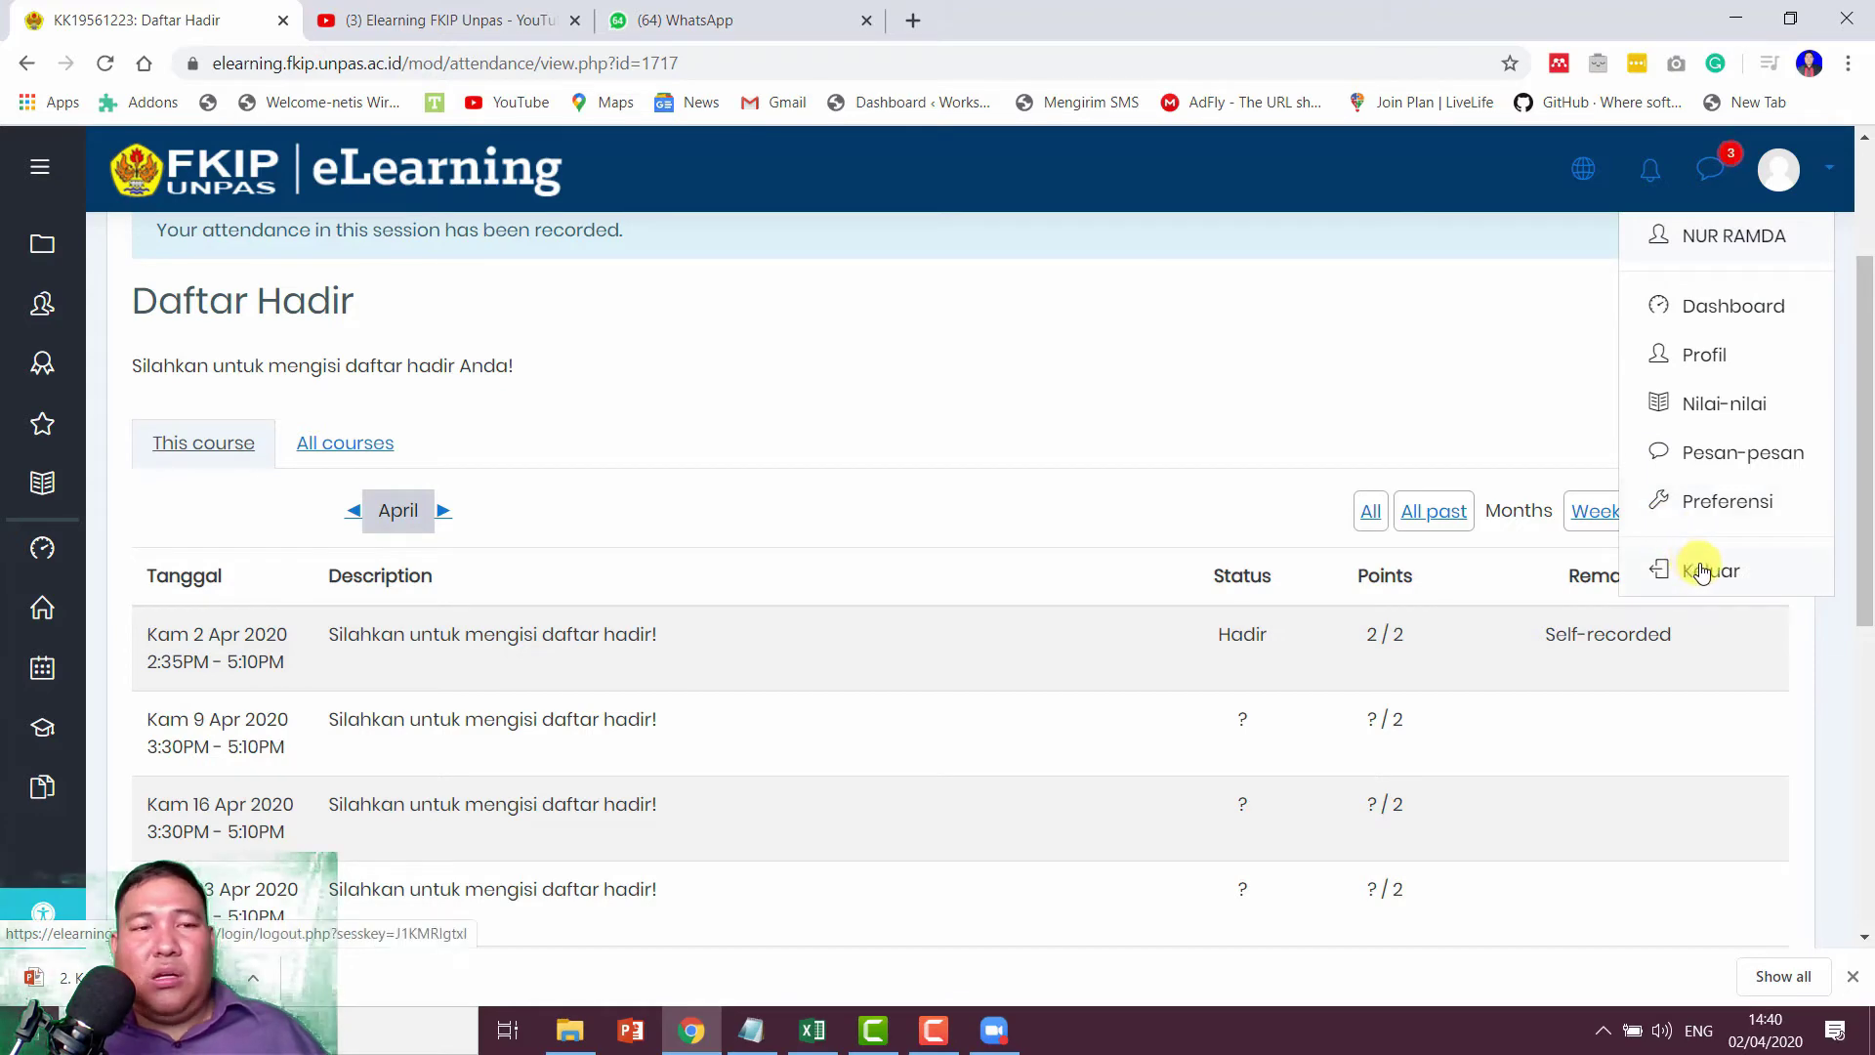
pyautogui.click(1702, 571)
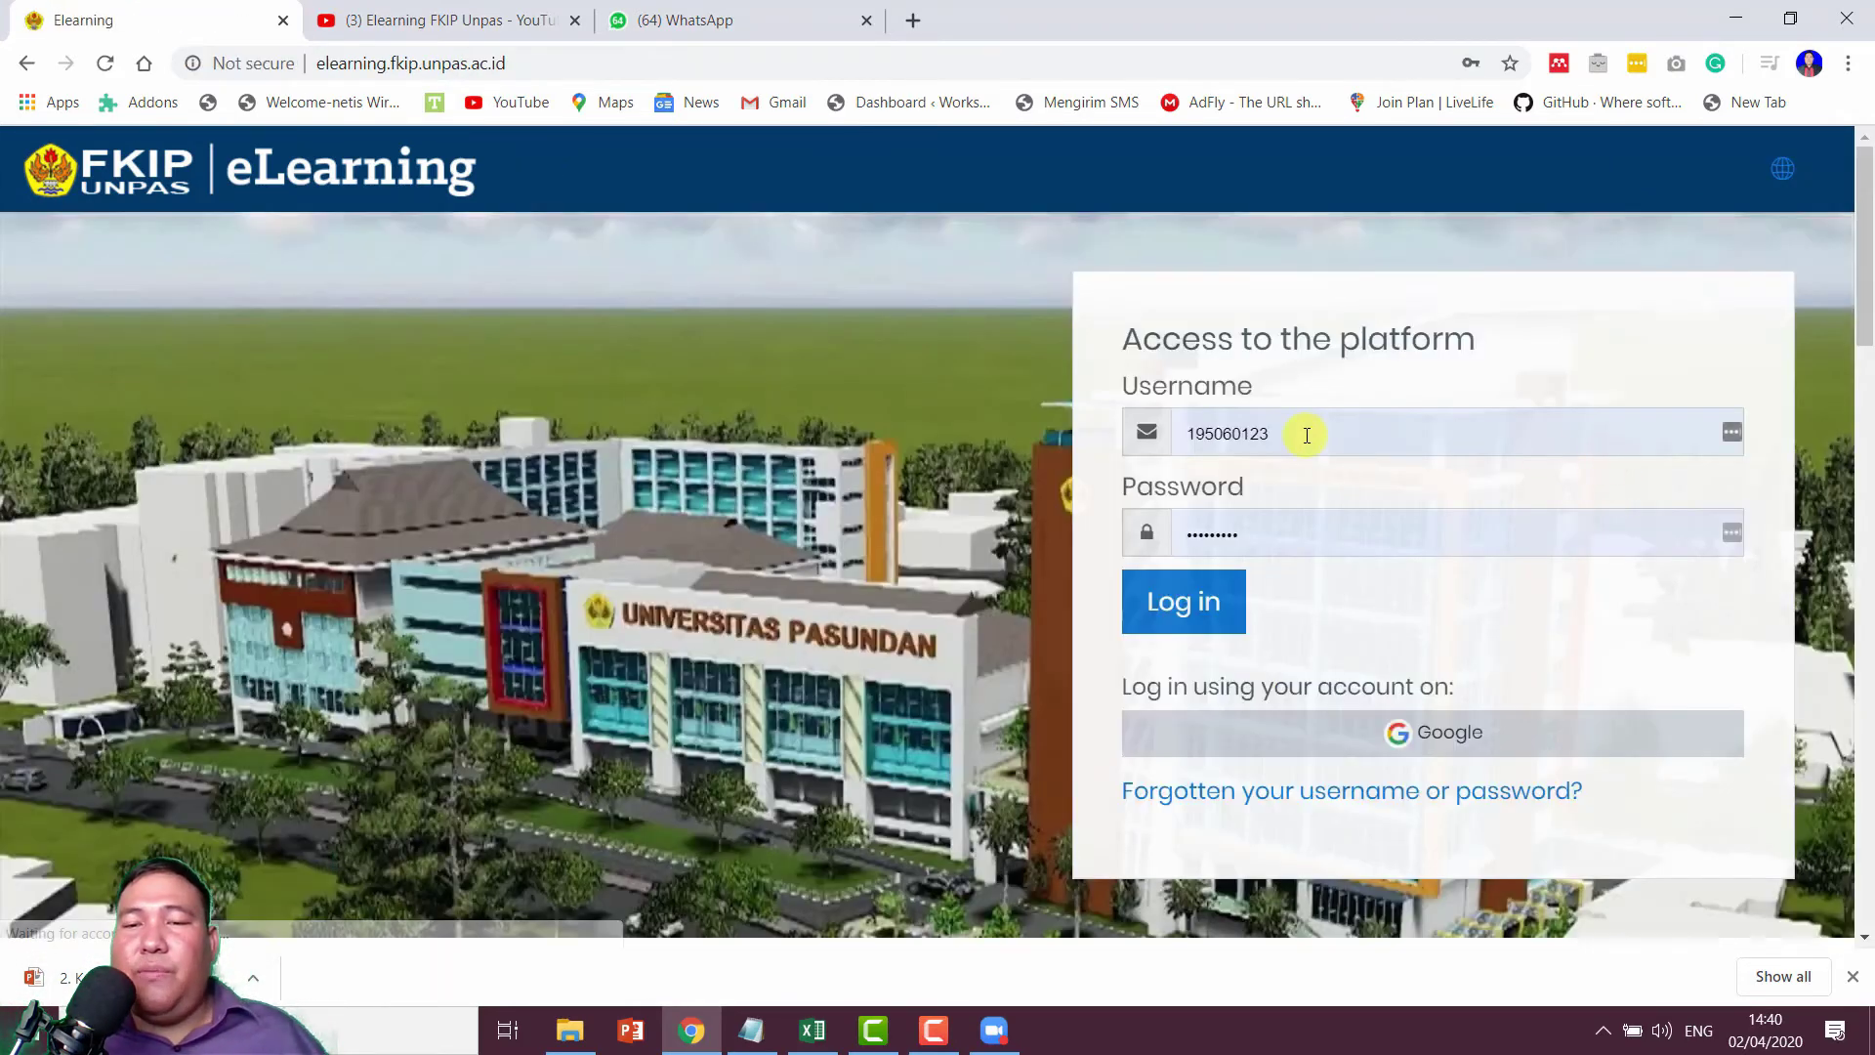
pyautogui.doubleClick(1299, 431)
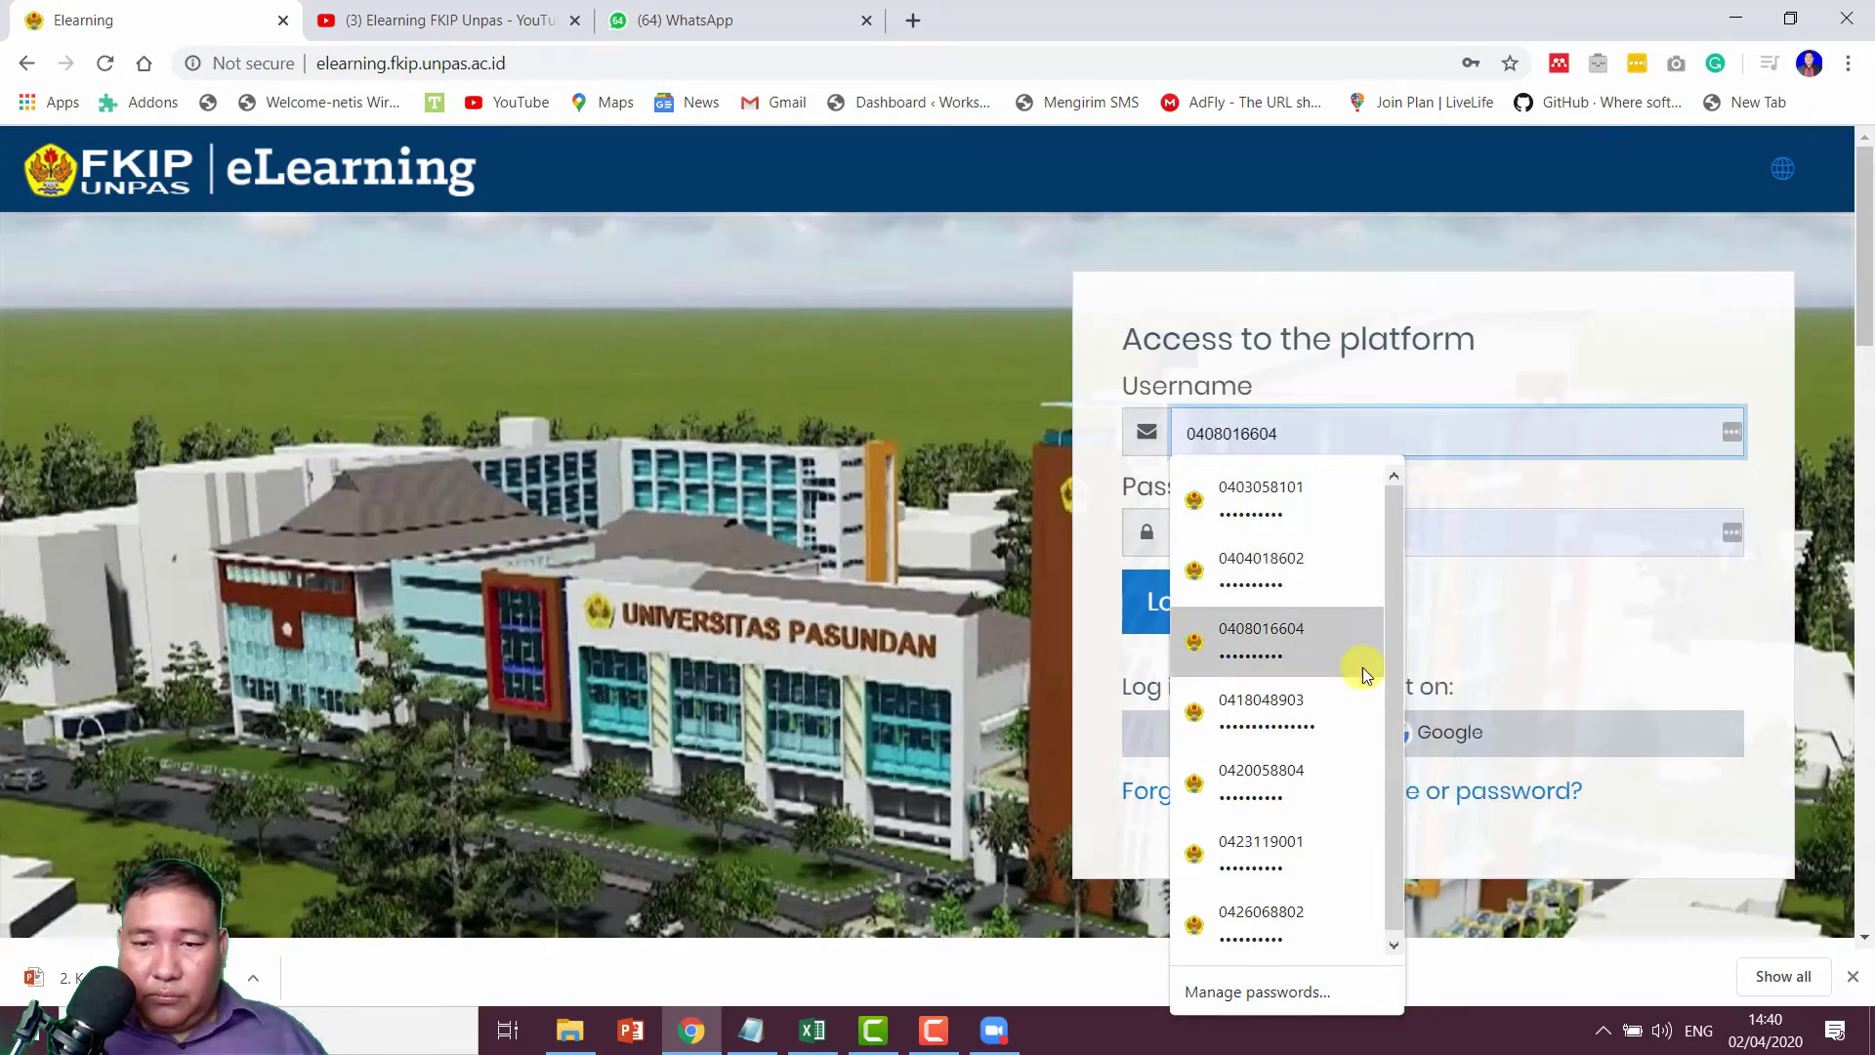
# Step: Sign in with the saved teacher login and open the PKN course's Daftar Hadir activity
pyautogui.click(1310, 691)
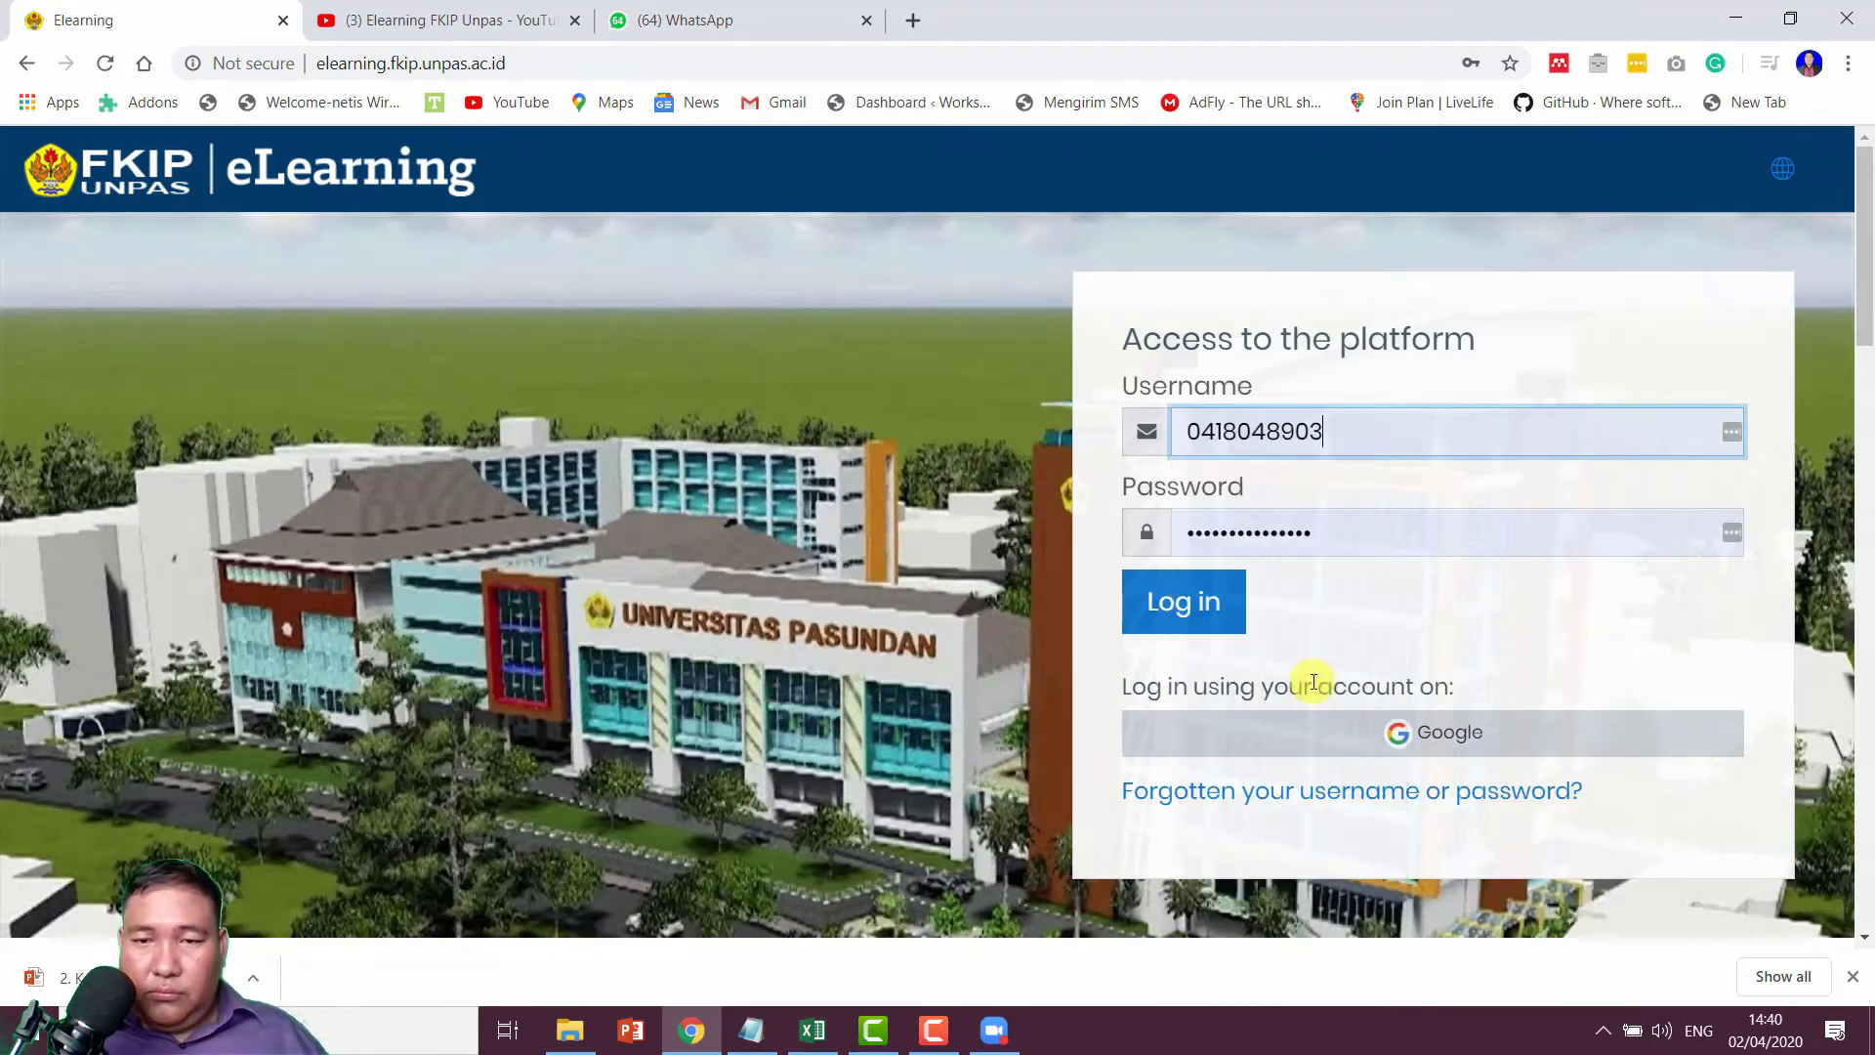
pyautogui.click(1209, 603)
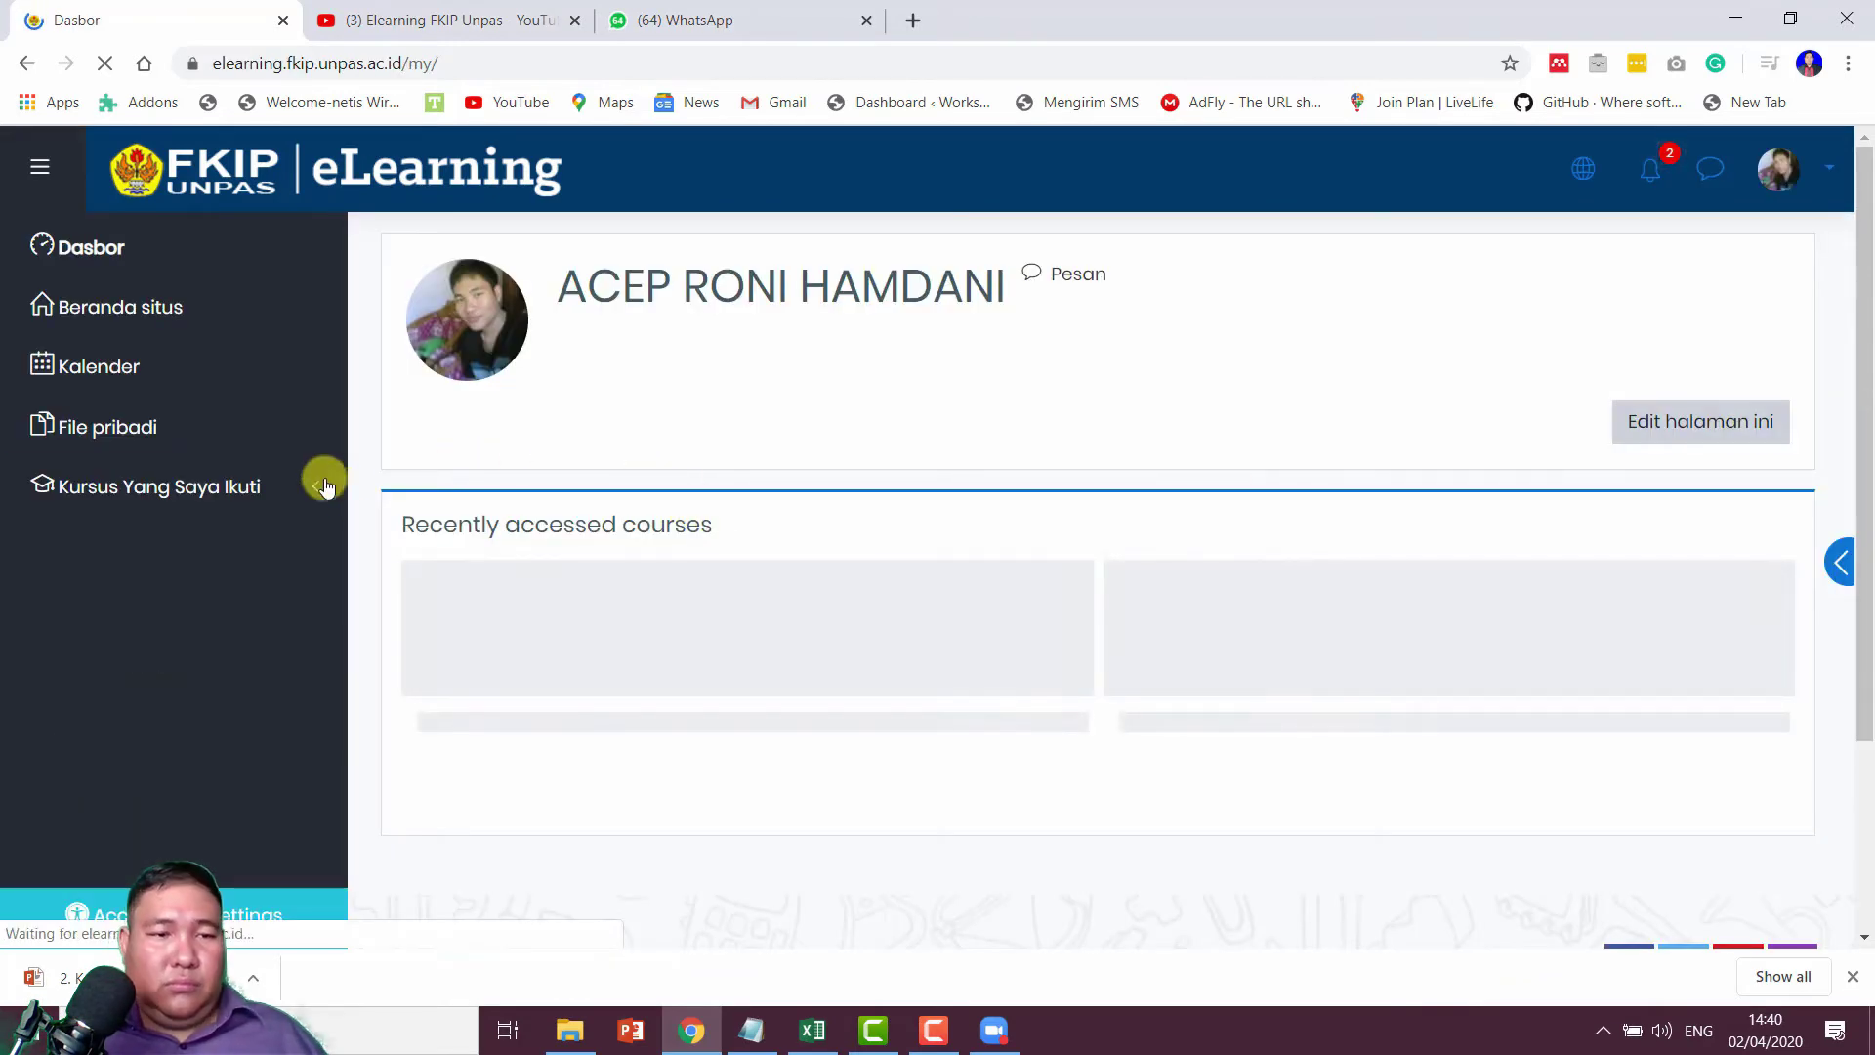
pyautogui.click(325, 486)
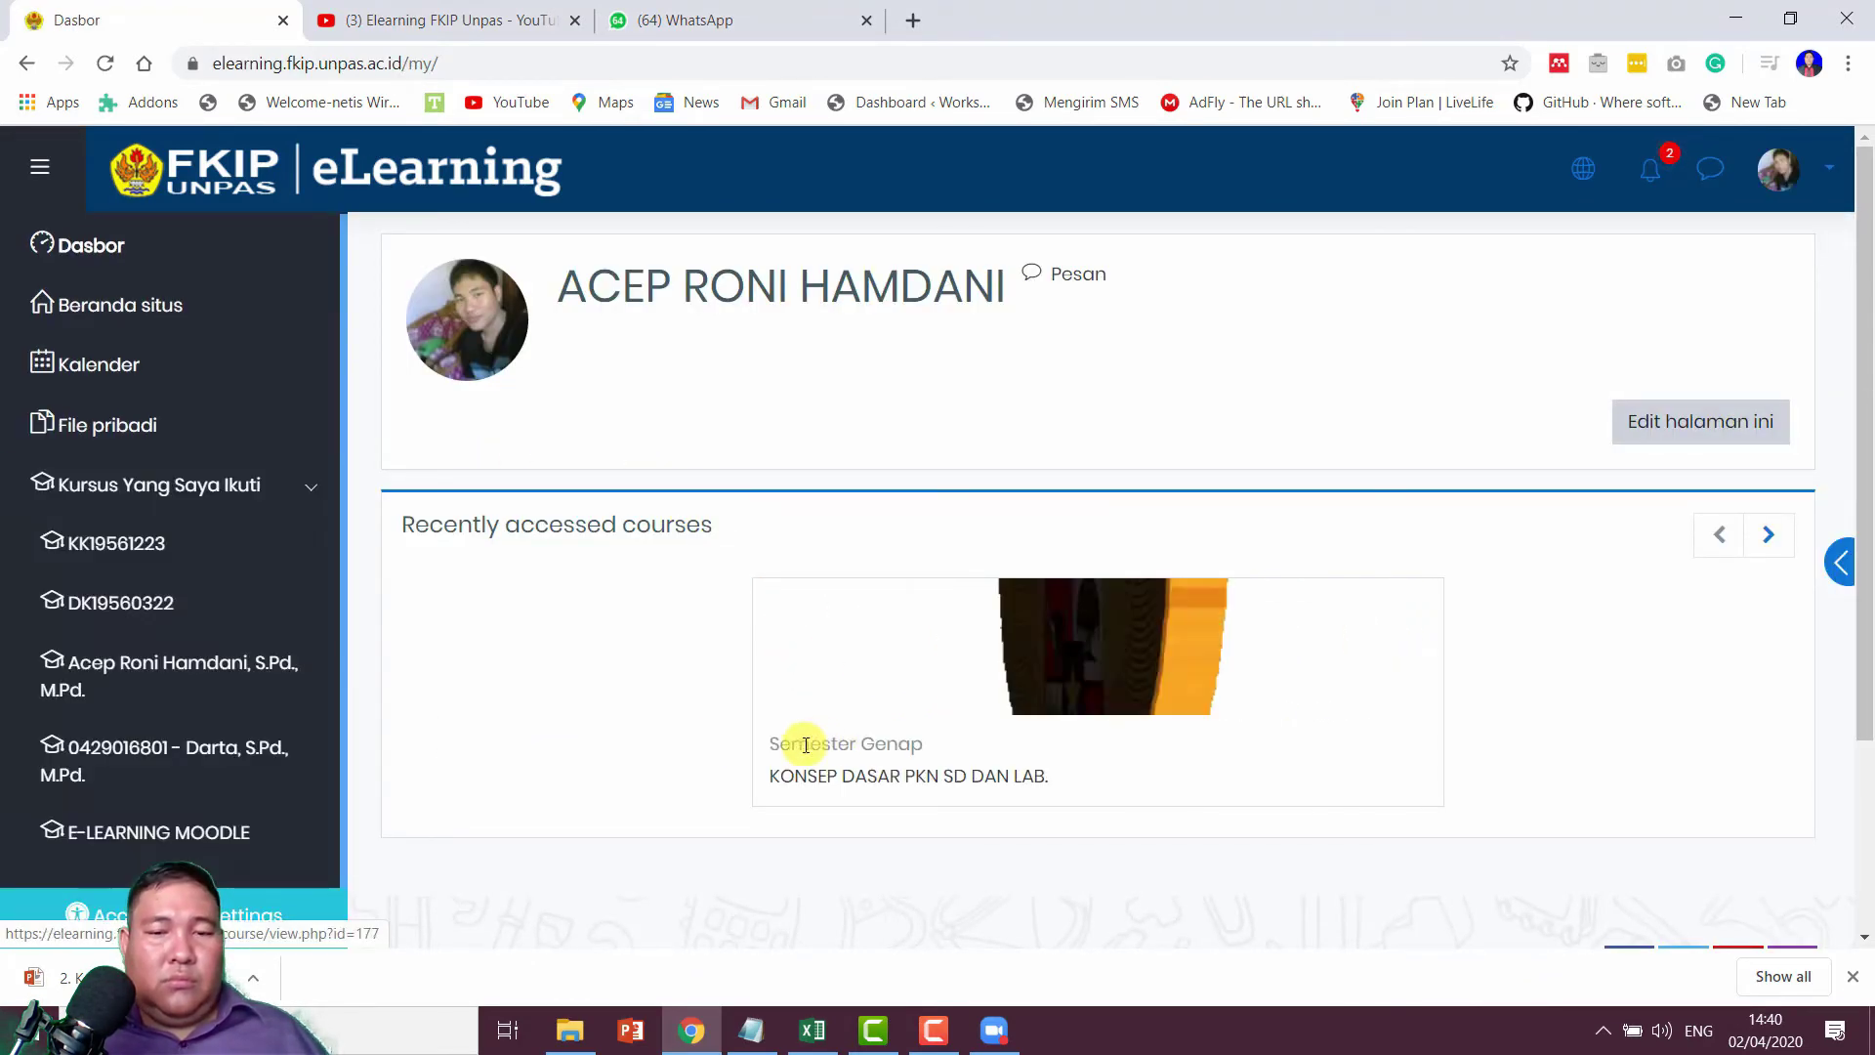
pyautogui.click(850, 777)
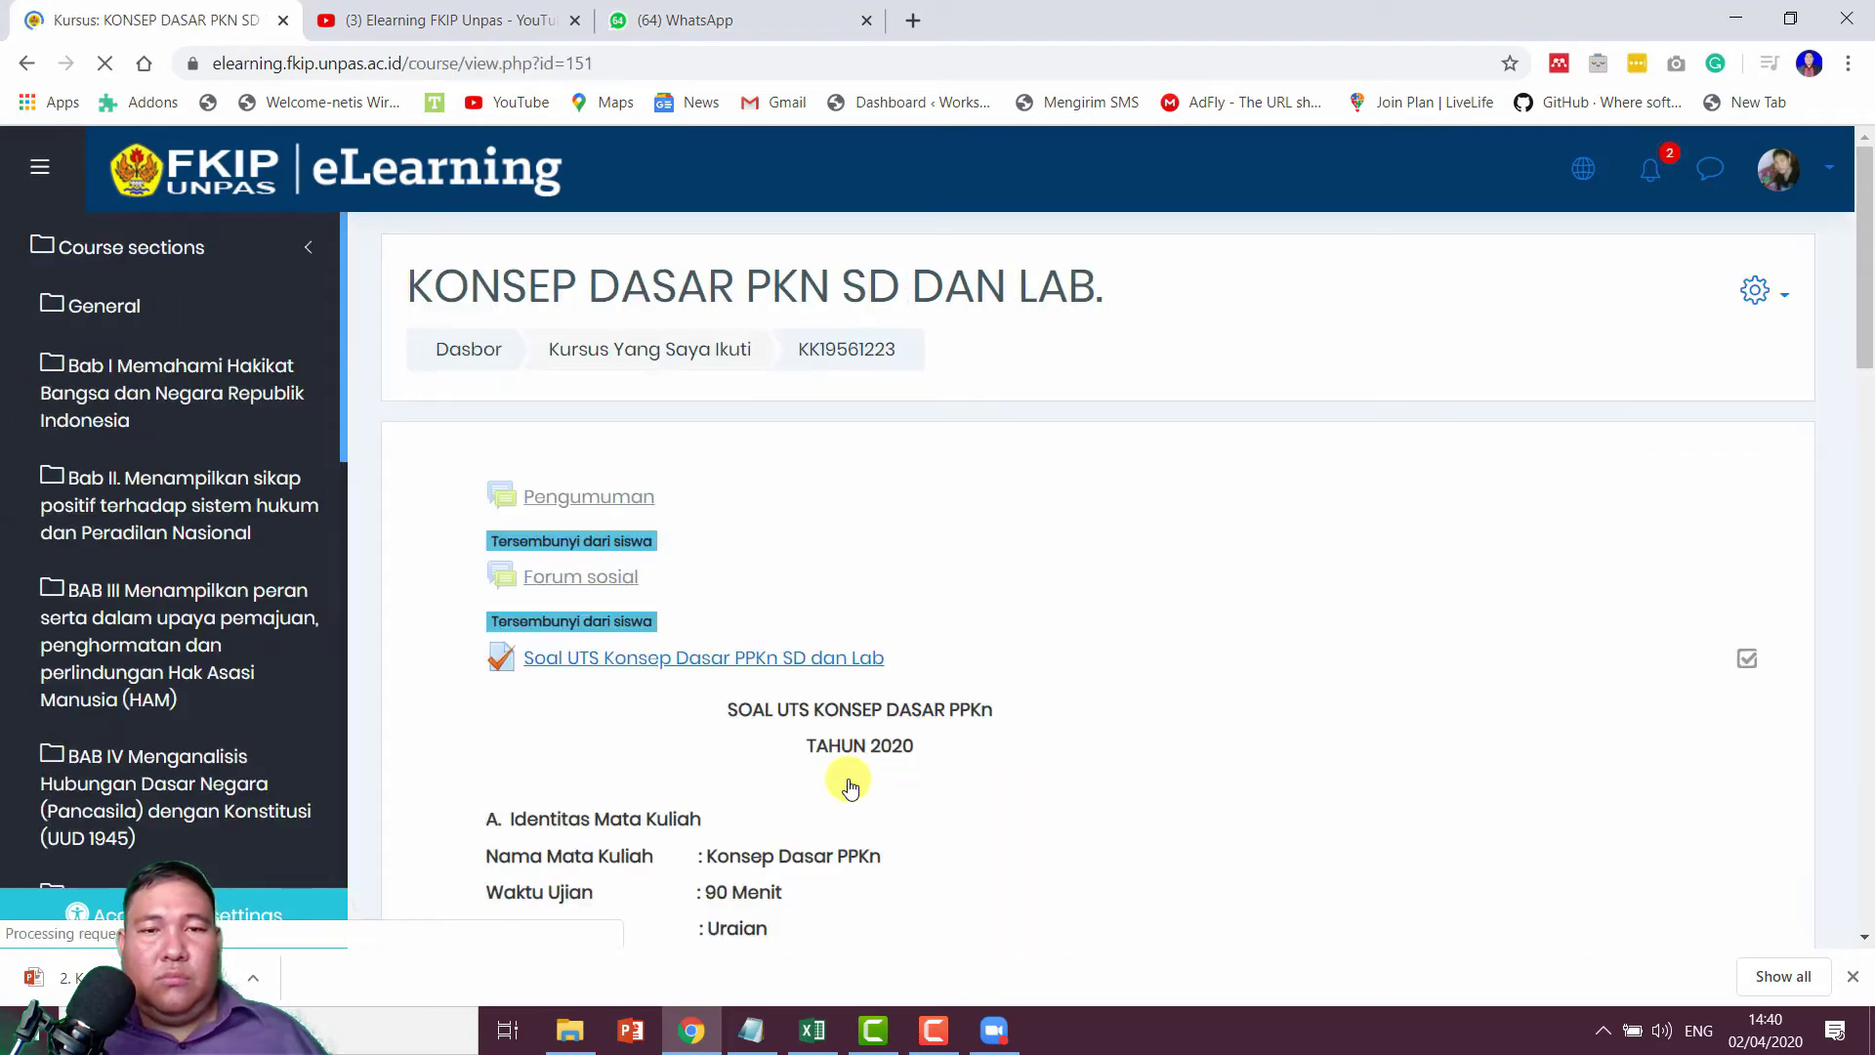
pyautogui.scroll(-9, 908, 648)
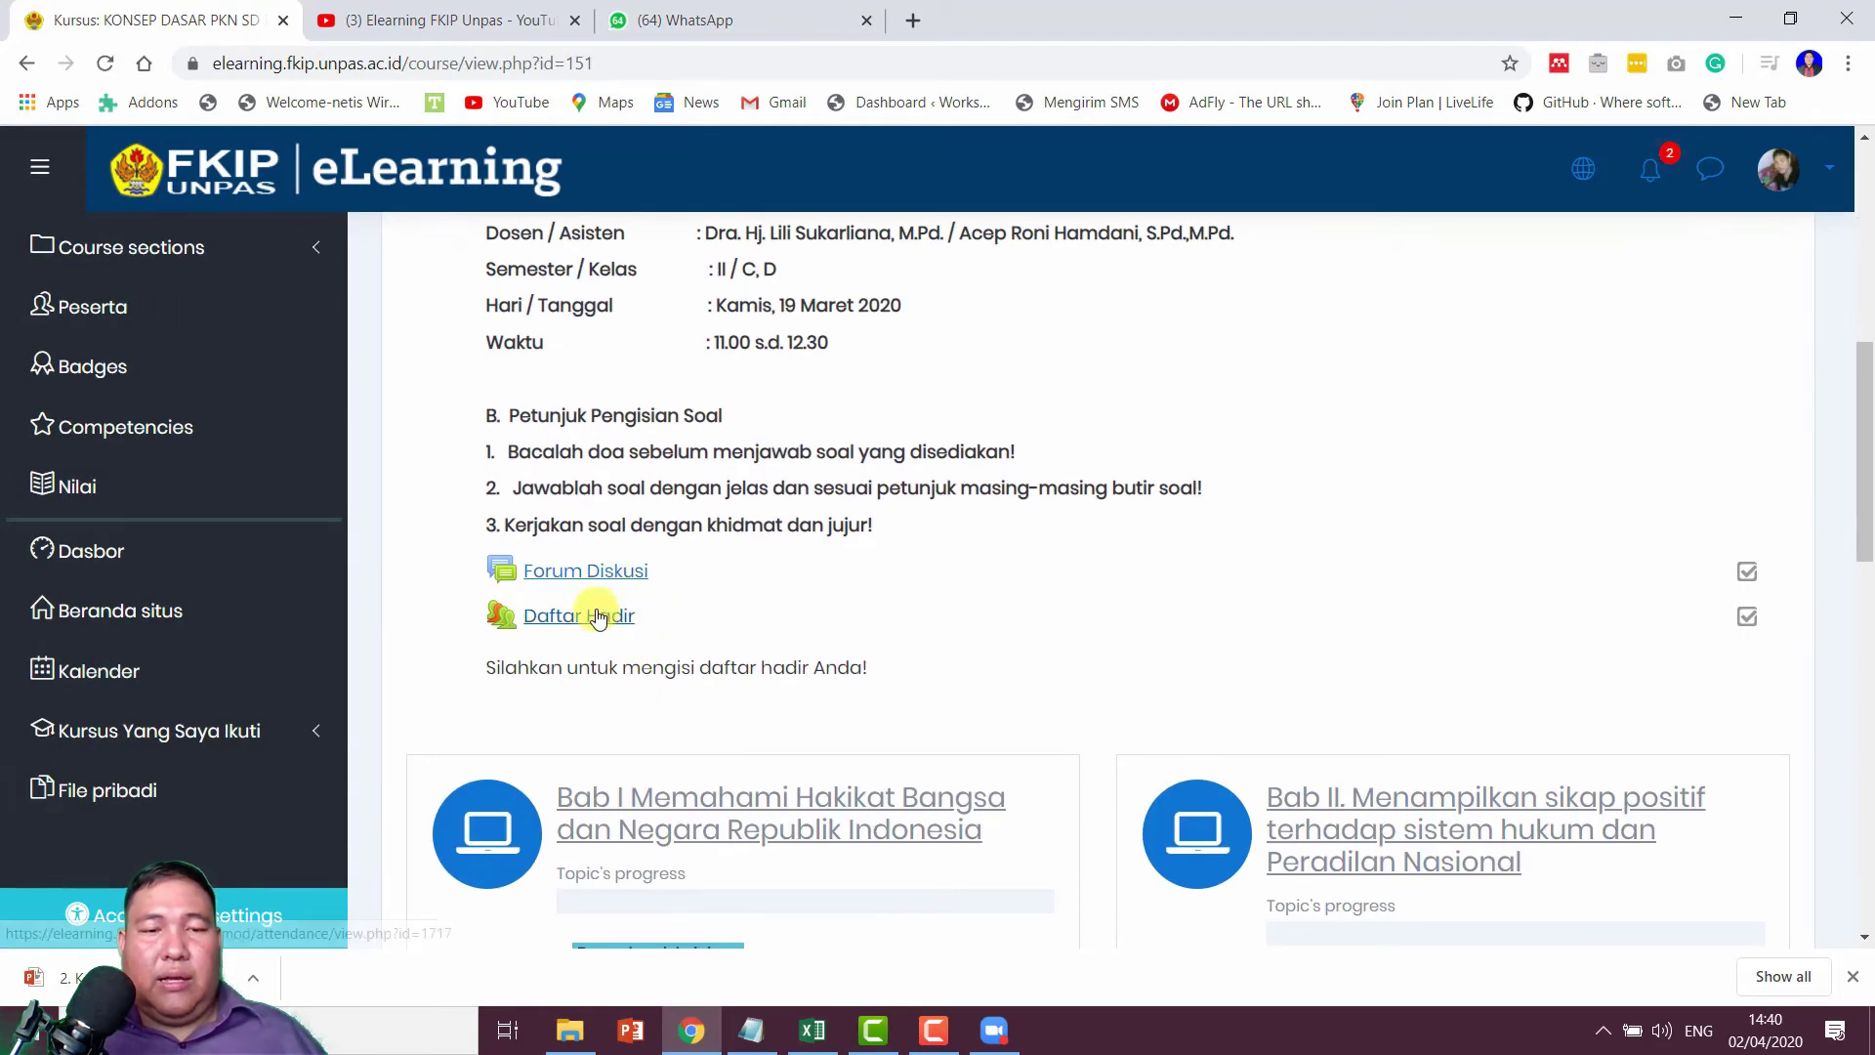
pyautogui.click(598, 619)
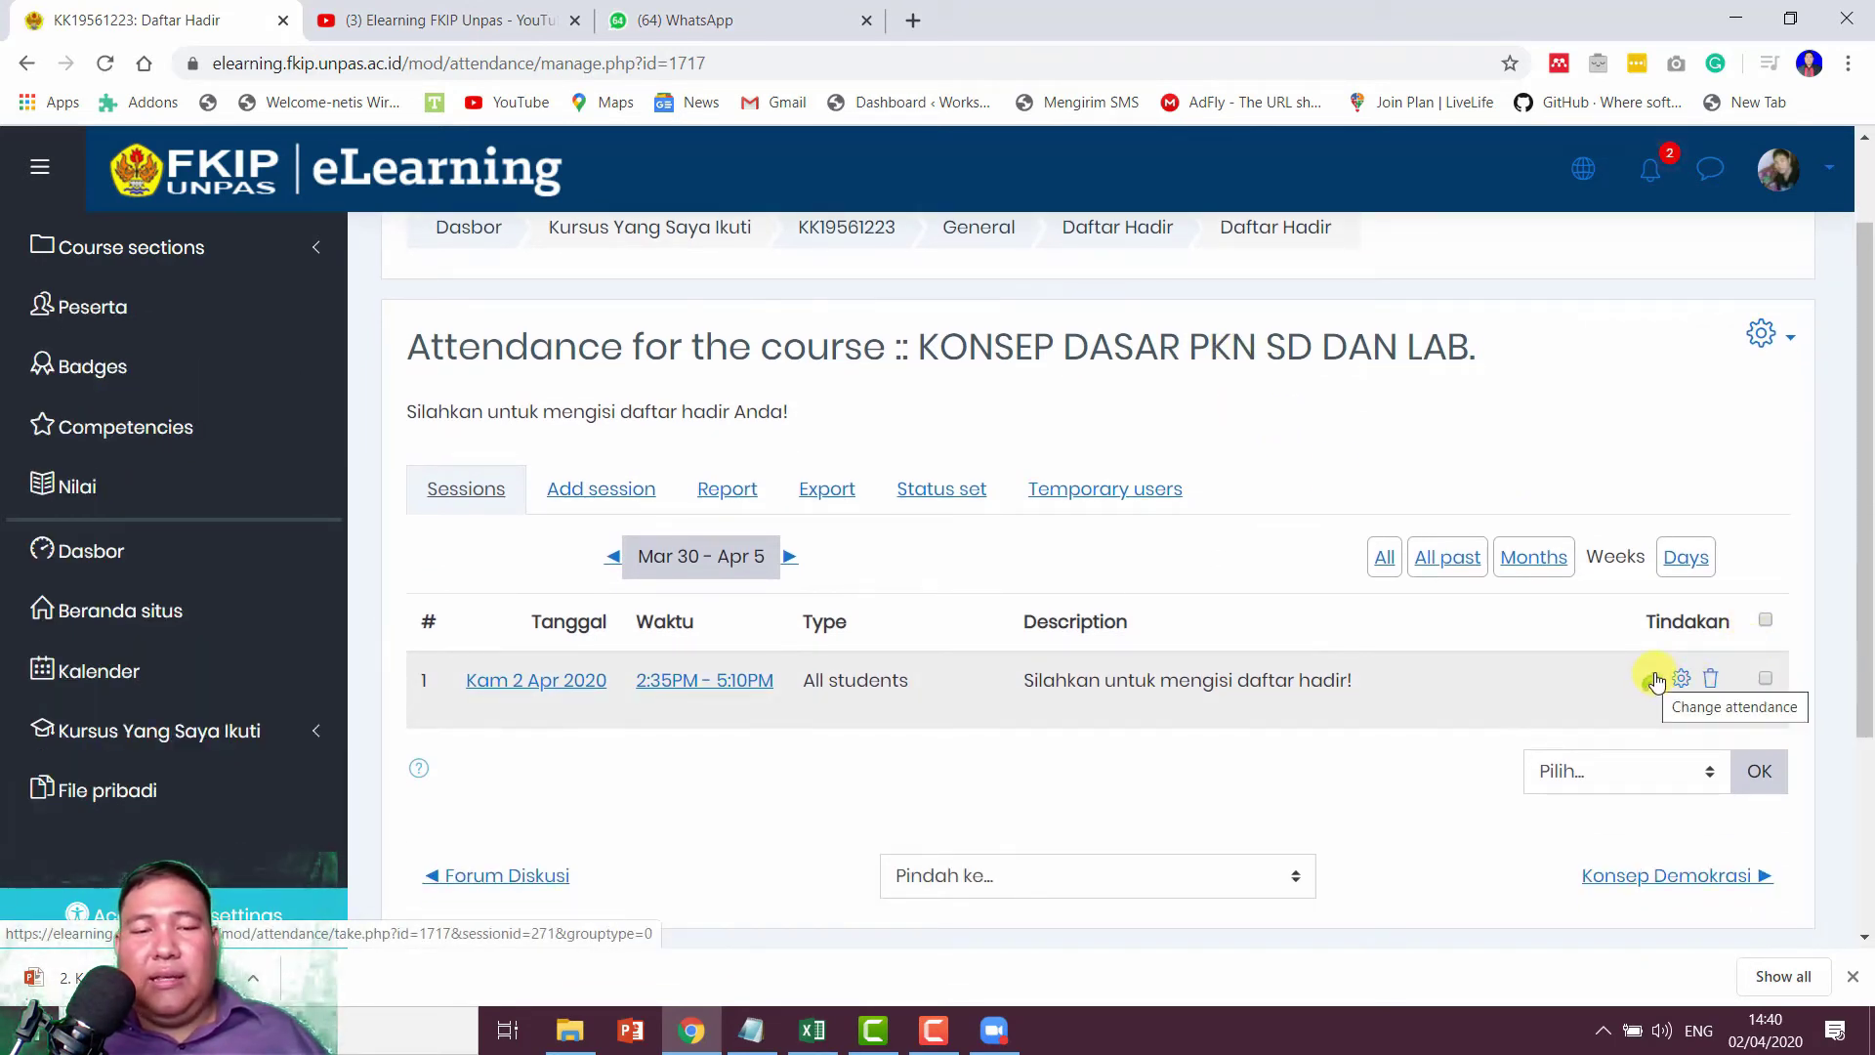
# Step: Open take-attendance for the 2 Apr 2020 session
pyautogui.click(1655, 681)
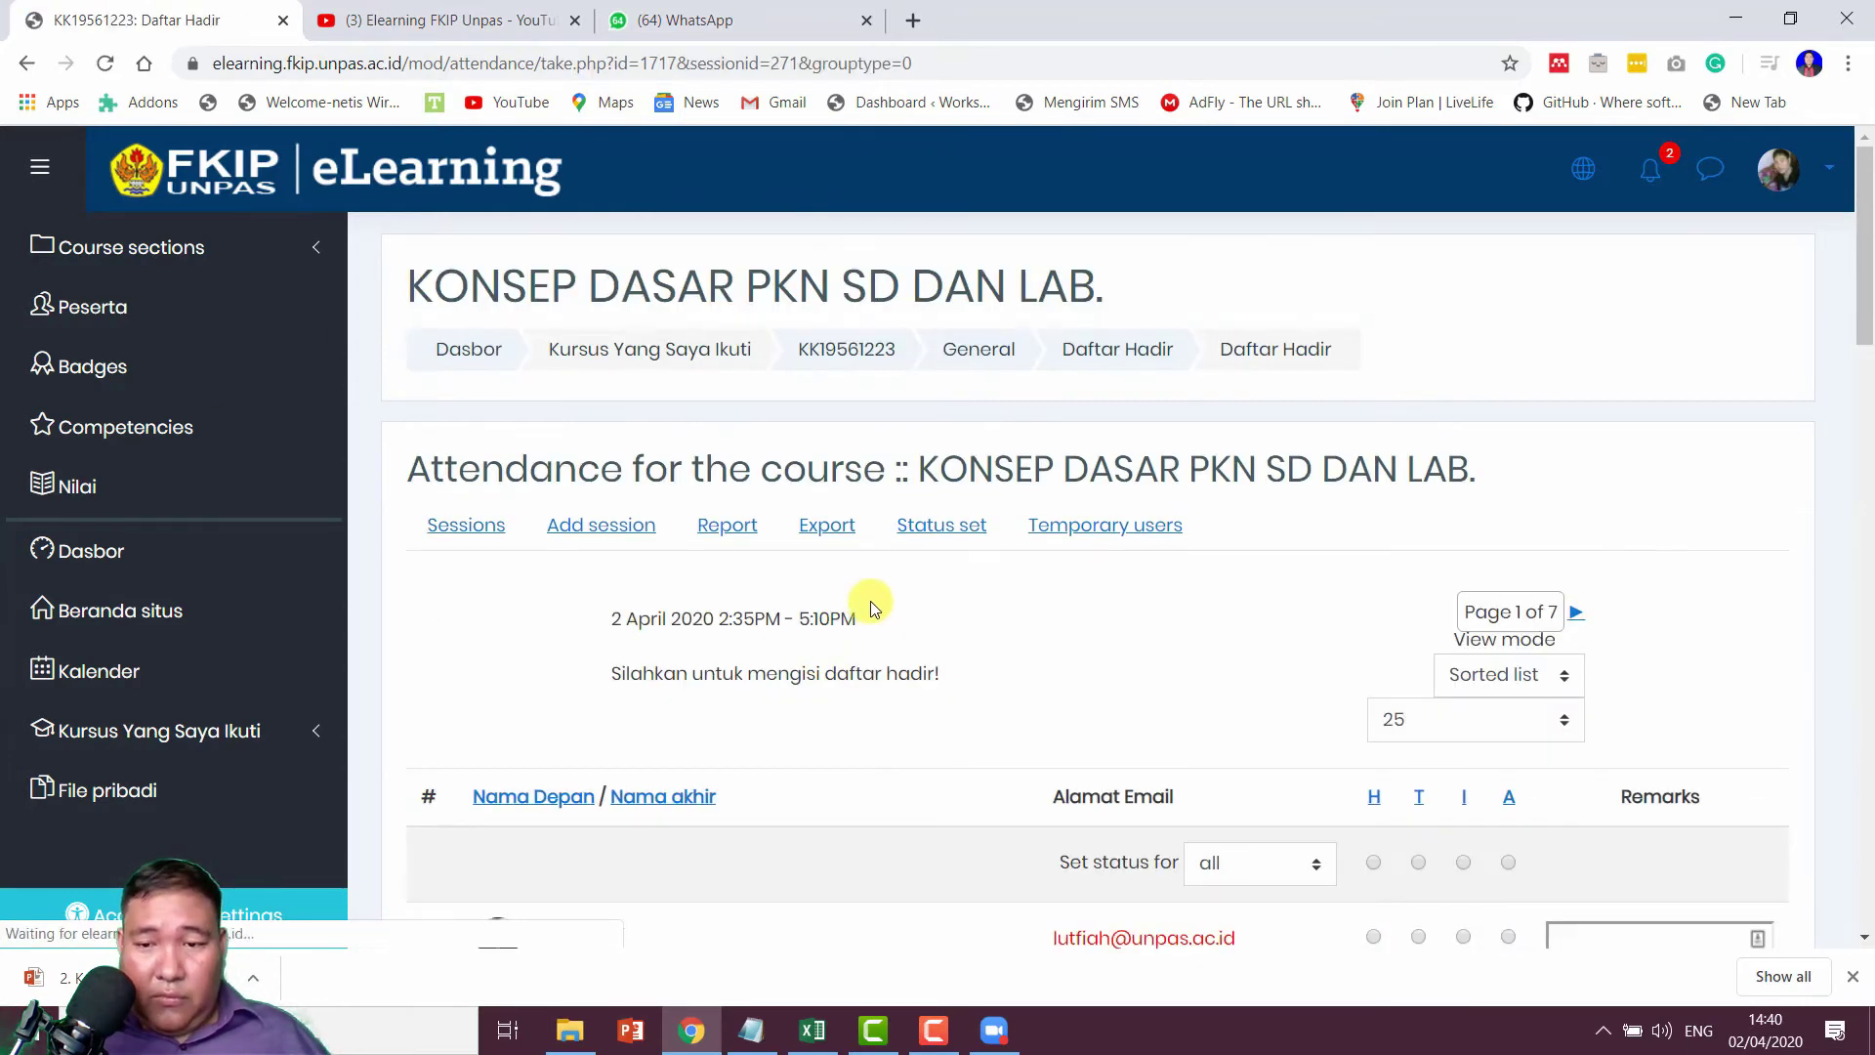
pyautogui.scroll(-15, 873, 596)
pyautogui.scroll(-8, 879, 596)
pyautogui.scroll(13, 879, 595)
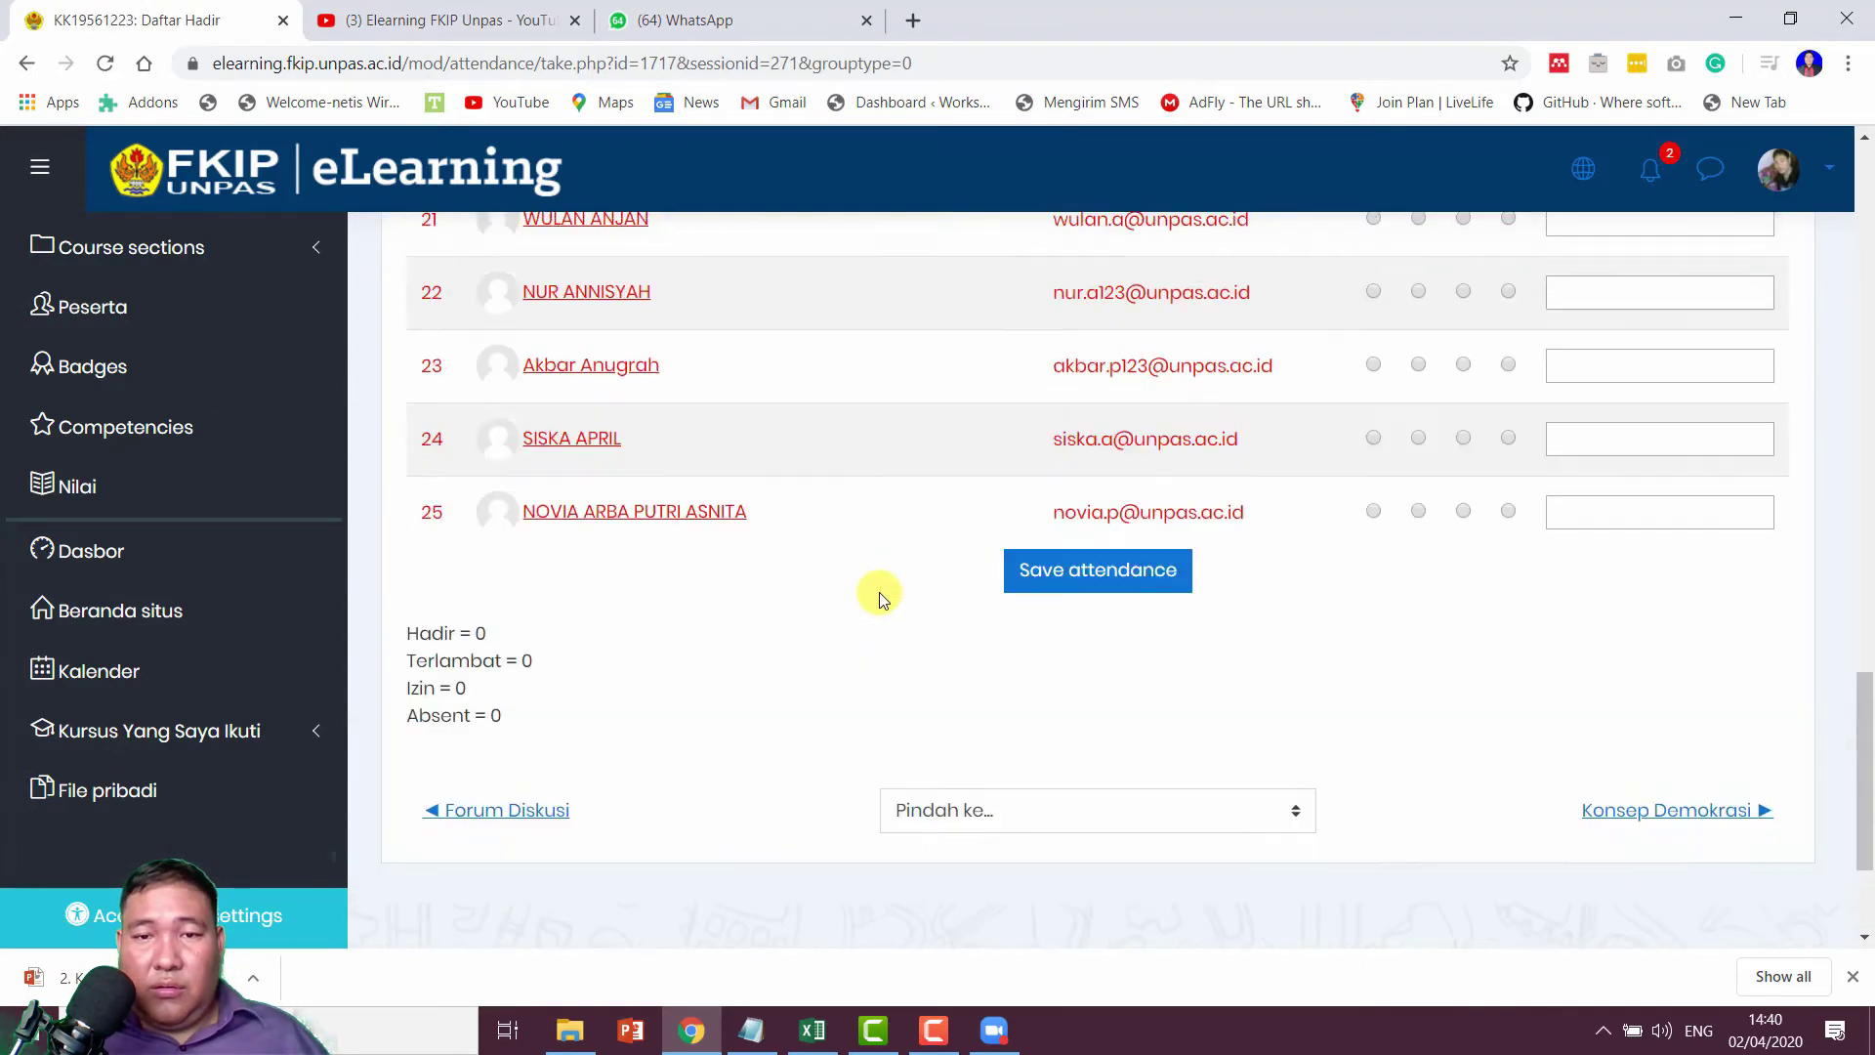
pyautogui.scroll(11, 879, 592)
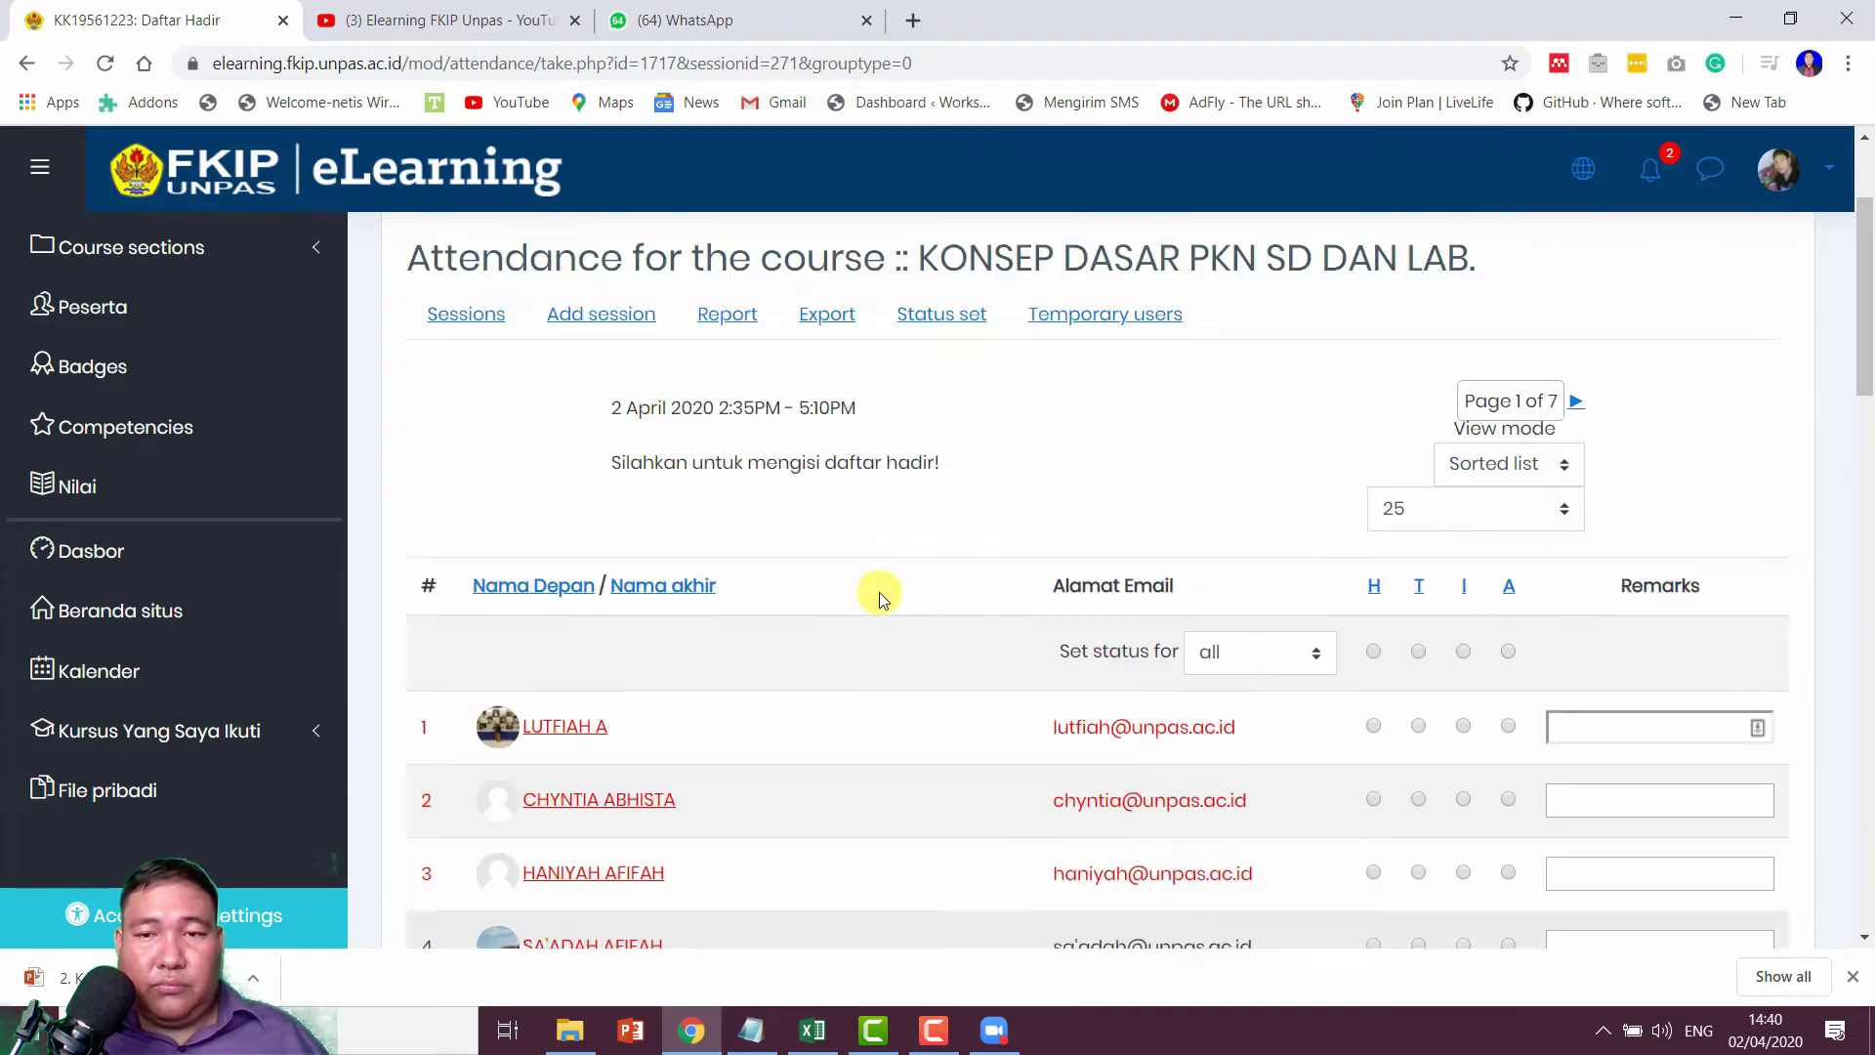
# Step: Set the student list to 'Do not use paging' and review all students on one page
pyautogui.click(1452, 720)
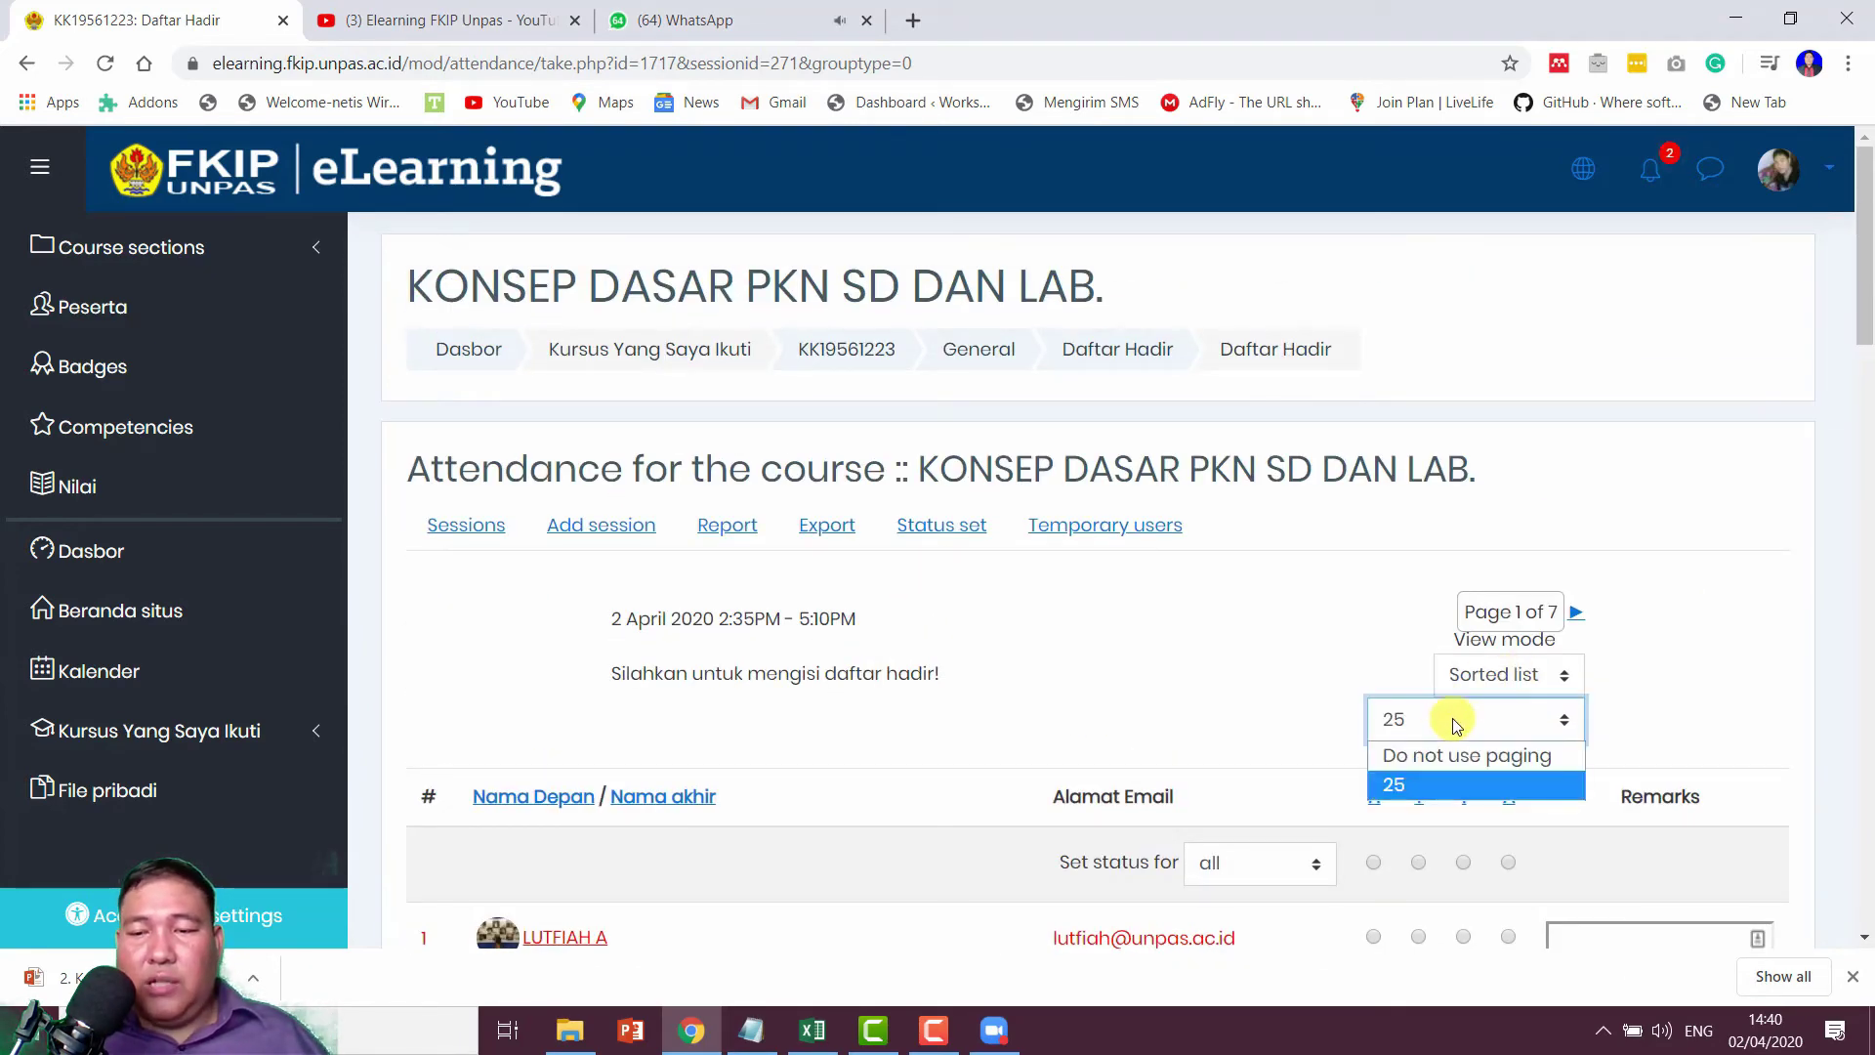
pyautogui.click(1452, 720)
pyautogui.click(1455, 723)
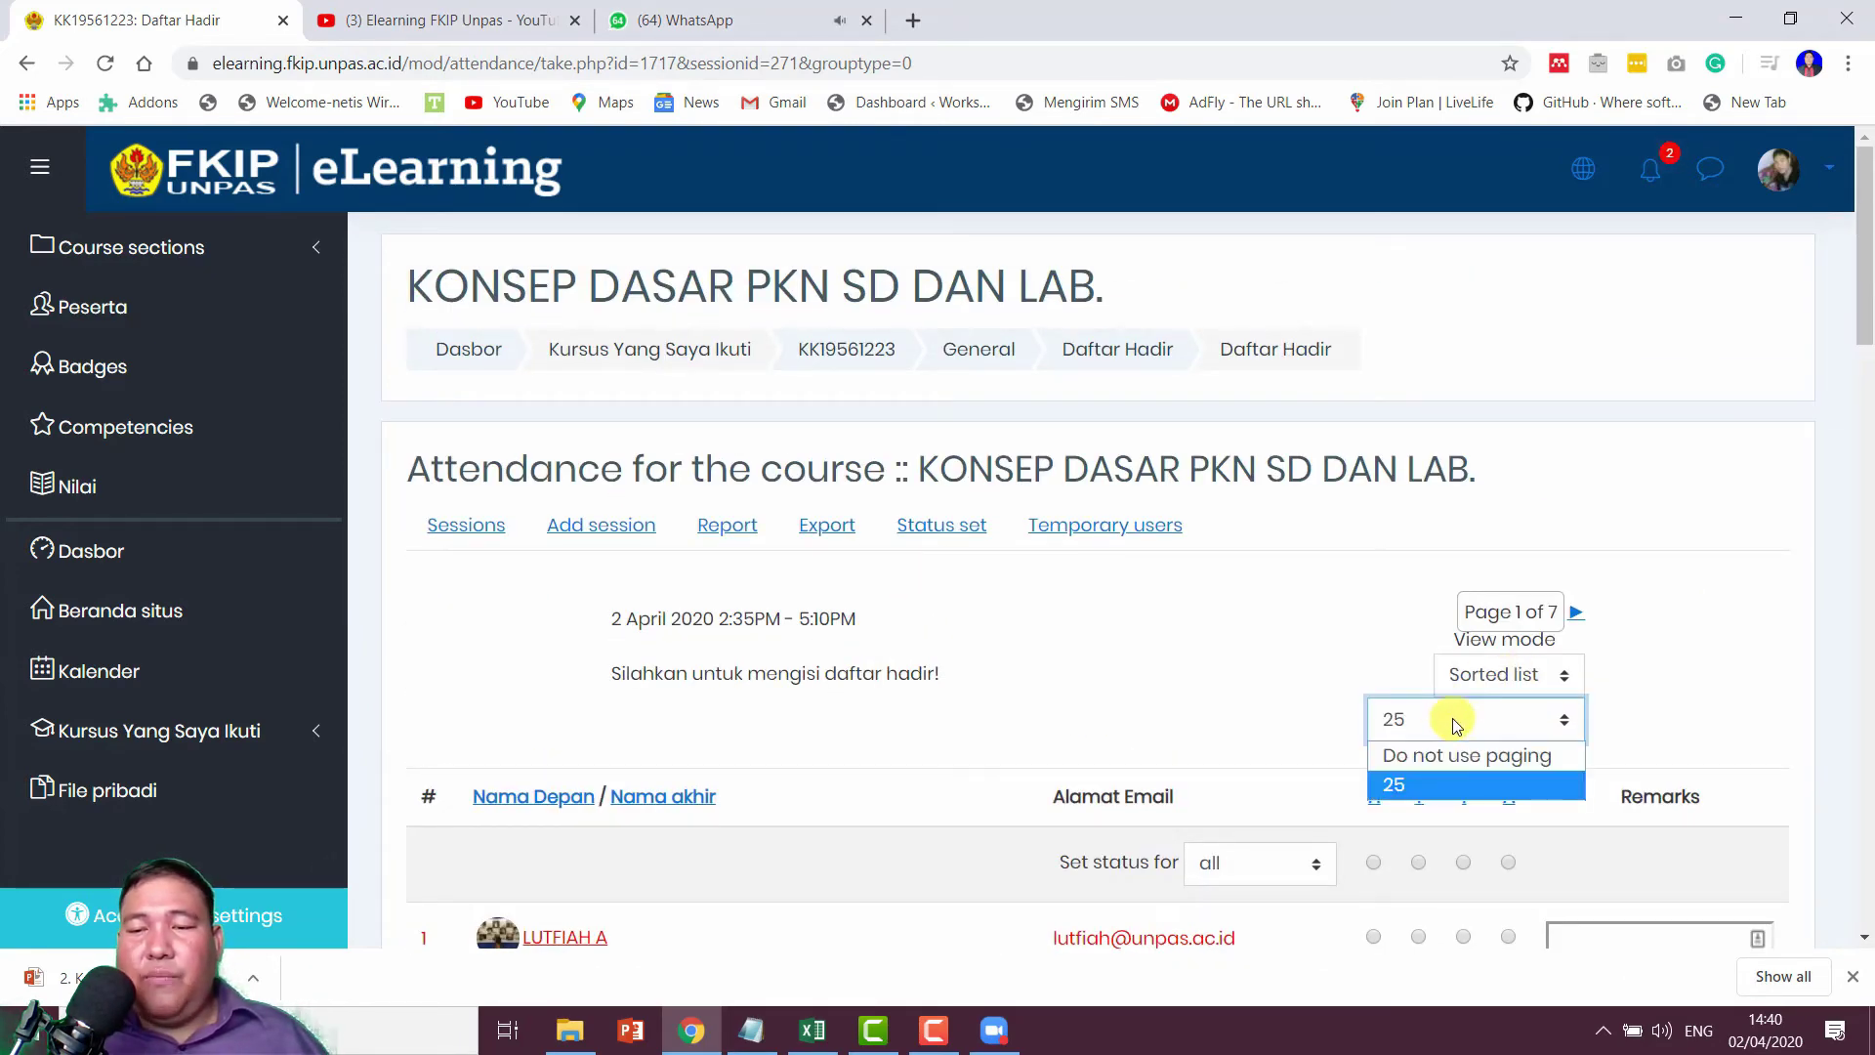
pyautogui.click(1469, 769)
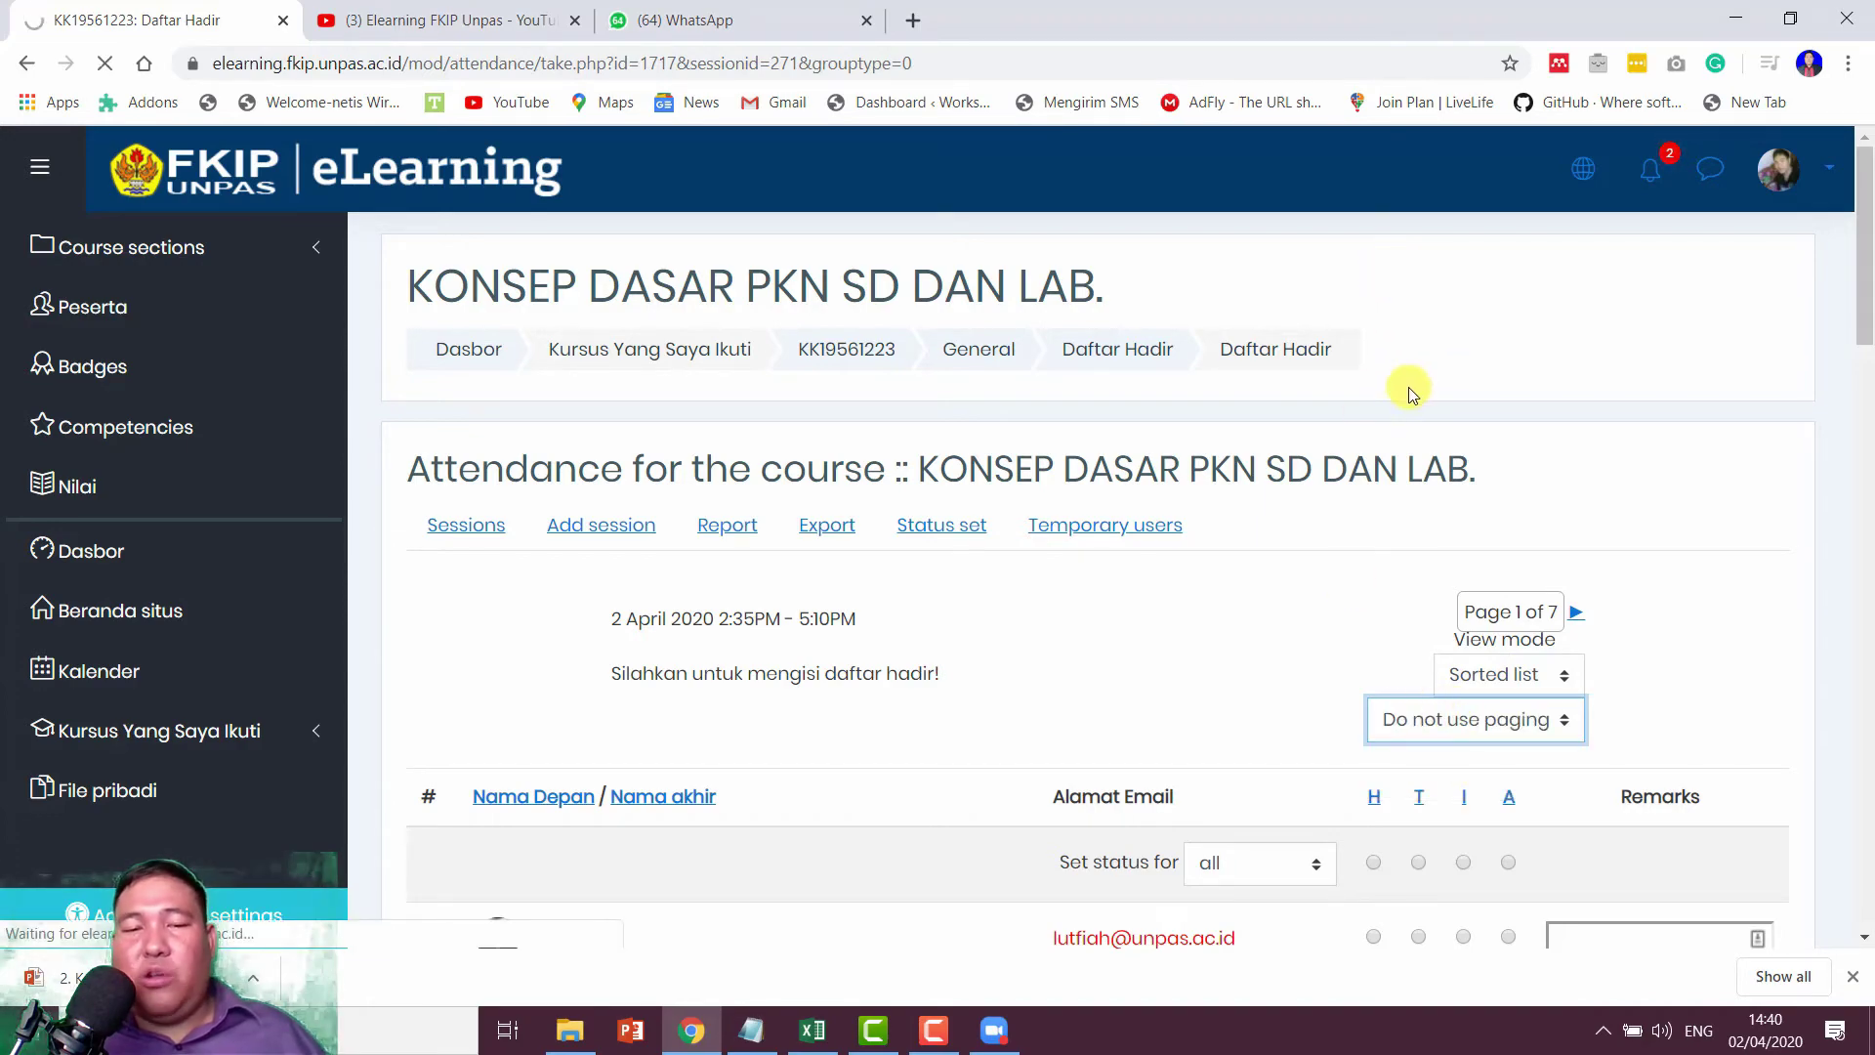
pyautogui.scroll(-5, 1411, 391)
pyautogui.scroll(-20, 1439, 348)
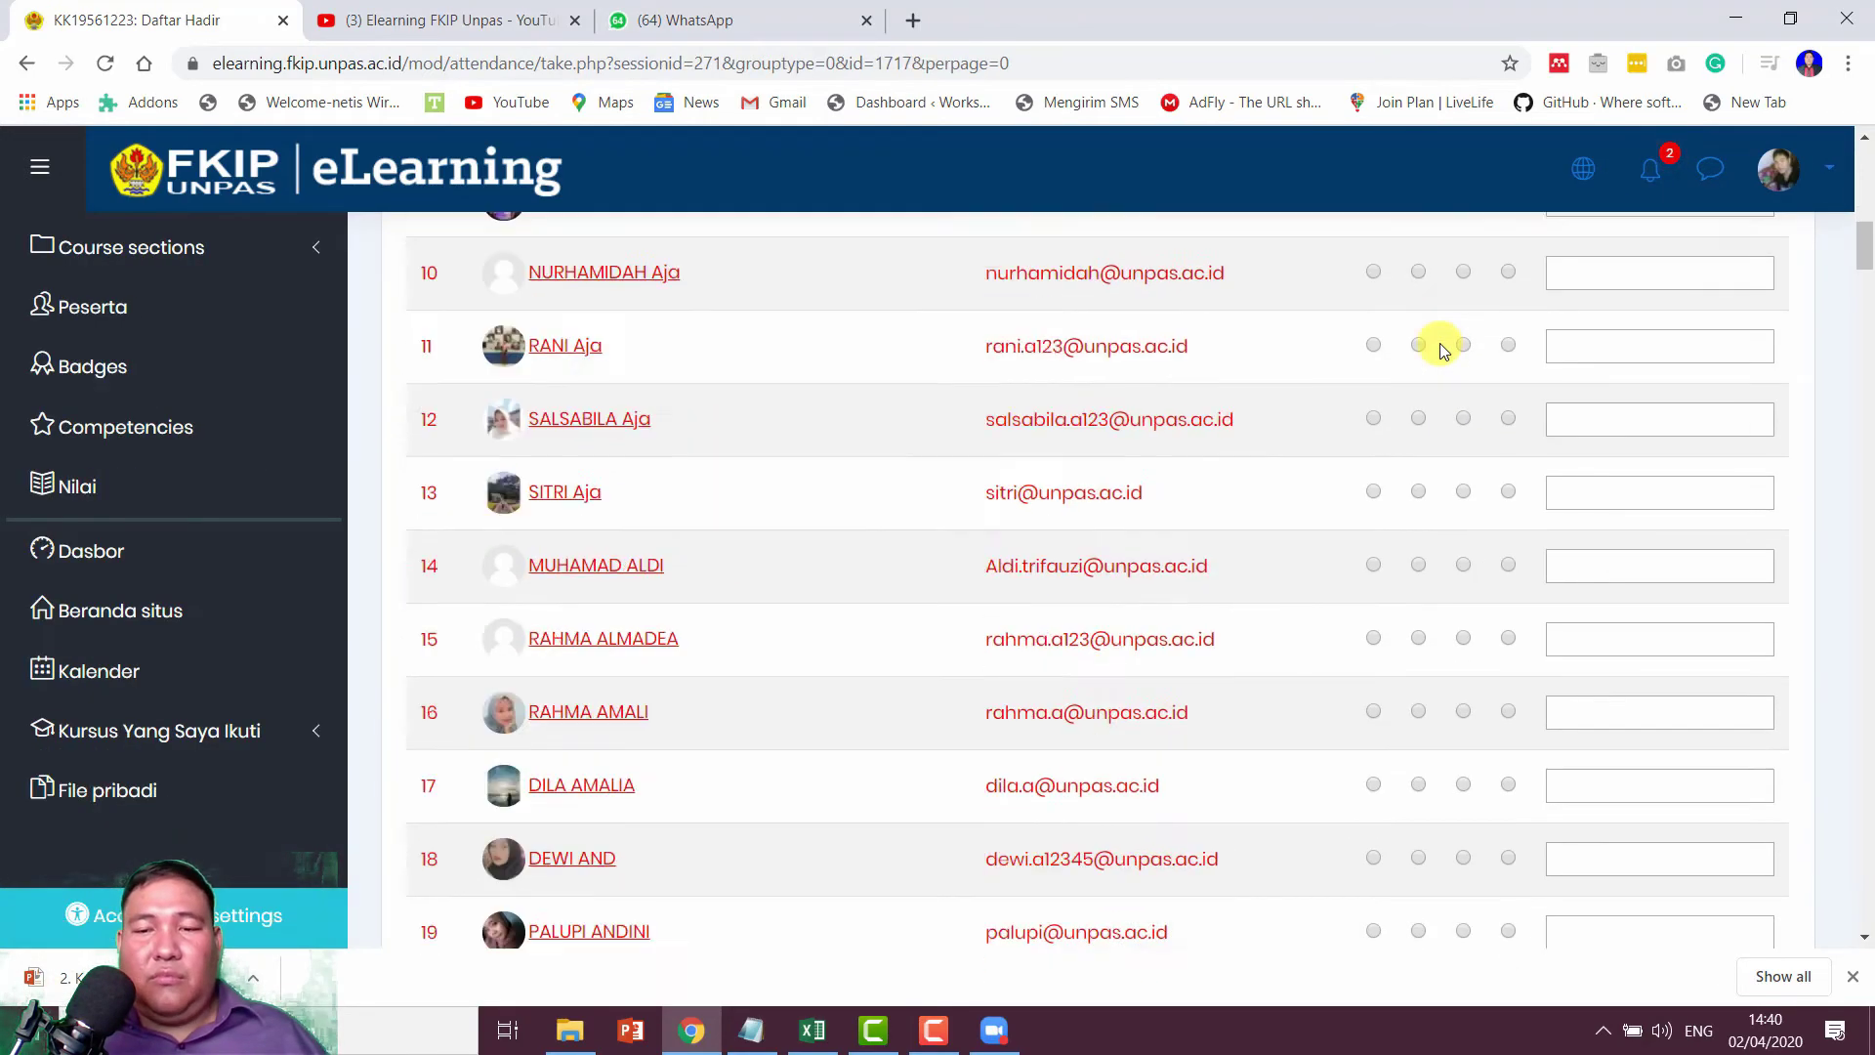
pyautogui.scroll(-20, 1439, 343)
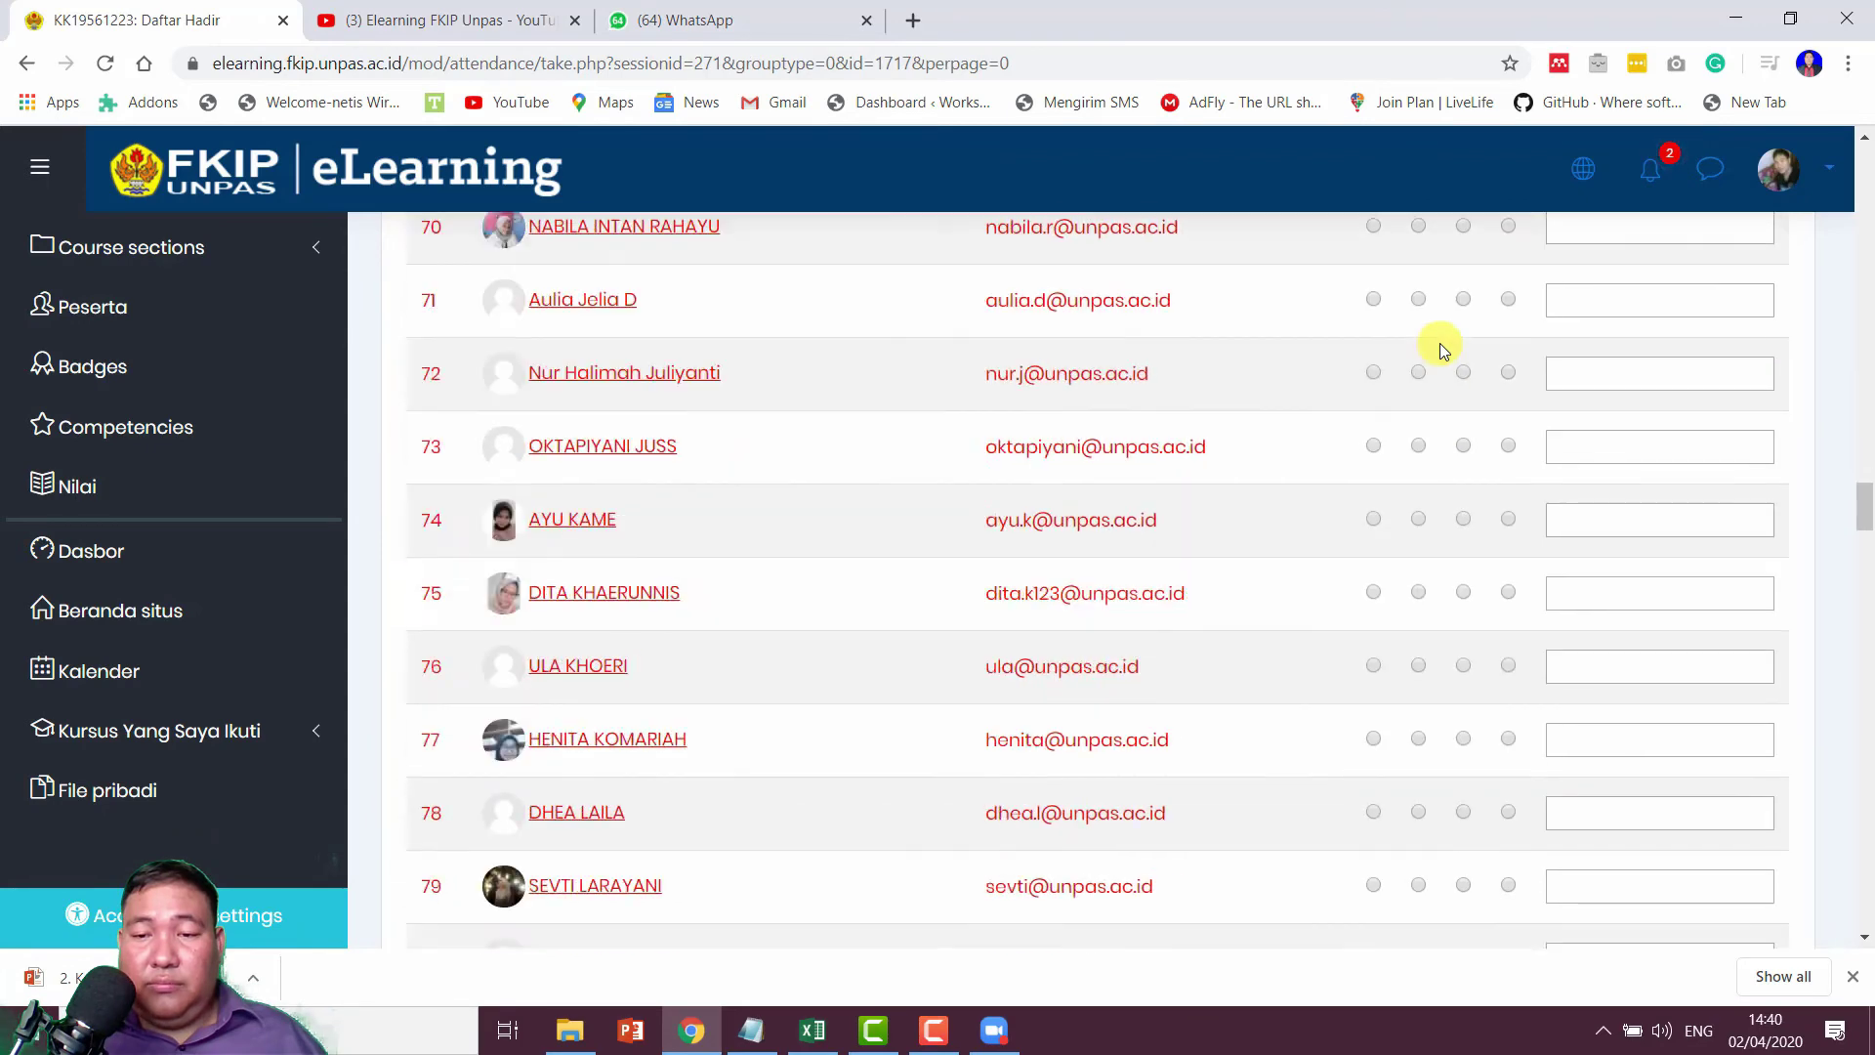
pyautogui.scroll(-20, 1439, 343)
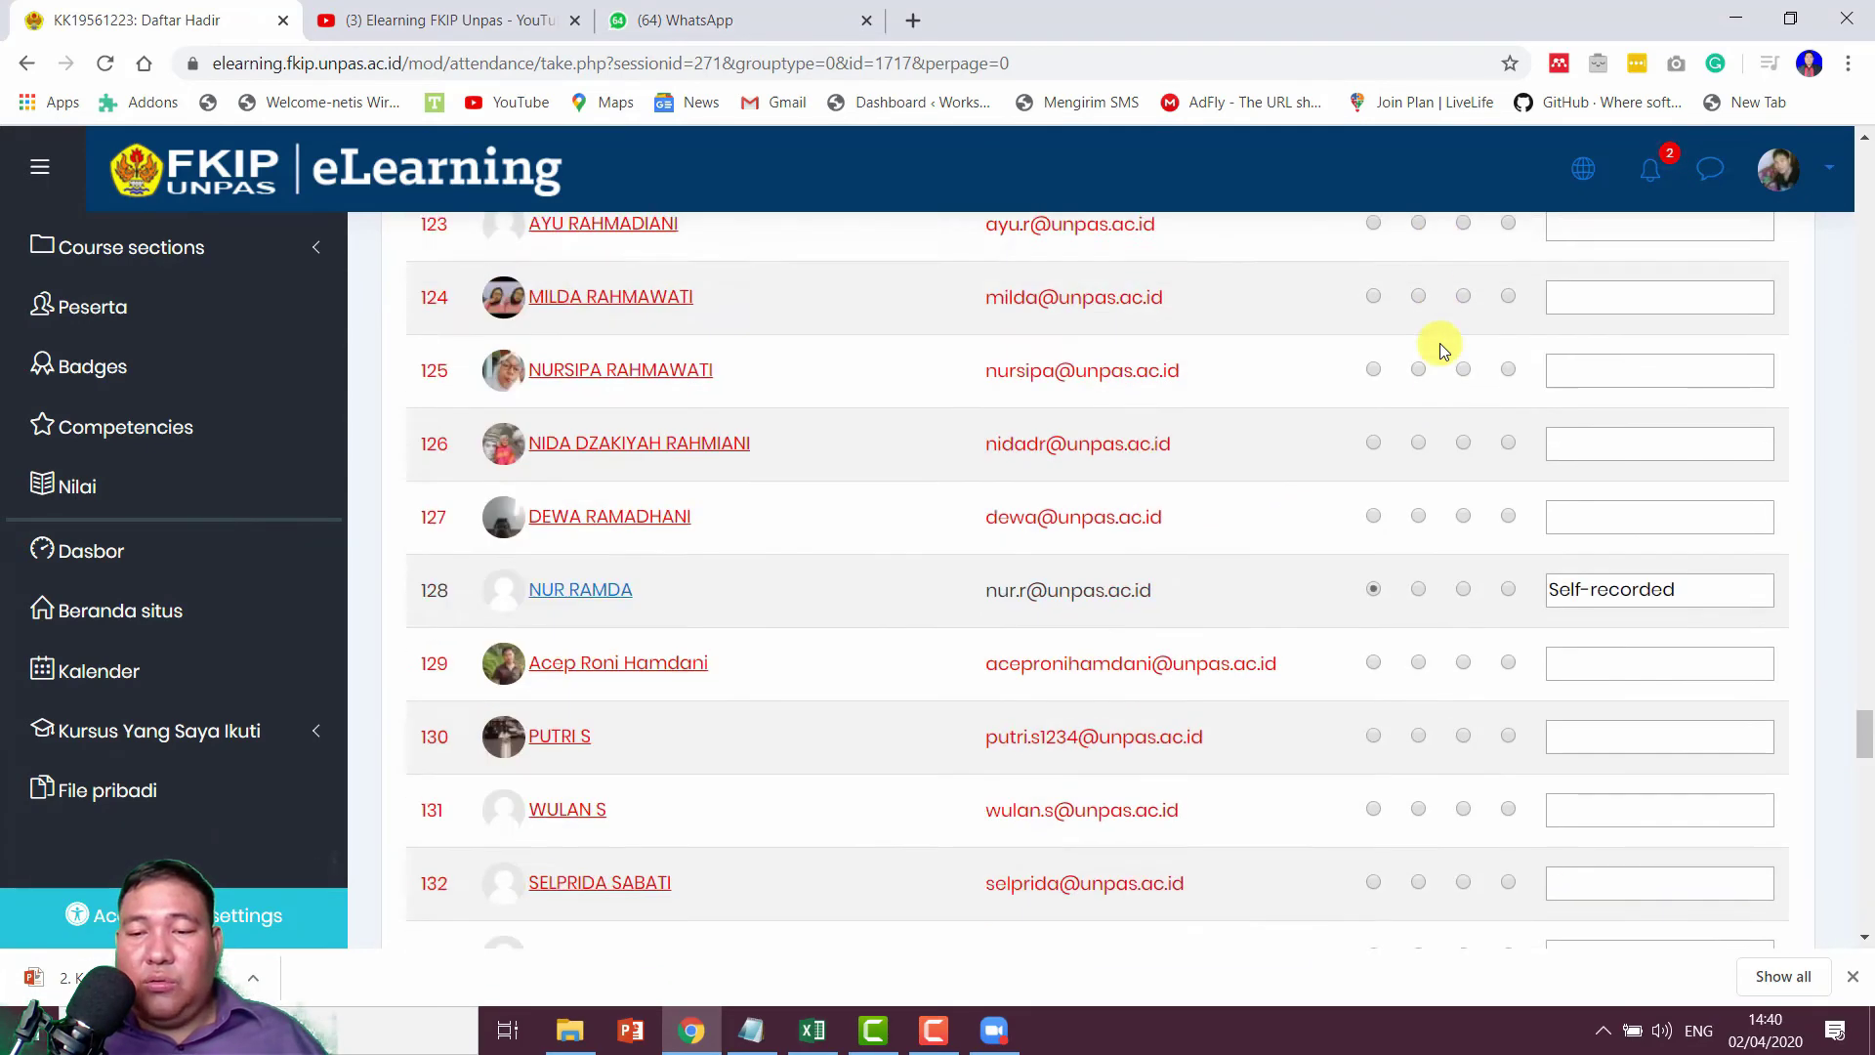
pyautogui.scroll(4, 1439, 343)
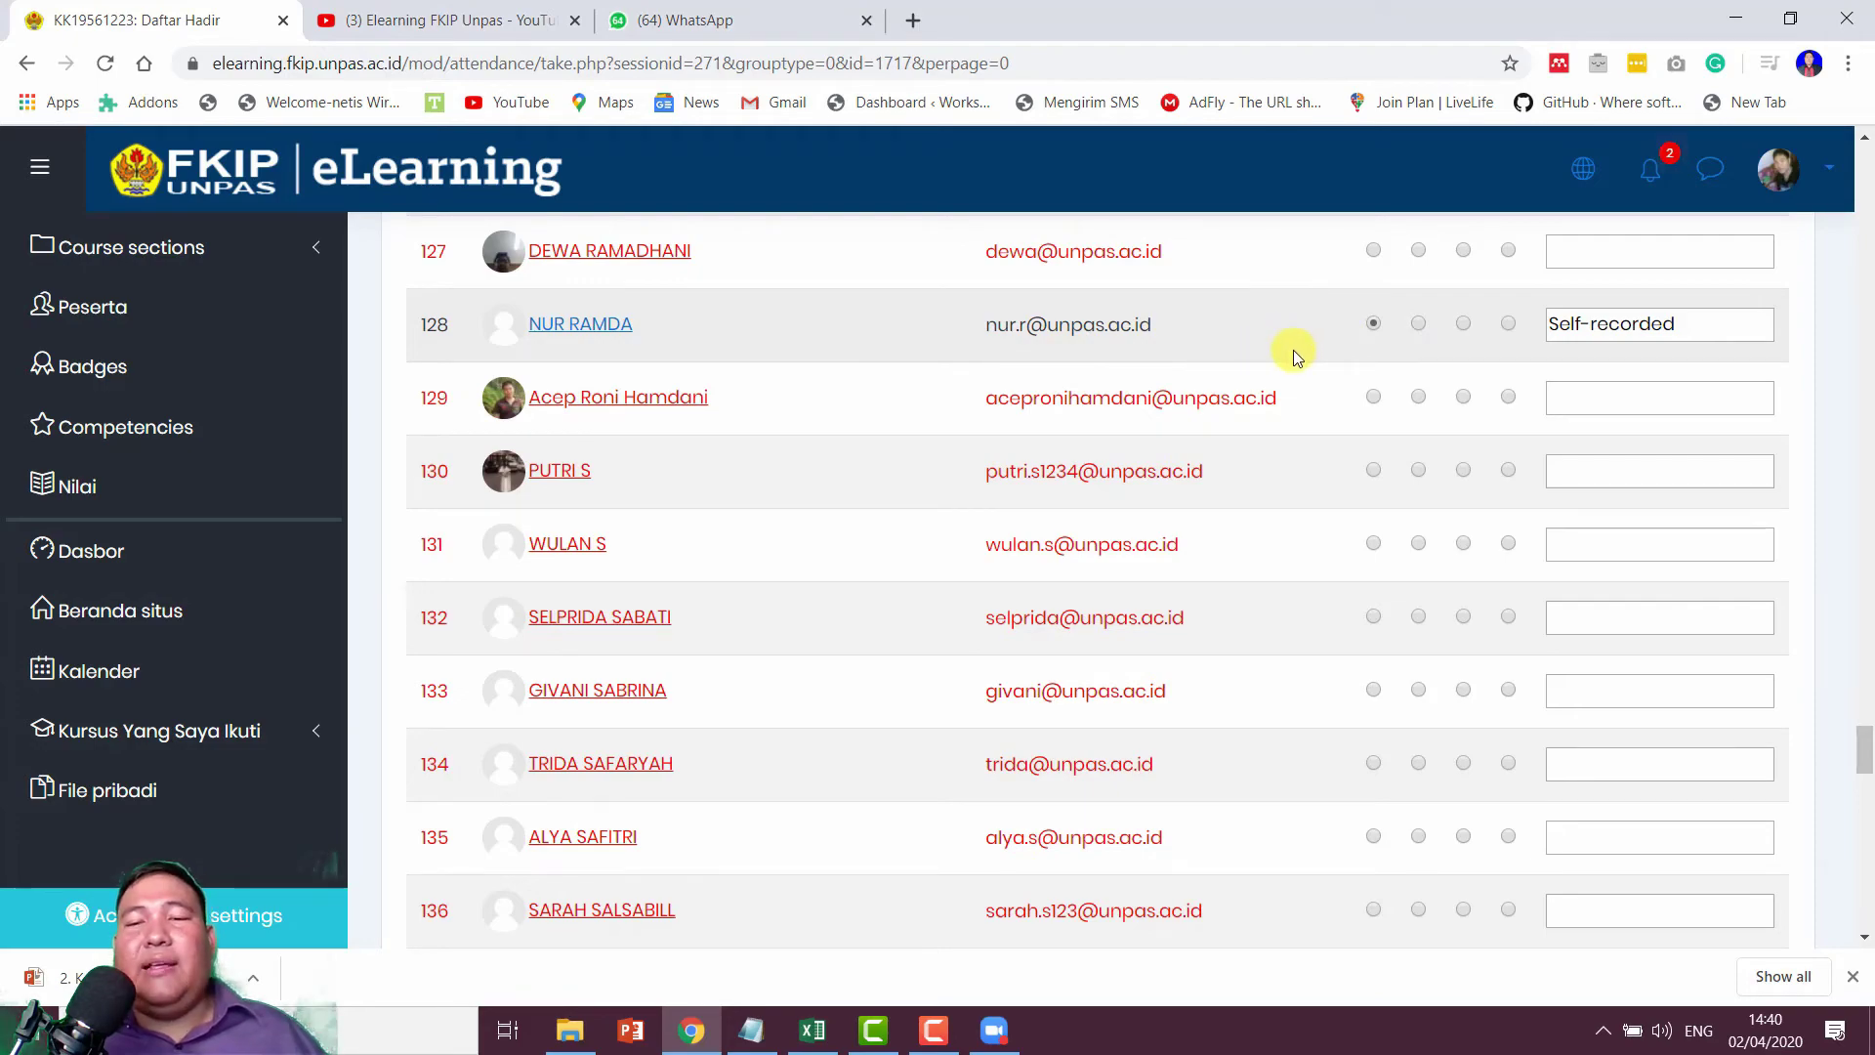
pyautogui.scroll(20, 1293, 349)
pyautogui.scroll(20, 1293, 355)
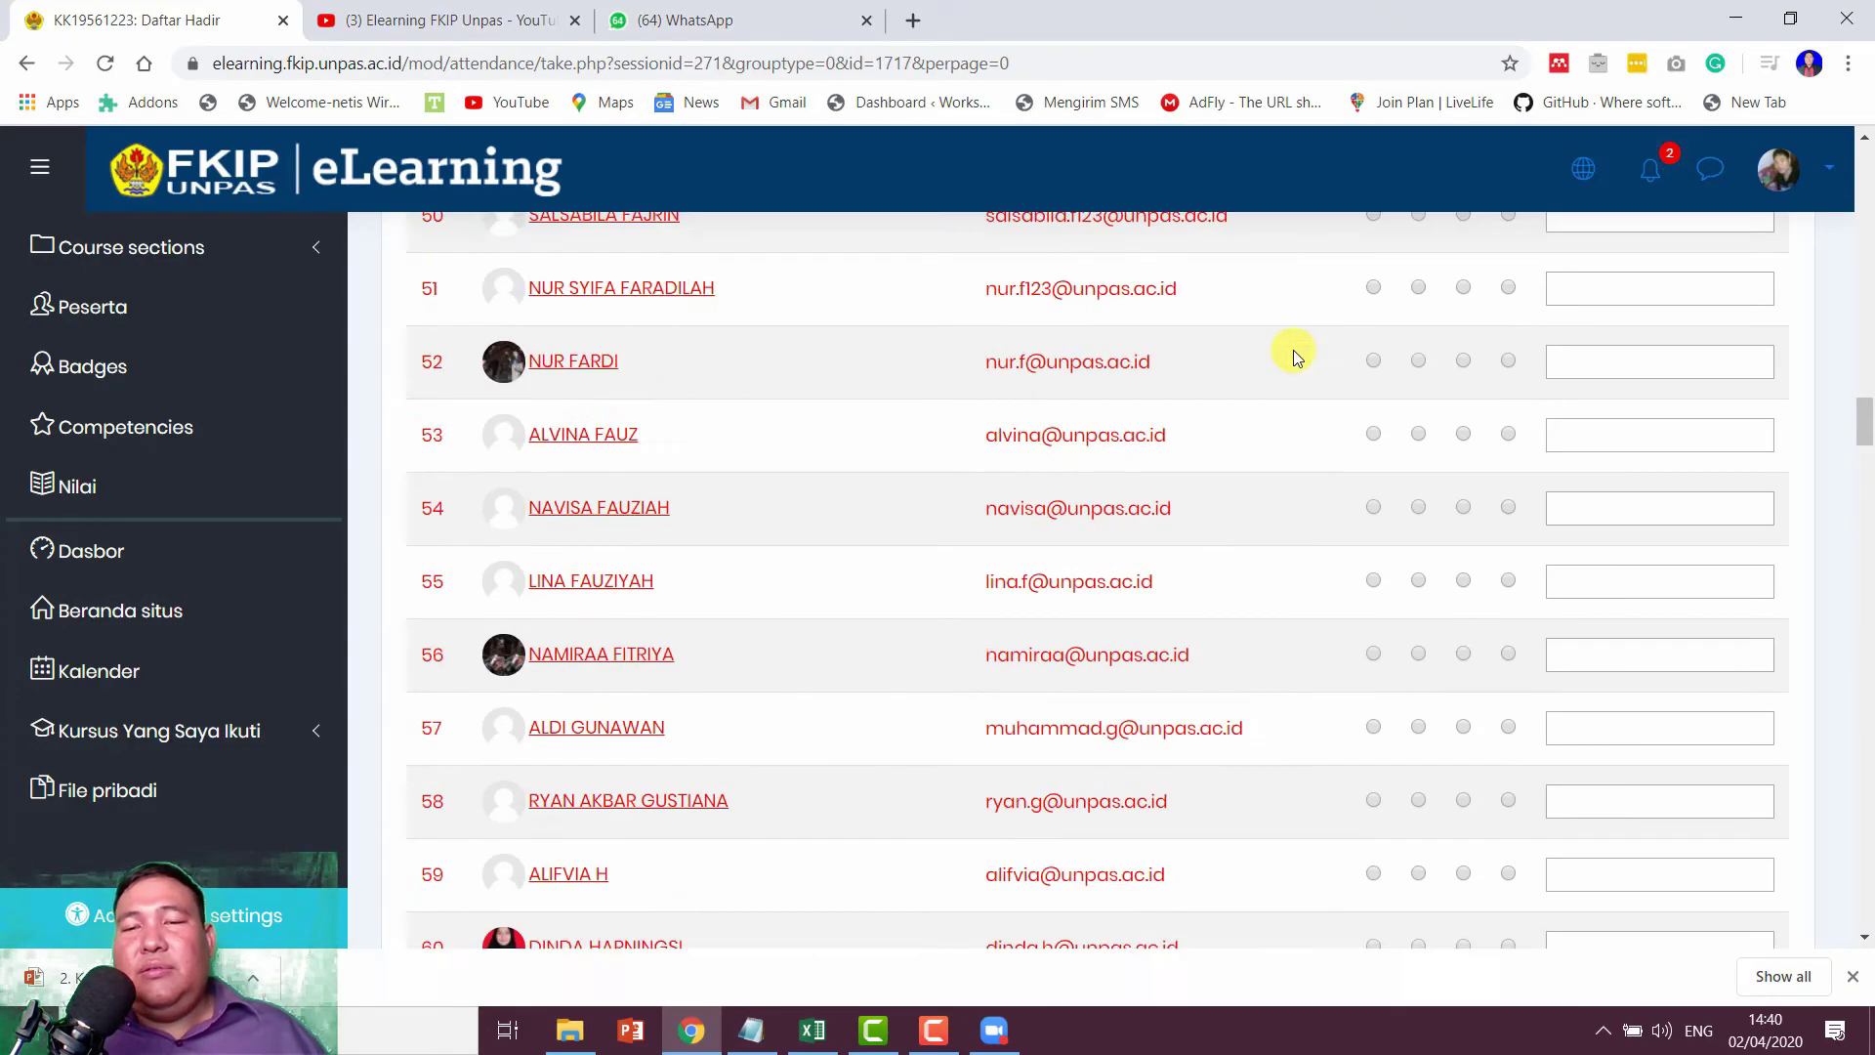
pyautogui.scroll(10, 1293, 355)
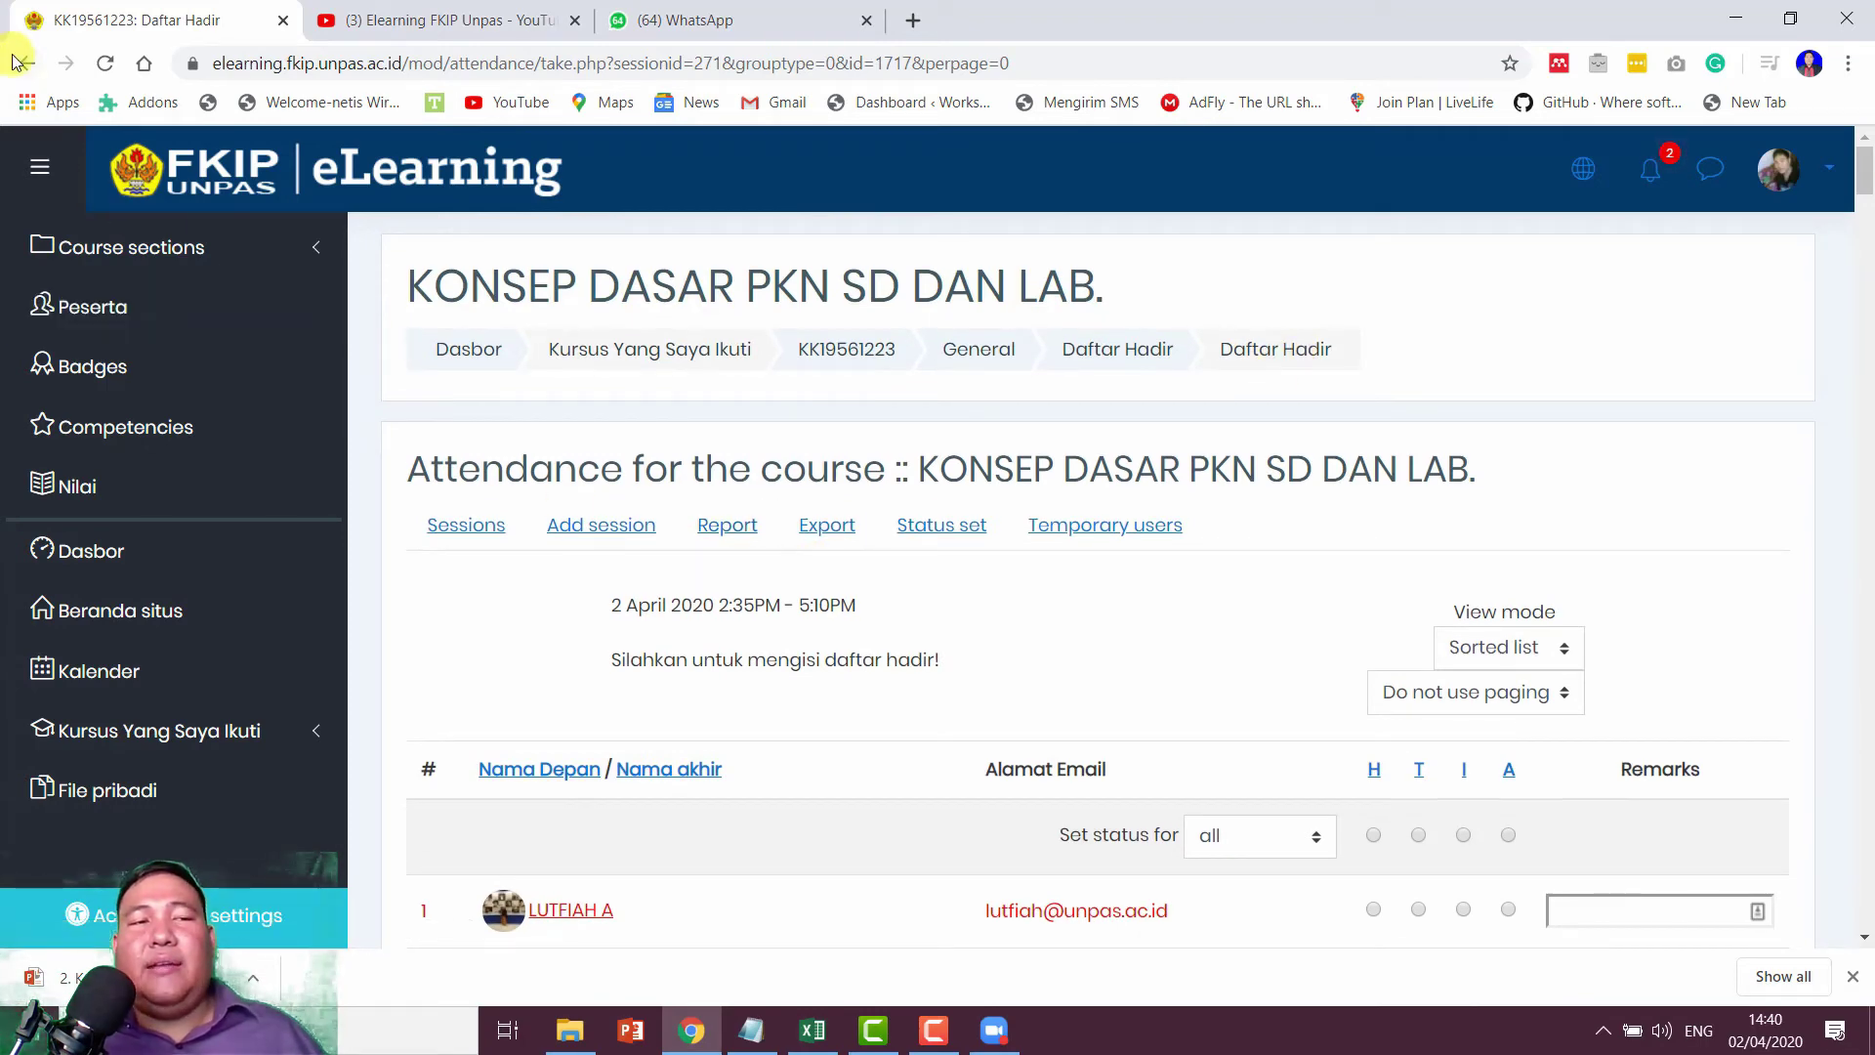
pyautogui.scroll(-5, 1619, 463)
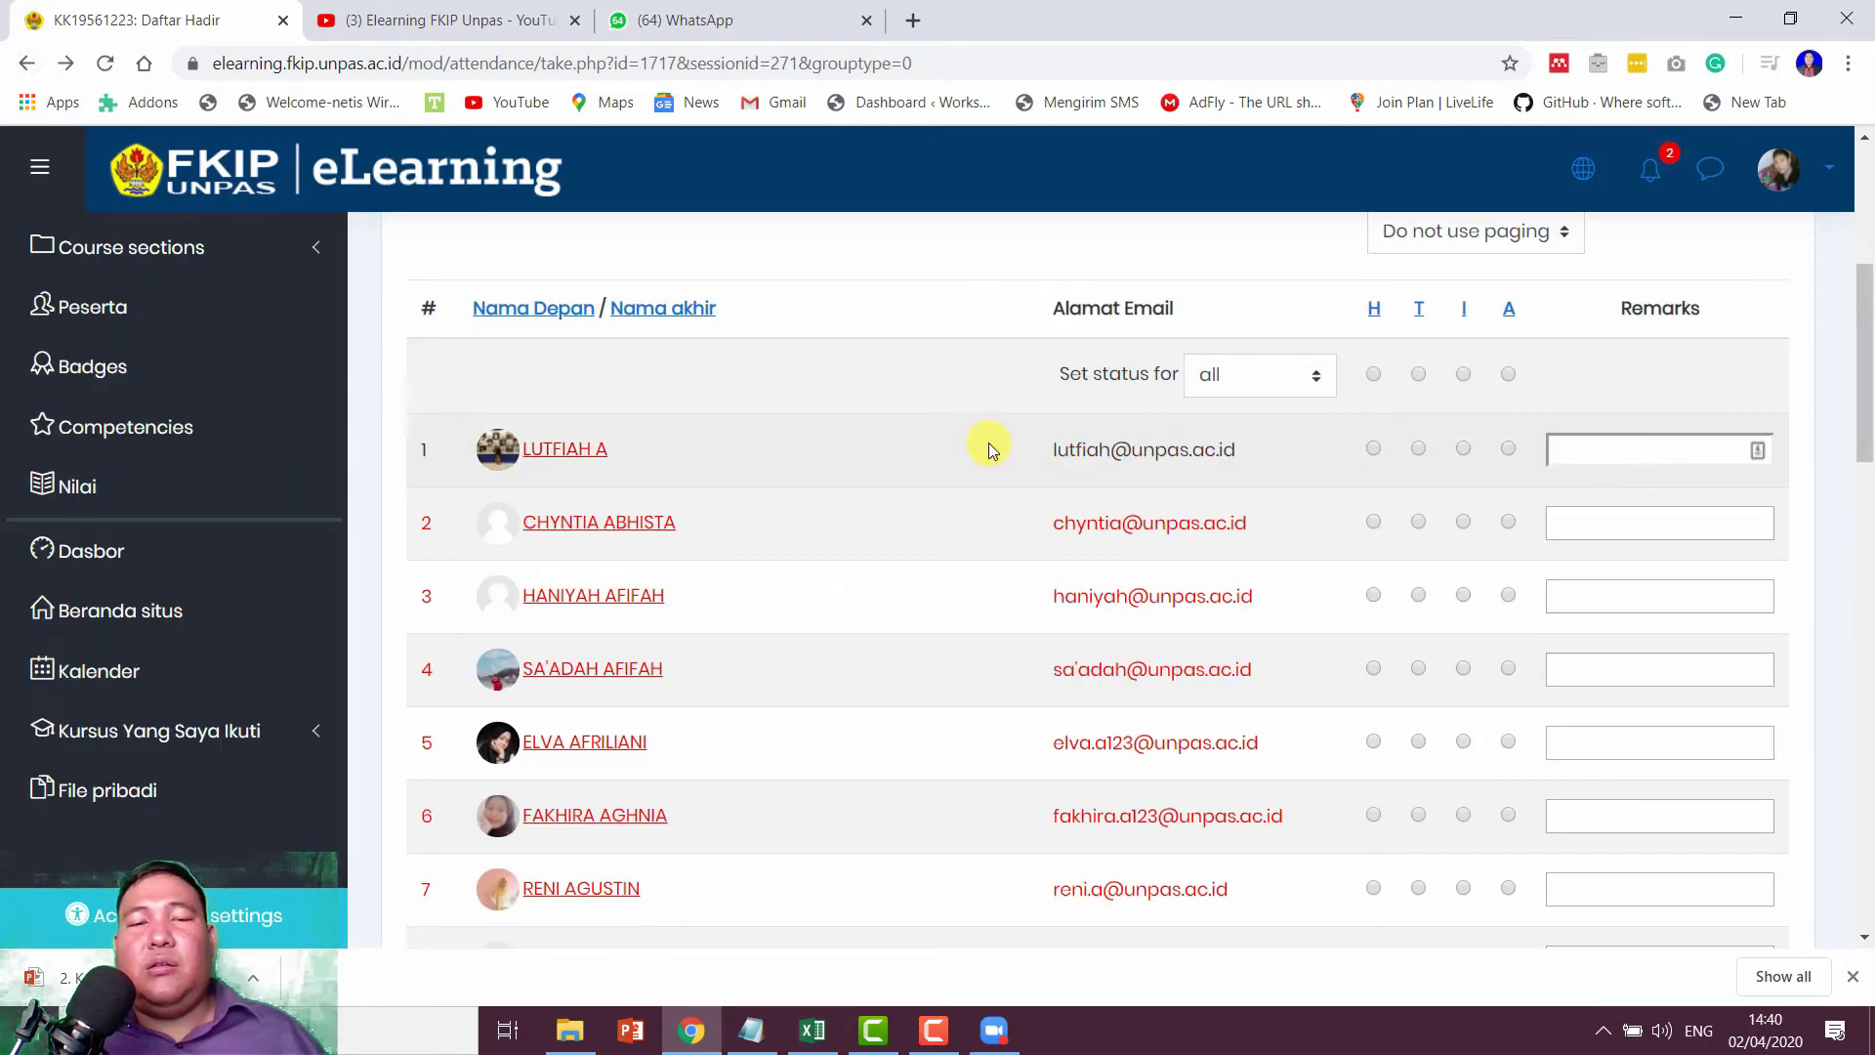
# Step: Return to the attendance sessions list and open the attendance report
pyautogui.click(33, 64)
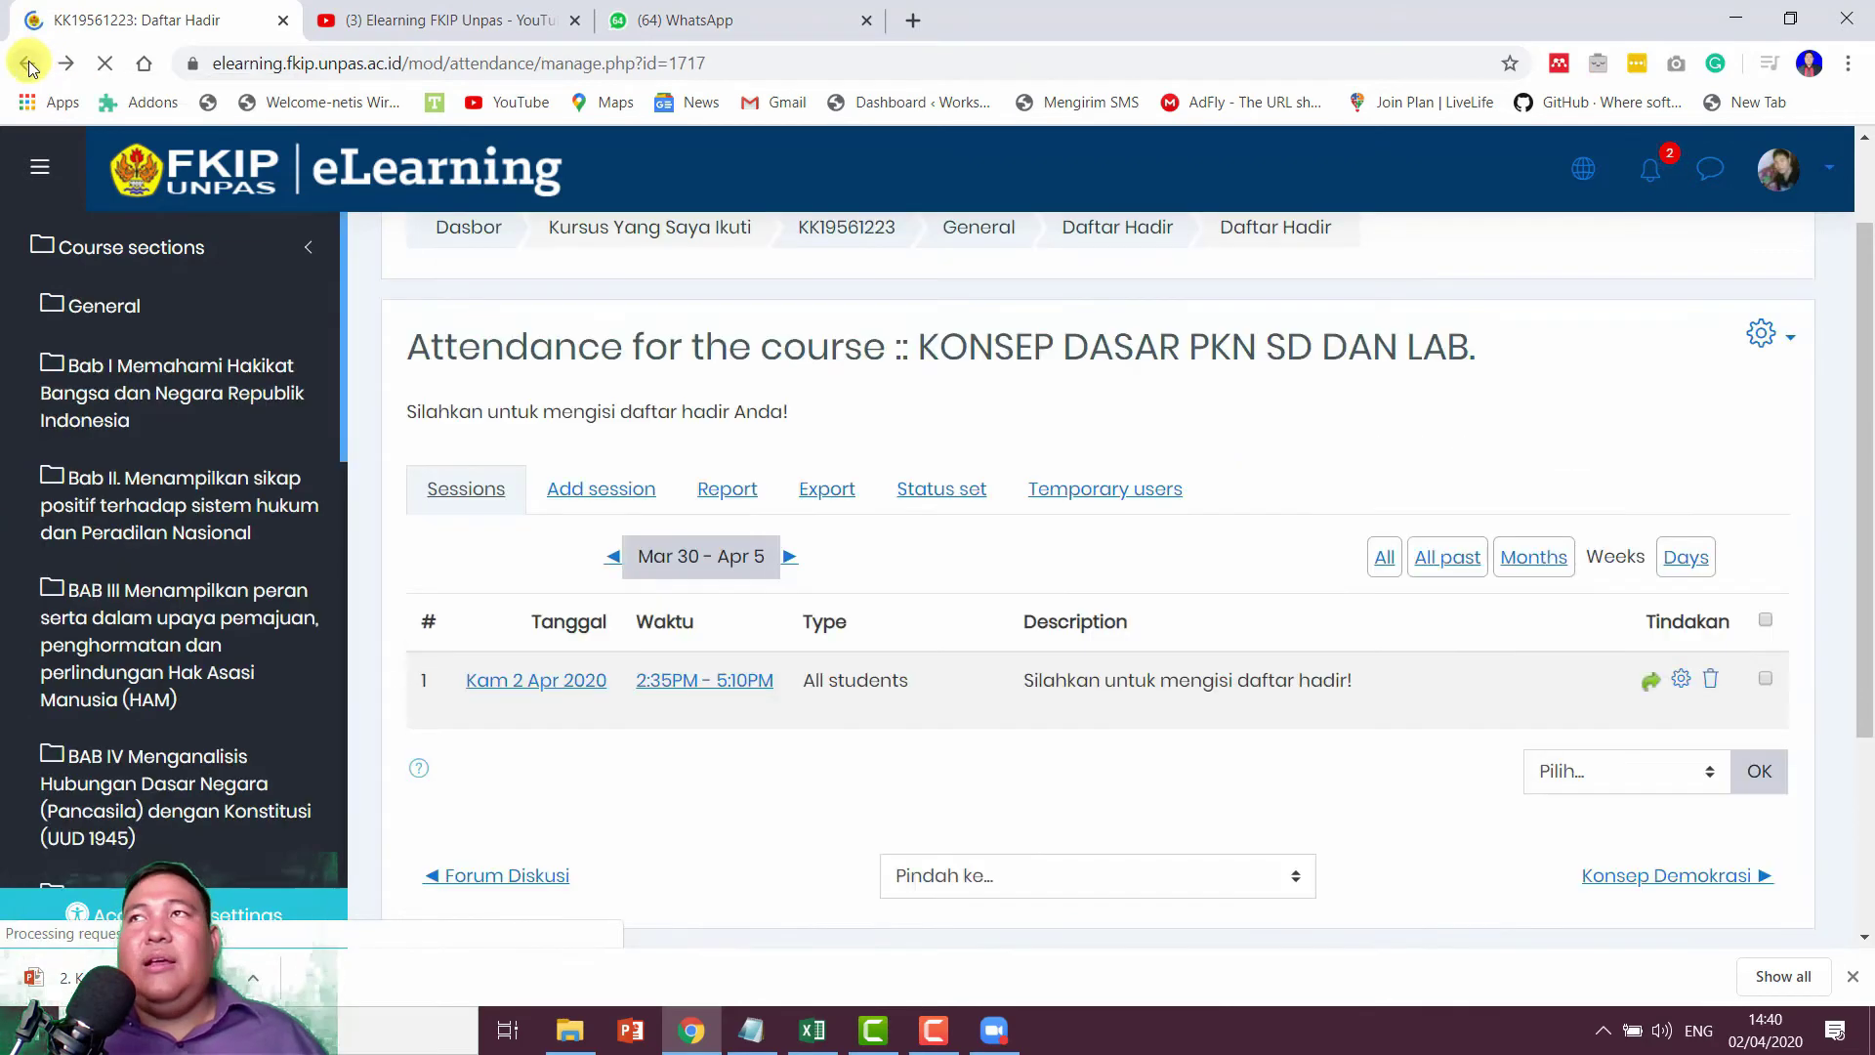
pyautogui.click(931, 1043)
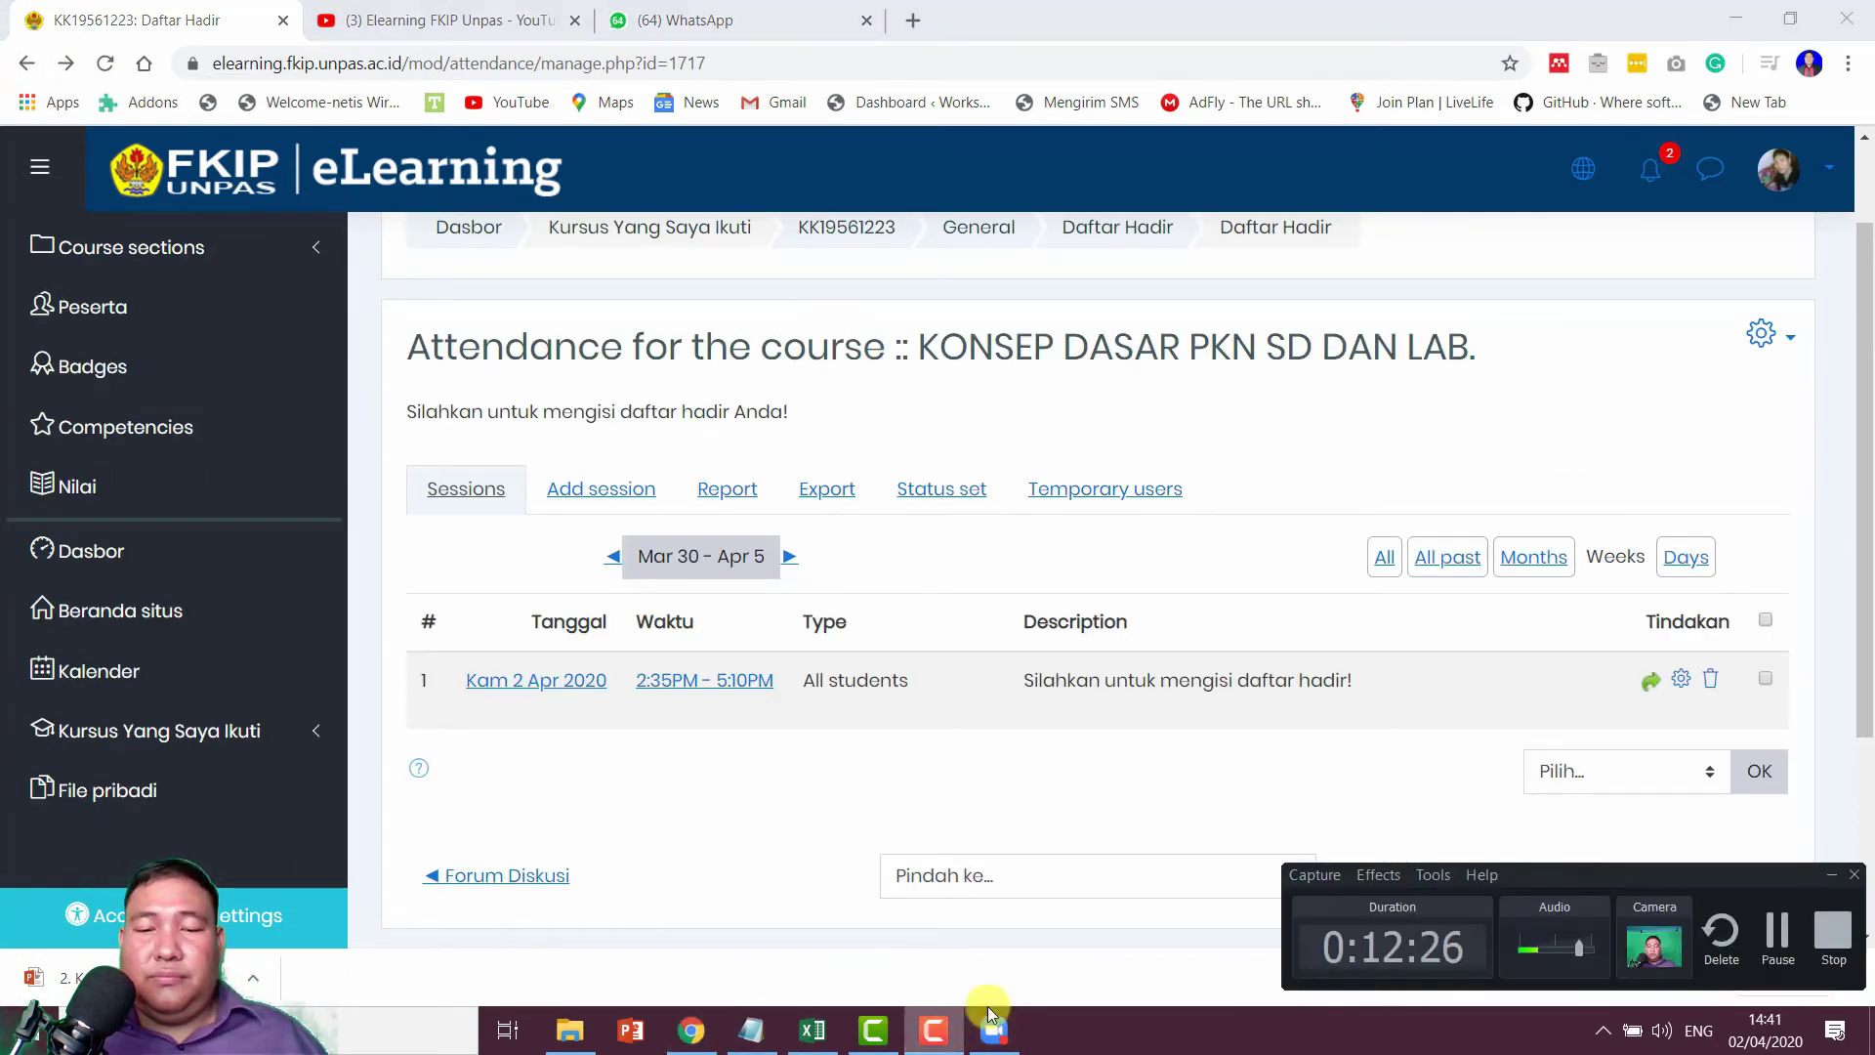
pyautogui.click(1782, 939)
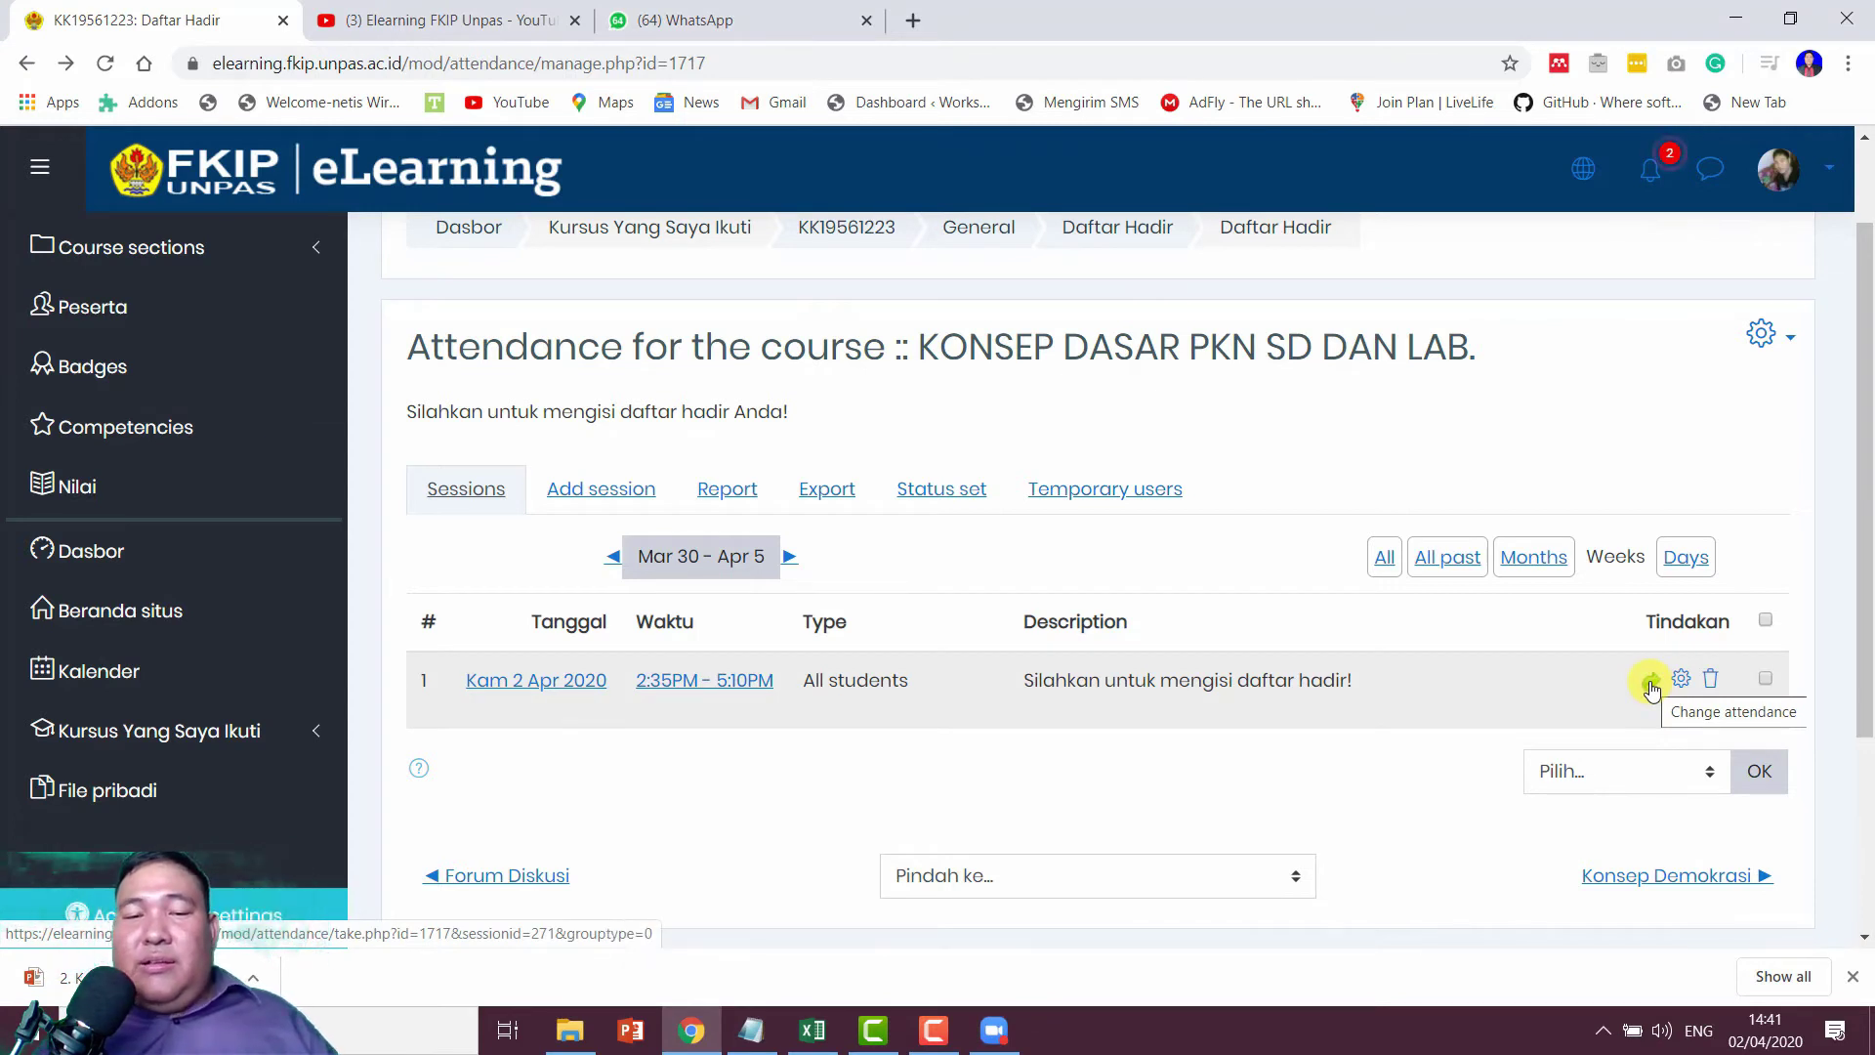
pyautogui.click(736, 499)
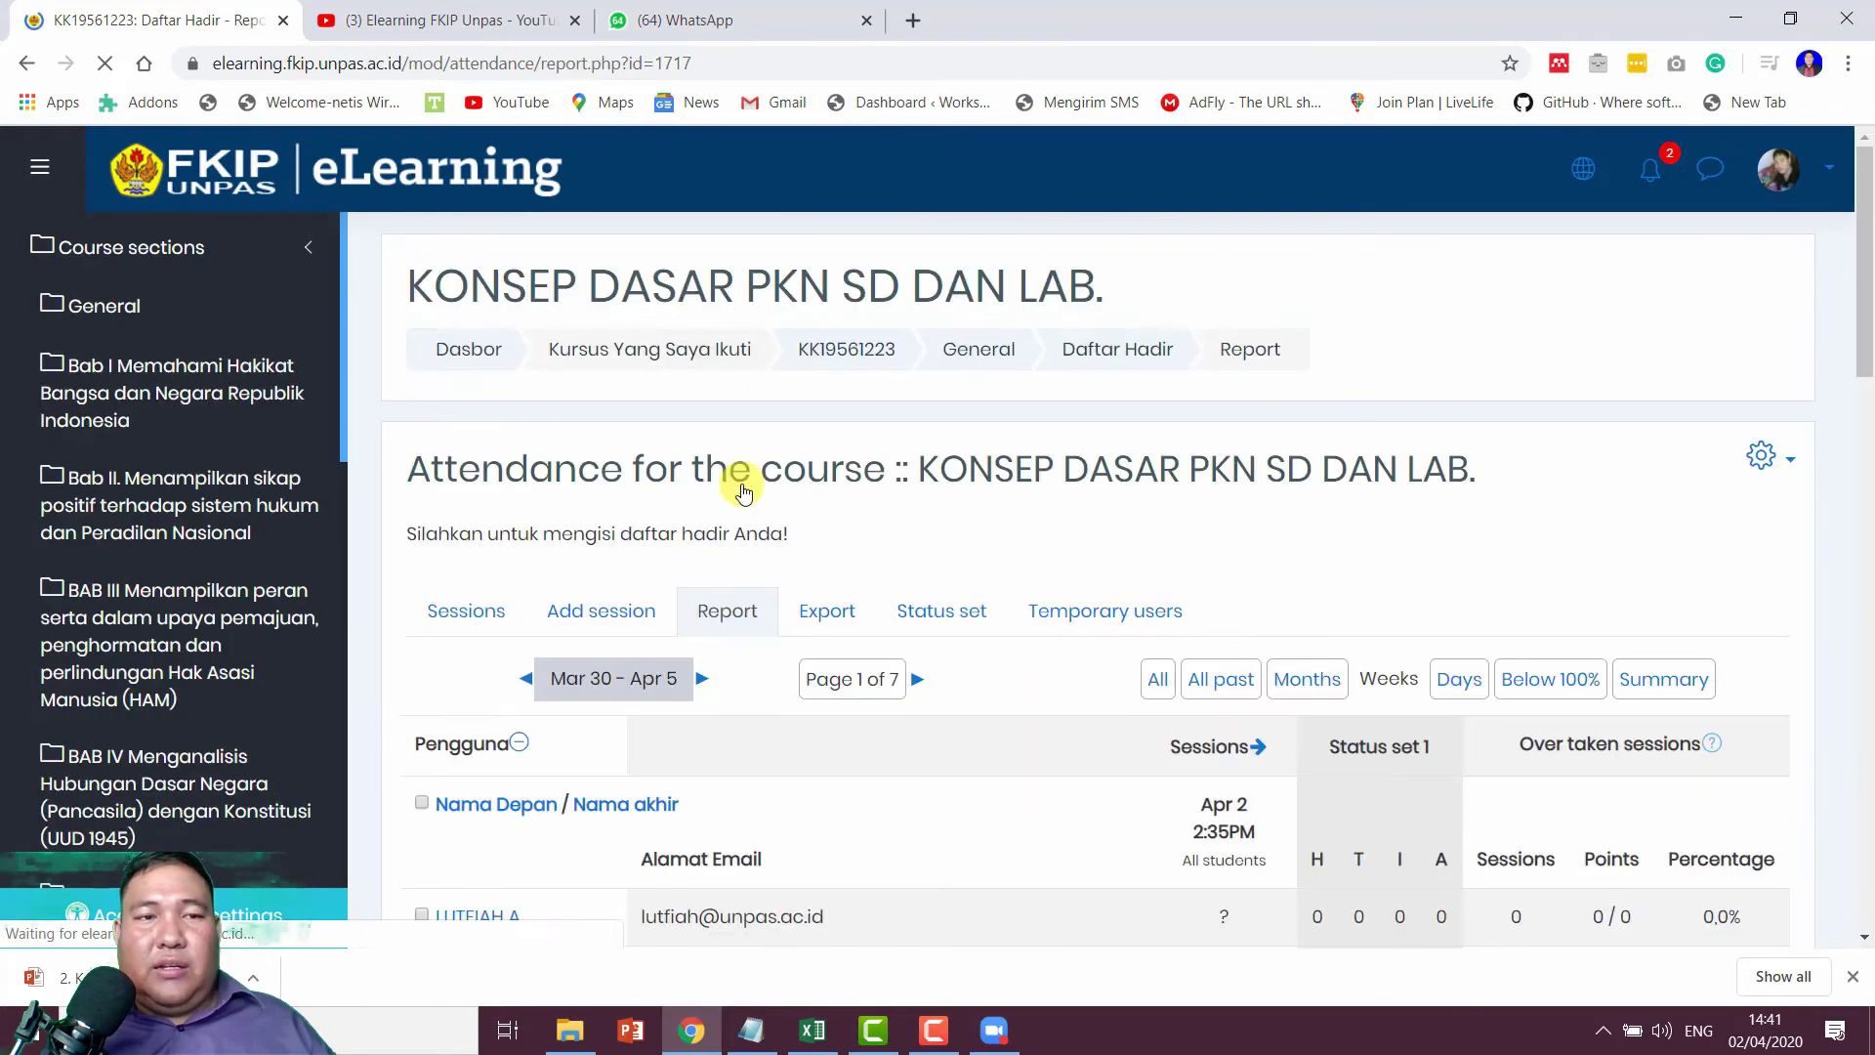
pyautogui.scroll(-10, 922, 531)
pyautogui.scroll(-5, 1228, 542)
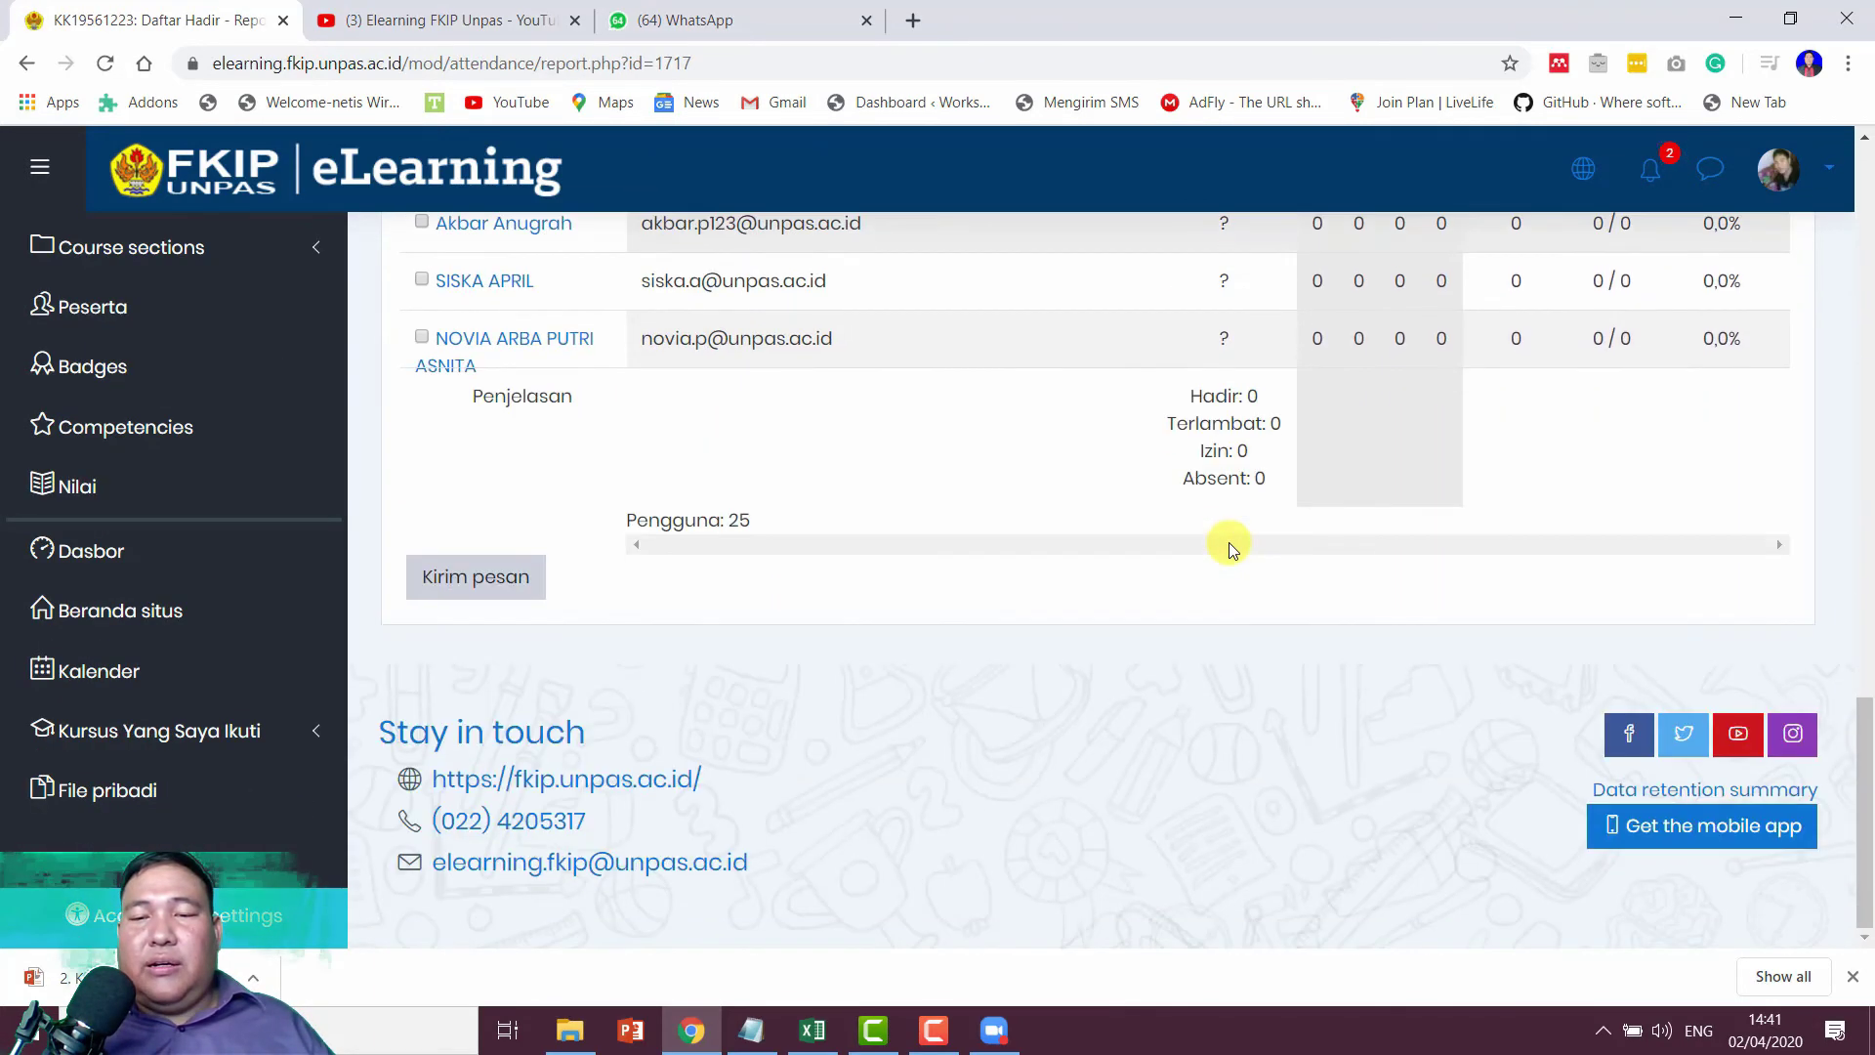
pyautogui.scroll(15, 1232, 545)
pyautogui.scroll(-2, 1235, 552)
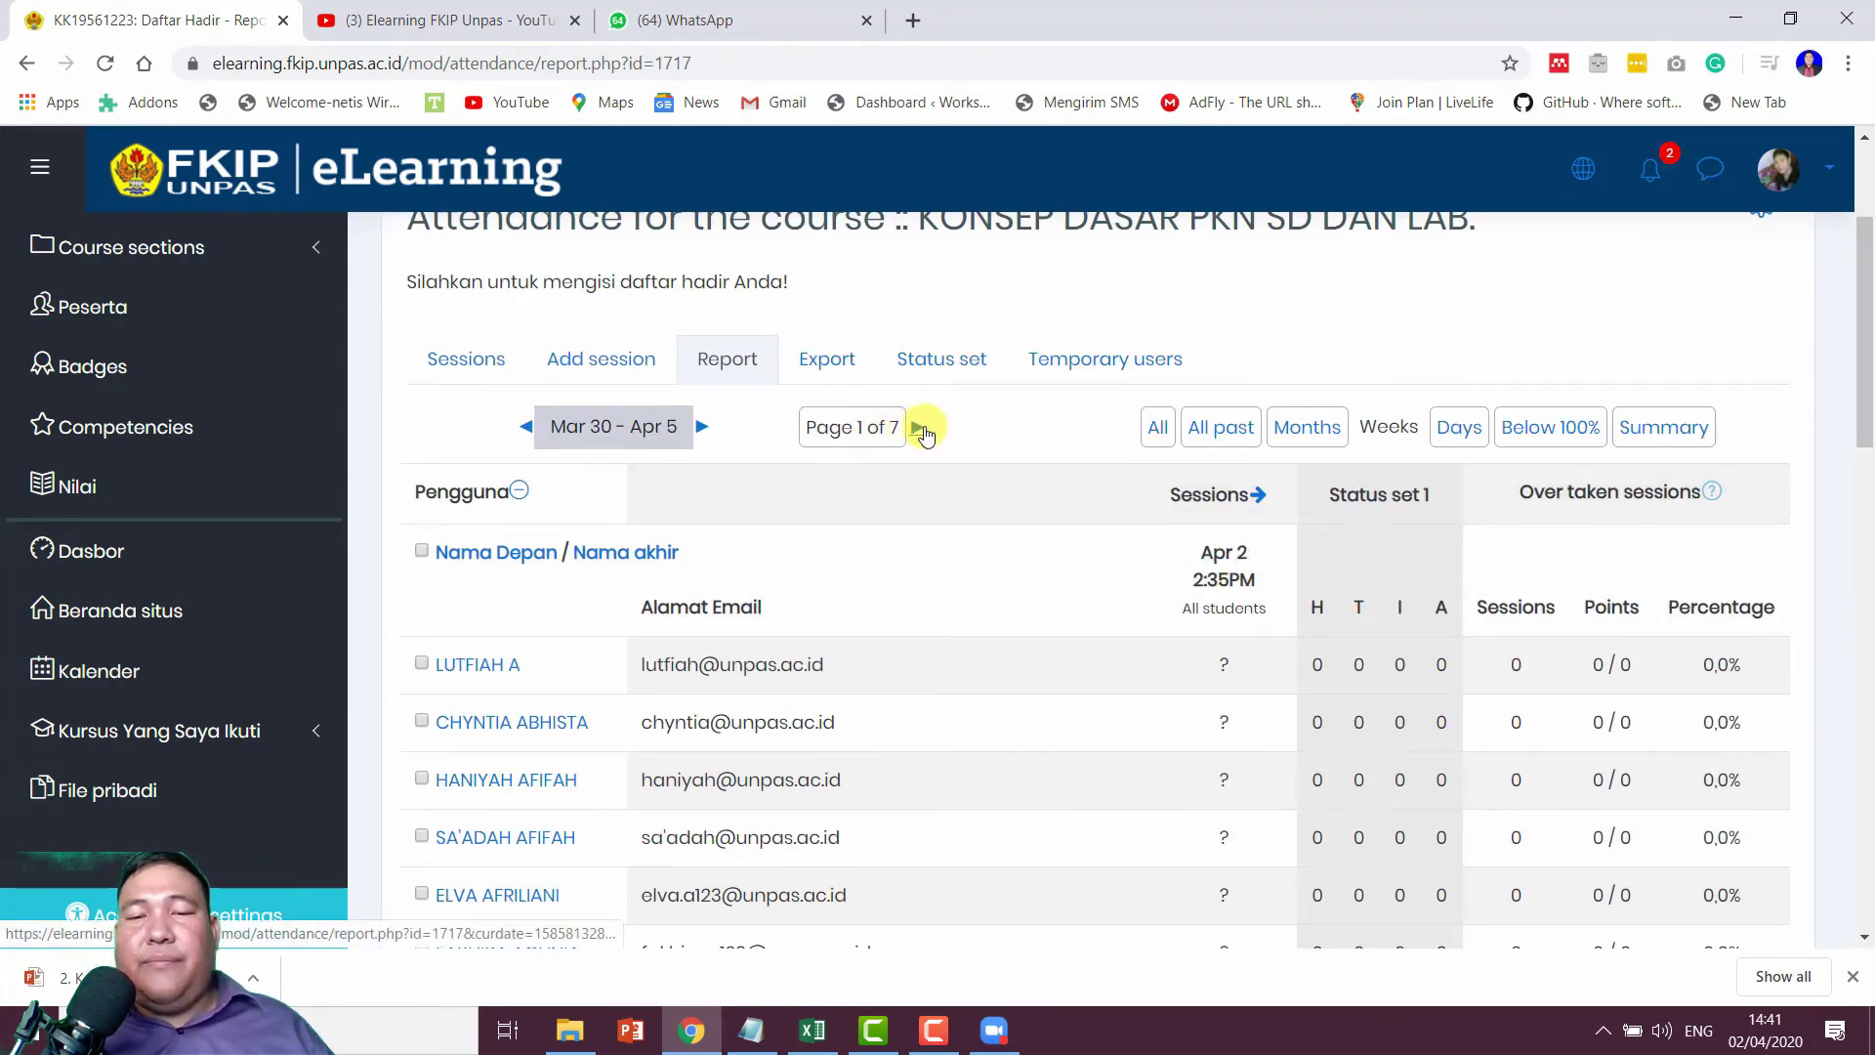
# Step: Page through the report to page 4 to reach the last students
pyautogui.click(919, 430)
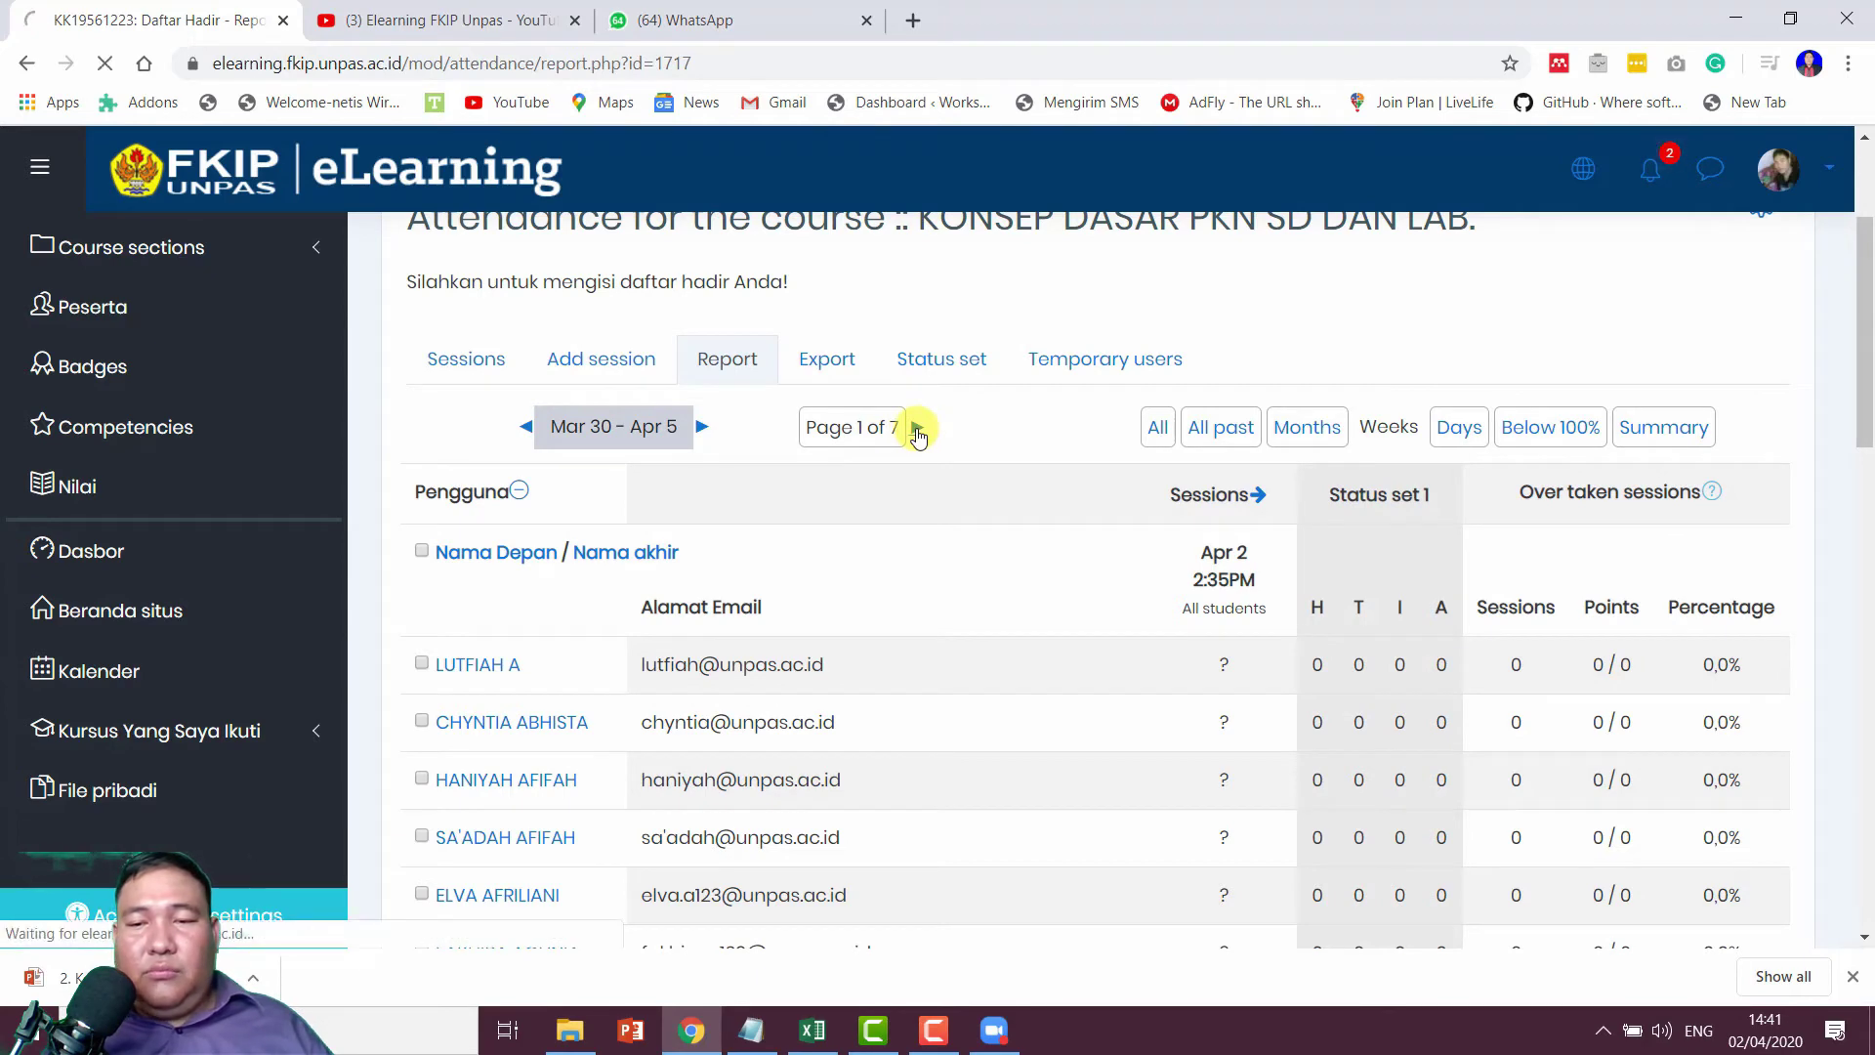
pyautogui.scroll(-7, 922, 430)
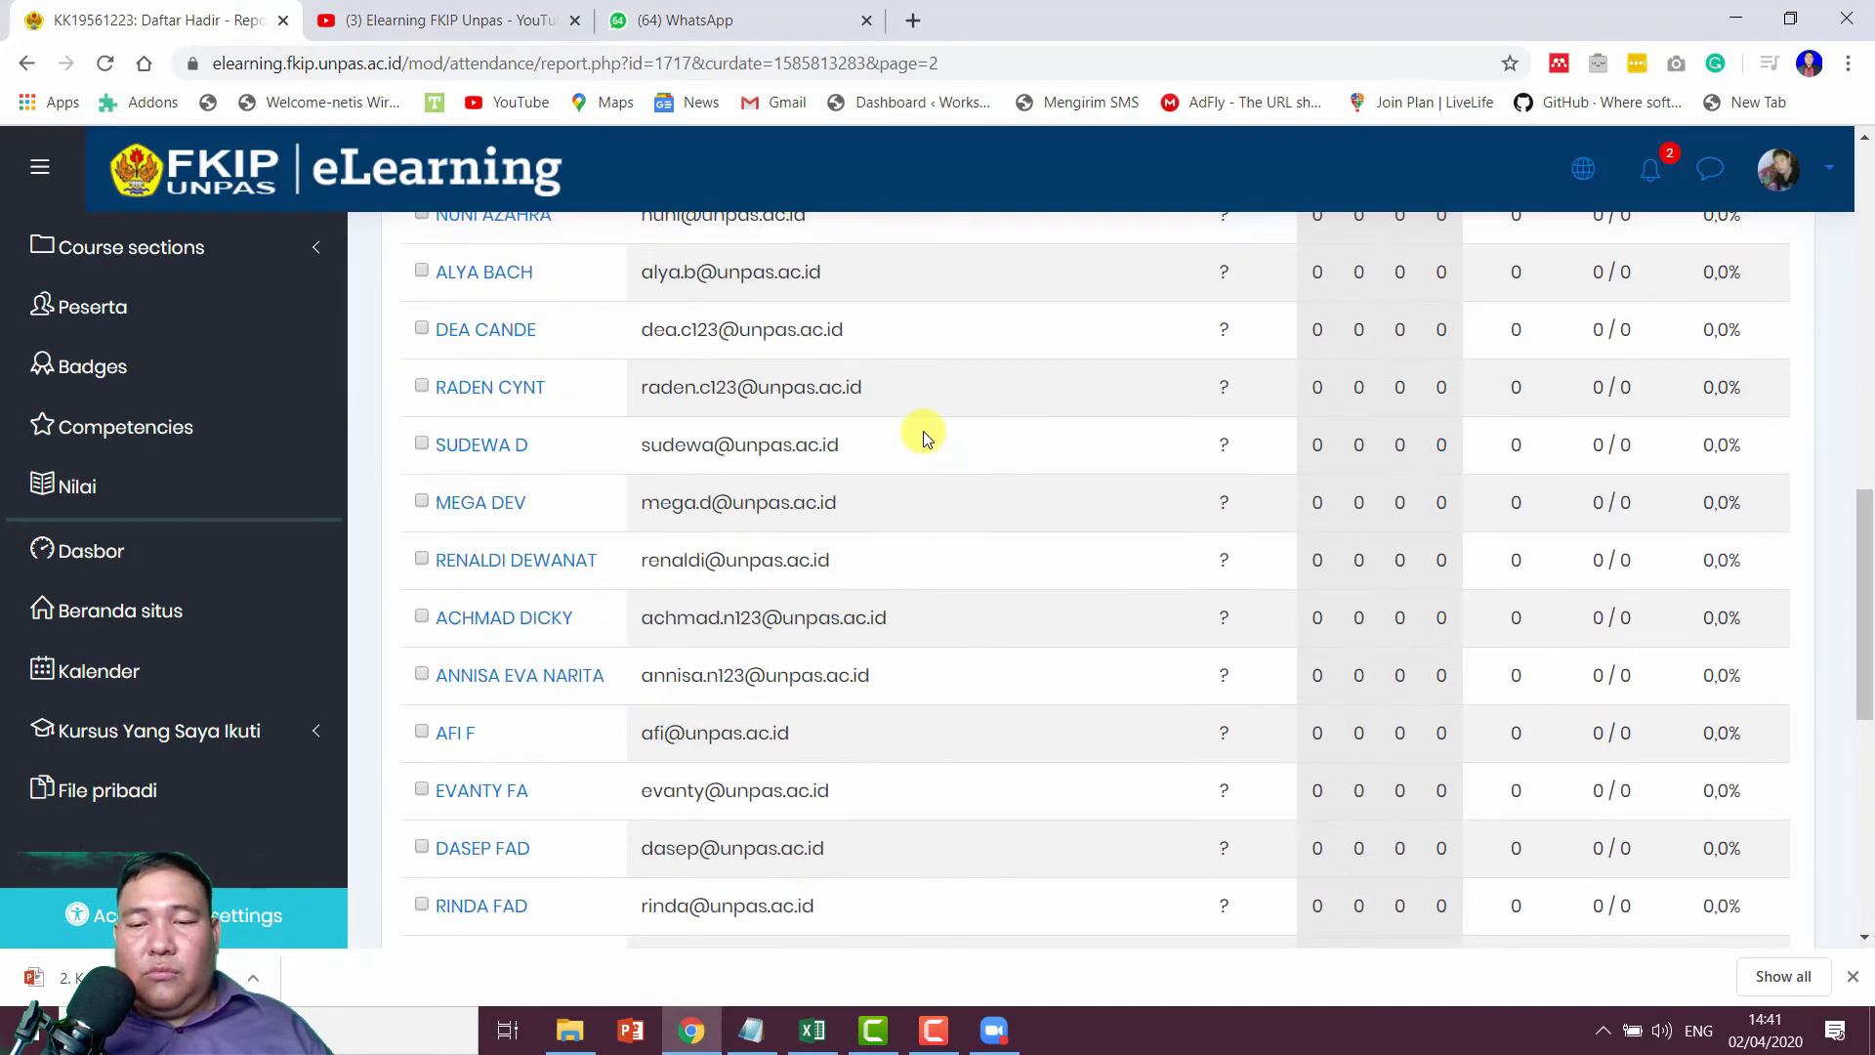
pyautogui.scroll(-5, 923, 431)
pyautogui.scroll(12, 924, 433)
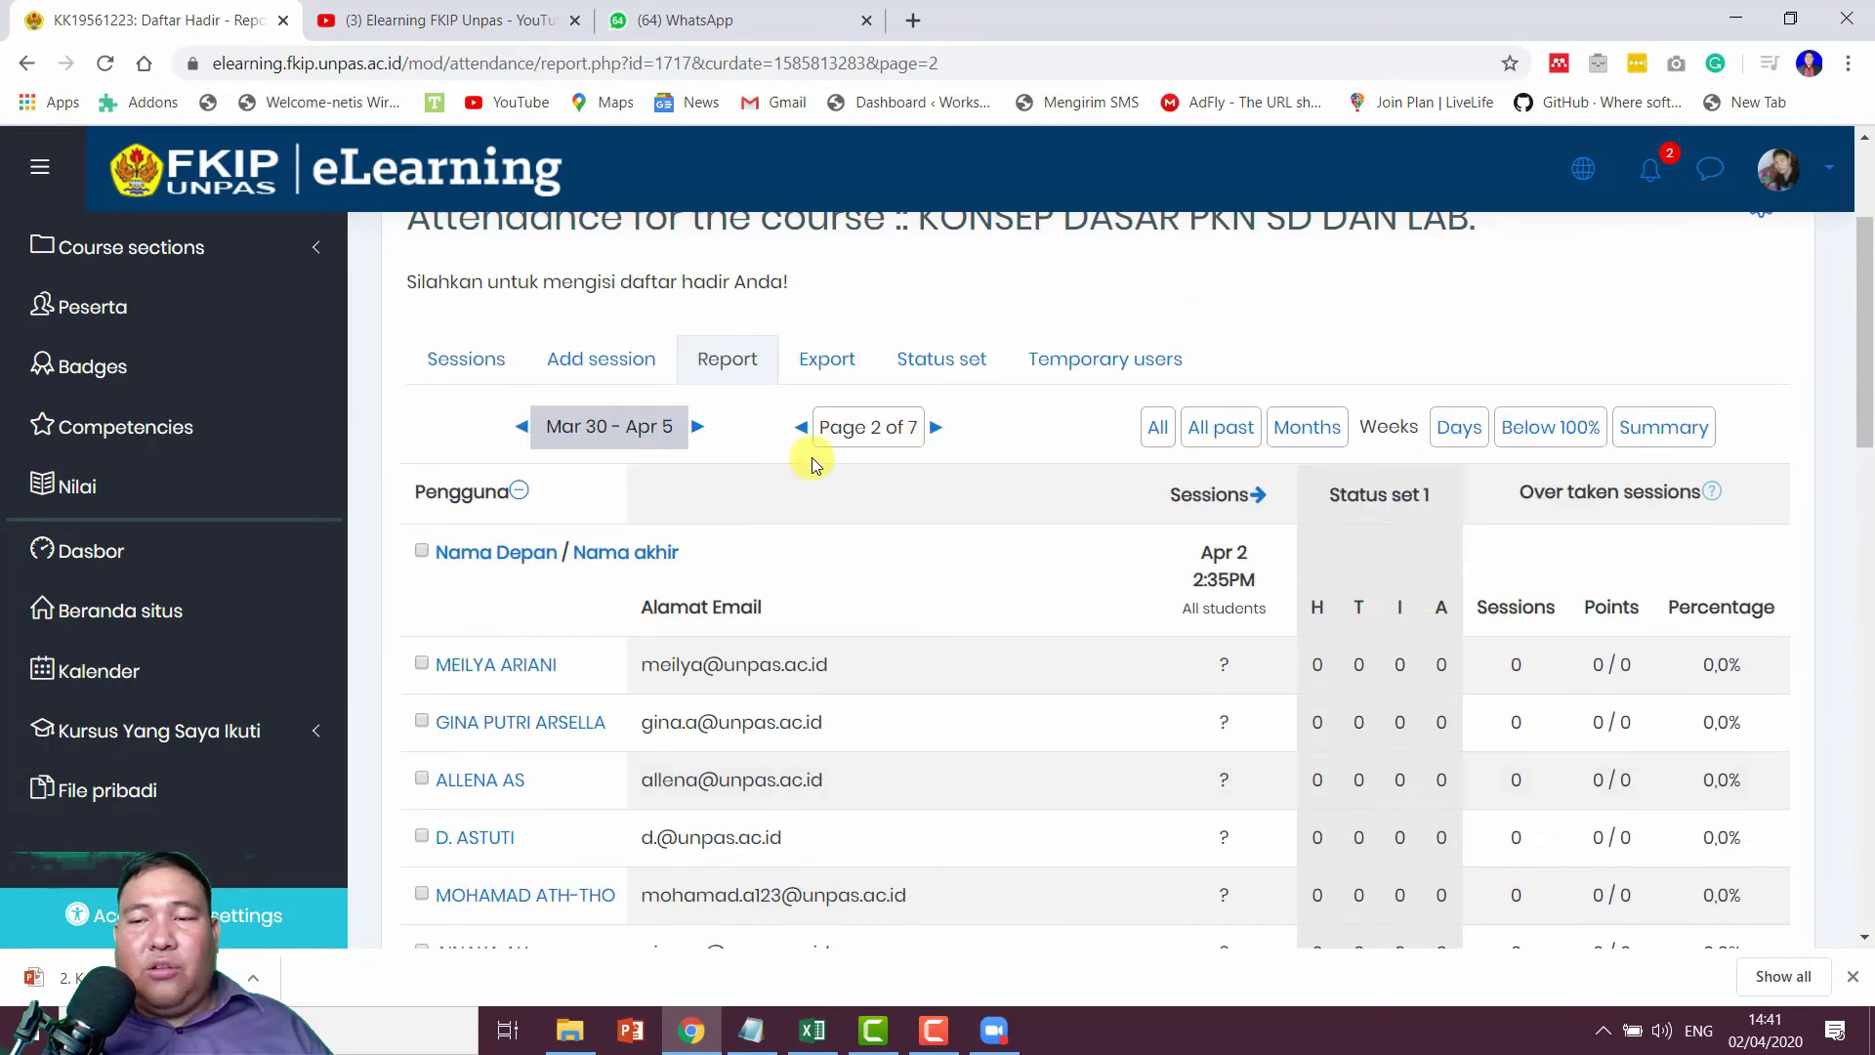
pyautogui.click(938, 431)
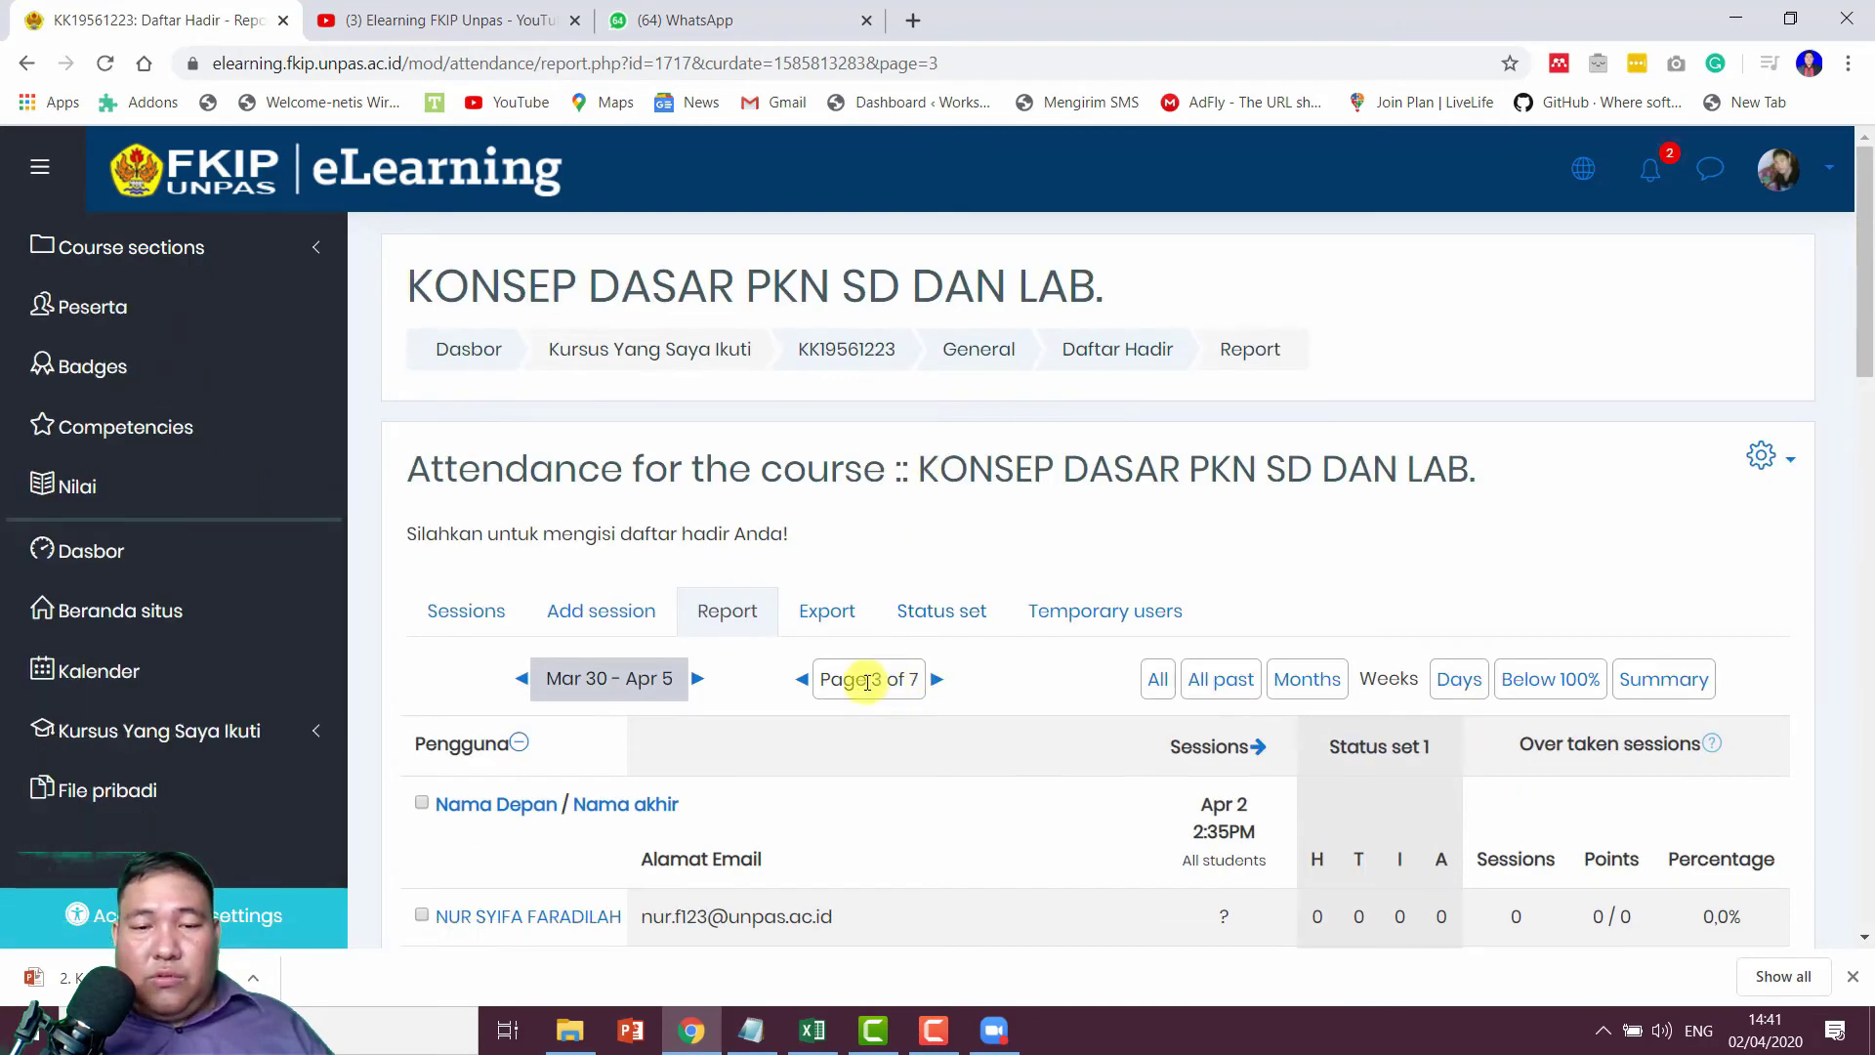
pyautogui.click(936, 681)
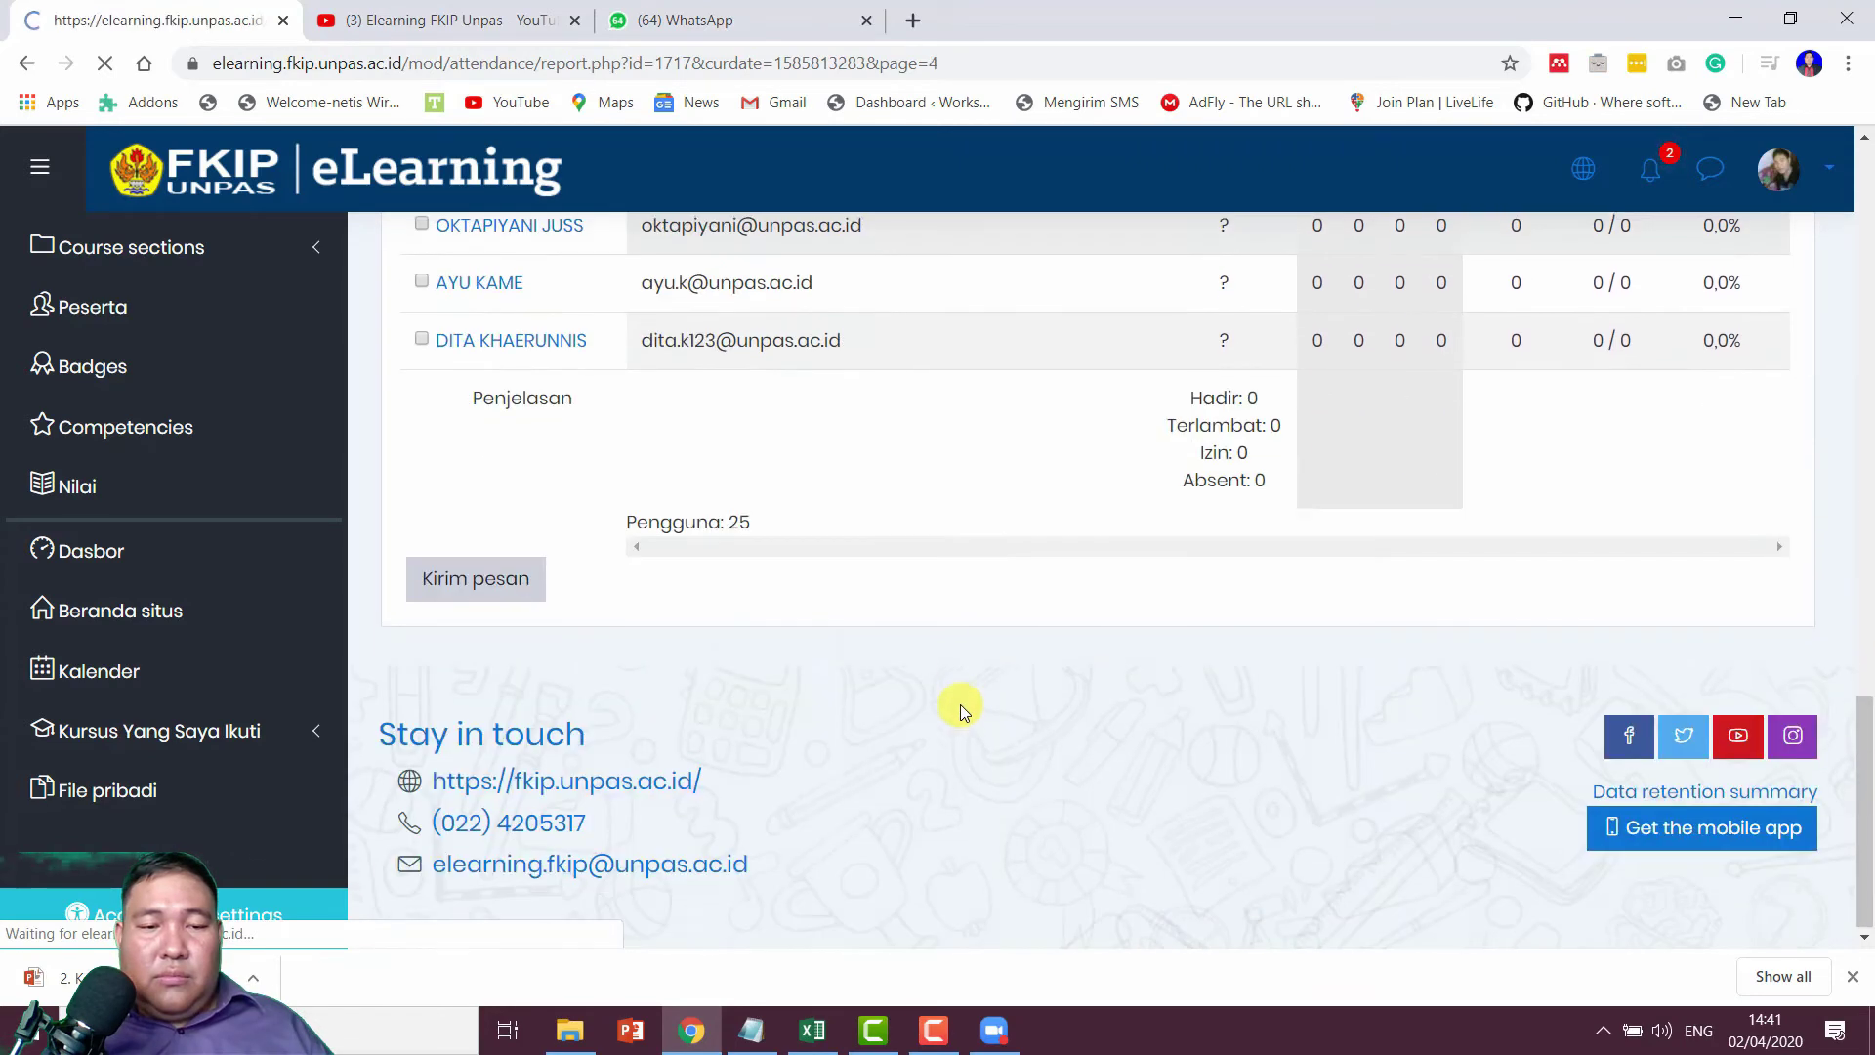
pyautogui.scroll(-20, 961, 704)
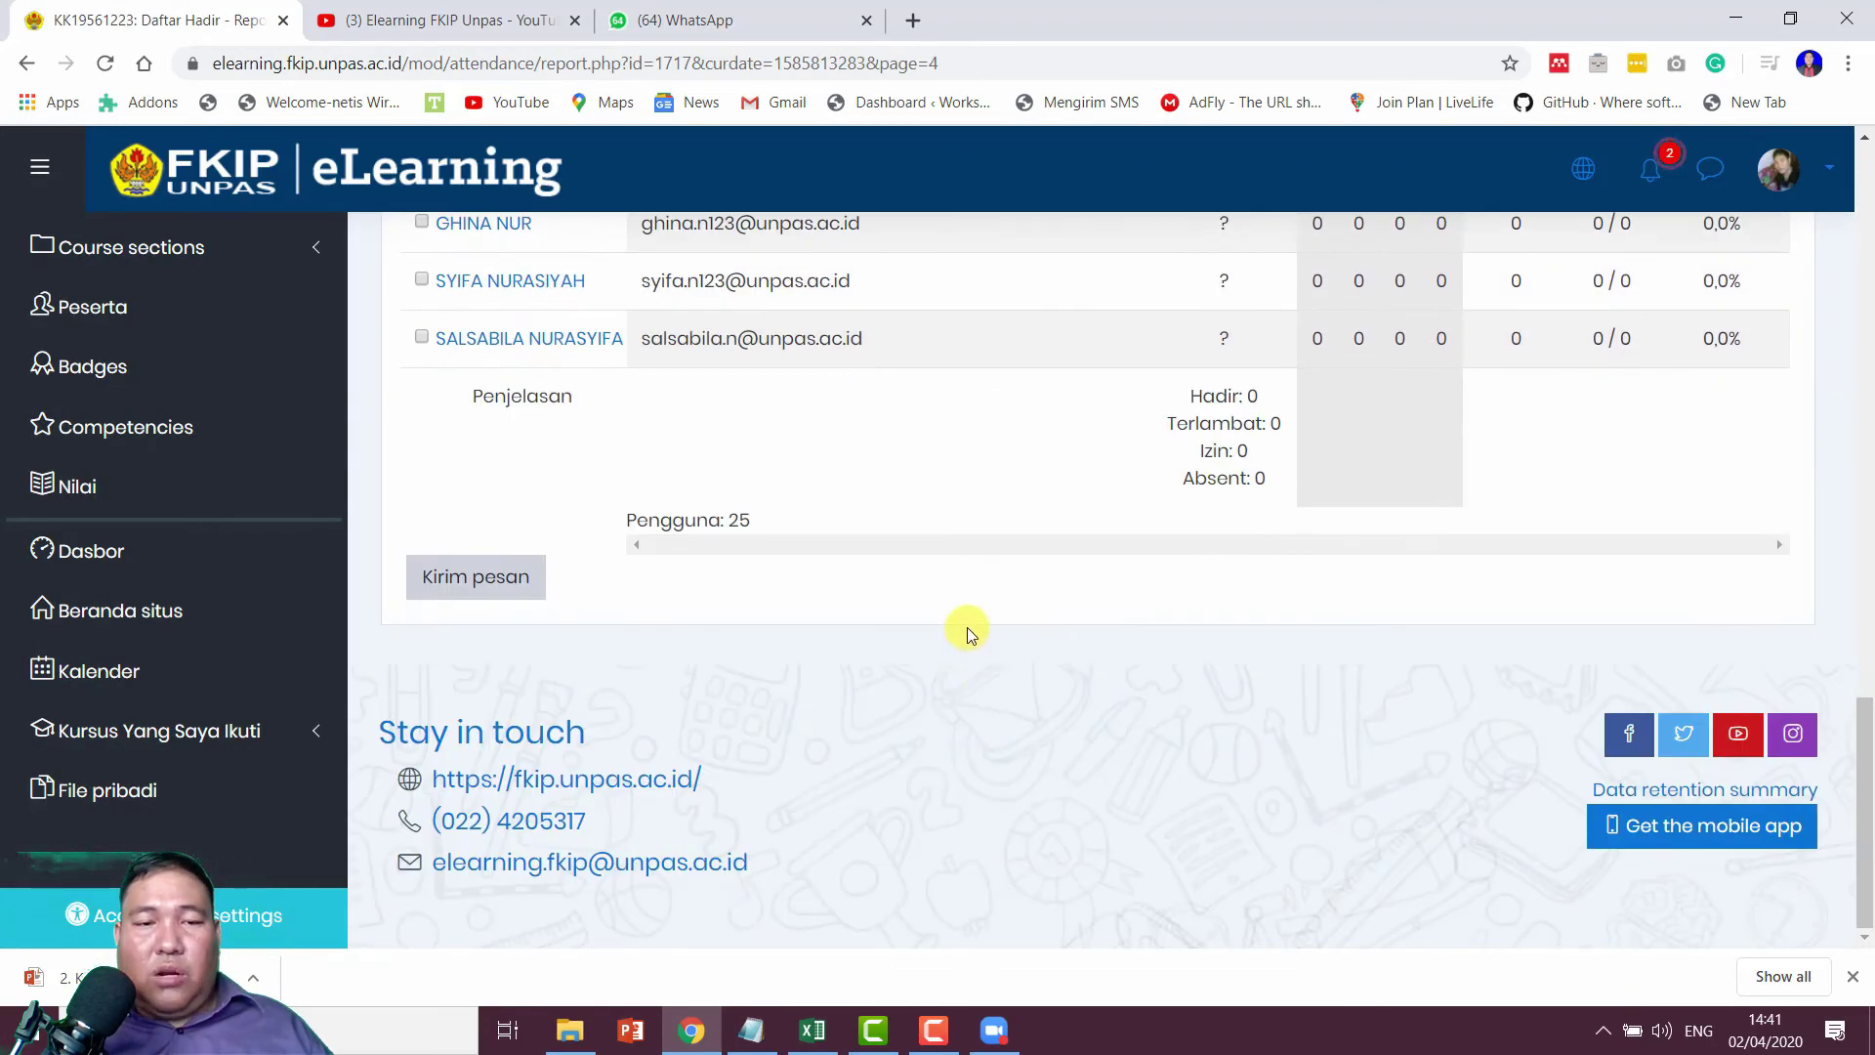
pyautogui.scroll(3, 921, 591)
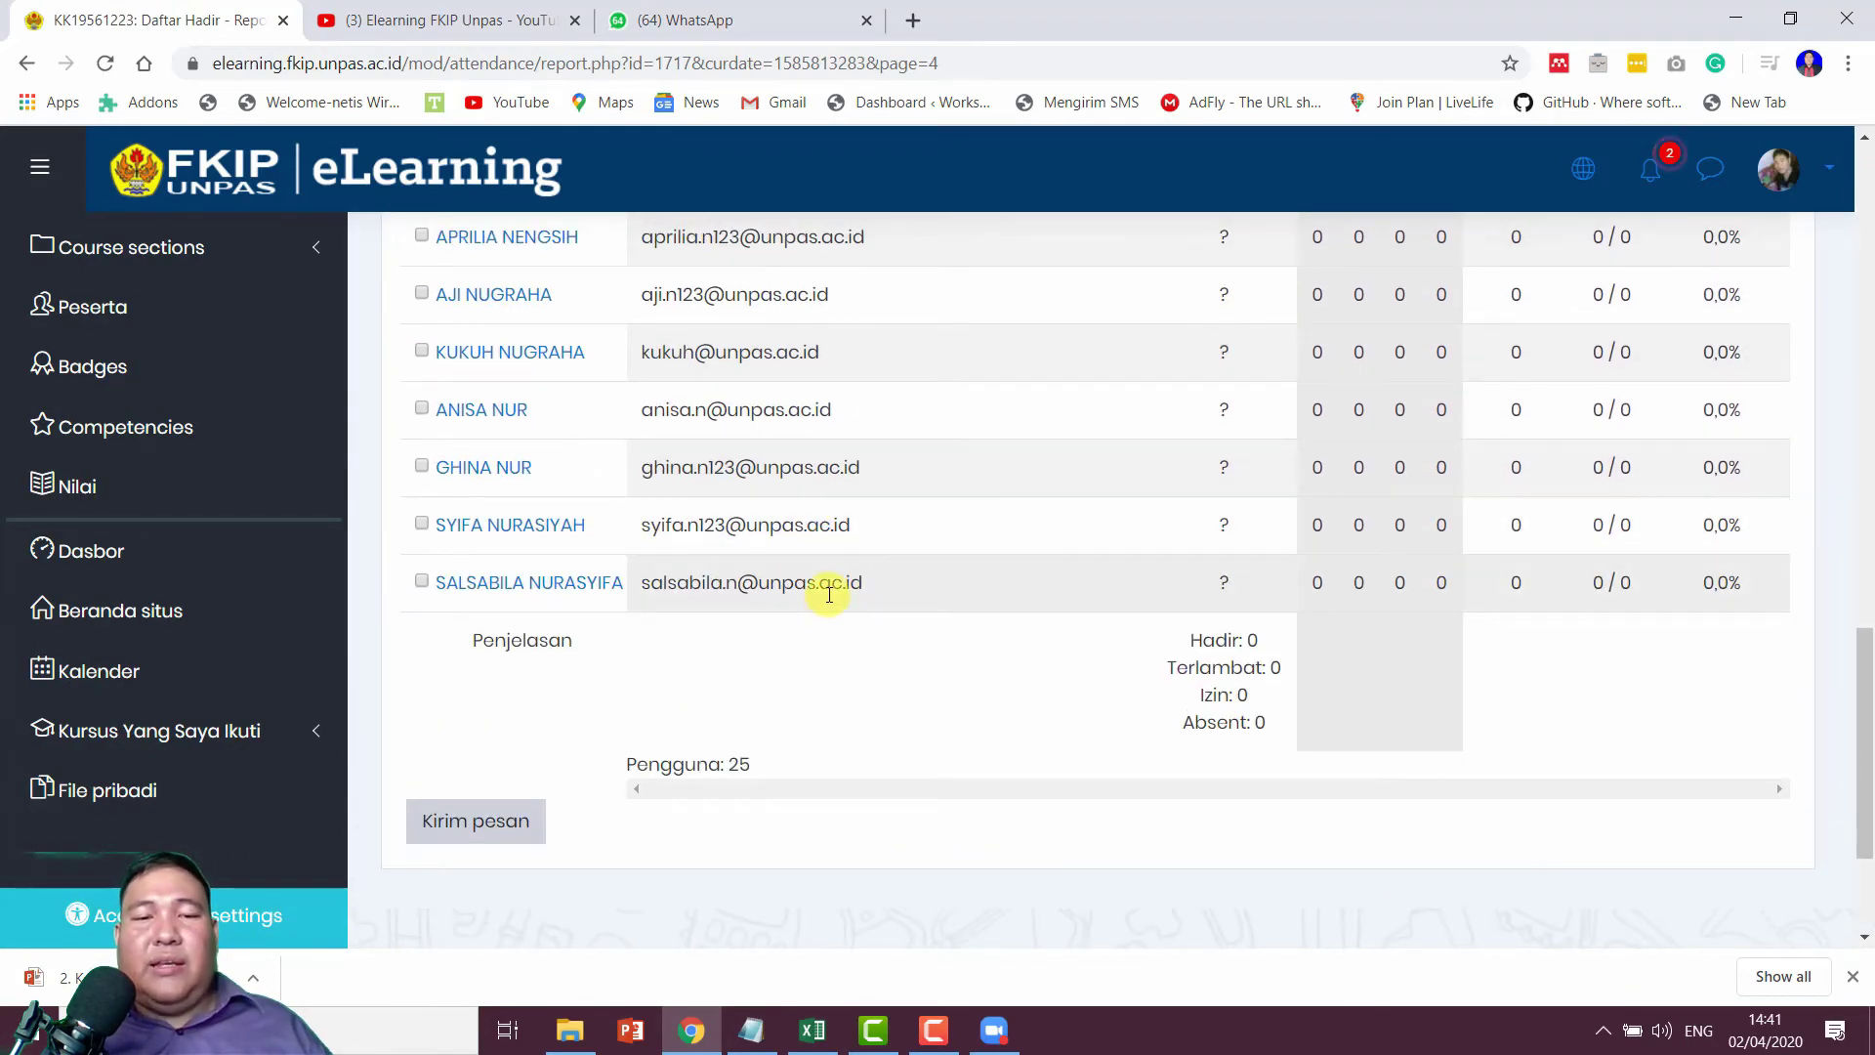
pyautogui.scroll(15, 687, 562)
pyautogui.scroll(-6, 689, 570)
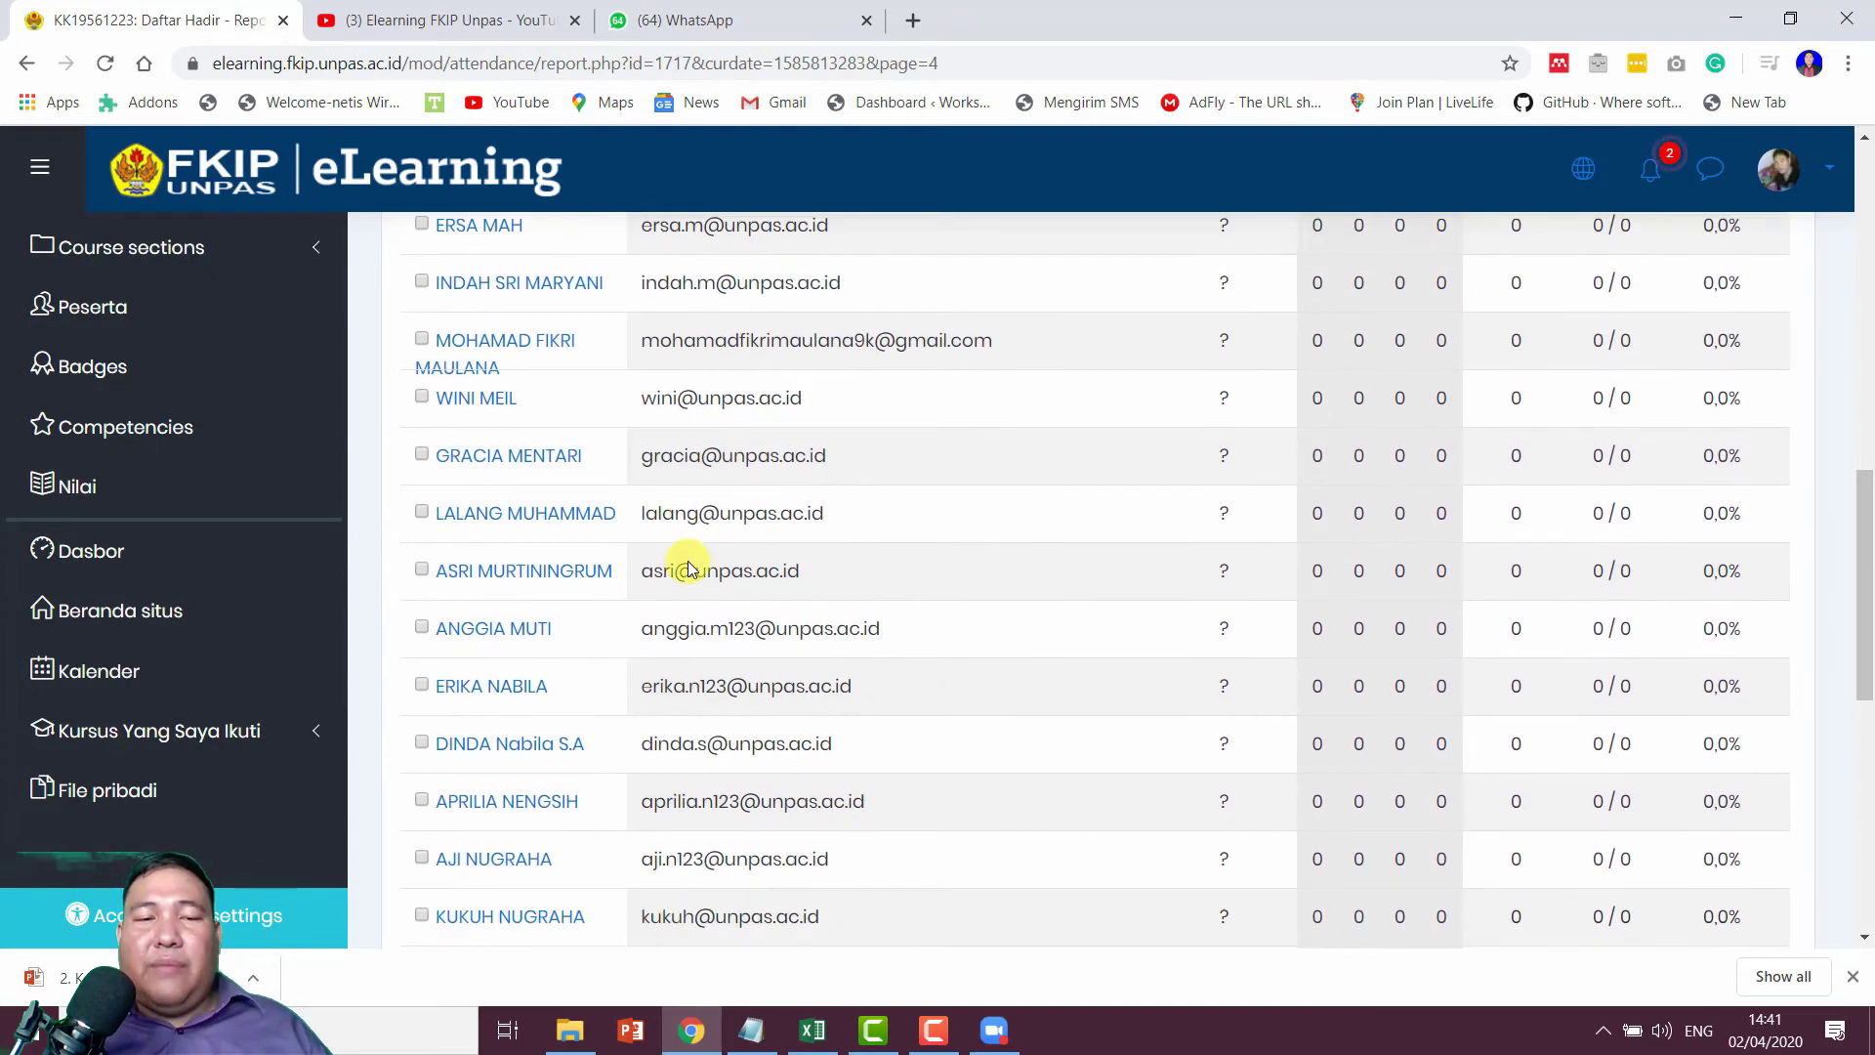
pyautogui.scroll(-7, 688, 571)
# Step: Select the last two students and open a Kirim pesan form for them
pyautogui.click(420, 459)
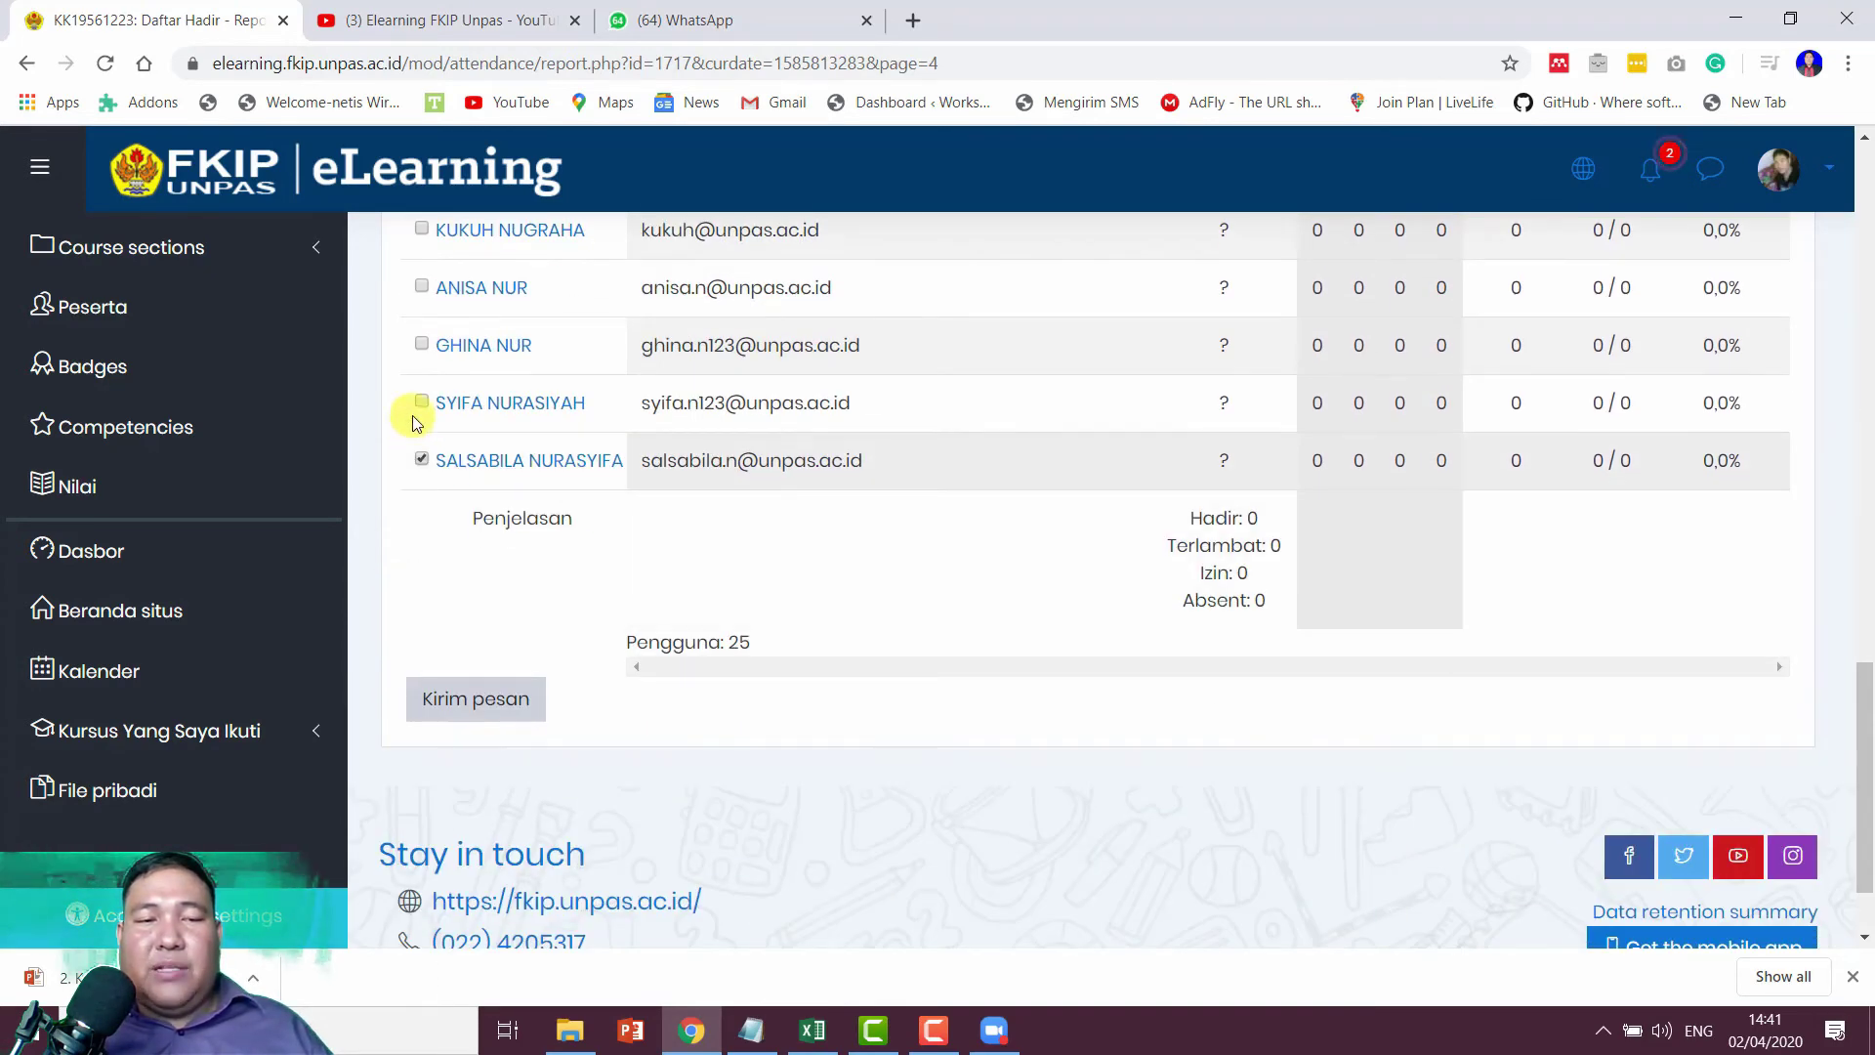
pyautogui.click(421, 401)
pyautogui.click(474, 713)
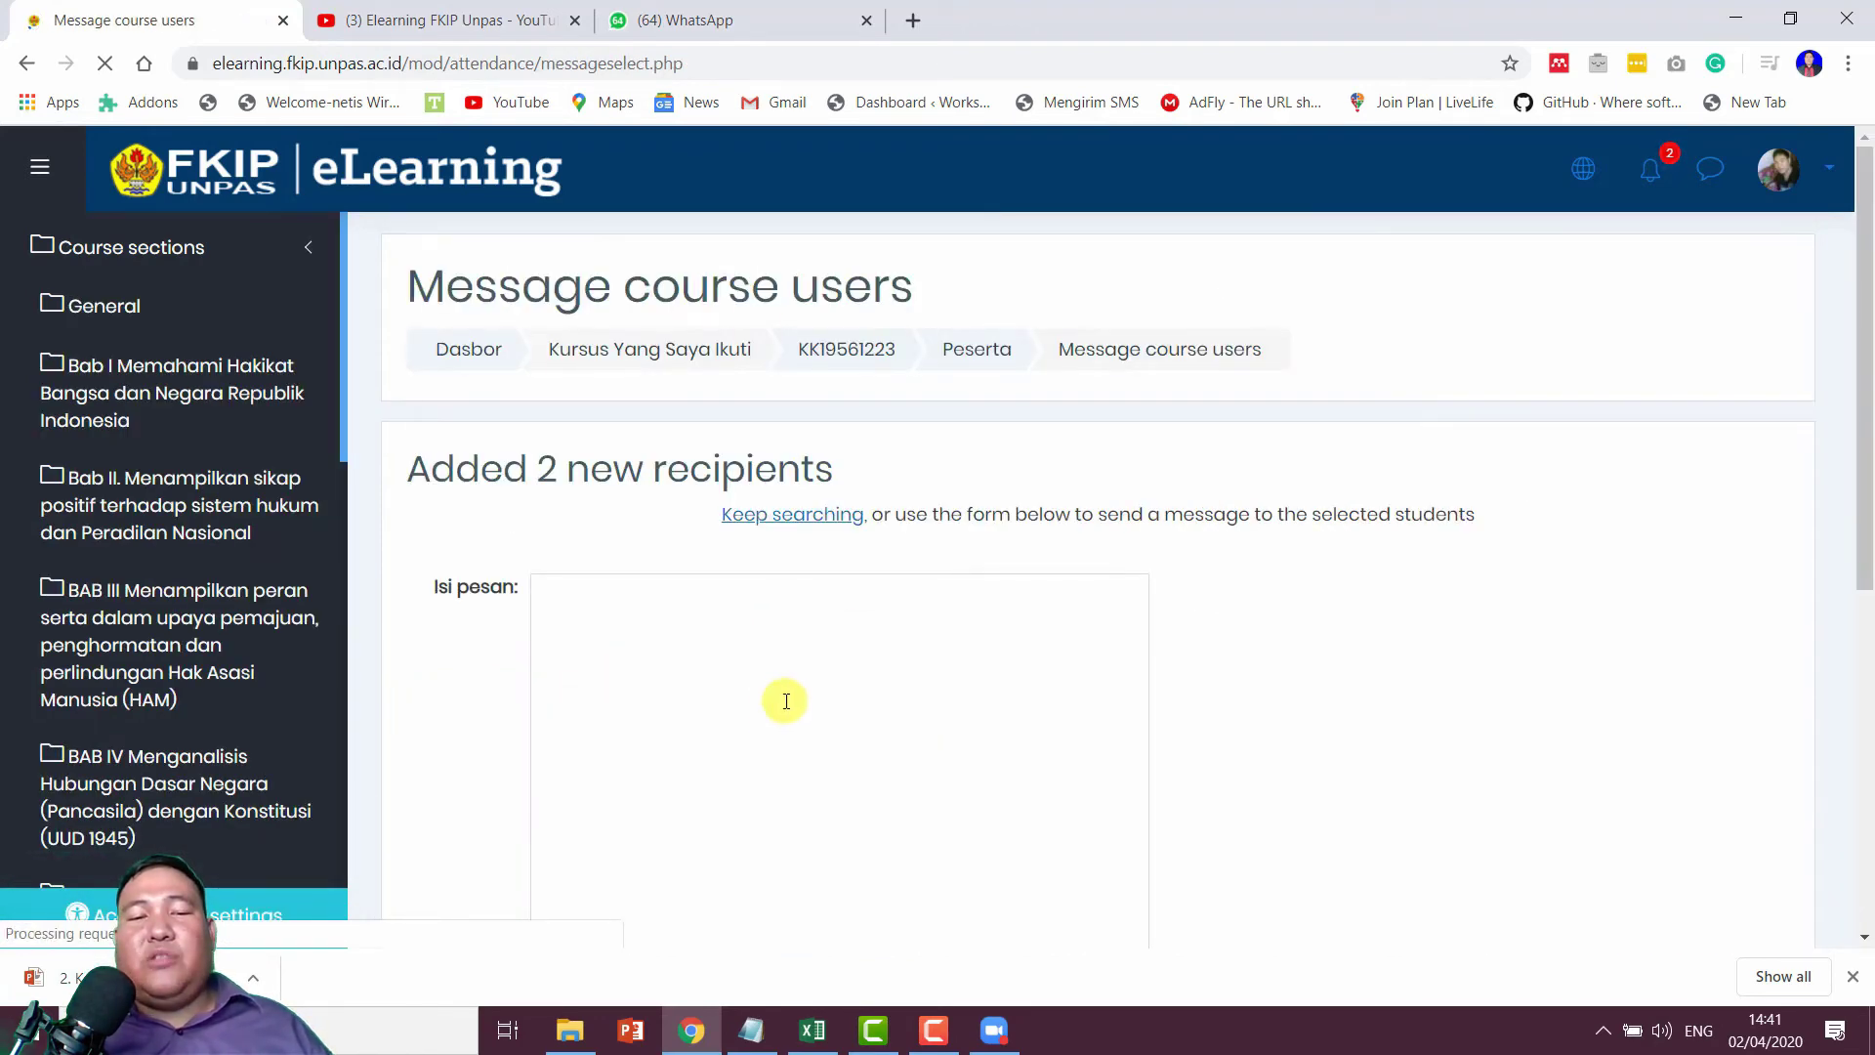
# Step: Send both students 'kenapa tadi tidak hadir?' and go back to the participant list
pyautogui.scroll(-3, 786, 700)
pyautogui.click(759, 462)
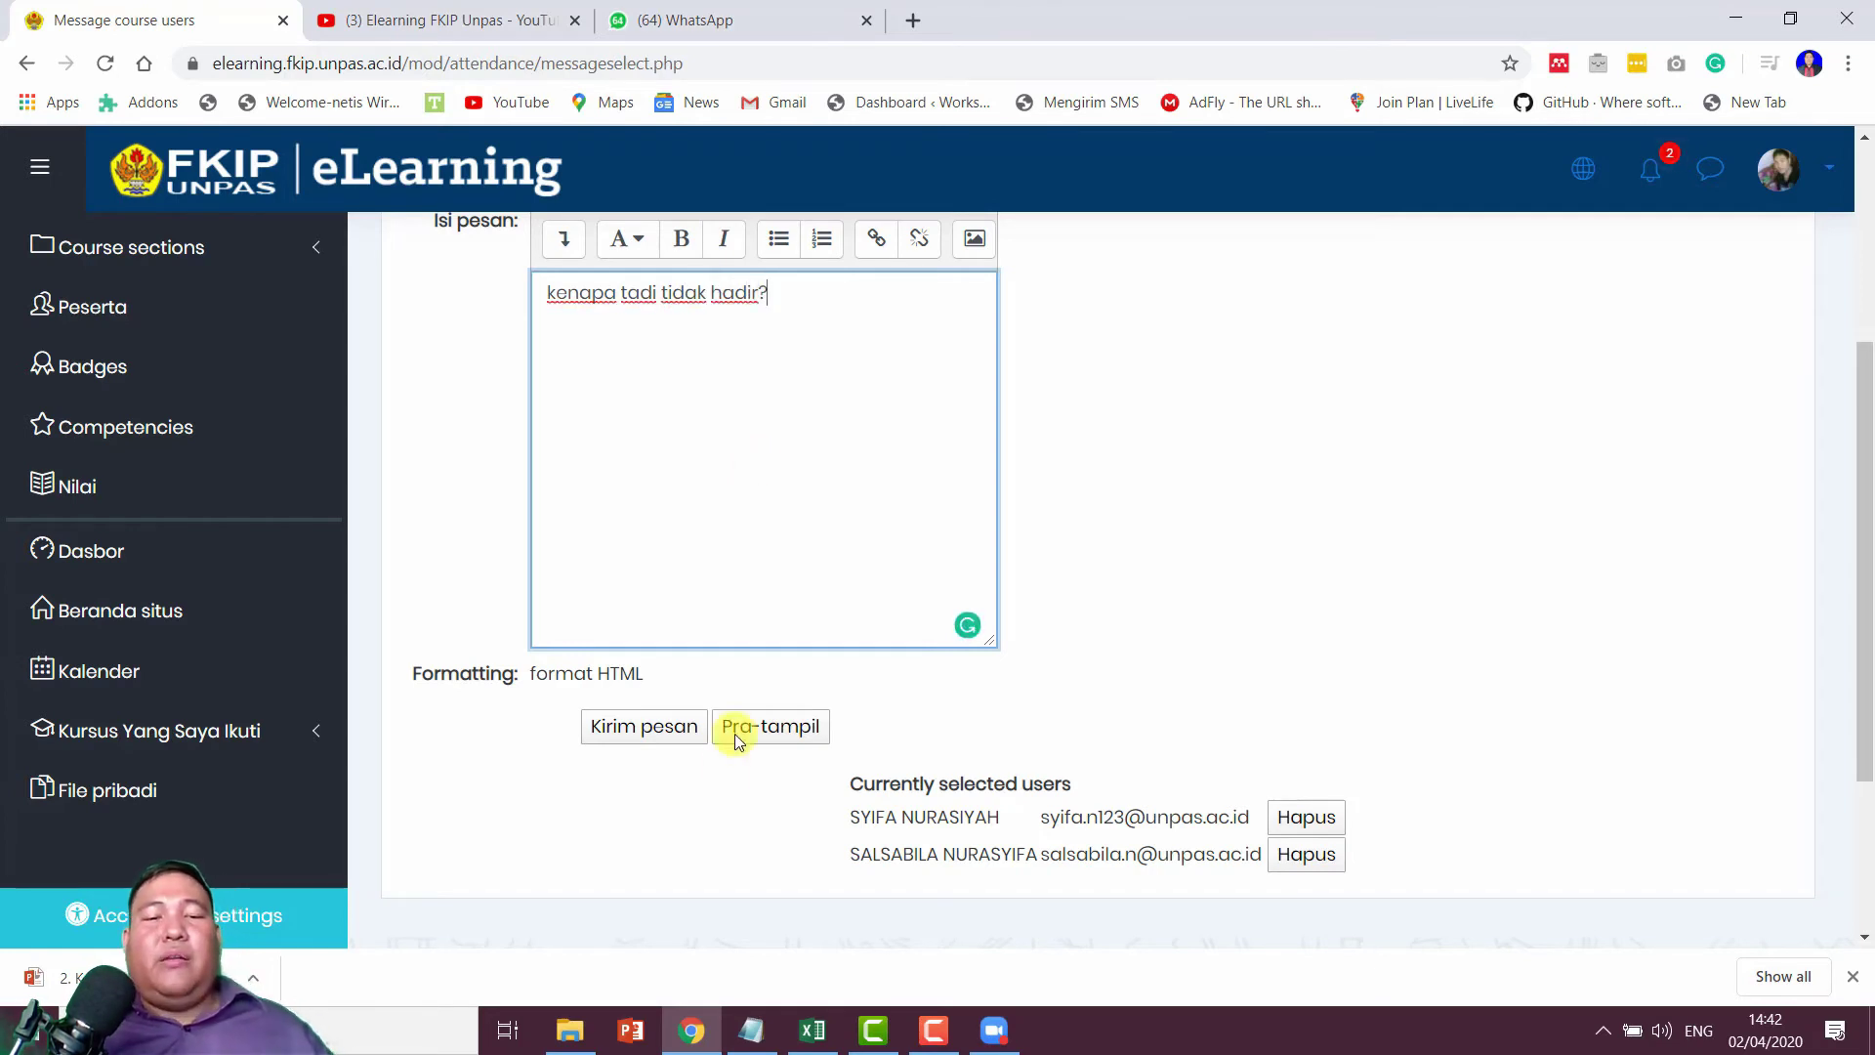
pyautogui.click(635, 730)
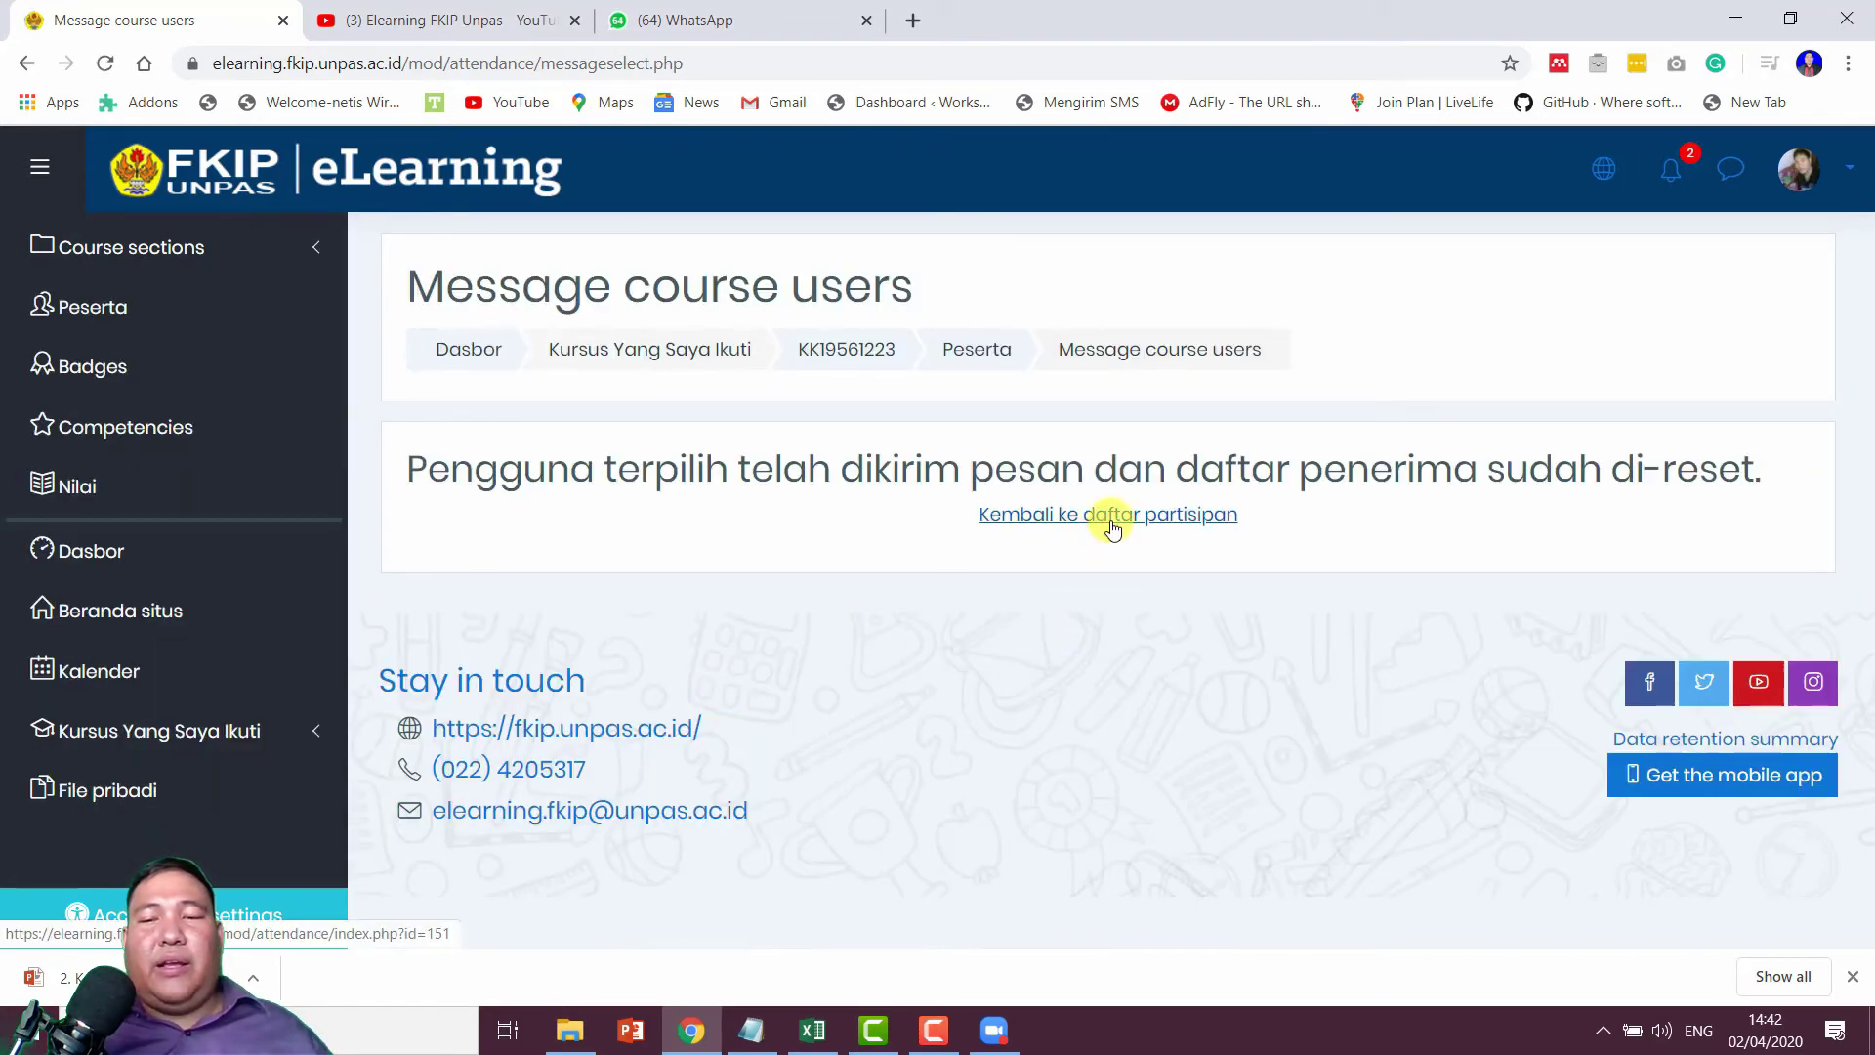
pyautogui.click(1112, 527)
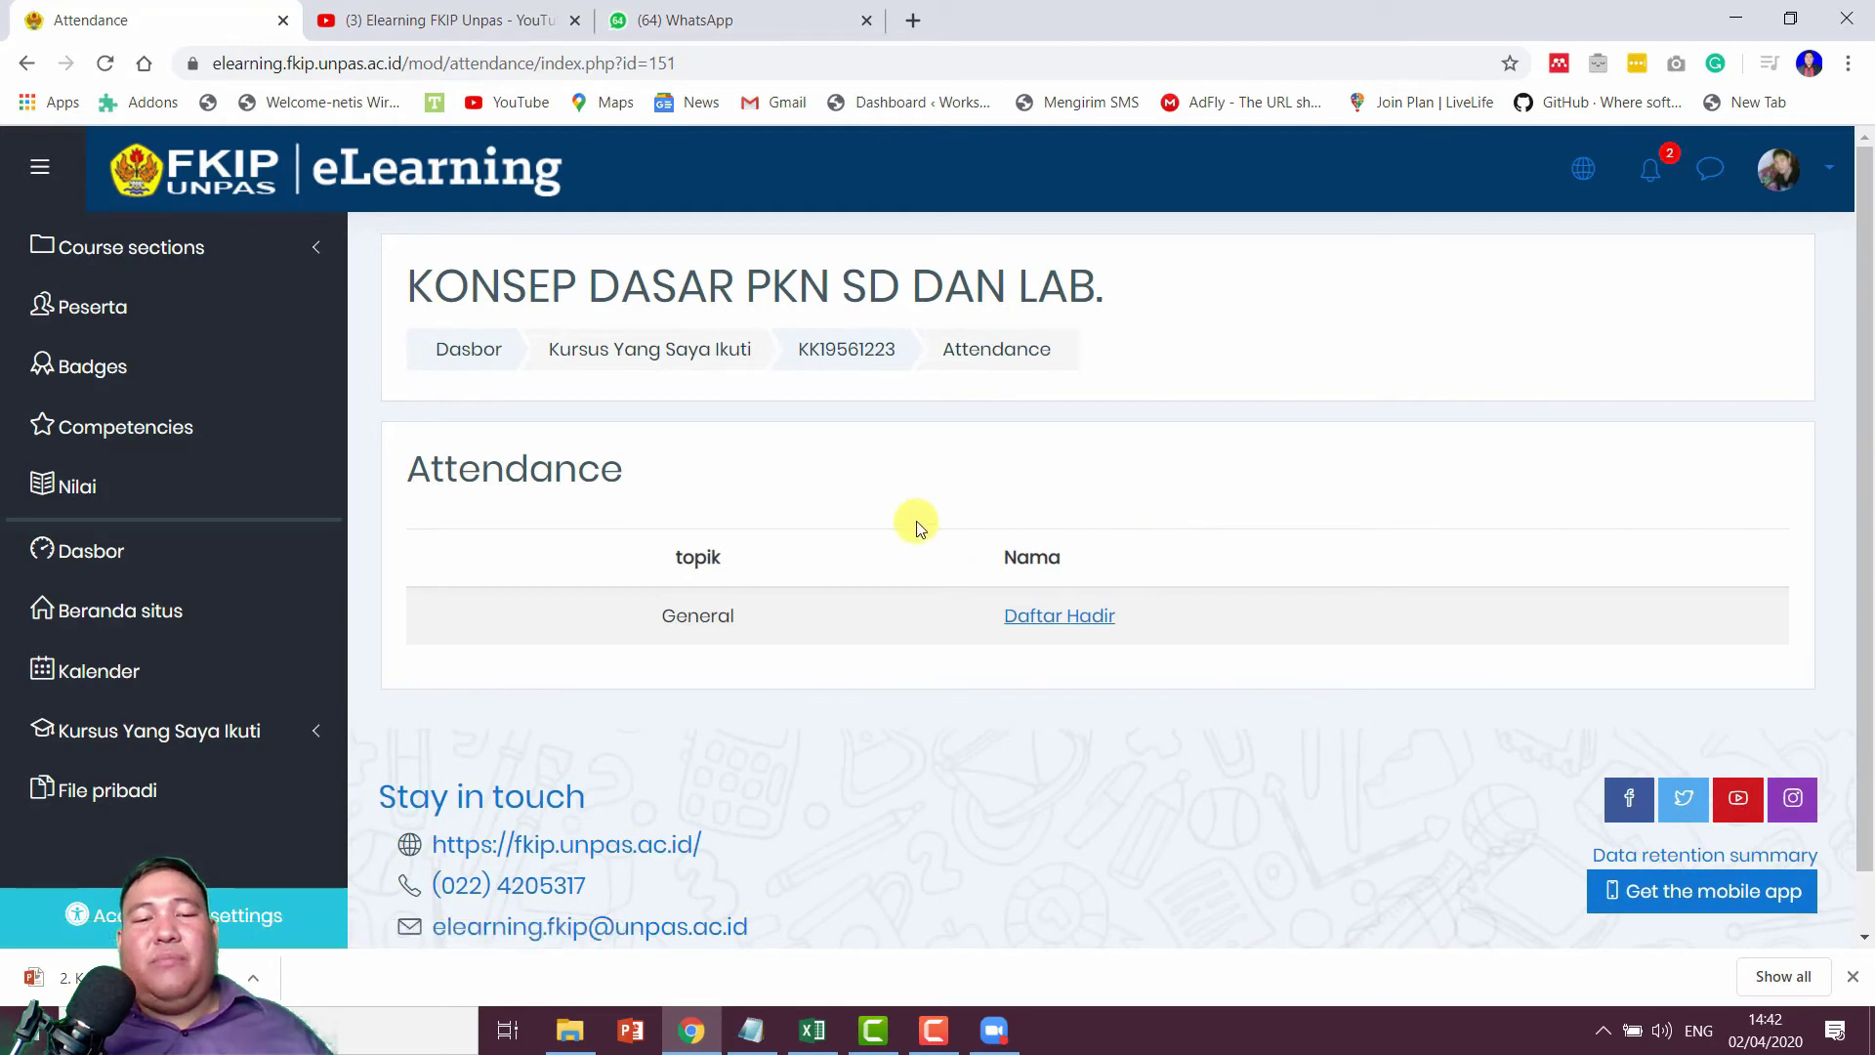
# Step: Open the Export options of the Daftar Hadir attendance activity
pyautogui.click(1041, 616)
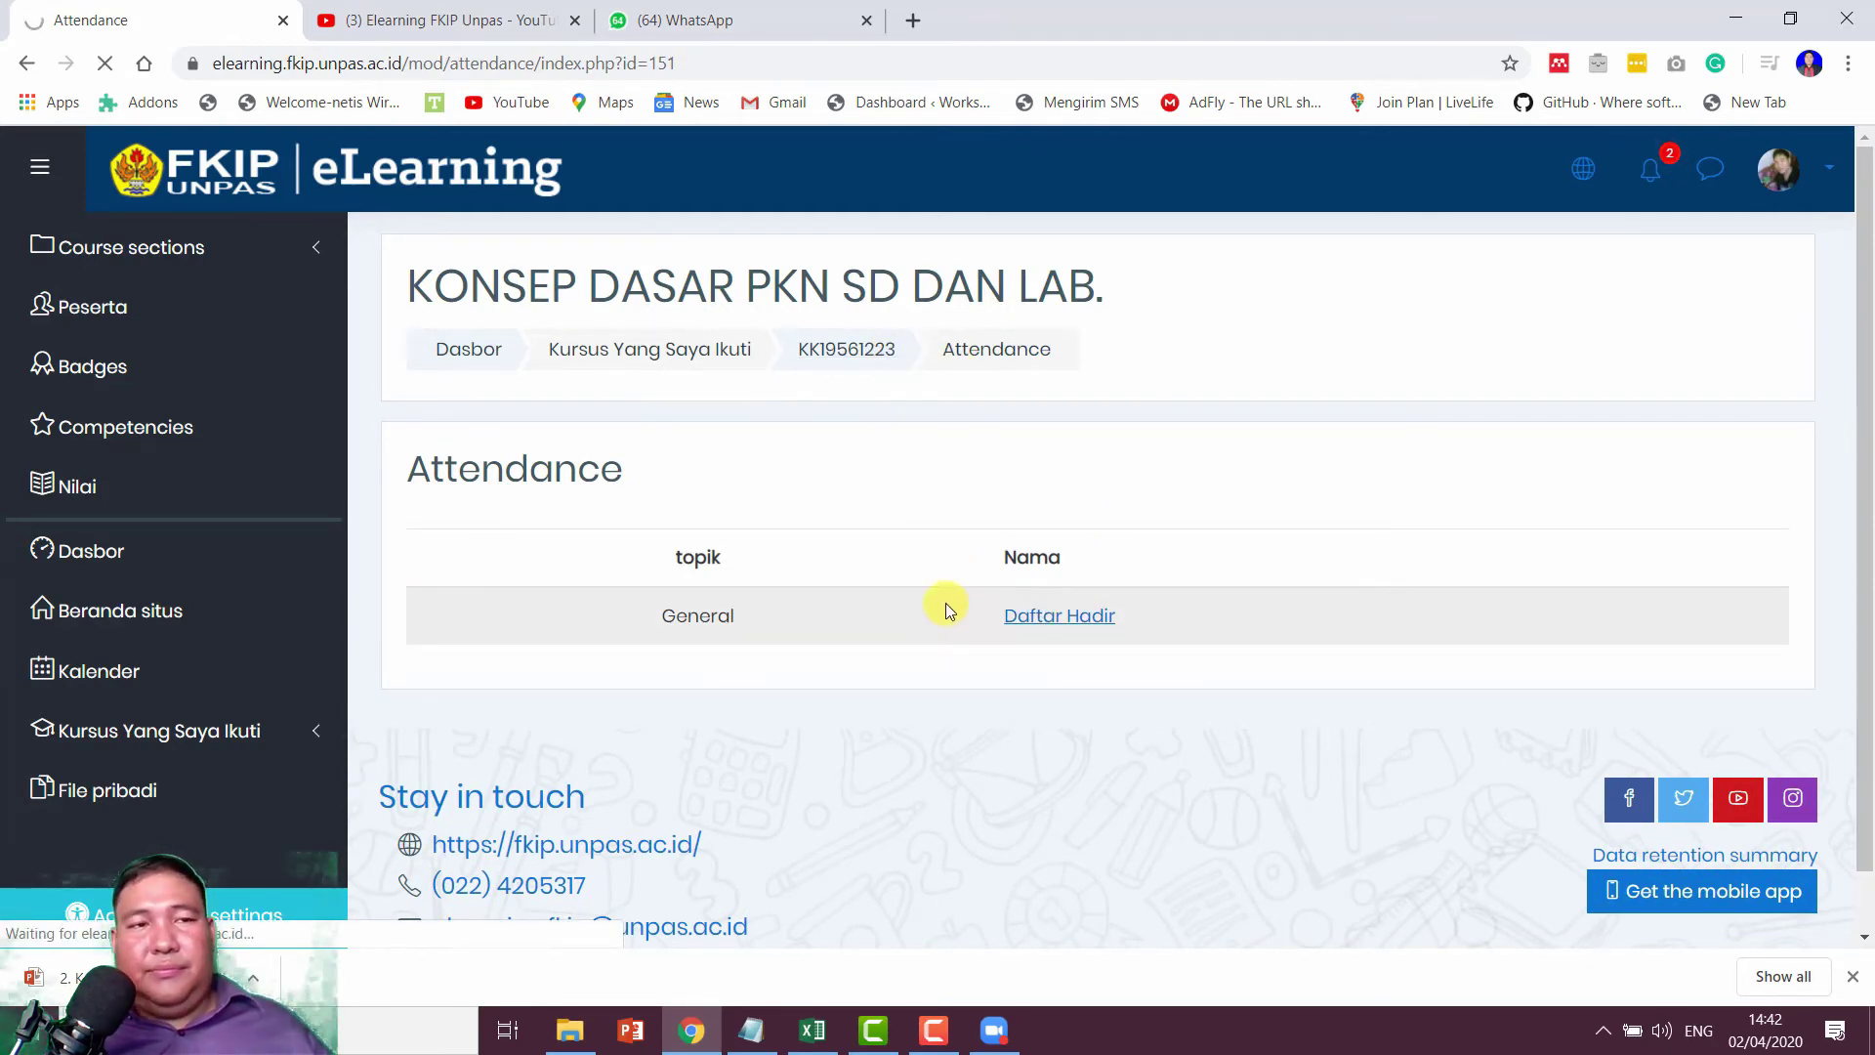
pyautogui.scroll(-2, 957, 699)
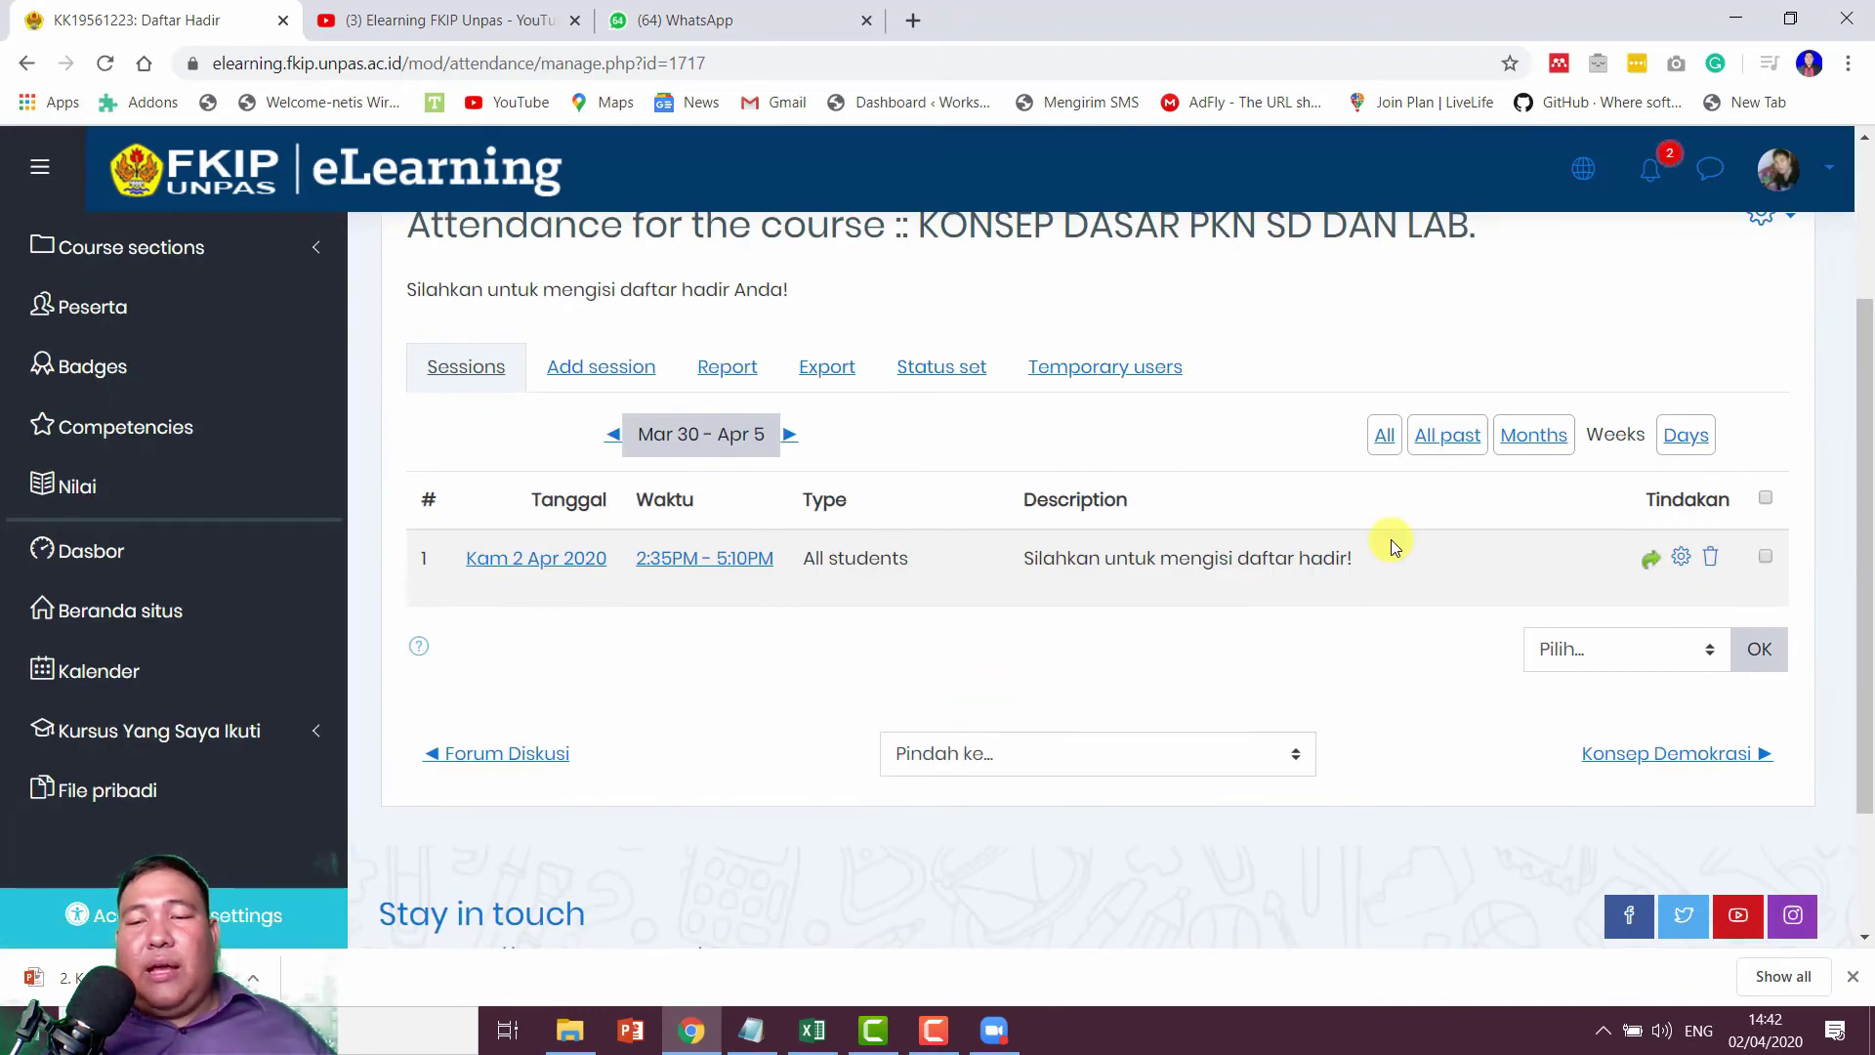
pyautogui.click(1650, 561)
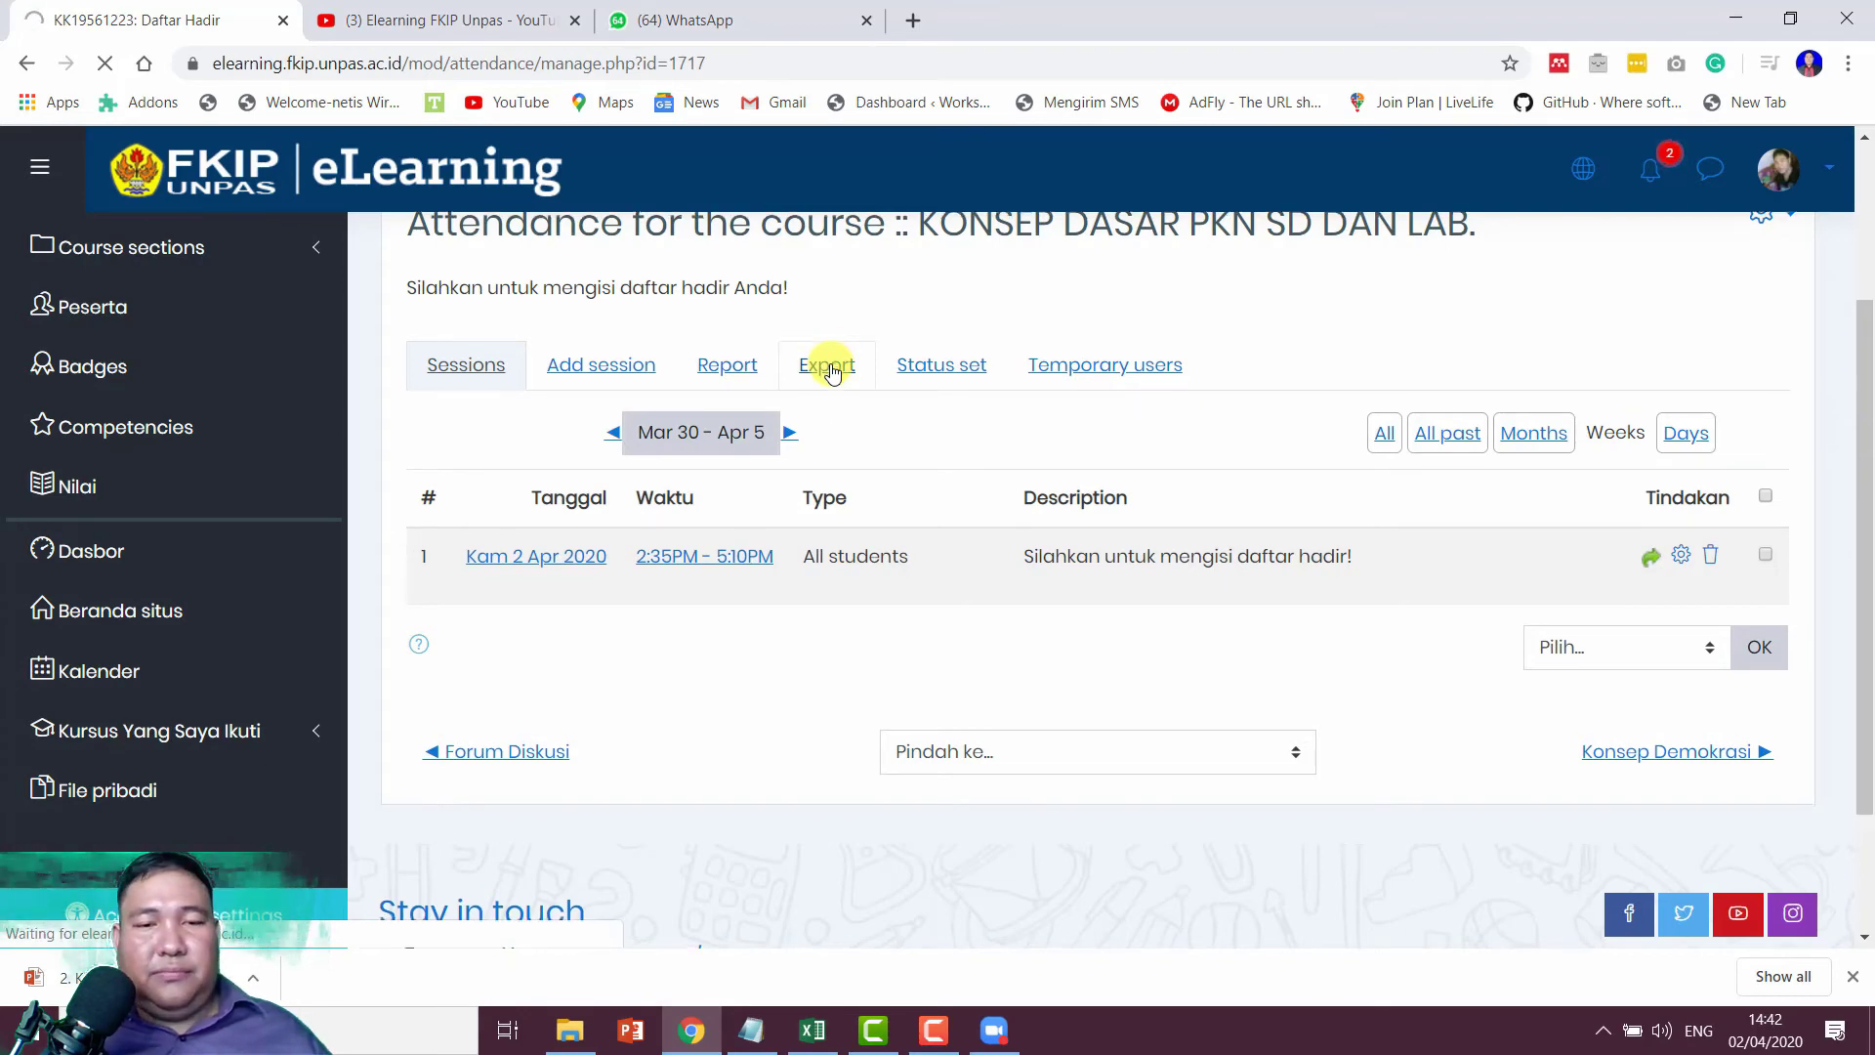
# Step: Keep 'Download in Excel format' and download all participants' attendance
pyautogui.scroll(-2, 828, 369)
pyautogui.scroll(5, 828, 391)
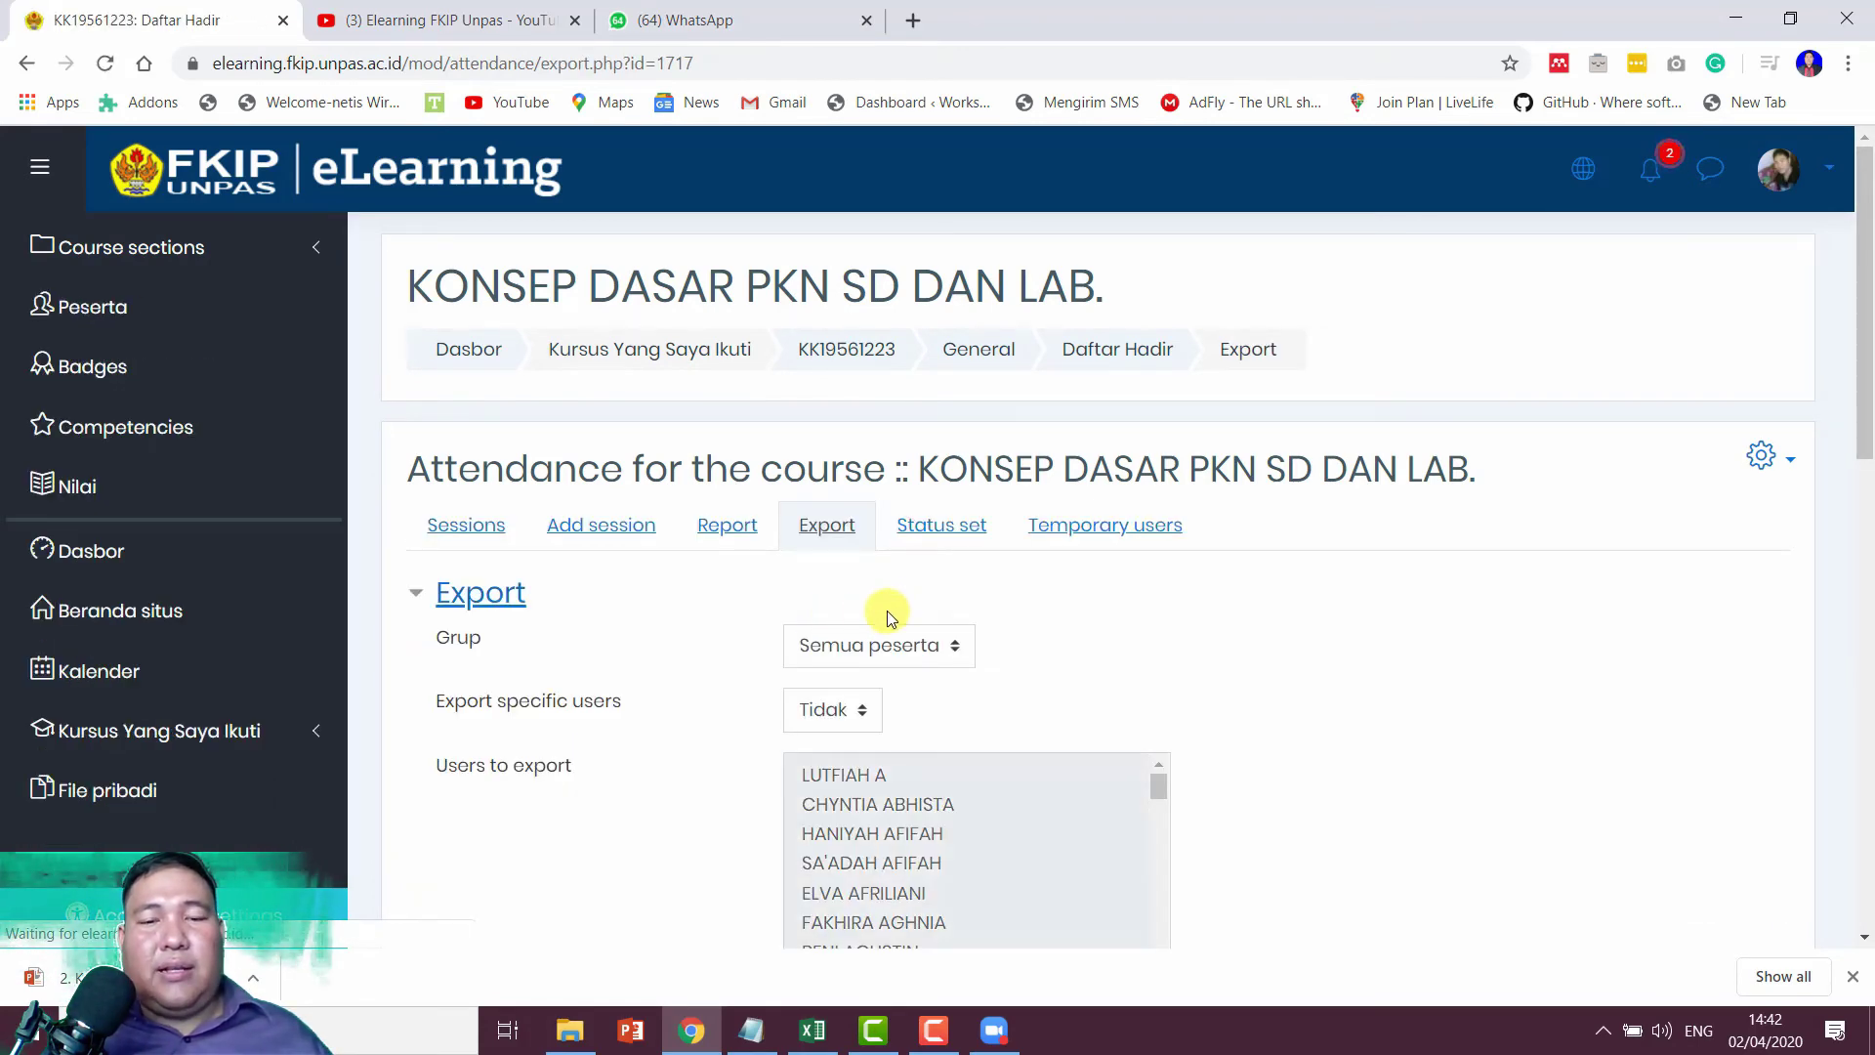
pyautogui.scroll(-12, 1004, 654)
pyautogui.scroll(5, 1003, 652)
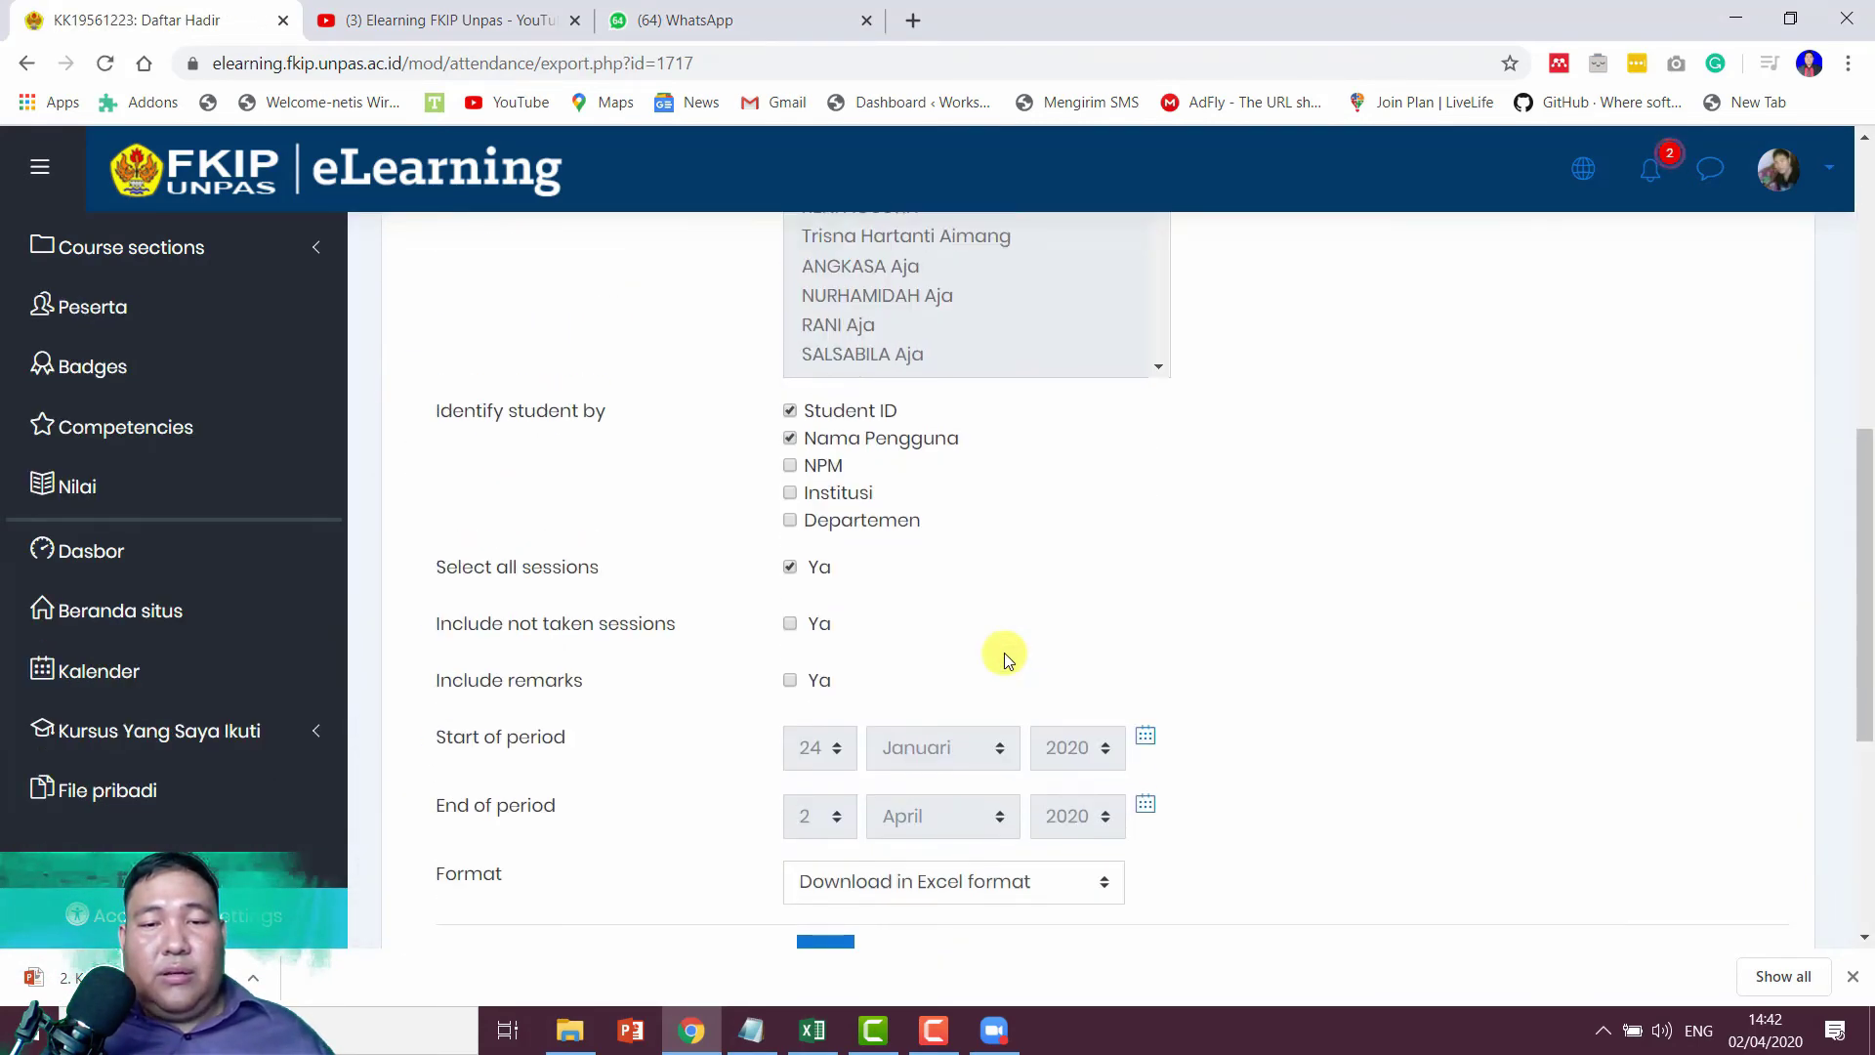
pyautogui.scroll(-2, 986, 624)
pyautogui.scroll(10, 975, 635)
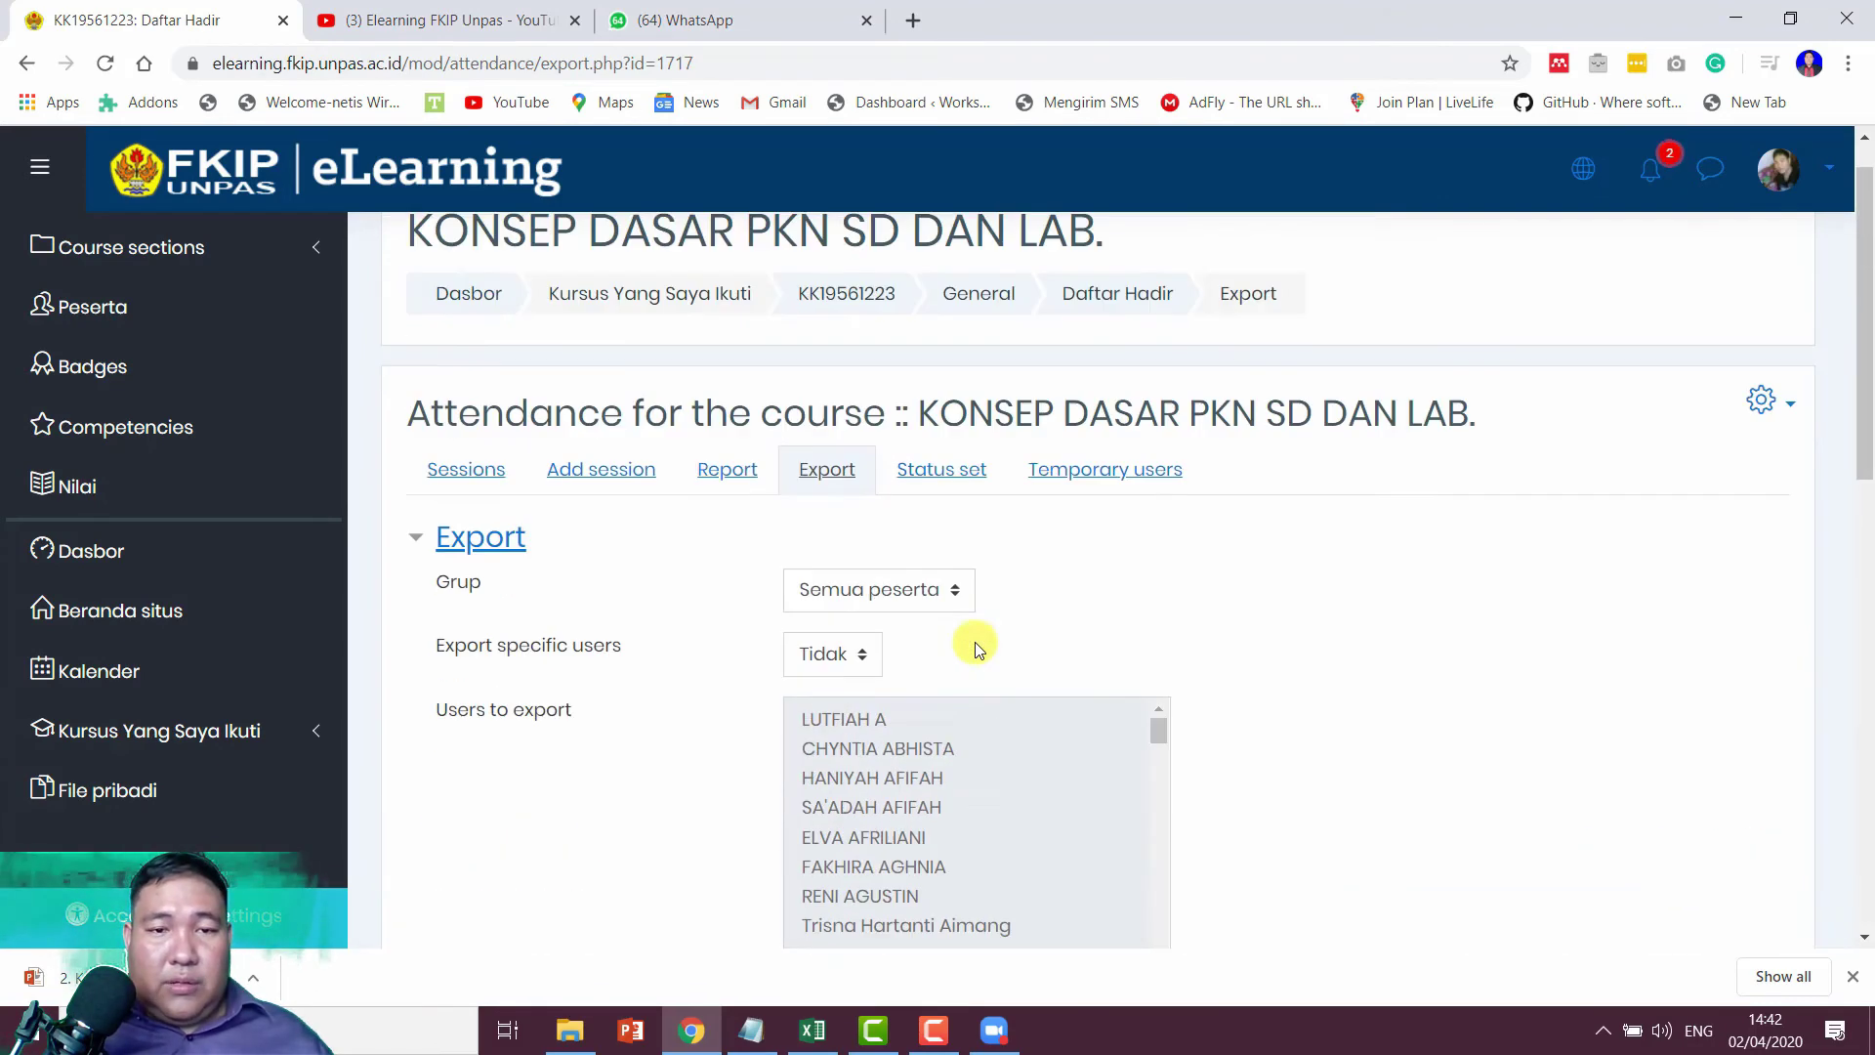
pyautogui.scroll(-10, 927, 600)
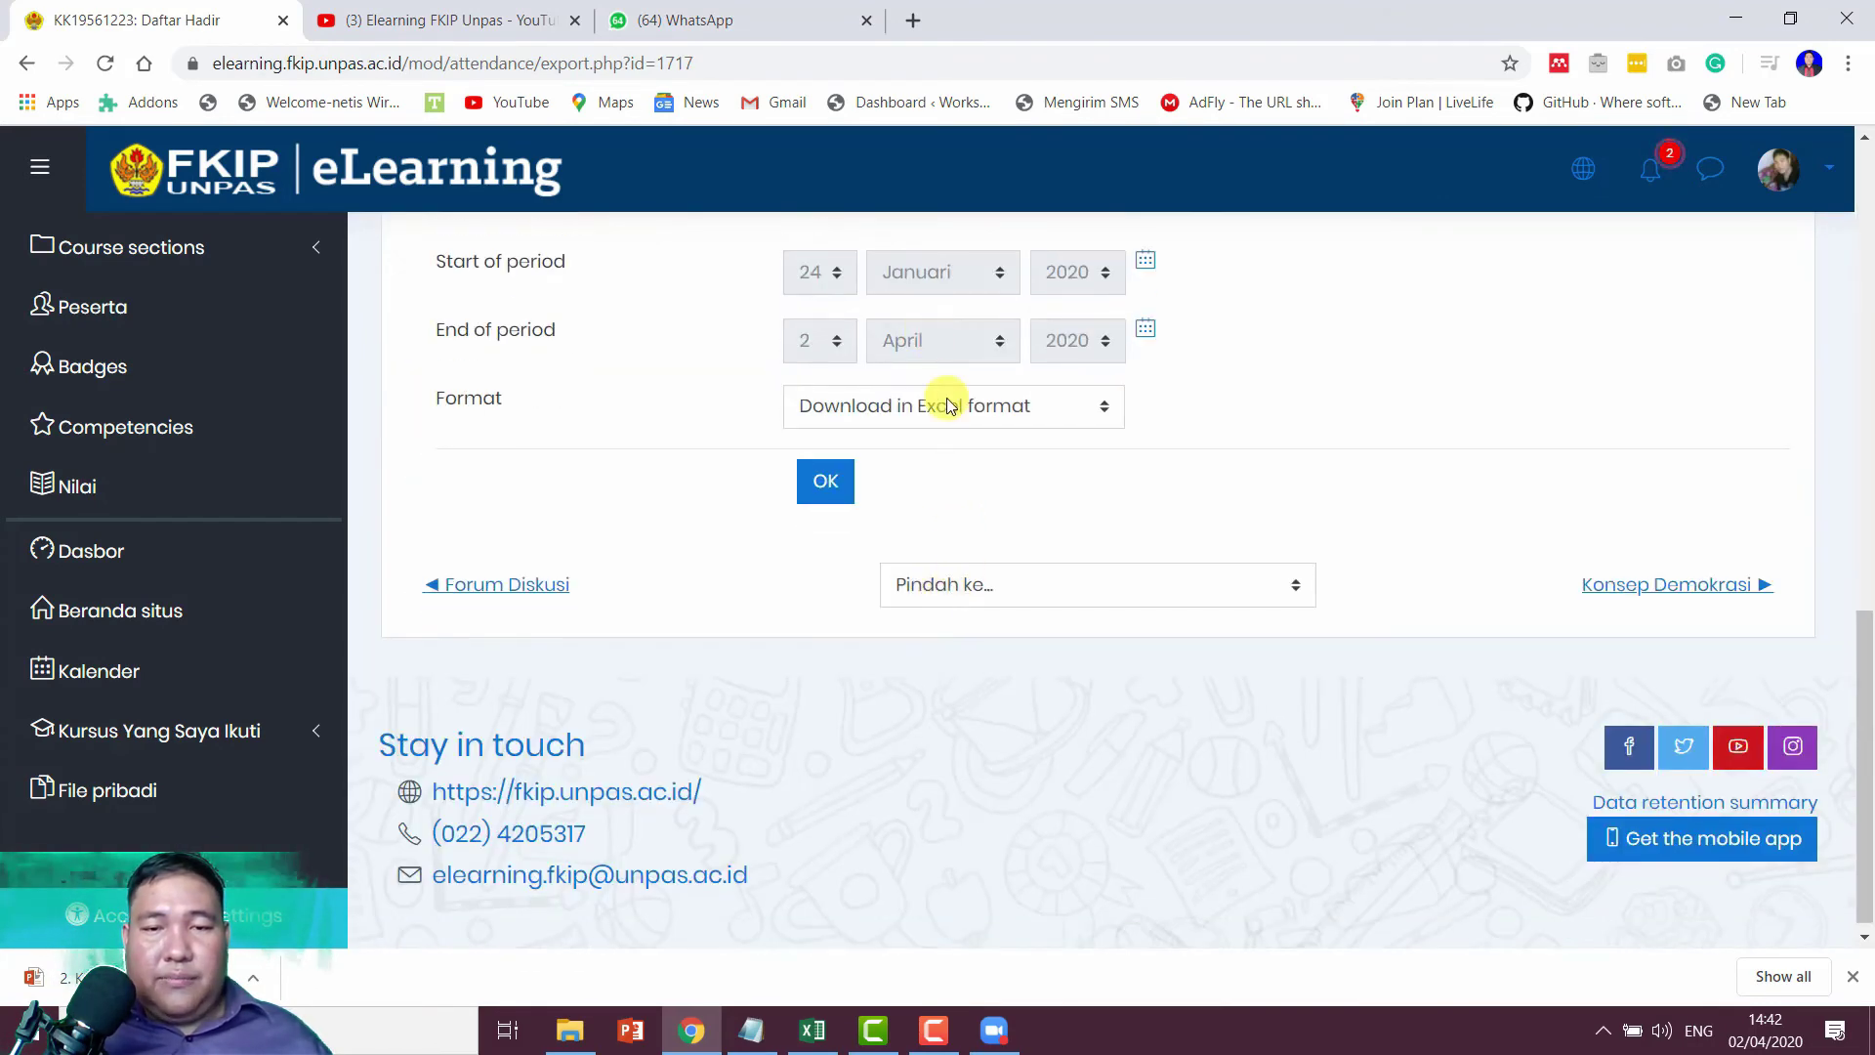
pyautogui.click(945, 403)
pyautogui.click(910, 441)
pyautogui.click(823, 480)
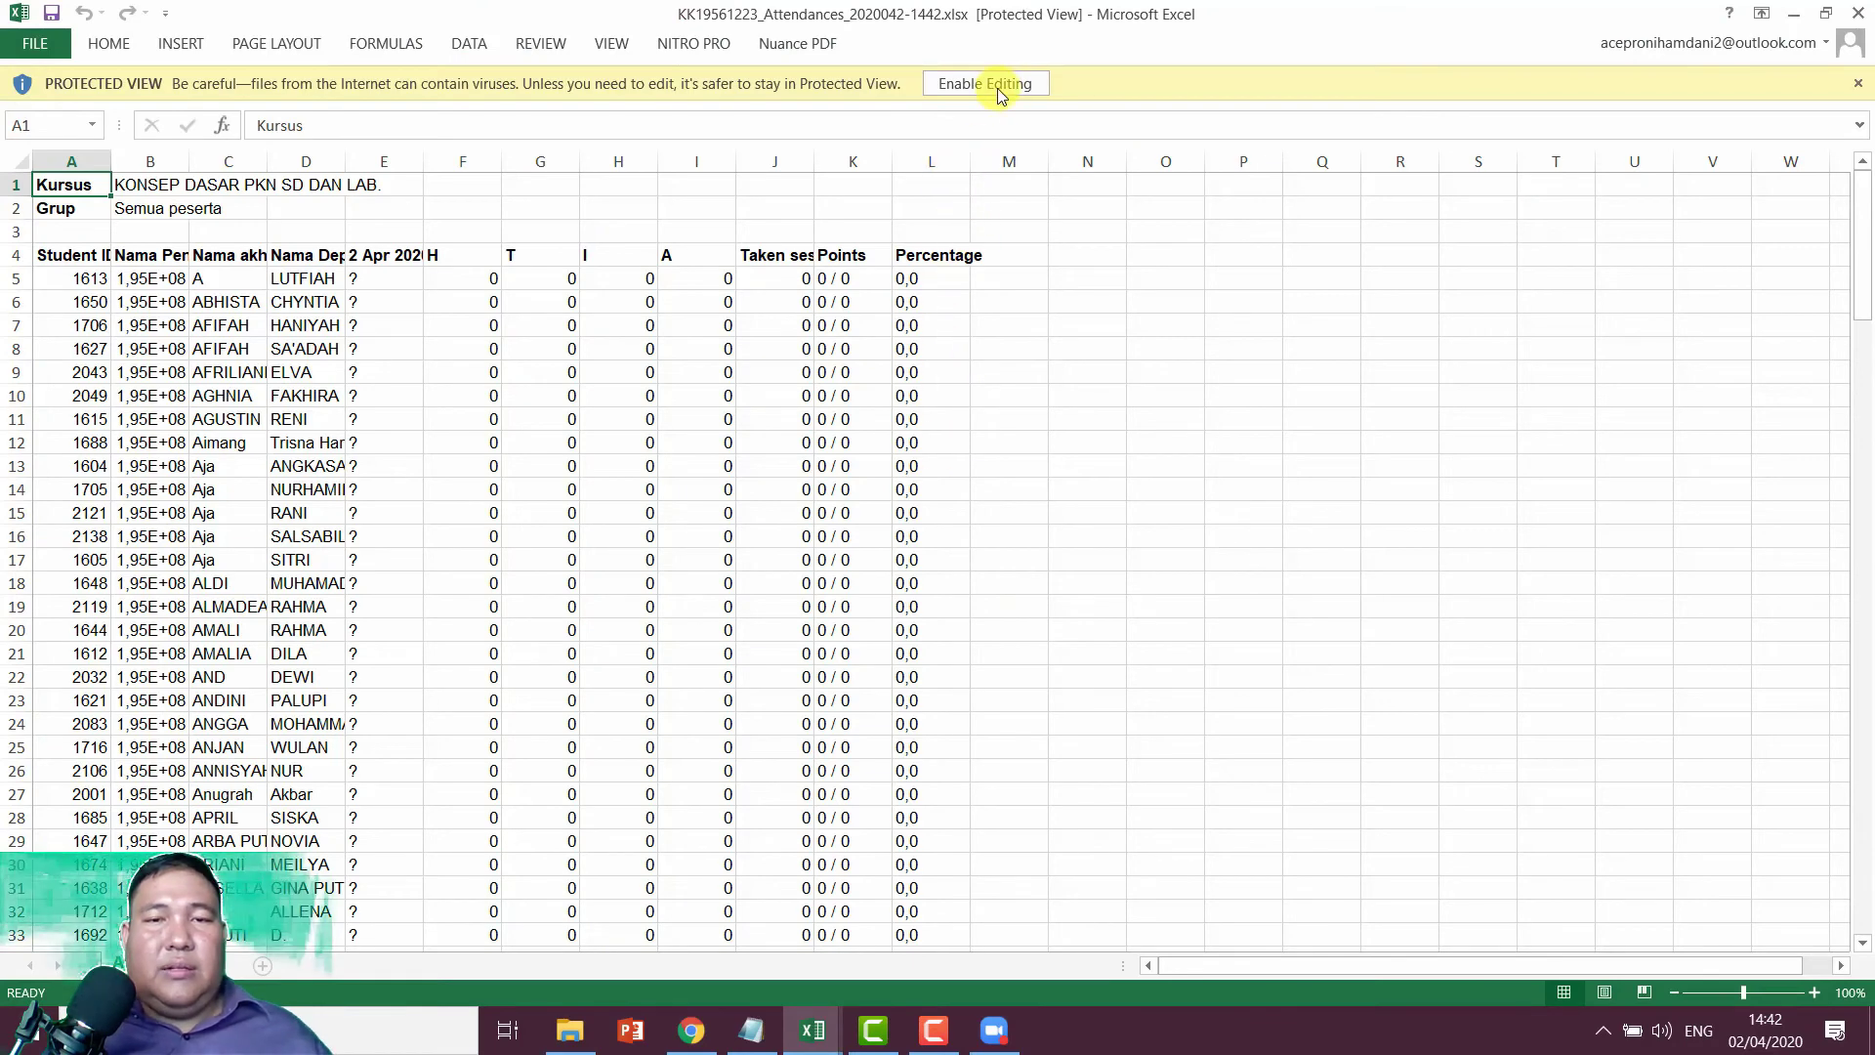
# Step: Enable editing, widen column C for full names, and check the student's points and percentage
pyautogui.click(998, 85)
pyautogui.scroll(-5, 809, 577)
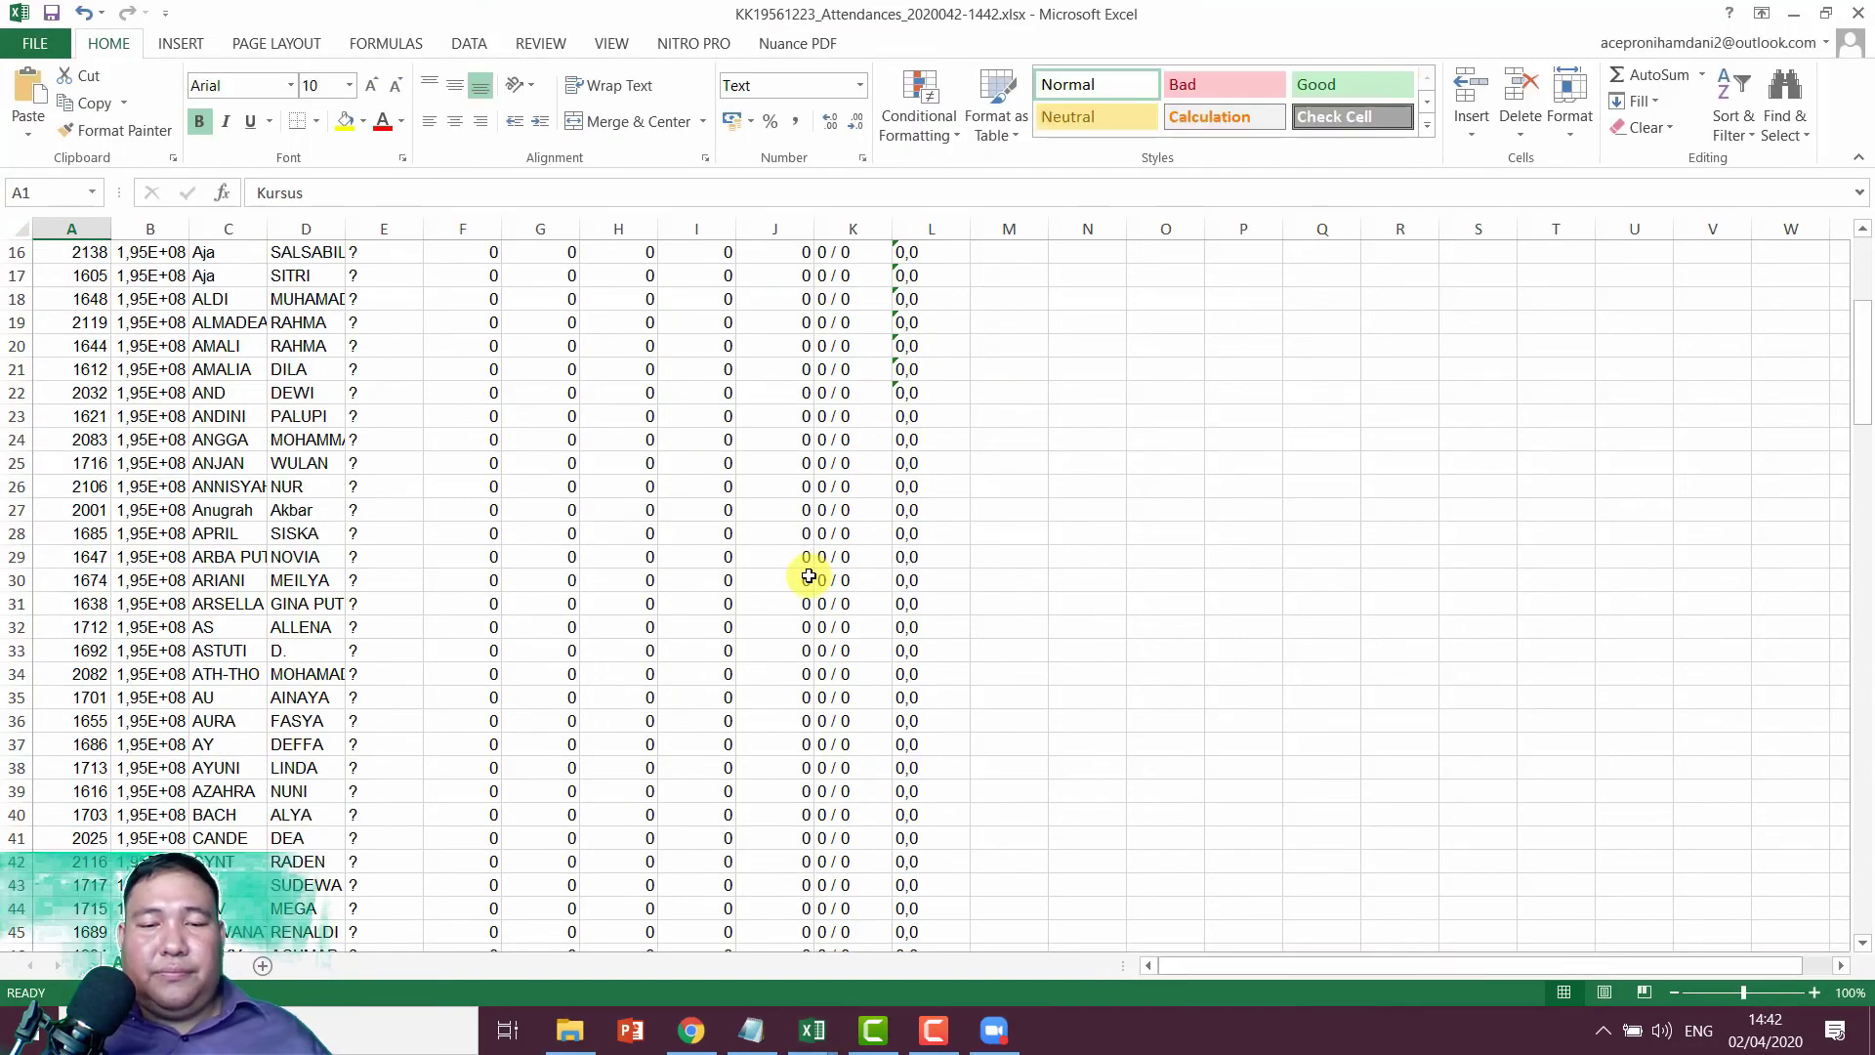
pyautogui.scroll(-20, 809, 576)
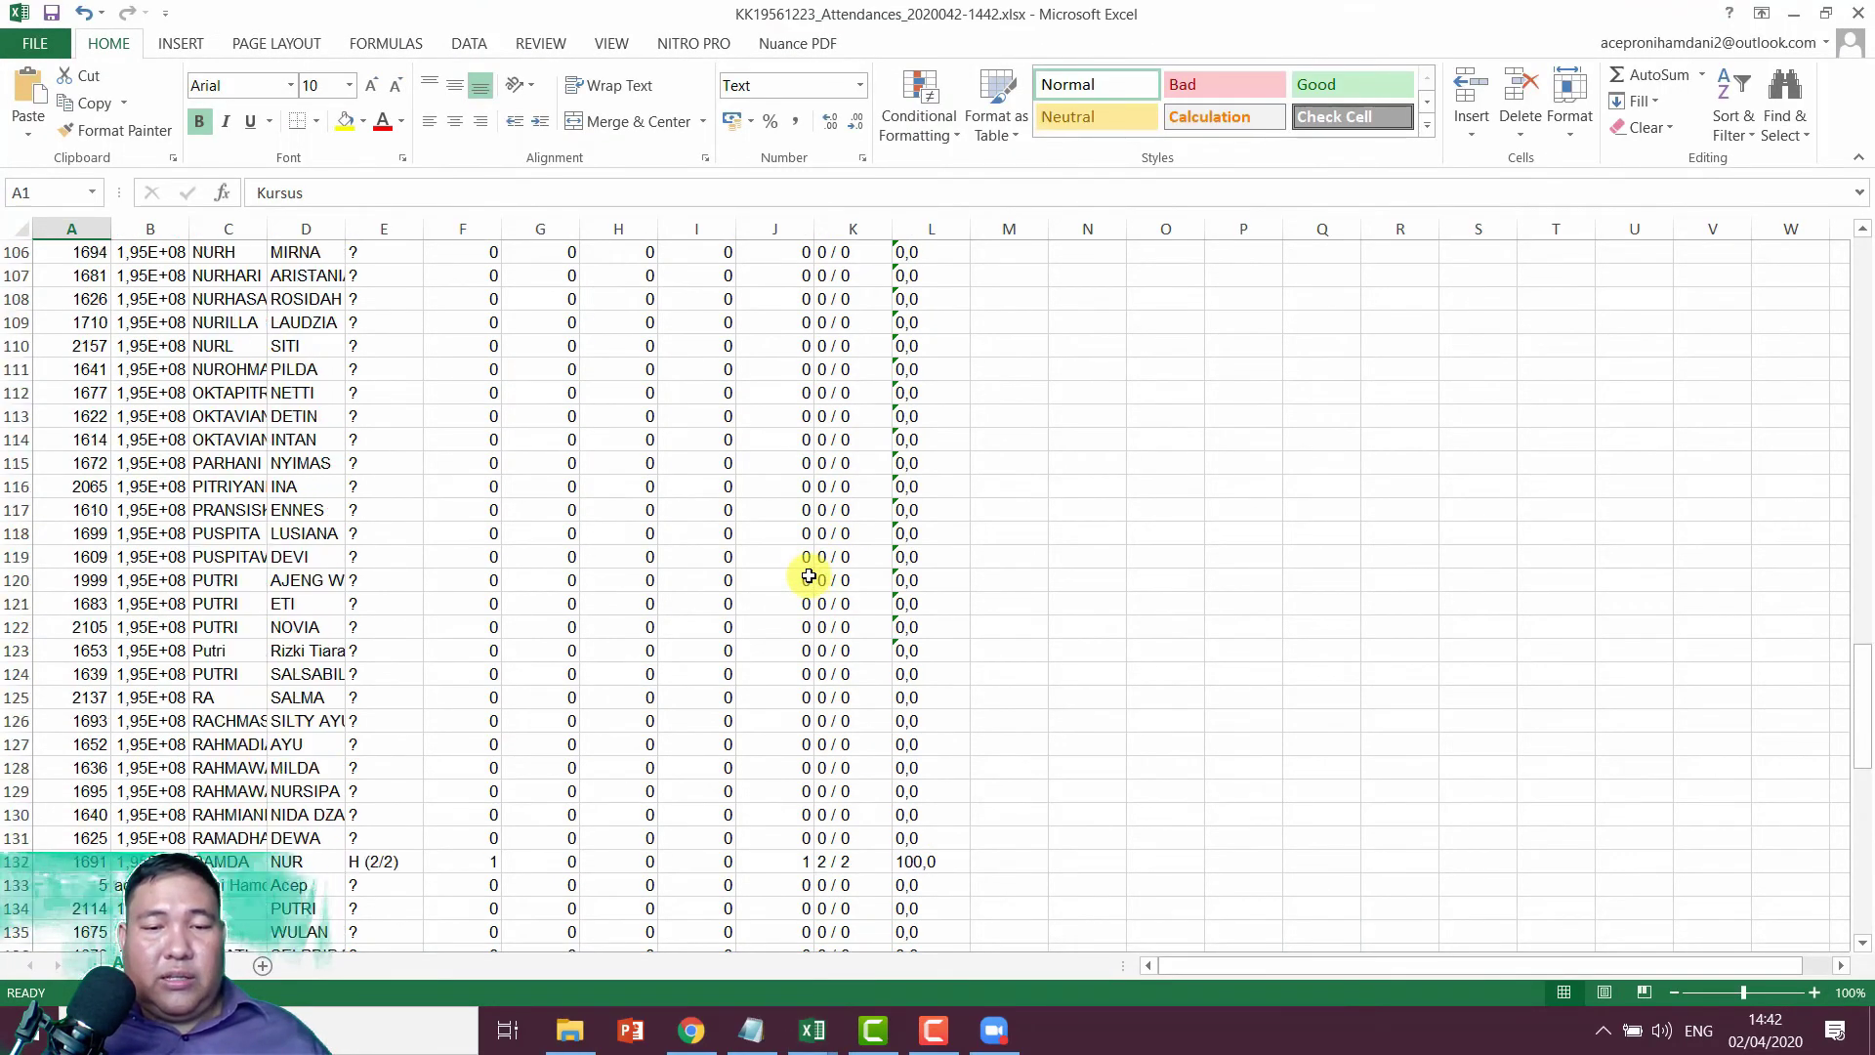
pyautogui.scroll(-10, 808, 576)
pyautogui.scroll(3, 808, 576)
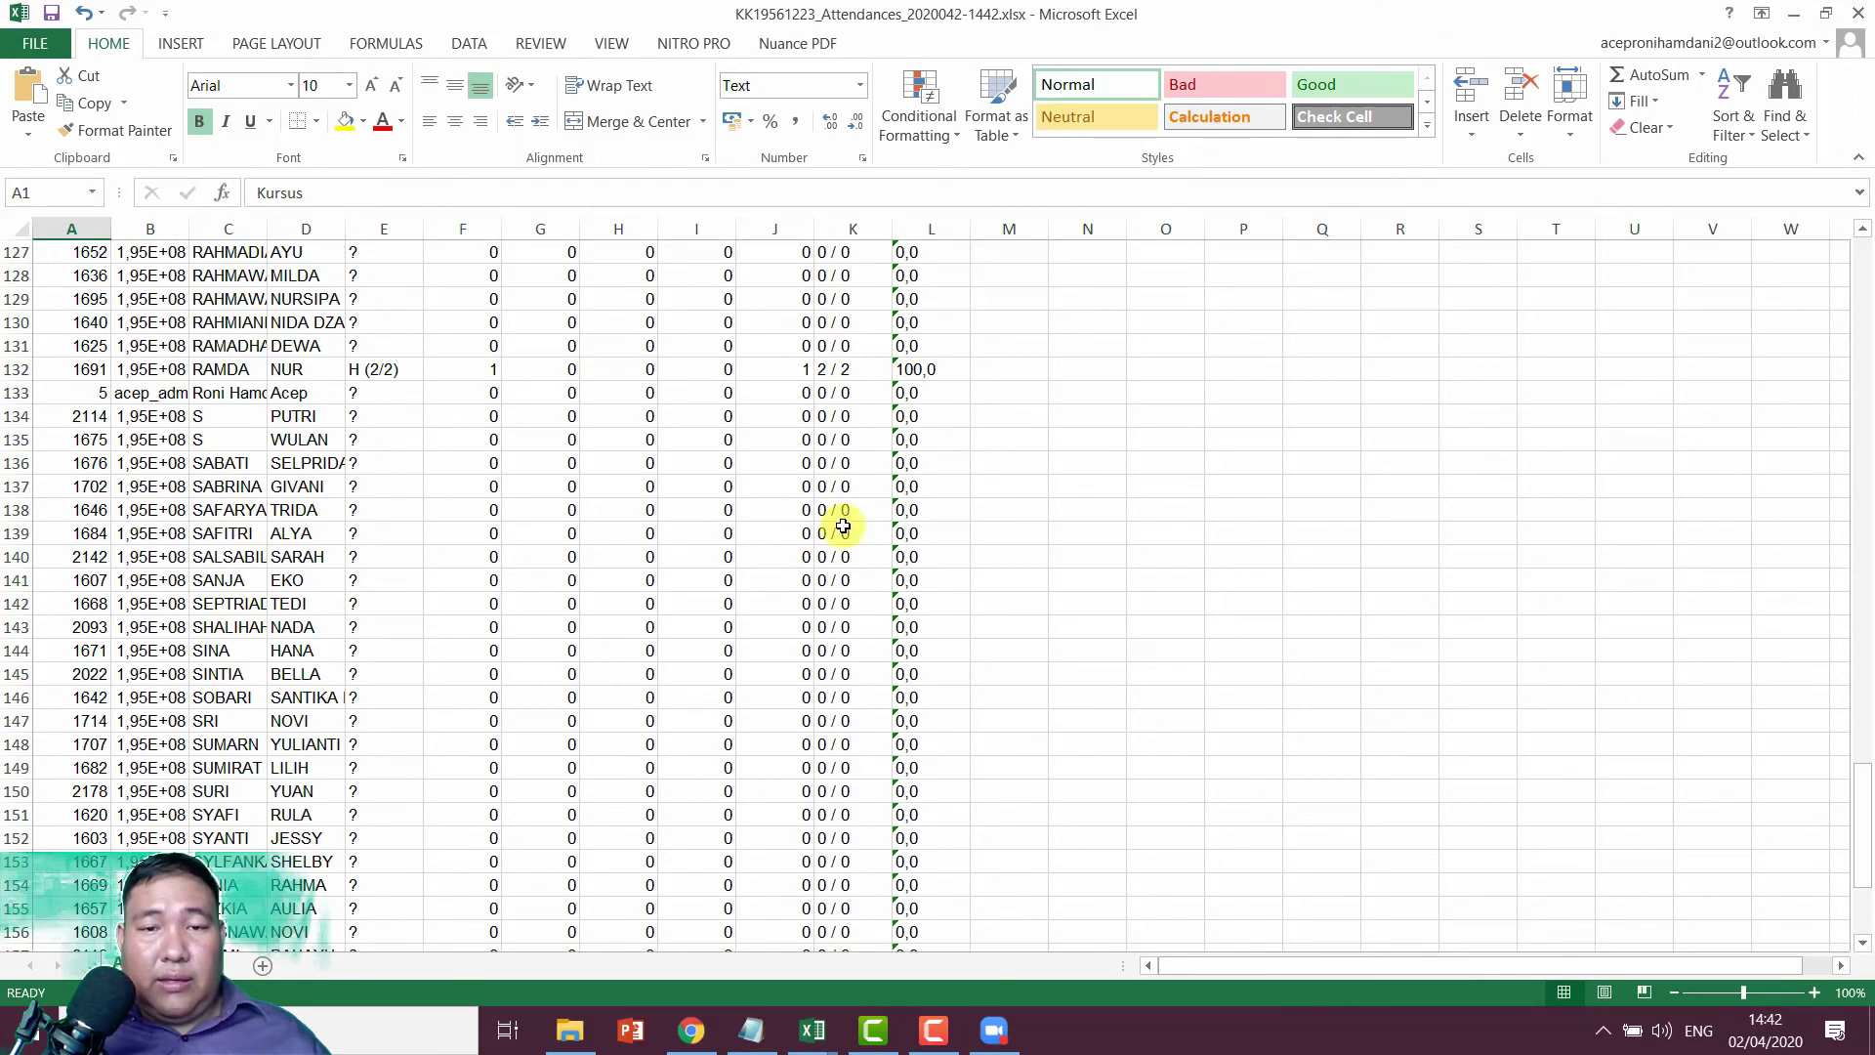
pyautogui.click(855, 366)
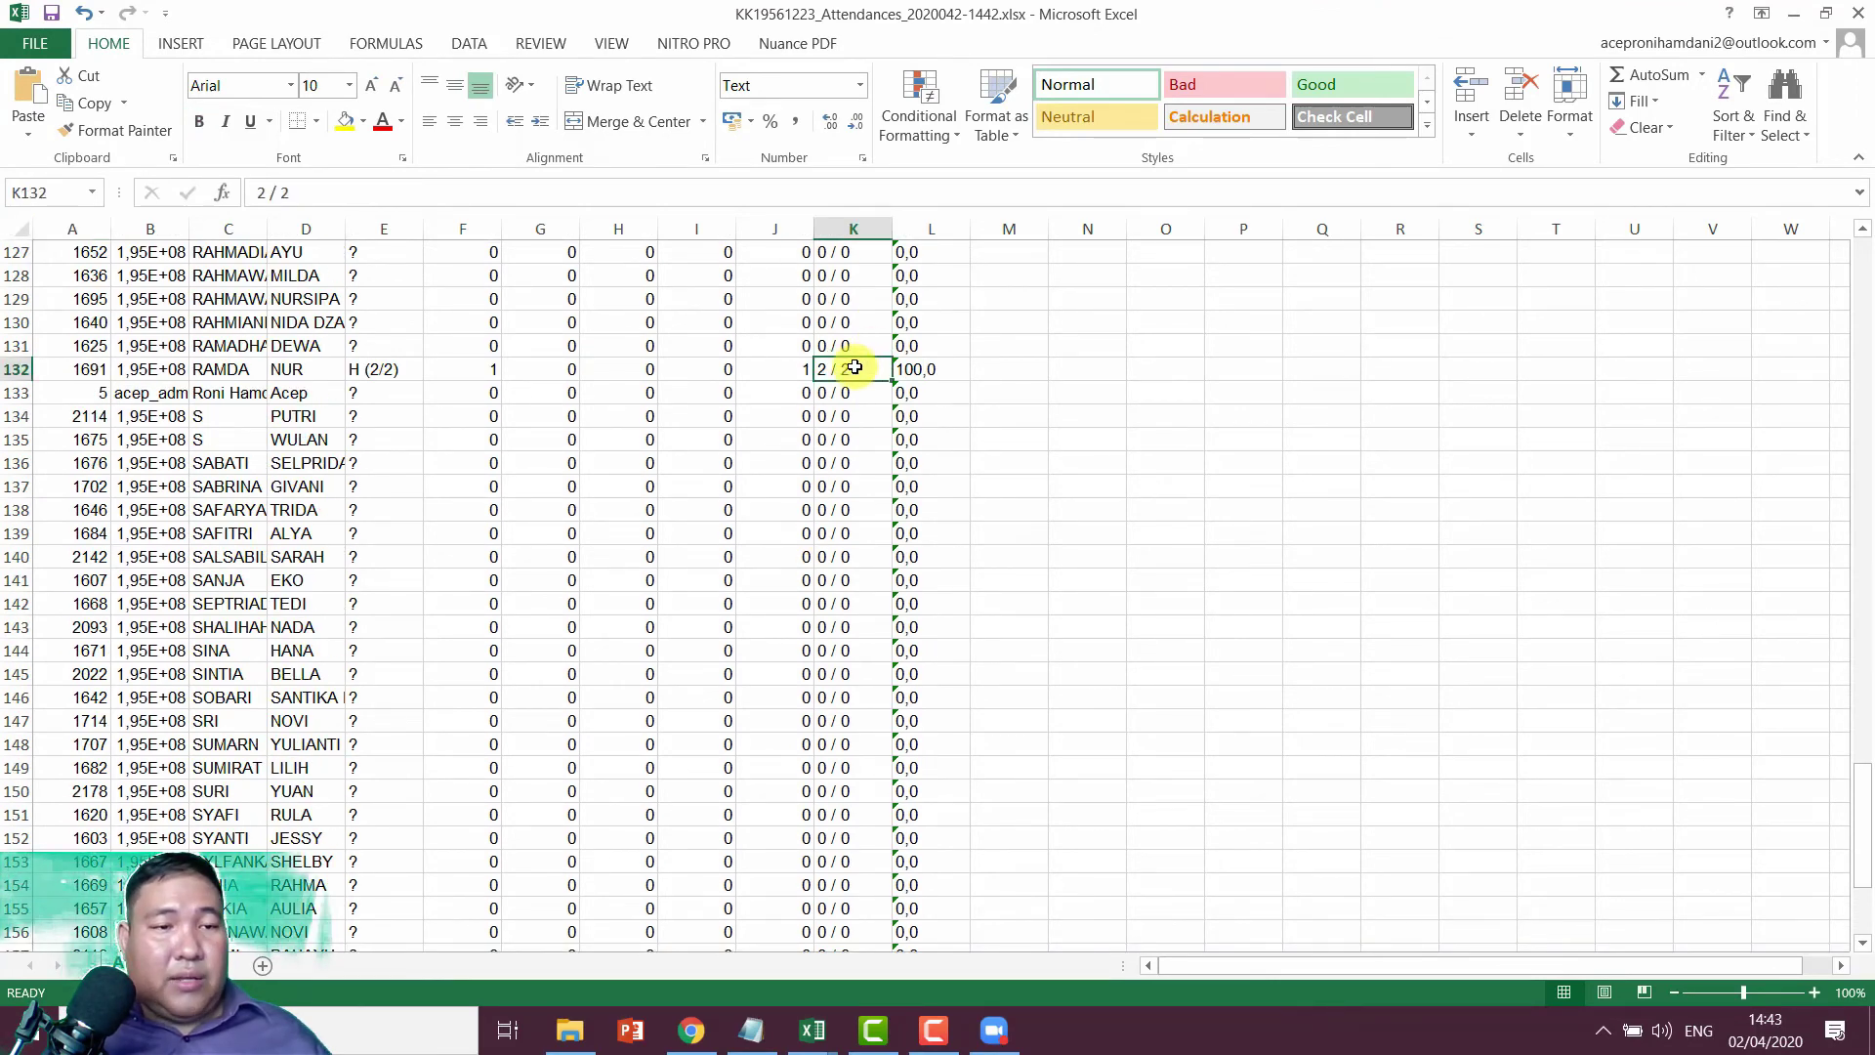
pyautogui.doubleClick(260, 230)
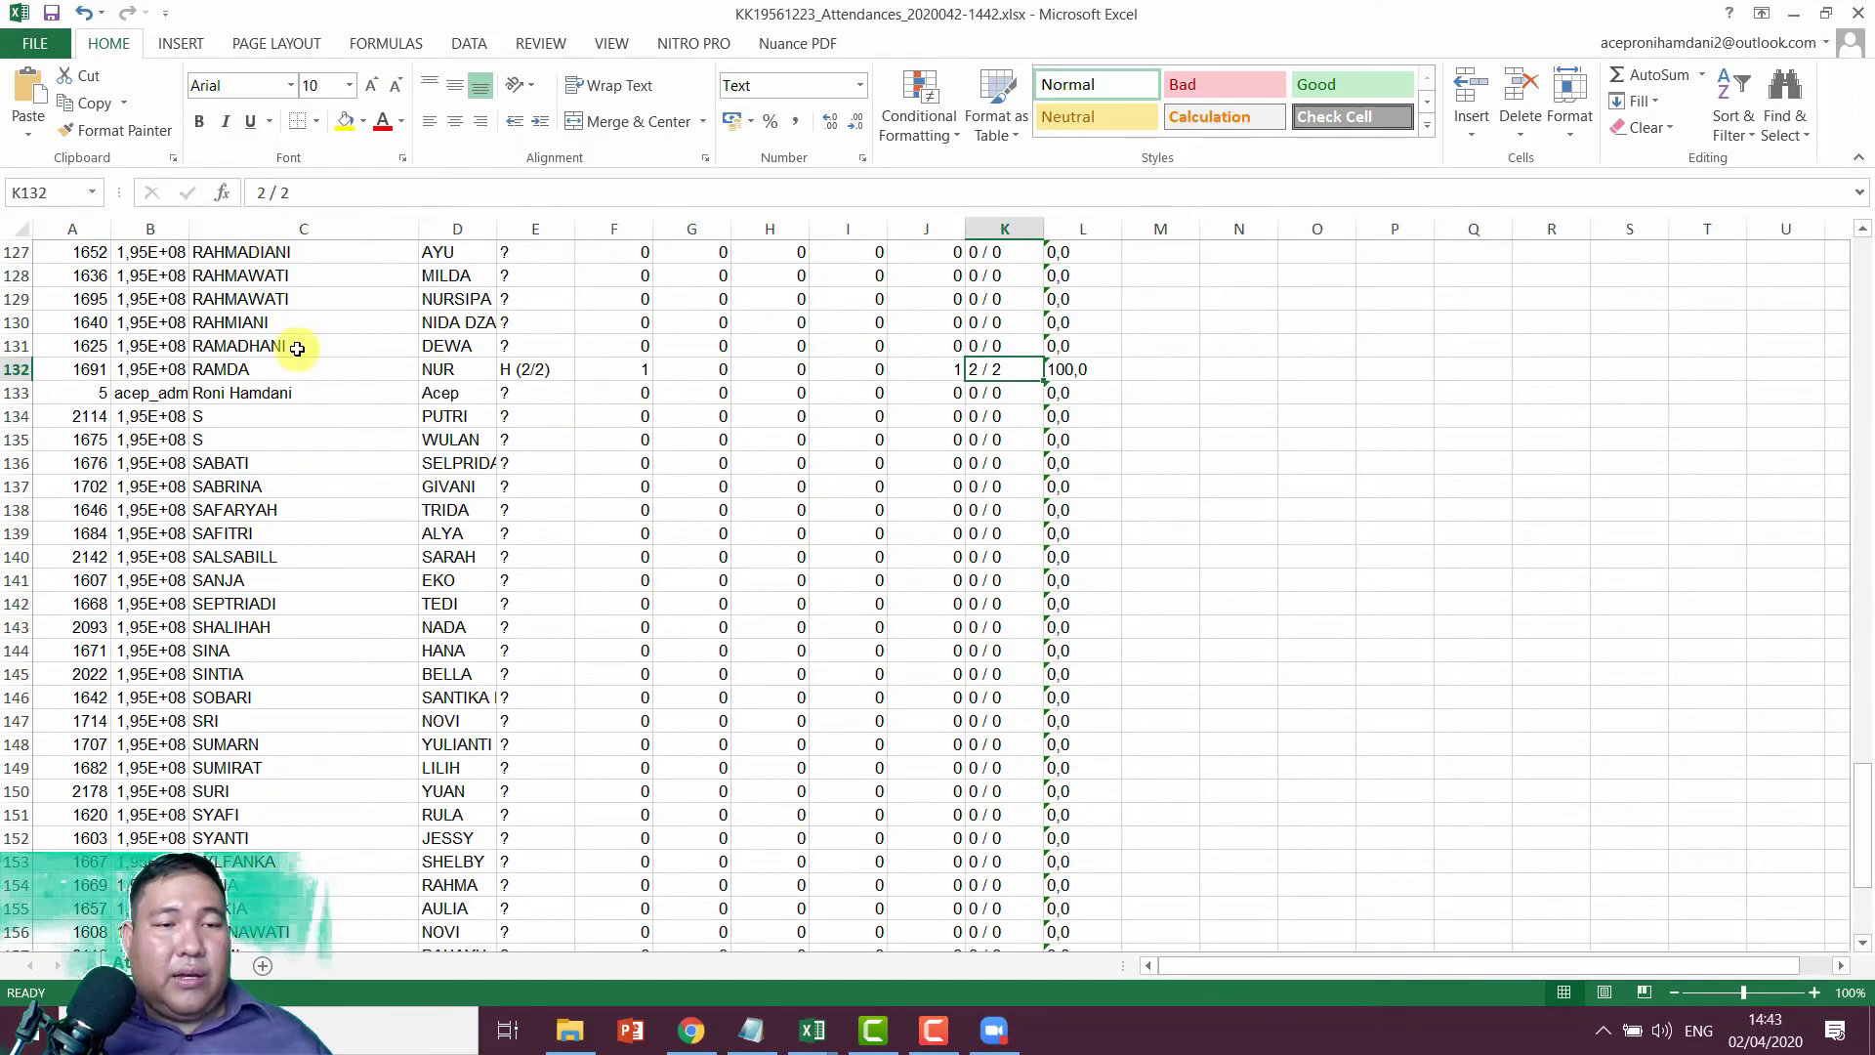
pyautogui.click(1064, 370)
pyautogui.scroll(-5, 977, 502)
pyautogui.scroll(-8, 977, 502)
pyautogui.scroll(20, 979, 503)
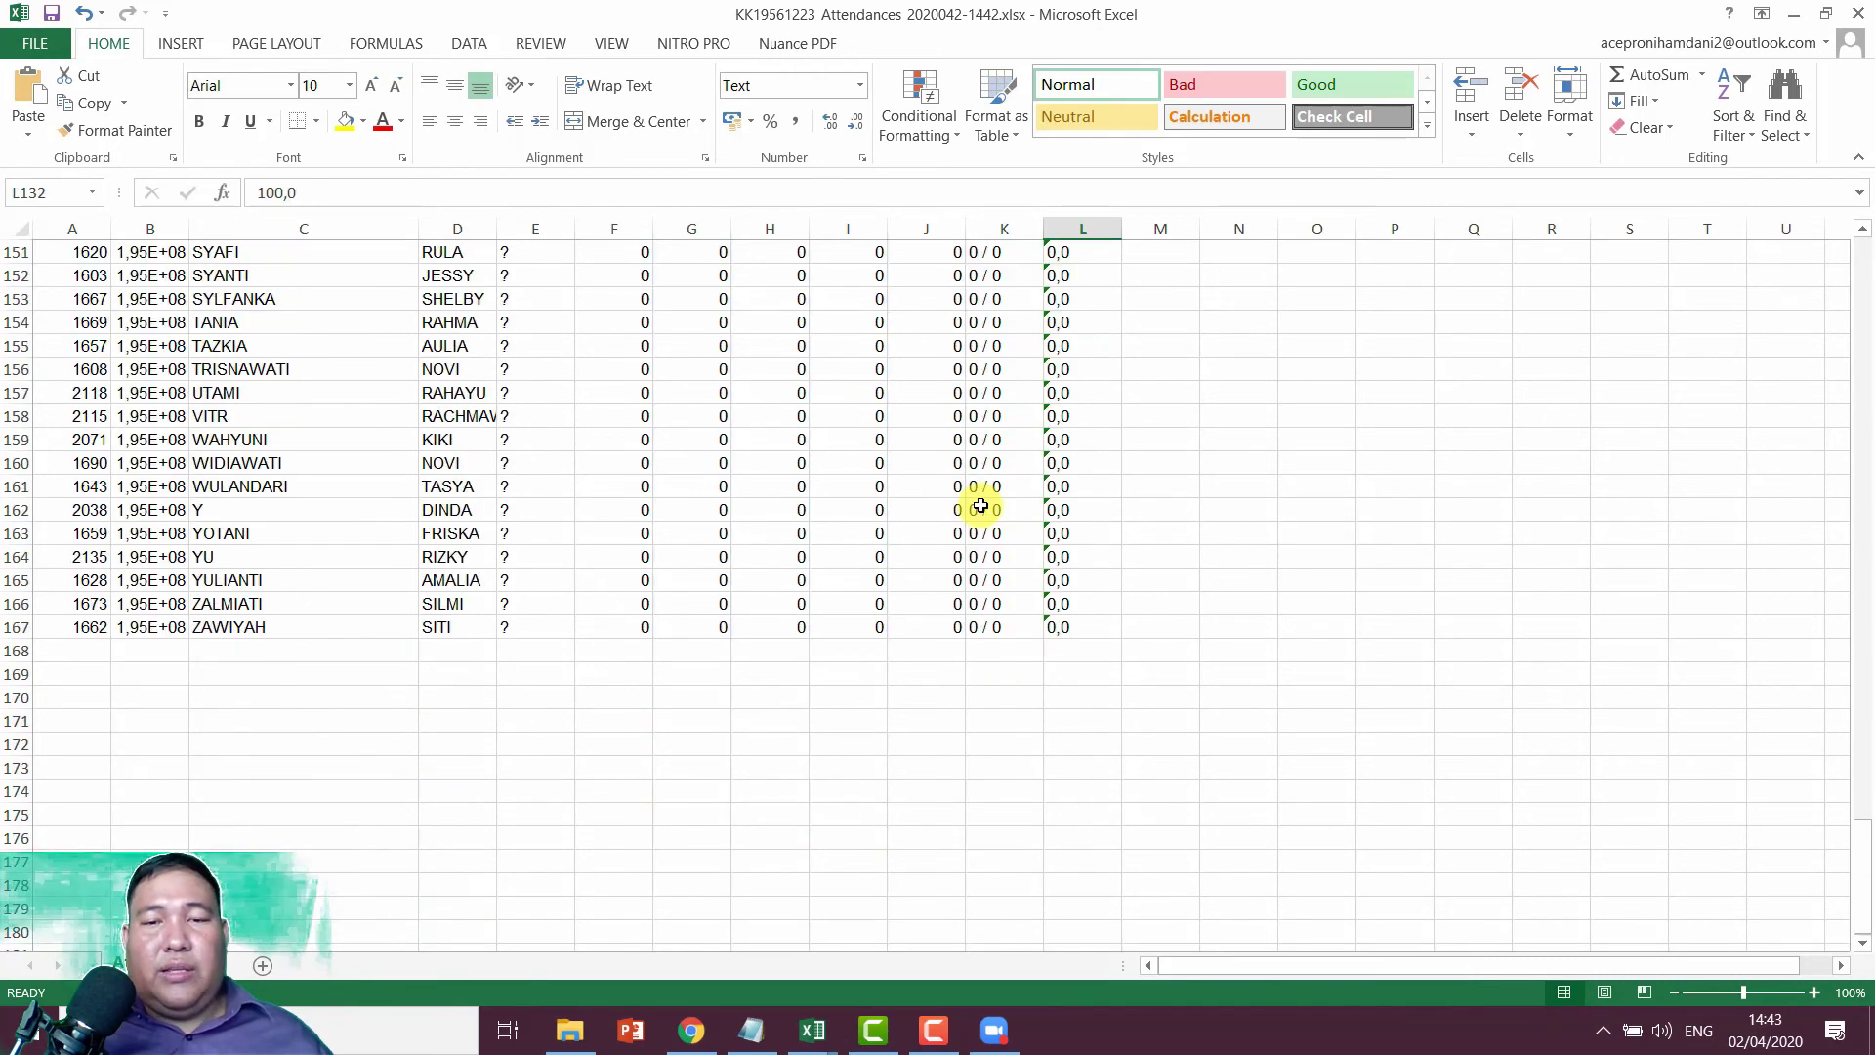
pyautogui.scroll(20, 982, 504)
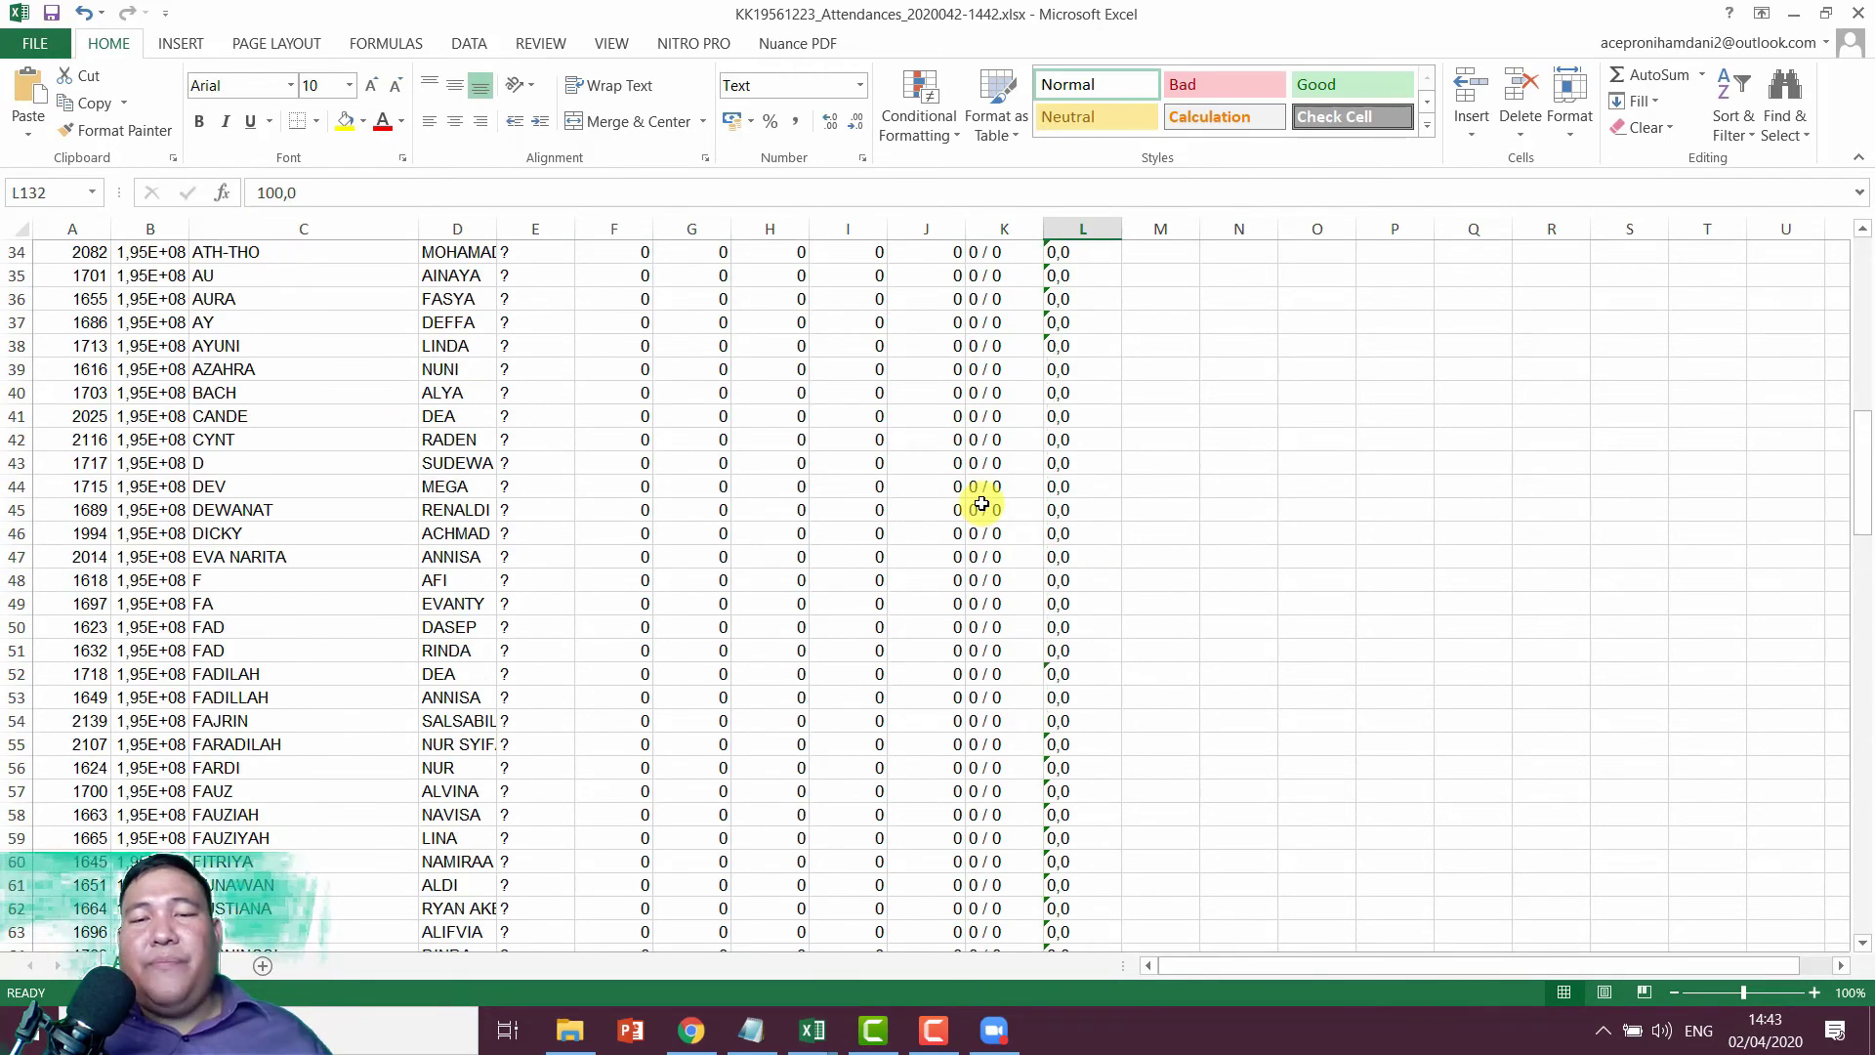
# Step: Close the workbook without saving and return to the Moodle export page
pyautogui.click(1858, 12)
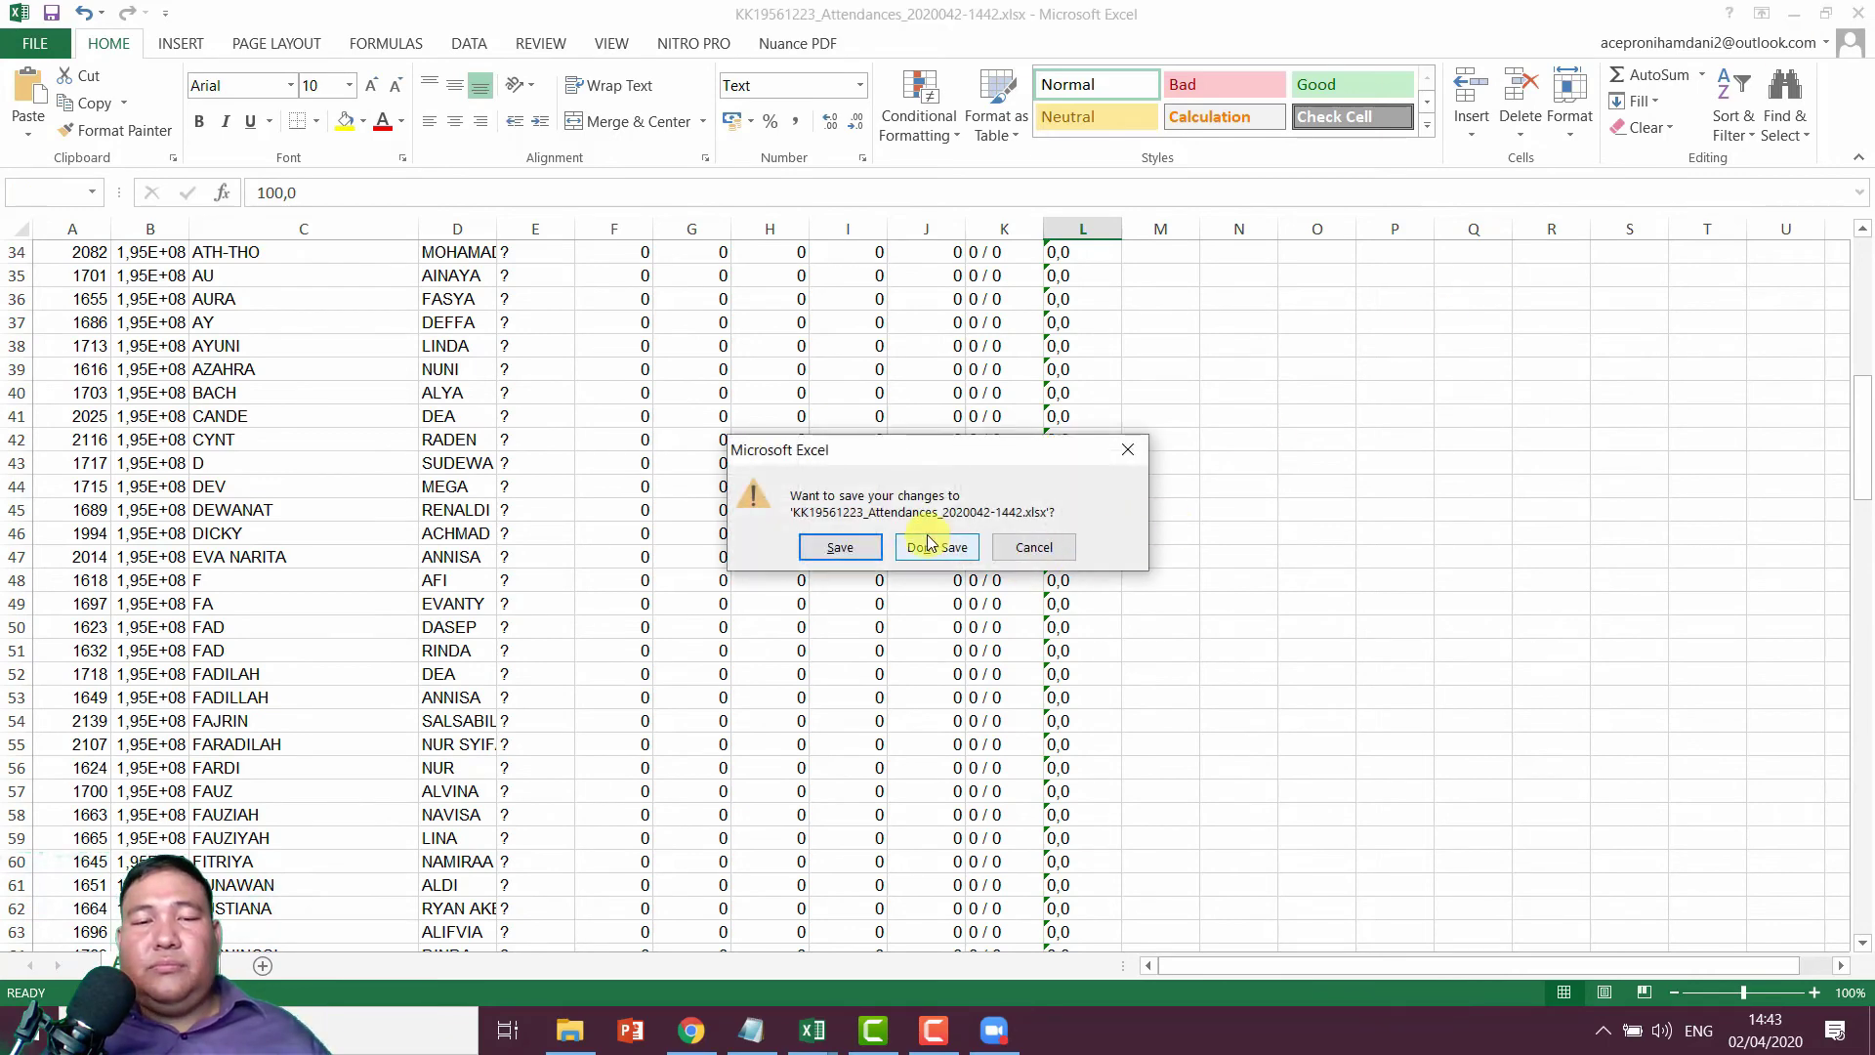
pyautogui.click(933, 547)
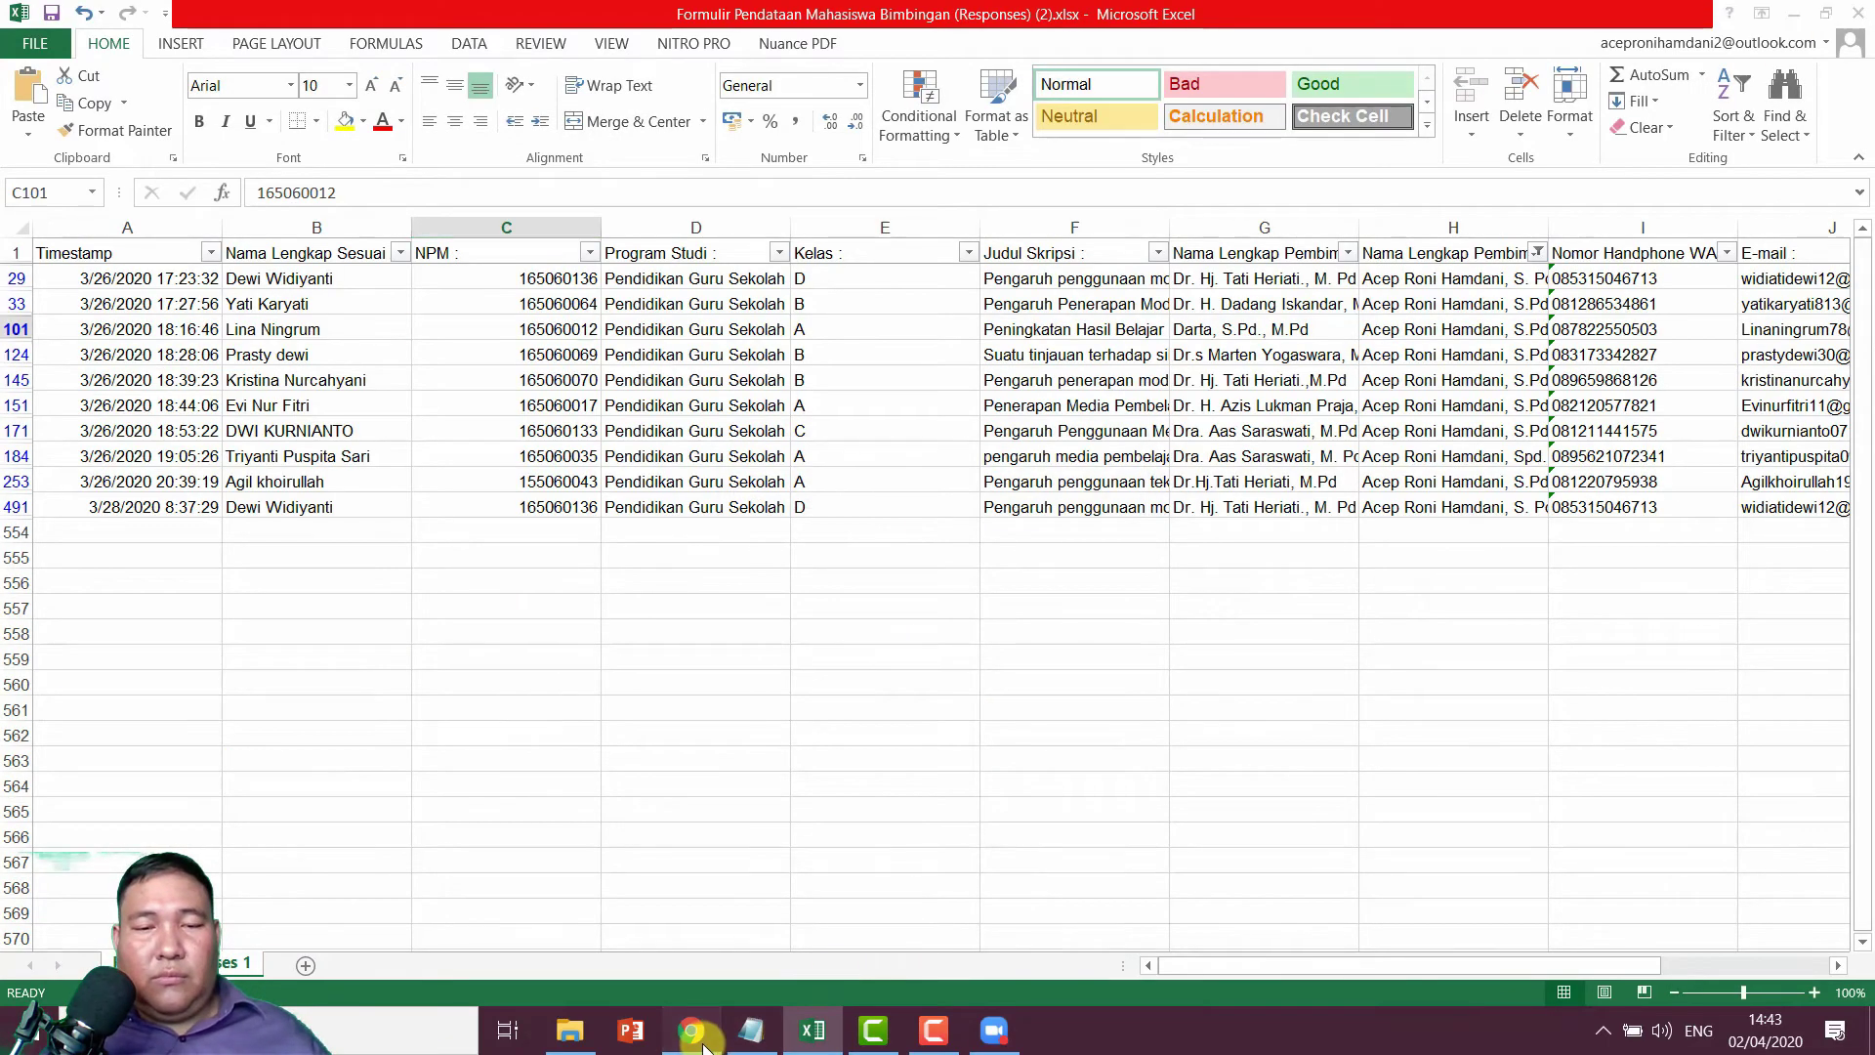
pyautogui.click(691, 1030)
pyautogui.scroll(5, 980, 398)
# Step: Glance at the Status set tab, then bring up the attendance Report
pyautogui.scroll(7, 981, 399)
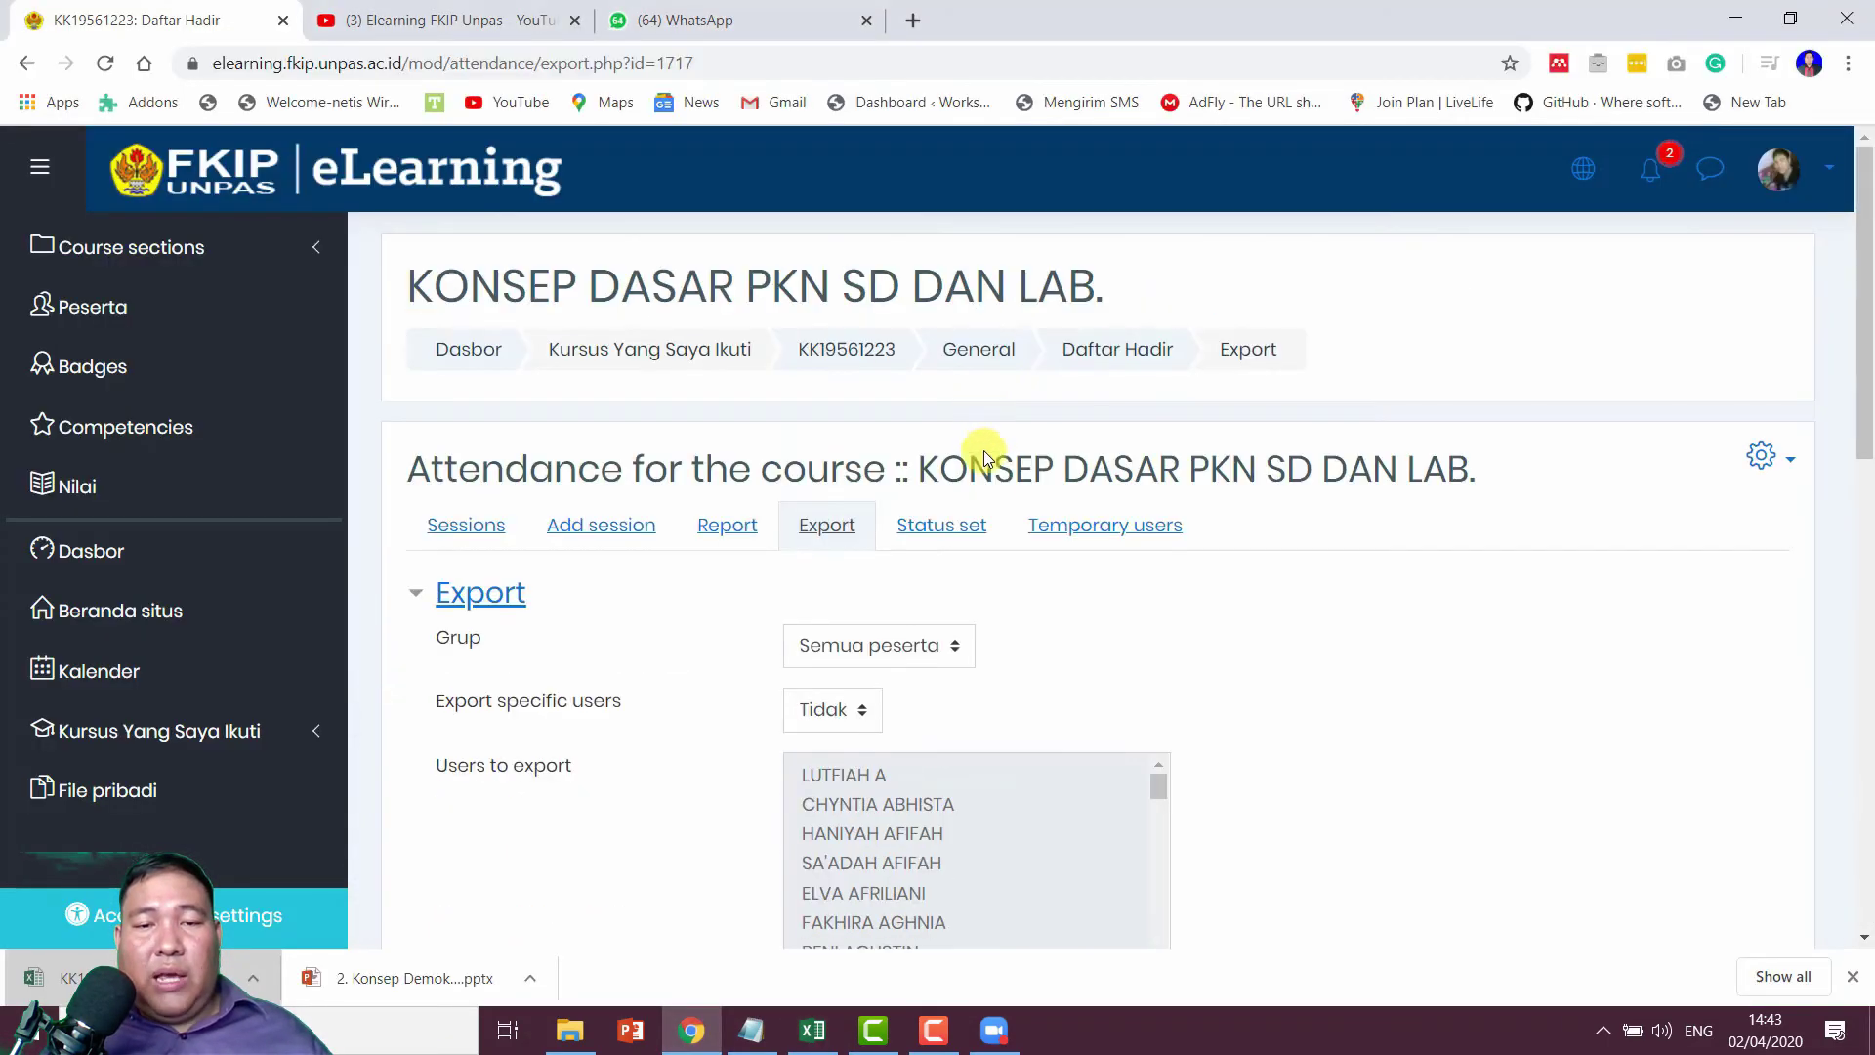
pyautogui.click(928, 540)
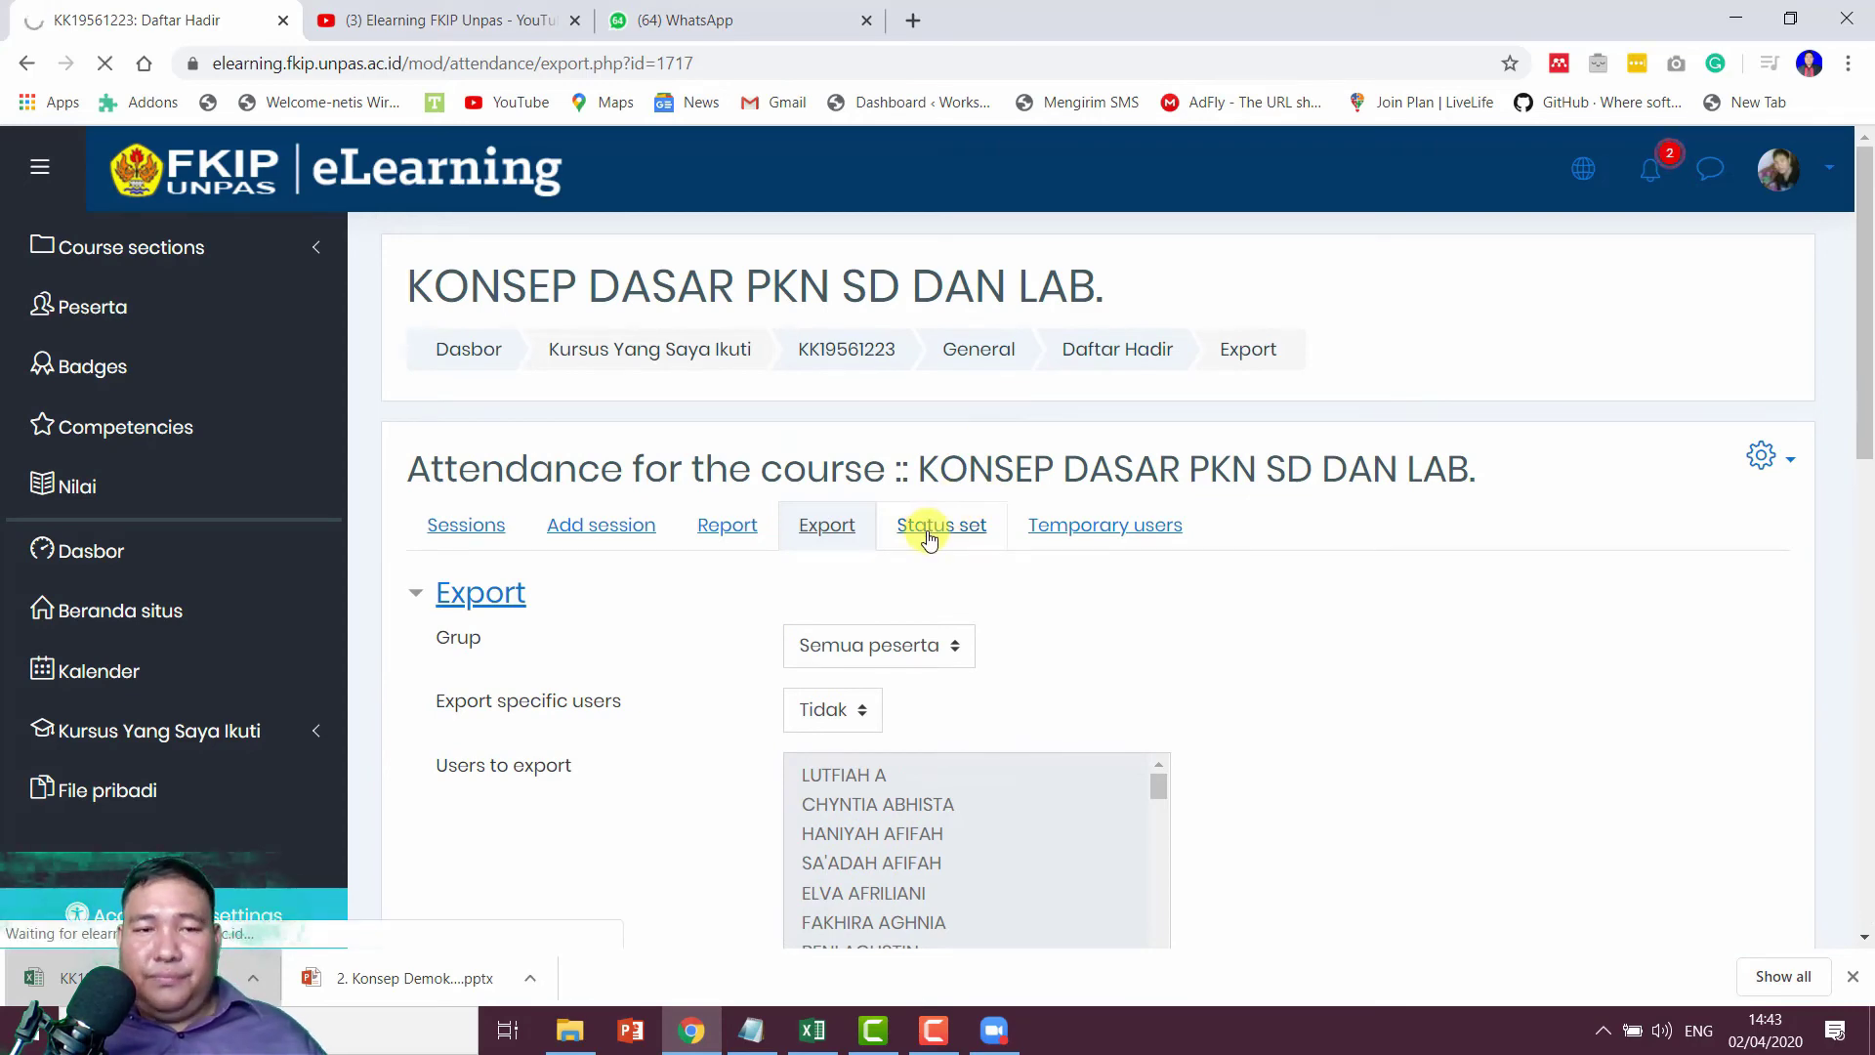
pyautogui.click(846, 527)
pyautogui.click(725, 527)
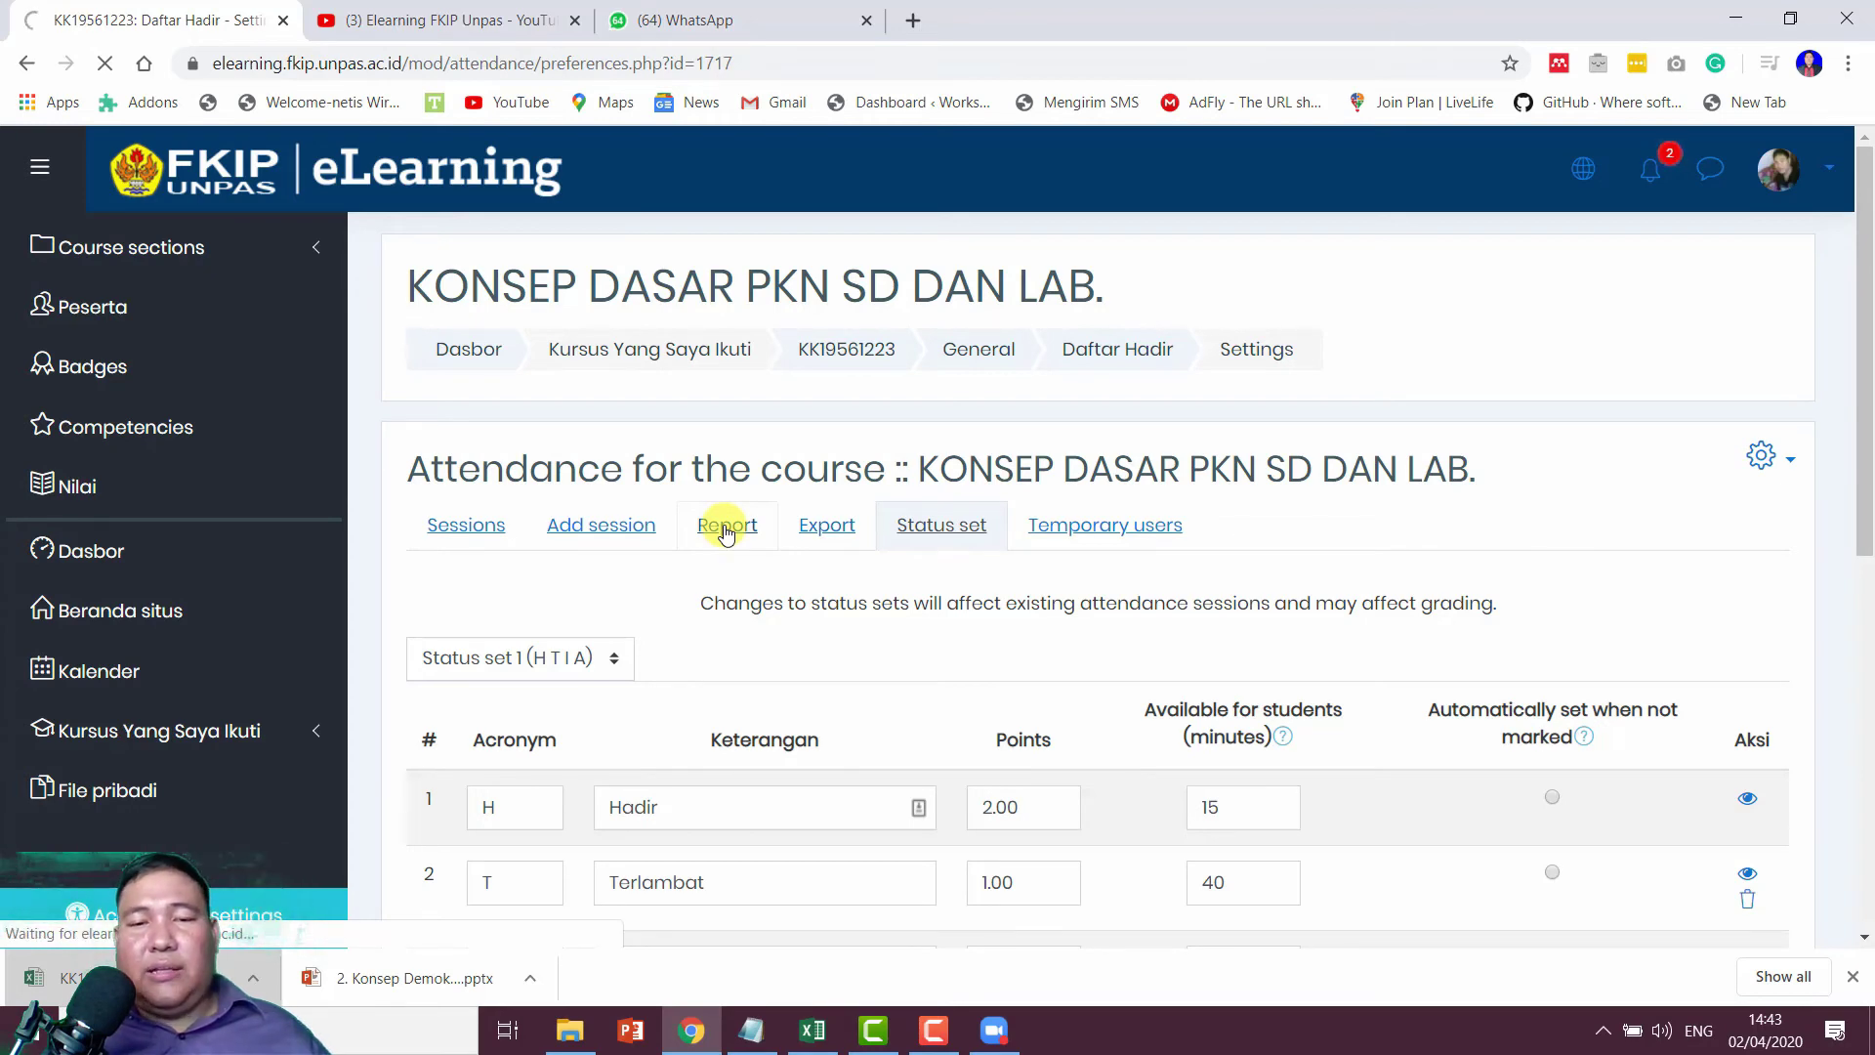
# Step: Scroll through the report for the Apr 2 2:35PM session, then go to Sessions
pyautogui.scroll(-2, 1044, 605)
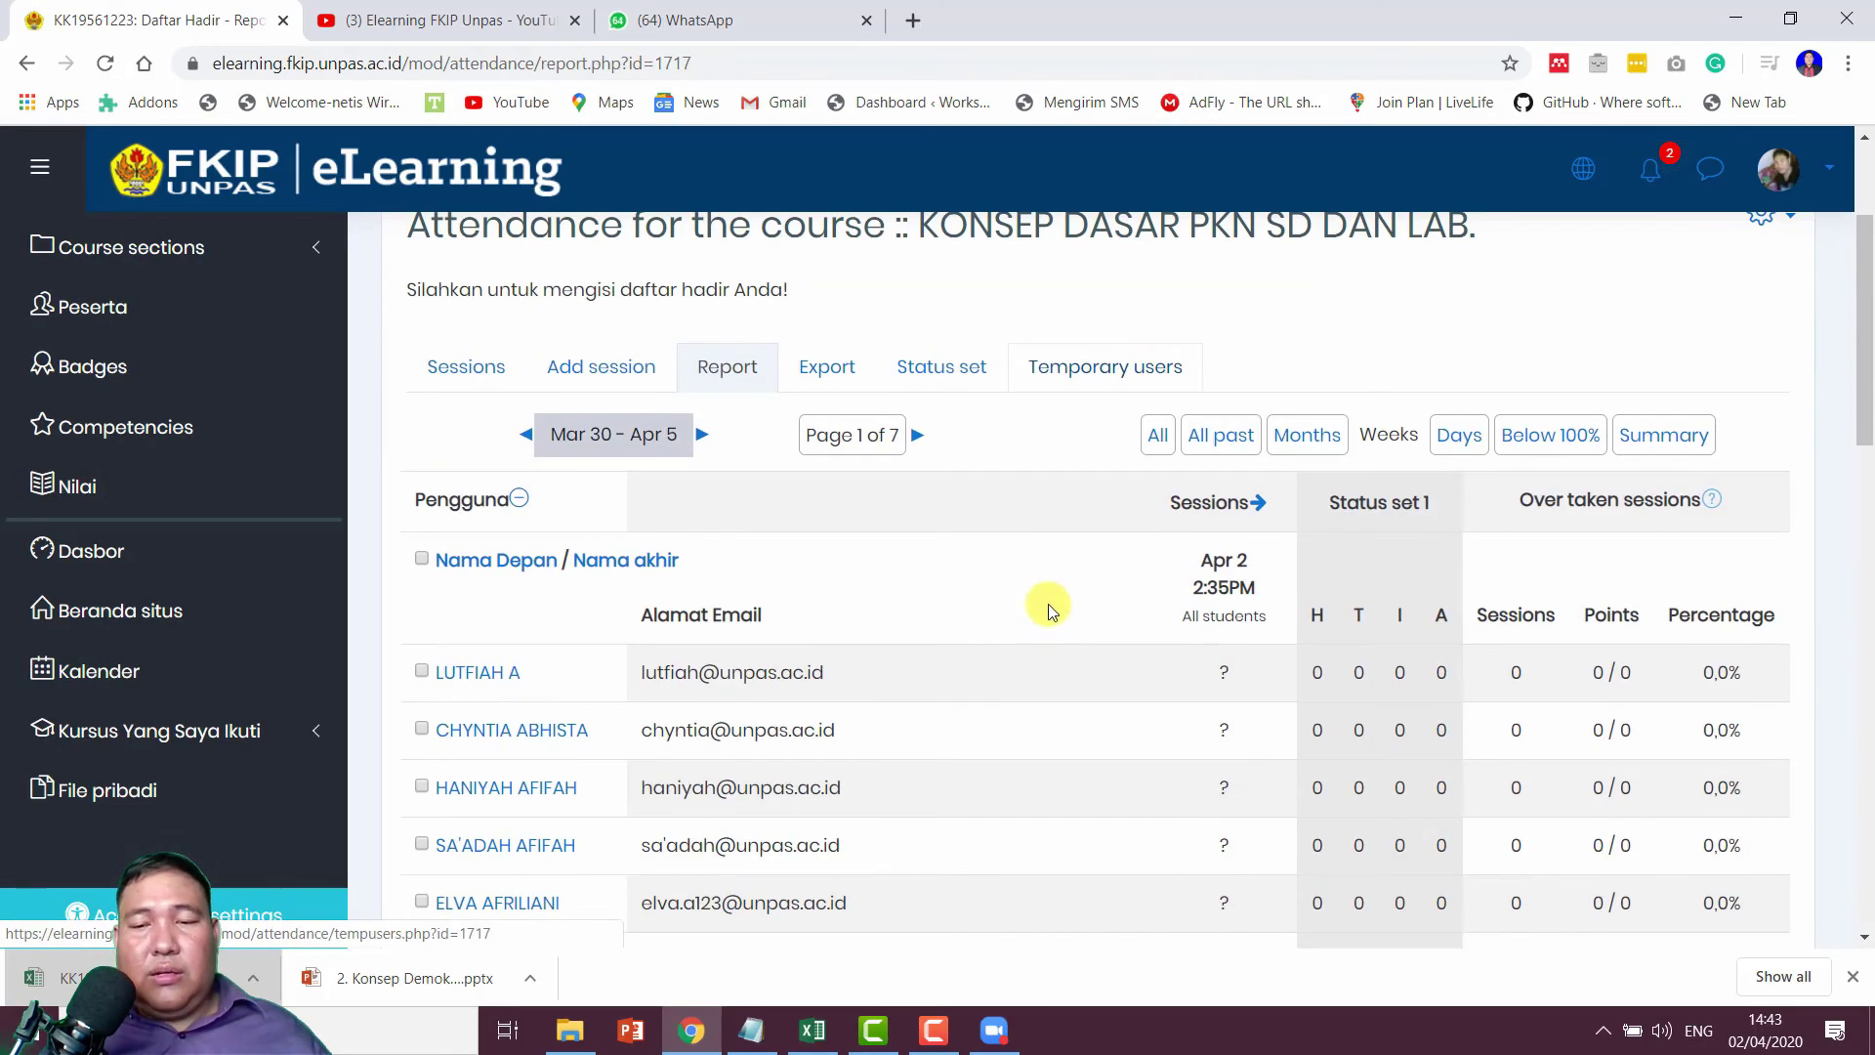
pyautogui.scroll(-15, 1056, 600)
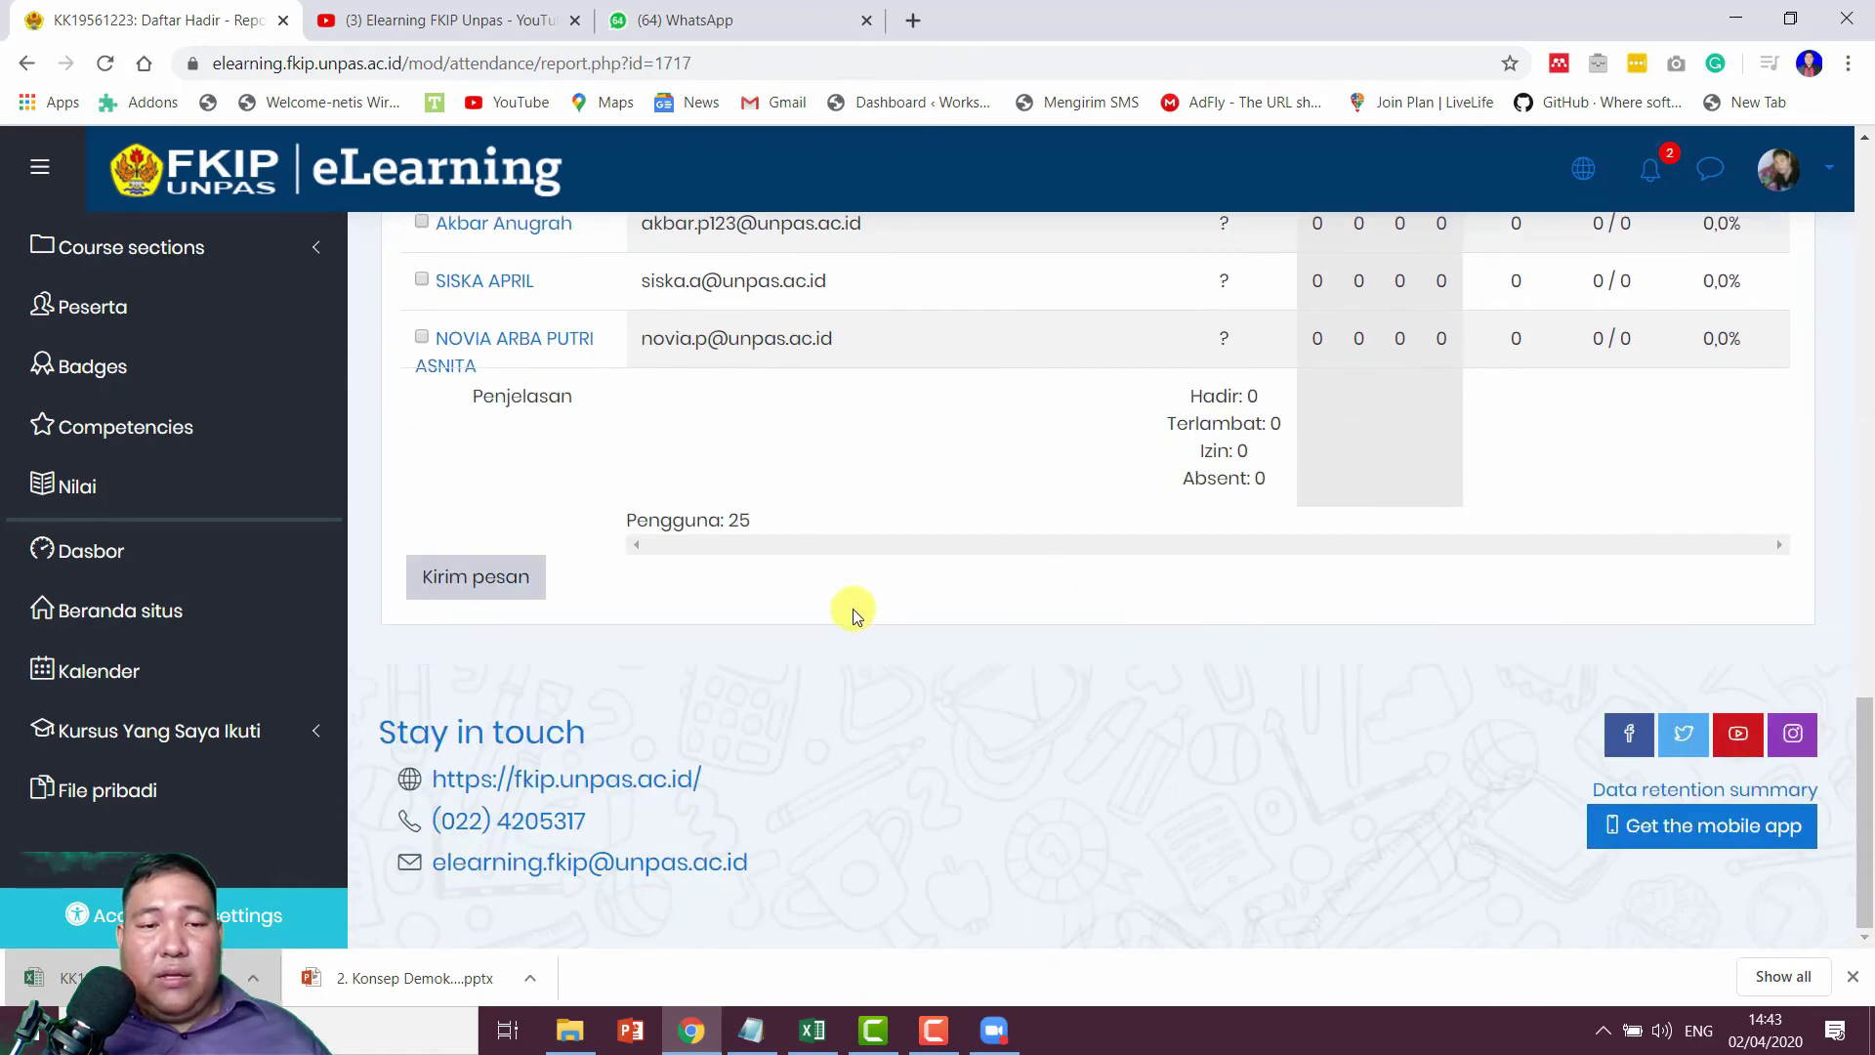
pyautogui.scroll(15, 807, 606)
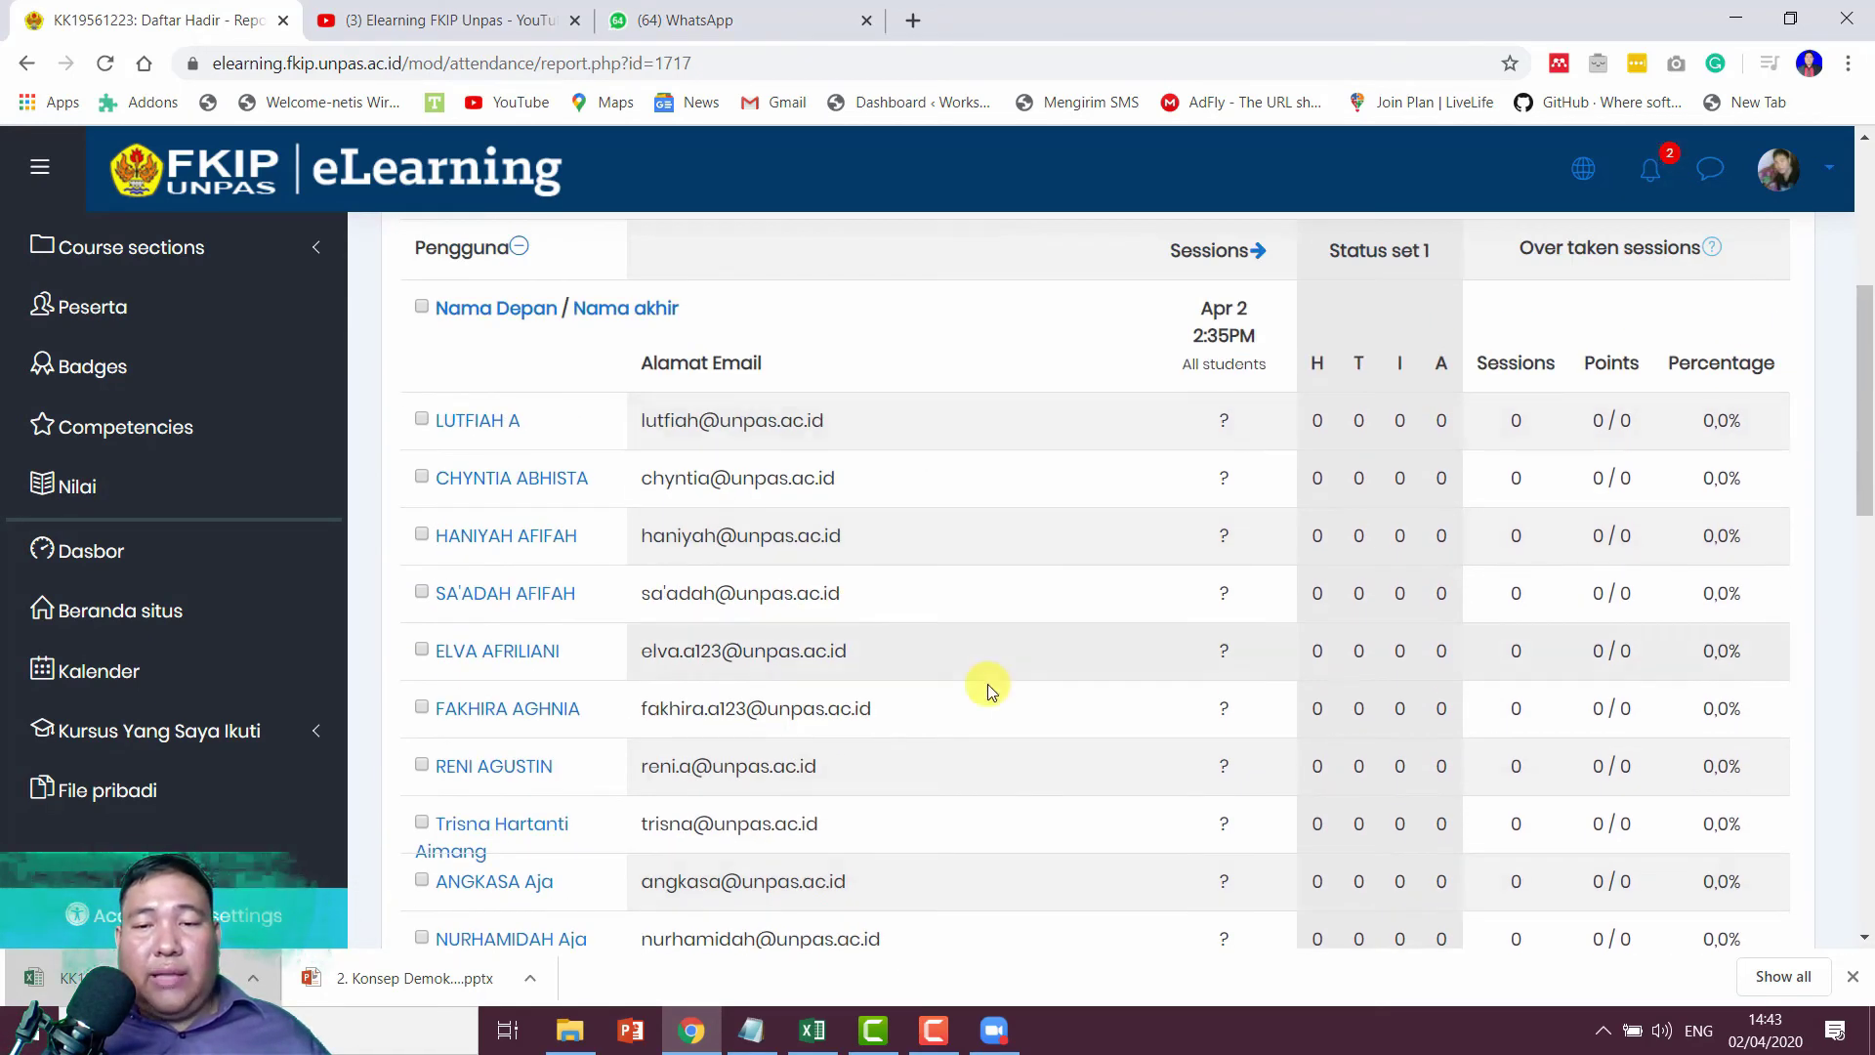
pyautogui.scroll(5, 994, 680)
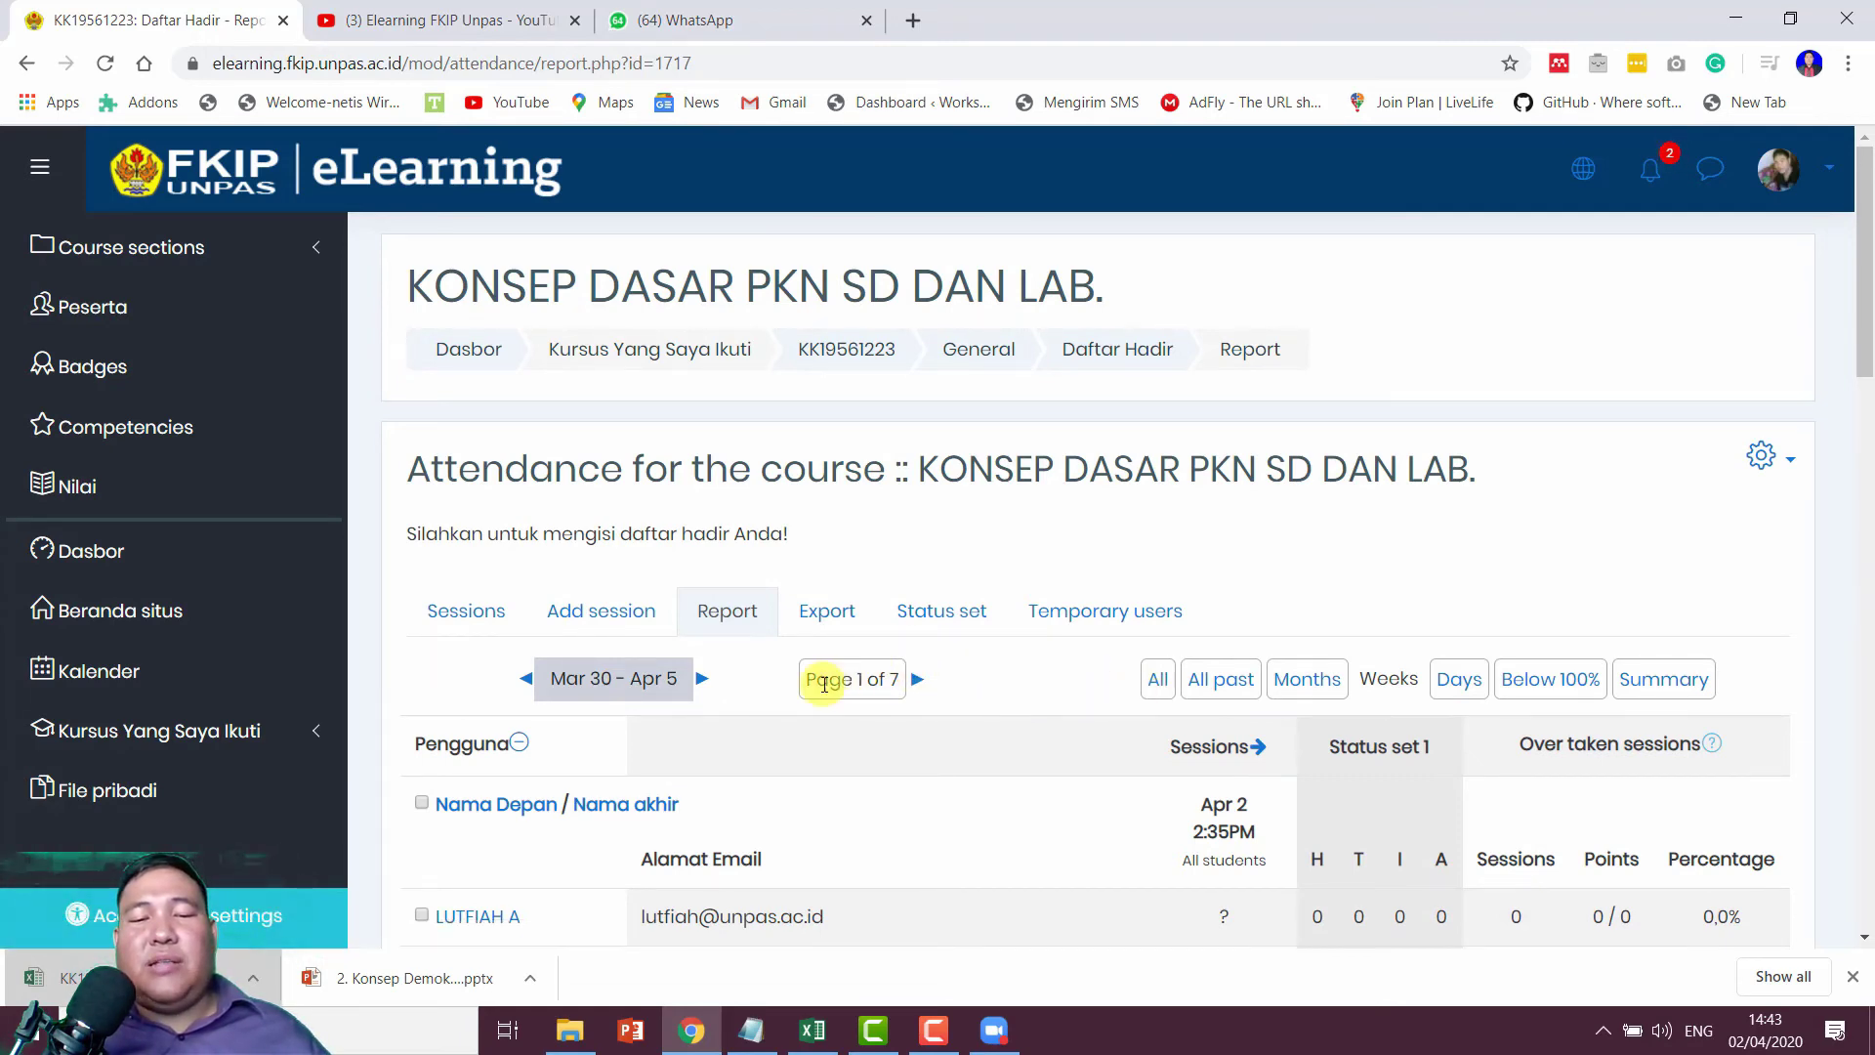
pyautogui.scroll(-4, 996, 690)
pyautogui.scroll(4, 999, 693)
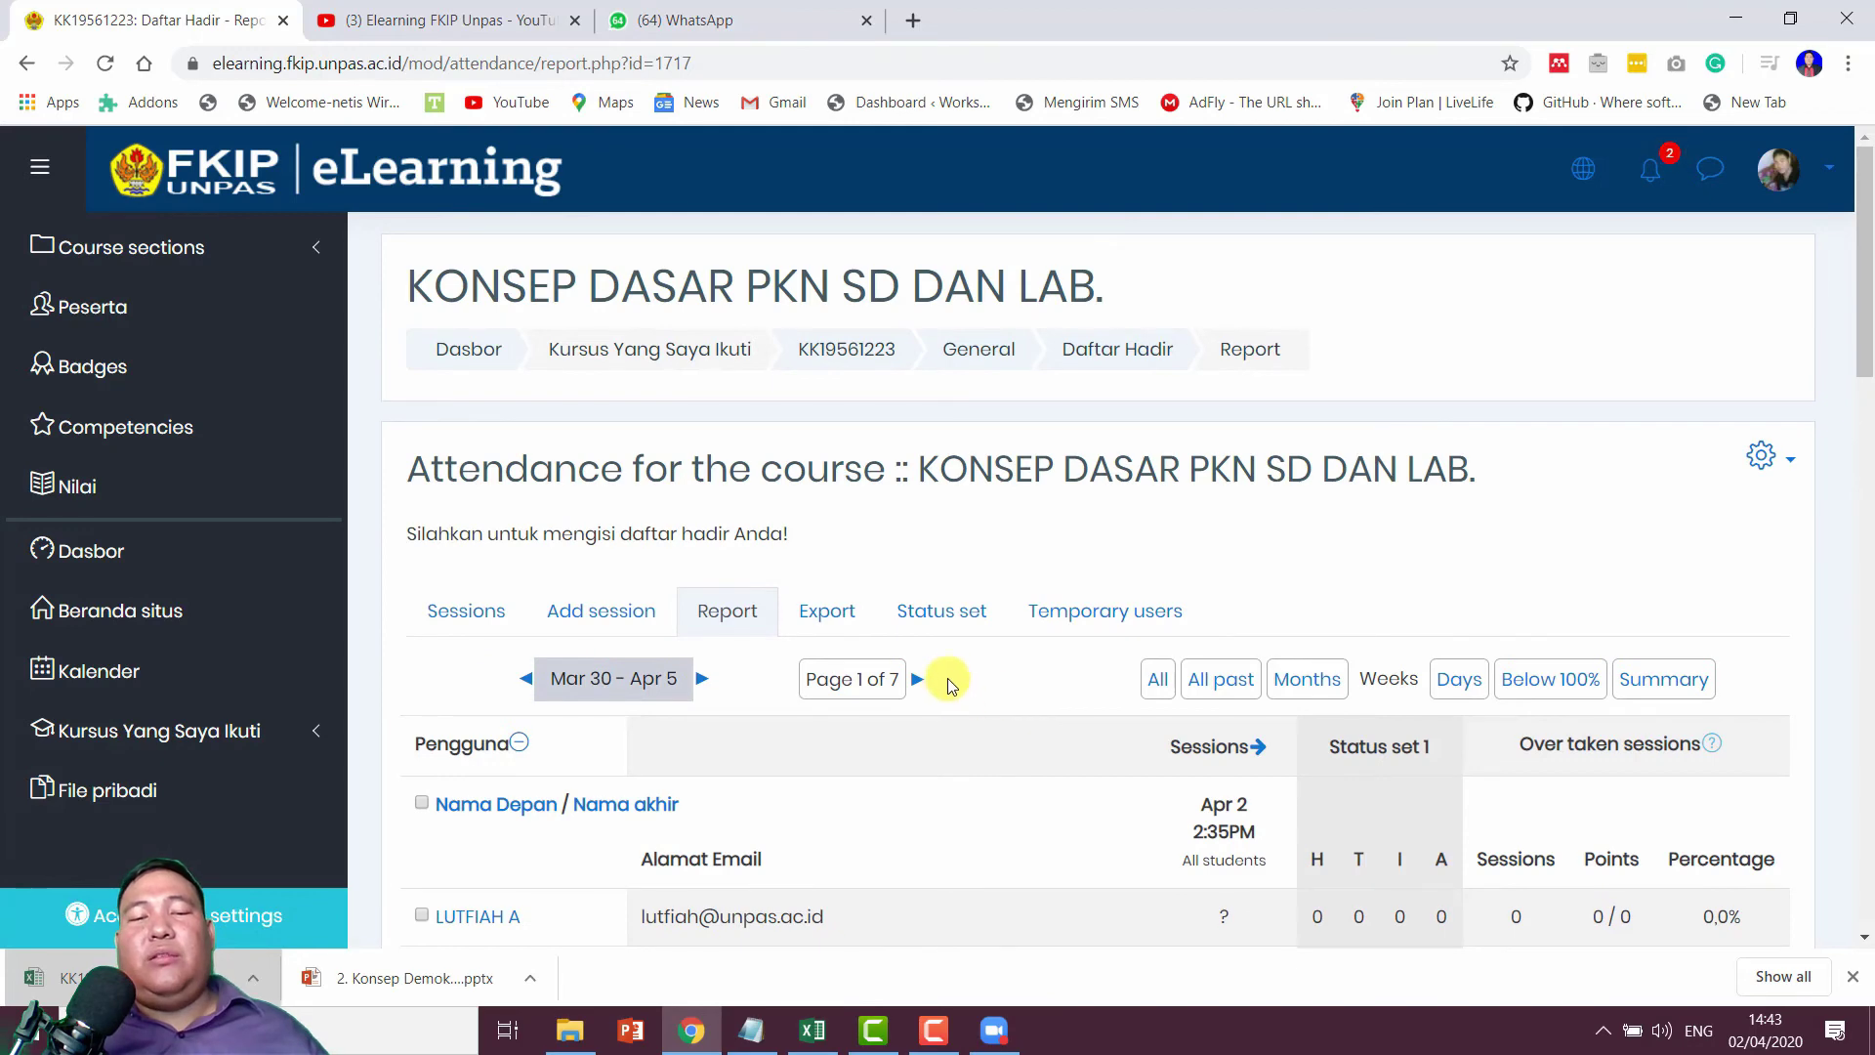
pyautogui.scroll(-20, 954, 677)
pyautogui.scroll(20, 945, 670)
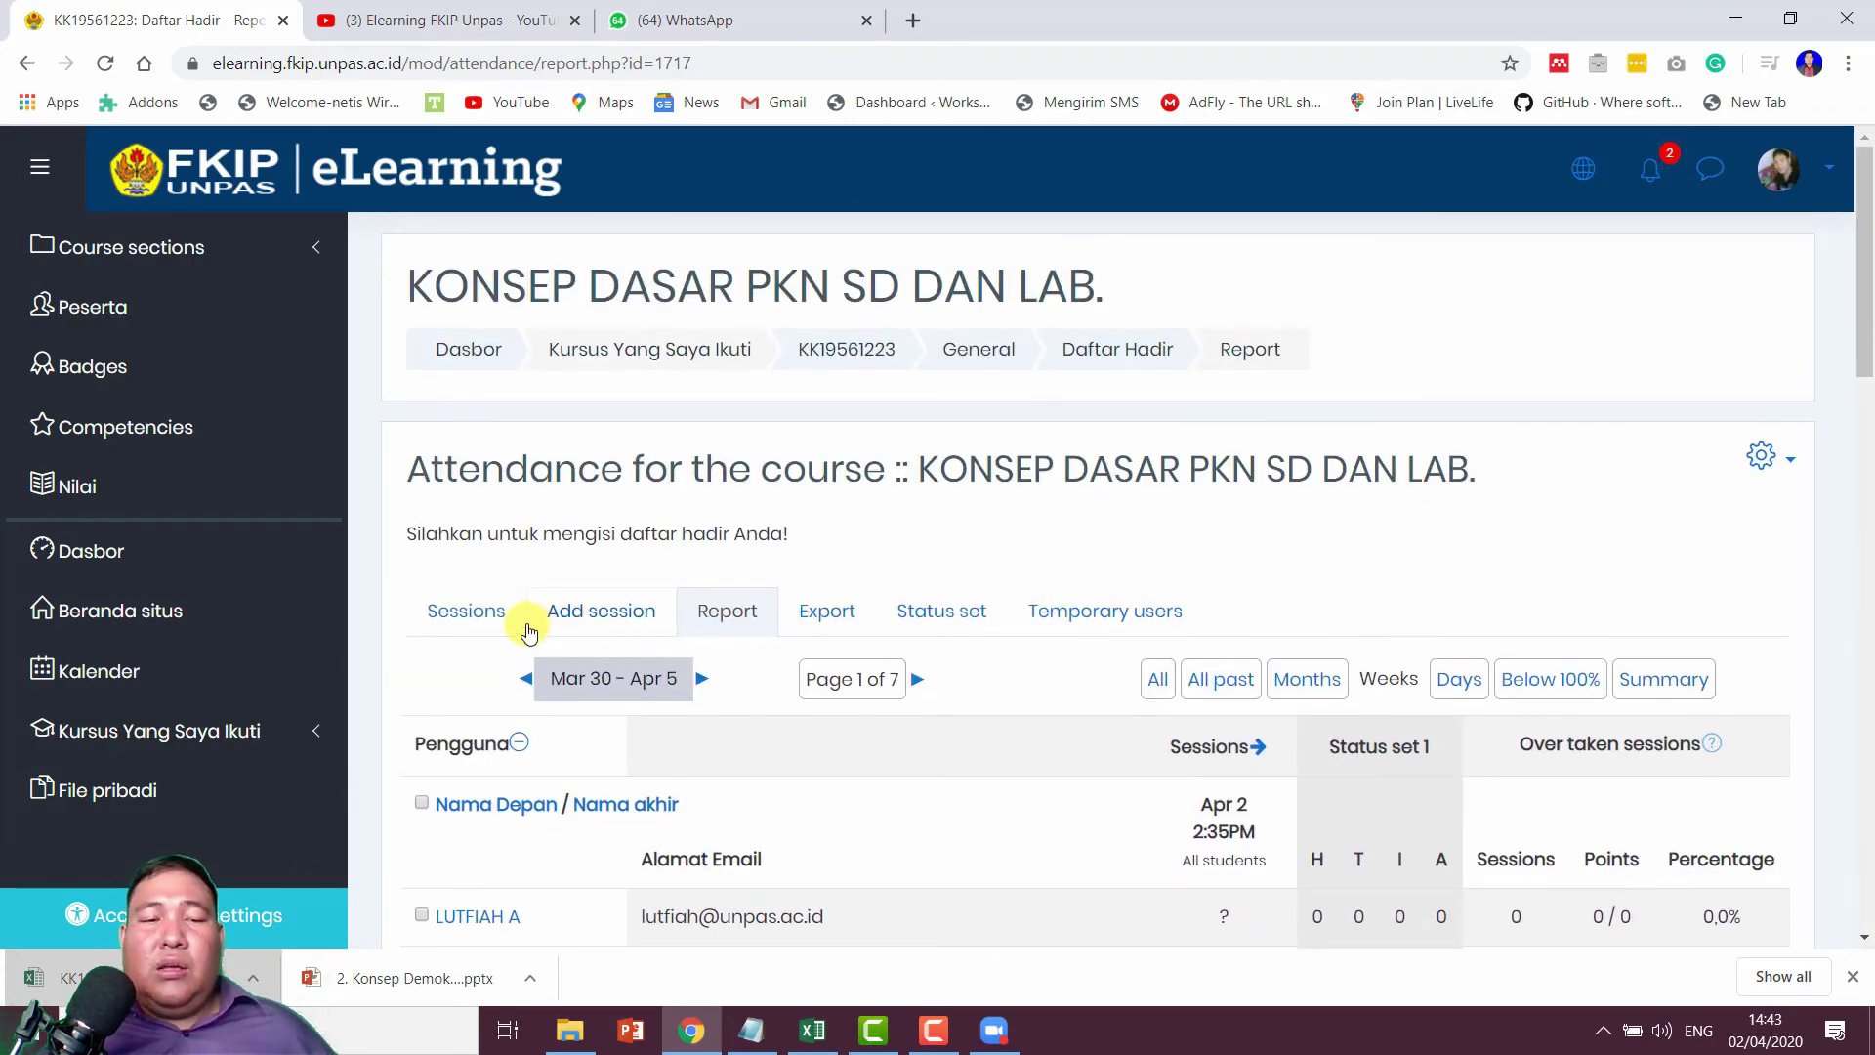
pyautogui.click(462, 623)
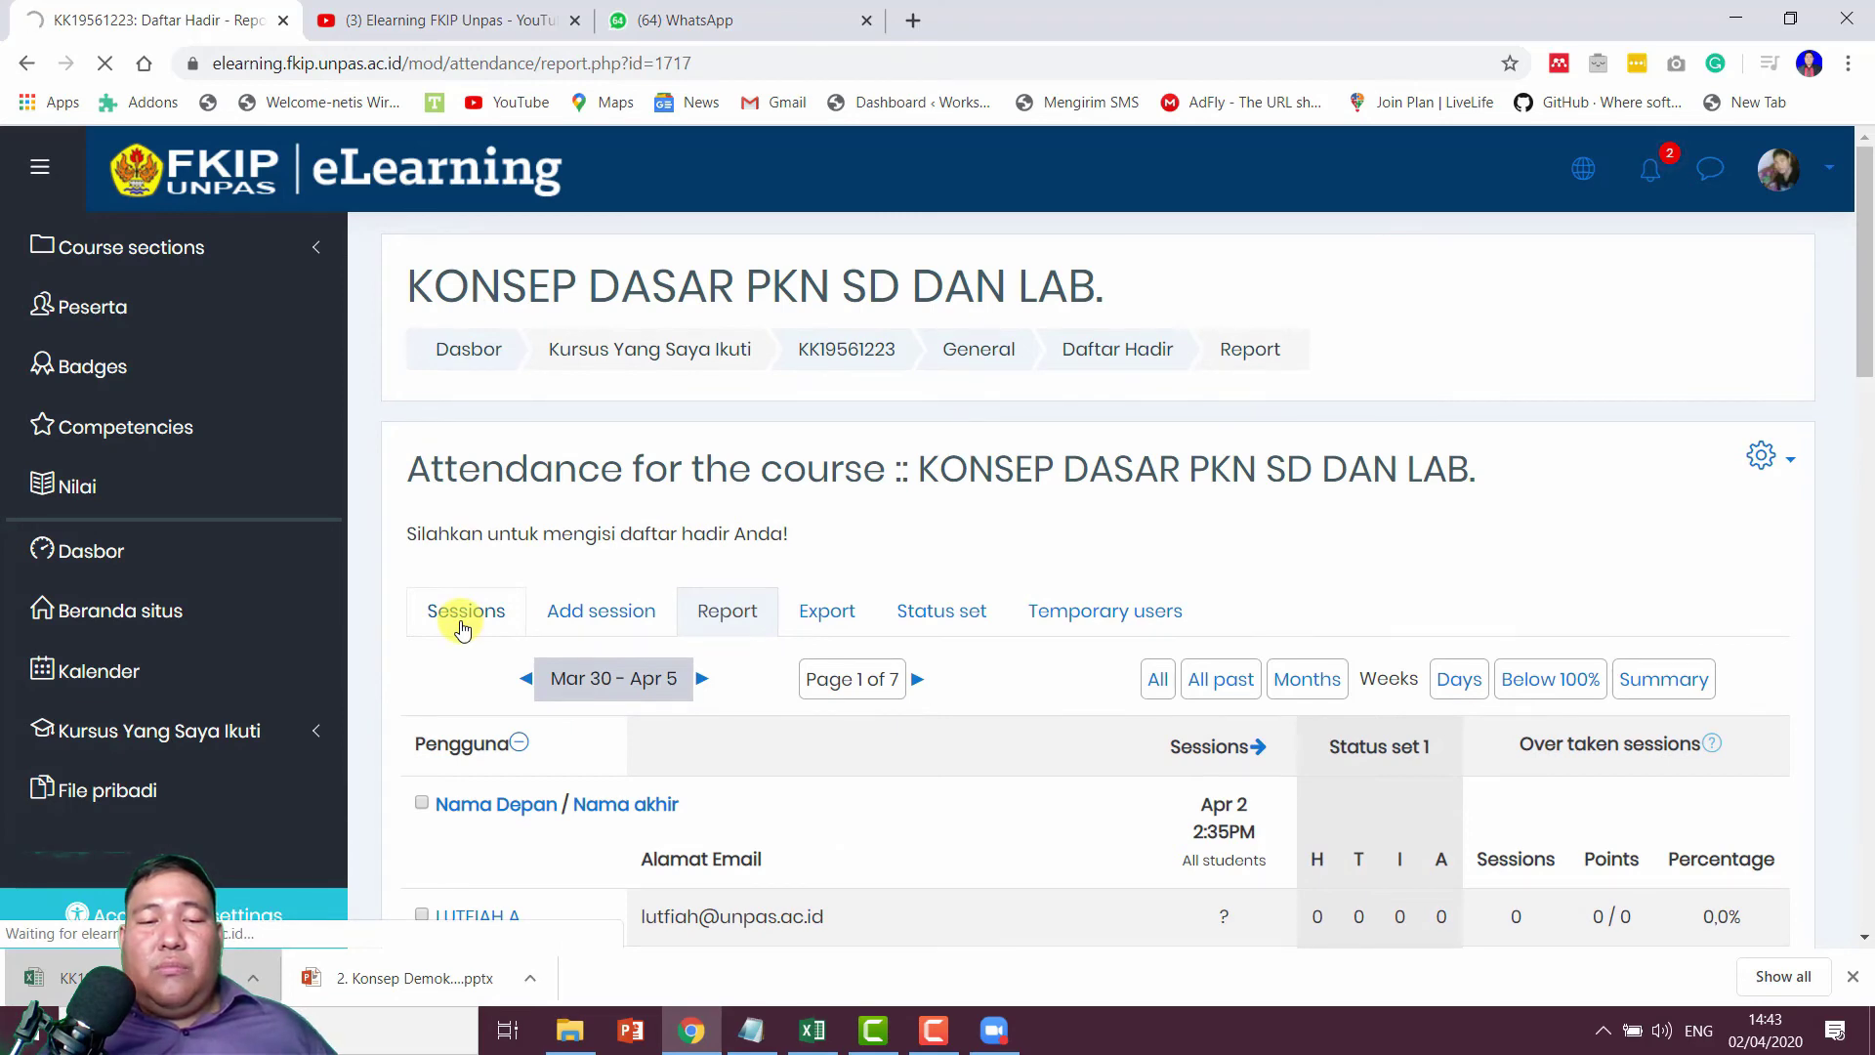
# Step: Review the H, T, I, A statuses, leaving Terlambat's 40 minutes unchanged
pyautogui.click(940, 615)
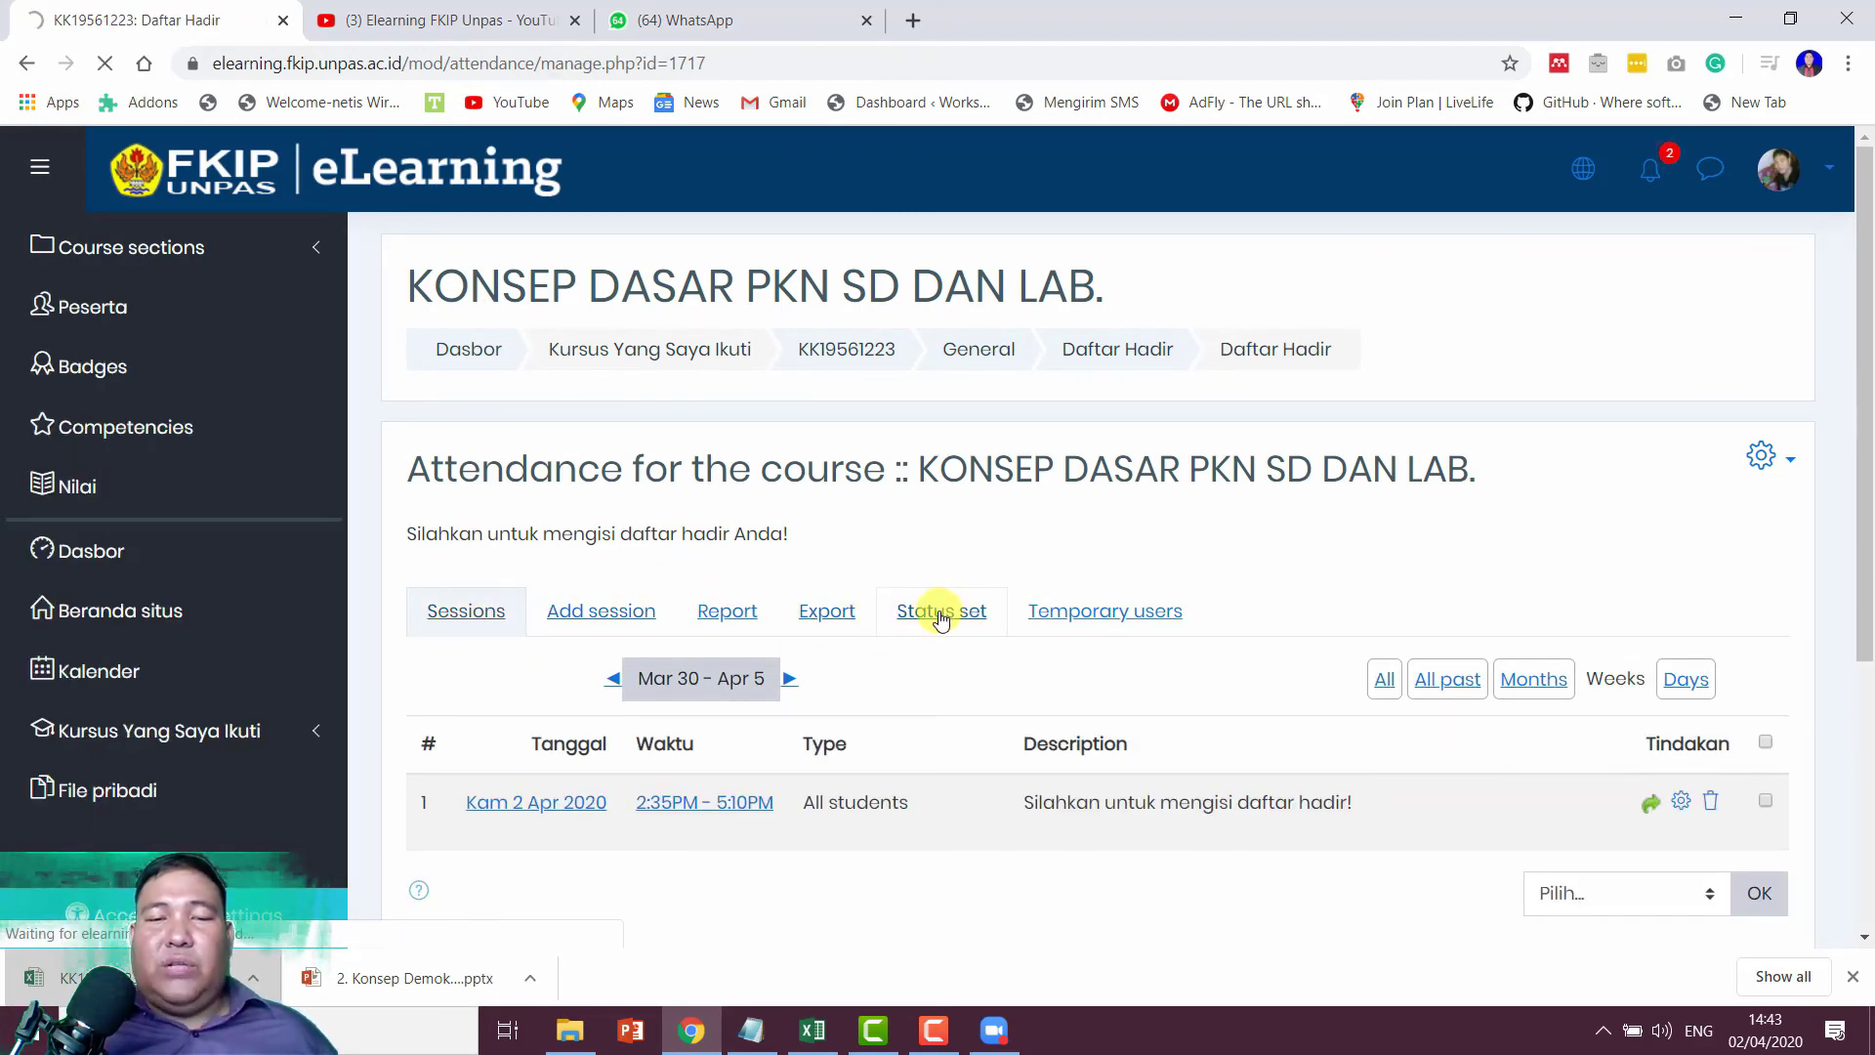
pyautogui.scroll(-5, 1172, 567)
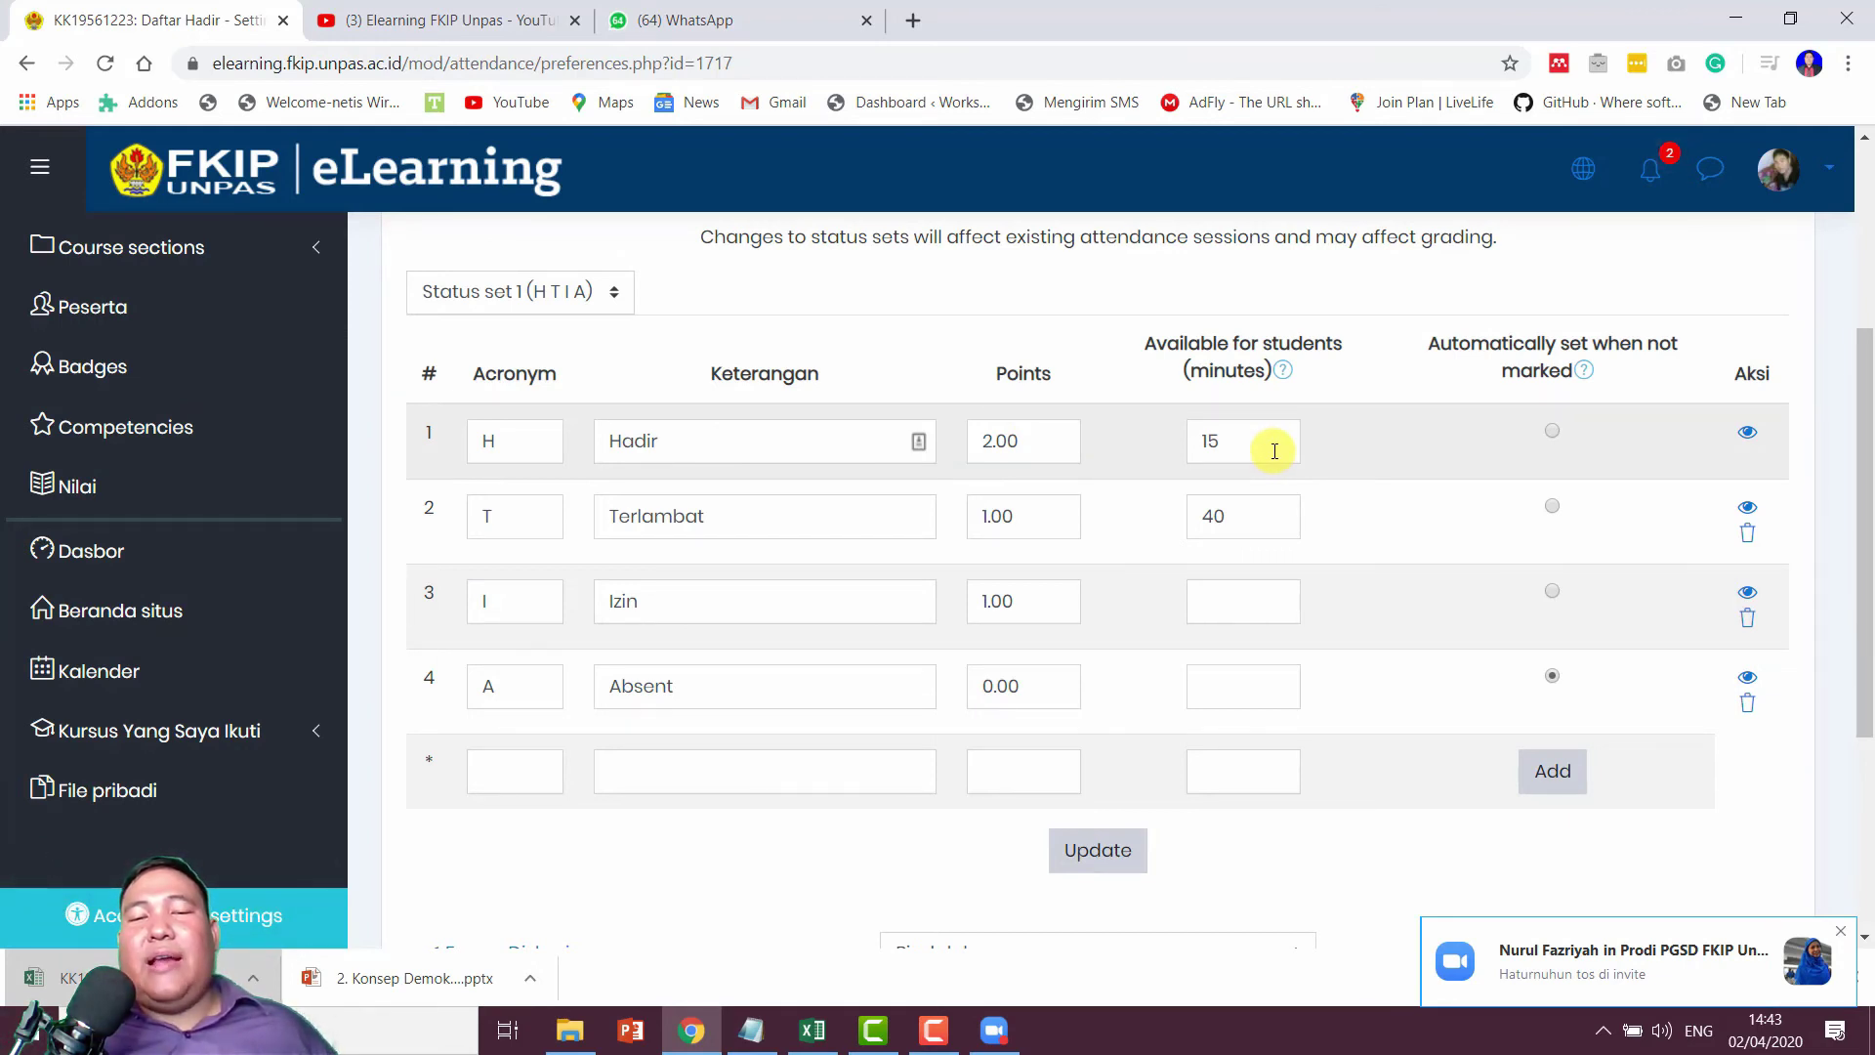
pyautogui.scroll(1, 1274, 451)
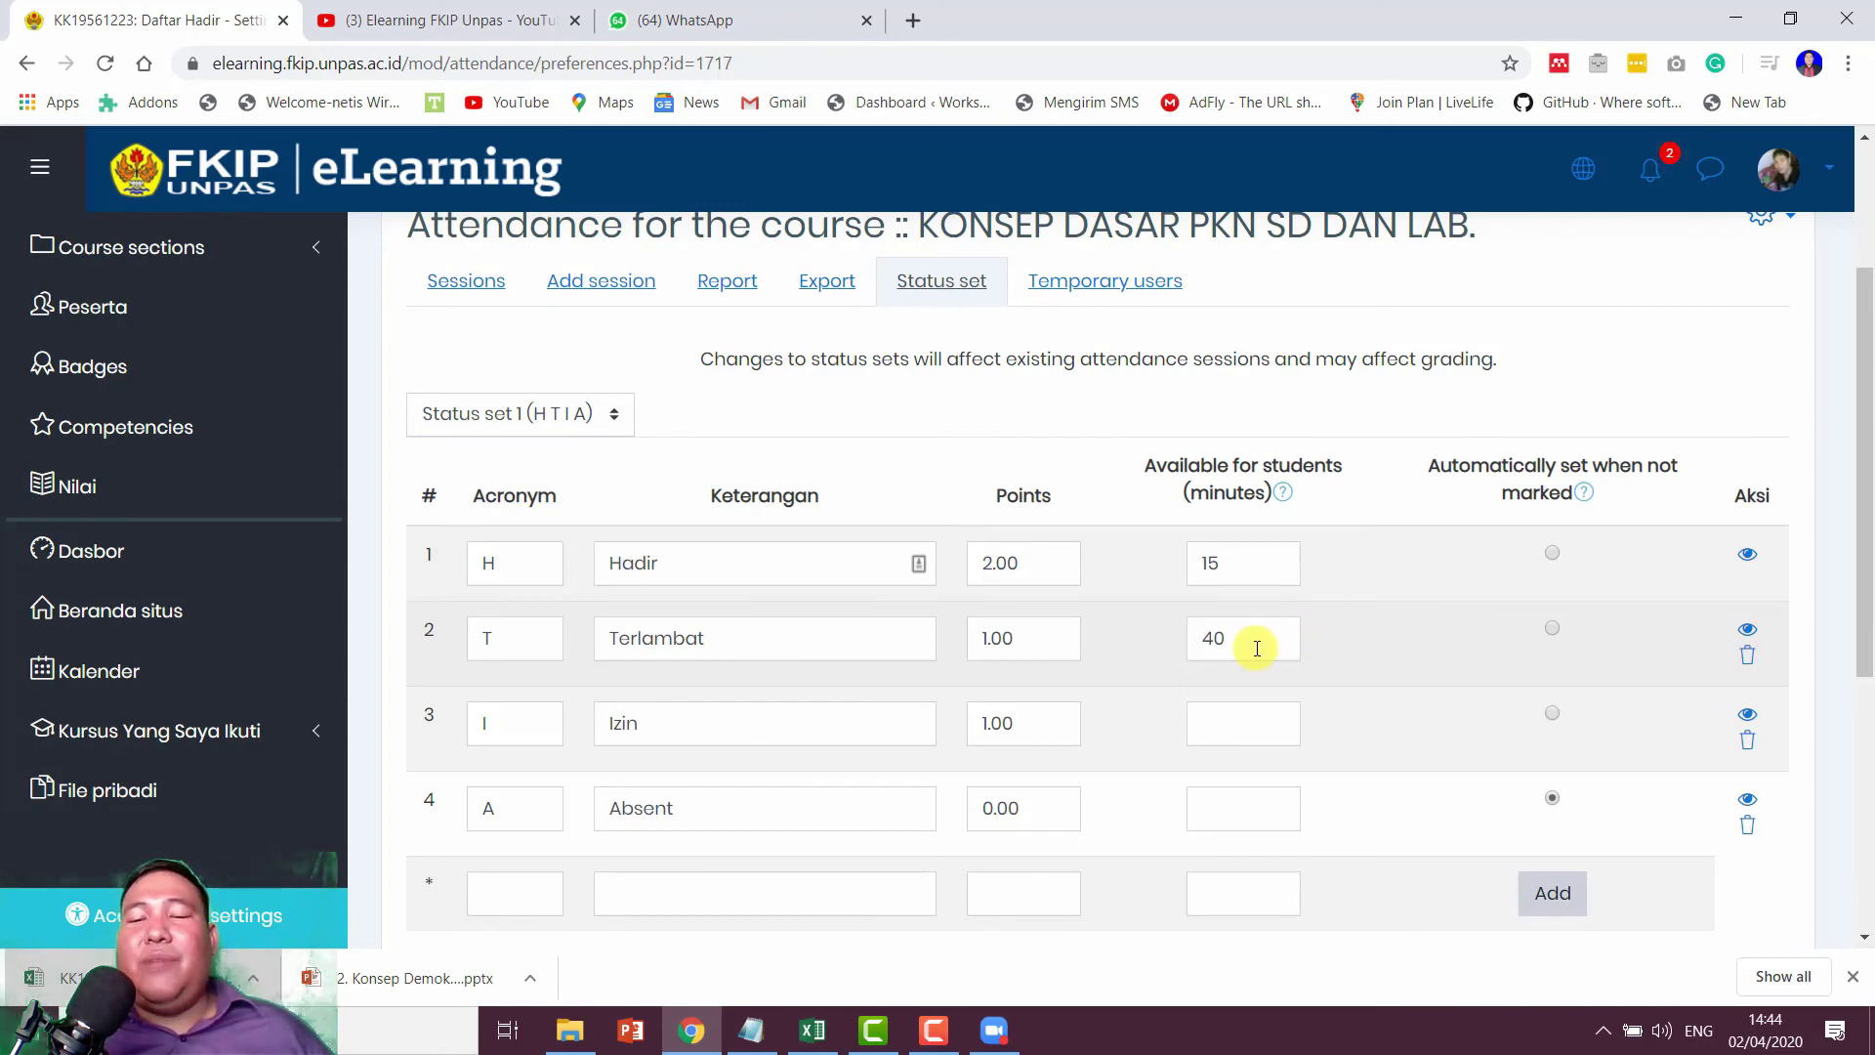
pyautogui.doubleClick(1203, 640)
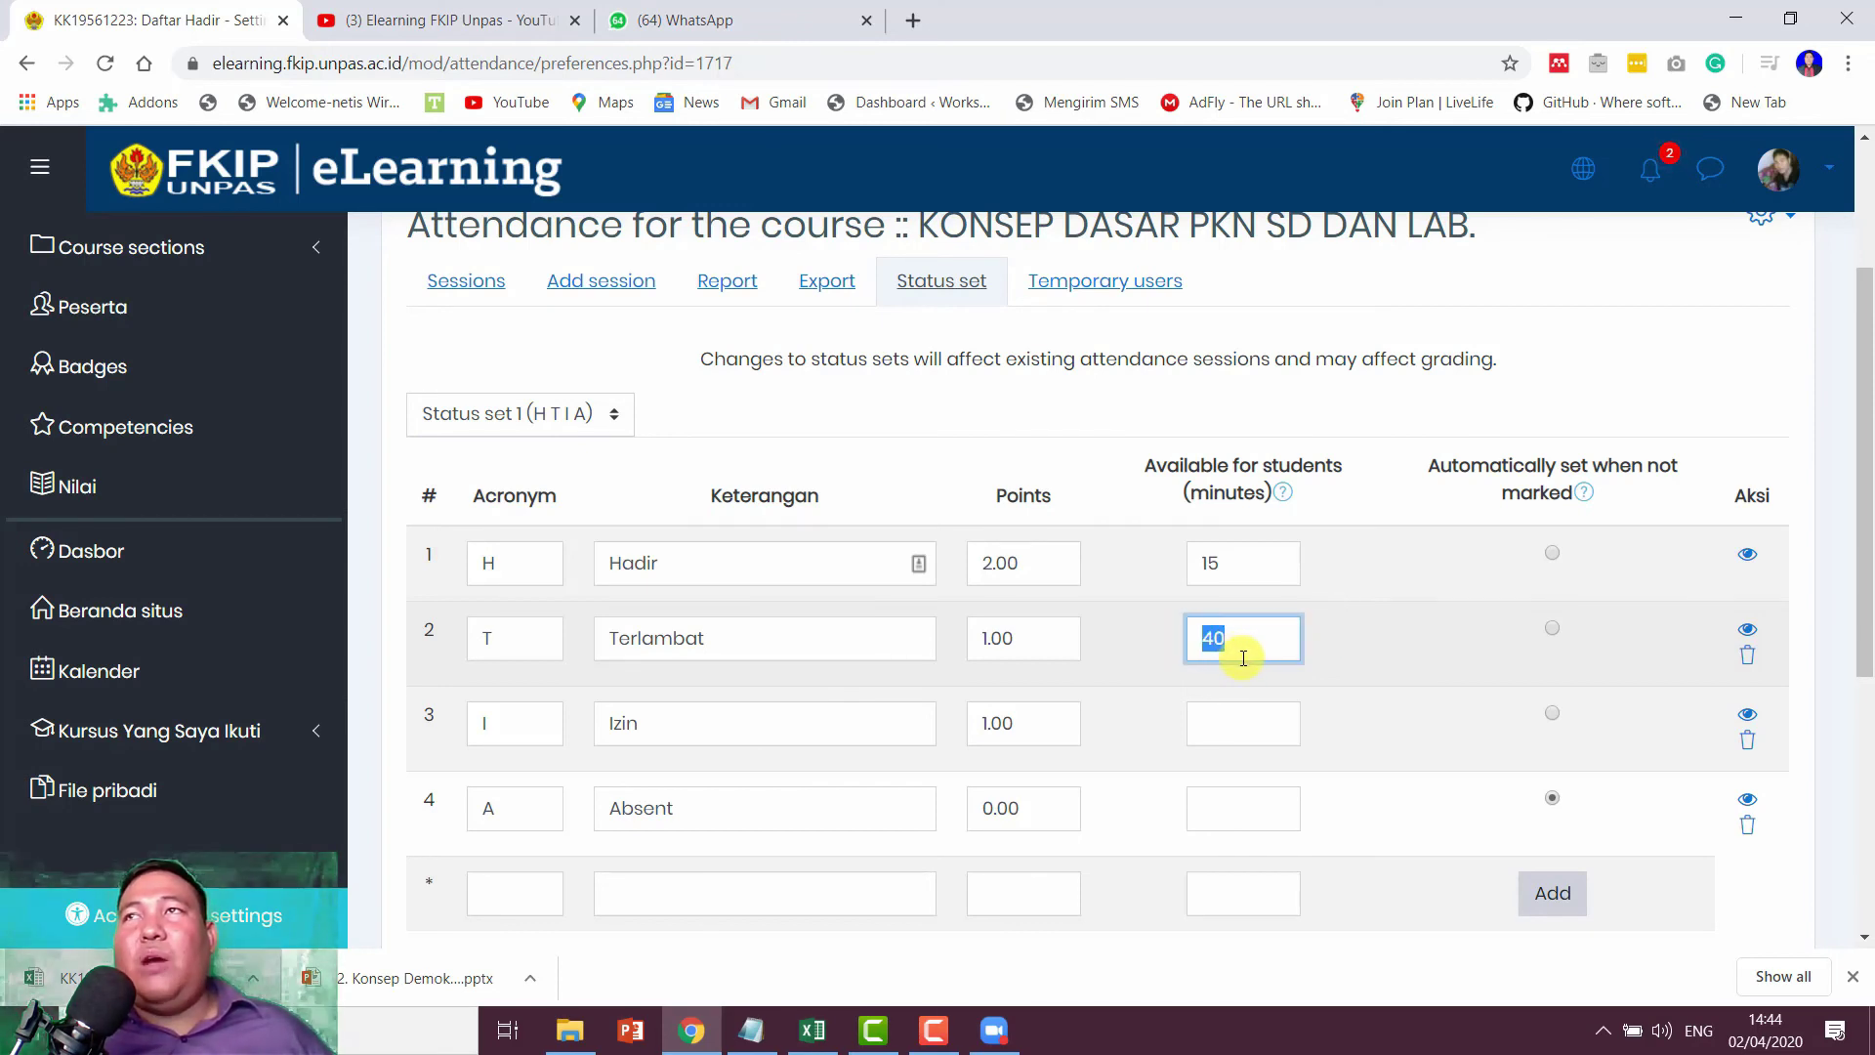
pyautogui.scroll(-1, 1373, 666)
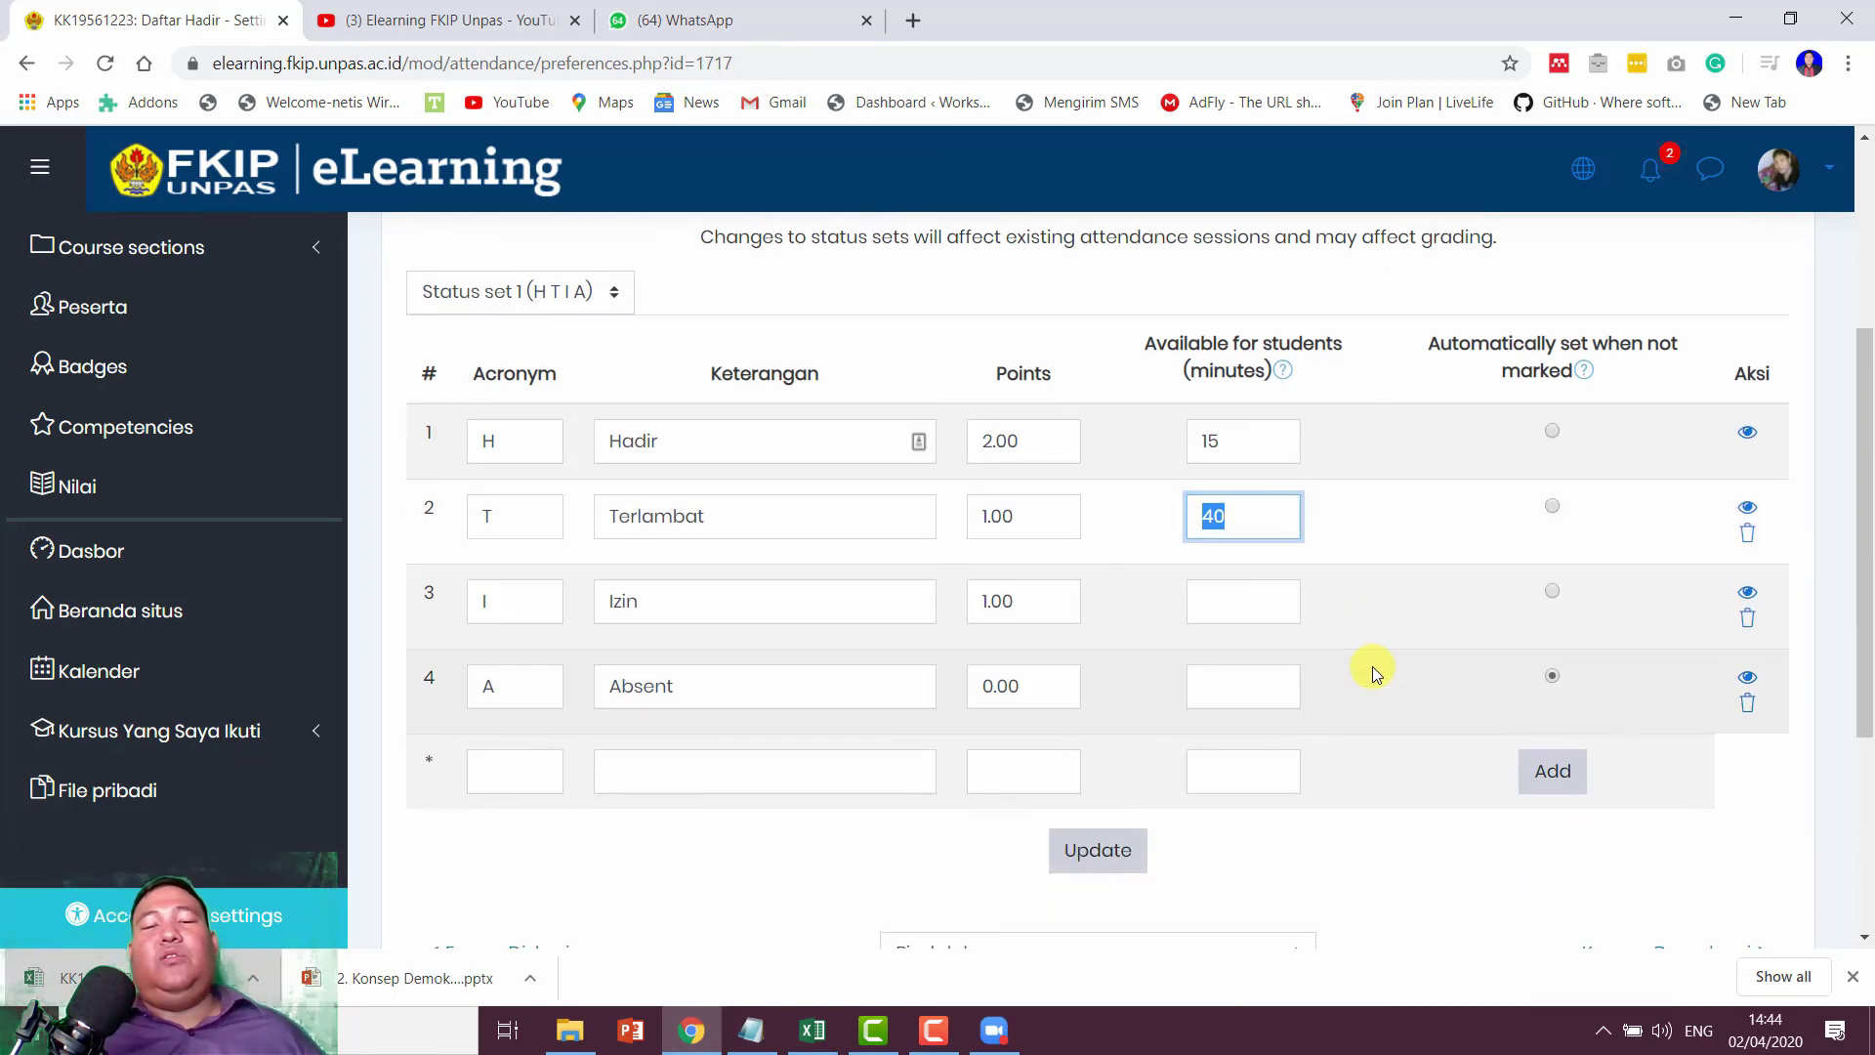
pyautogui.click(1373, 666)
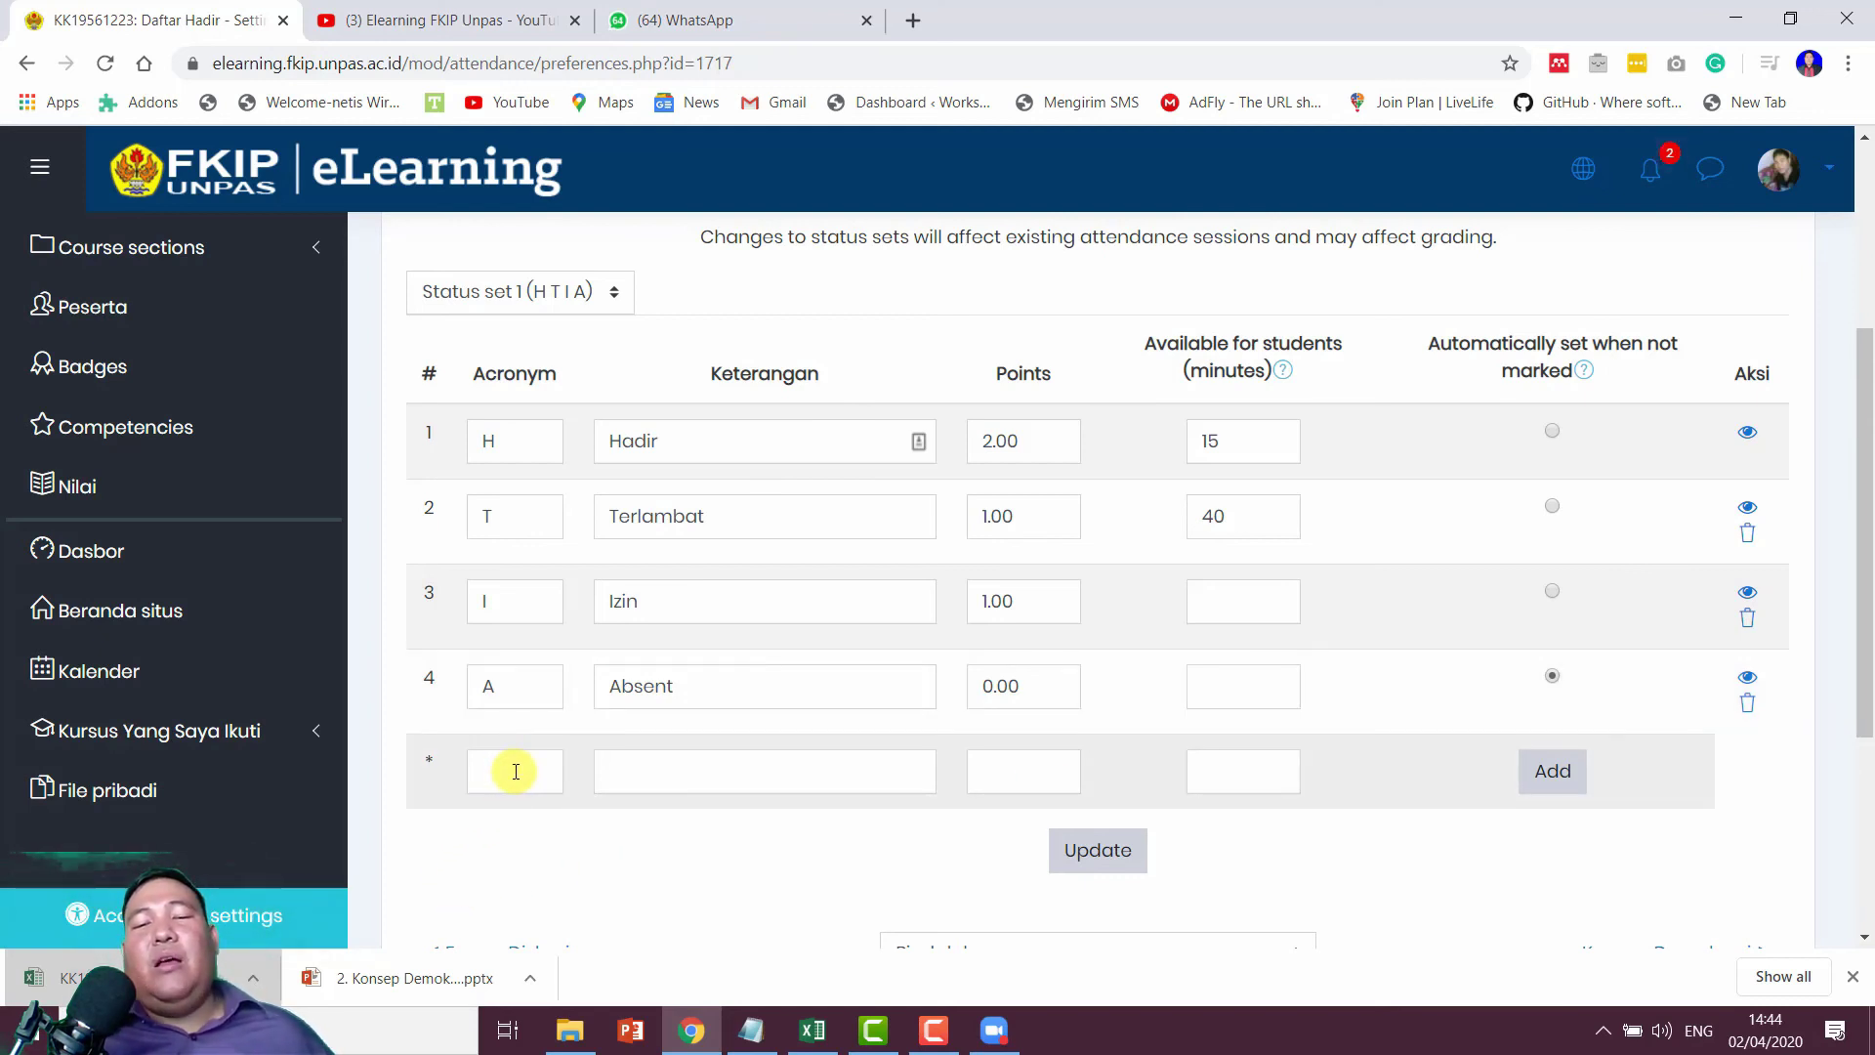
# Step: Add status D 'Dispensasi' worth 2.00 points to the status set
pyautogui.click(515, 772)
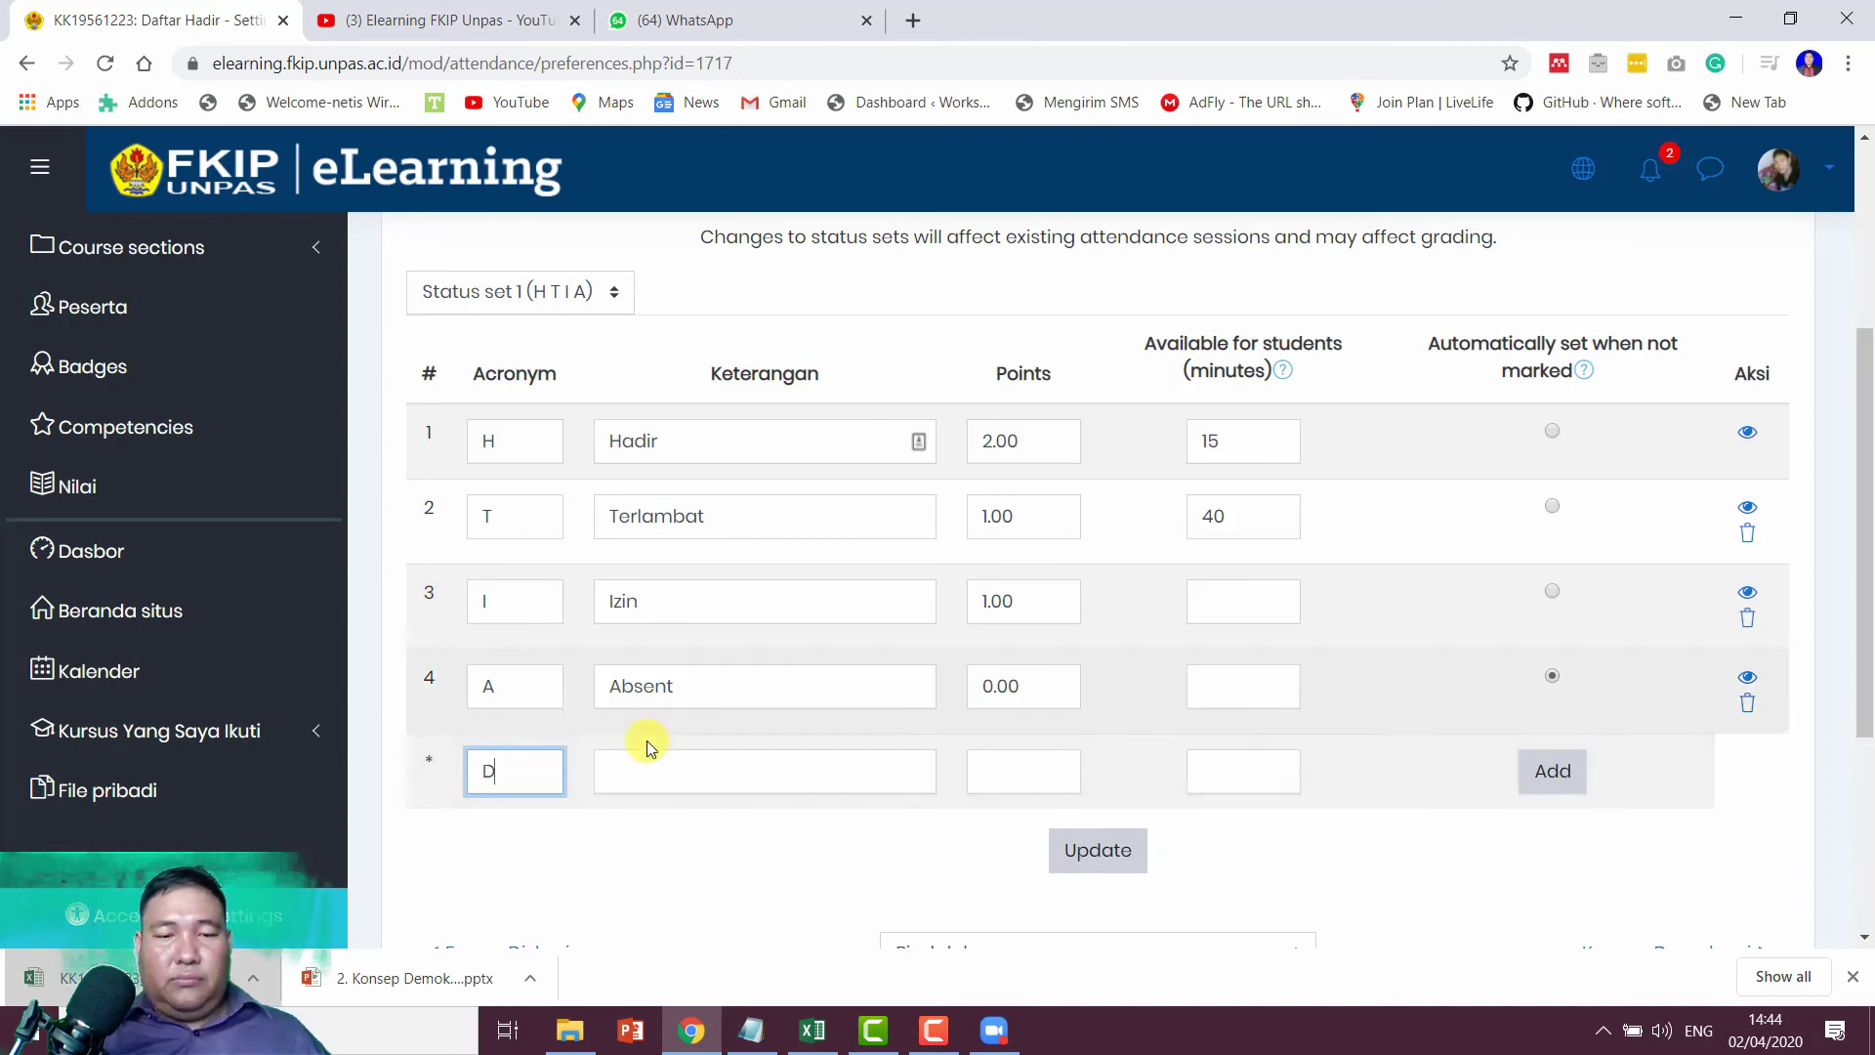
pyautogui.click(667, 771)
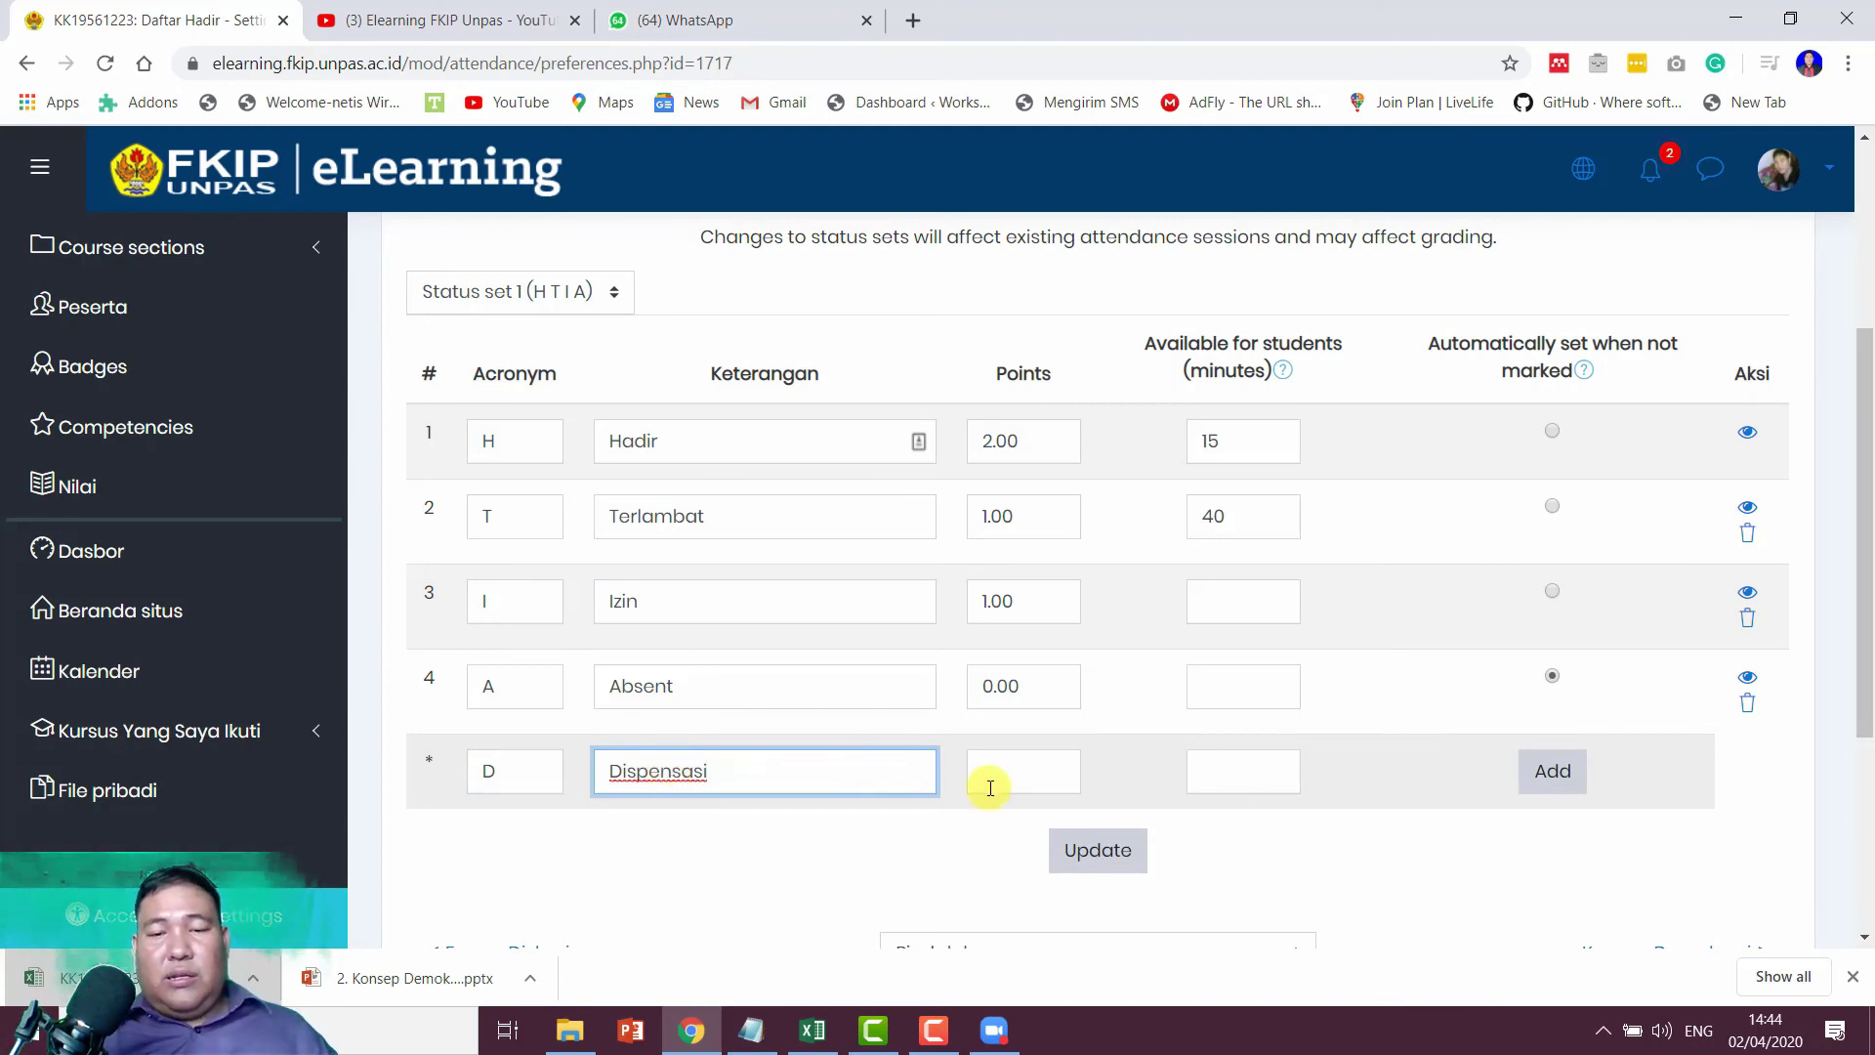
pyautogui.click(1027, 789)
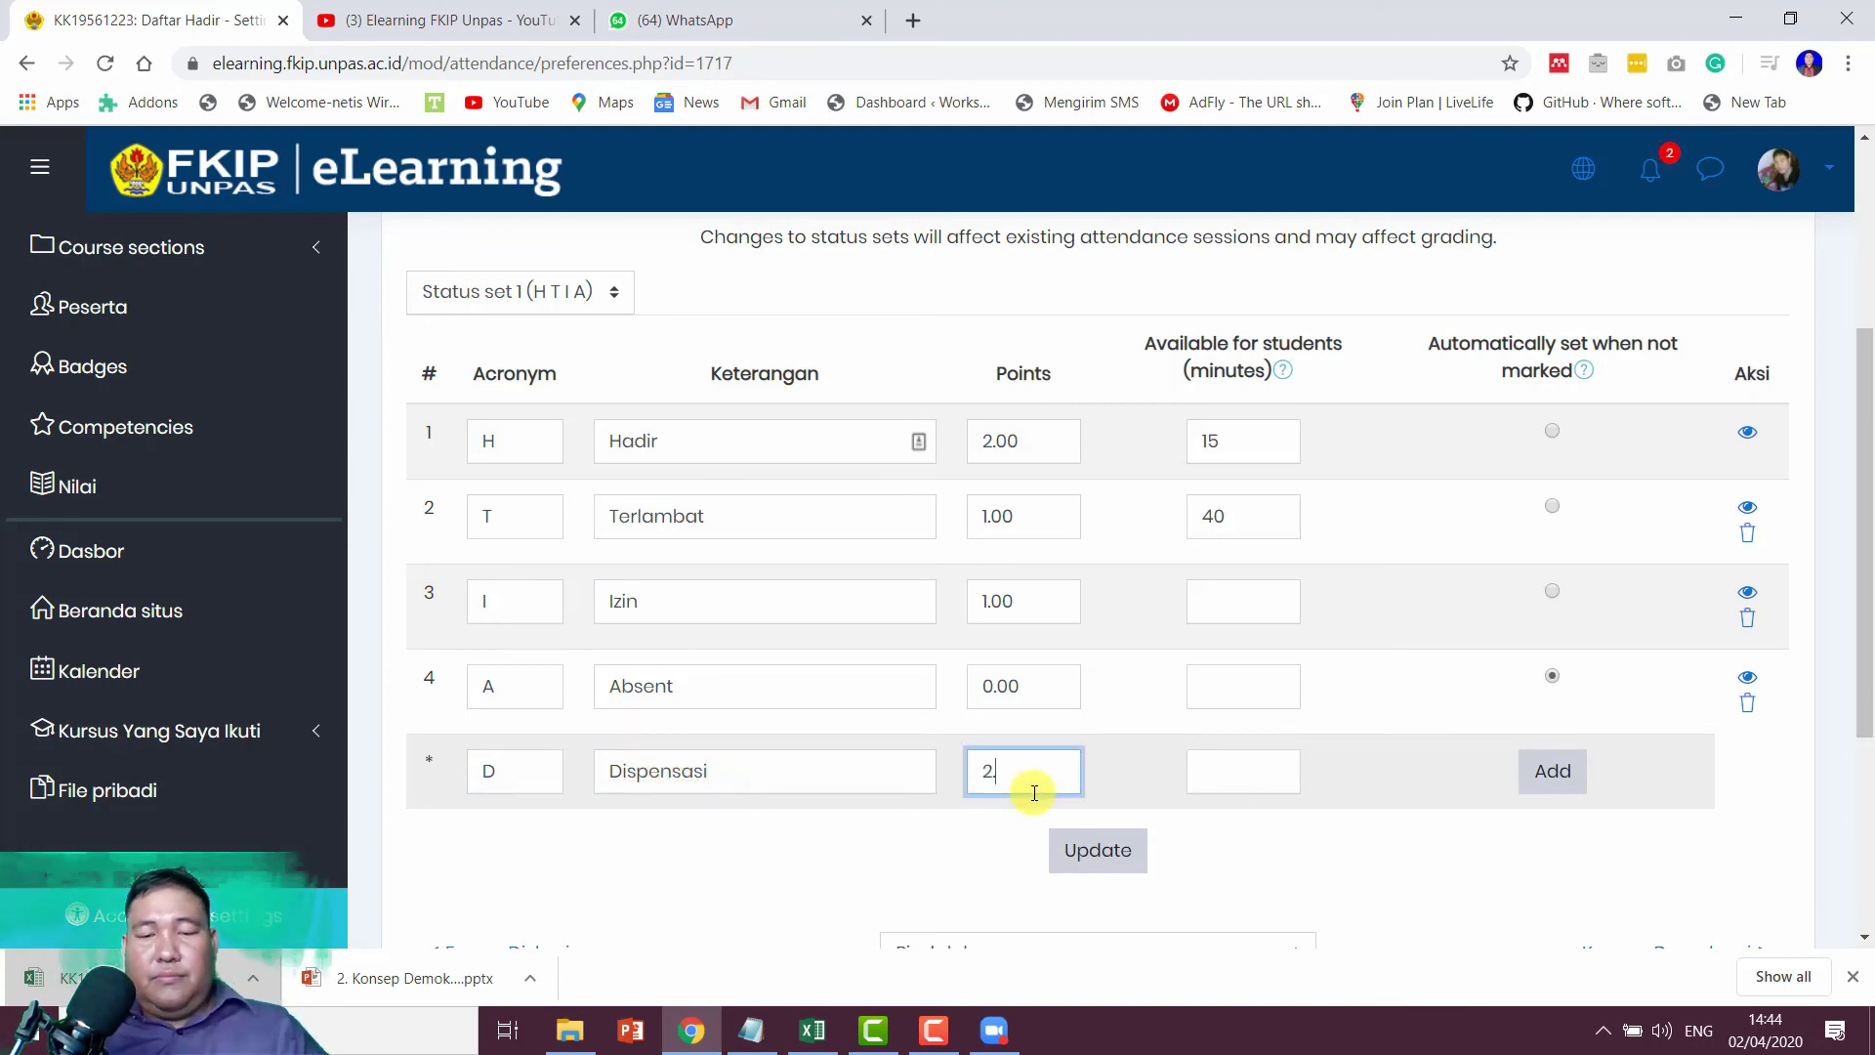
pyautogui.write('2.00')
pyautogui.click(1259, 773)
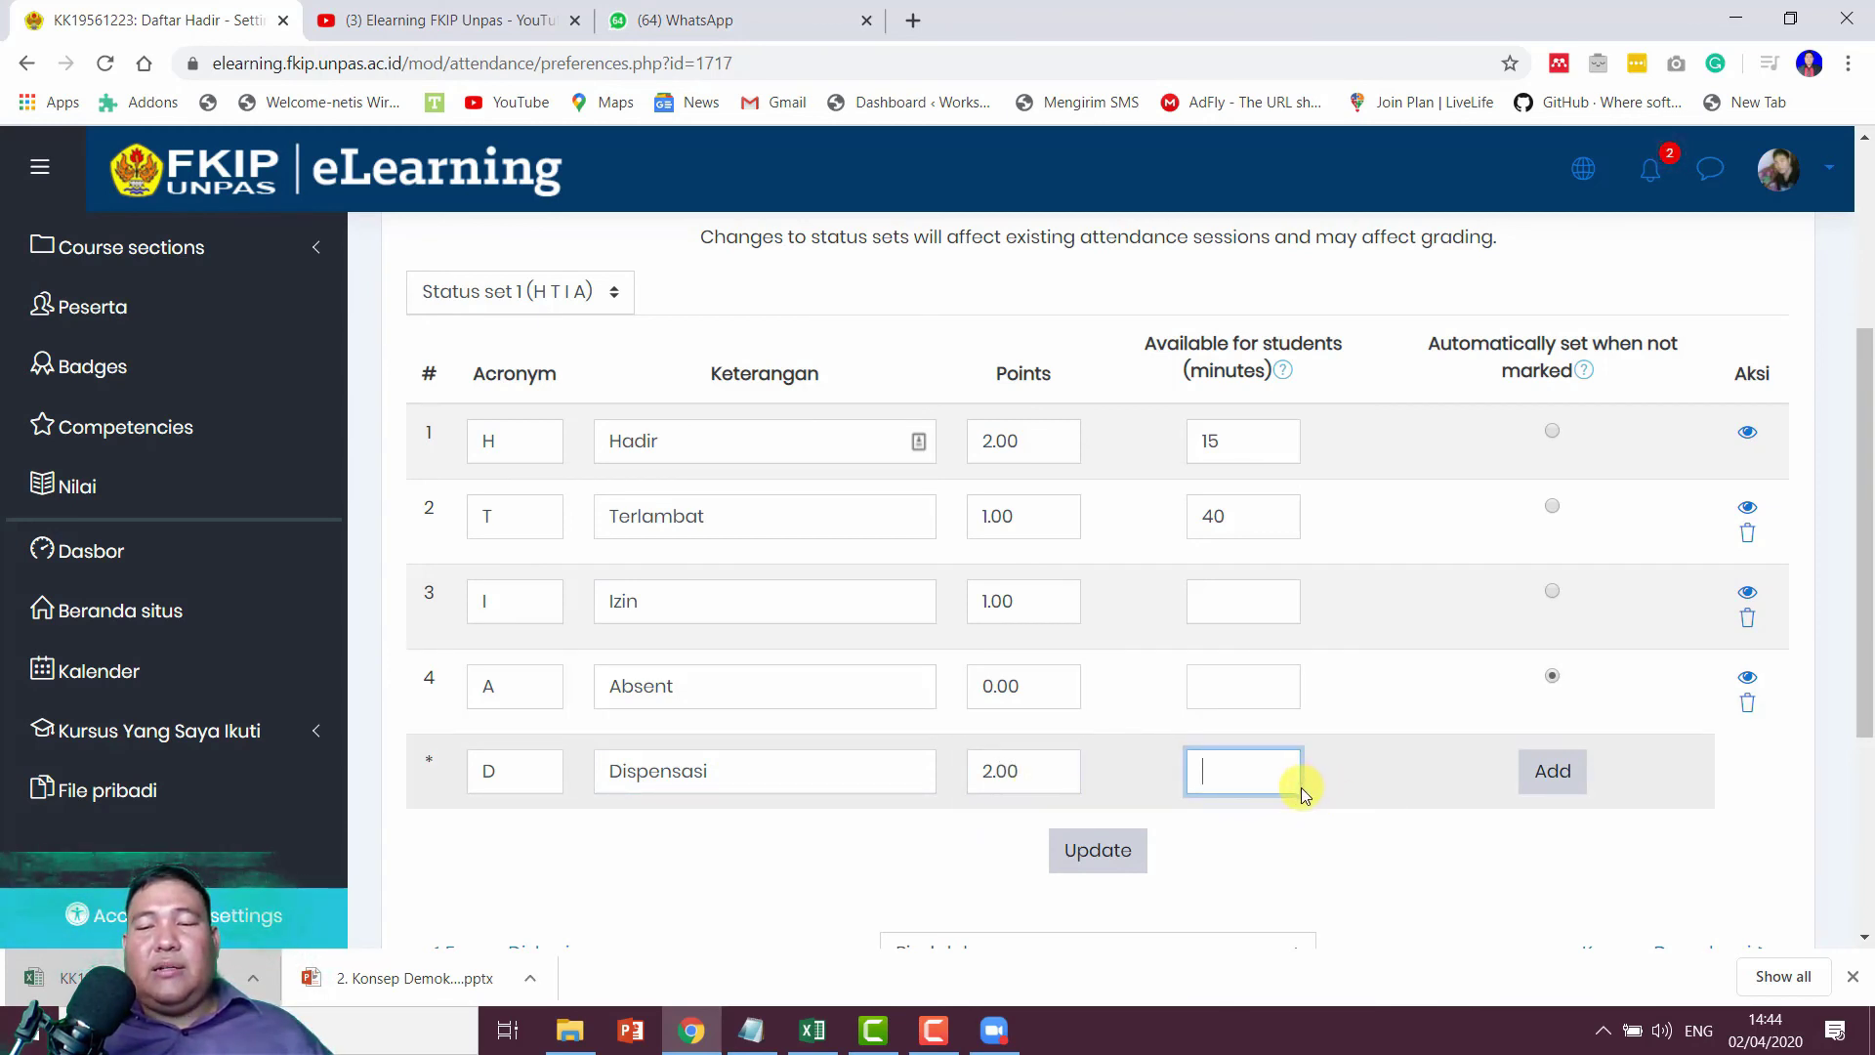
pyautogui.click(1553, 772)
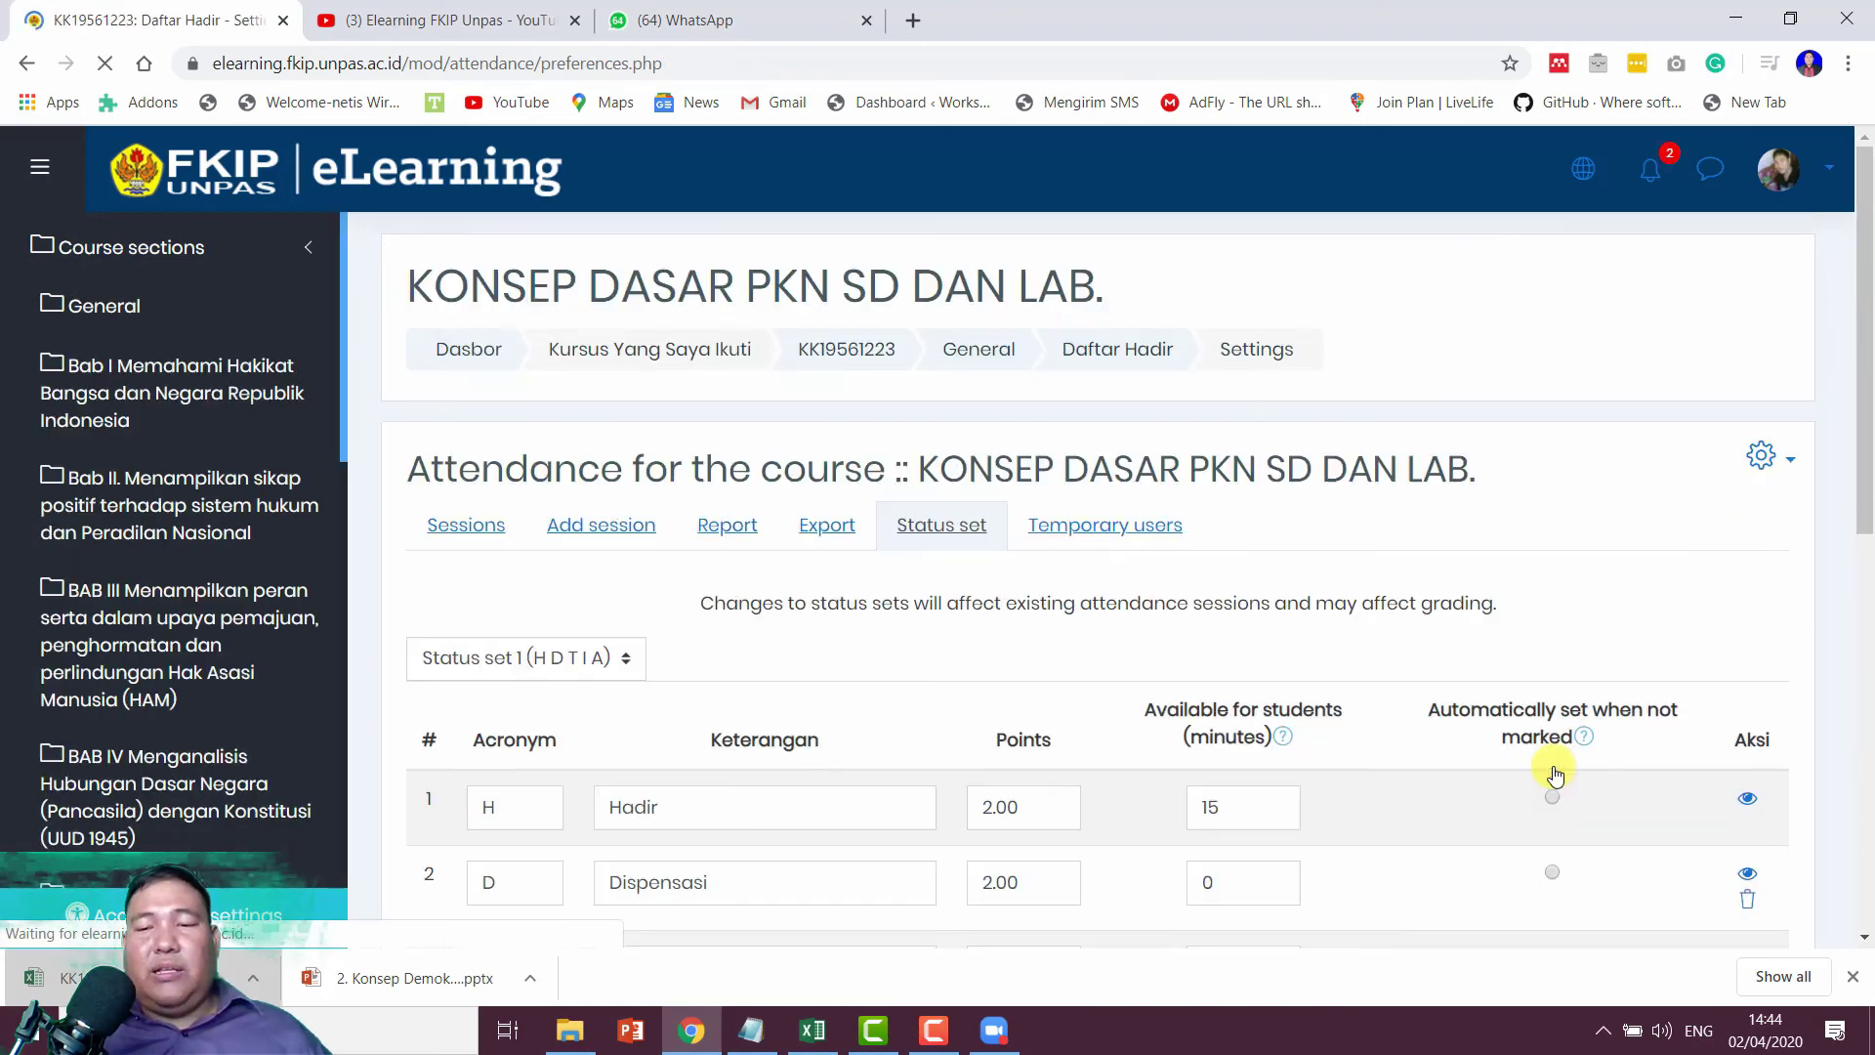
# Step: Keep Absent as the status set automatically for unmarked students
pyautogui.scroll(-8, 1384, 775)
pyautogui.scroll(1, 1340, 660)
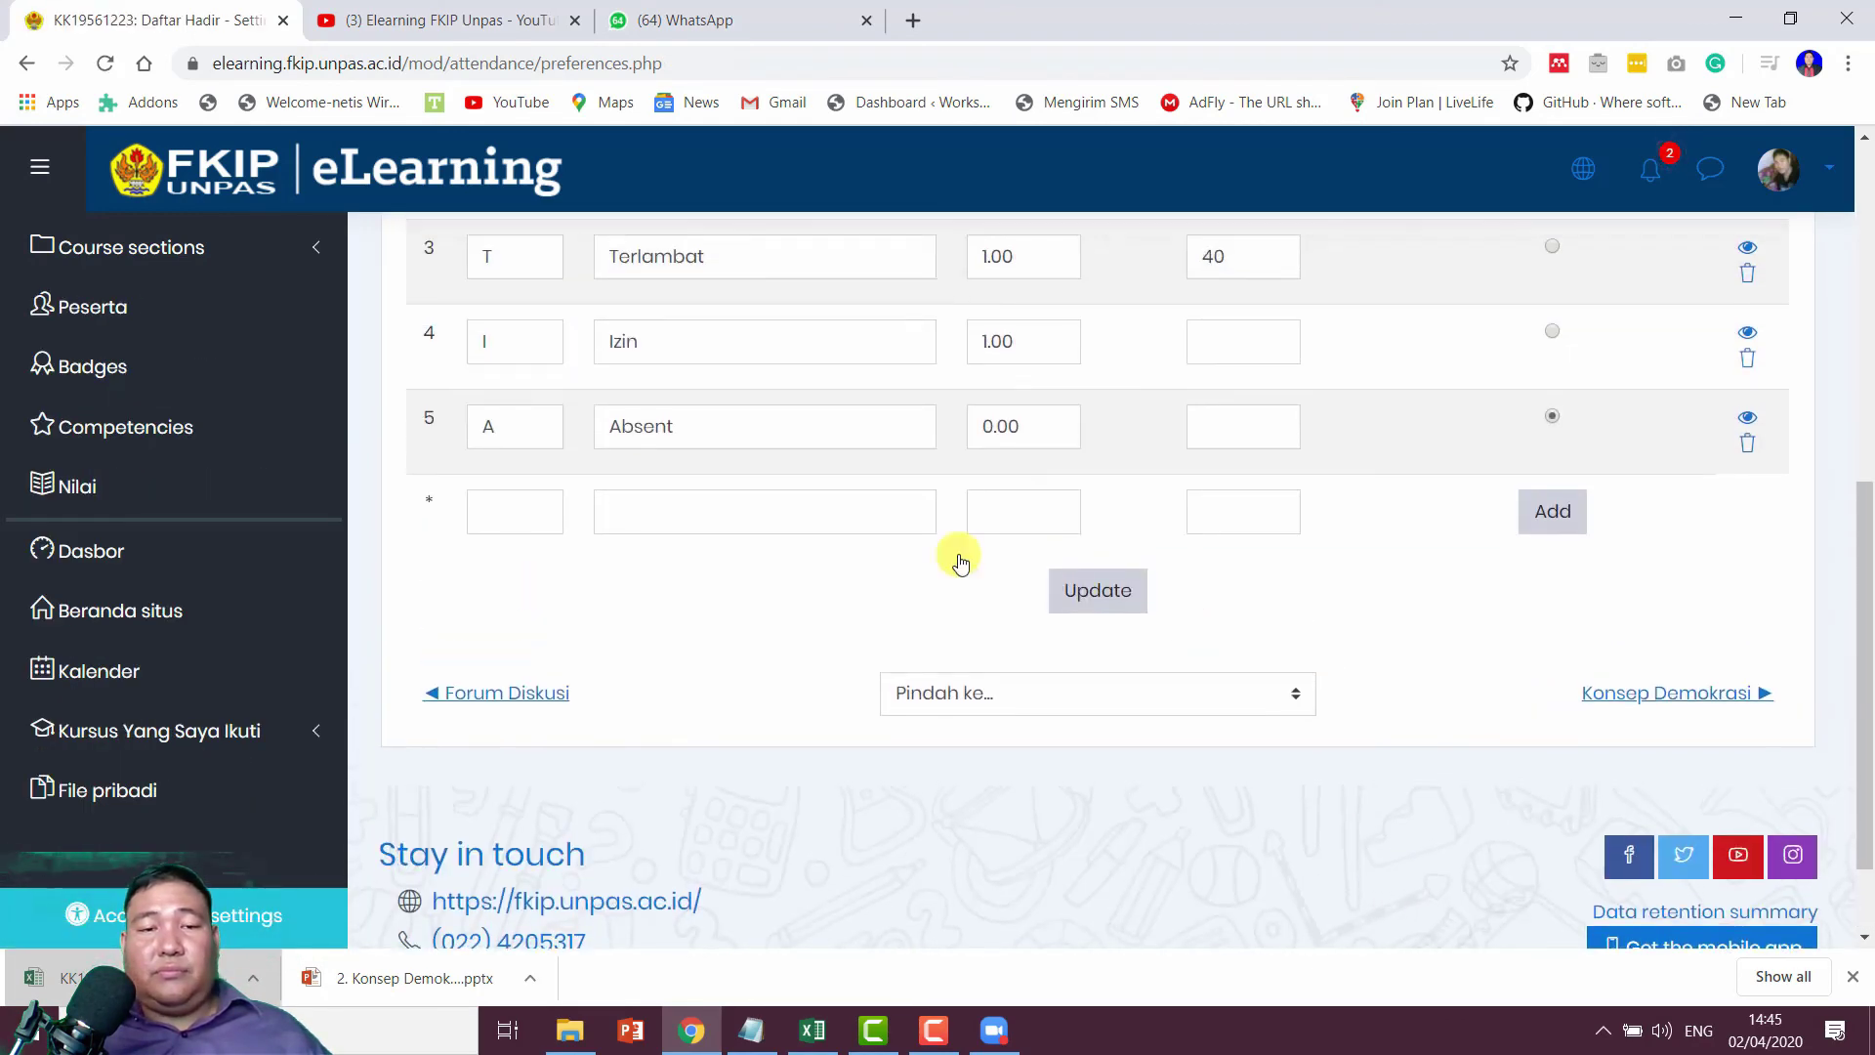
pyautogui.scroll(2, 1034, 477)
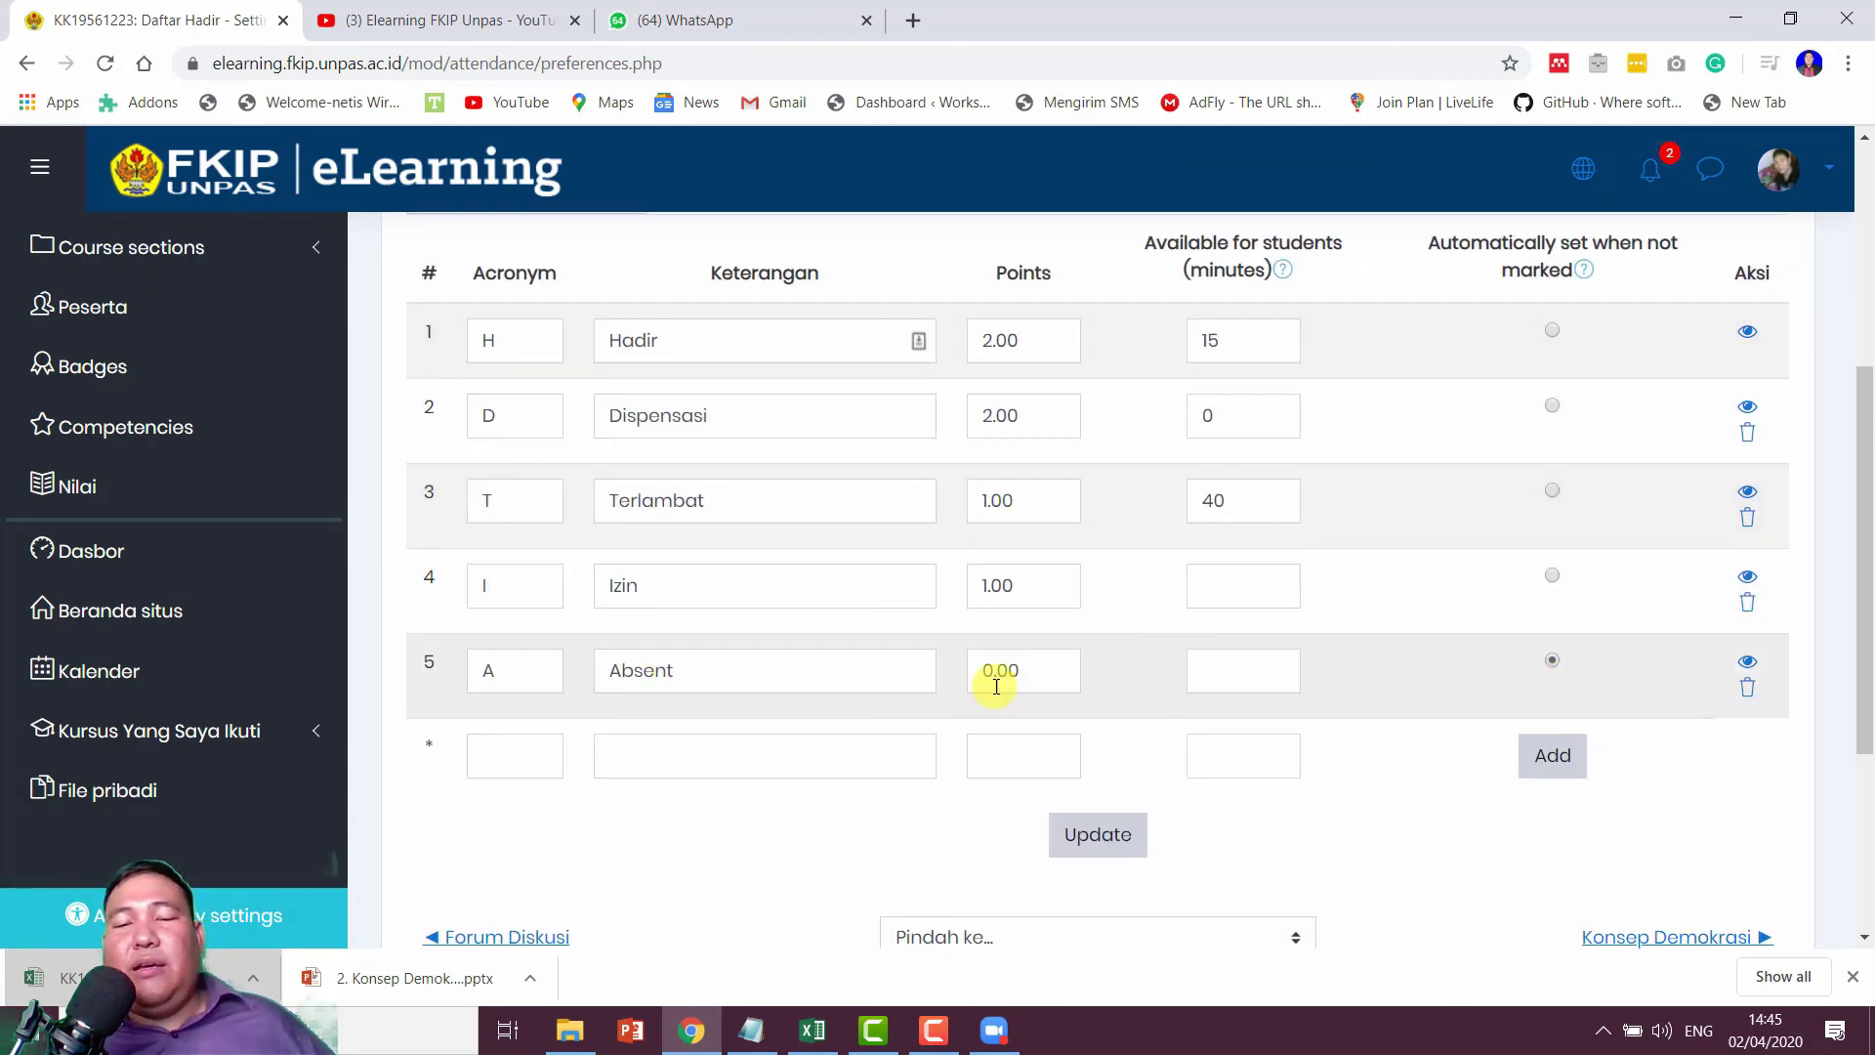
pyautogui.click(1552, 661)
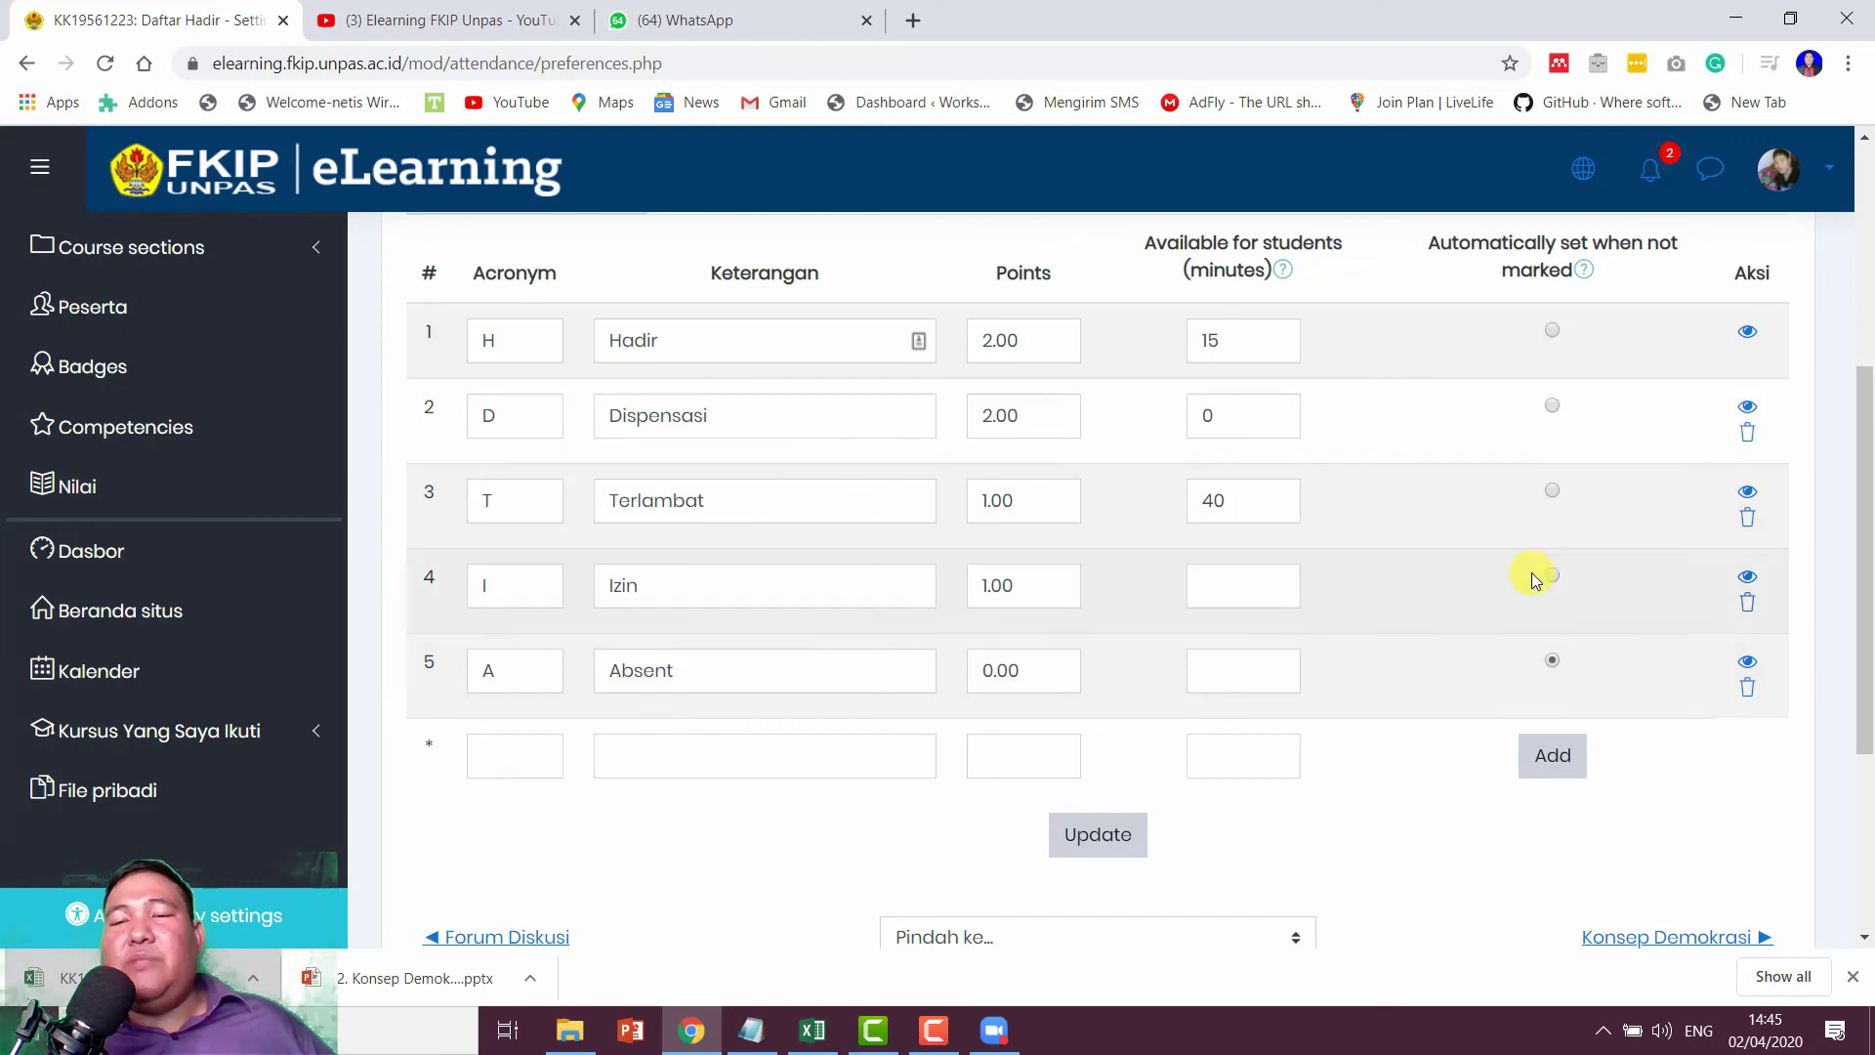
pyautogui.scroll(5, 1531, 572)
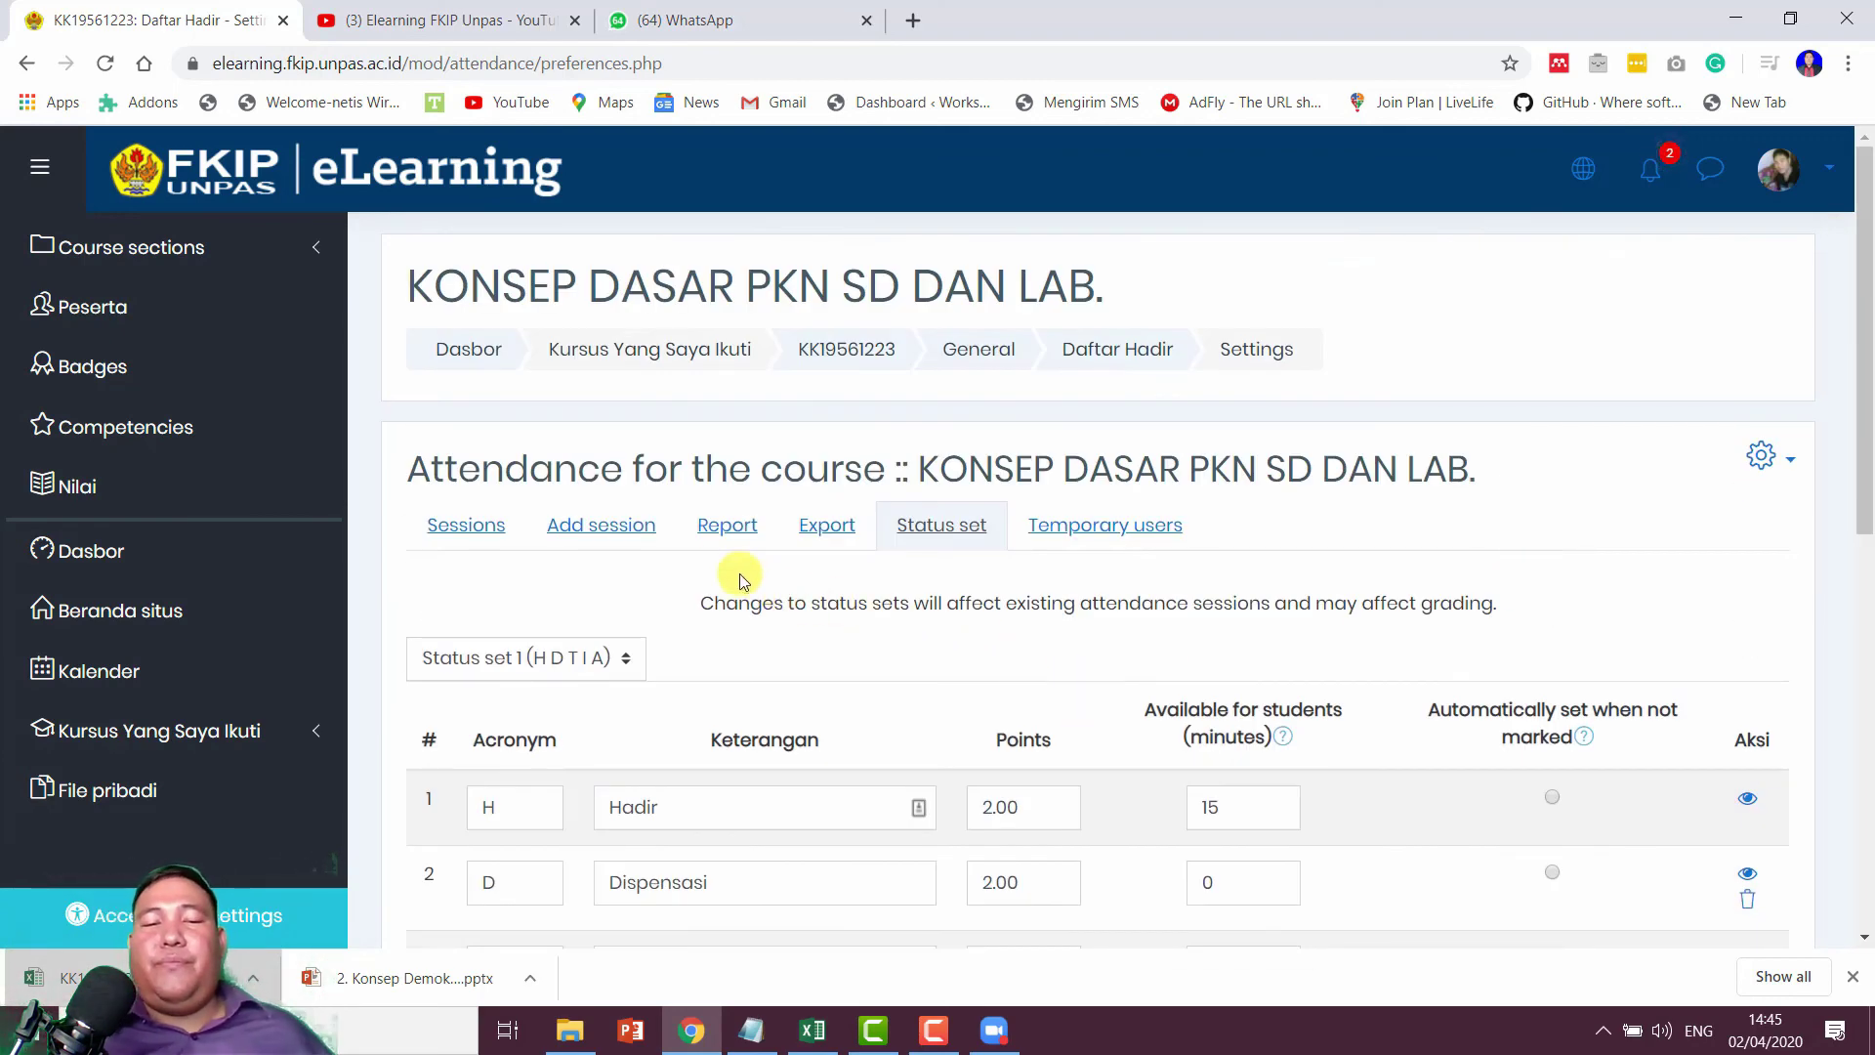
# Step: Open take-attendance for the 2 April 2020 session from the Sessions list
pyautogui.click(474, 536)
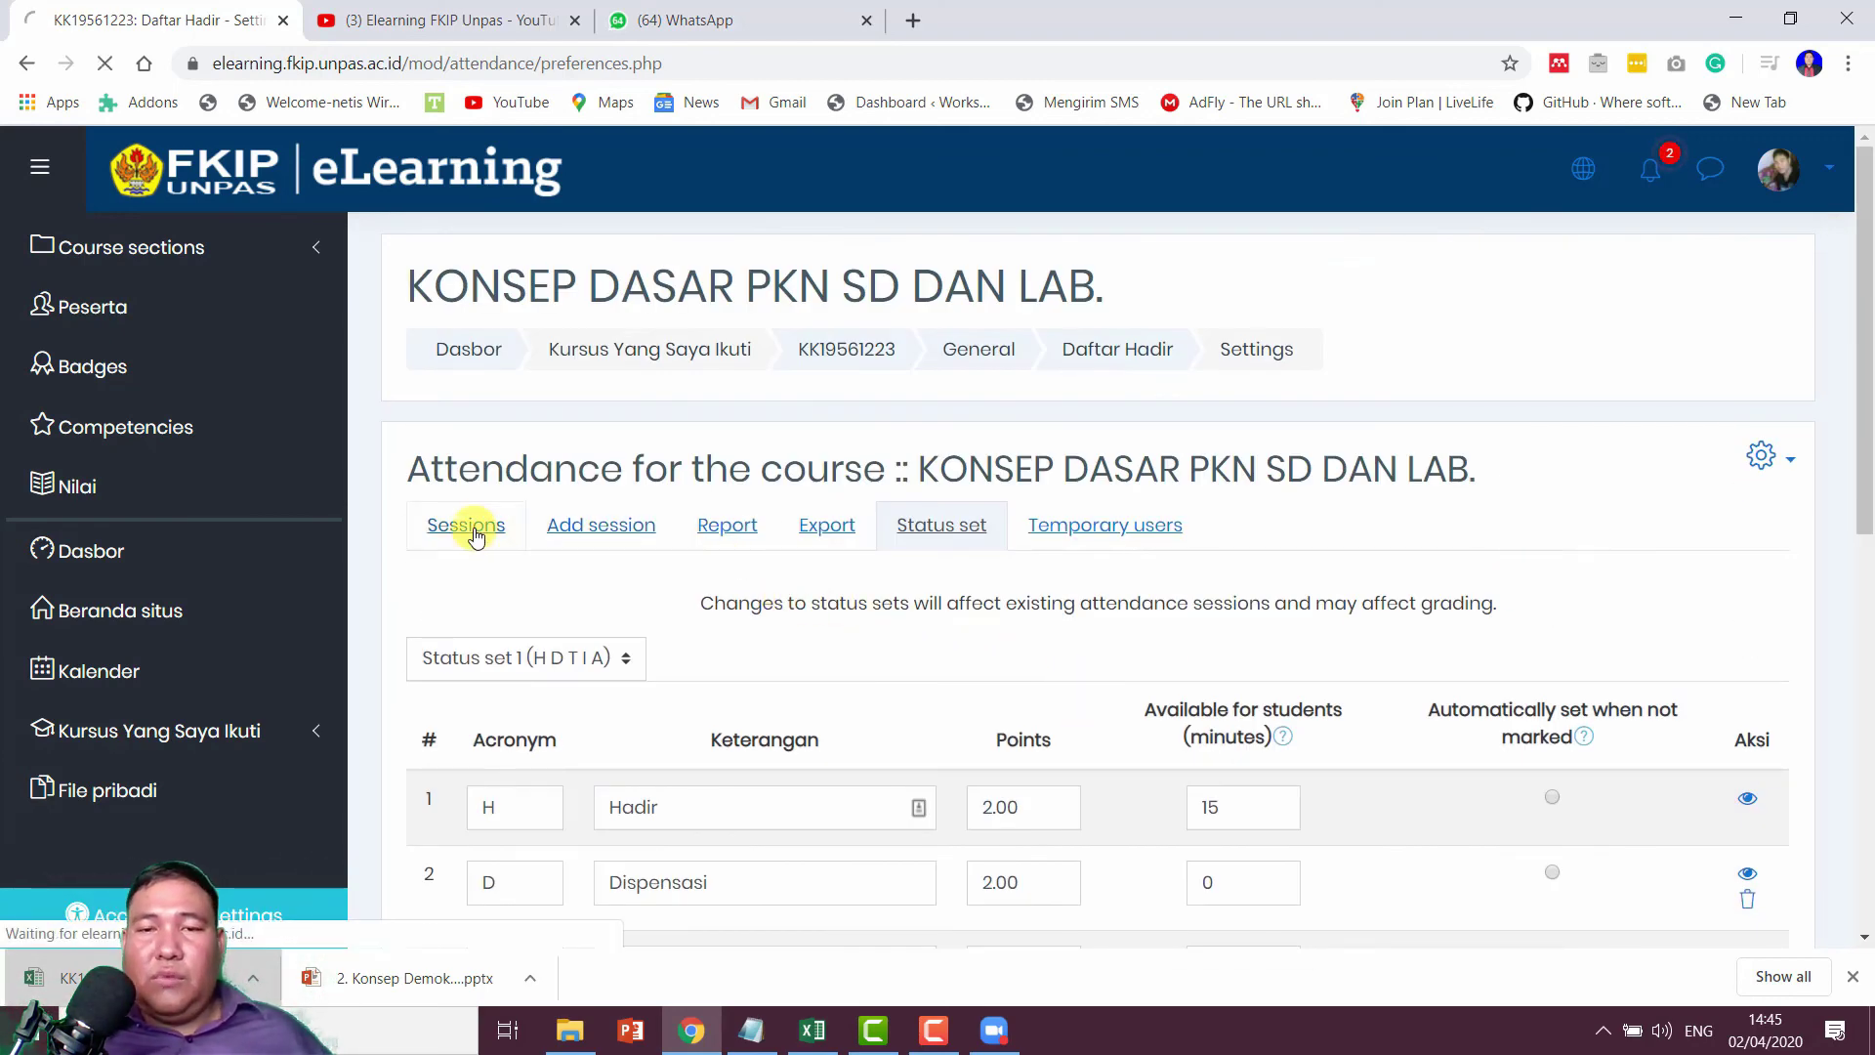
pyautogui.scroll(-4, 954, 628)
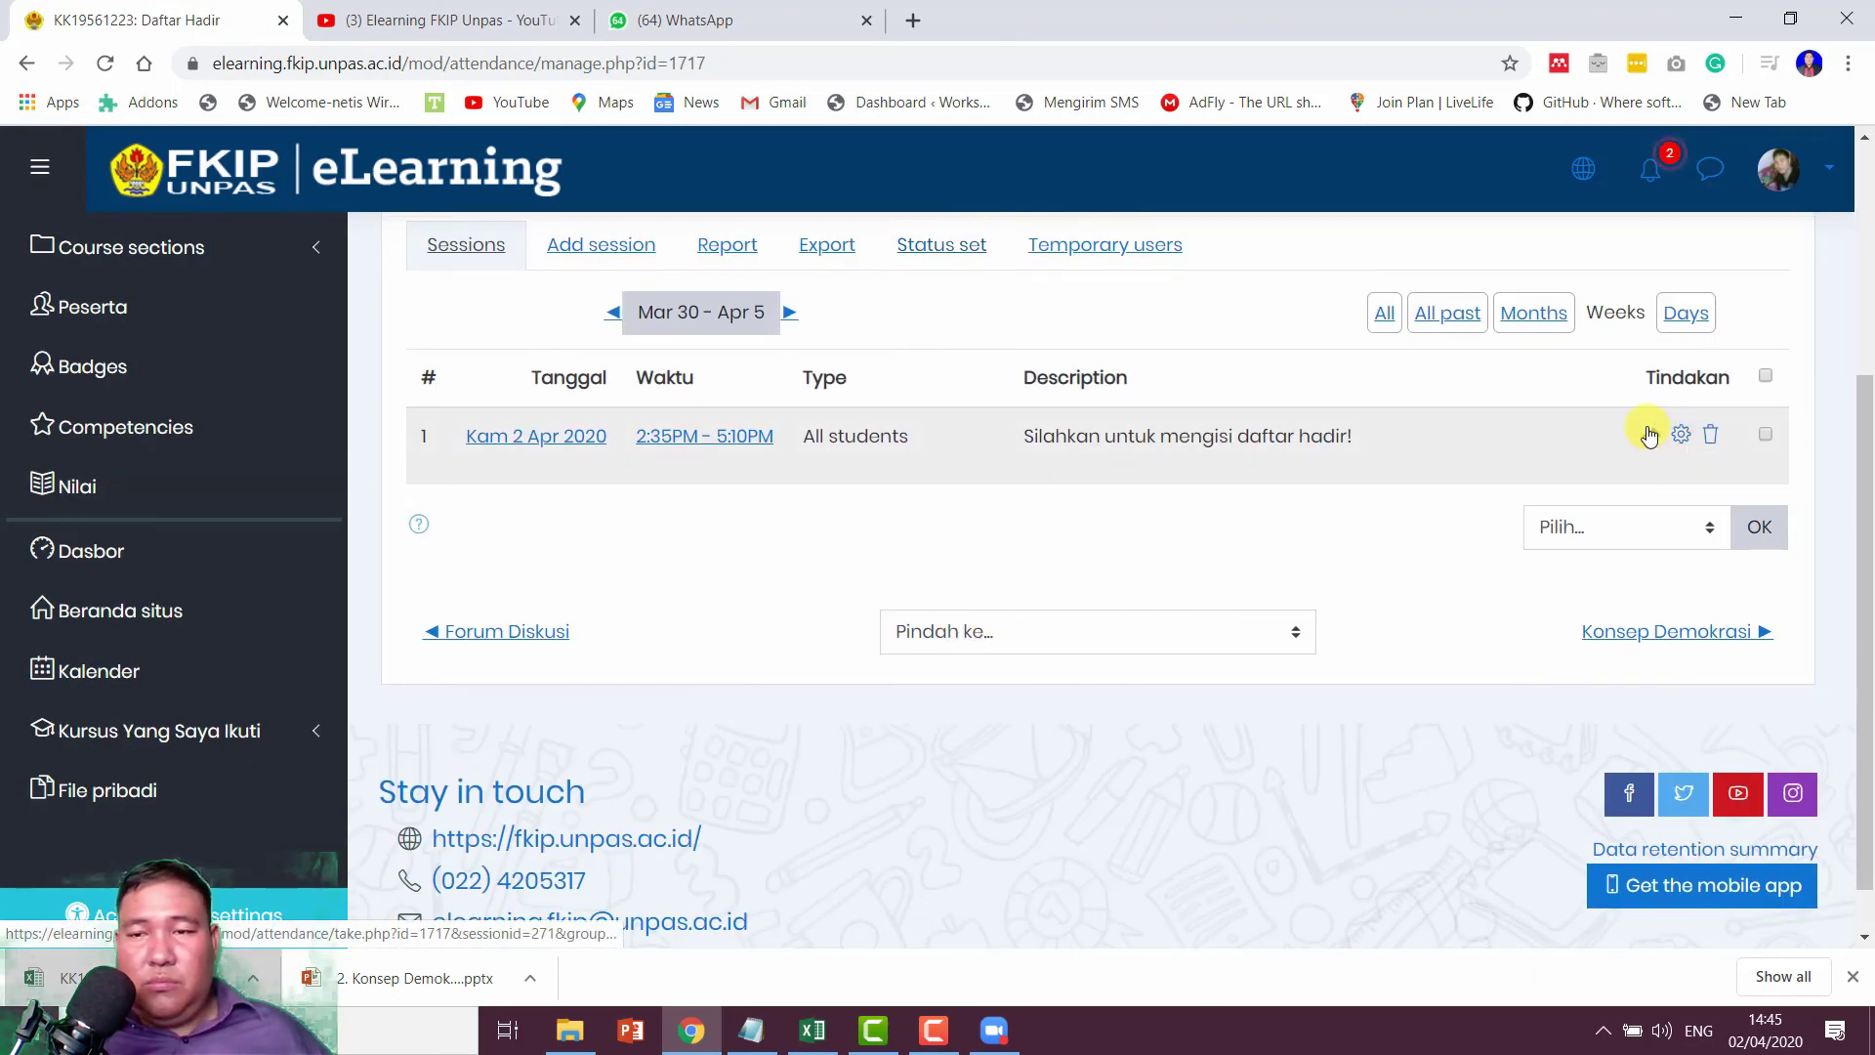
pyautogui.click(1650, 439)
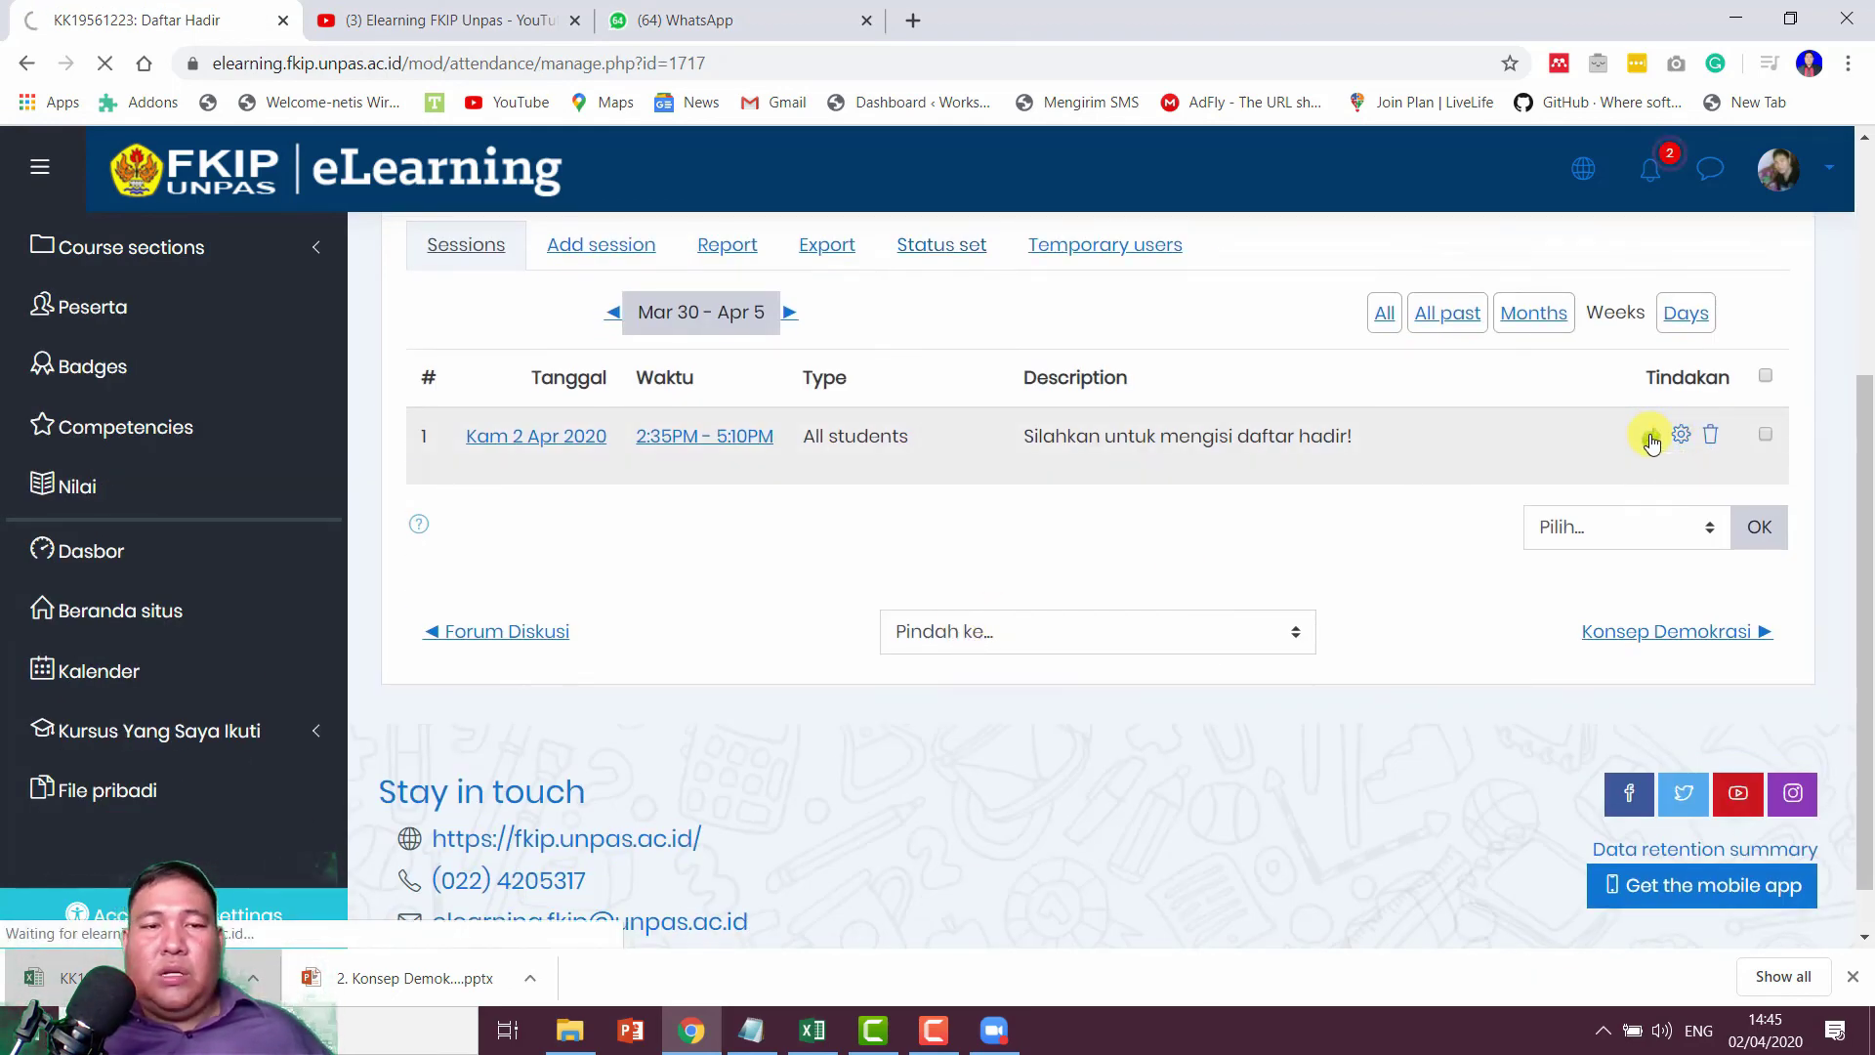
pyautogui.scroll(-4, 1379, 501)
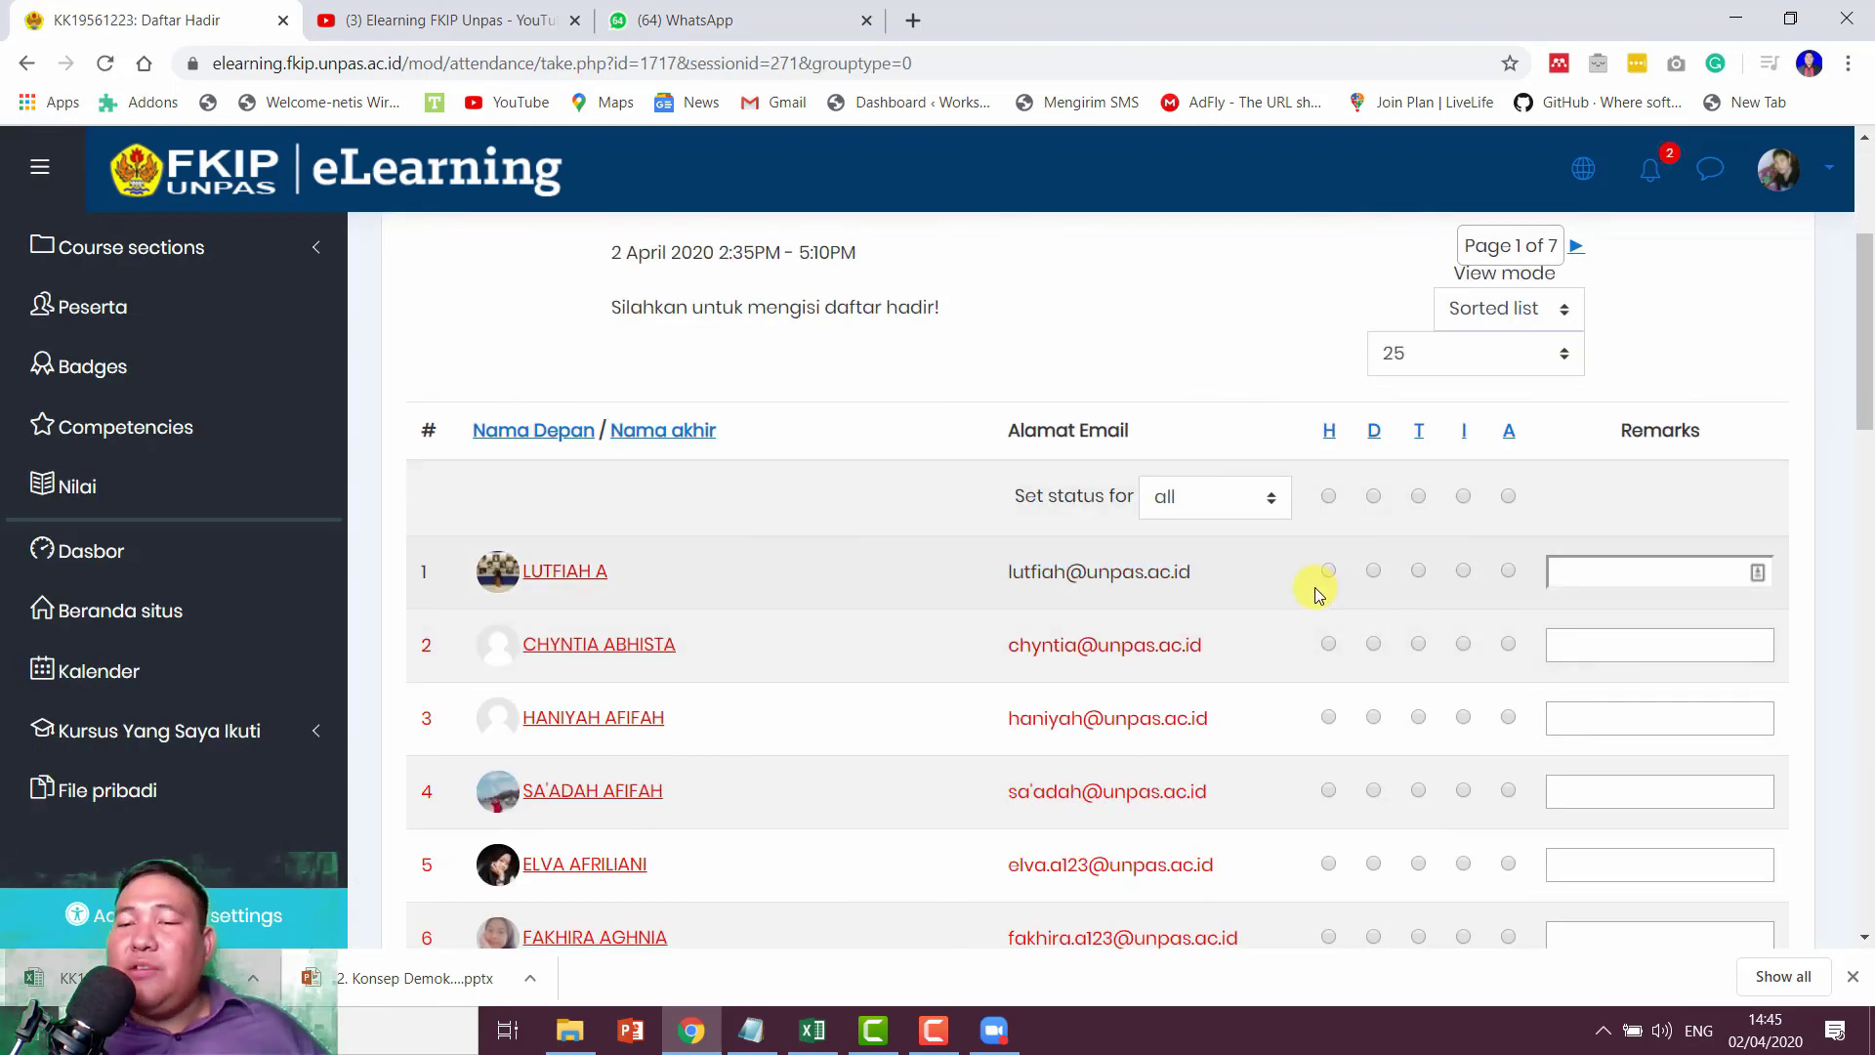
# Step: Mark every student Absent and check the whole list
pyautogui.click(1509, 572)
pyautogui.scroll(-3, 1507, 576)
pyautogui.scroll(3, 1494, 581)
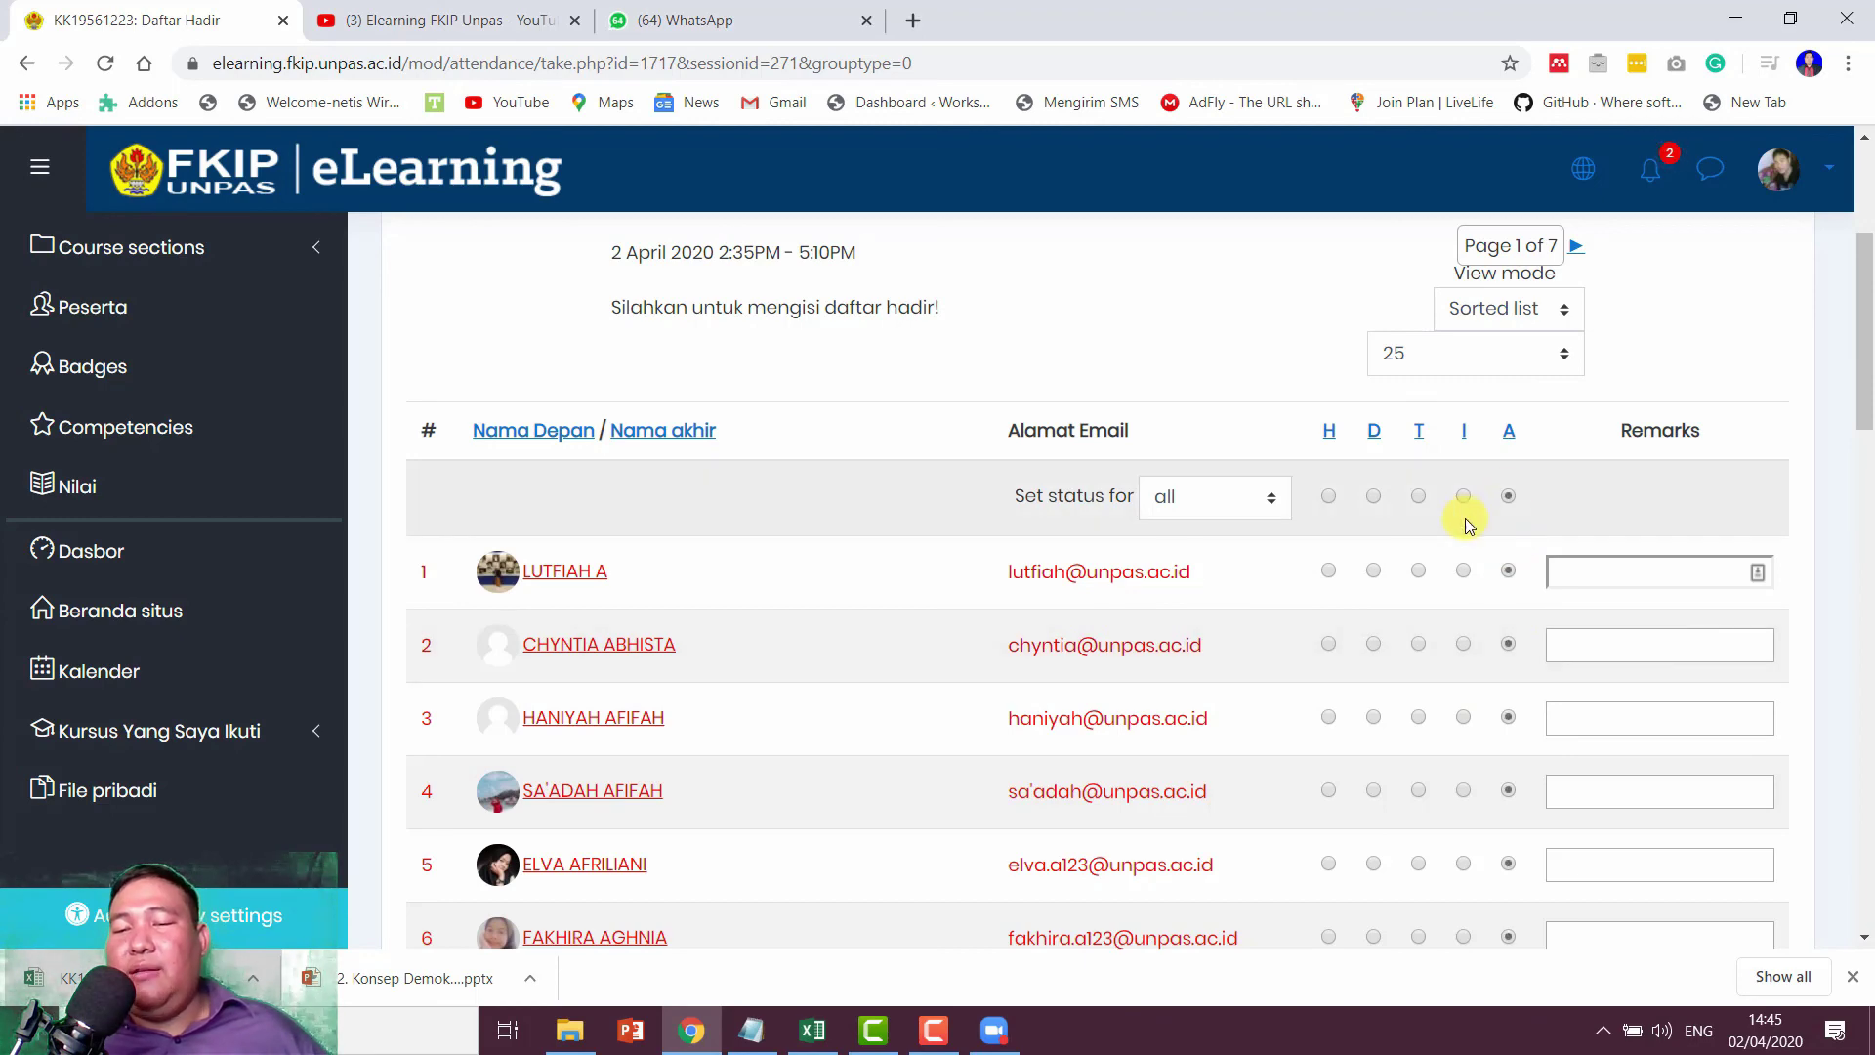
pyautogui.scroll(-10, 1402, 649)
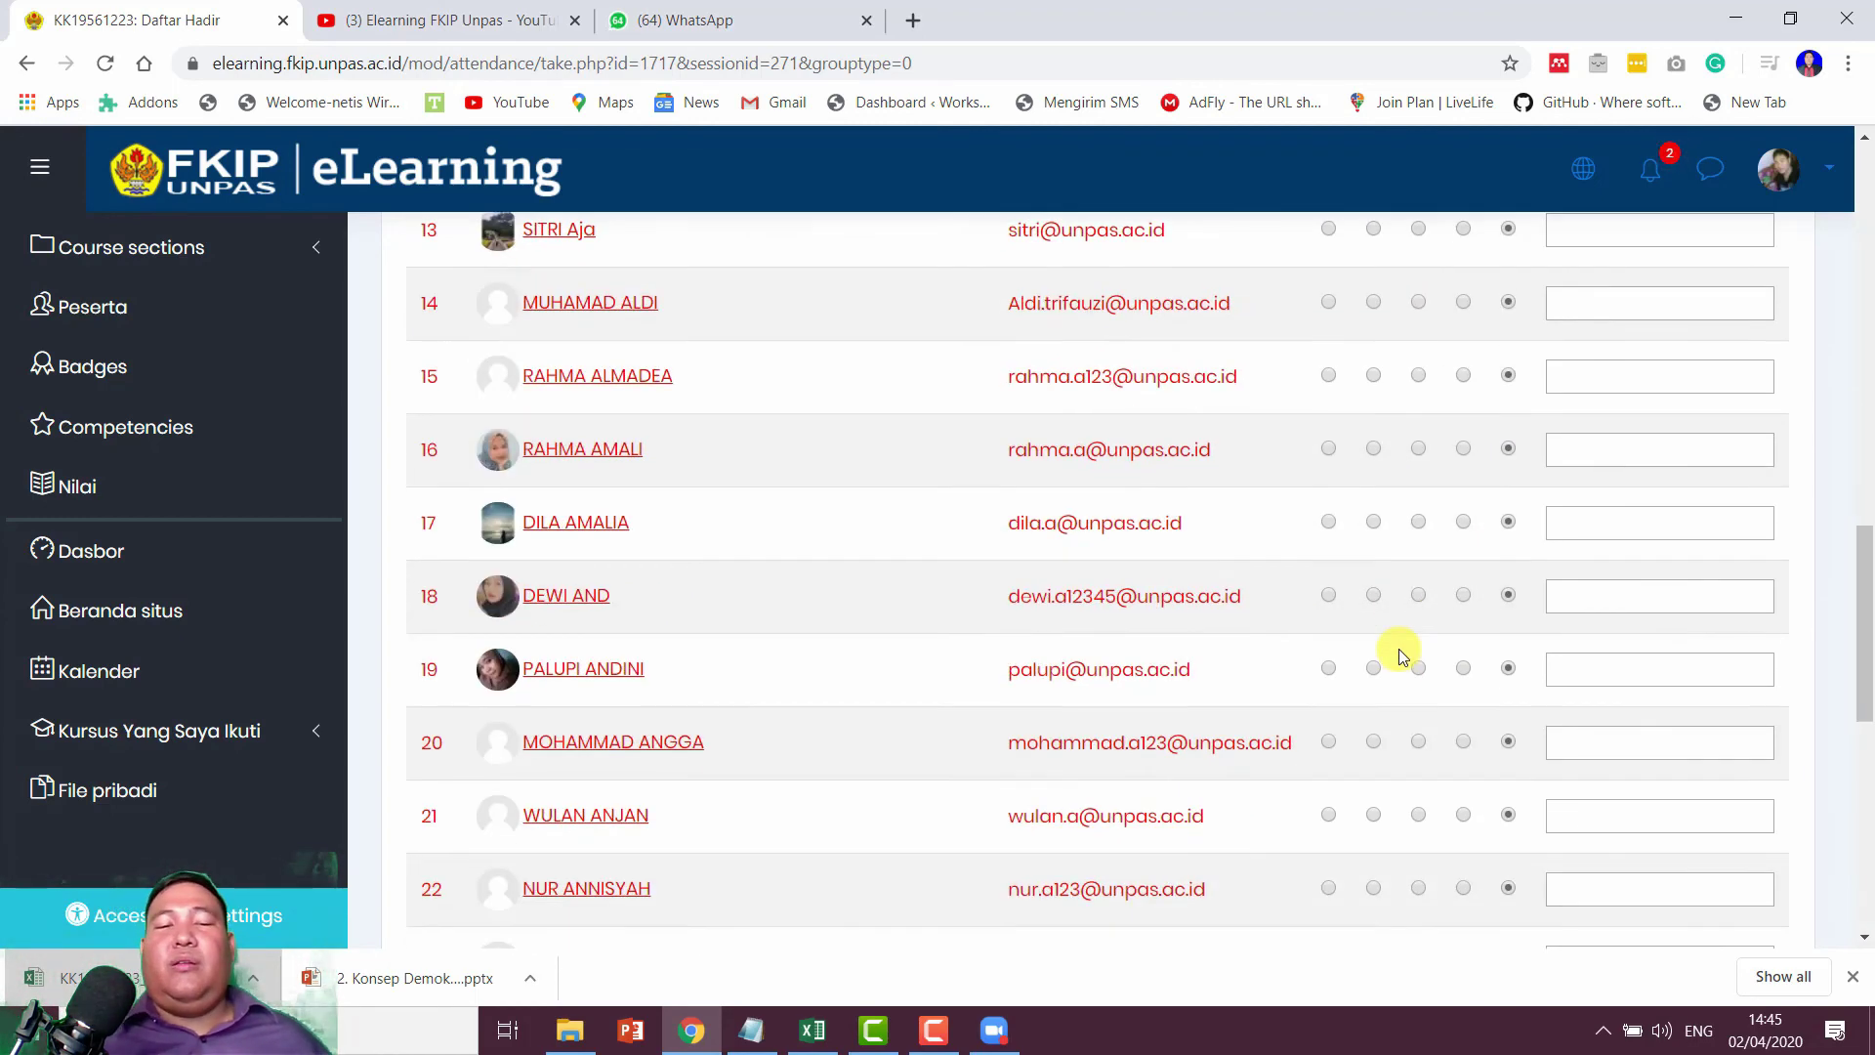
pyautogui.scroll(-6, 1399, 648)
pyautogui.scroll(15, 1398, 648)
pyautogui.scroll(-8, 1398, 648)
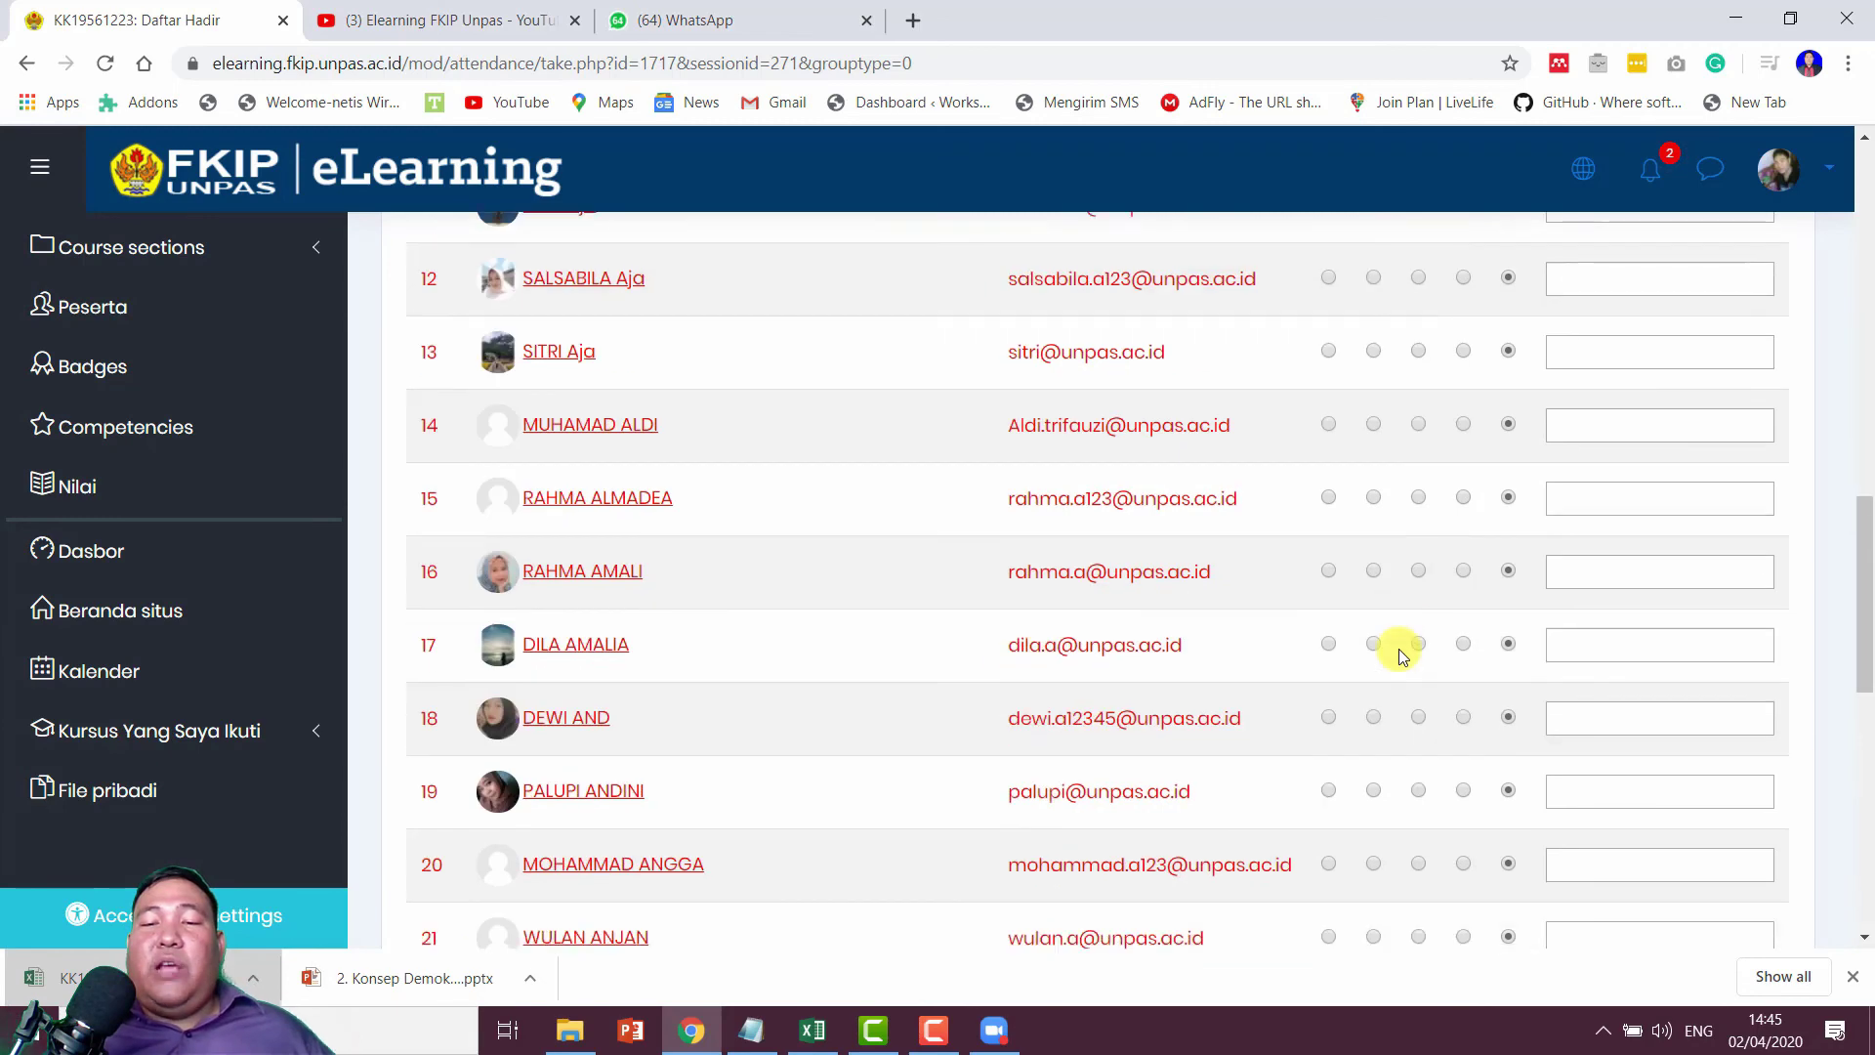
pyautogui.scroll(-15, 1423, 527)
pyautogui.scroll(13, 1203, 572)
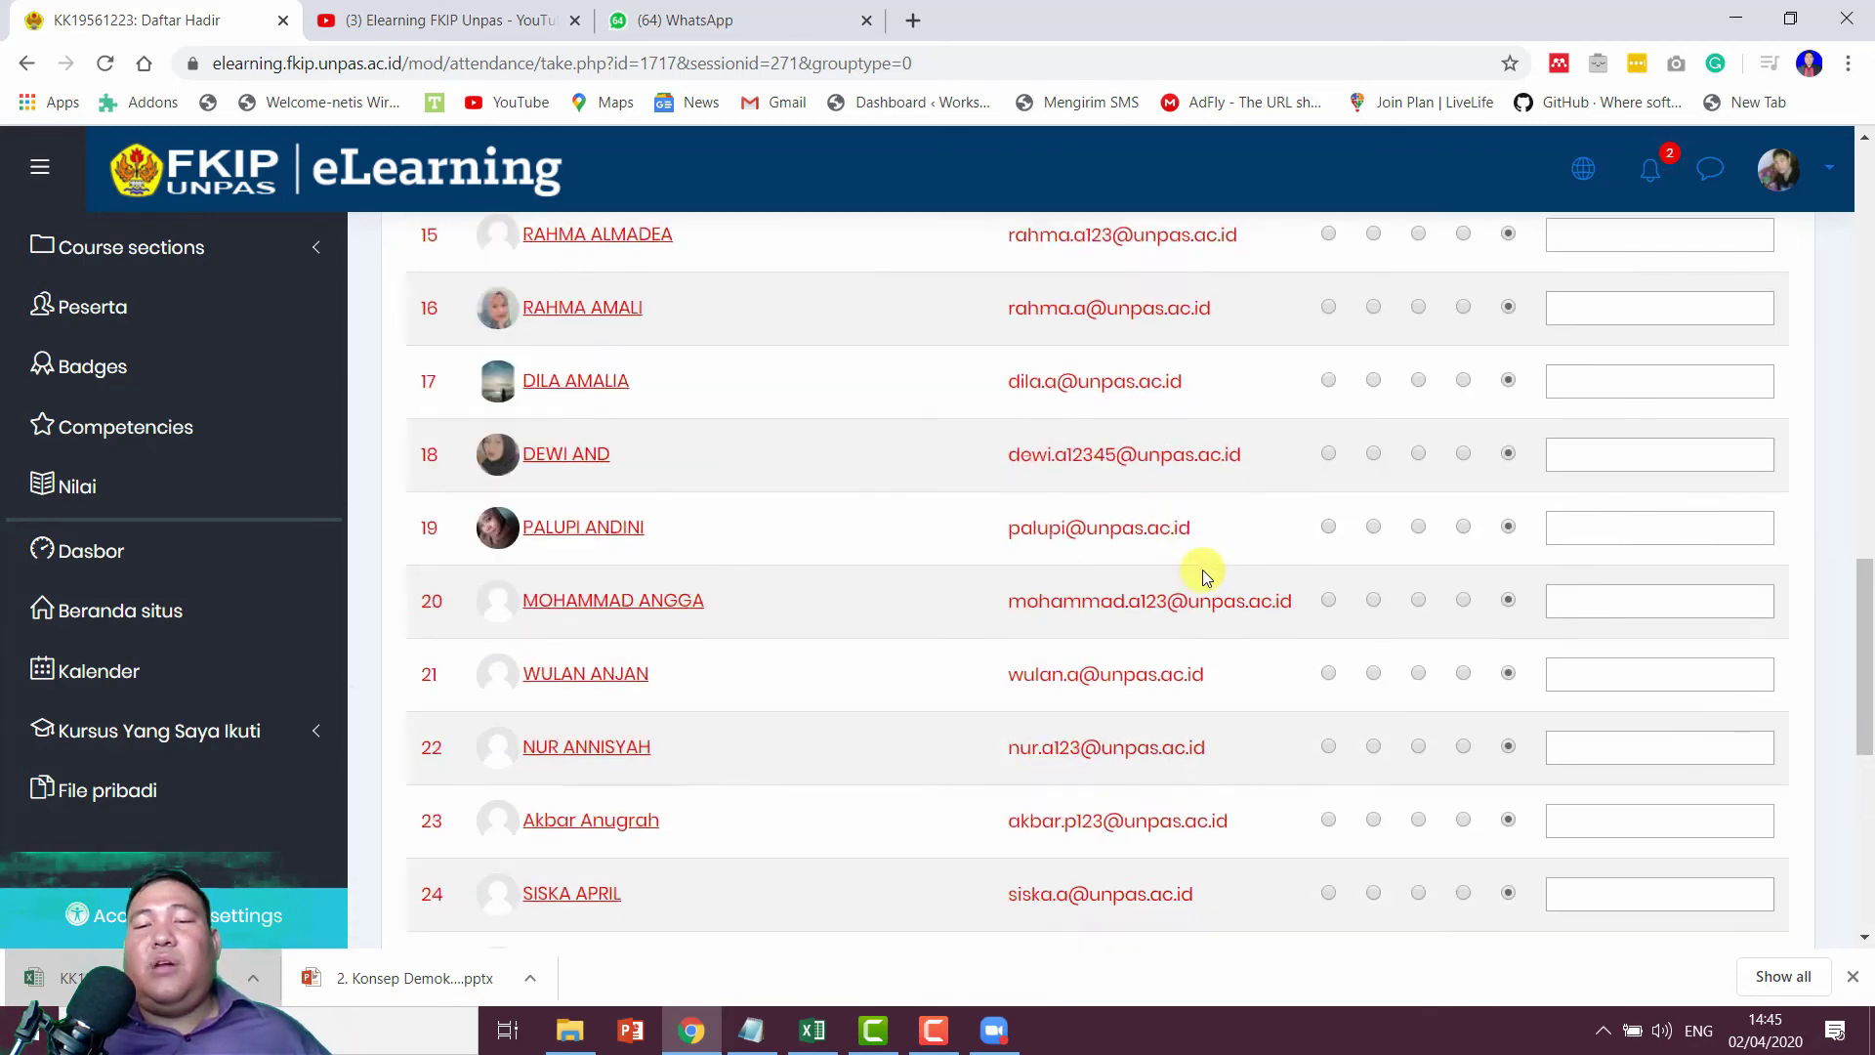
pyautogui.scroll(5, 1203, 570)
pyautogui.scroll(-5, 1203, 570)
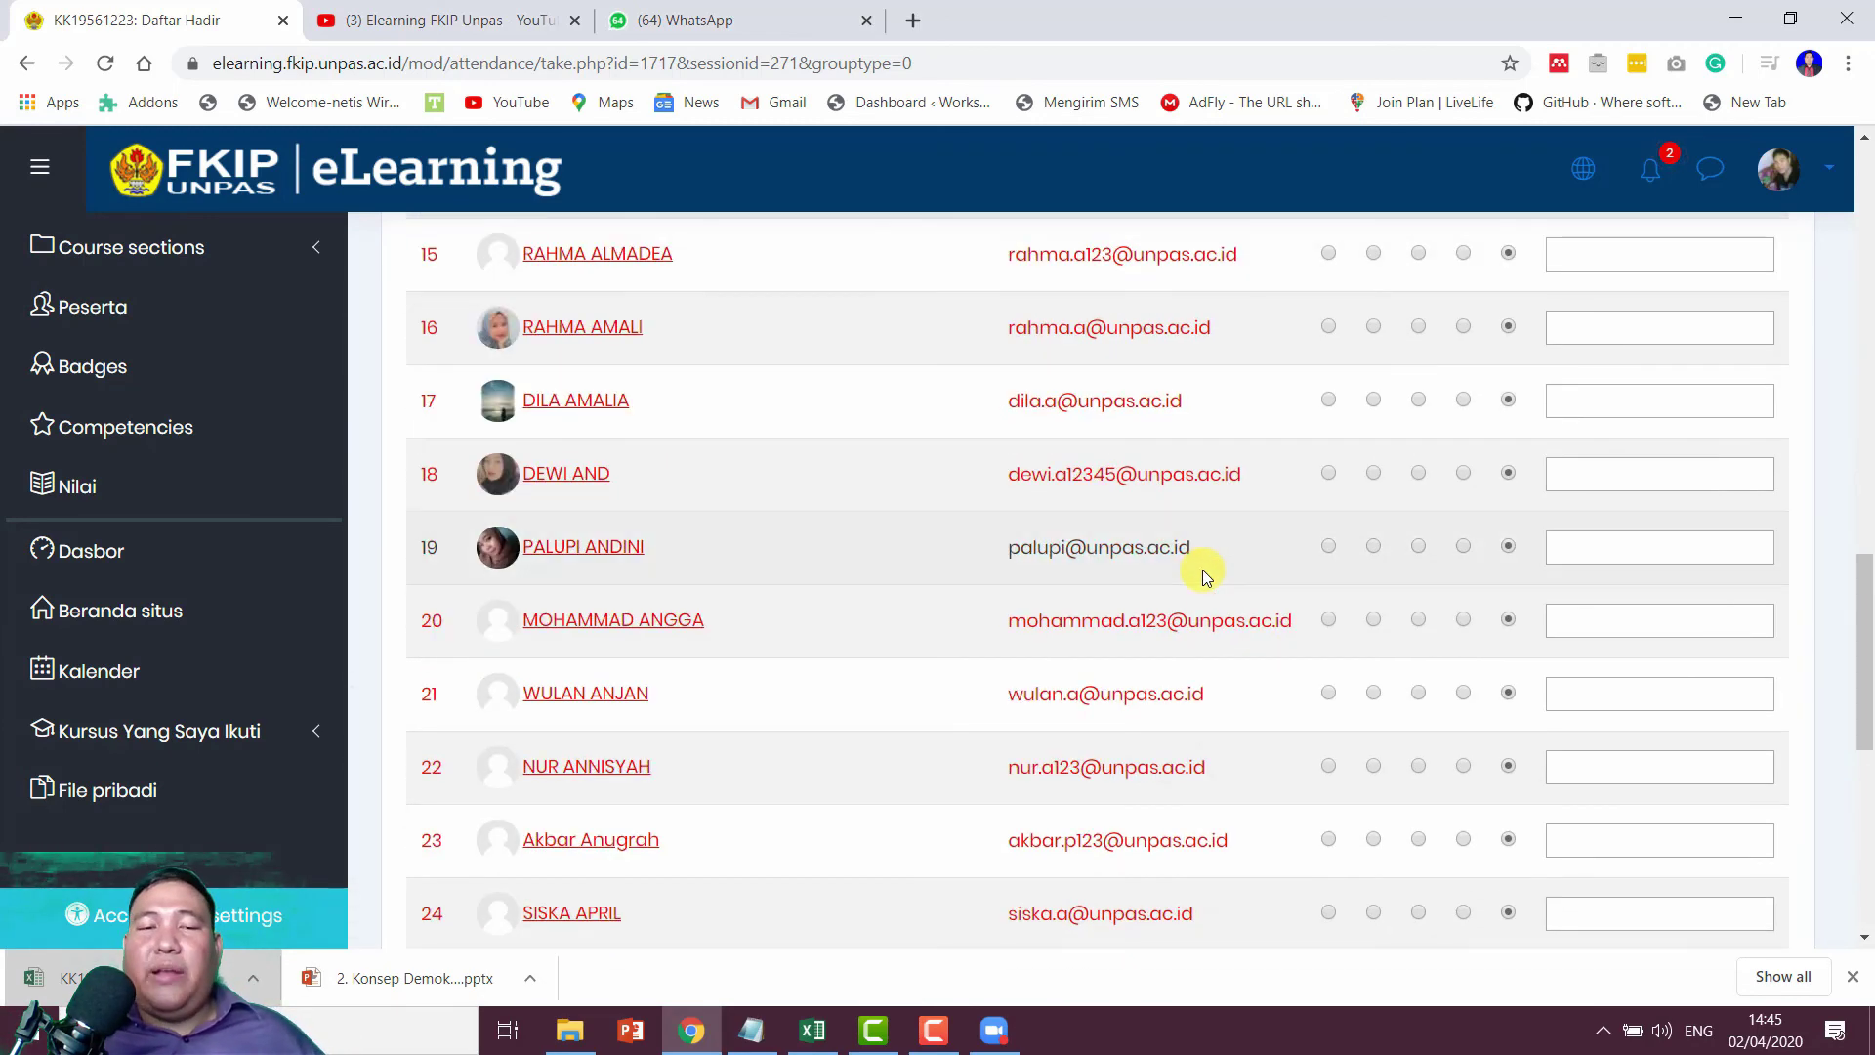
pyautogui.scroll(-4, 1203, 570)
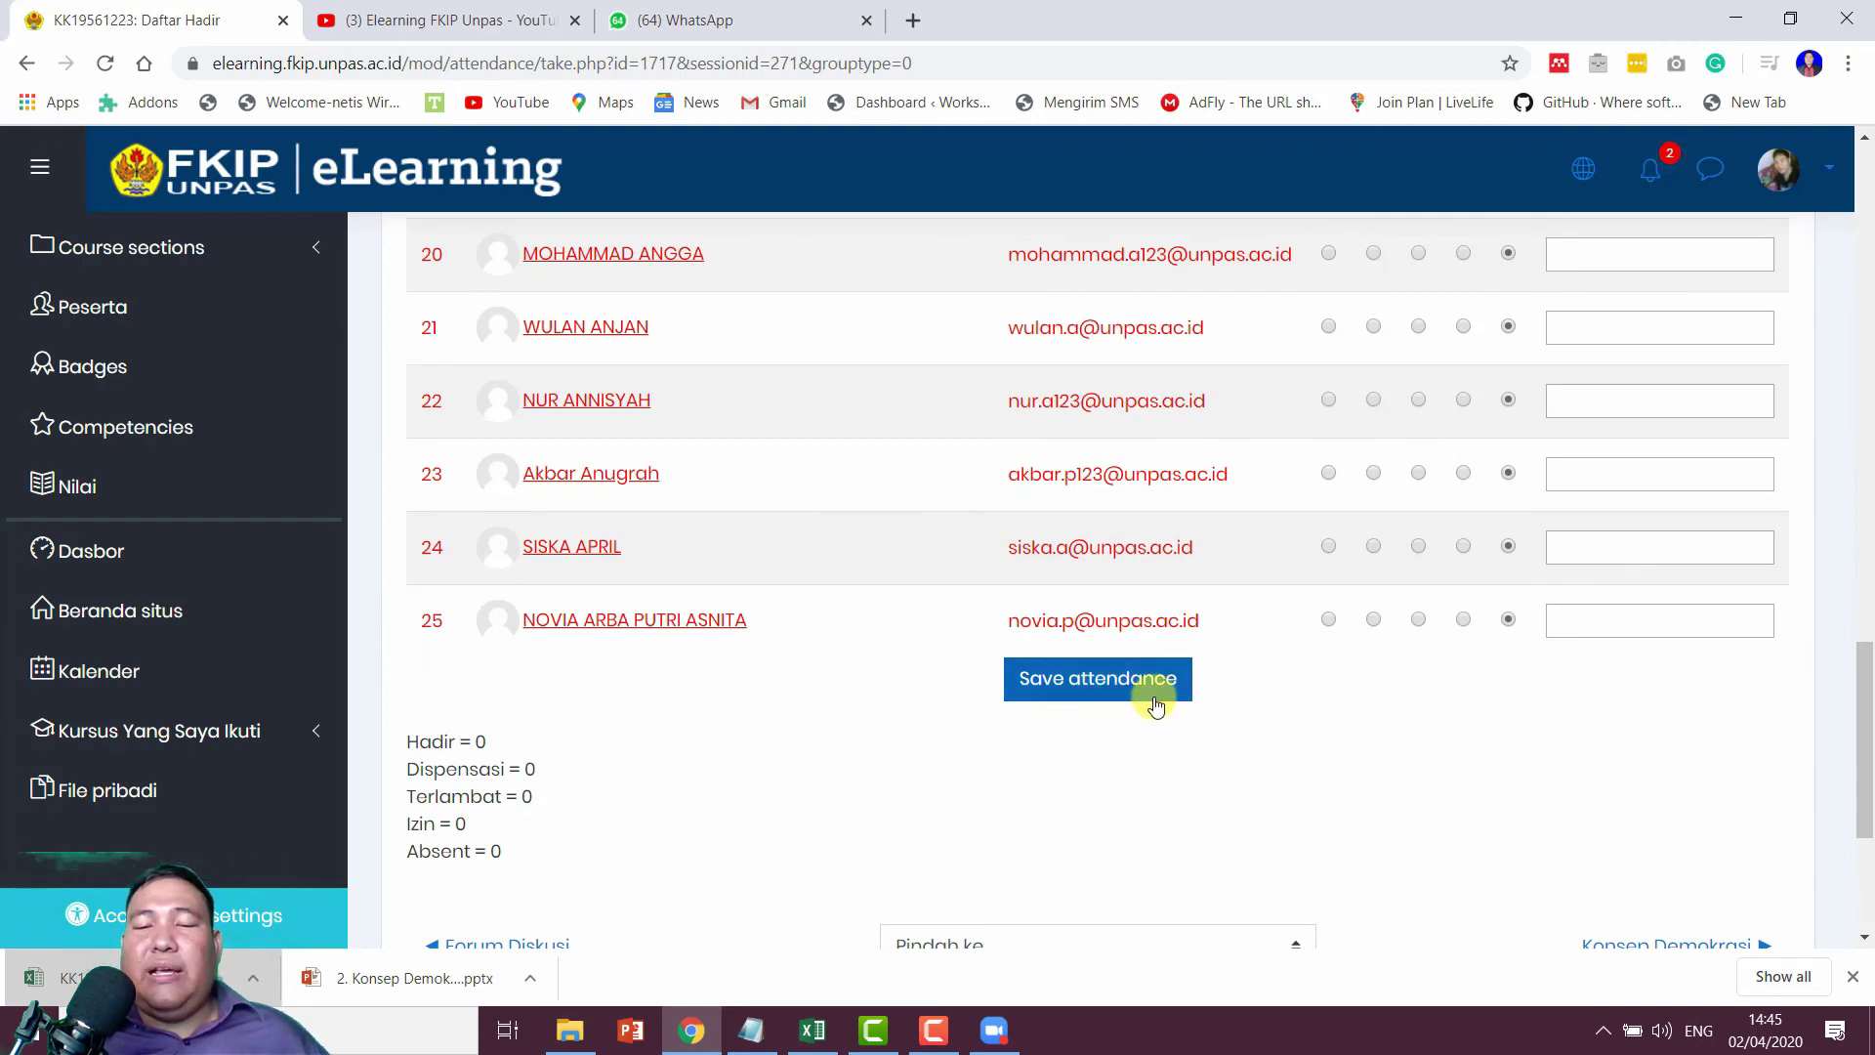
# Step: Save the retaken attendance for the 2 April session
pyautogui.scroll(12, 1313, 730)
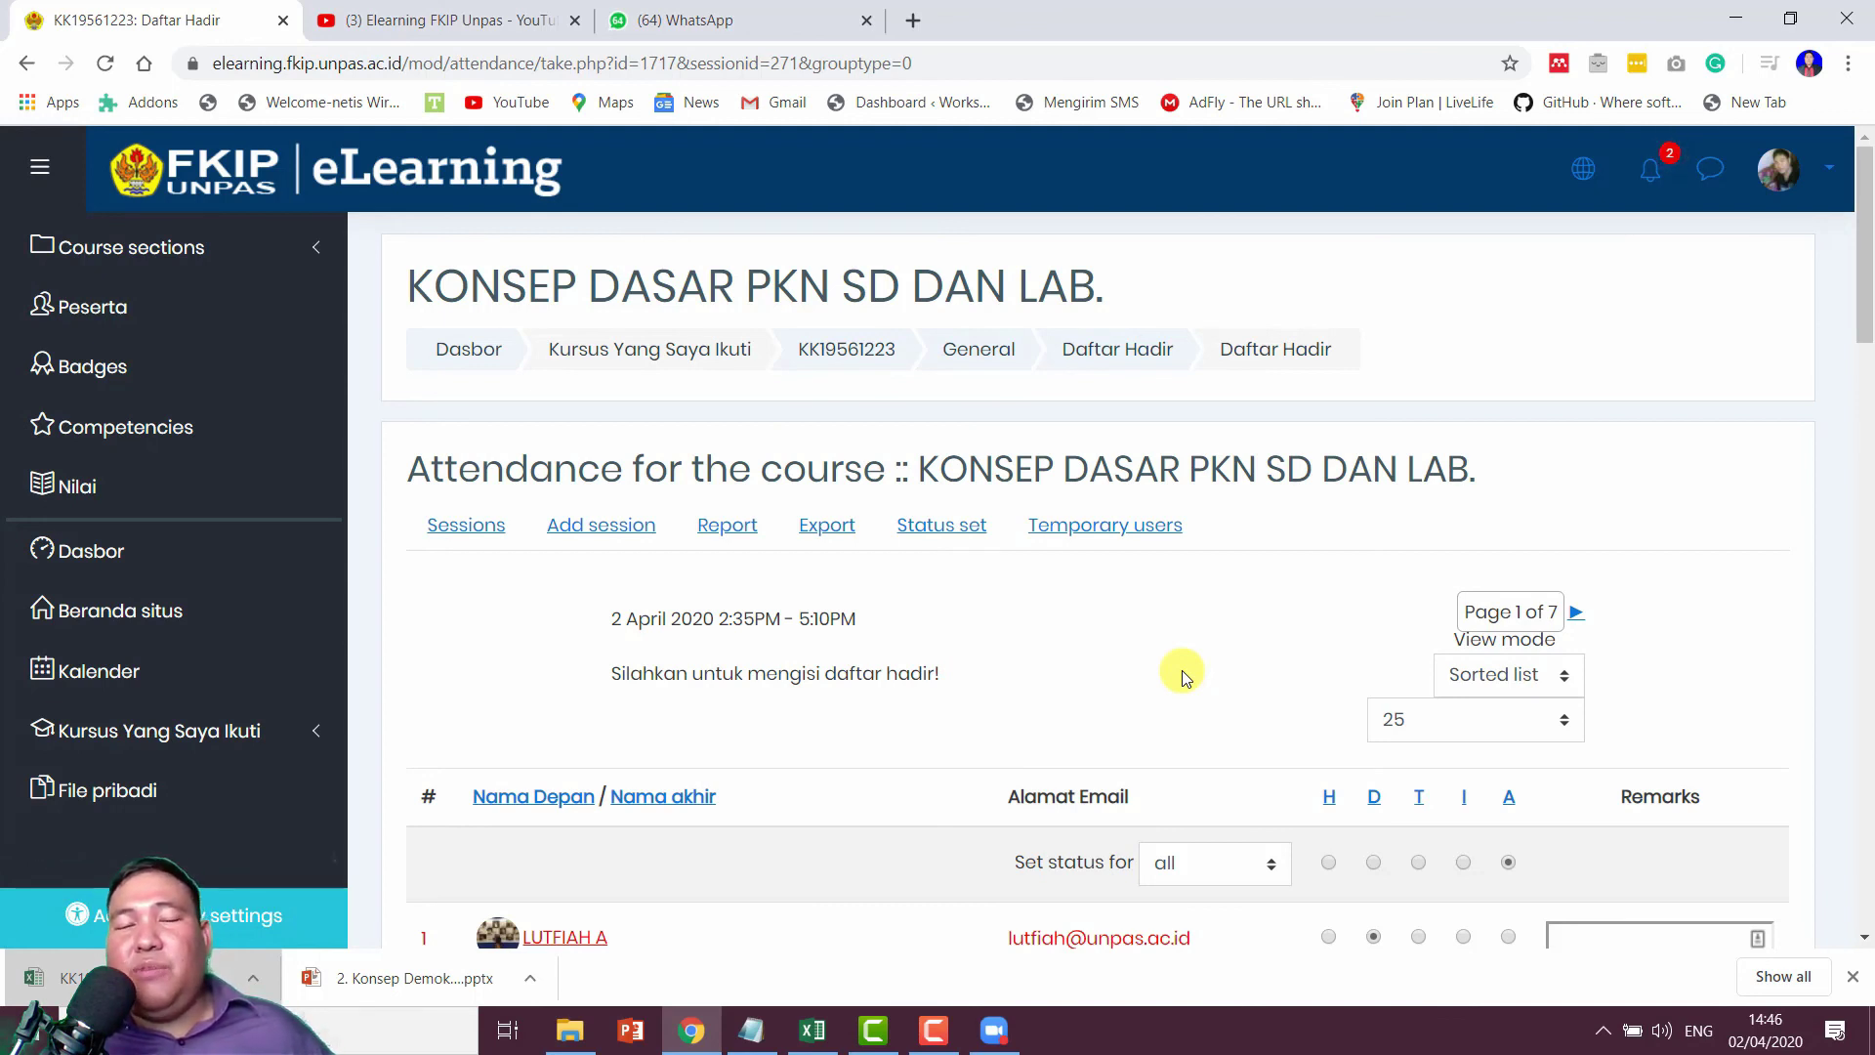
pyautogui.click(932, 1035)
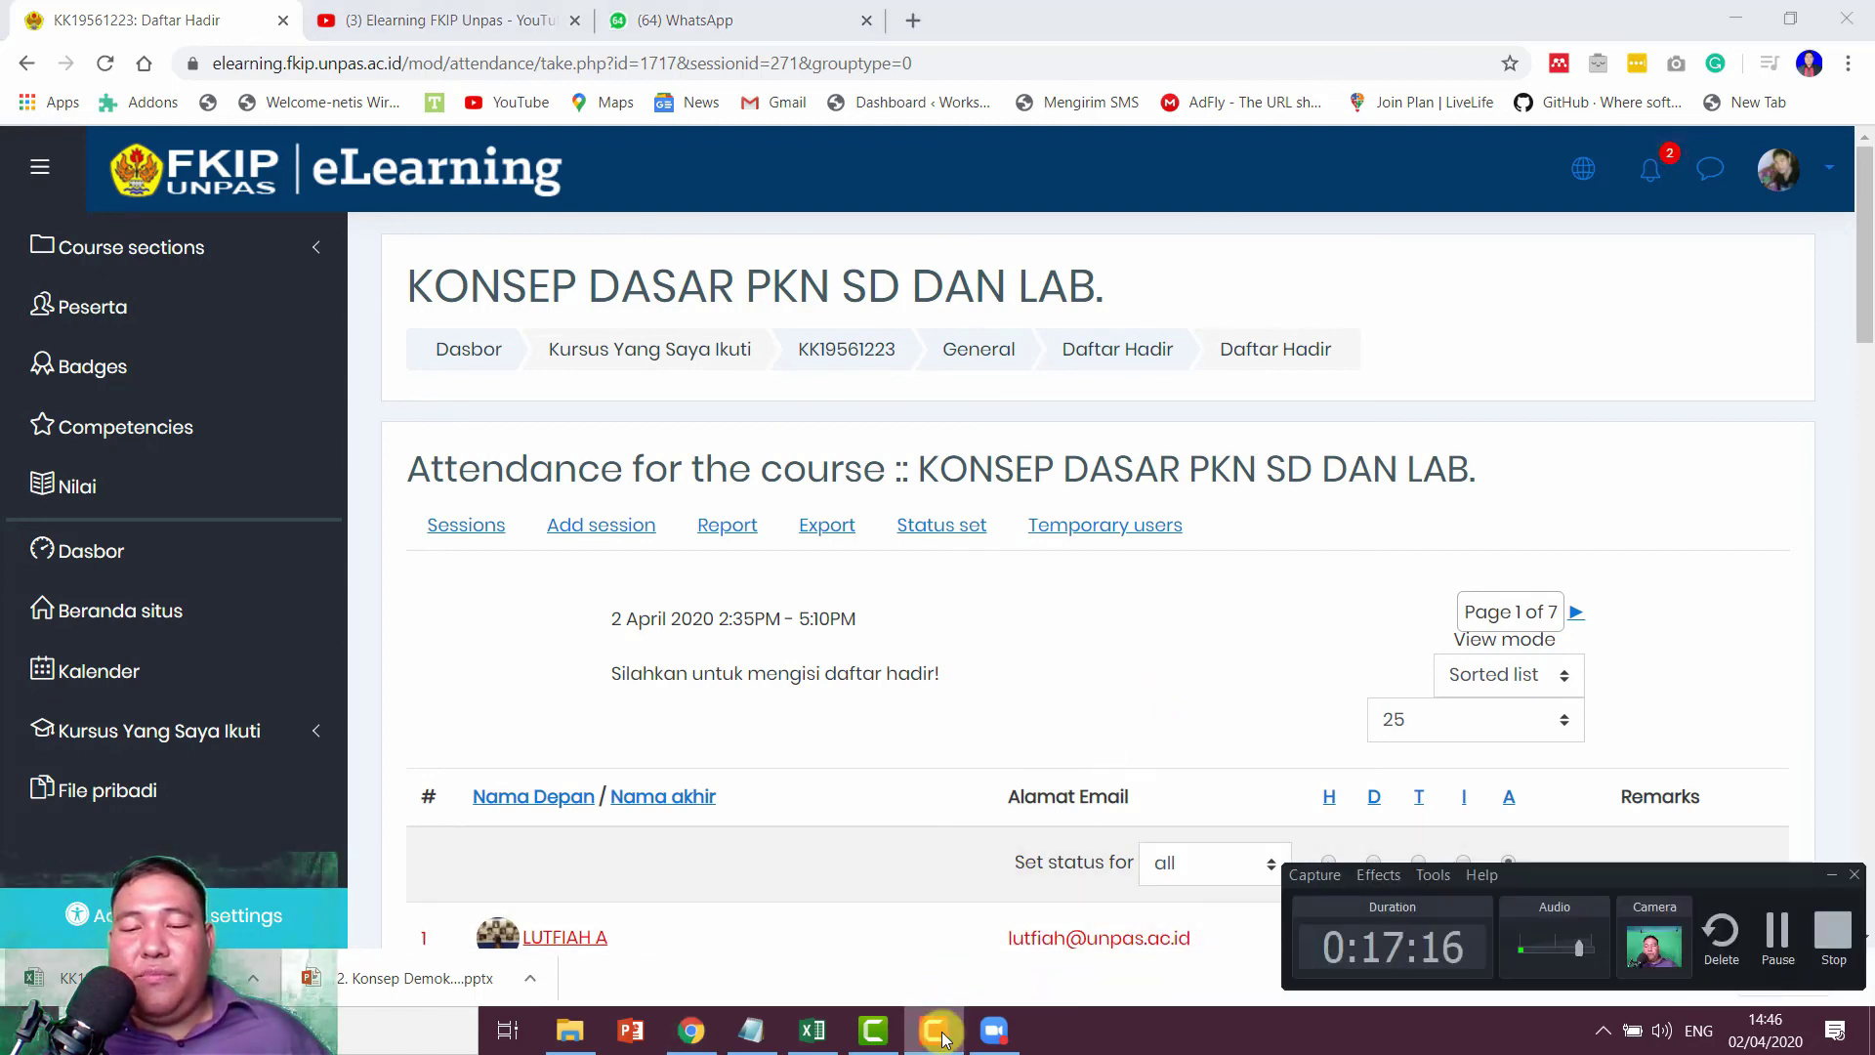